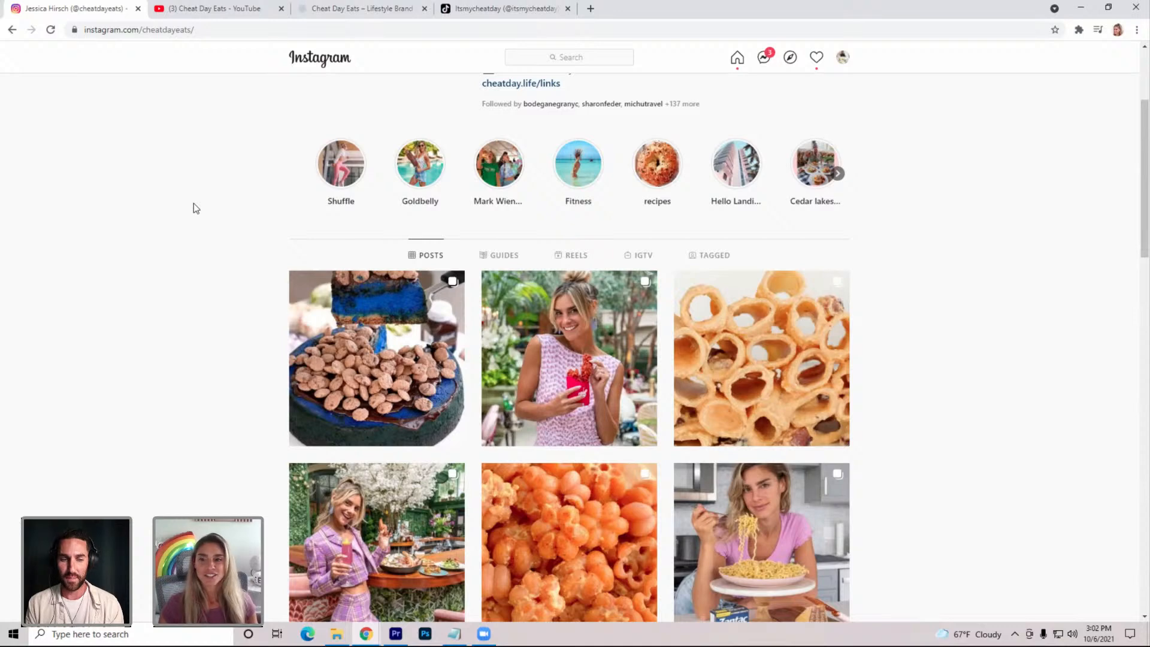
Switch from the Instagram profile to the mac and cheese tower project in Adobe Premiere Pro
{"action": "scroll", "coordinate": [231, 323], "scroll_direction": "up", "scroll_amount": 3}
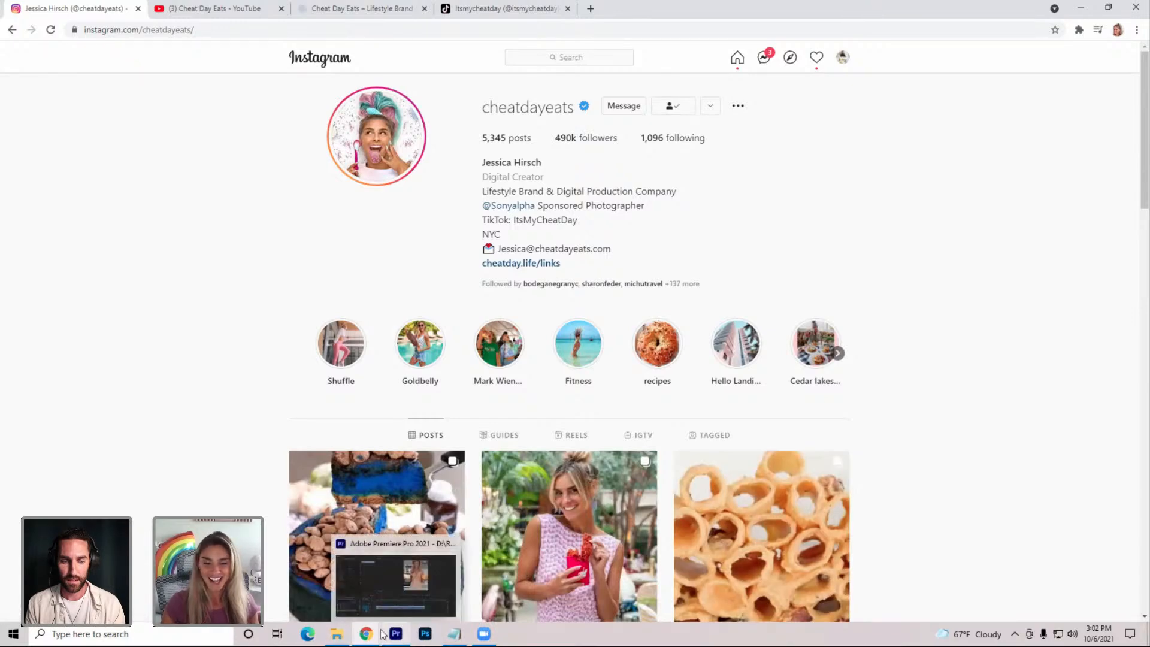
{"action": "left_click", "coordinate": [404, 633]}
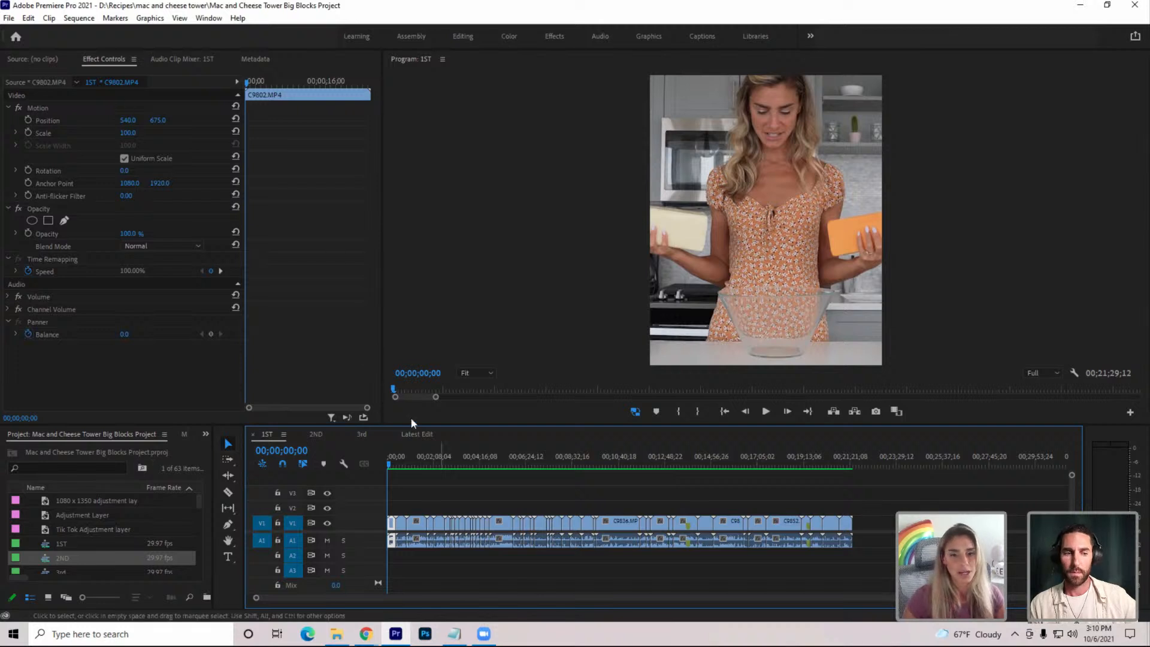
Set the scale of the first clip, C9802.MP4, in the 1ST sequence to 50
{"action": "left_click", "coordinate": [127, 133]}
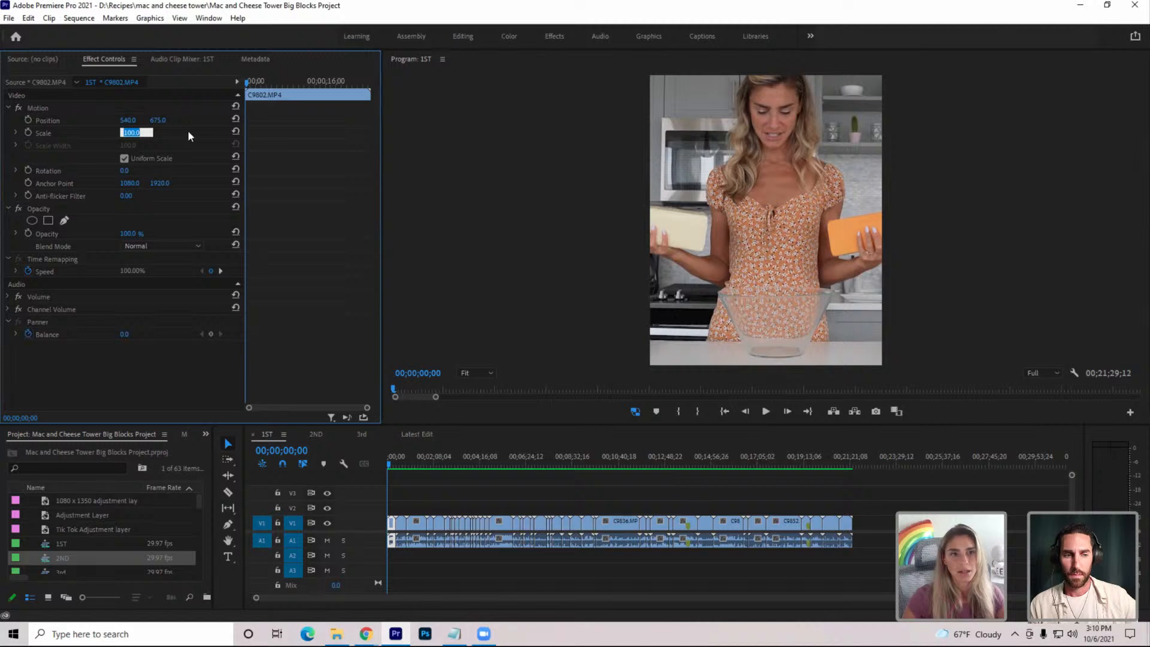
{"action": "type", "text": "81"}
{"action": "key", "text": "Return"}
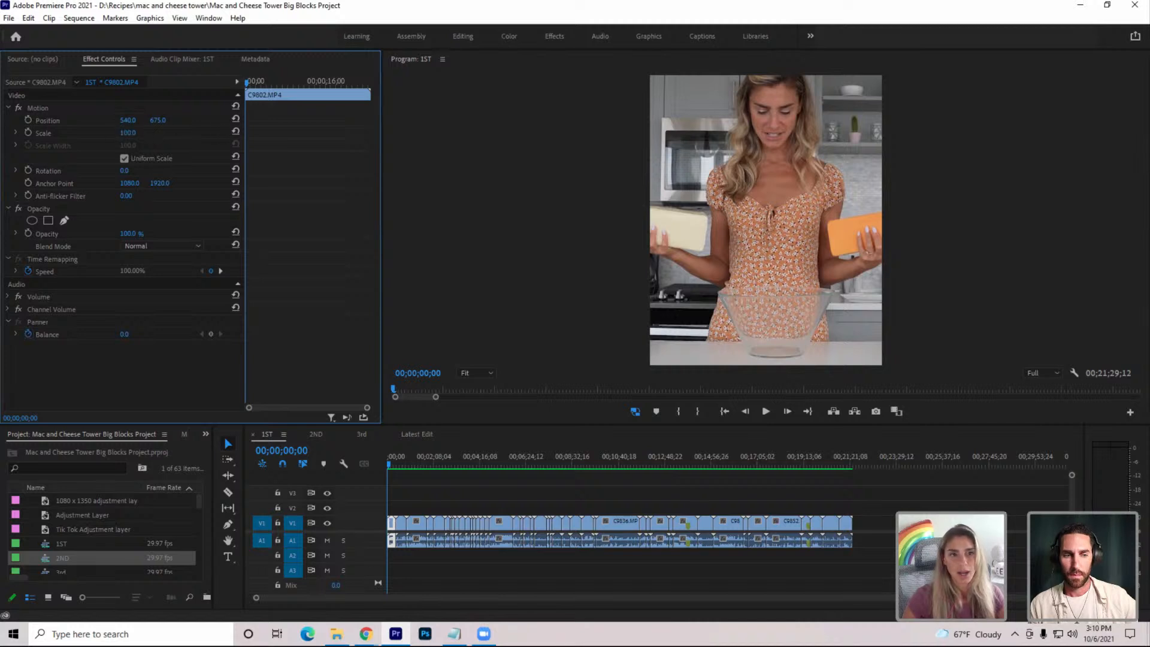
{"action": "left_click", "coordinate": [137, 134]}
{"action": "type", "text": "50"}
{"action": "key", "text": "Return"}
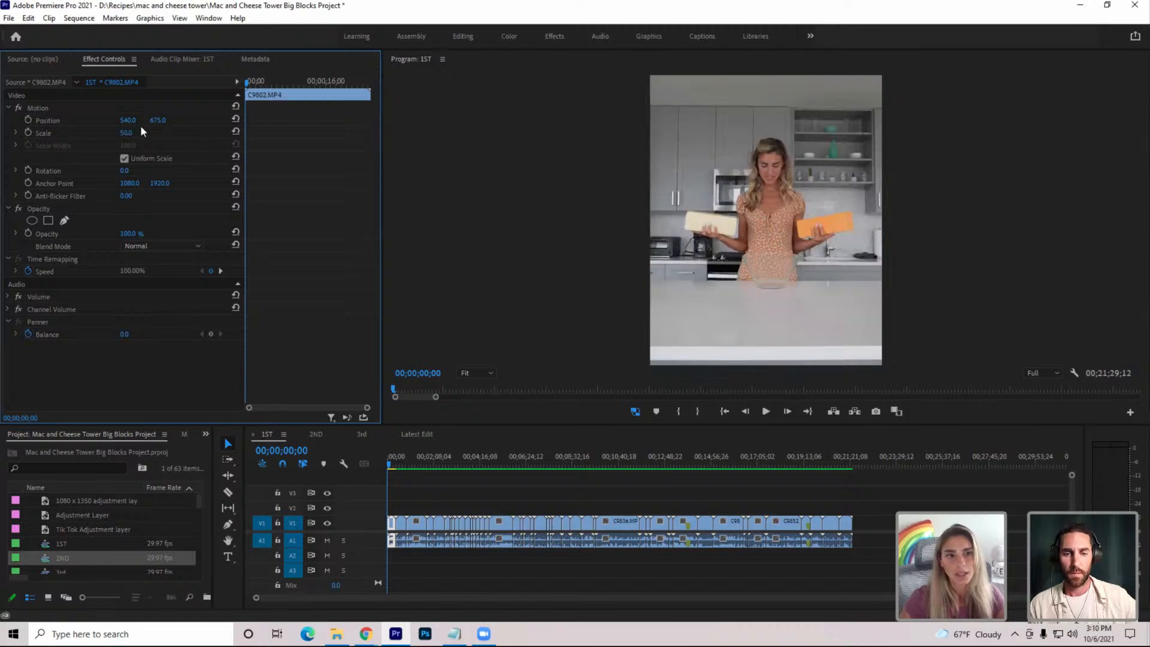
Try shrinking the C9802.MP4 clip to a scale of 29, and restore its scale to 50
{"action": "left_click_drag", "start_coordinate": [136, 134], "coordinate": [124, 134]}
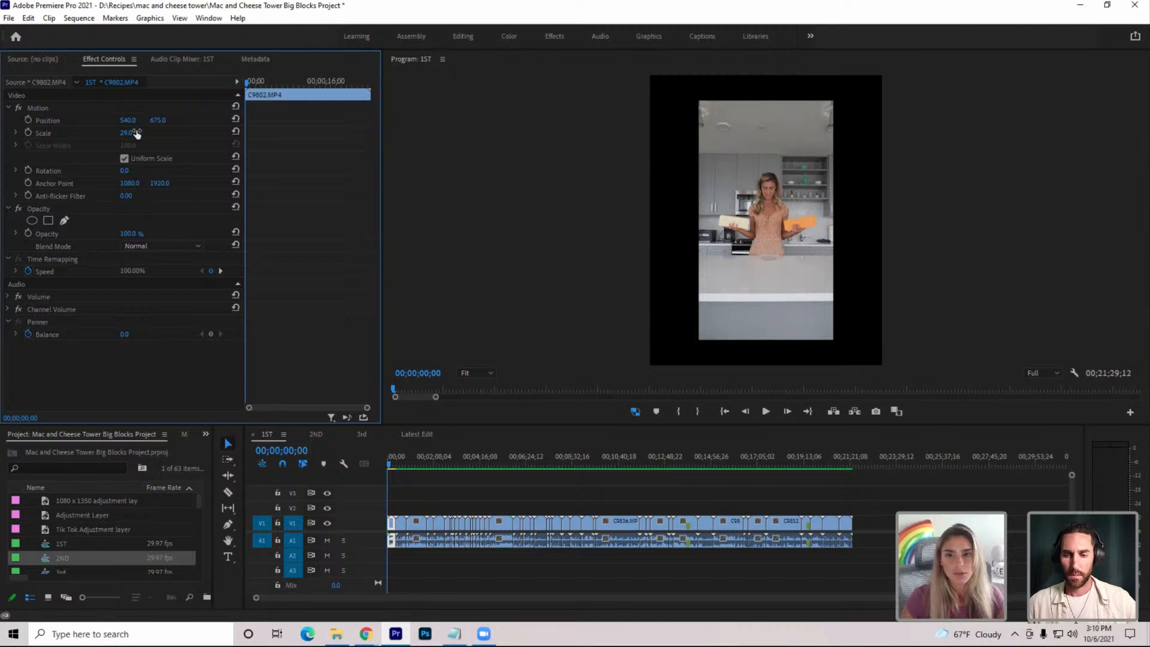
{"action": "left_click", "coordinate": [126, 132]}
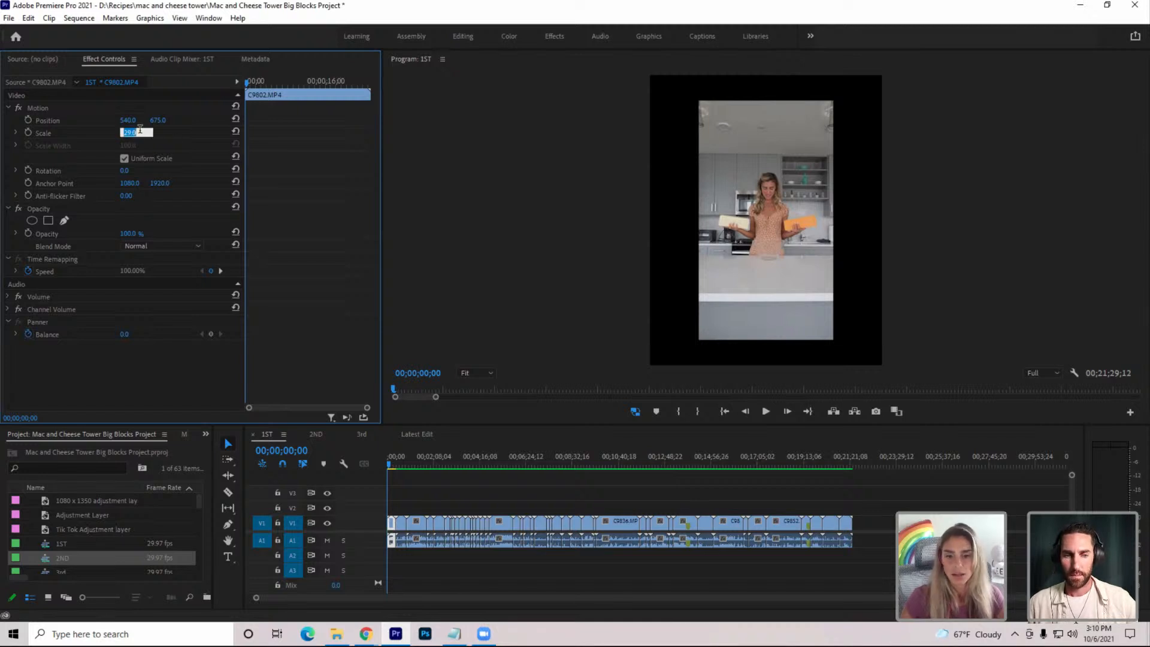
{"action": "type", "text": "50"}
{"action": "key", "text": "Return"}
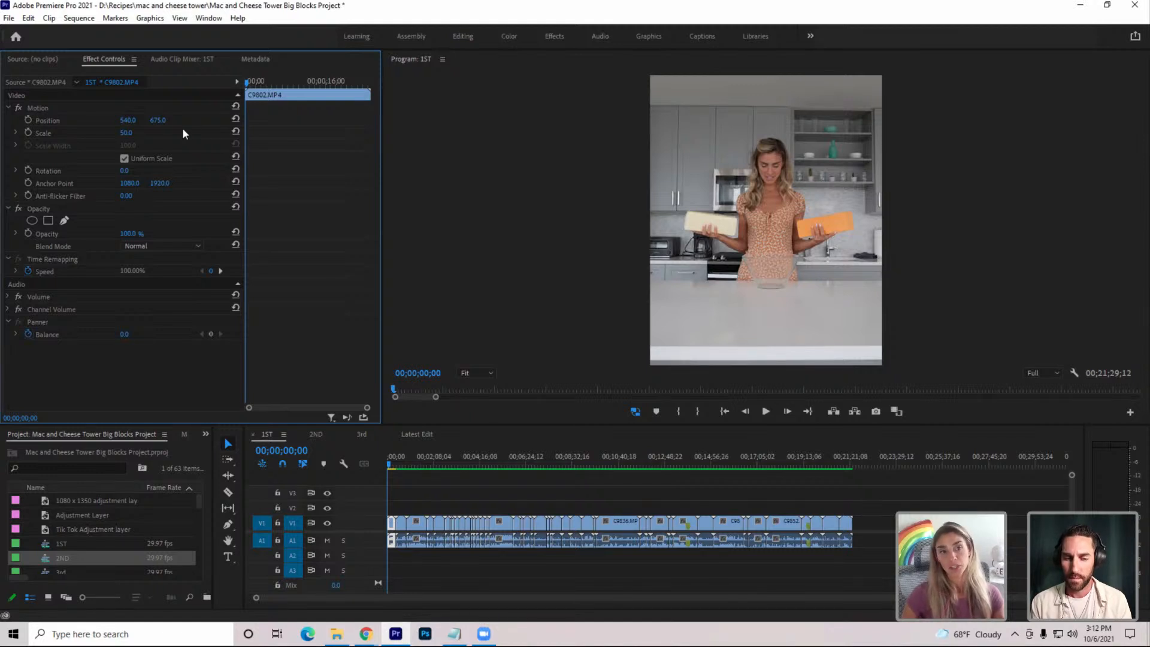
Reset the C9802.MP4 clip's scale to its default and reduce it to 70
{"action": "left_click", "coordinate": [236, 131]}
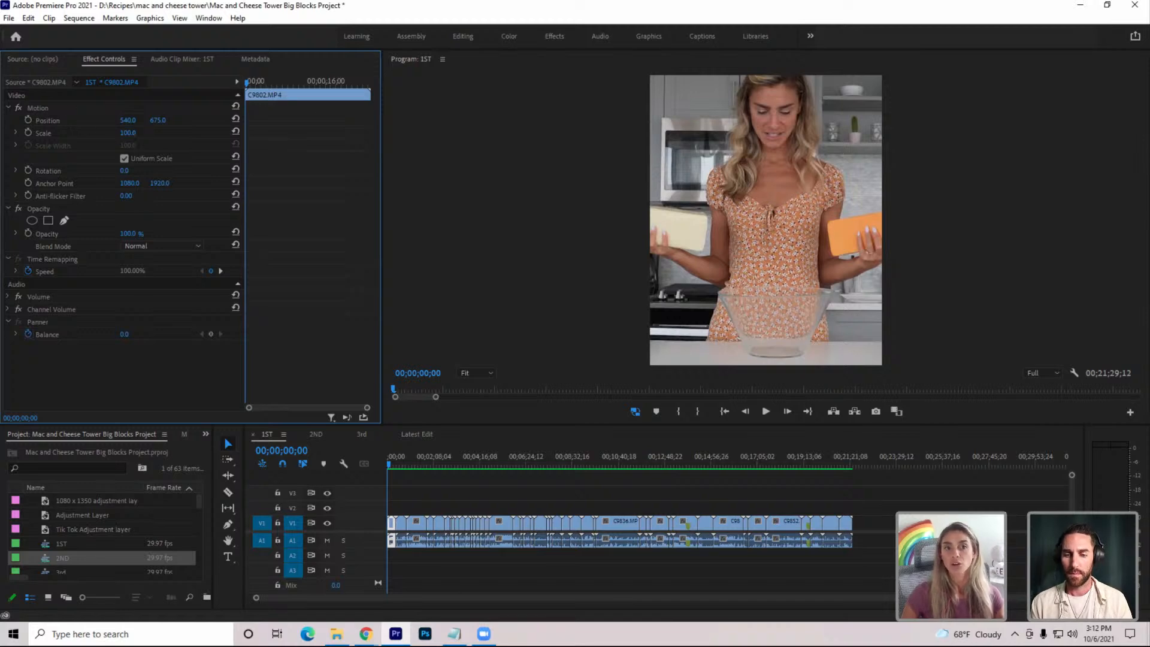
{"action": "left_click_drag", "start_coordinate": [132, 133], "coordinate": [114, 133]}
Open the Latest Edit sequence and reset the workspace to its saved layout
{"action": "left_click", "coordinate": [419, 434]}
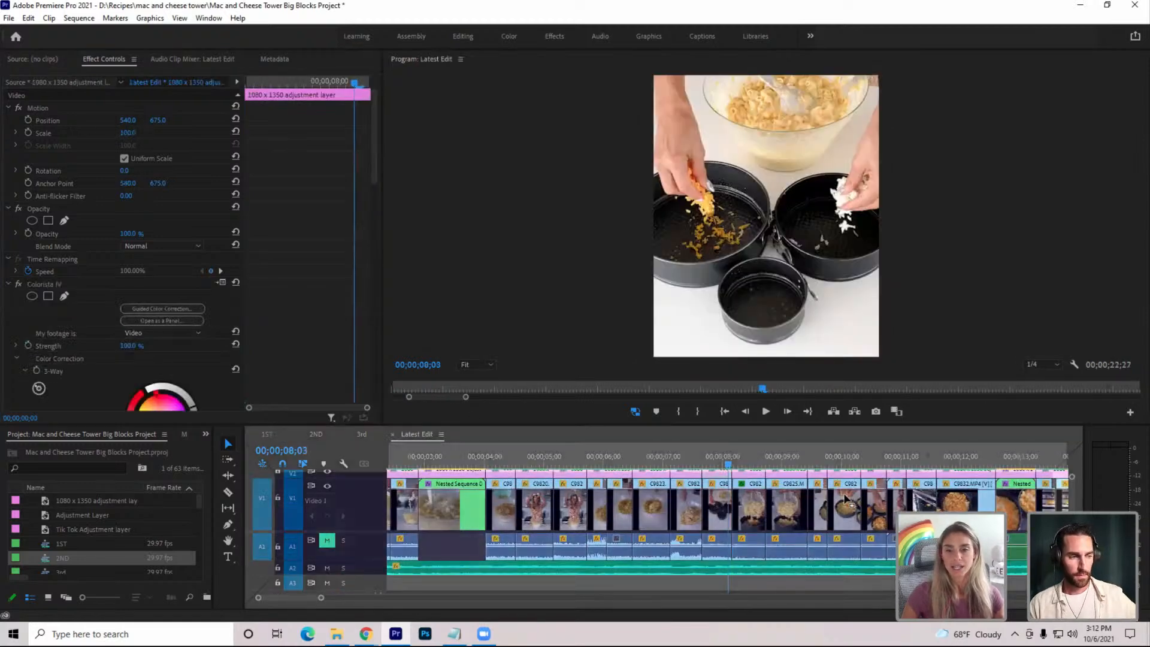
{"action": "left_click", "coordinate": [208, 18]}
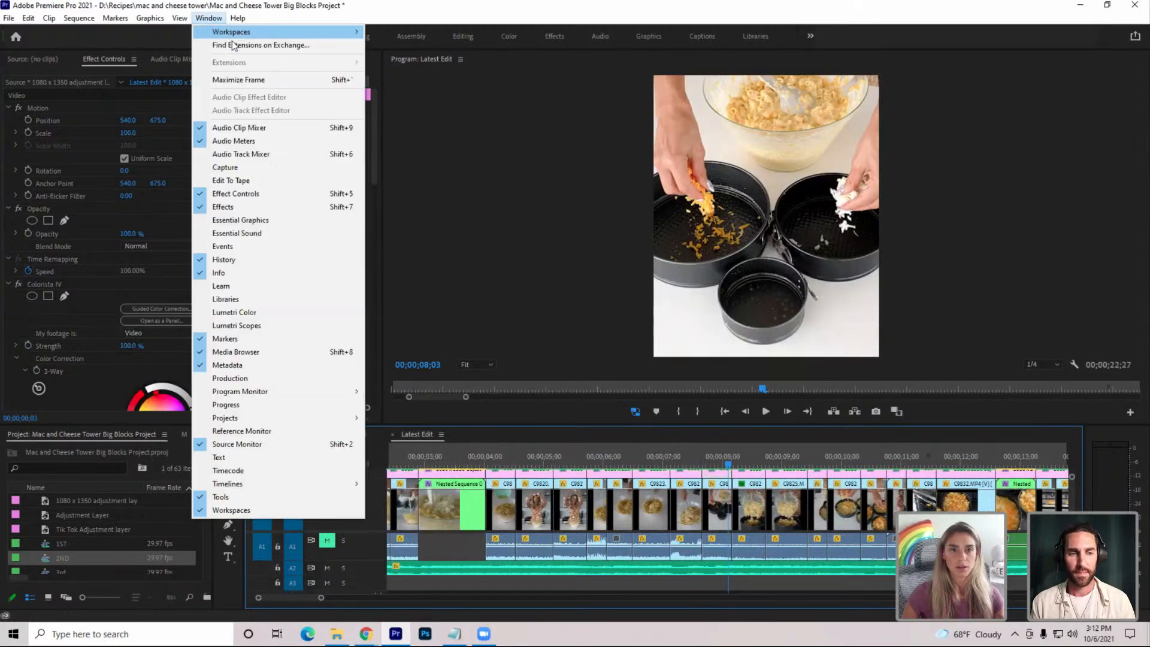
{"action": "mouse_move", "coordinate": [255, 32]}
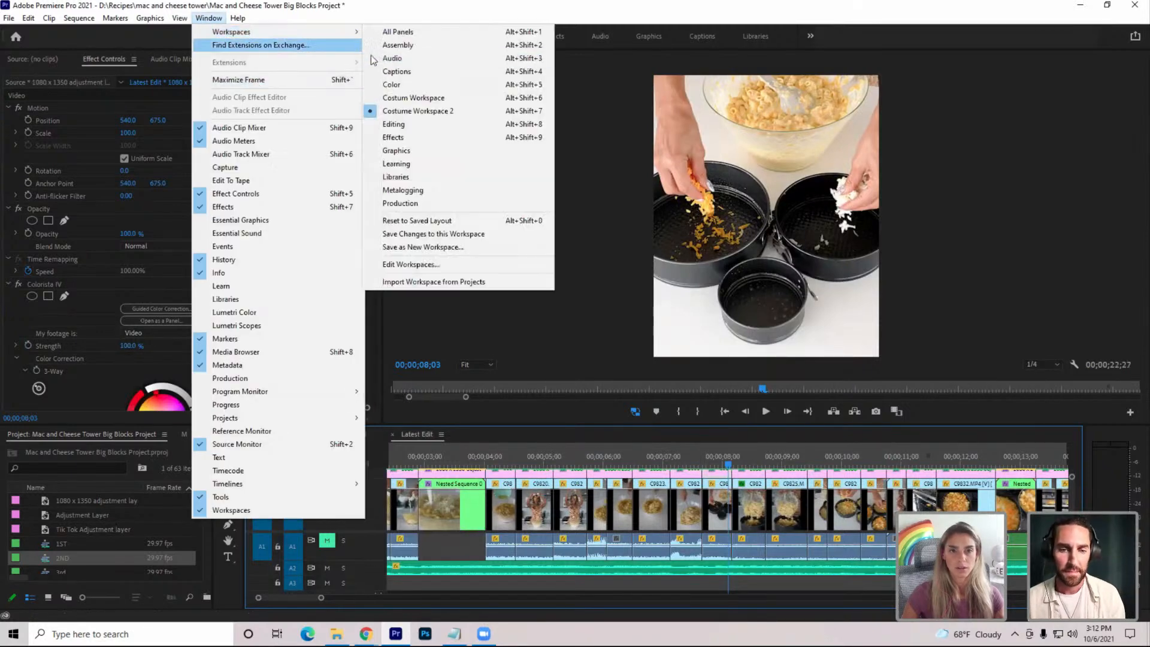
{"action": "left_click", "coordinate": [430, 221]}
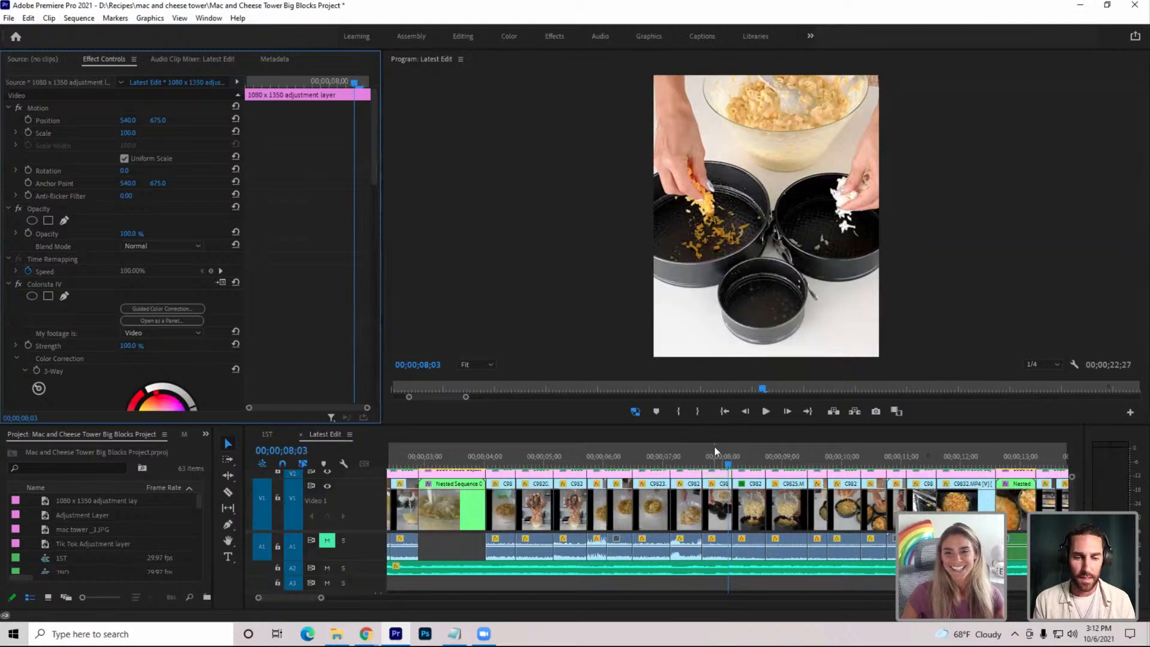
Scrub the Latest Edit sequence around the 11-second mark and back near its opening to examine how the shots are framed
{"action": "left_click_drag", "start_coordinate": [722, 460], "coordinate": [892, 470]}
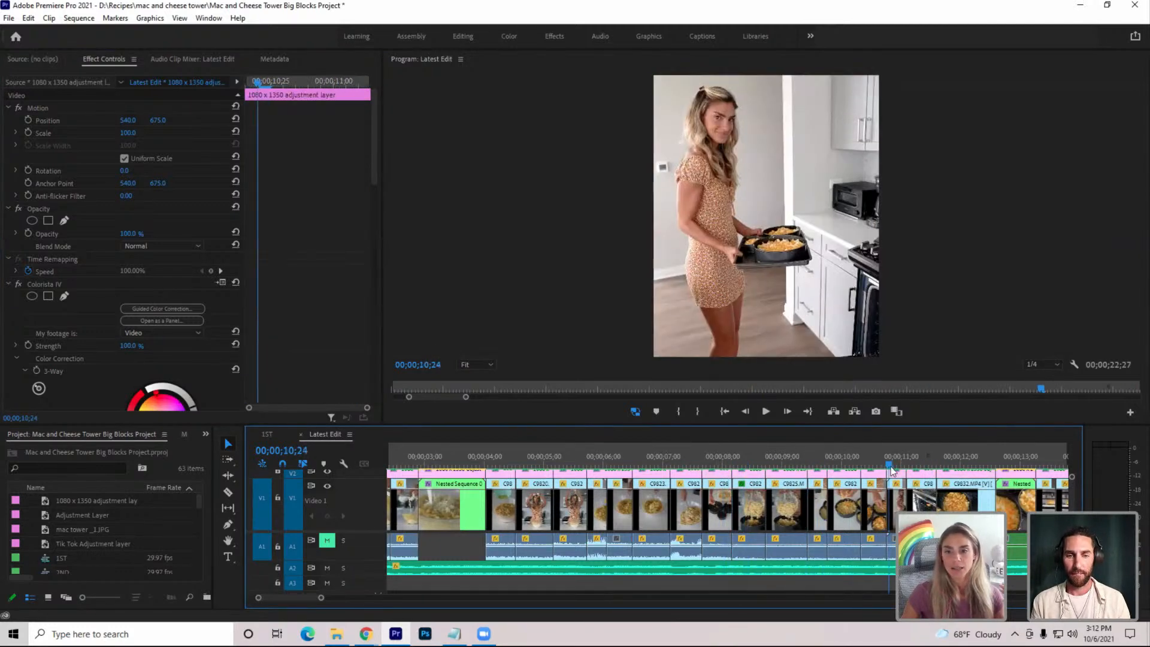
{"action": "left_click_drag", "start_coordinate": [891, 470], "coordinate": [914, 467]}
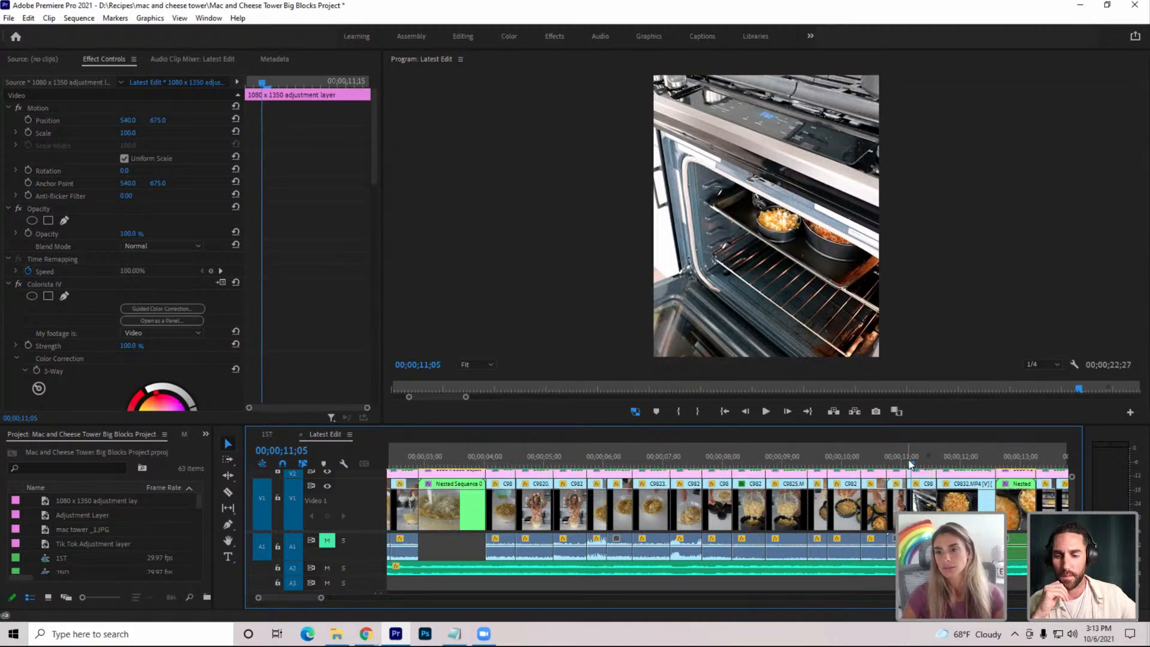
{"action": "left_click", "coordinate": [906, 464]}
{"action": "key", "text": "Left"}
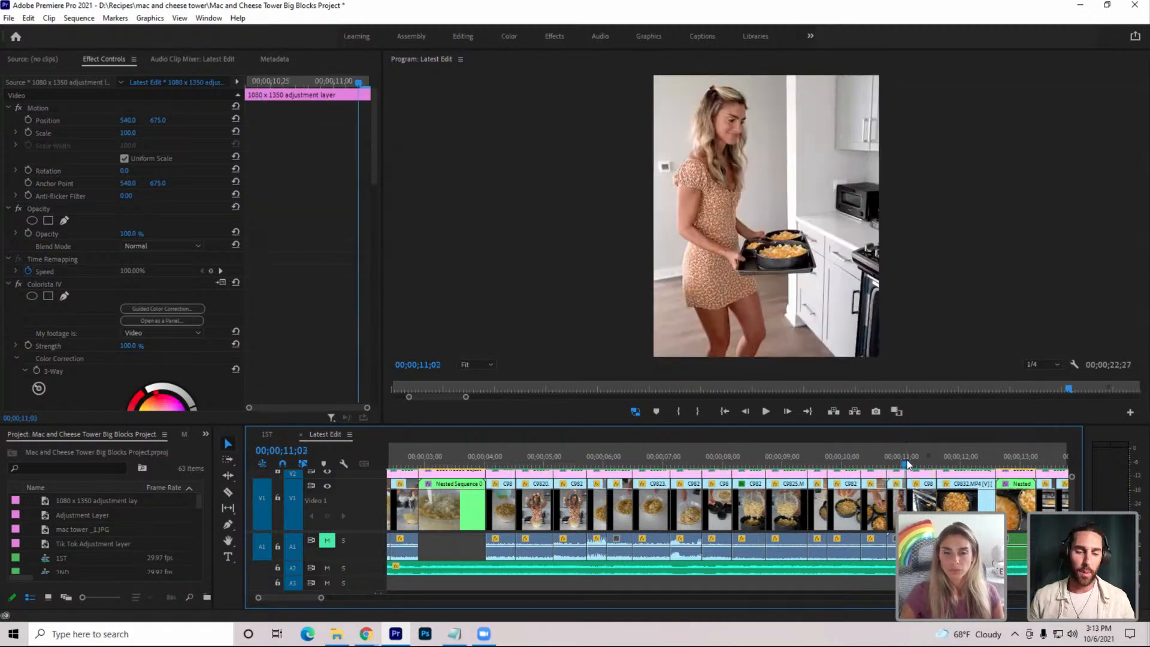
{"action": "left_click_drag", "start_coordinate": [906, 464], "coordinate": [417, 460]}
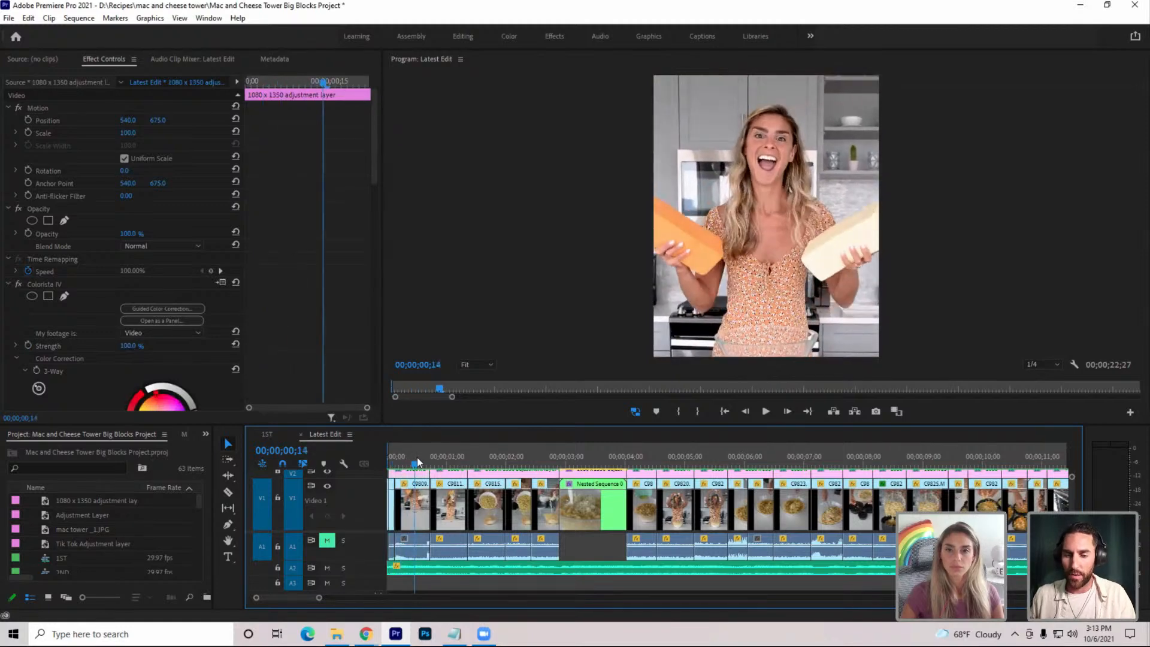
Return to the 1ST sequence and set the scale of its first clip, C9802.MP4, to 50
{"action": "left_click", "coordinate": [275, 433]}
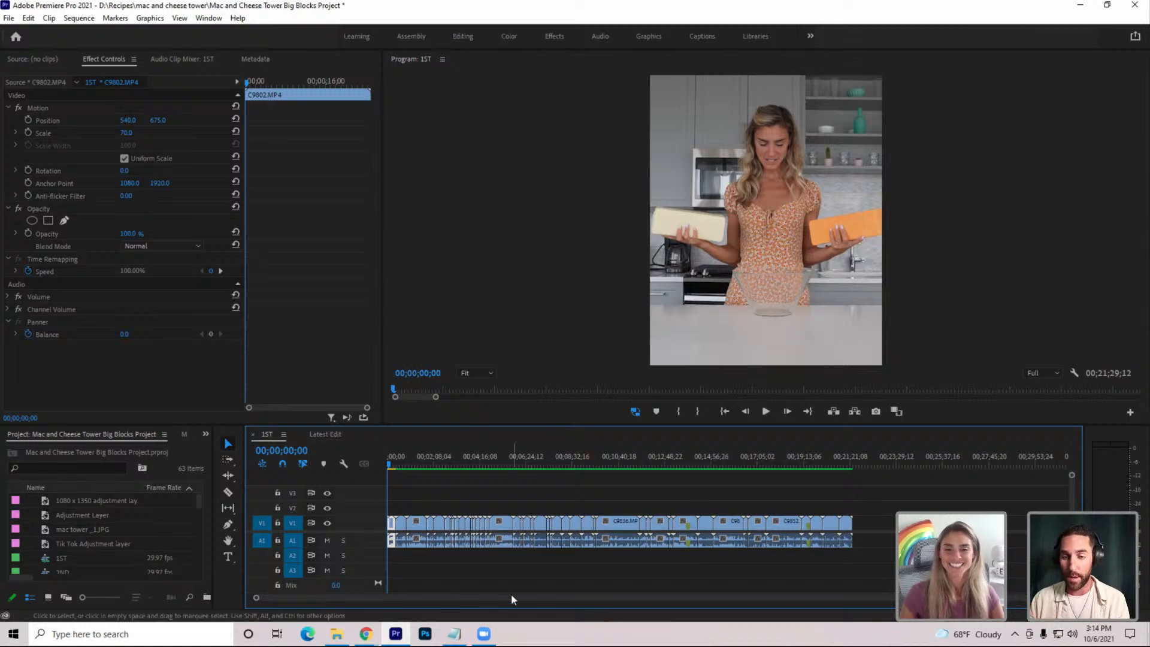
{"action": "mouse_move", "coordinate": [465, 637]}
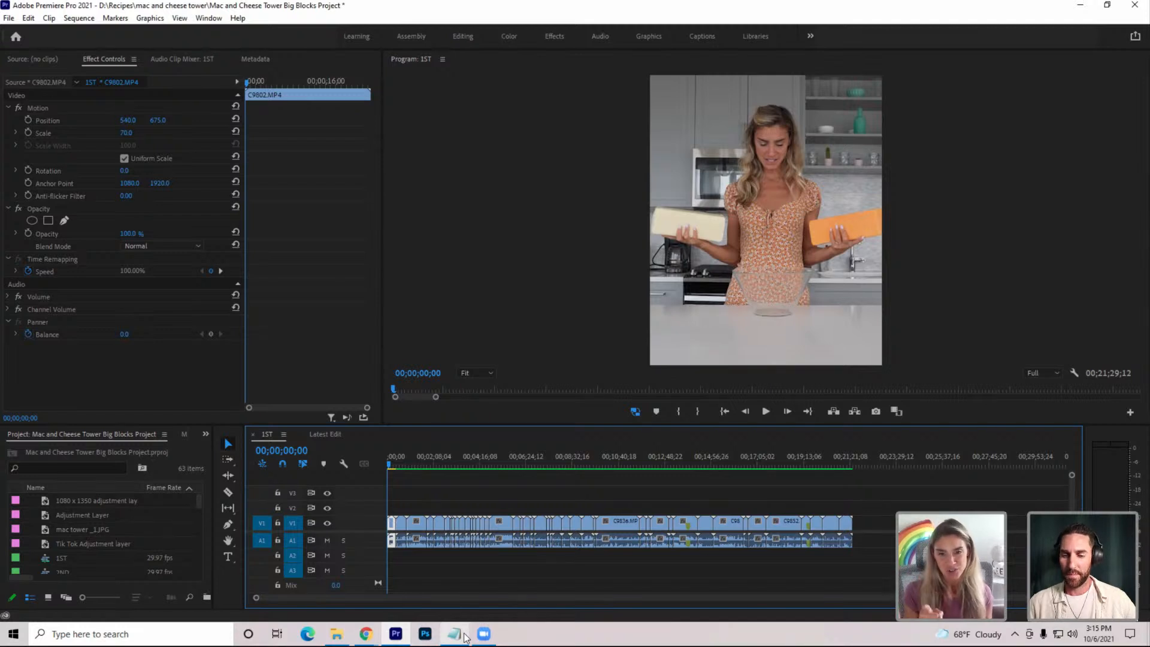
{"action": "mouse_move", "coordinate": [390, 464]}
{"action": "left_mouse_down"}
{"action": "mouse_move", "coordinate": [409, 466]}
{"action": "mouse_move", "coordinate": [390, 468]}
{"action": "left_mouse_up"}
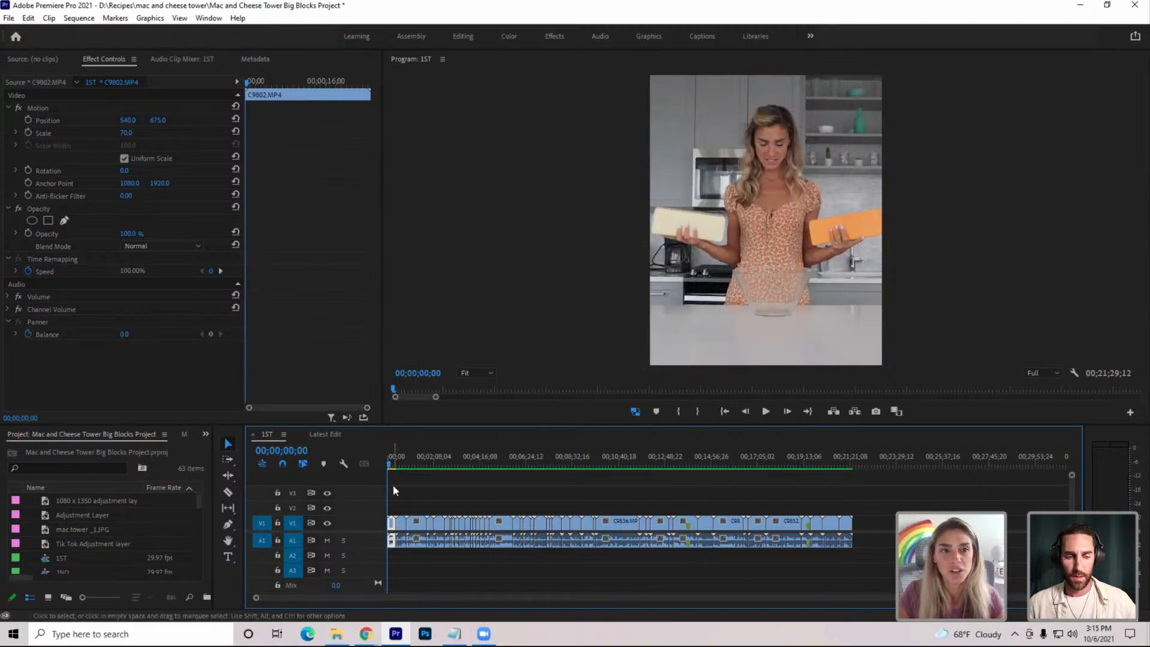
{"action": "left_click", "coordinate": [135, 132]}
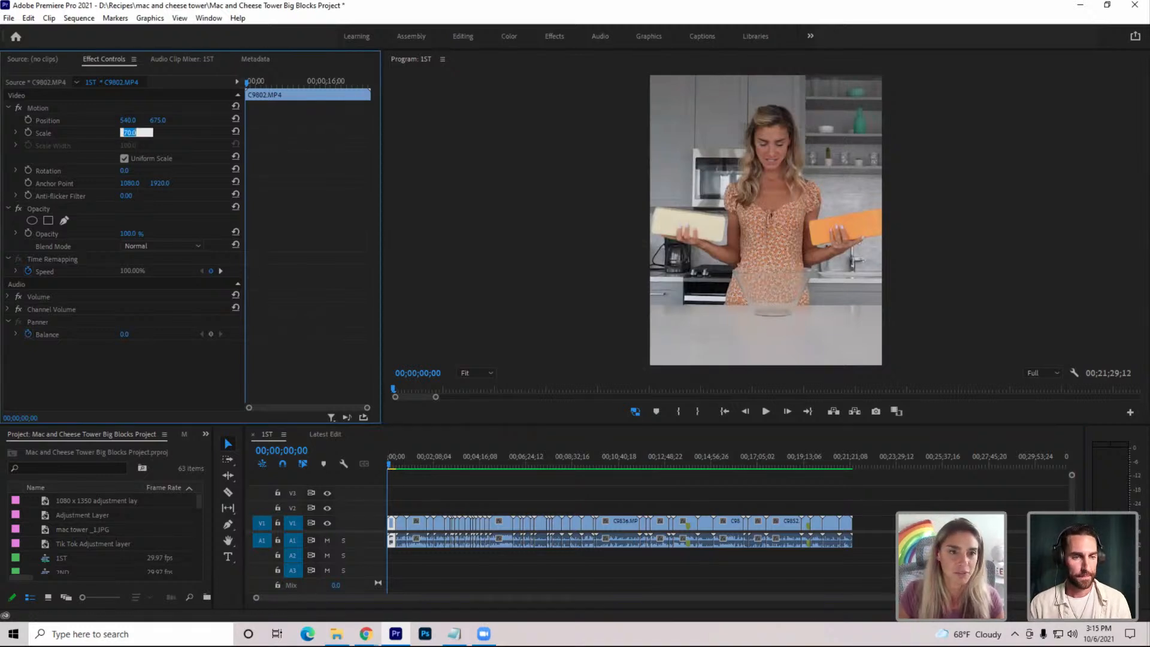
{"action": "type", "text": "50"}
{"action": "key", "text": "Return"}
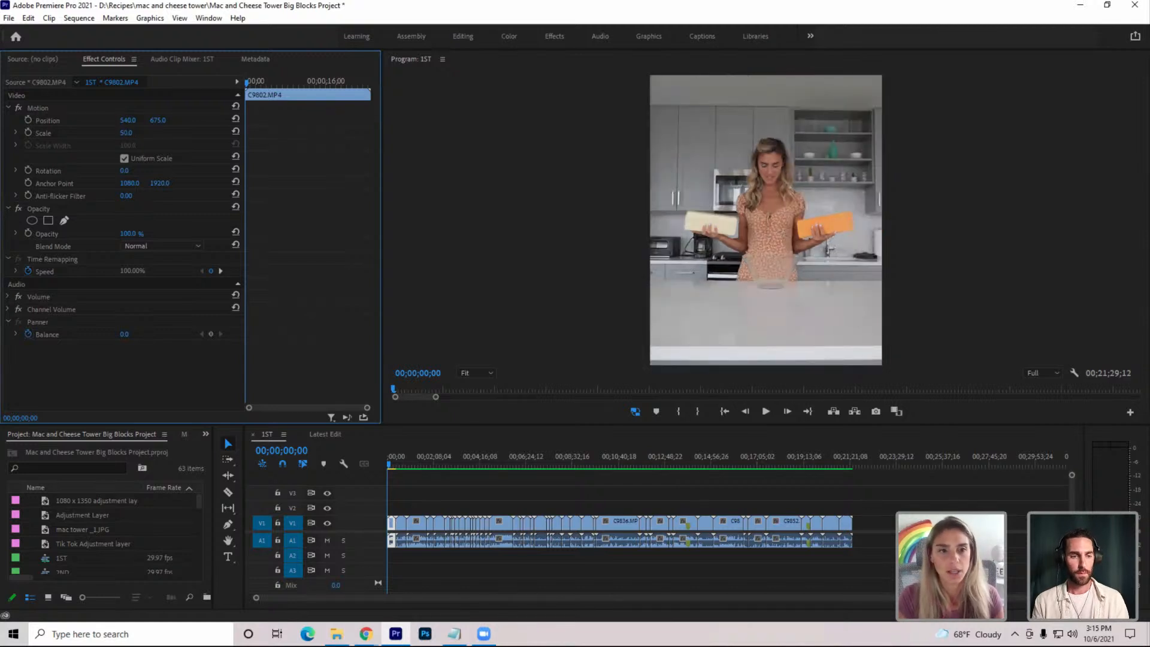
Copy the first clip and paste only its Motion attributes onto all following clips using Track Select Forward, checking the framing of the next clips
{"action": "left_click", "coordinate": [393, 530]}
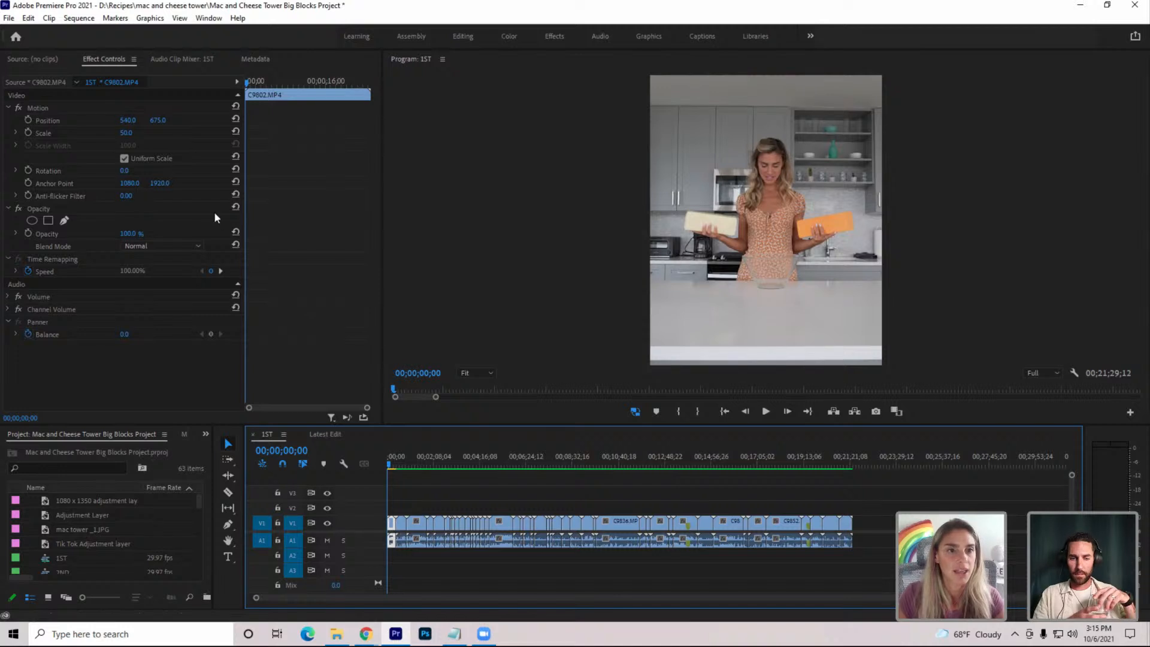
{"action": "left_click", "coordinate": [227, 458]}
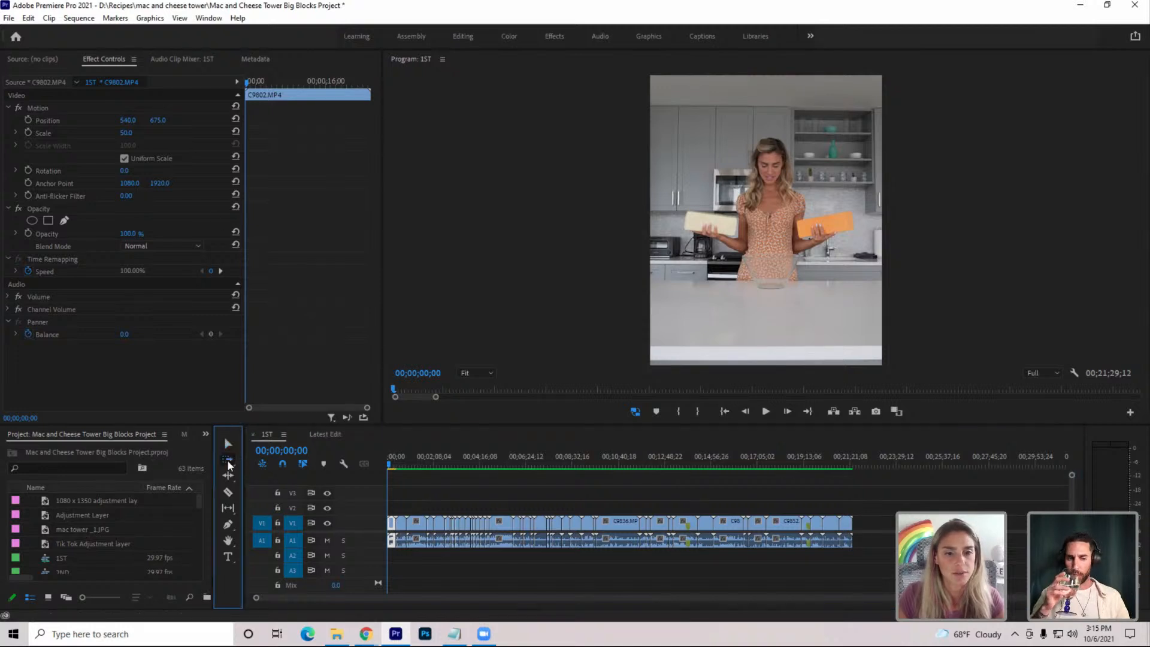
{"action": "left_click", "coordinate": [402, 526]}
{"action": "right_click", "coordinate": [403, 527]}
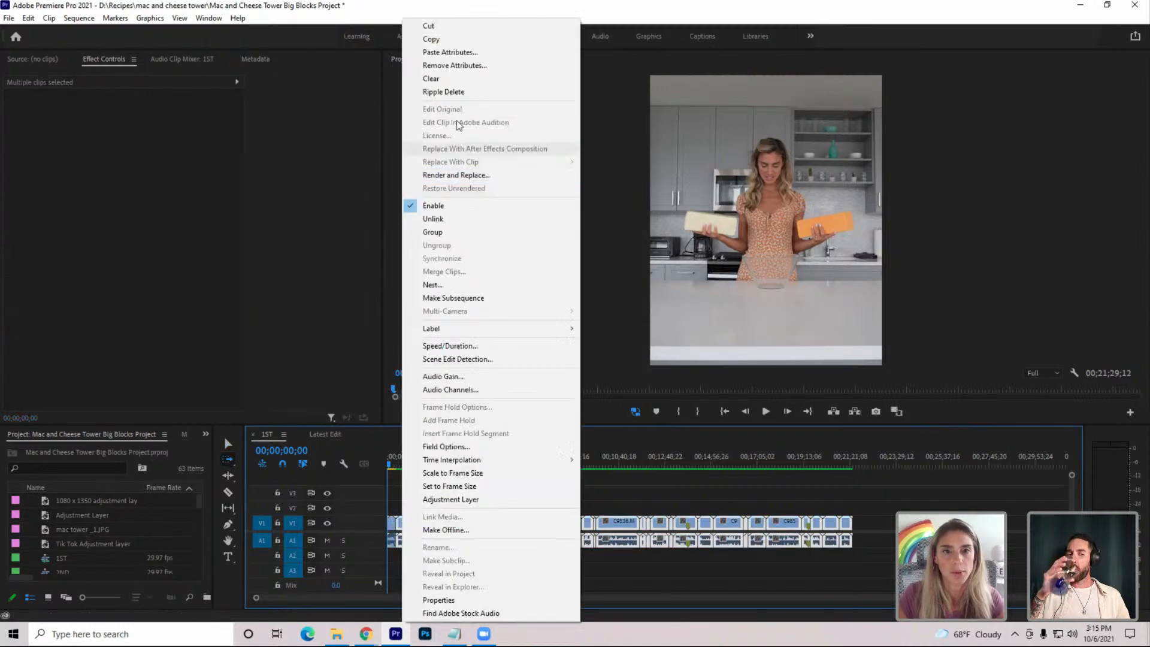
{"action": "left_click", "coordinate": [469, 53]}
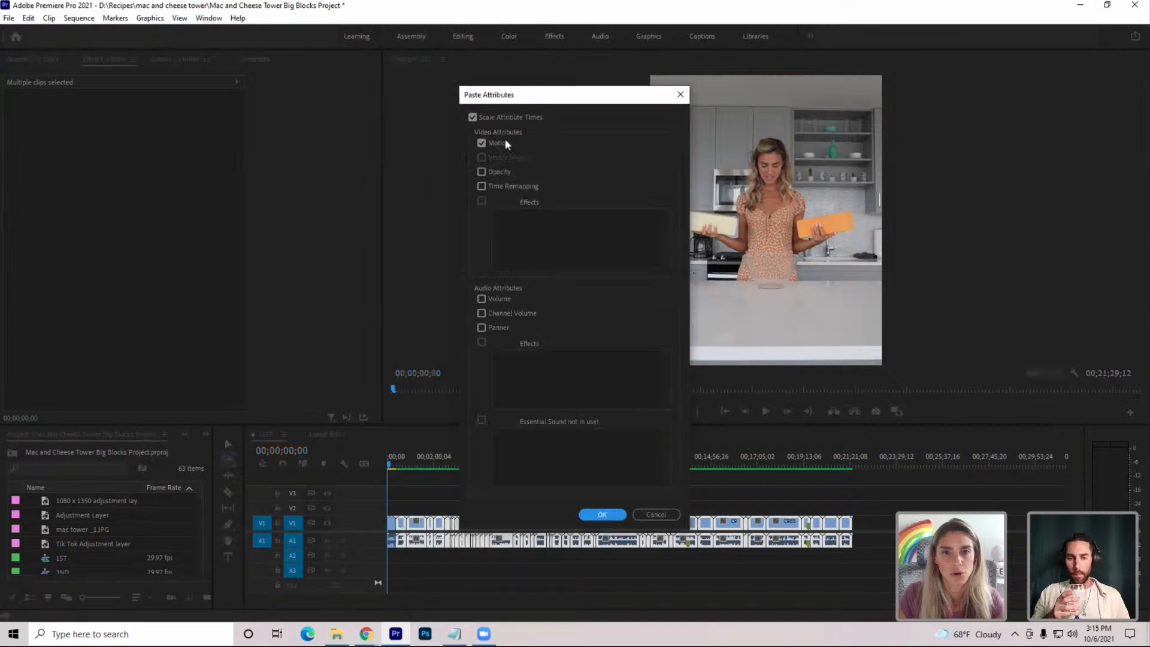
{"action": "left_click", "coordinate": [601, 515]}
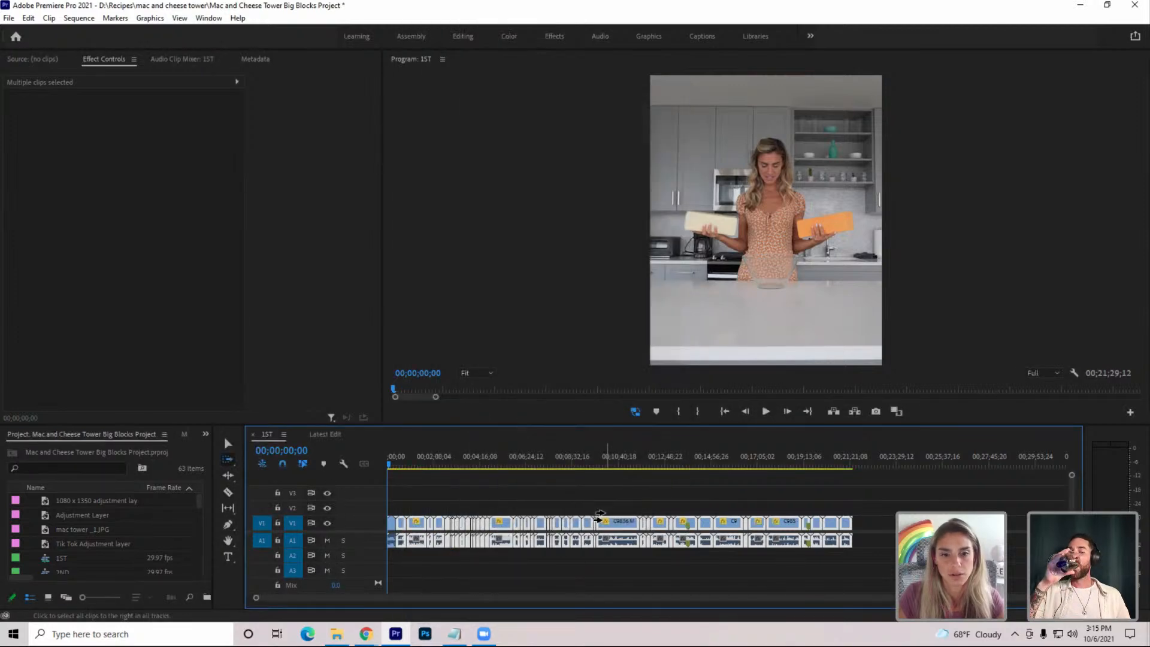
{"action": "left_click", "coordinate": [400, 467]}
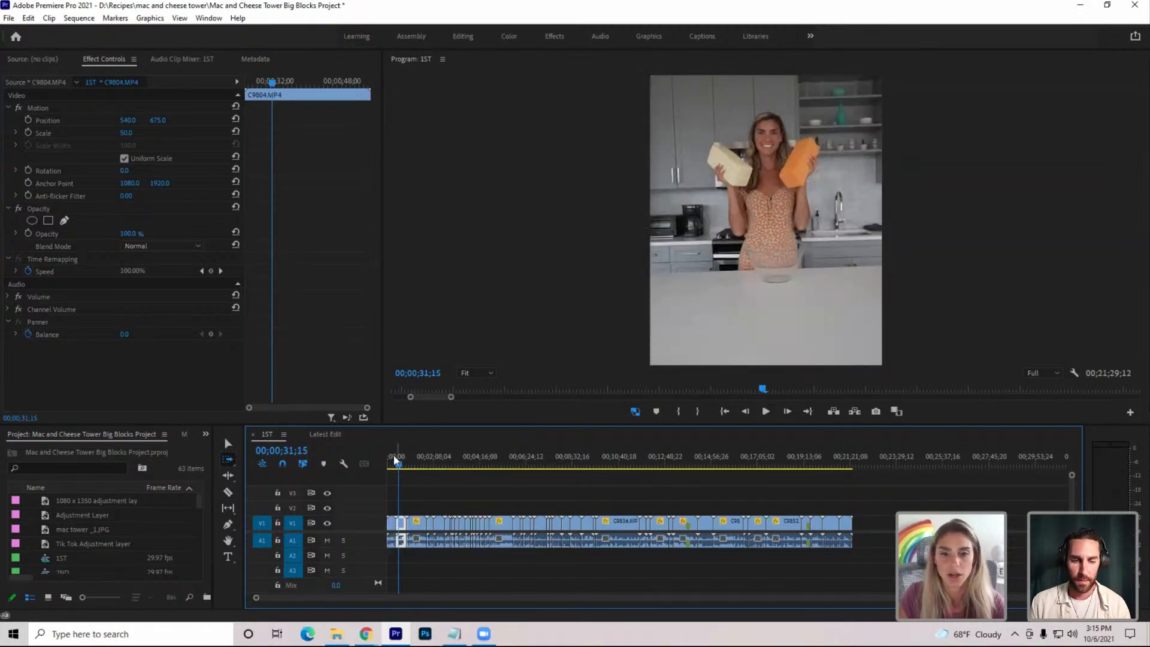
{"action": "left_click_drag", "start_coordinate": [396, 460], "coordinate": [409, 470]}
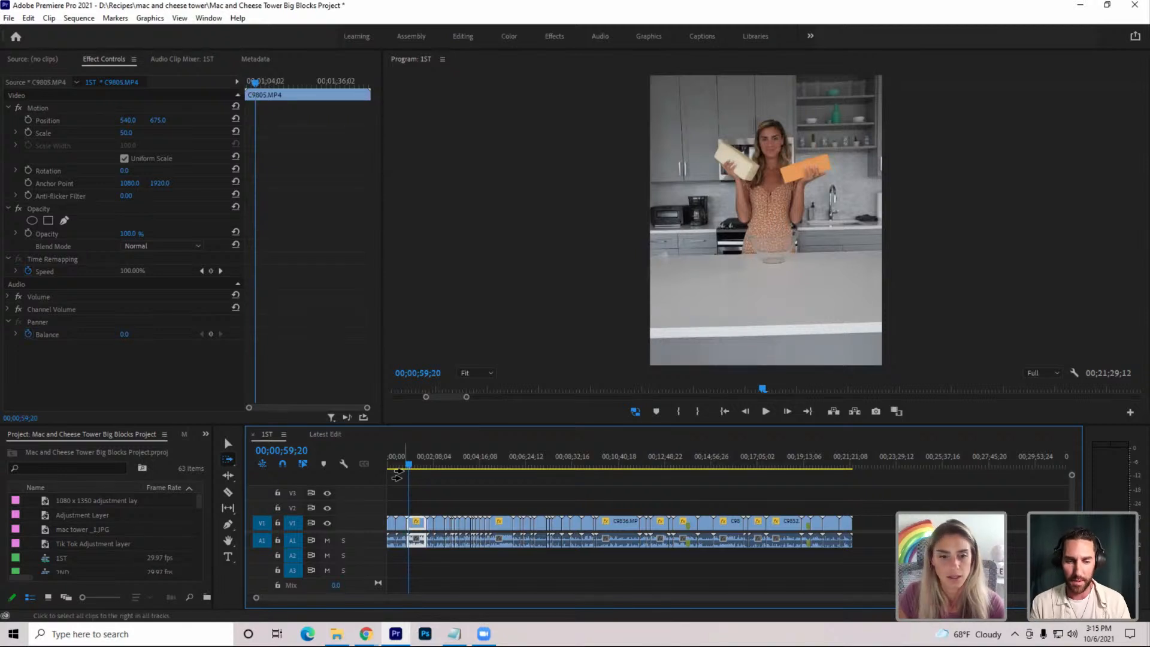
Reselect all clips from the start of the 1ST sequence forward and paste the Motion attributes onto them again
{"action": "left_click", "coordinate": [228, 459]}
{"action": "left_click", "coordinate": [394, 523]}
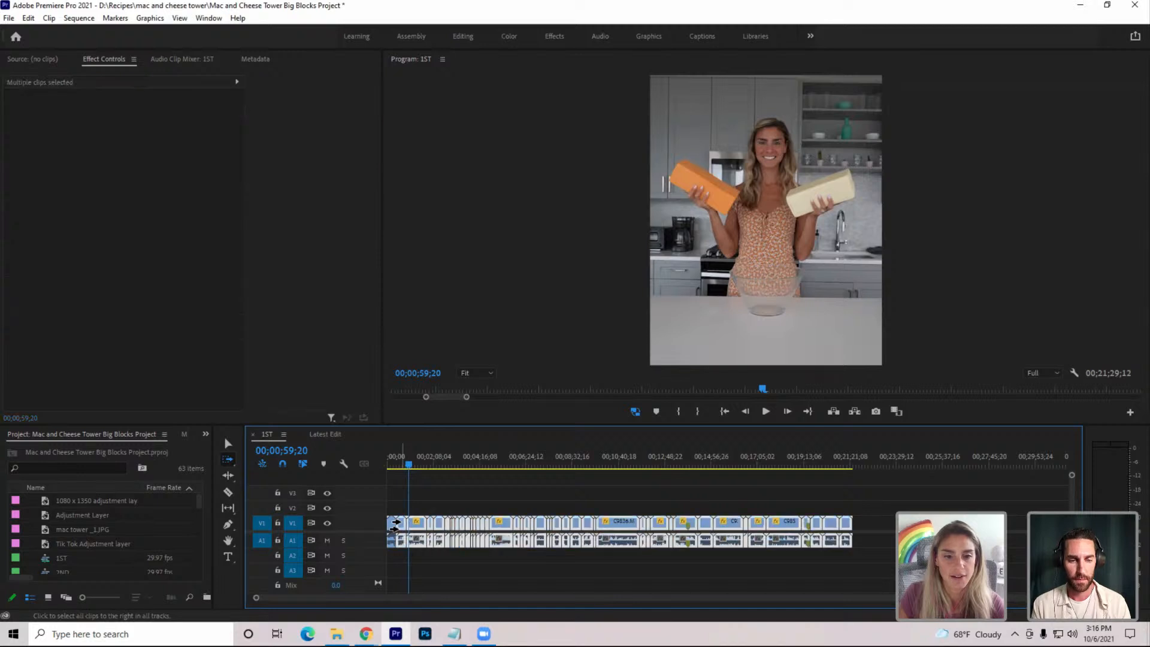
{"action": "right_click", "coordinate": [508, 542]}
{"action": "left_click", "coordinate": [554, 50]}
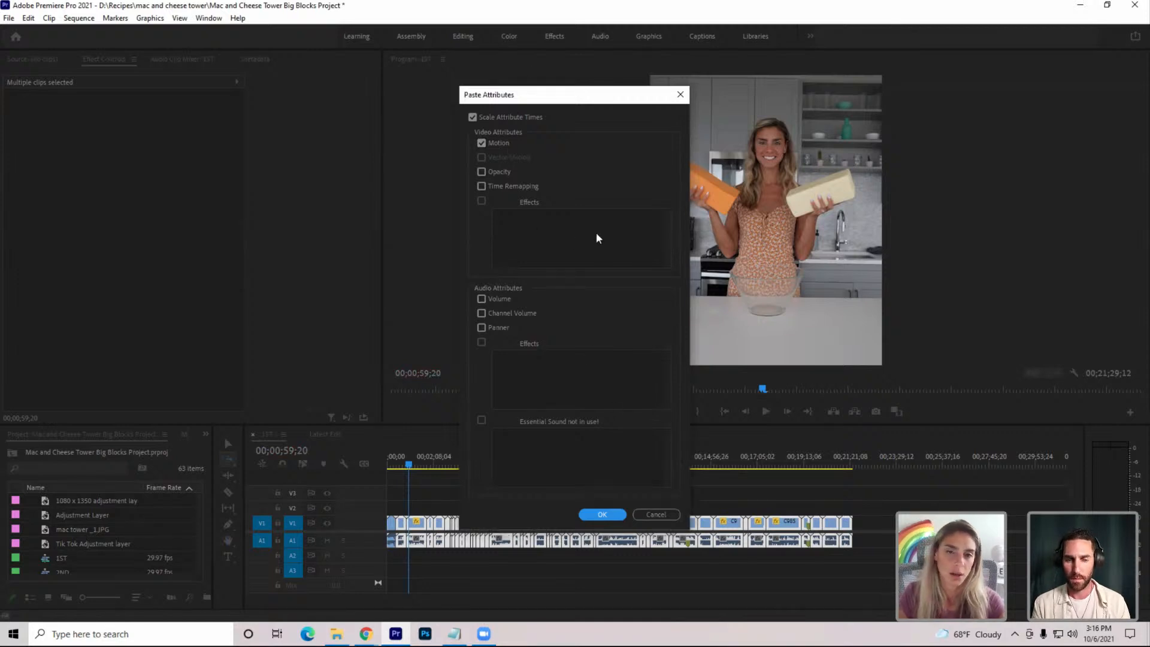
{"action": "left_click", "coordinate": [602, 514]}
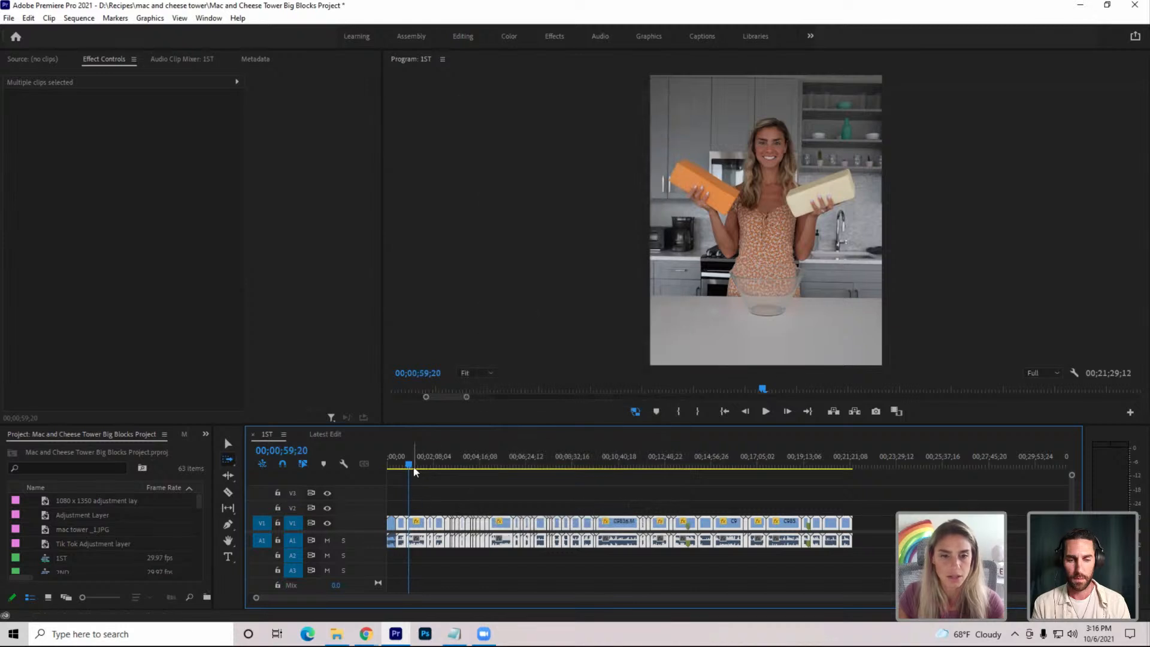
Deselect the clips and scrub between about 0:59 and 1:29 in the 1ST sequence to check their framing
{"action": "left_click", "coordinate": [411, 463]}
{"action": "left_click_drag", "start_coordinate": [414, 462], "coordinate": [421, 465]}
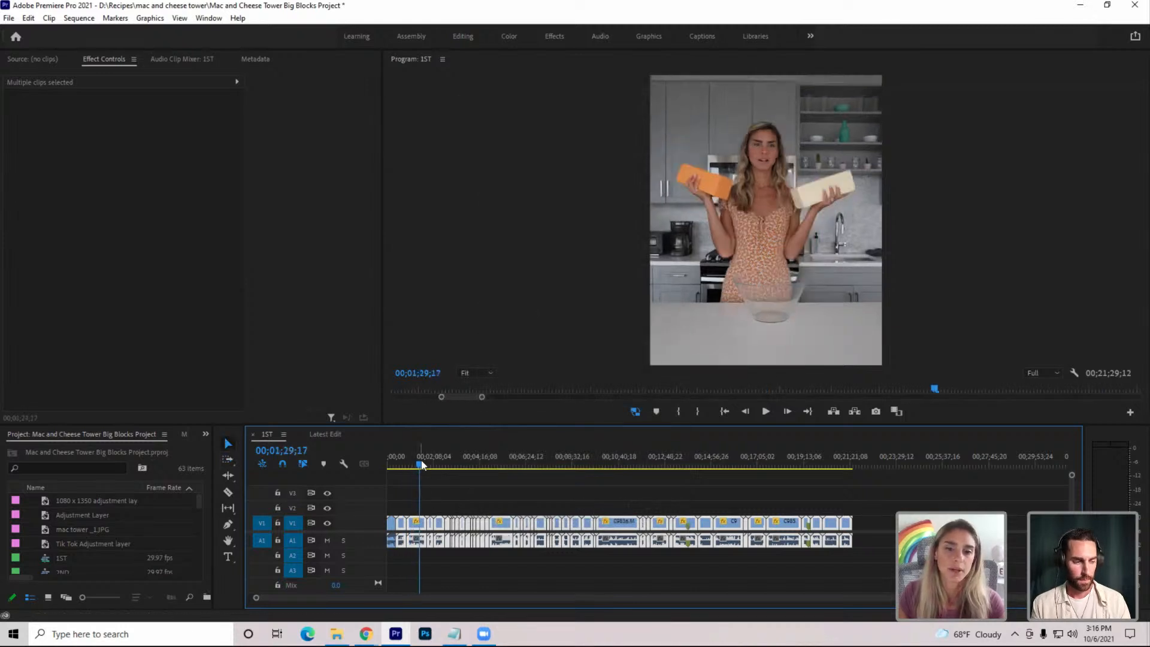
{"action": "left_click", "coordinate": [435, 497]}
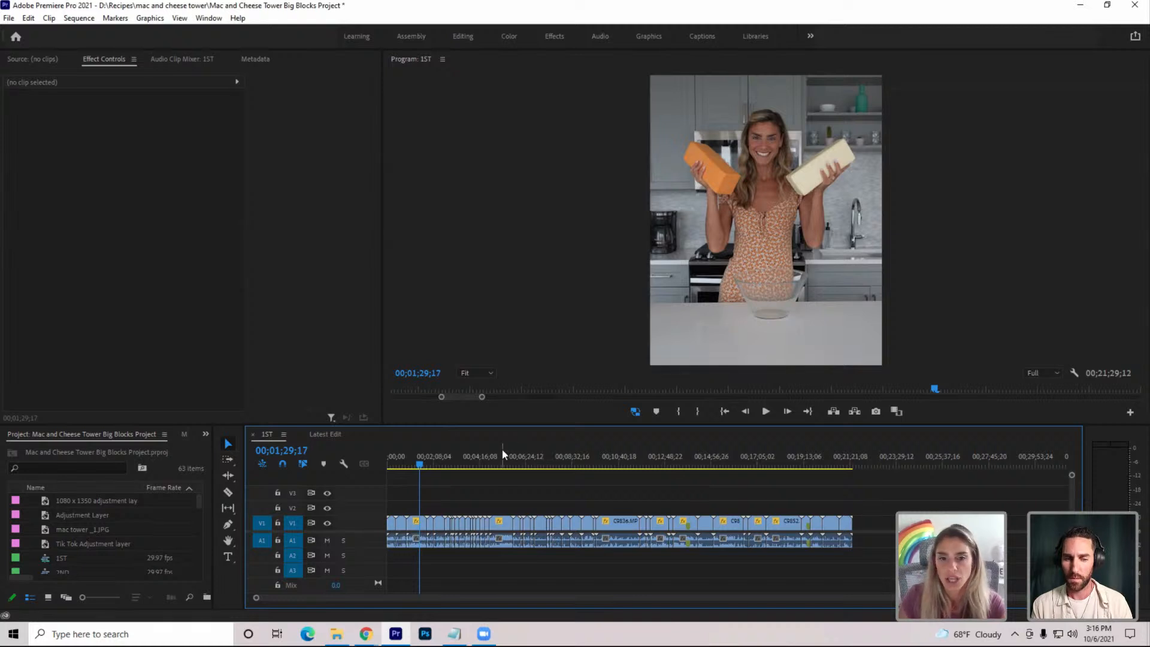
{"action": "left_click_drag", "start_coordinate": [419, 466], "coordinate": [417, 468]}
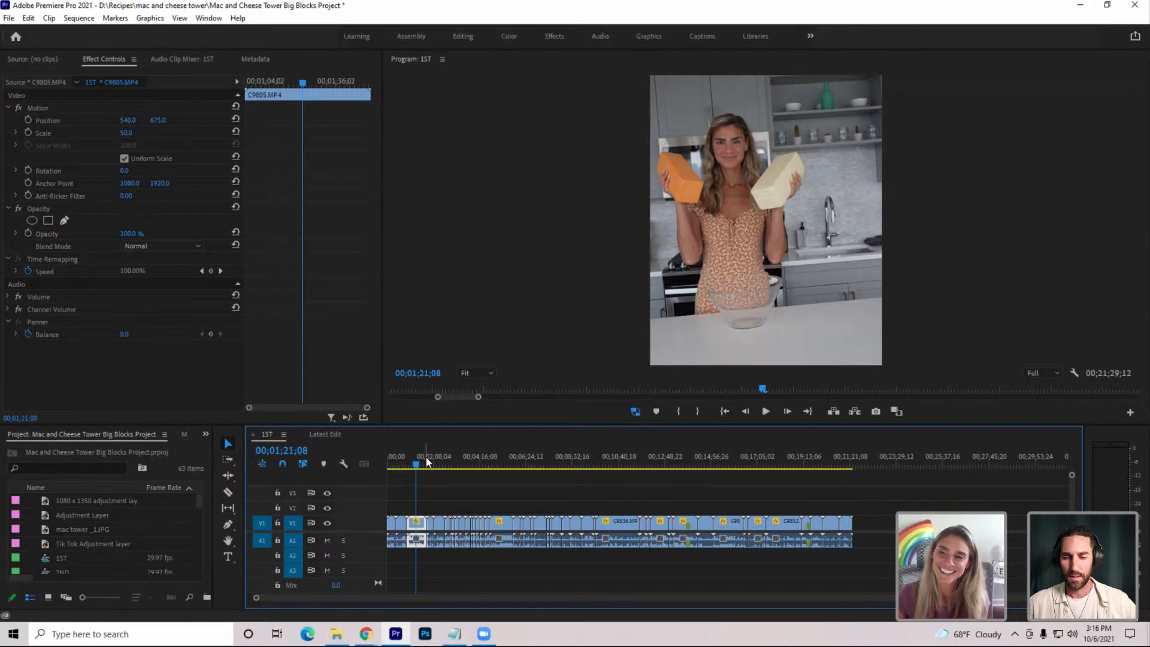
Scrub the 1ST sequence from about 1:36 to 2:01 to check the framing of clips C9805.MP4 and C9807.MP4
{"action": "left_click", "coordinate": [422, 460]}
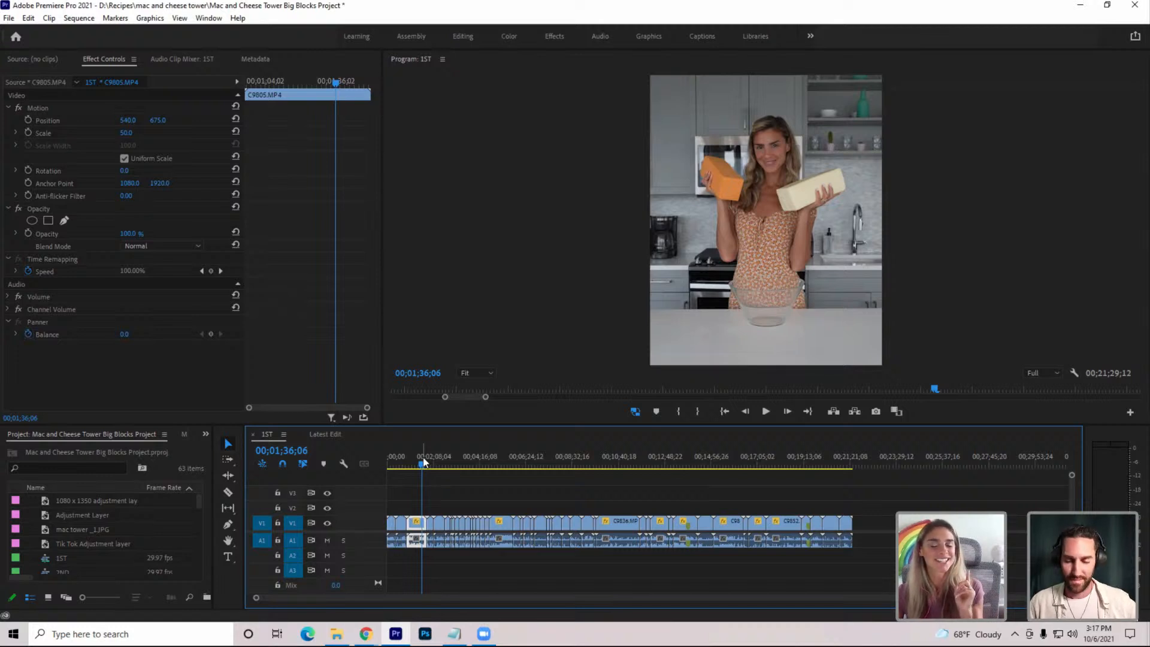
{"action": "left_click_drag", "start_coordinate": [424, 461], "coordinate": [432, 463]}
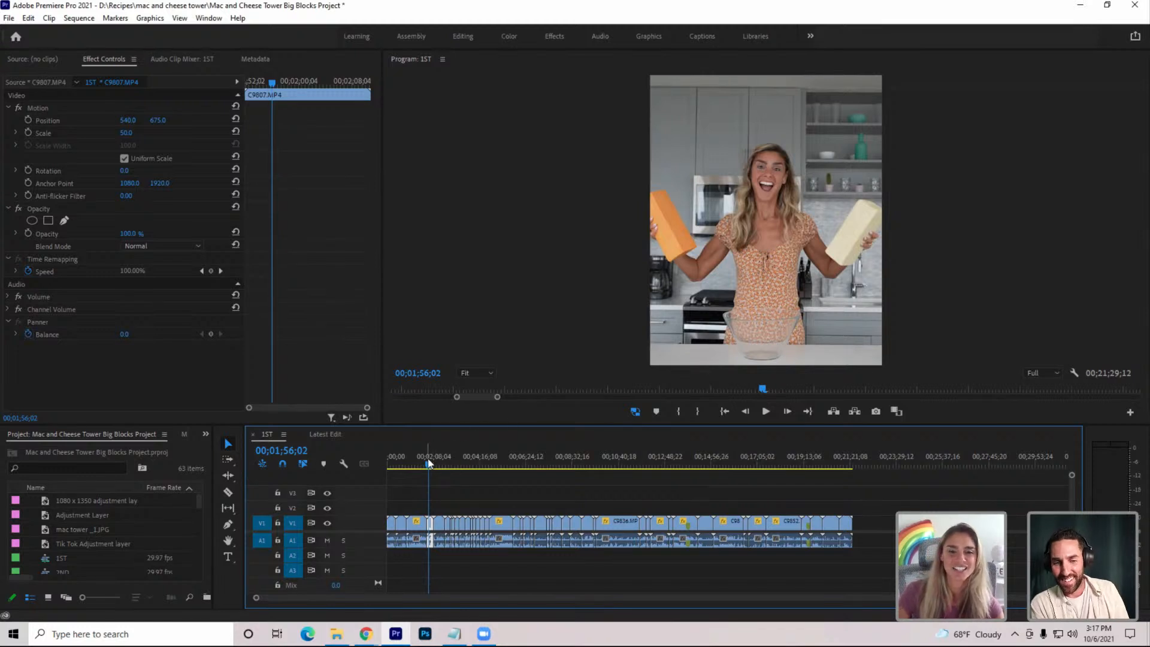
{"action": "left_click_drag", "start_coordinate": [429, 462], "coordinate": [432, 482]}
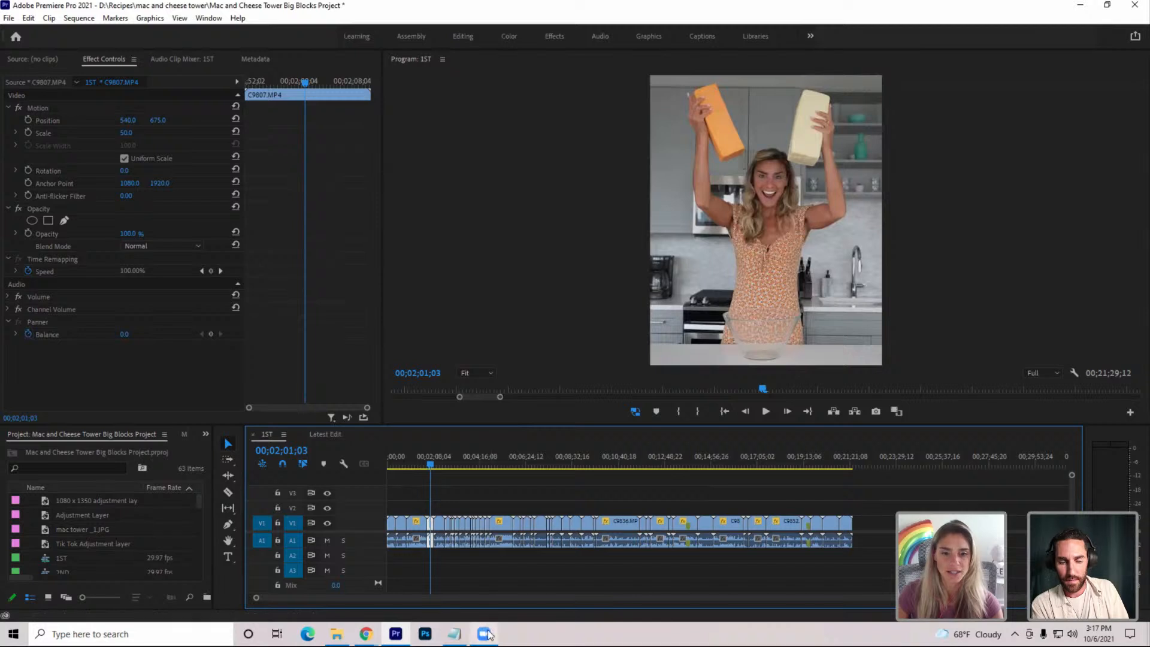
Switch to the Notepad shot list for the Mac and Cheese Tower Video, read it through to the end, and minimize it
{"action": "mouse_move", "coordinate": [455, 634]}
{"action": "left_click", "coordinate": [459, 593]}
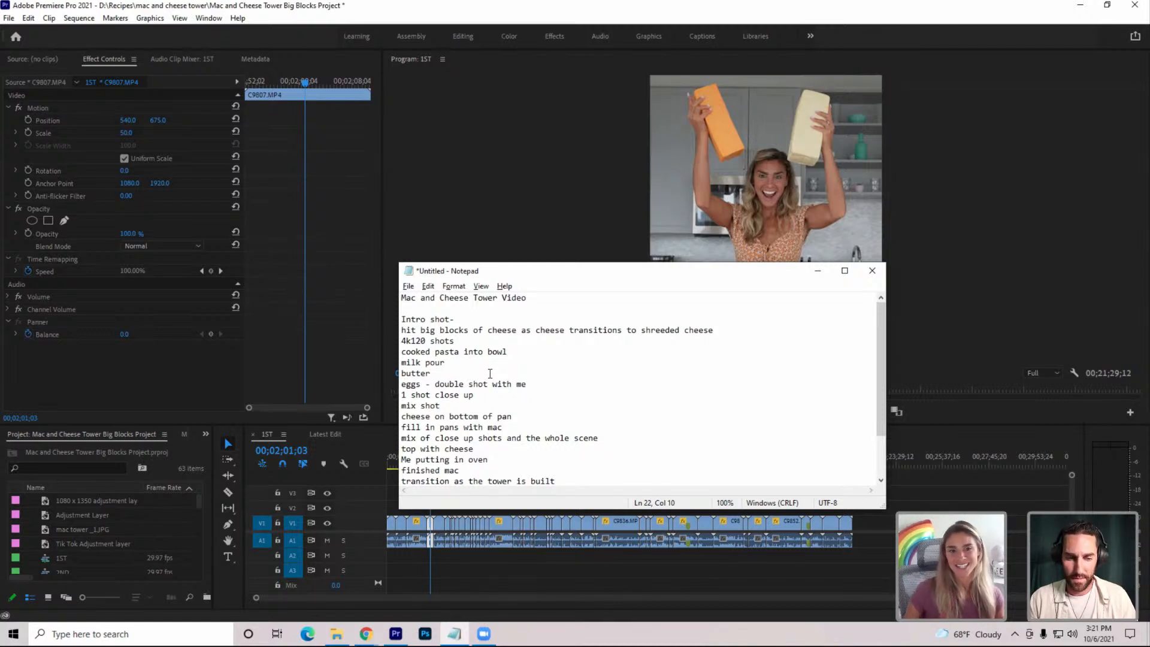
{"action": "scroll", "coordinate": [525, 372], "scroll_direction": "down", "scroll_amount": 1}
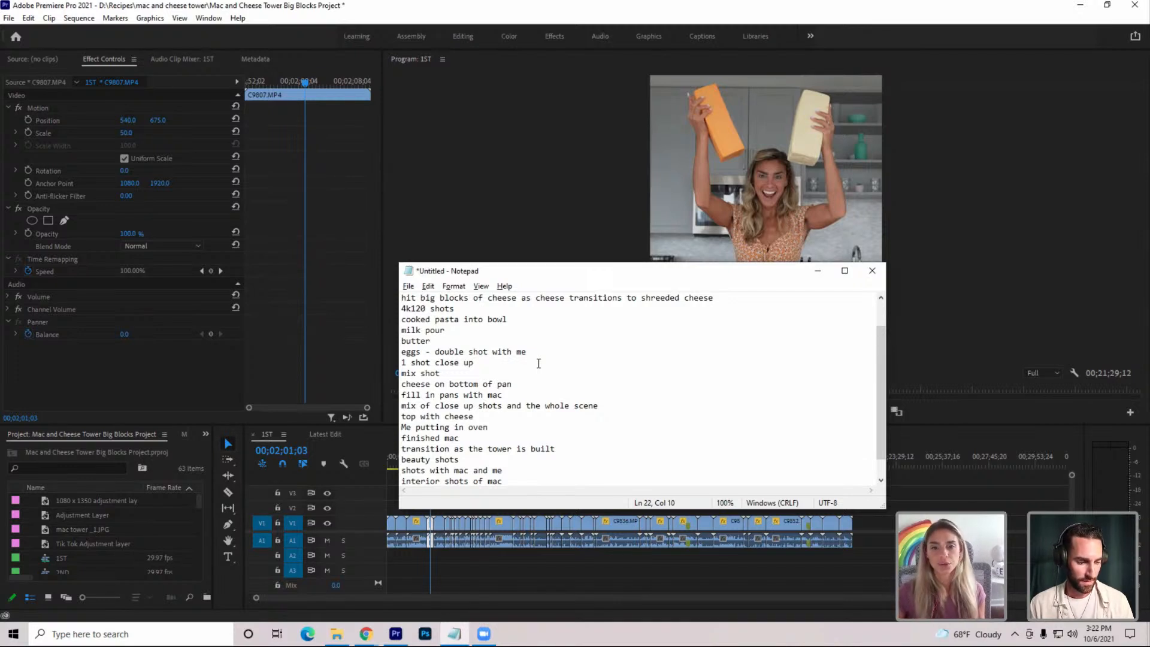
{"action": "scroll", "coordinate": [539, 383], "scroll_direction": "down", "scroll_amount": 1}
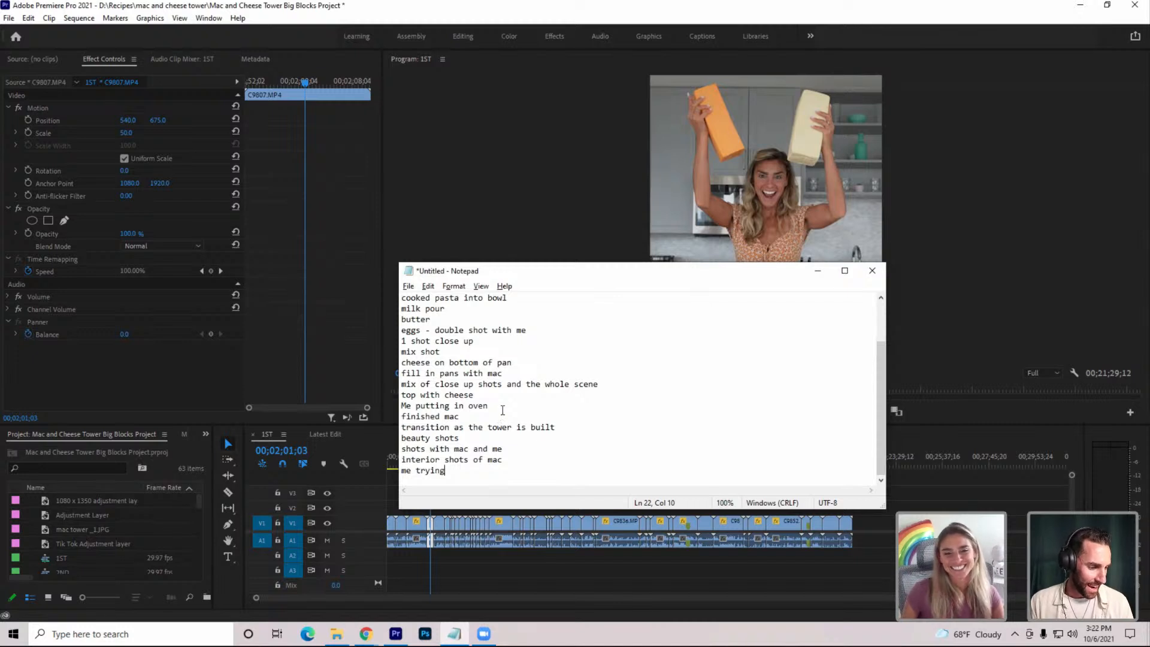
{"action": "left_click", "coordinate": [818, 271]}
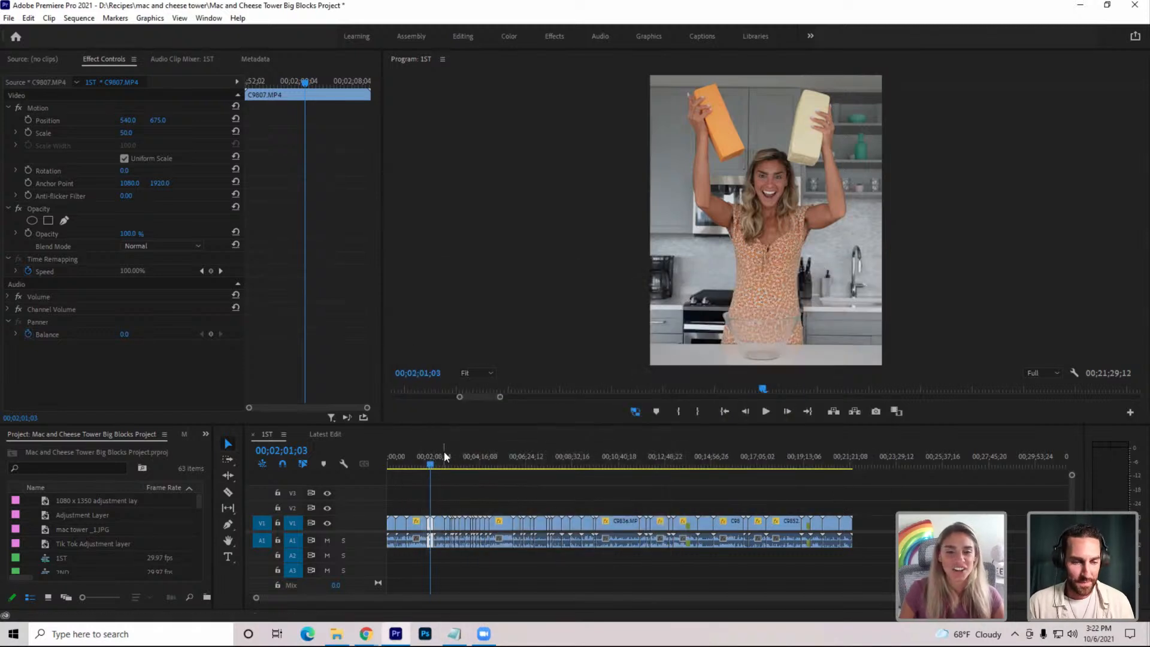
Lock video track V1, delete all audio clips from the start of the 1ST sequence using Track Select Forward, and unlock V1
{"action": "left_click_drag", "start_coordinate": [430, 463], "coordinate": [393, 474]}
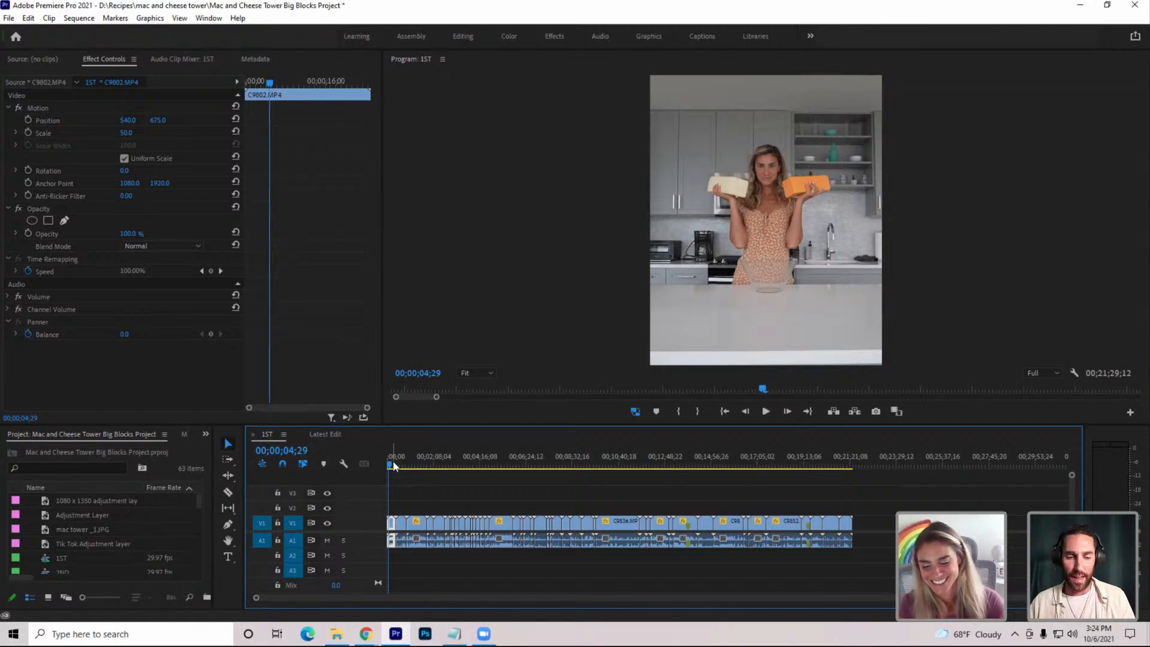
{"action": "key", "text": "equal"}
{"action": "key", "text": "equal"}
{"action": "key", "text": "equal"}
{"action": "key", "text": "equal"}
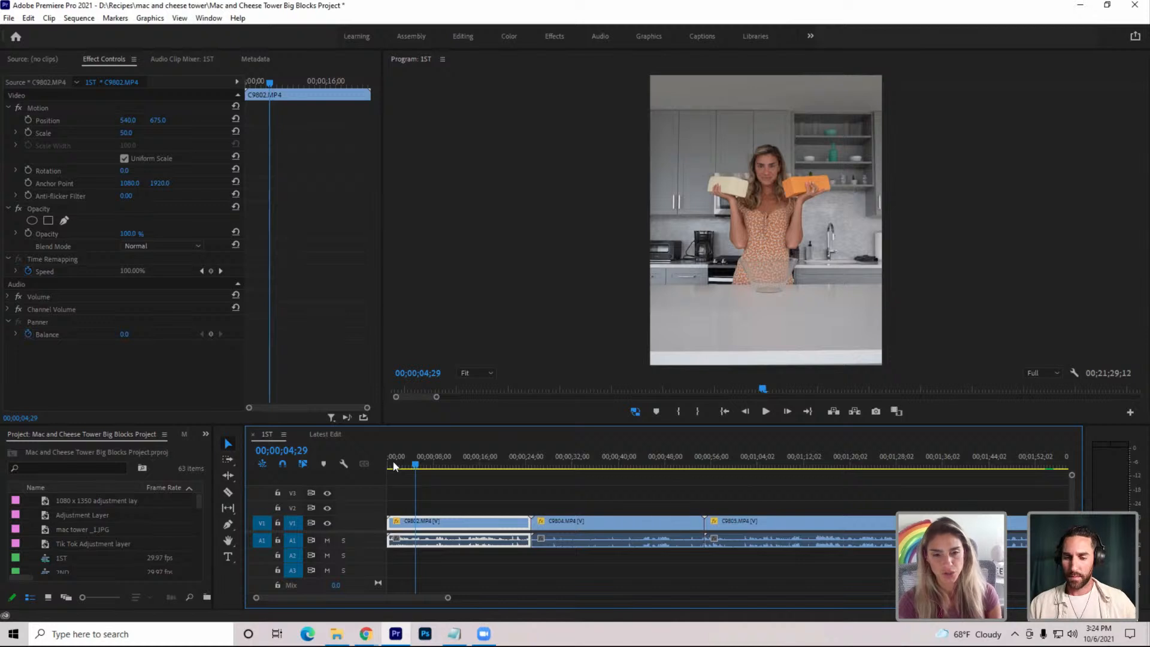
{"action": "left_click", "coordinate": [277, 522]}
{"action": "key", "text": "a"}
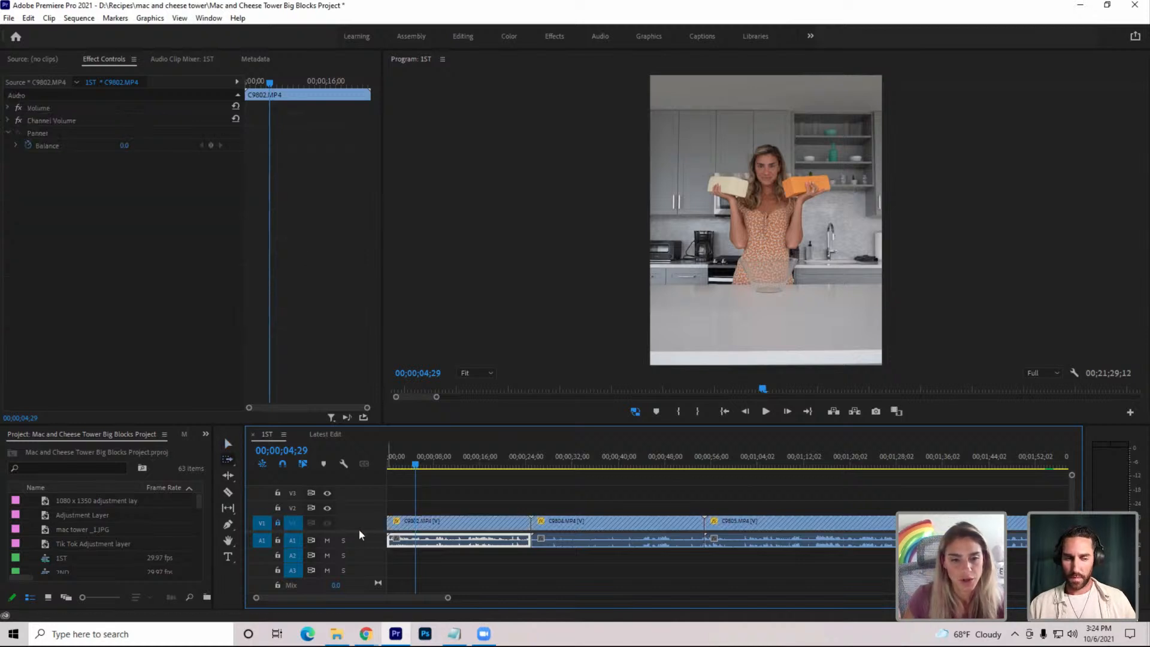
{"action": "left_click", "coordinate": [386, 542]}
{"action": "key", "text": "Delete"}
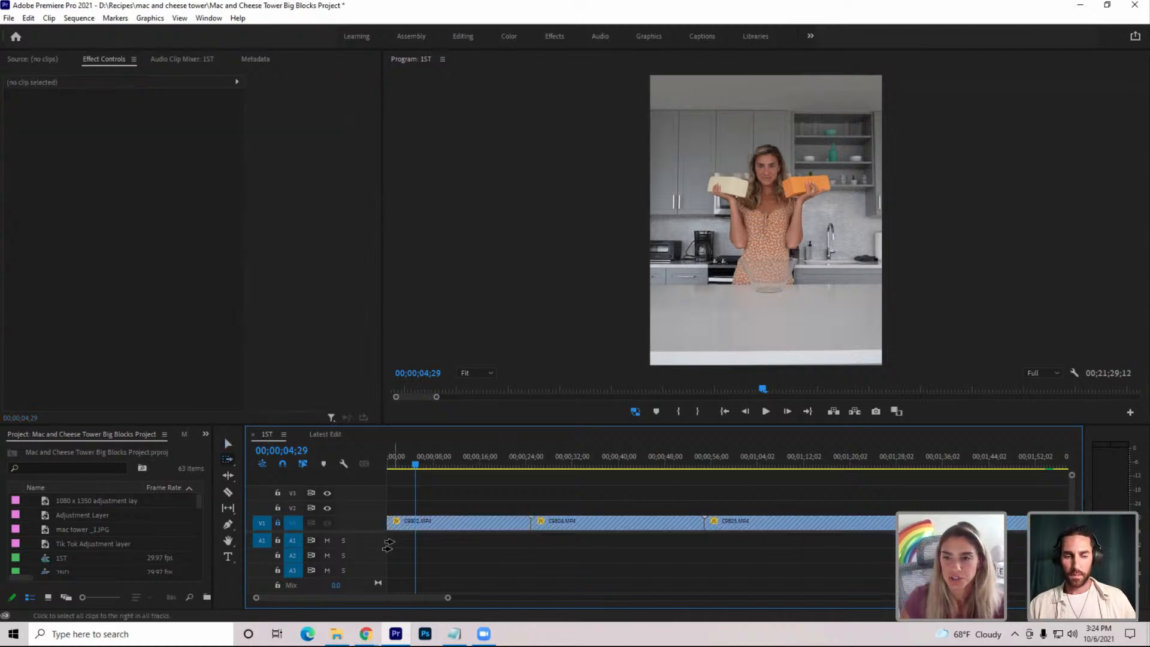
{"action": "left_click", "coordinate": [278, 523]}
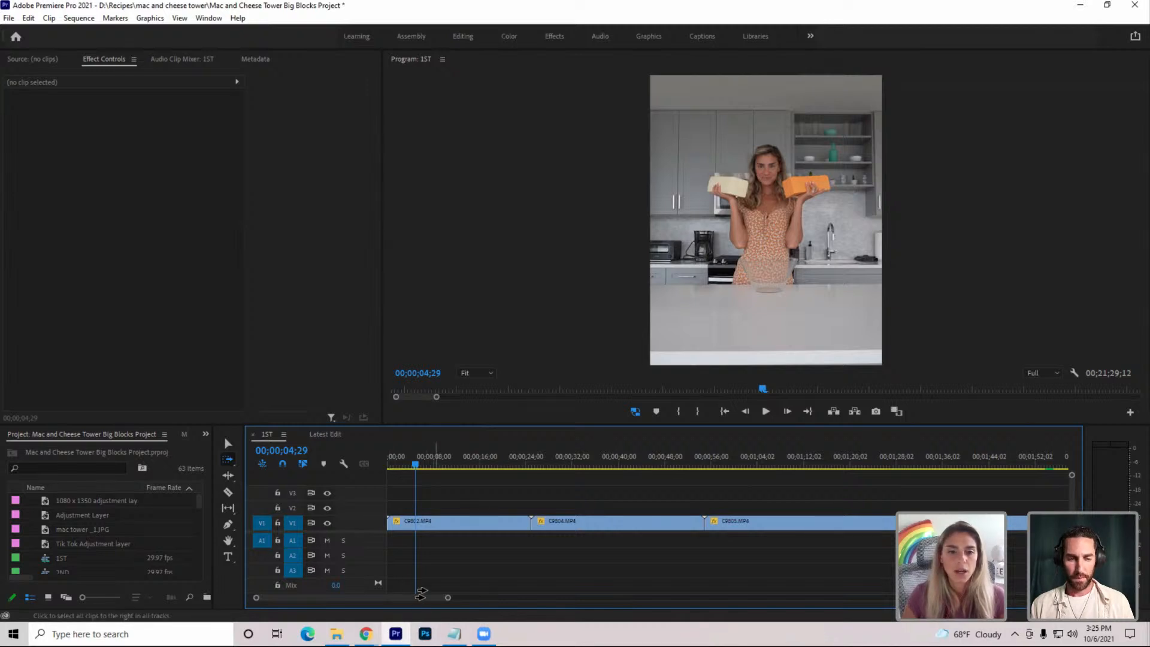
Review the opening cheese-block footage in the 1ST sequence, playing and scrubbing from about 0:16 to 1:49
{"action": "left_click_drag", "start_coordinate": [448, 598], "coordinate": [932, 644]}
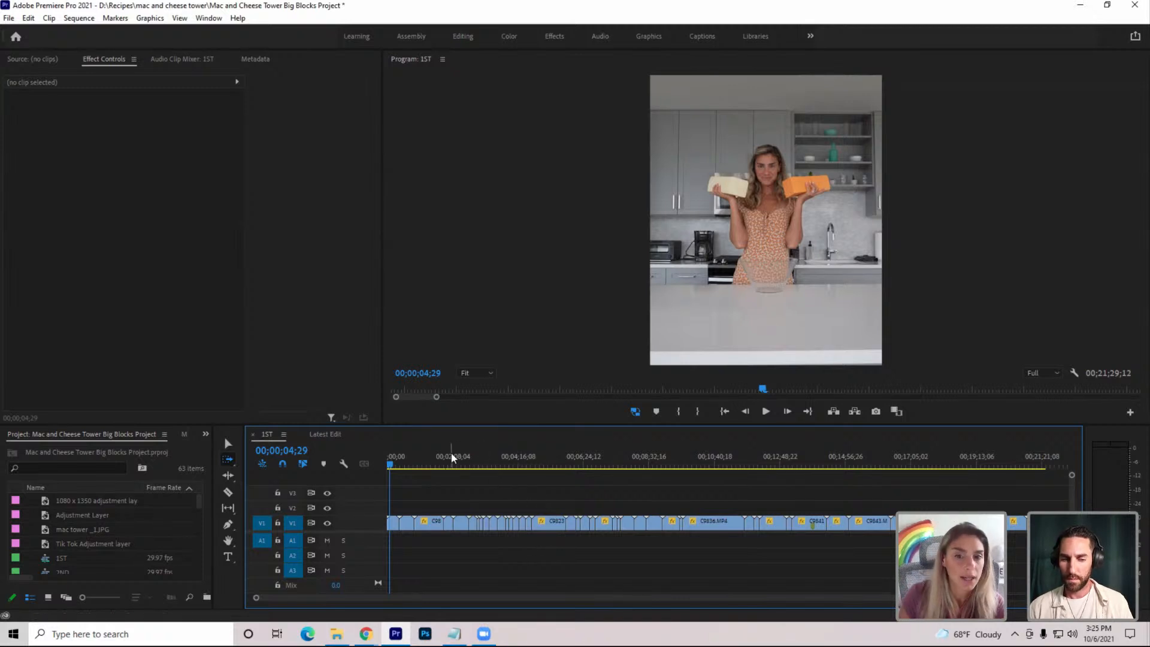
{"action": "left_click", "coordinate": [397, 464]}
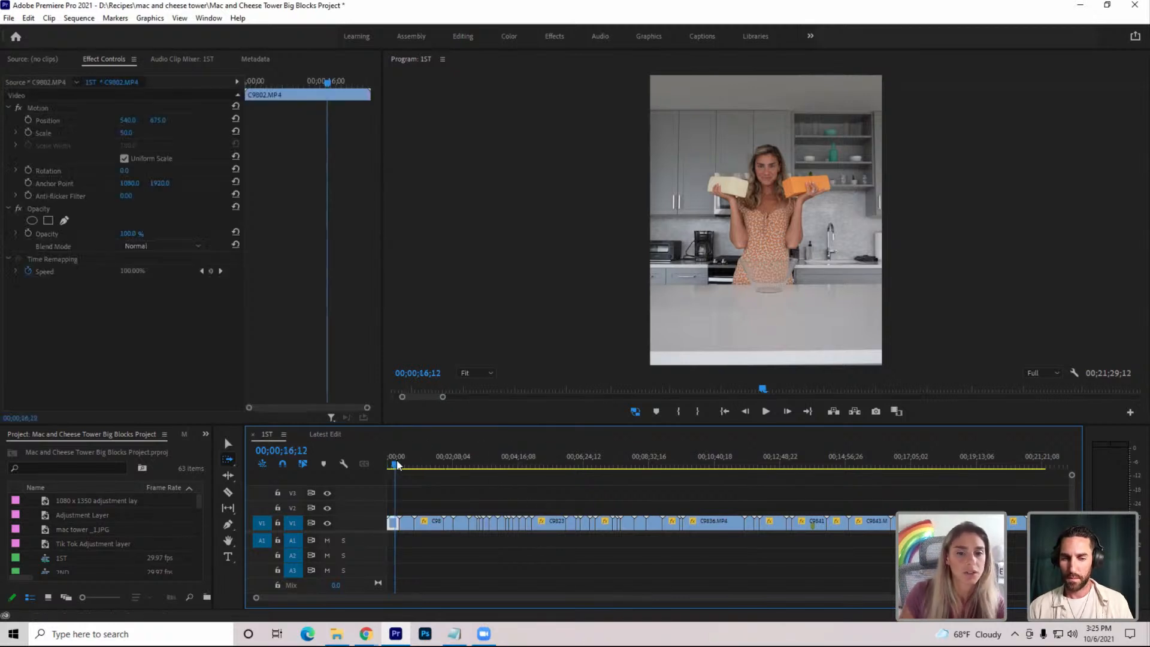
{"action": "left_click", "coordinate": [399, 465]}
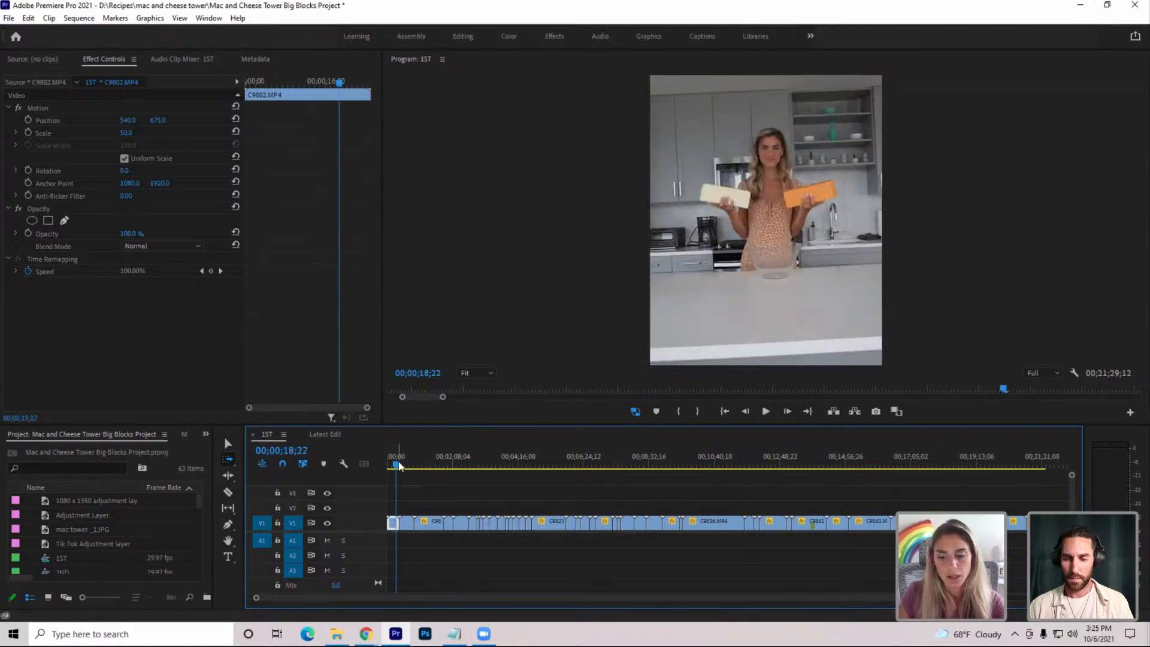
{"action": "key", "text": "space"}
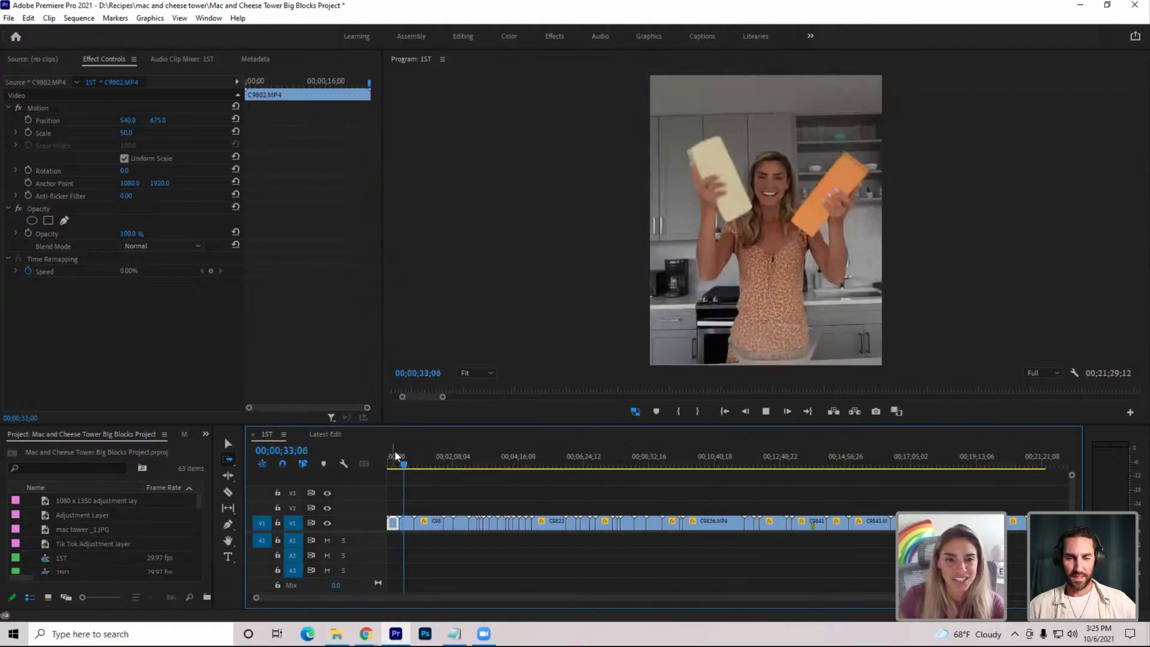
{"action": "left_click_drag", "start_coordinate": [406, 460], "coordinate": [428, 469]}
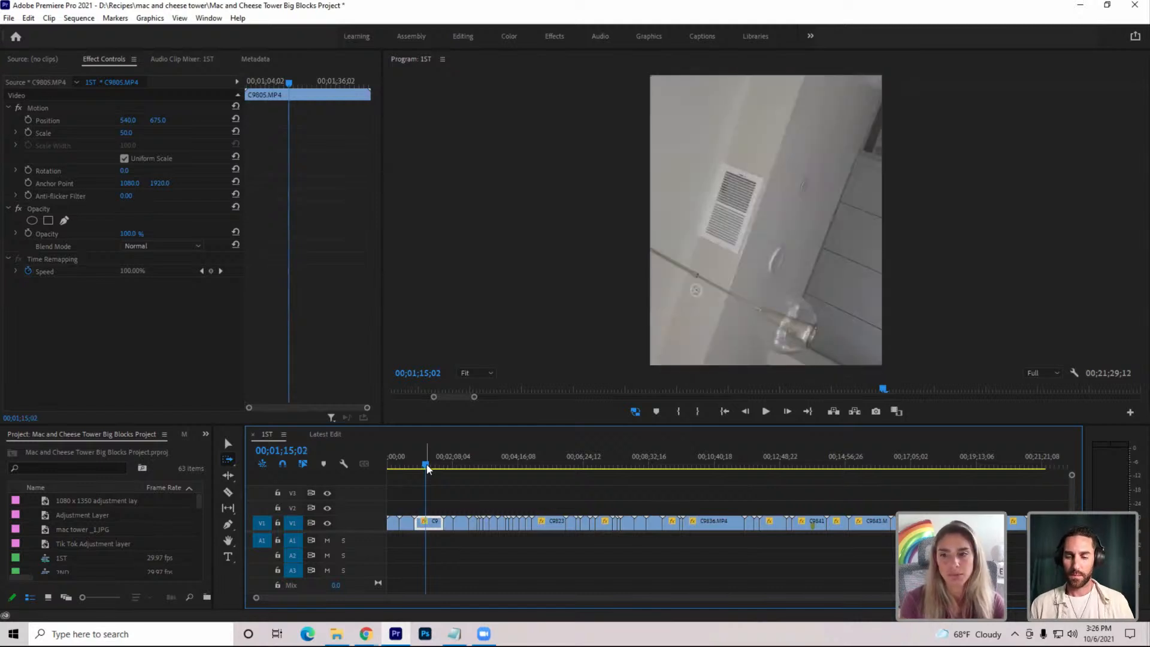
{"action": "key", "text": "space"}
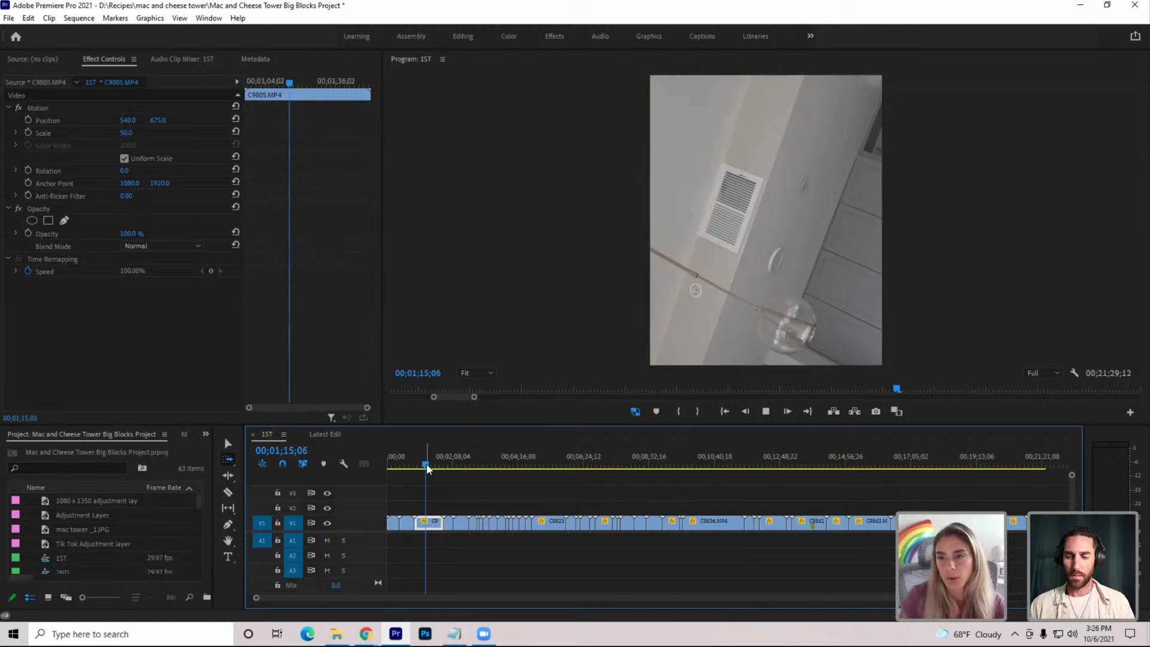
{"action": "left_click_drag", "start_coordinate": [427, 468], "coordinate": [443, 469]}
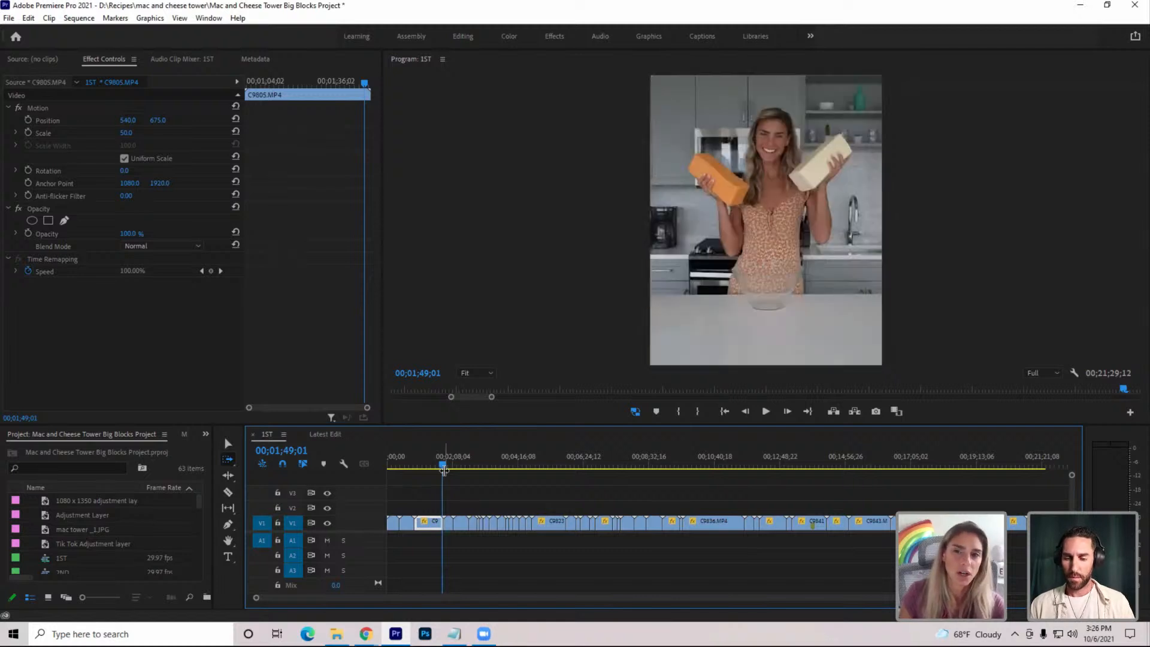
Examine clips C9807.MP4 and C9809.MP4 and the start of C9811.MP4 for the moment the cheese blocks are hit together
{"action": "left_click_drag", "start_coordinate": [444, 468], "coordinate": [445, 469]}
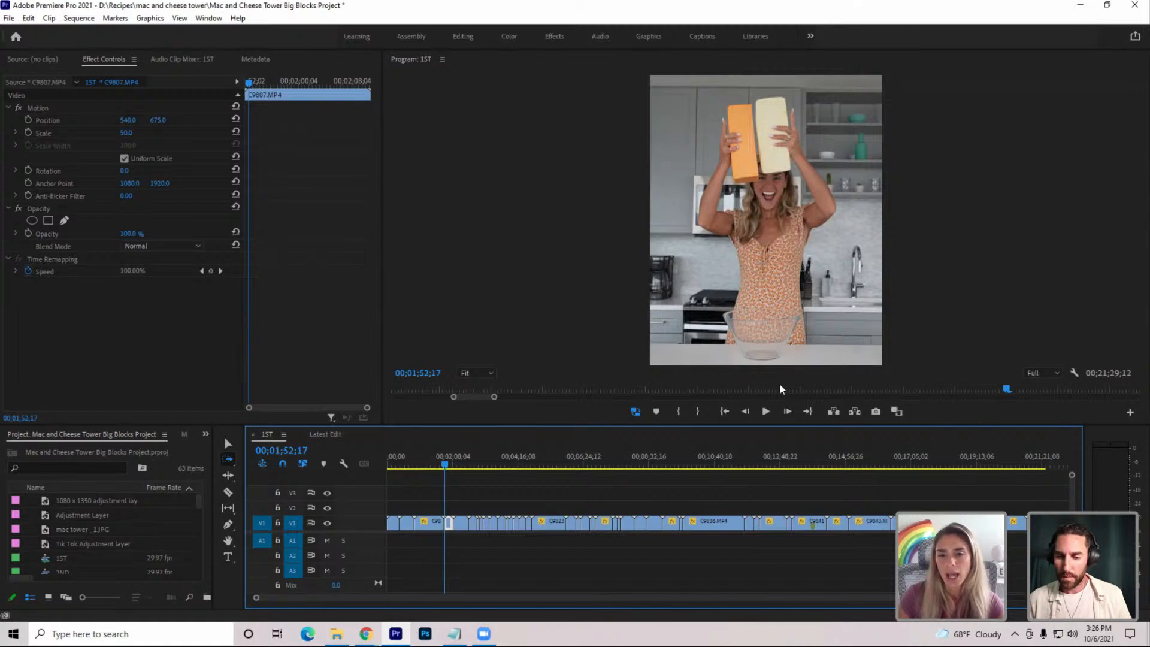
{"action": "left_click", "coordinate": [766, 411]}
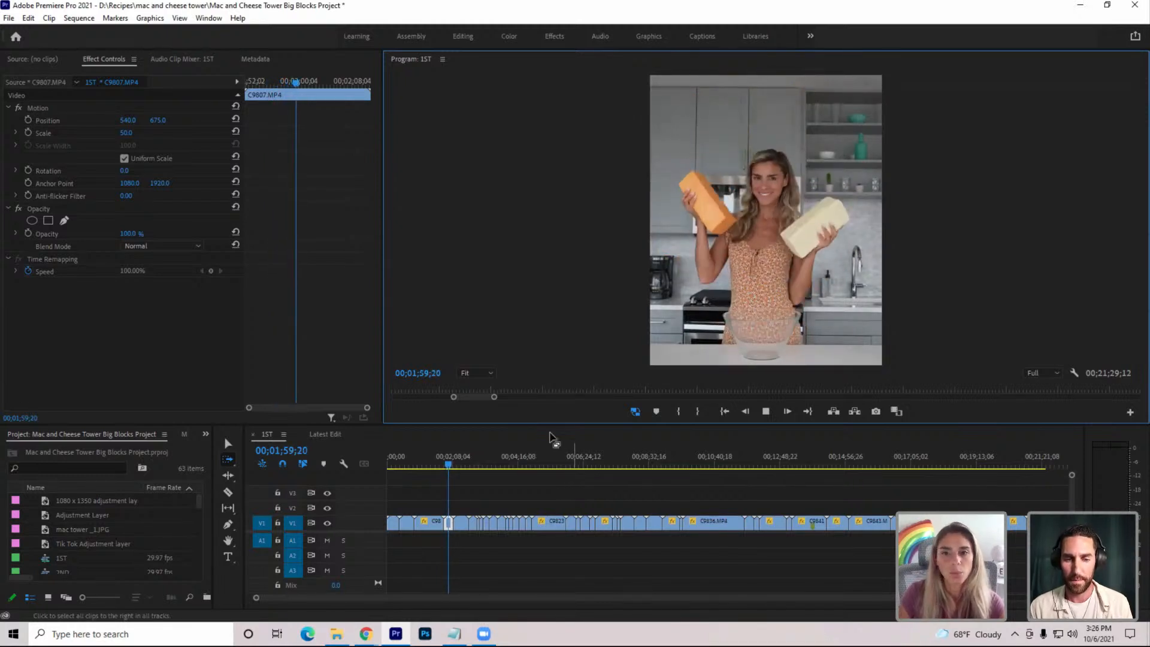
{"action": "left_click", "coordinate": [458, 465]}
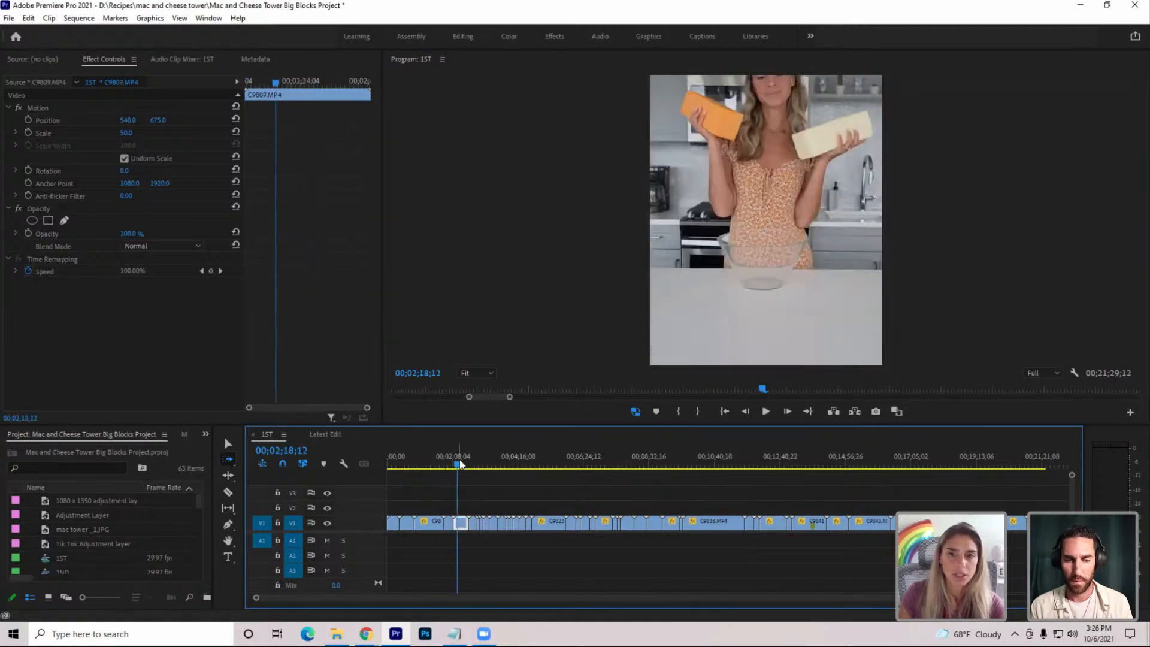
{"action": "left_click_drag", "start_coordinate": [460, 465], "coordinate": [478, 467]}
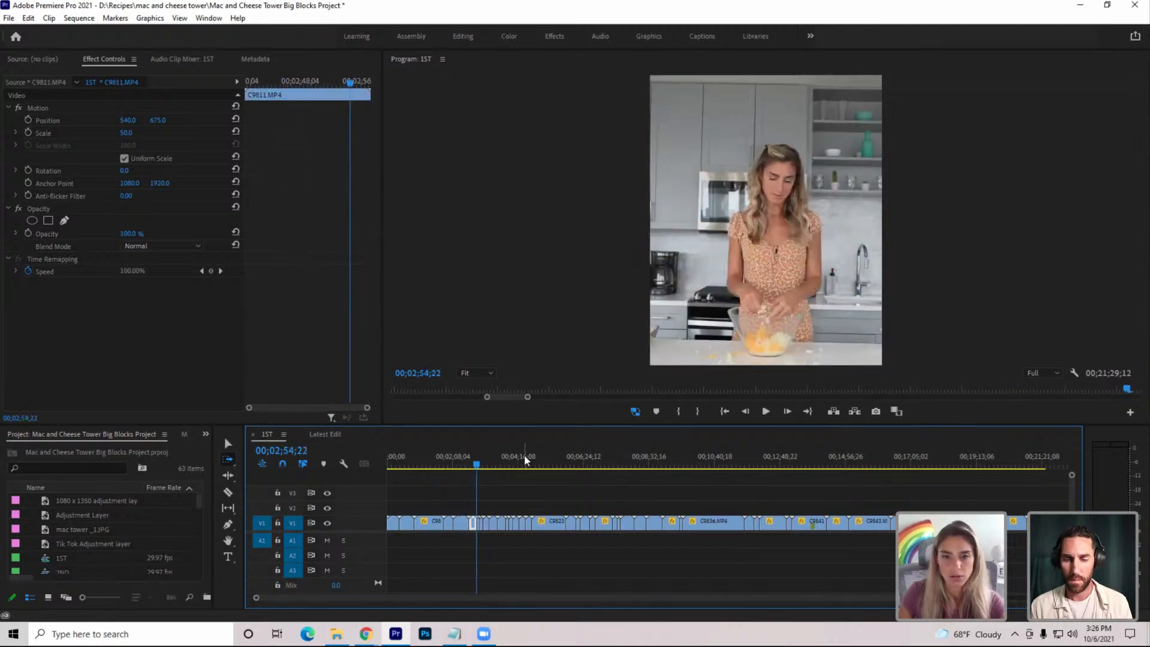
{"action": "left_click_drag", "start_coordinate": [477, 465], "coordinate": [470, 464]}
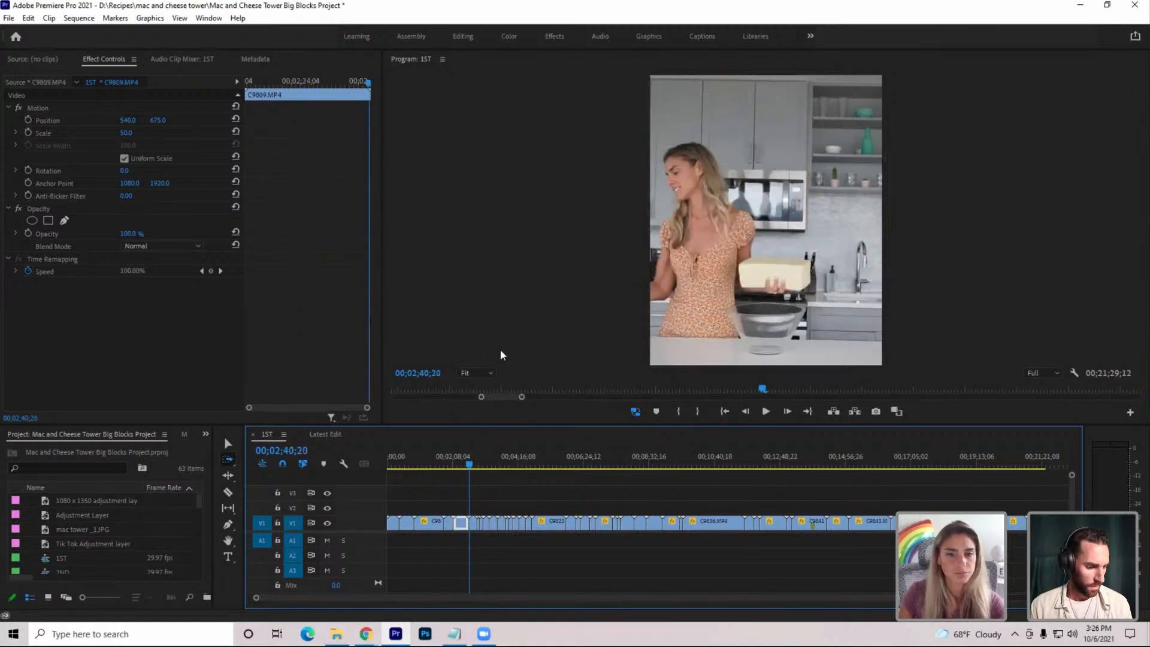
Play back the shredded-cheese drop in clip C9811.MP4 and stop at about 2:48 while the cheese falls
{"action": "key", "text": "space"}
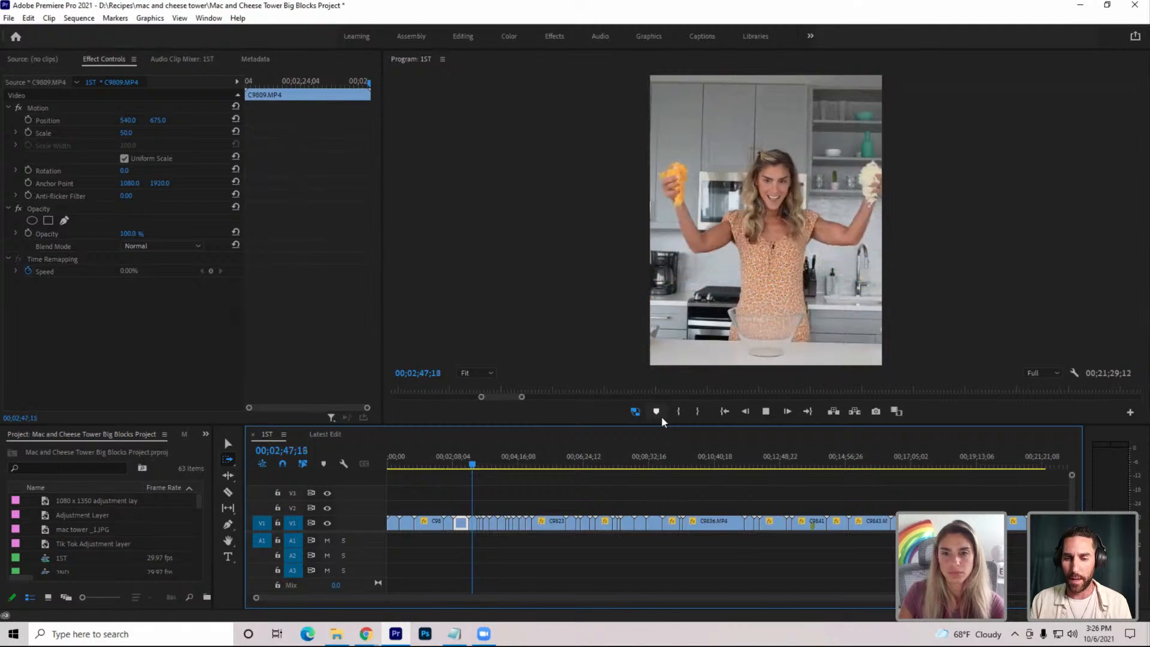
{"action": "left_click", "coordinate": [765, 411]}
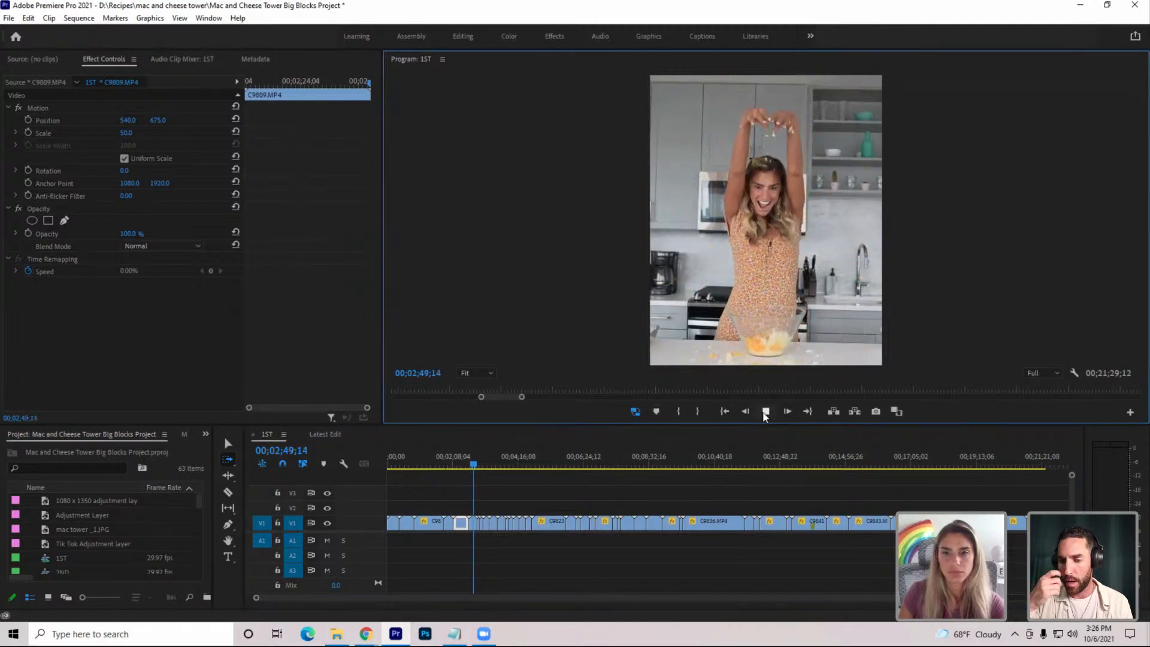
{"action": "key", "text": "space"}
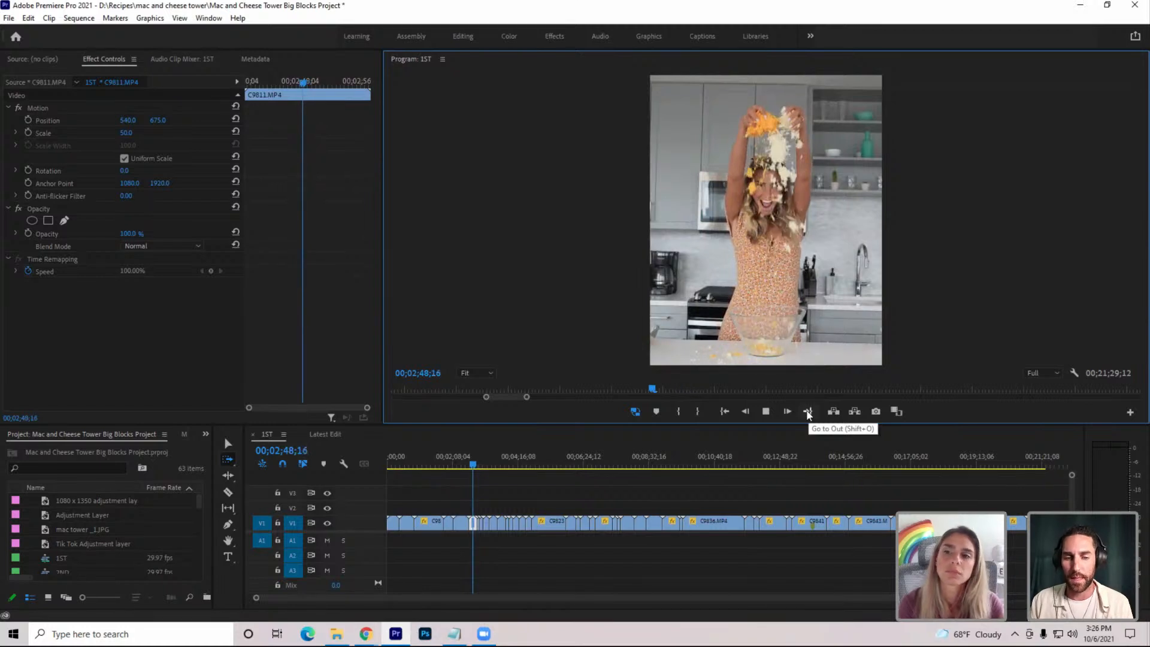
{"action": "key", "text": "k"}
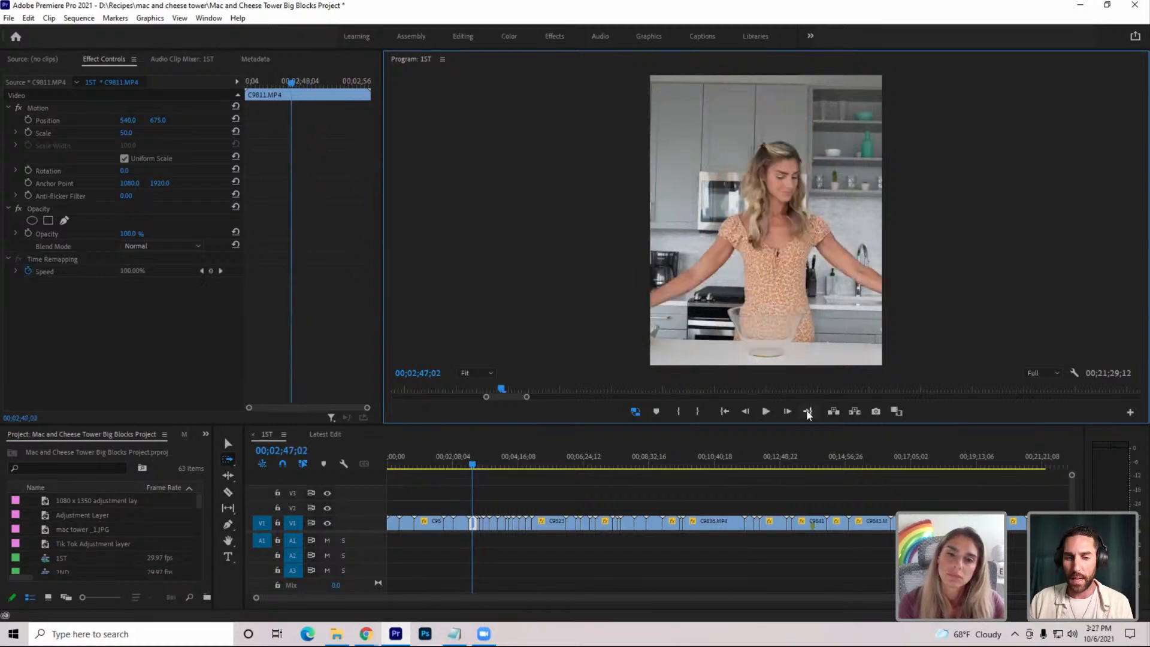
{"action": "key", "text": "equal"}
{"action": "key", "text": "equal"}
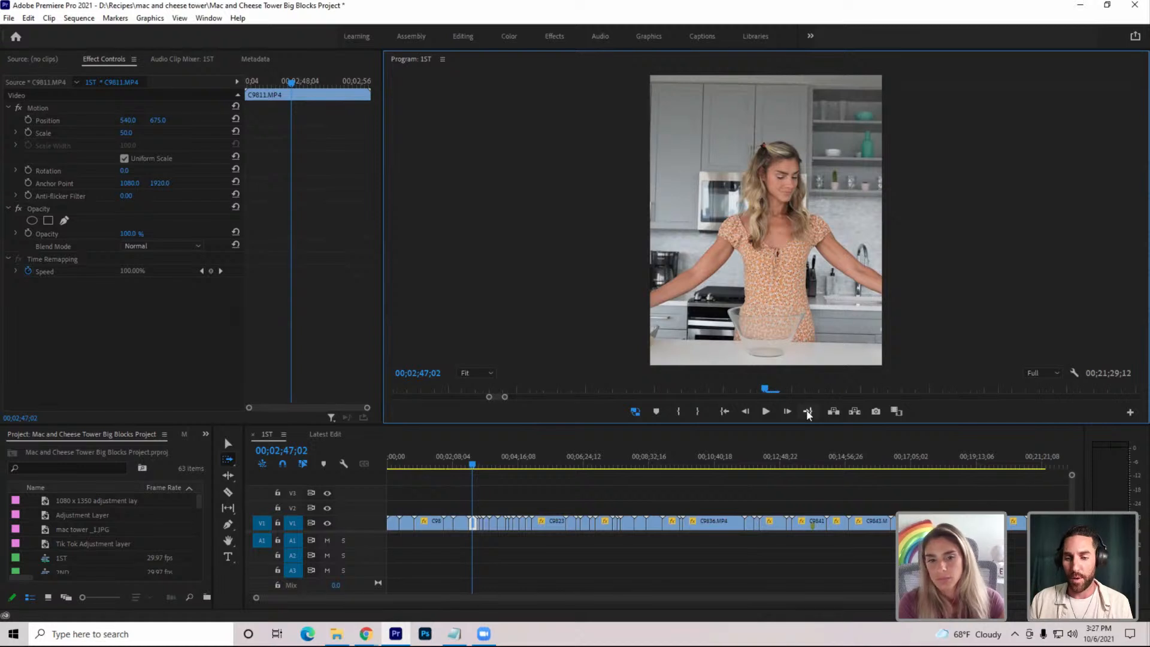
{"action": "left_click", "coordinate": [533, 503]}
{"action": "key", "text": "space"}
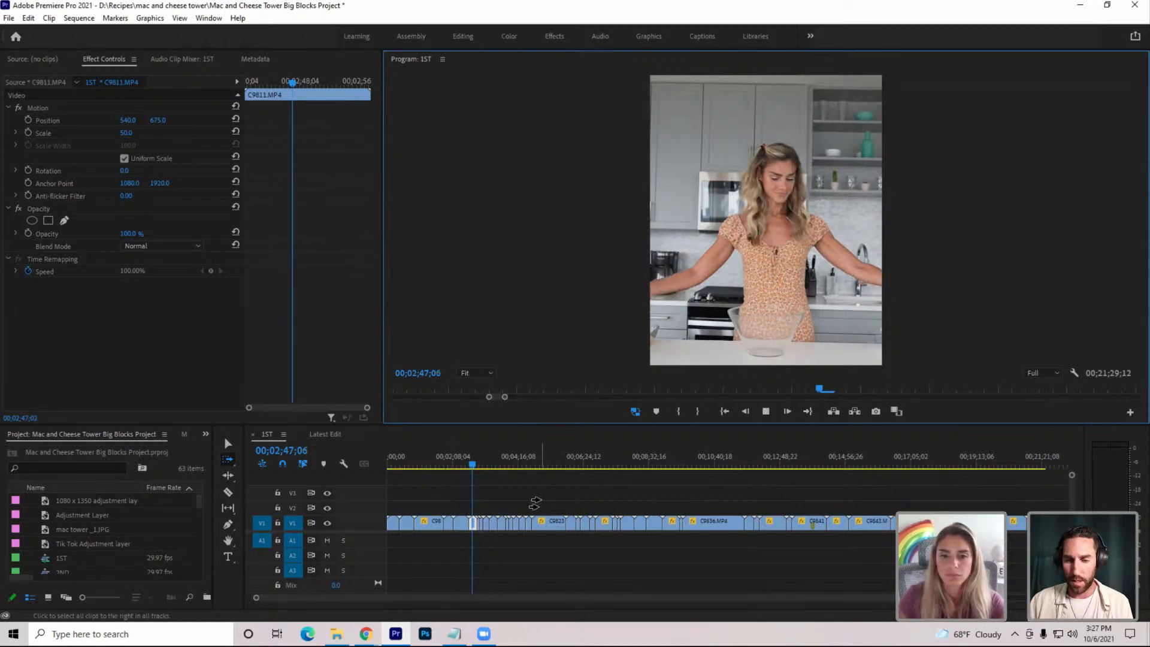
{"action": "key", "text": "space"}
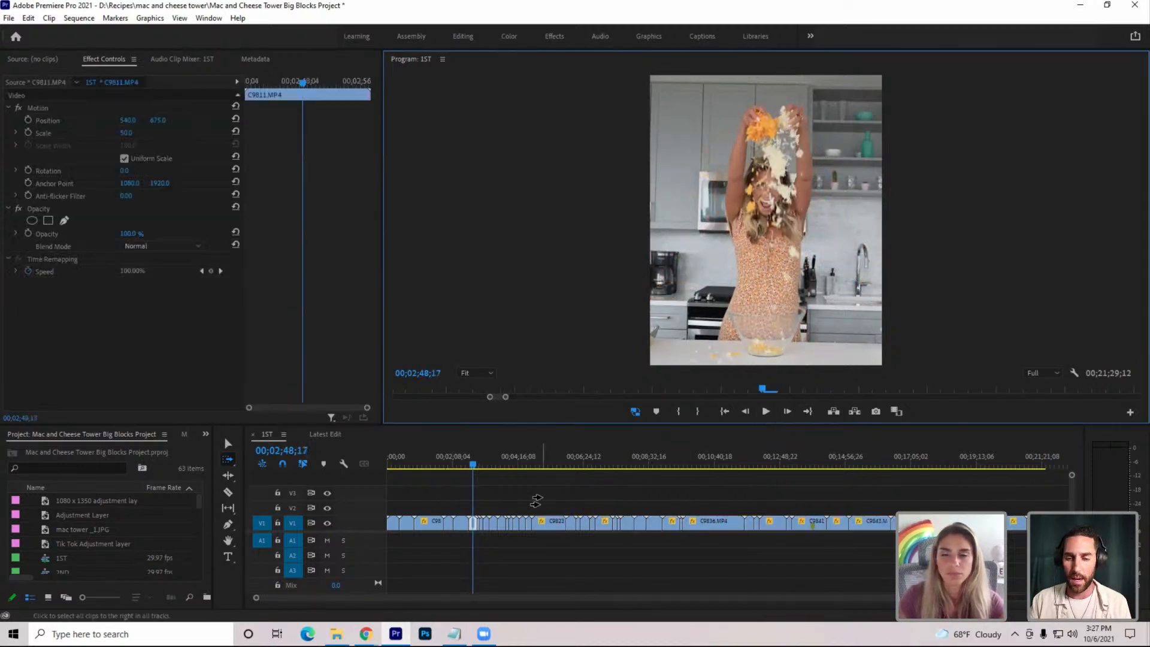
Select clip C9811.MP4 with the Selection tool and place the playhead at 00;02;44;03 near its start
{"action": "key", "text": "v"}
{"action": "left_click", "coordinate": [509, 509]}
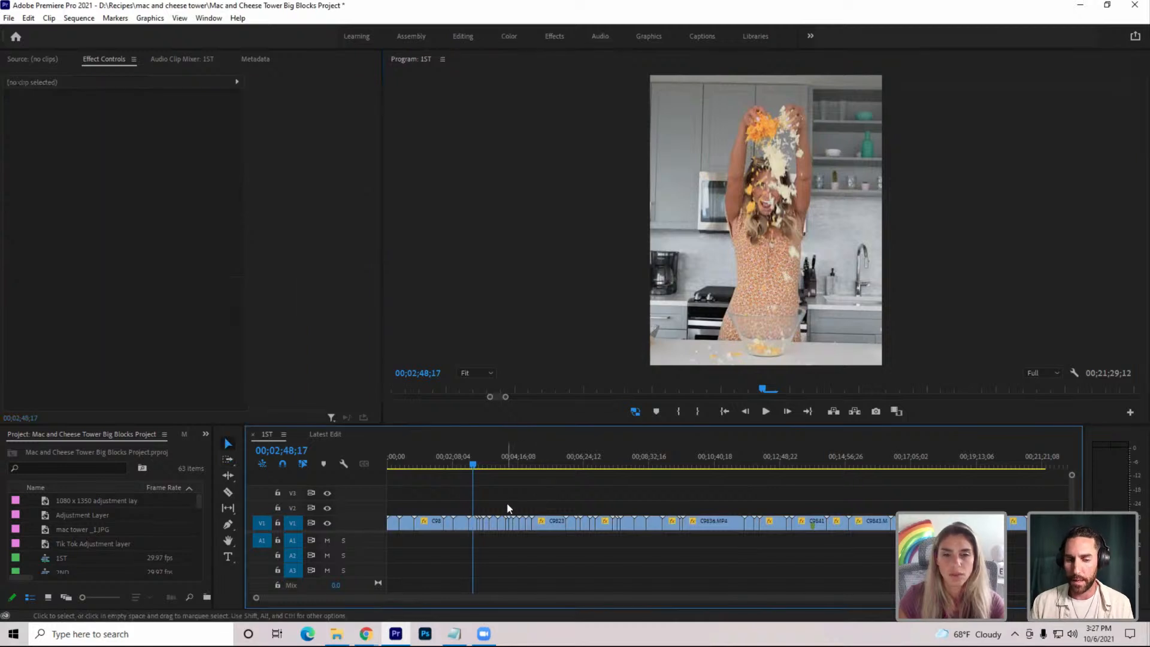
{"action": "left_click", "coordinate": [478, 522]}
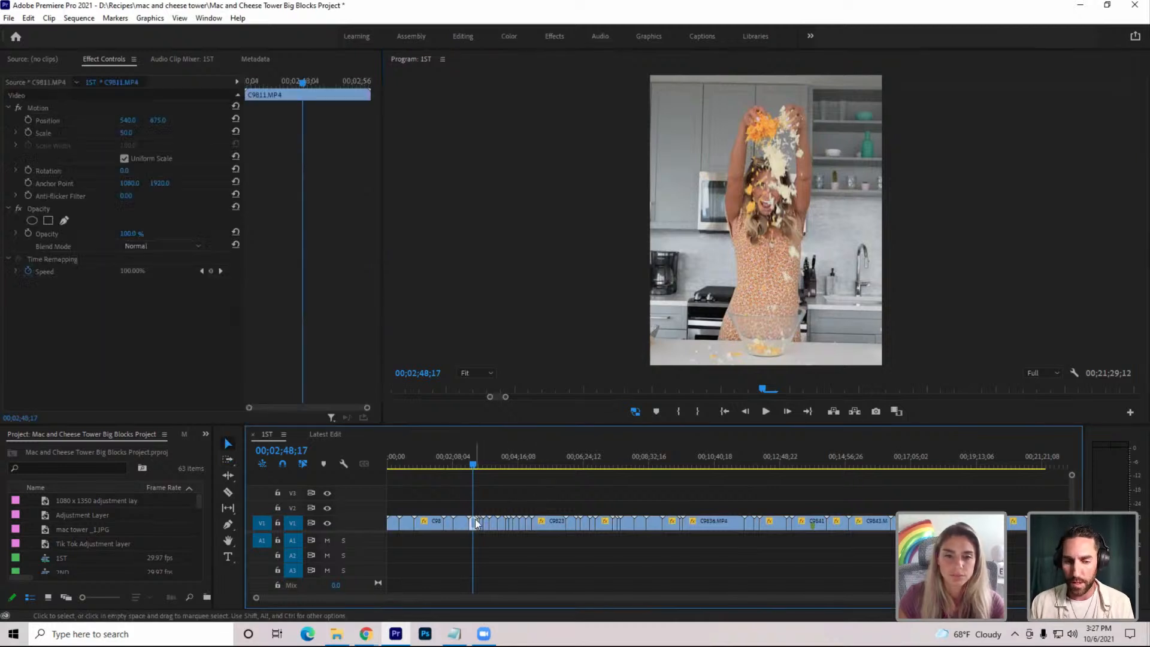
{"action": "key", "text": "equal"}
{"action": "key", "text": "equal"}
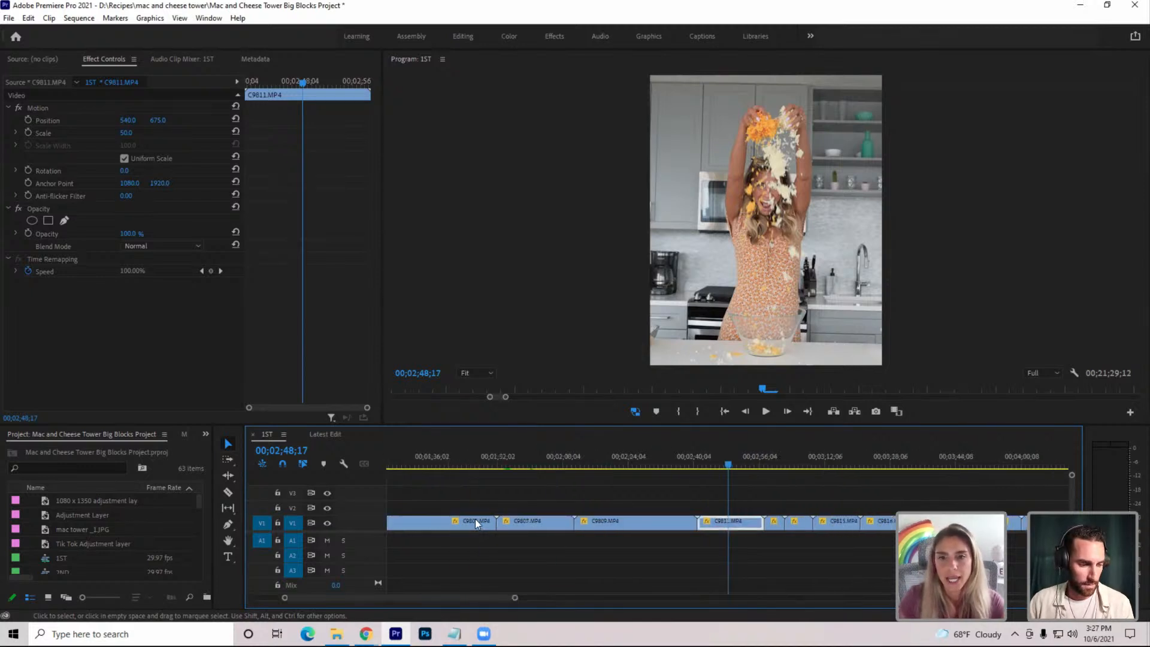
{"action": "left_click", "coordinate": [712, 456]}
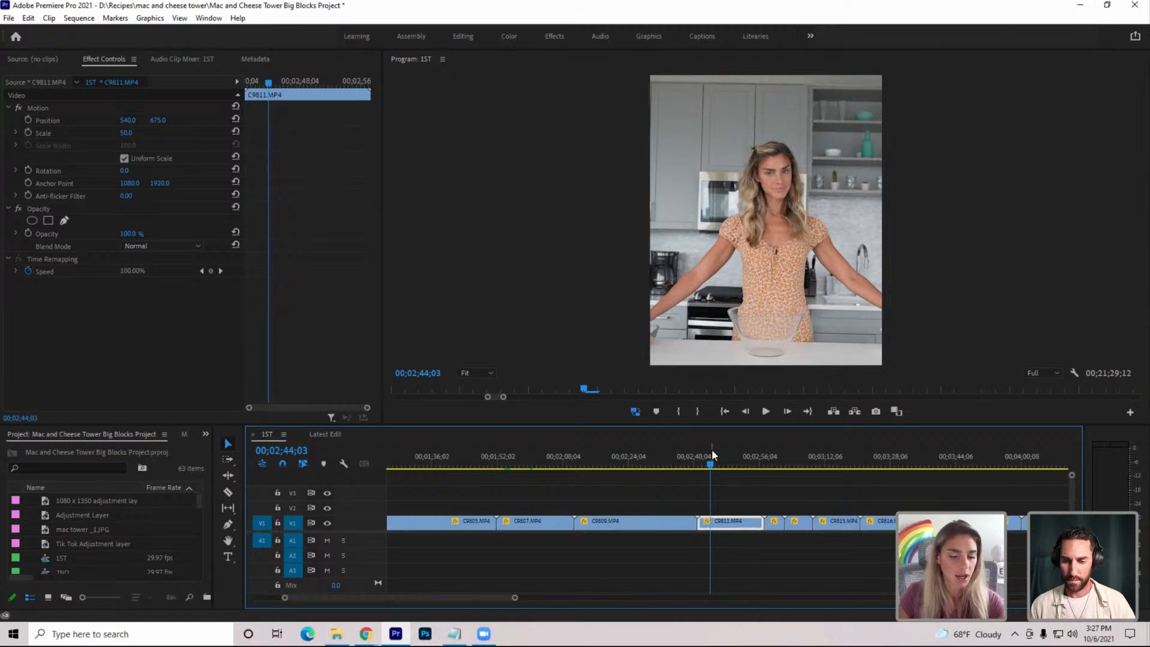
Ripple-trim the start of clip C9811.MP4 twice, at 00;02;44;03 and at 00;02;44;29 where the cheese starts falling
{"action": "key", "text": "q"}
{"action": "key", "text": "space"}
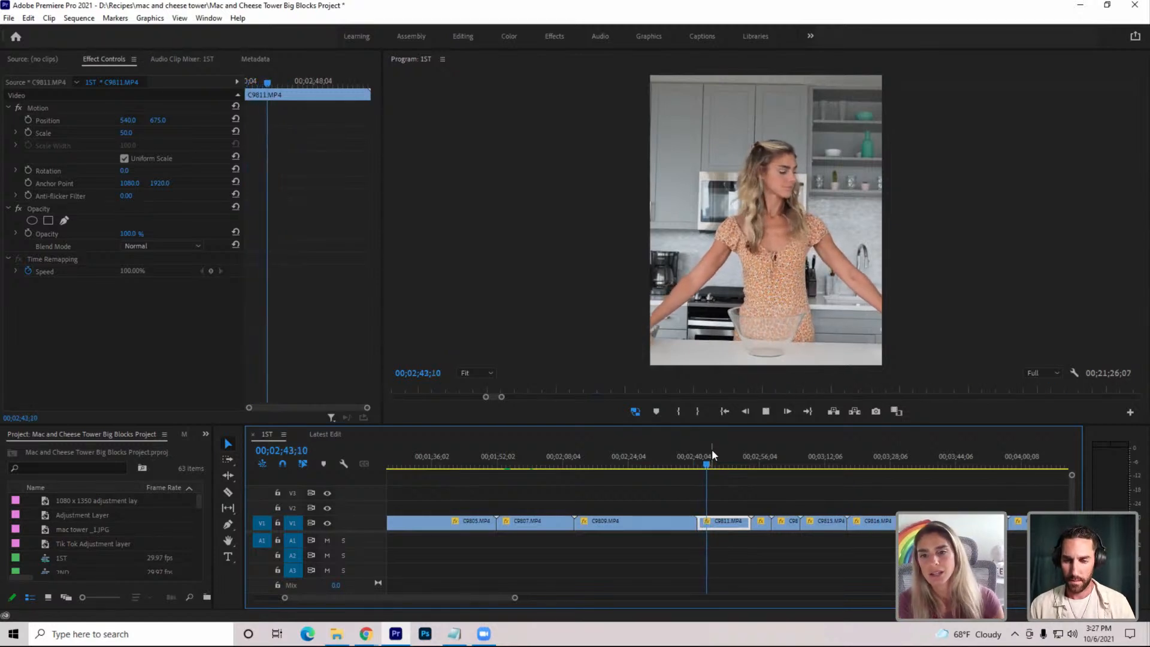
{"action": "key", "text": "space"}
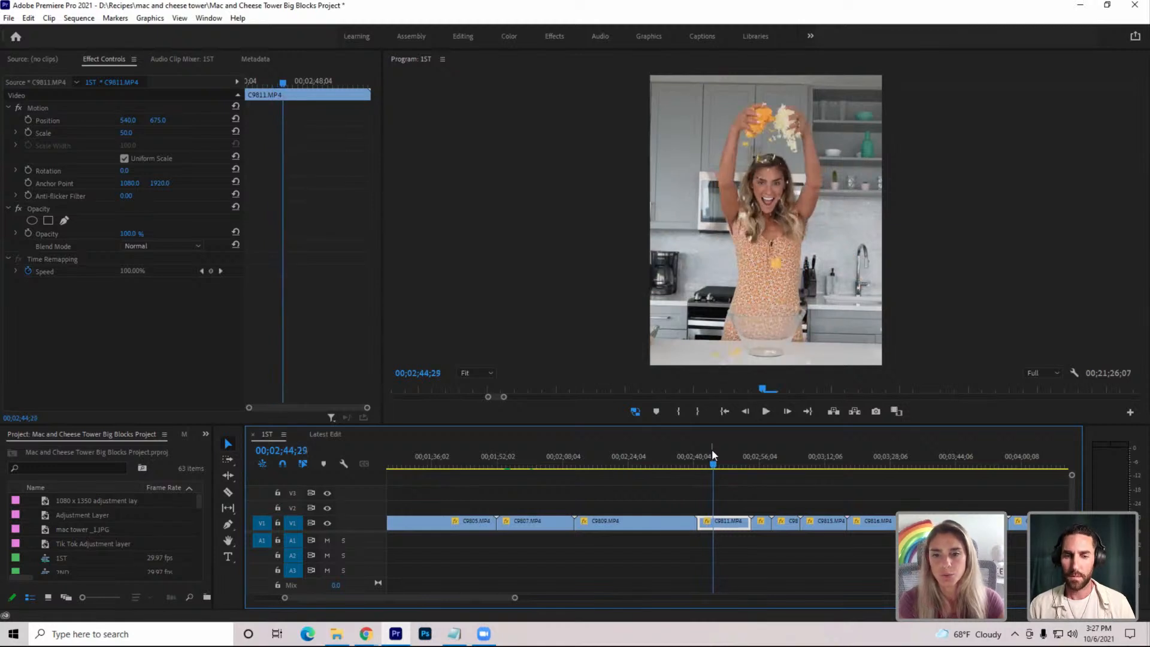
{"action": "key", "text": "q"}
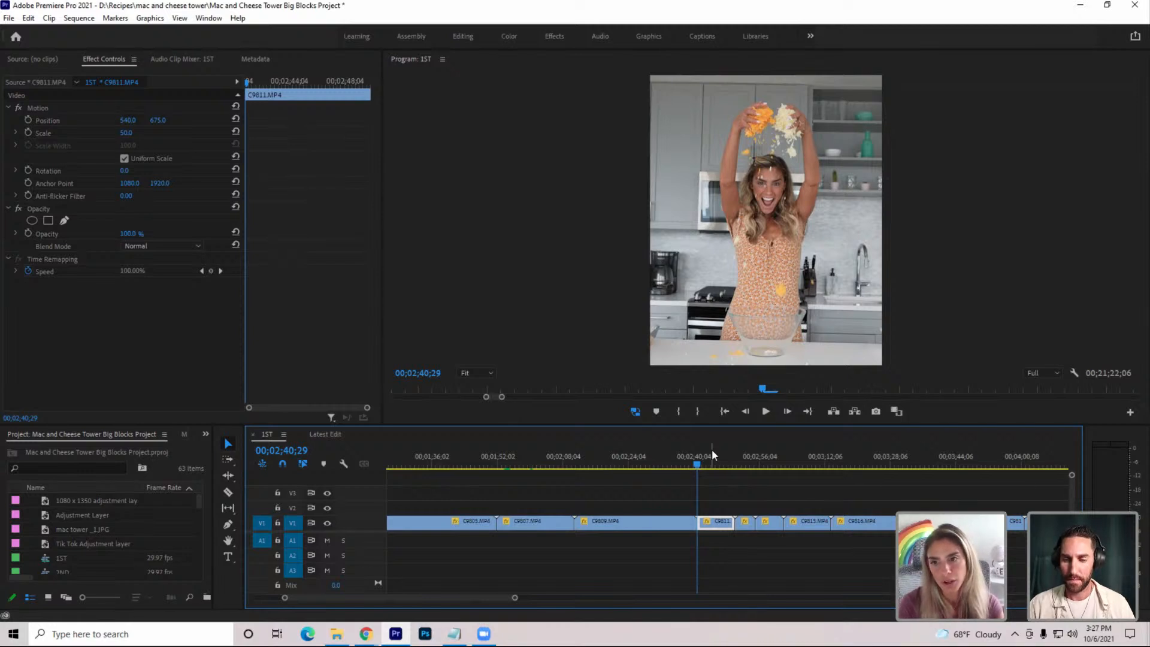
Review the cheese drop in clip C9811.MP4 forward and in reverse, and ripple-trim the clip's end right after the drop
{"action": "key", "text": "space"}
{"action": "key", "text": "space"}
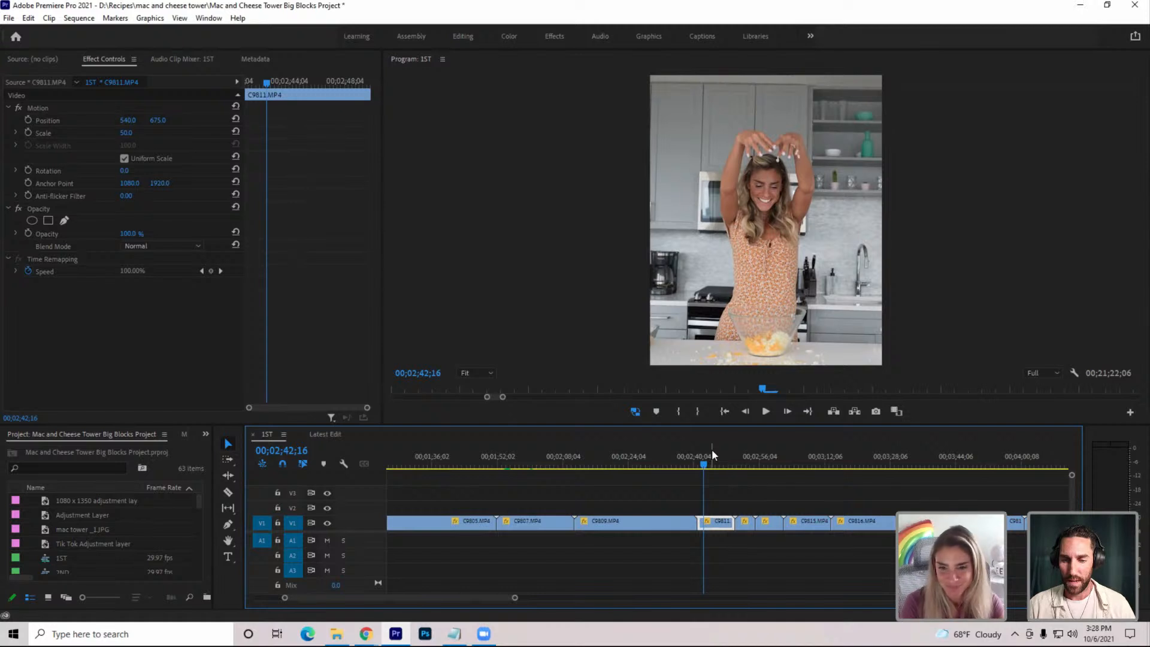
{"action": "key", "text": "j"}
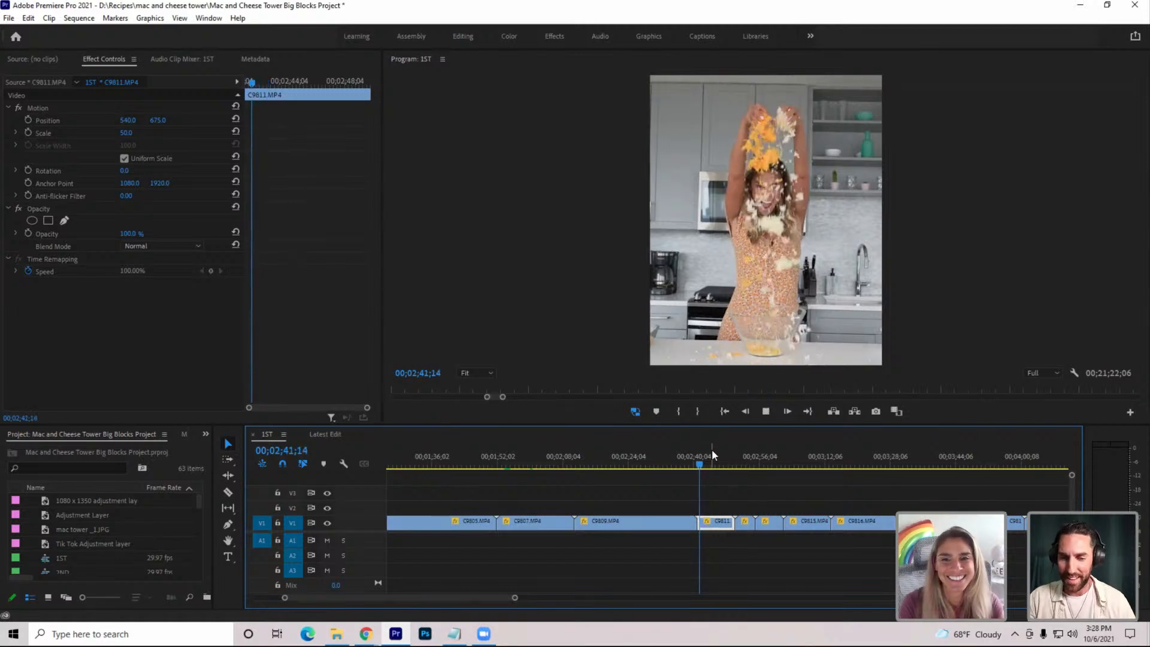
{"action": "key", "text": "k"}
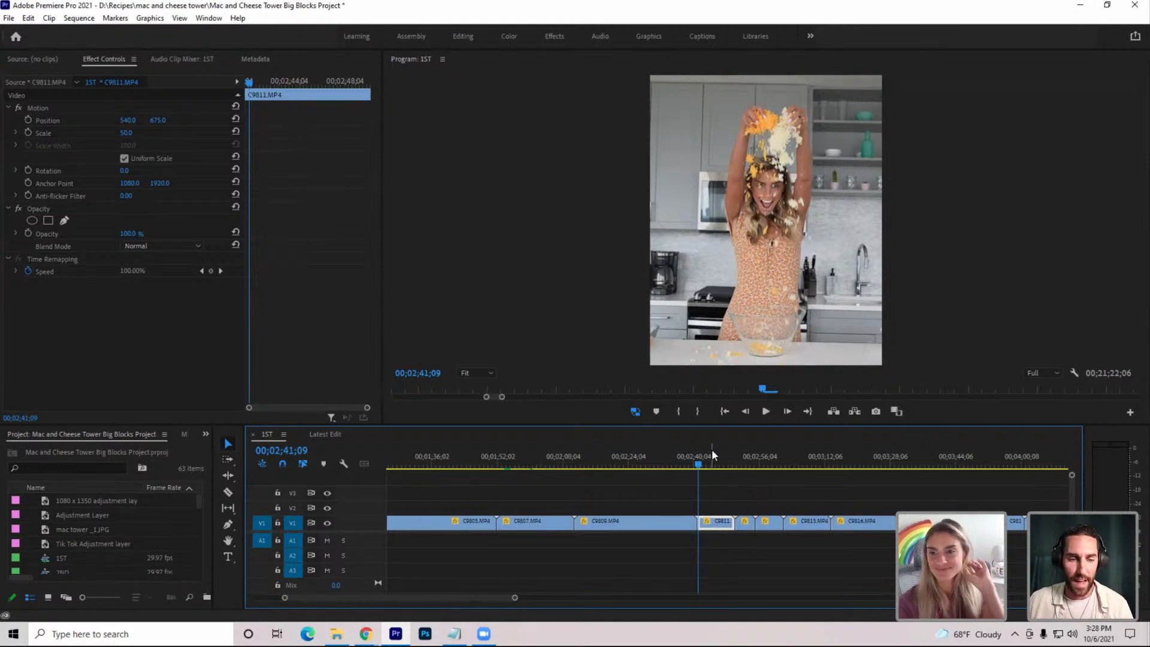
{"action": "key", "text": "space"}
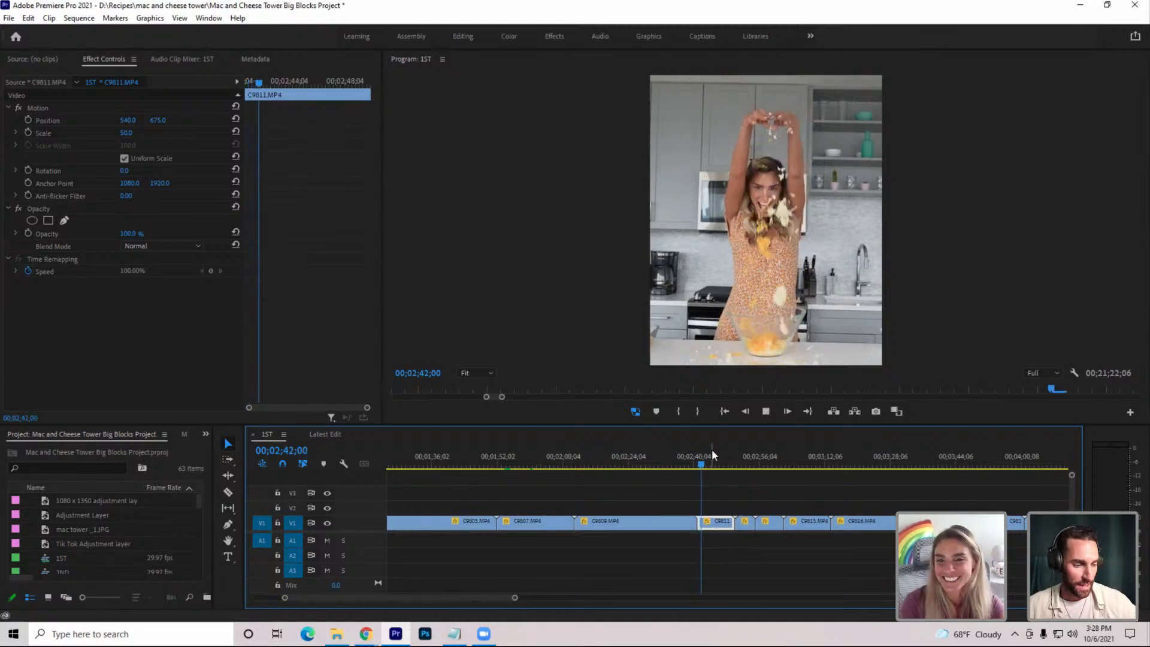
{"action": "key", "text": "w"}
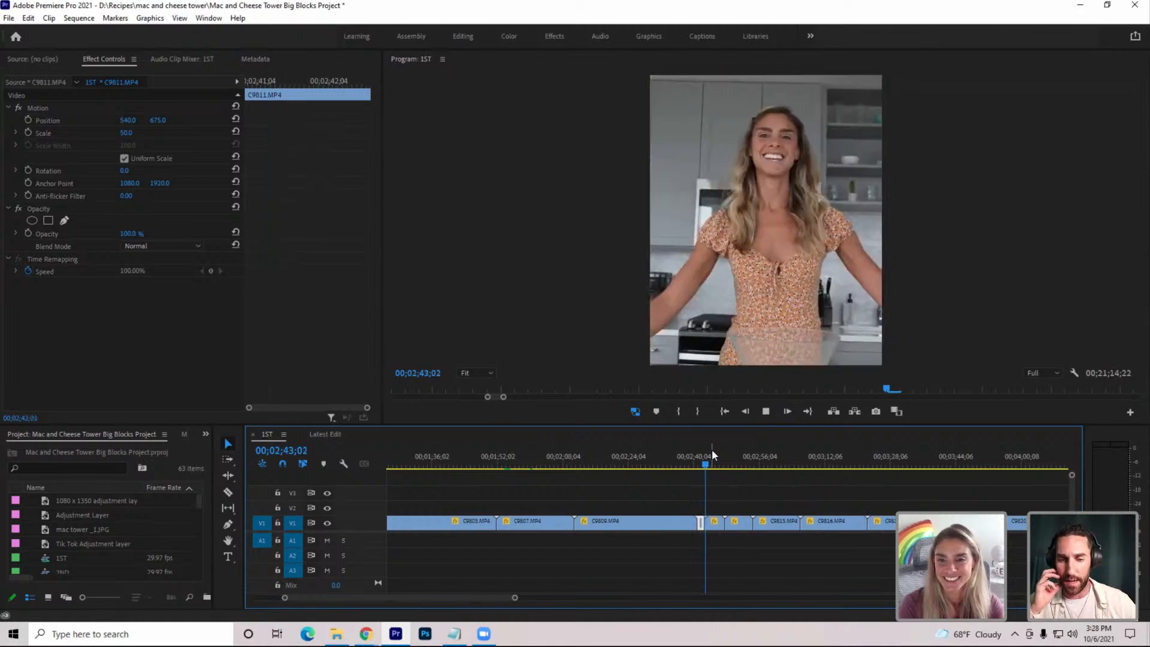
Play through the cheese drop in clip C9813.MP4 and ripple-trim the clip's end after the cheese has fallen
{"action": "key", "text": "space"}
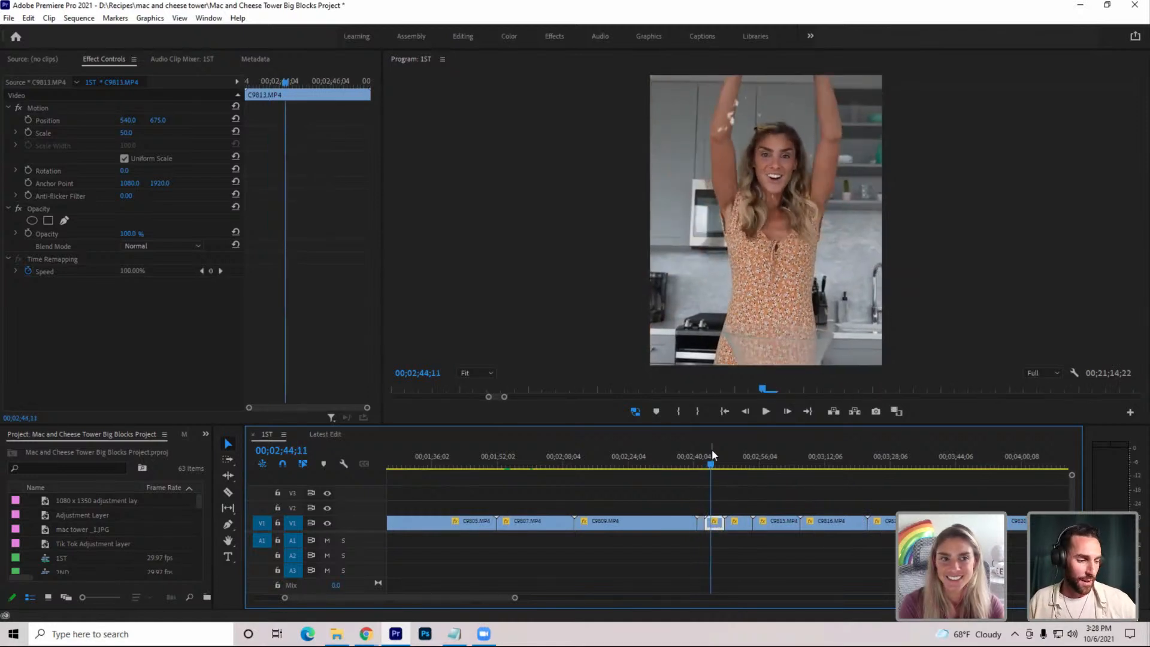
{"action": "key", "text": "space"}
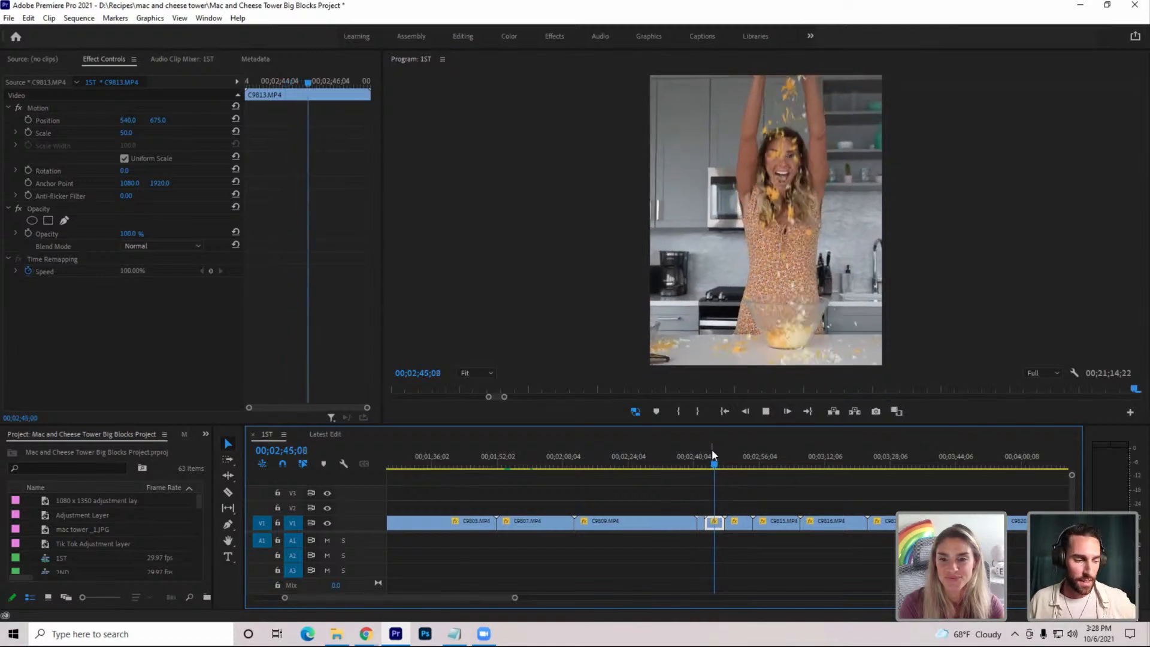
{"action": "key", "text": "space"}
{"action": "key", "text": "space"}
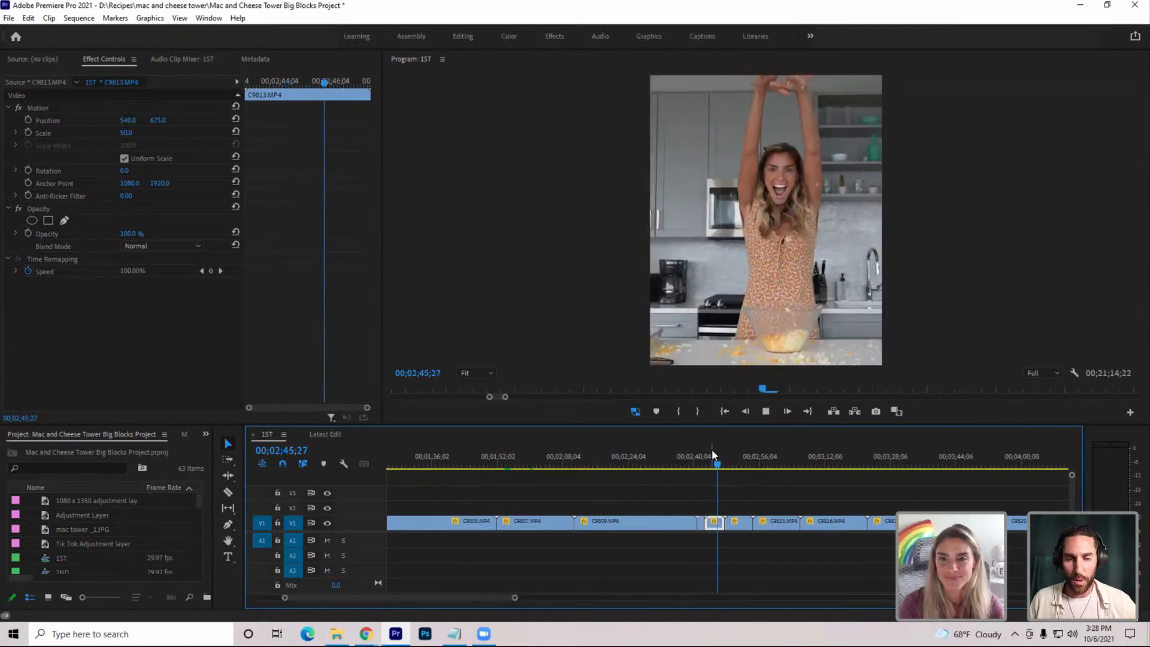
{"action": "key", "text": "space"}
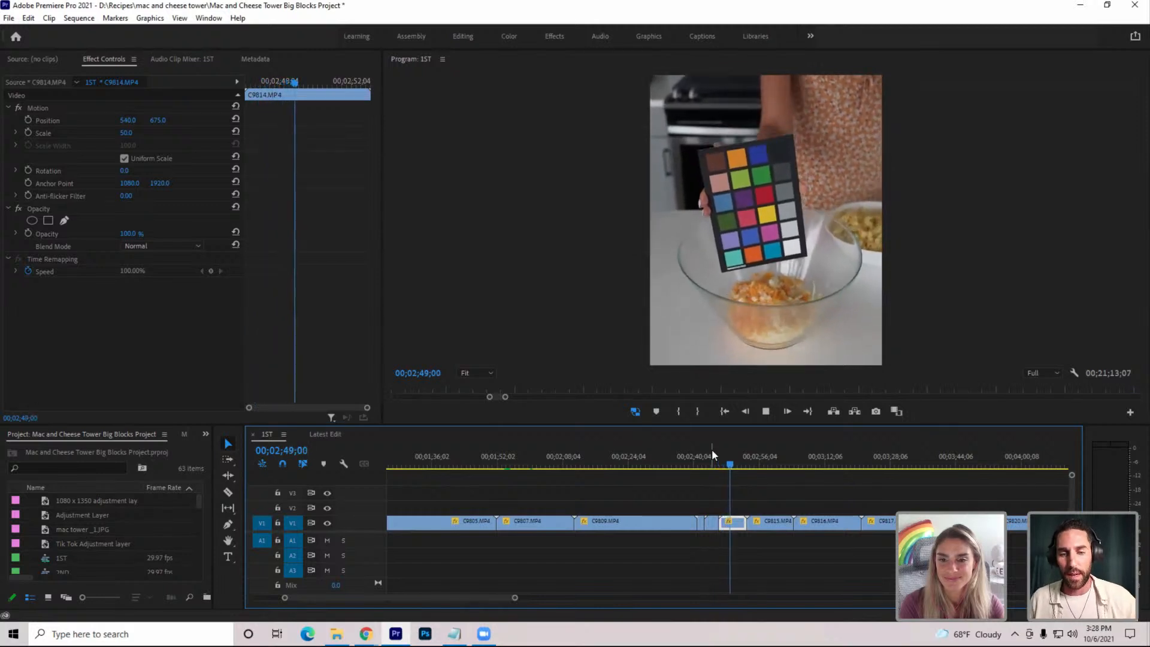
Play through the color-chart shot in clip C9814.MP4 and shorten the clip with a ripple trim
{"action": "key", "text": "space"}
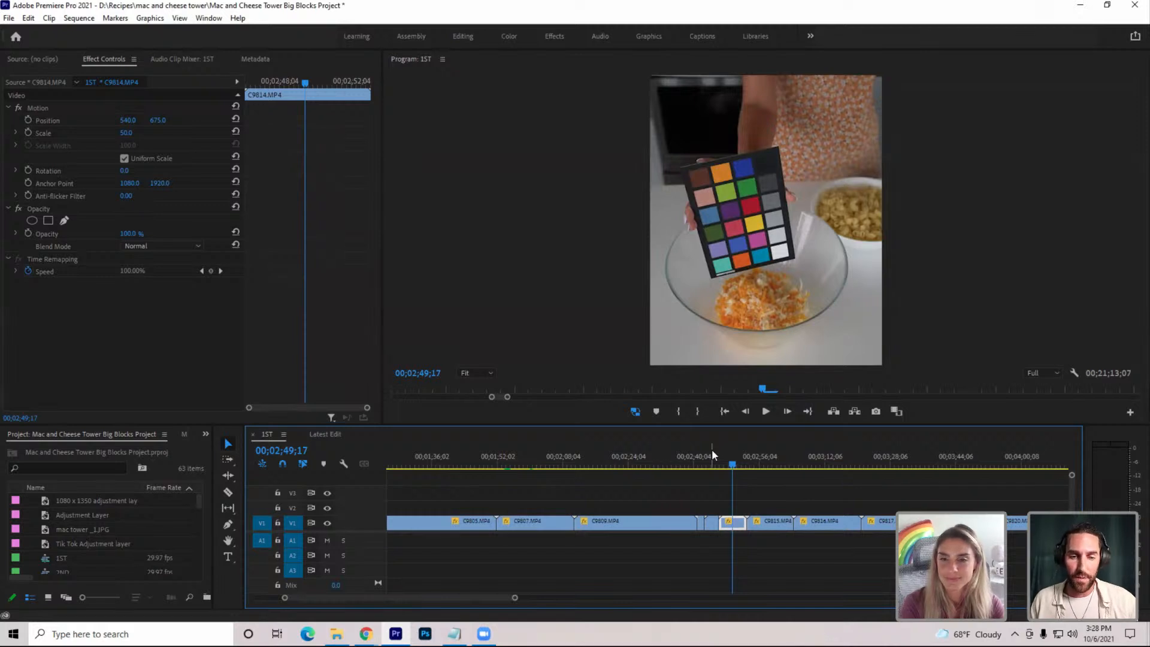
{"action": "key", "text": "space"}
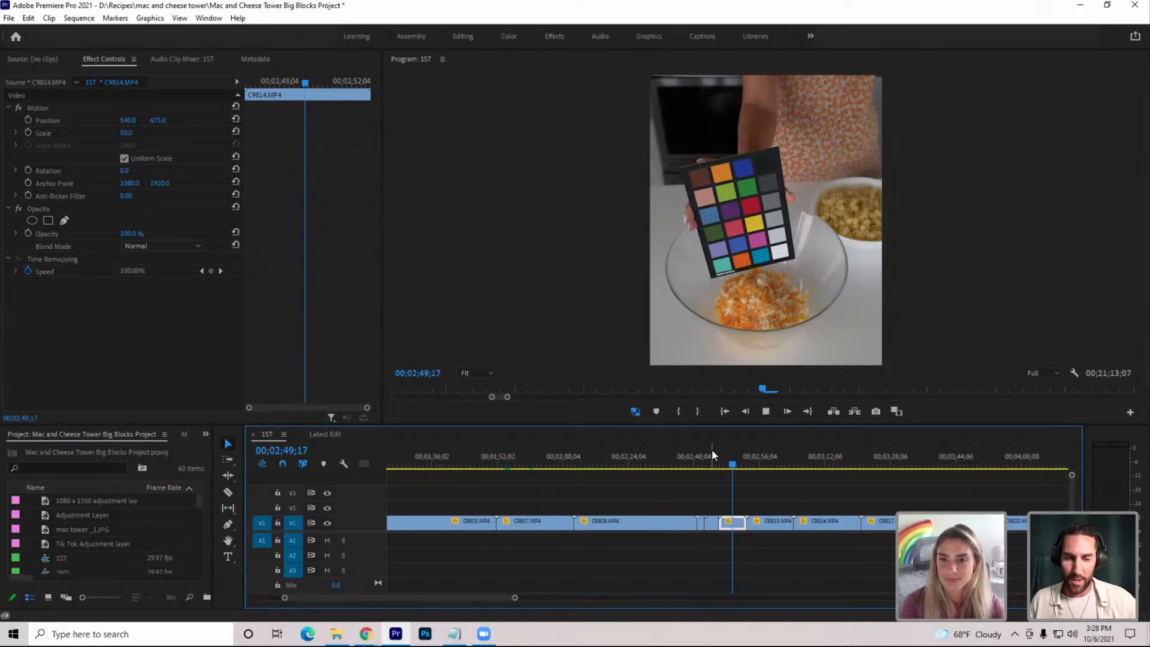
{"action": "key", "text": "space"}
{"action": "key", "text": "space"}
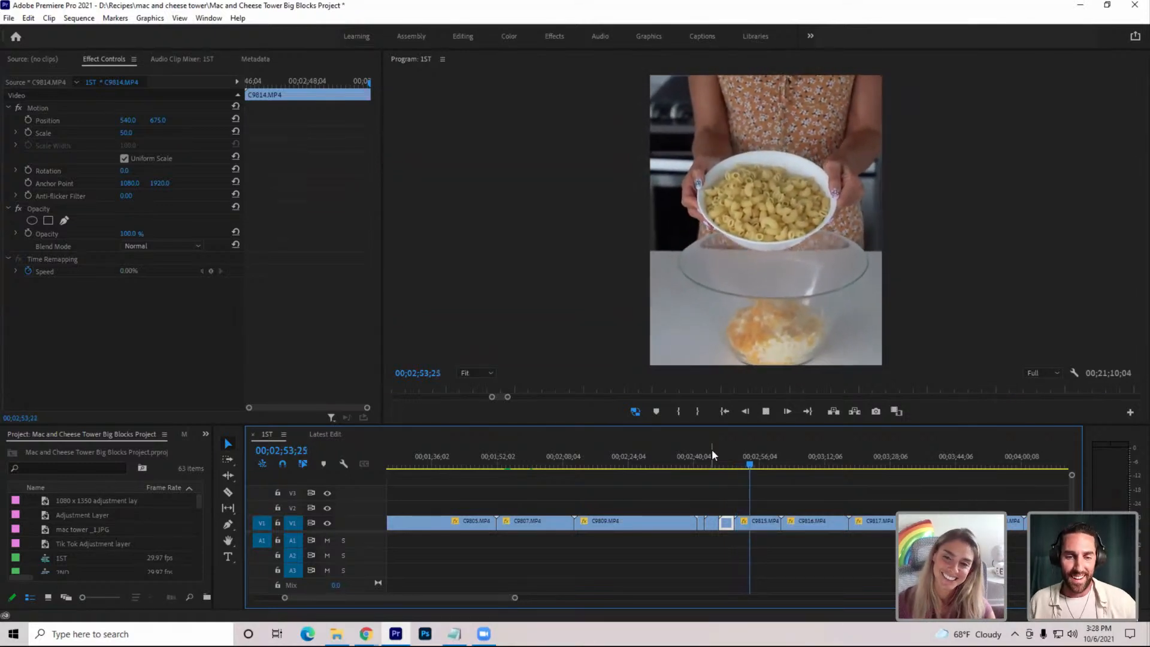
Ripple-trim the start of macaroni clip C9815.MP4 to 00;02;54;27 and resume playback
{"action": "key", "text": "space"}
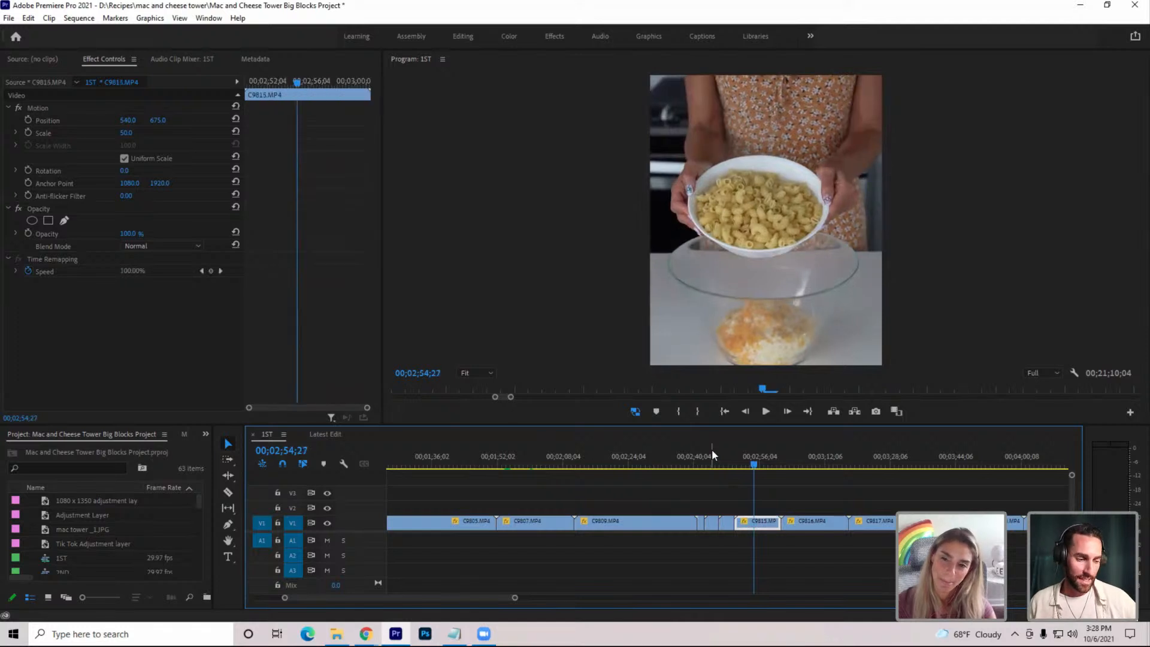
{"action": "key", "text": "q"}
{"action": "key", "text": "space"}
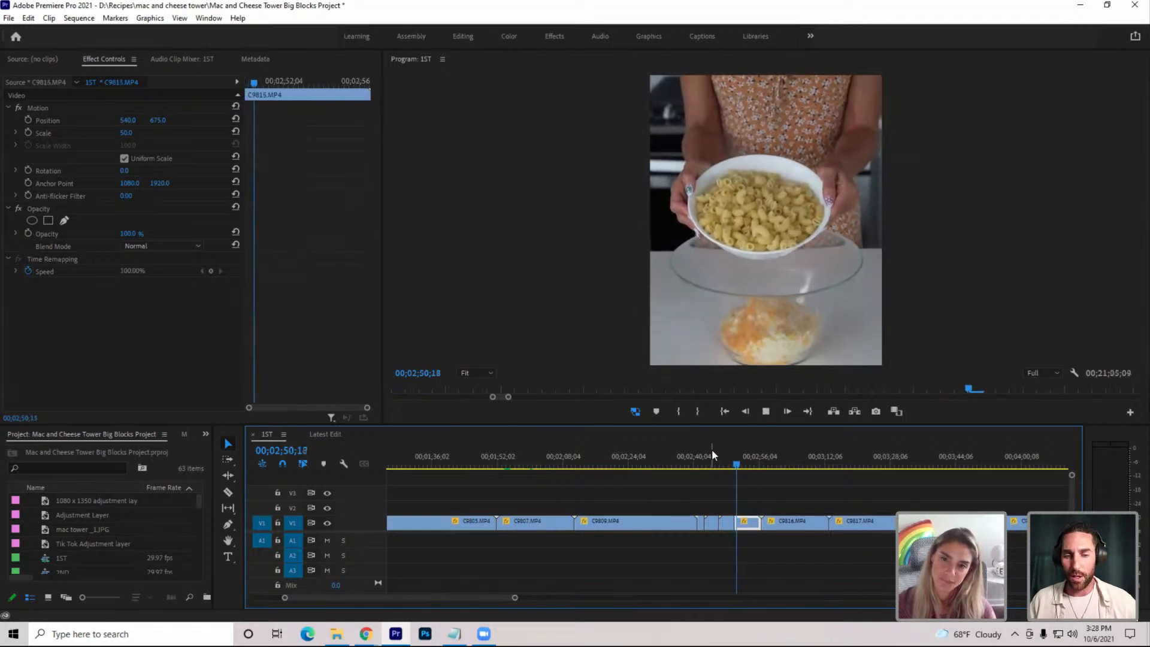
Slow clip C9815.MP4 to 25% speed with Ripple Edit, Shifting Trailing Clips enabled
{"action": "key", "text": "ctrl+r"}
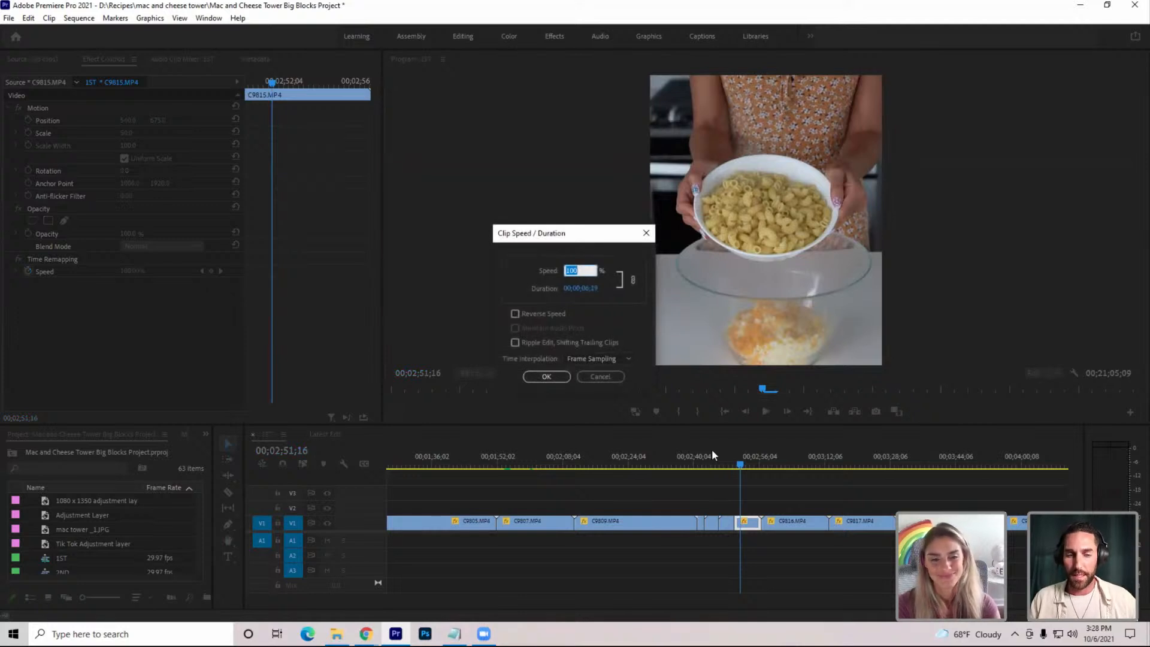
{"action": "type", "text": "25"}
{"action": "key", "text": "Tab"}
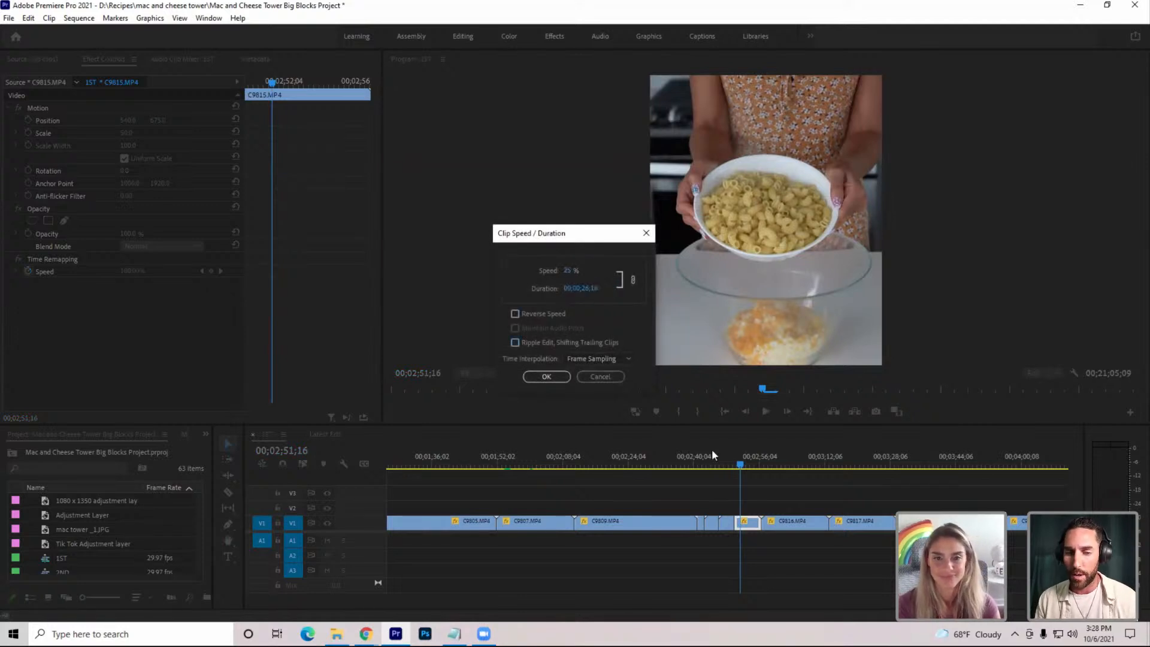
{"action": "key", "text": "space"}
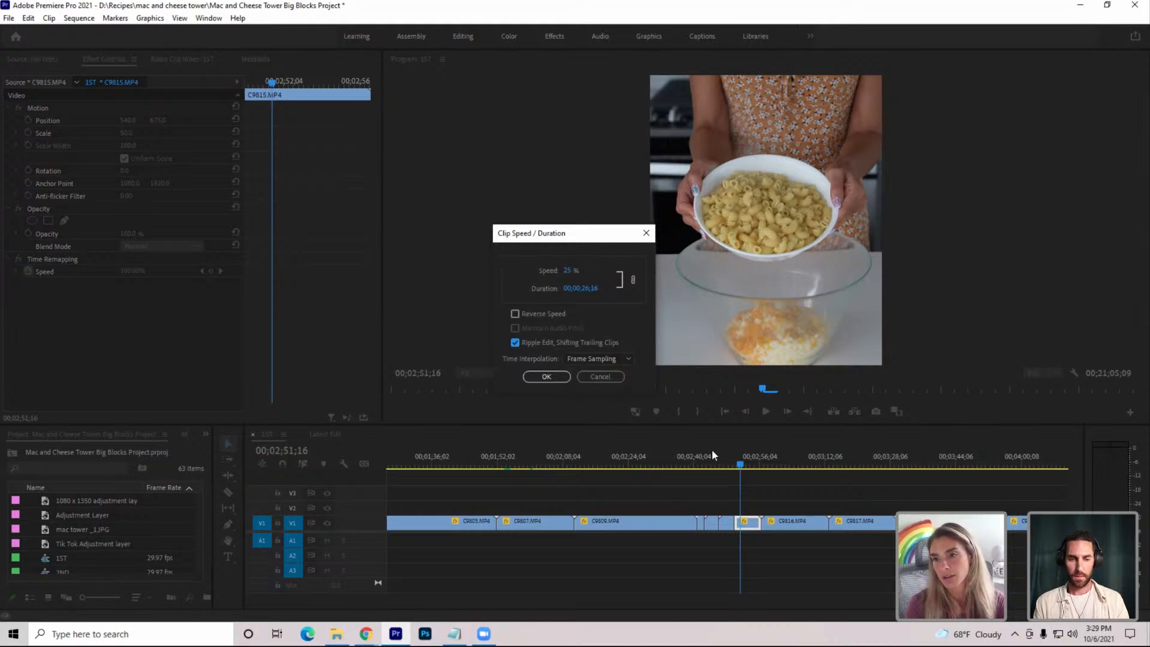
{"action": "key", "text": "Return"}
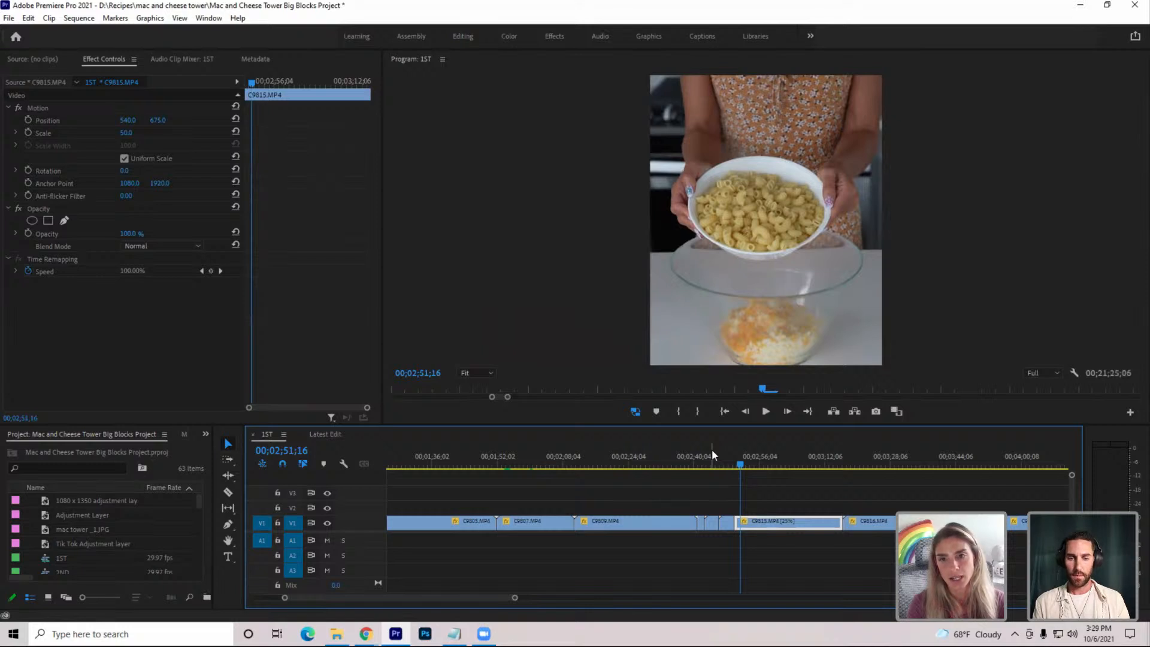
Ripple-trim the start of the slowed clip C9815.MP4 to 00;03;02;27, where the macaroni starts pouring
{"action": "key", "text": "space"}
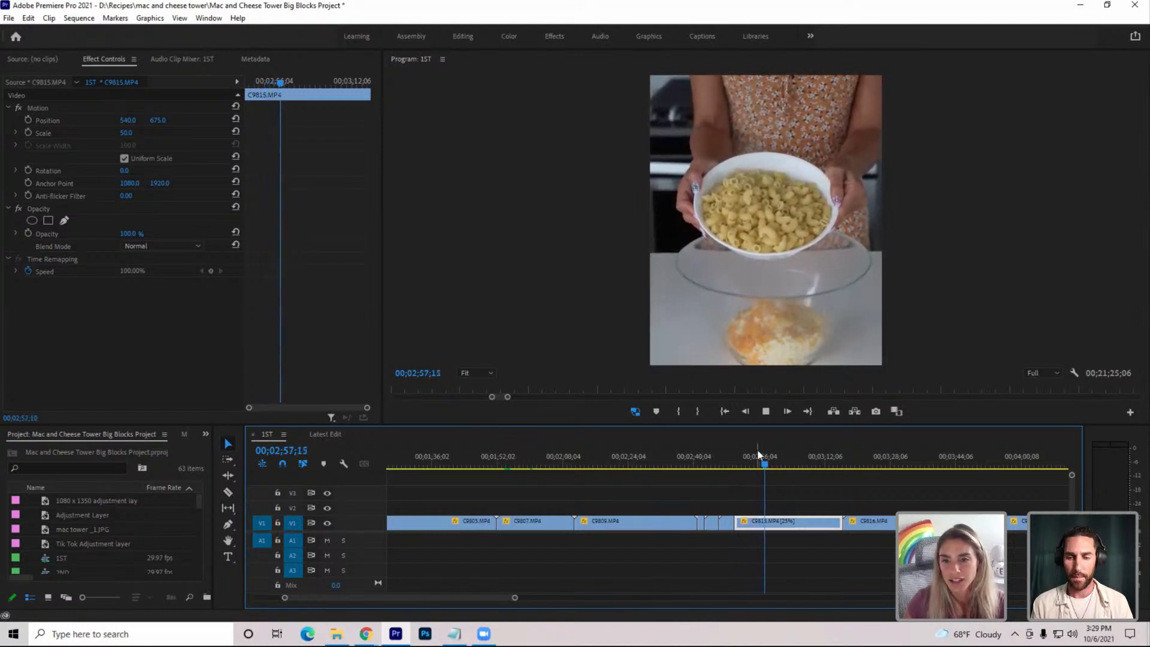
{"action": "left_click", "coordinate": [778, 465]}
{"action": "left_click_drag", "start_coordinate": [779, 466], "coordinate": [788, 468]}
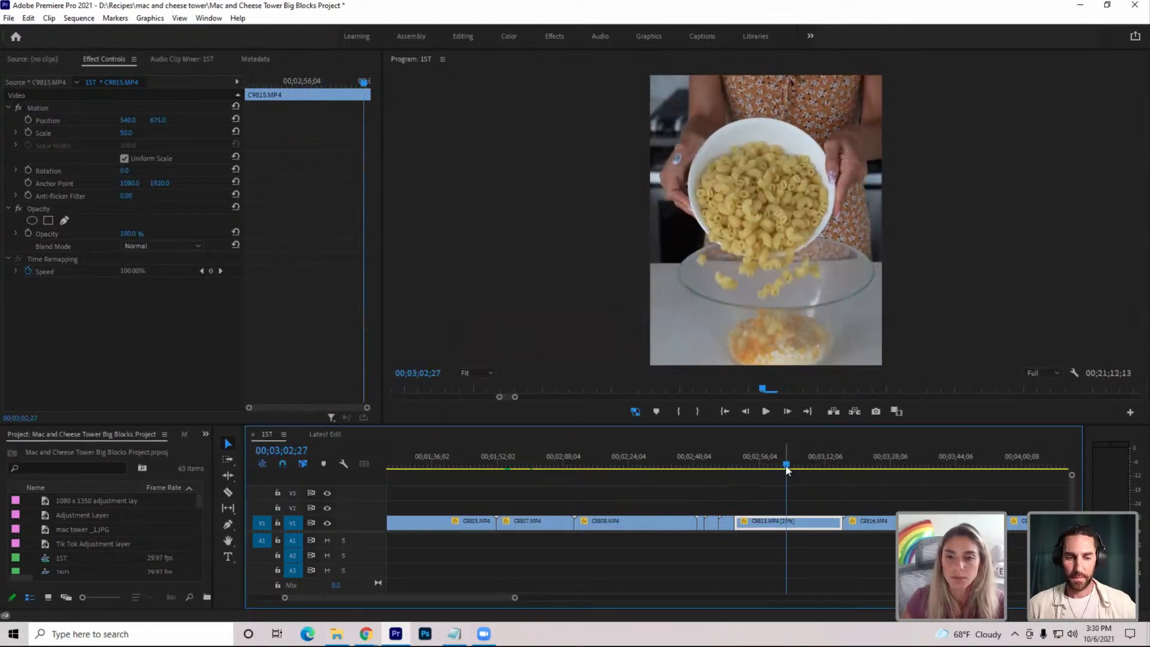
{"action": "key", "text": "q"}
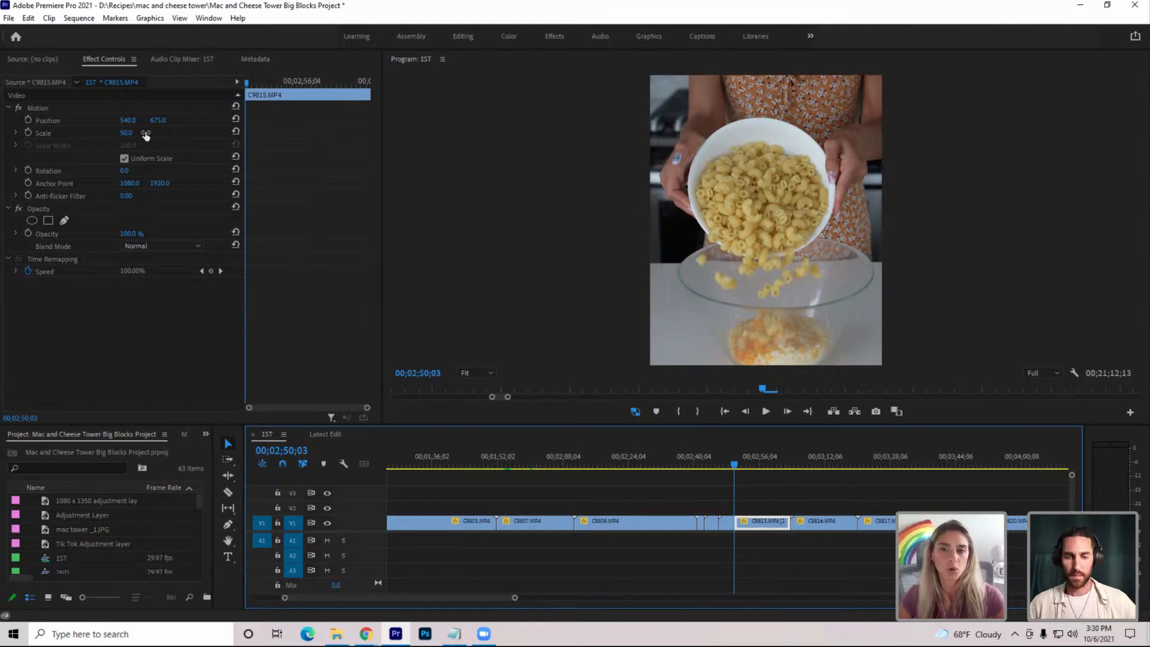
Scale clip C9815.MP4 to 74 and reposition it in the frame to about 554, 530 around the macaroni bowl
{"action": "left_click", "coordinate": [126, 133]}
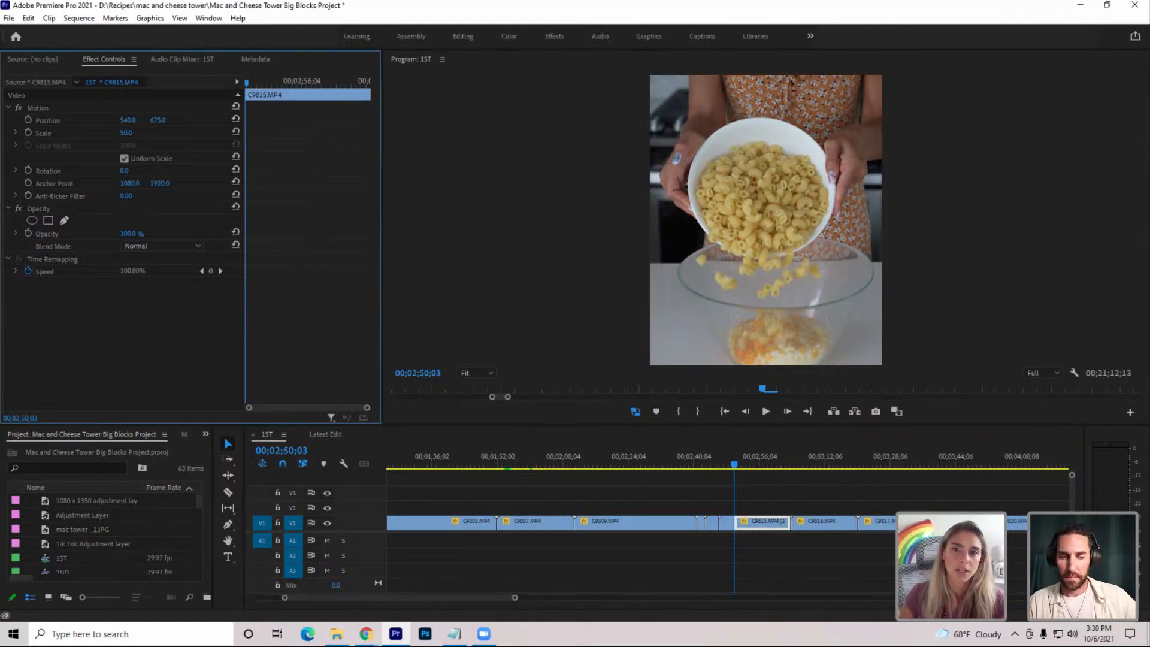
{"action": "left_click_drag", "start_coordinate": [126, 133], "coordinate": [138, 133]}
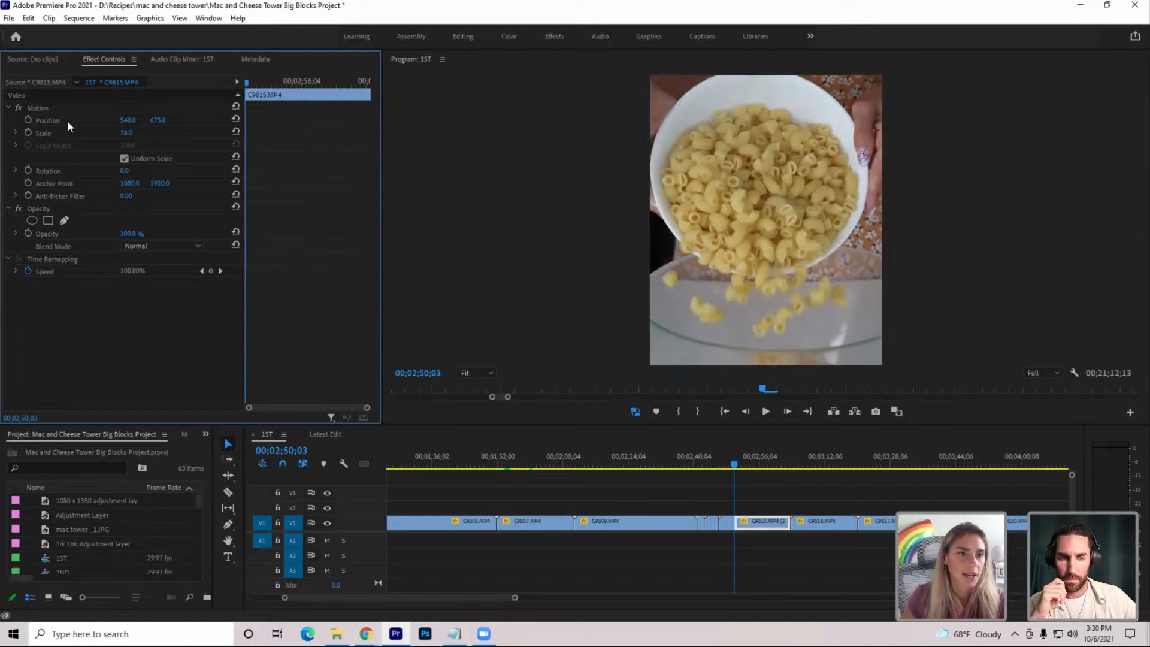
{"action": "left_click", "coordinate": [46, 107]}
{"action": "left_click_drag", "start_coordinate": [735, 236], "coordinate": [788, 228]}
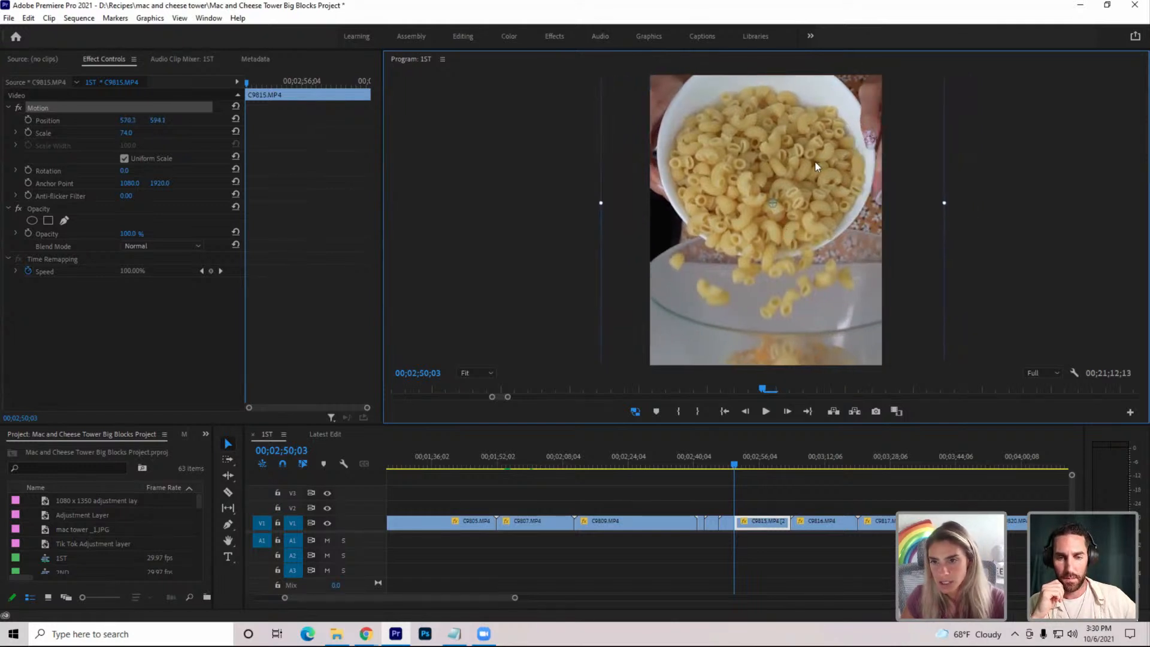
{"action": "left_click_drag", "start_coordinate": [782, 255], "coordinate": [778, 241]}
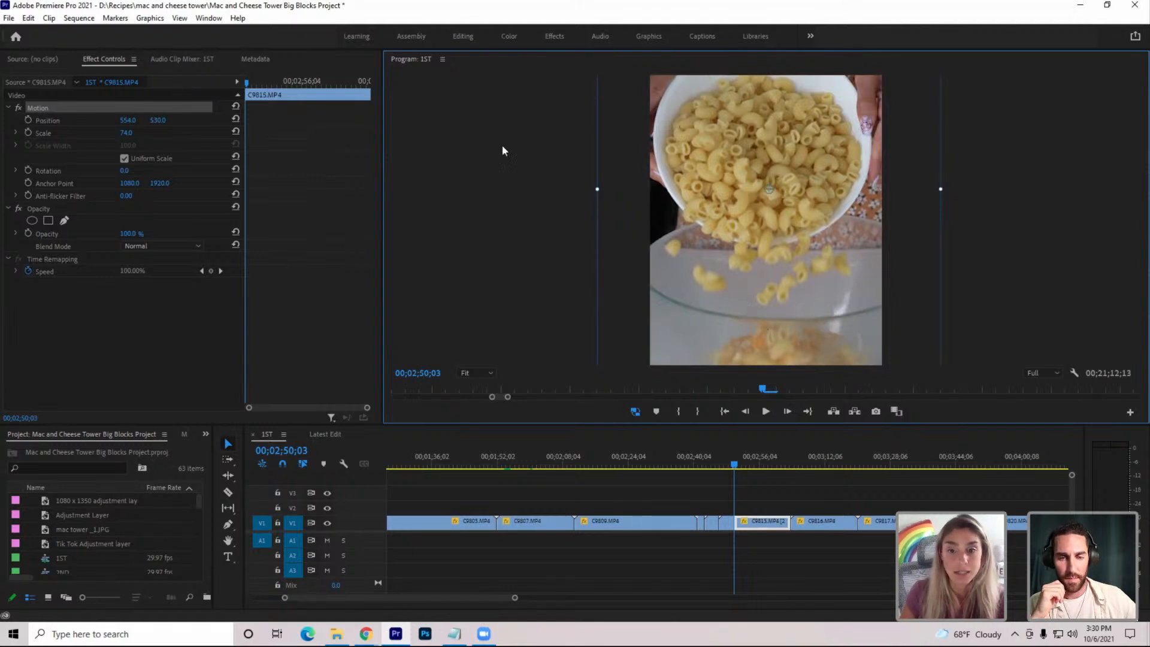
Keyframe Position and Scale at the start of clip C9815.MP4, and set Position to 477, 157 at 00;02;53;04
{"action": "left_click", "coordinate": [28, 119]}
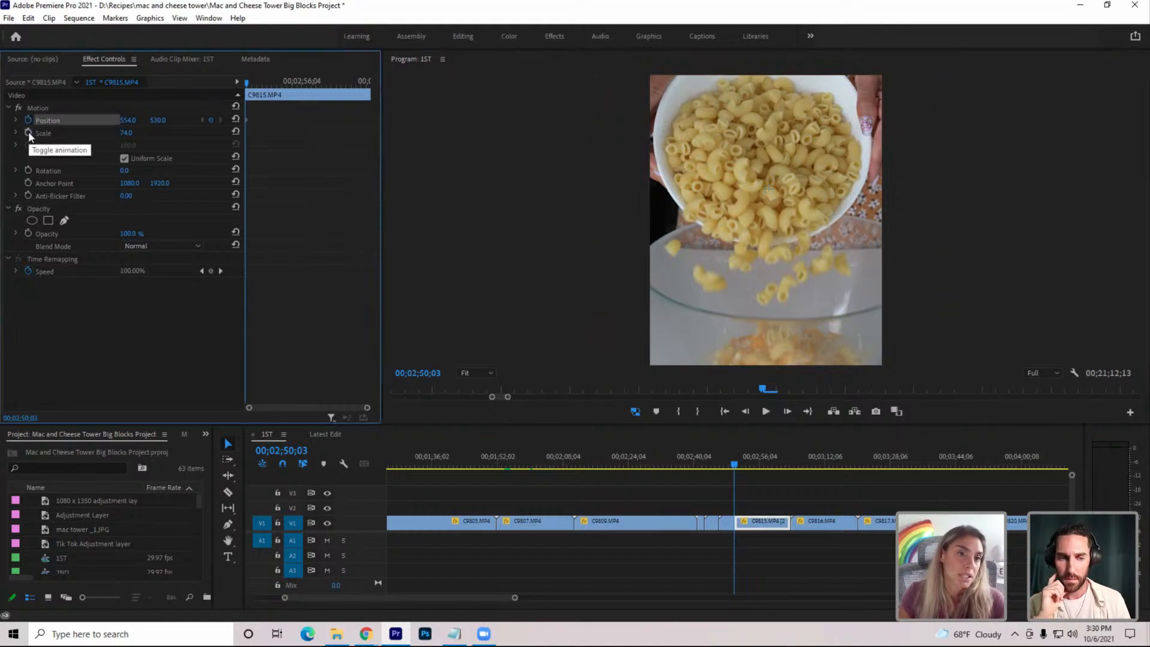
{"action": "left_click", "coordinate": [28, 133]}
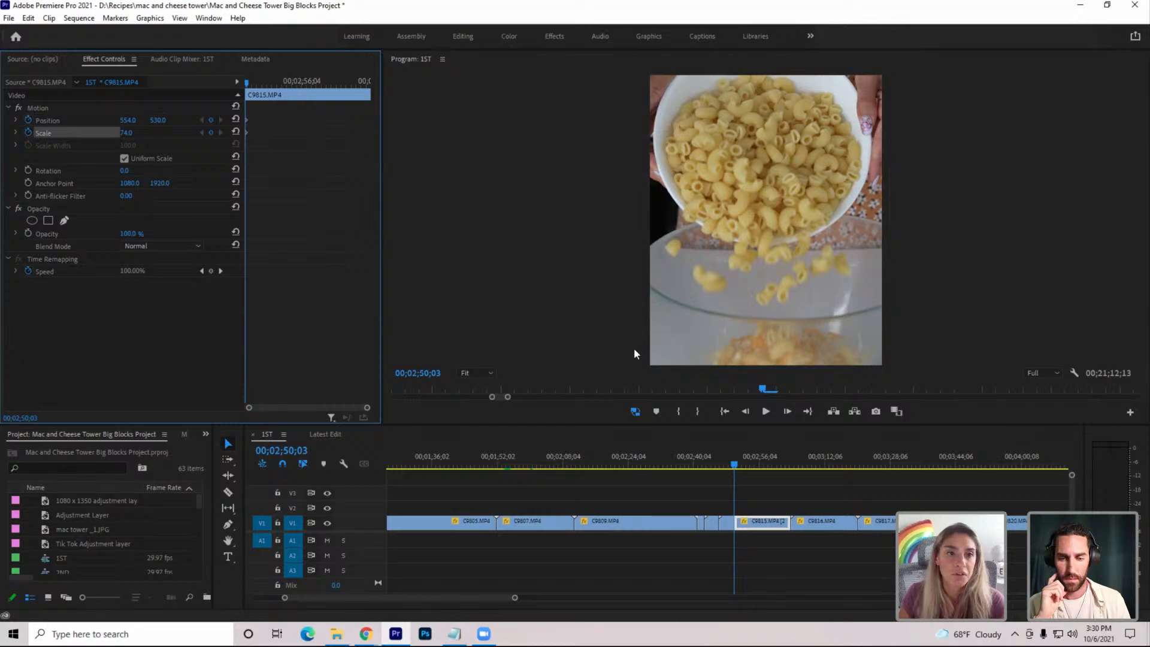
{"action": "left_click", "coordinate": [766, 411]}
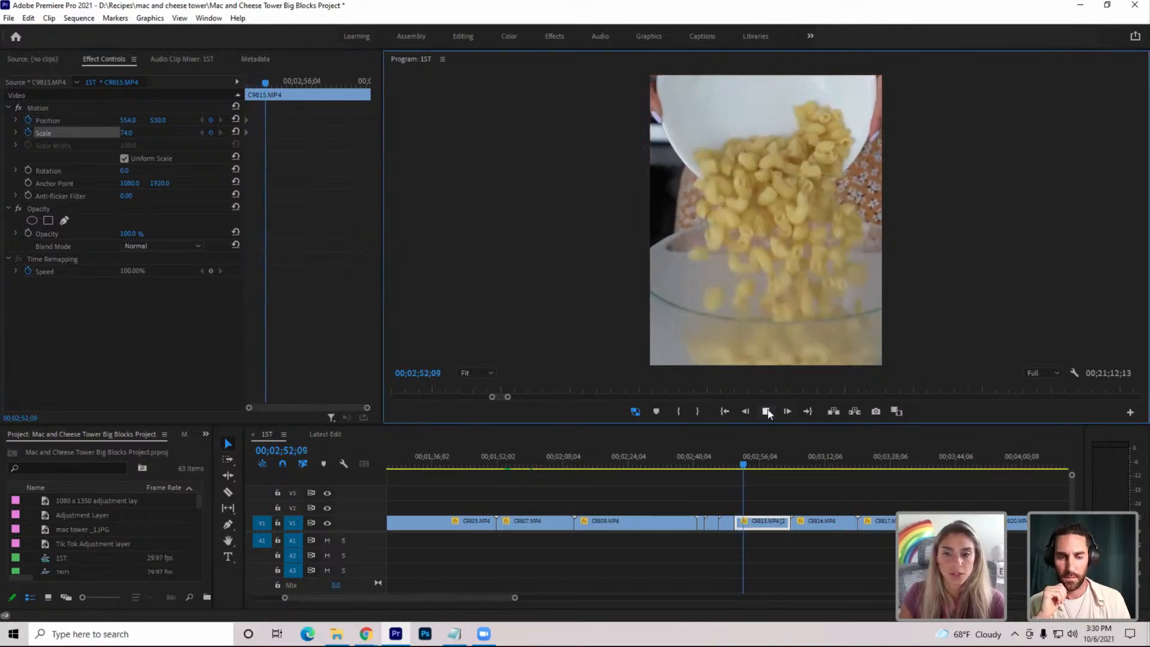
{"action": "left_click", "coordinate": [766, 412]}
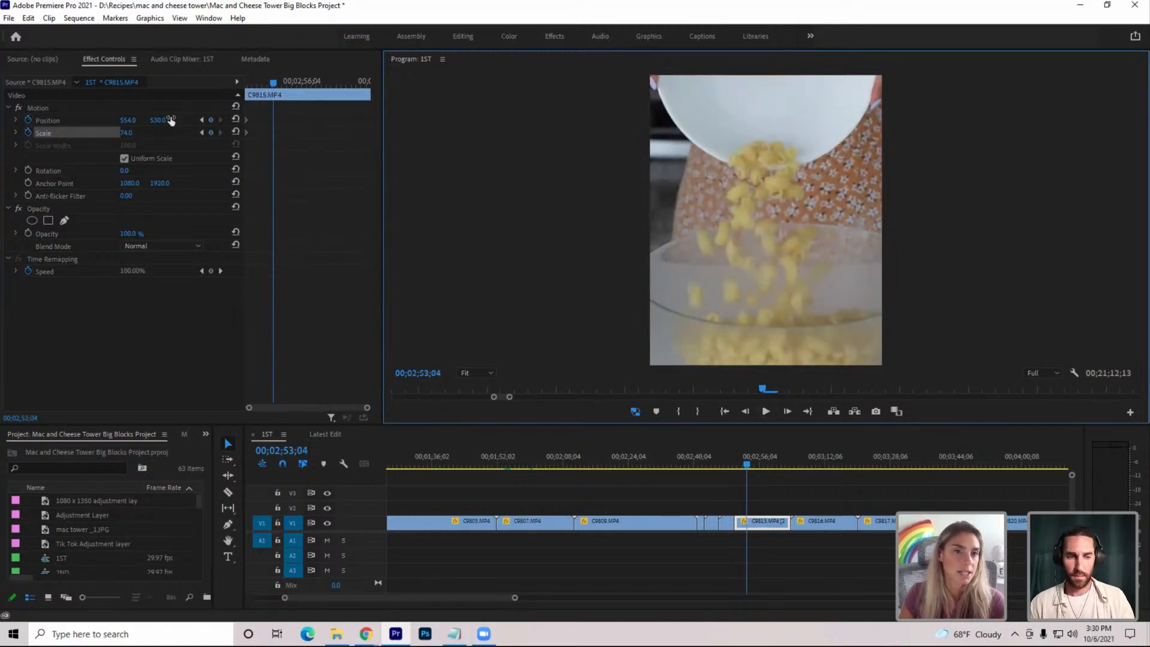
{"action": "left_click_drag", "start_coordinate": [160, 120], "coordinate": [87, 120]}
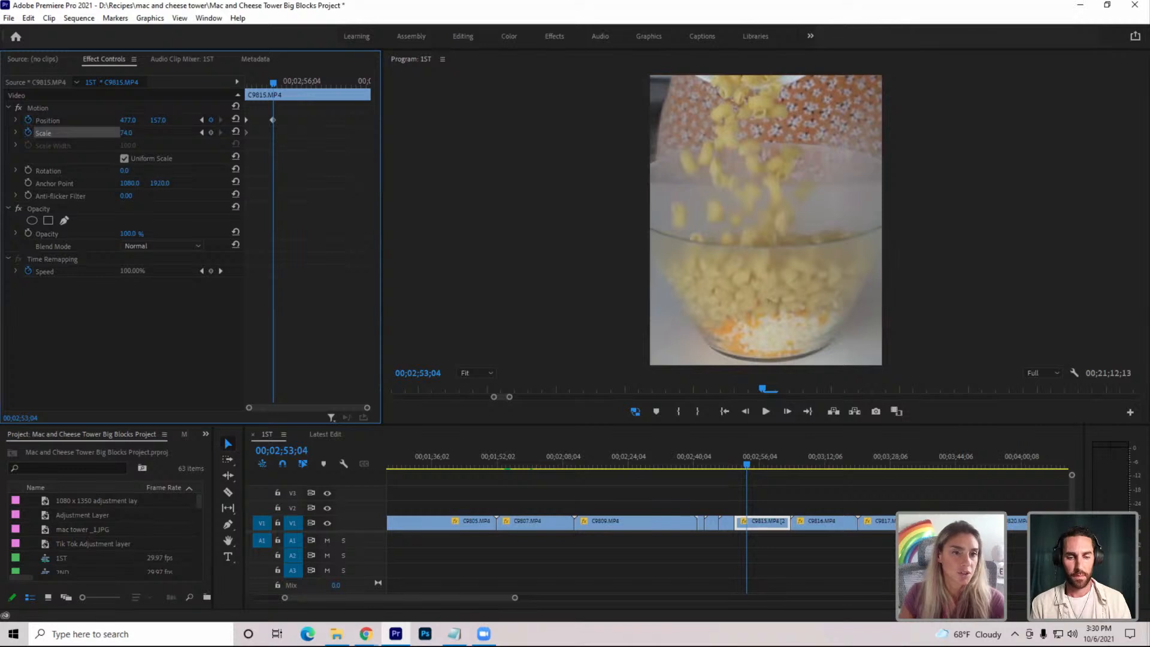
Rotate clip C9815.MP4 by 2° and play the keyframed move from the start of the clip
{"action": "left_click", "coordinate": [125, 170]}
{"action": "type", "text": "2"}
{"action": "key", "text": "Return"}
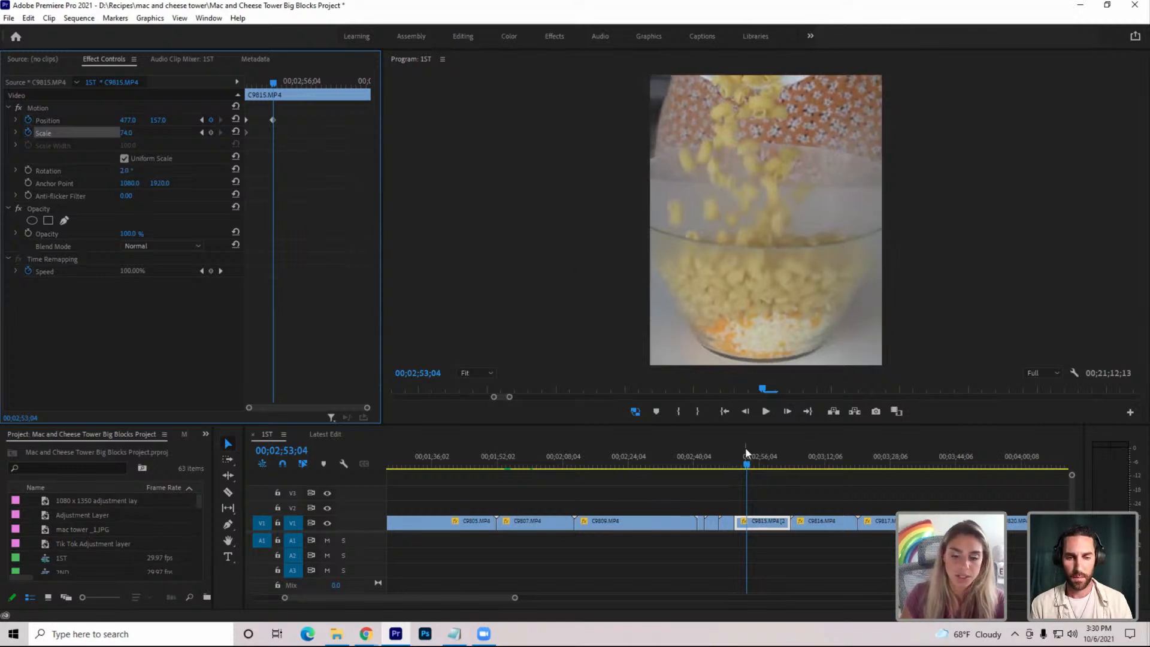
{"action": "key", "text": "Up"}
{"action": "key", "text": "space"}
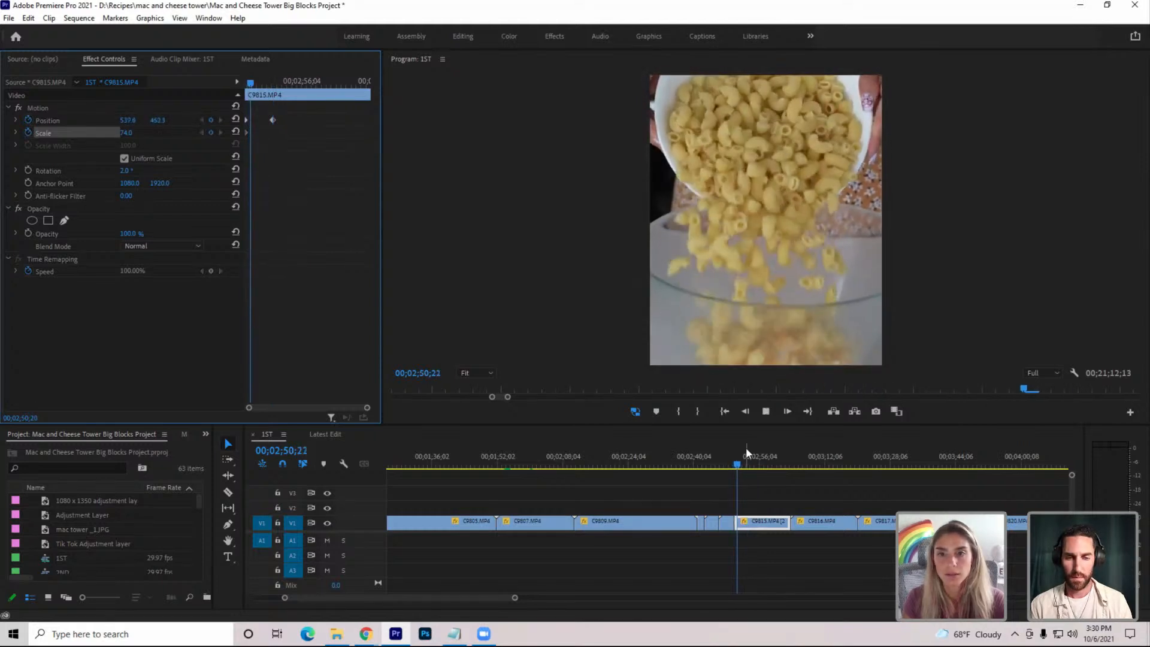
Split clip C9815.MP4 at 00;02;52;19 and ripple-delete the remainder after the macaroni pour
{"action": "key", "text": "space"}
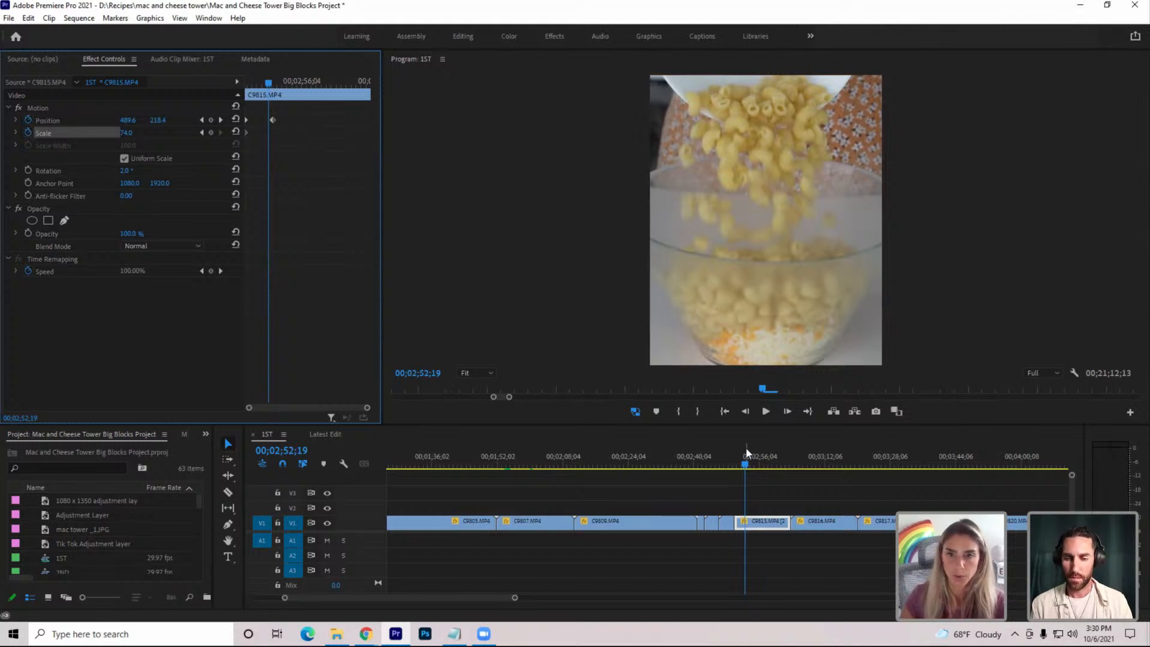
{"action": "key", "text": "space"}
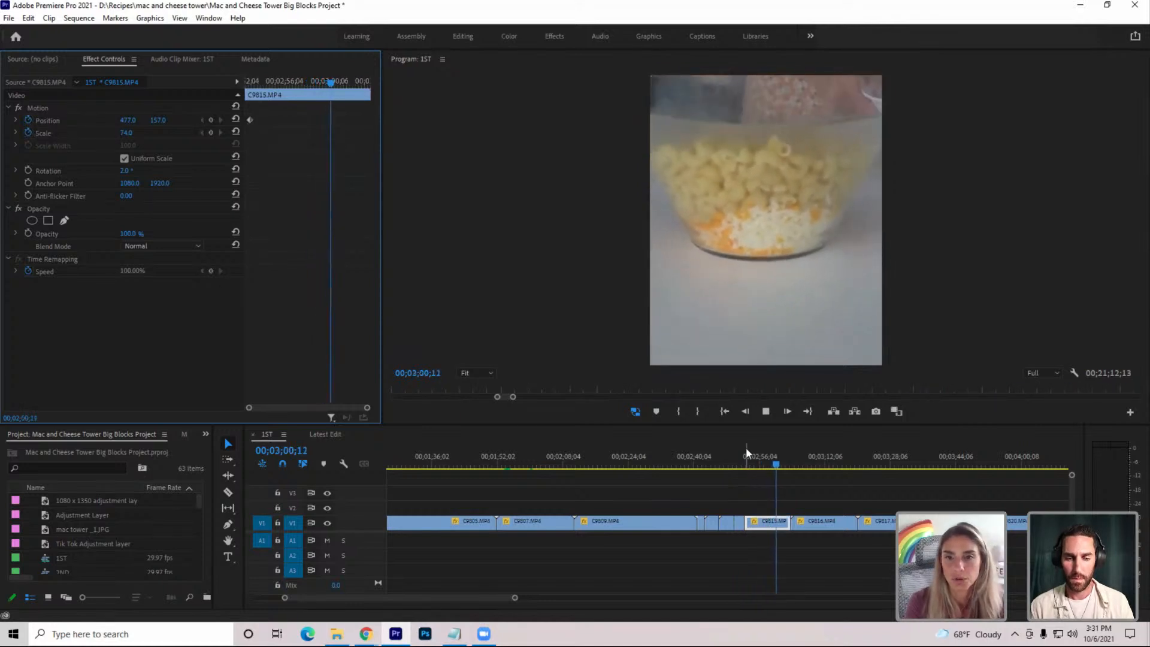
{"action": "key", "text": "space"}
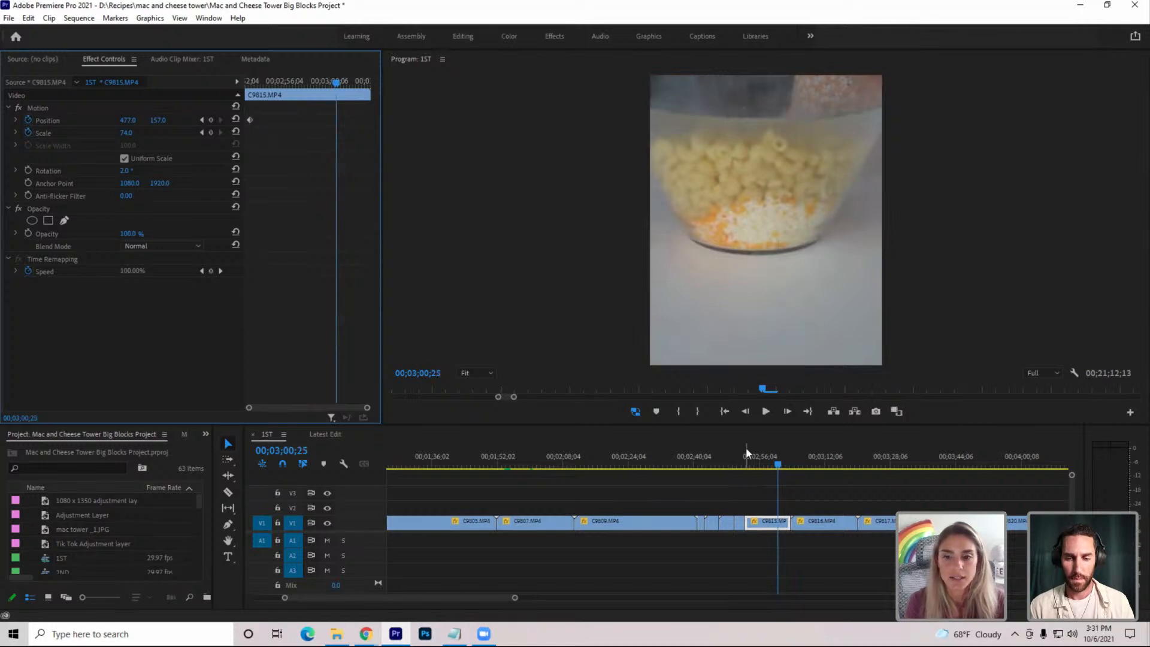
{"action": "key", "text": "space"}
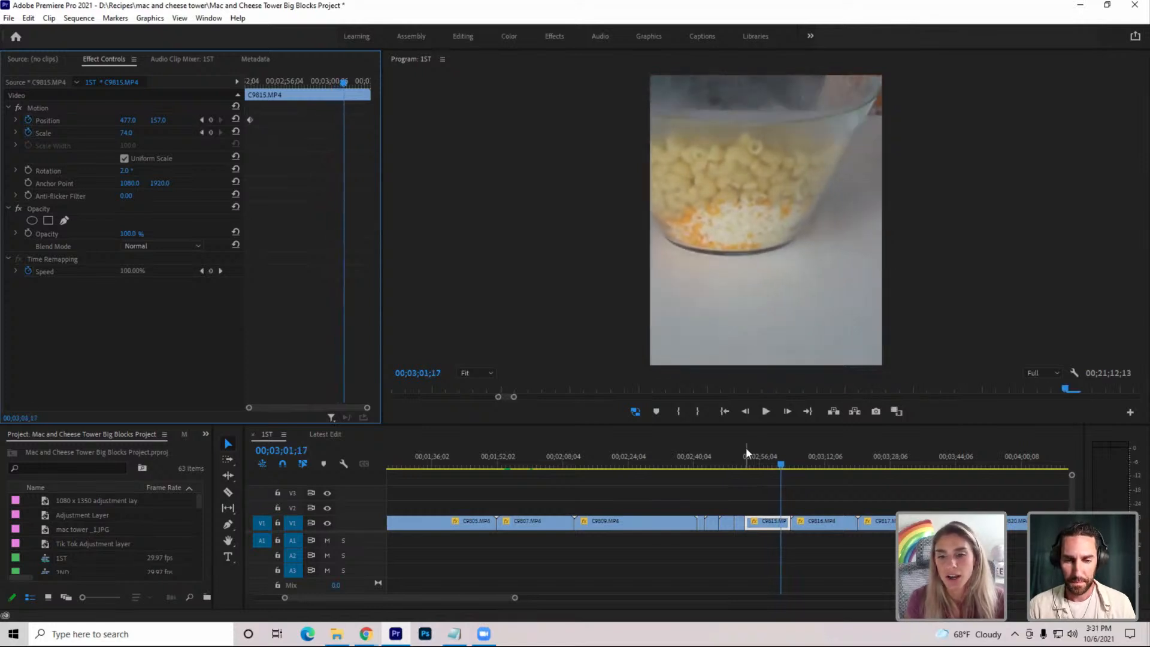
{"action": "left_click", "coordinate": [778, 466]}
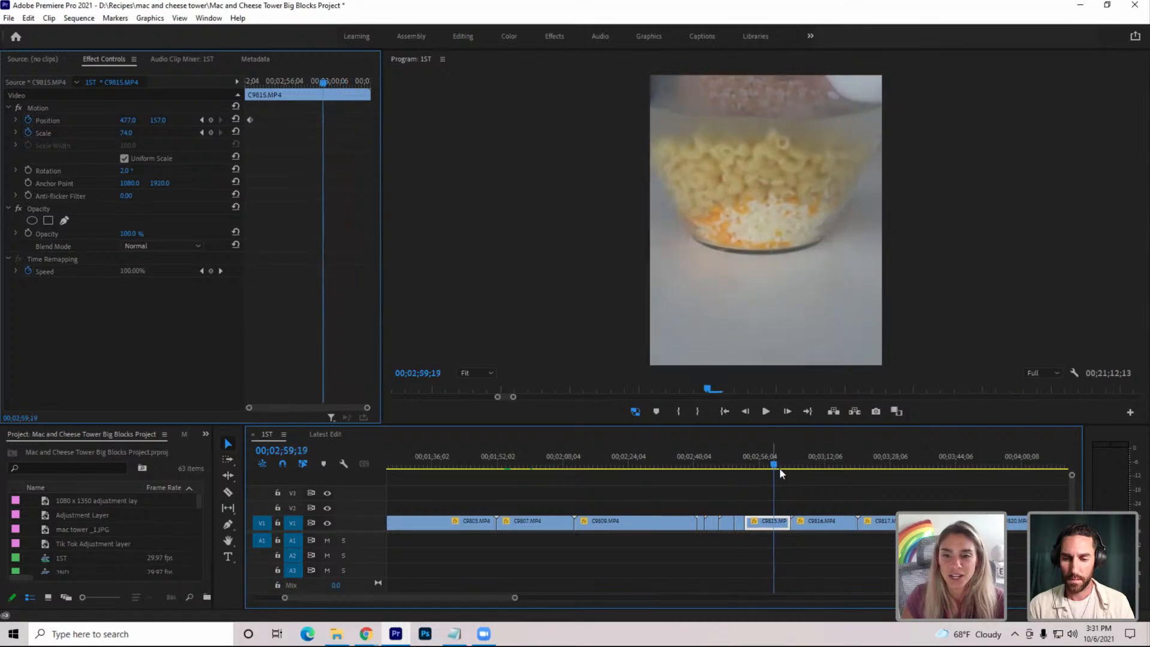
{"action": "key", "text": "shift+Delete"}
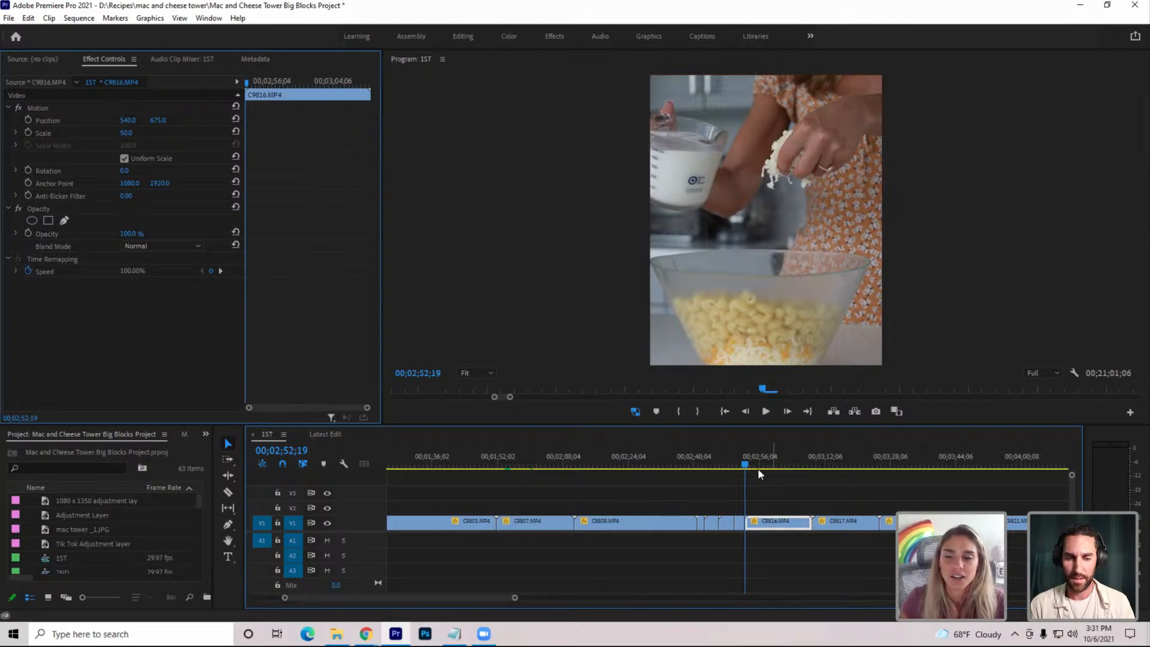
Ripple-trim the start of clip C9816.MP4 to where the milk starts pouring, and slow the clip to 25% speed
{"action": "left_click_drag", "start_coordinate": [756, 467], "coordinate": [769, 467]}
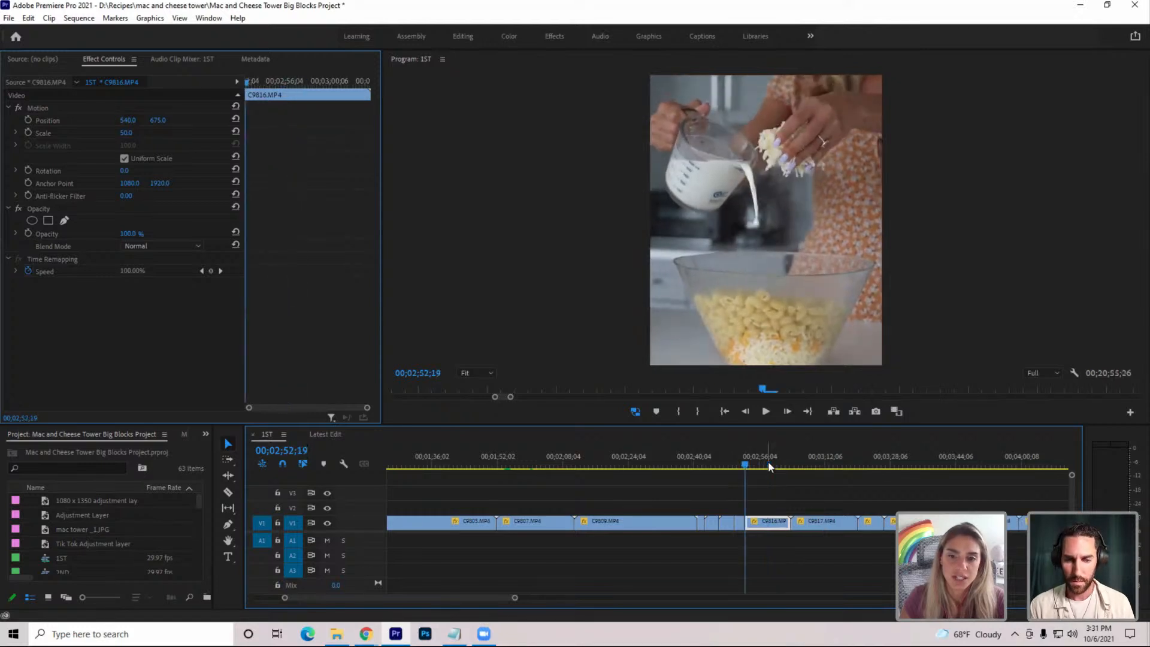
{"action": "key", "text": "ctrl+r"}
{"action": "type", "text": "25"}
{"action": "key", "text": "Return"}
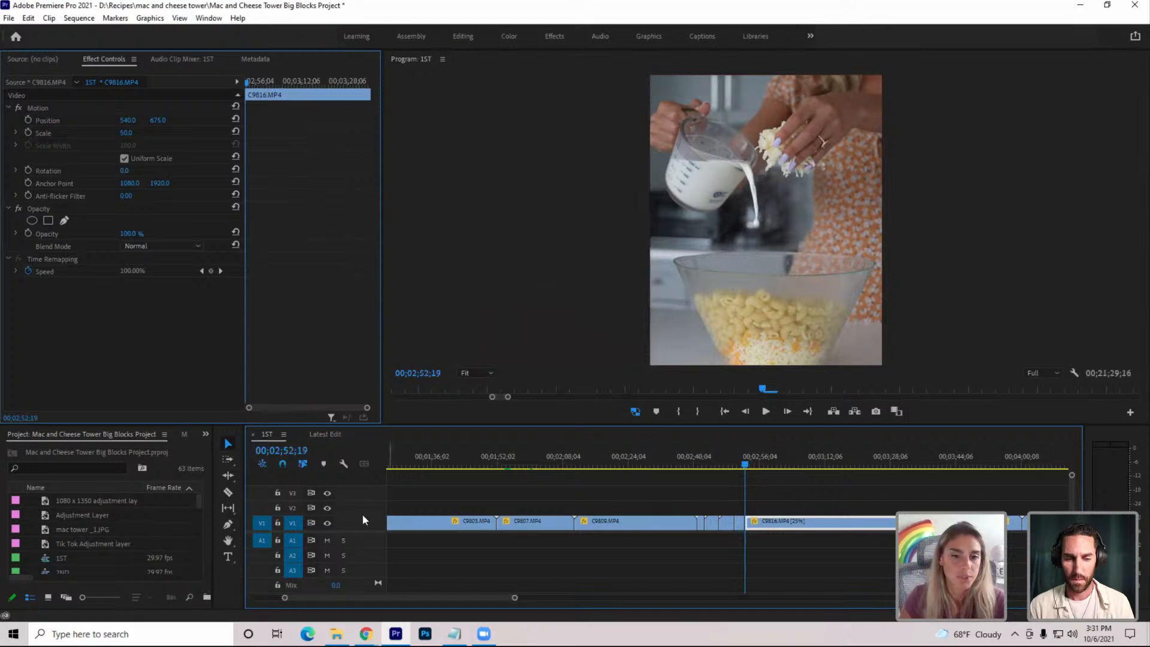
Enlarge the V1 track and ripple-trim the start of the slowed clip C9816.MP4 to 00;02;56;21
{"action": "left_click_drag", "start_coordinate": [362, 500], "coordinate": [363, 482]}
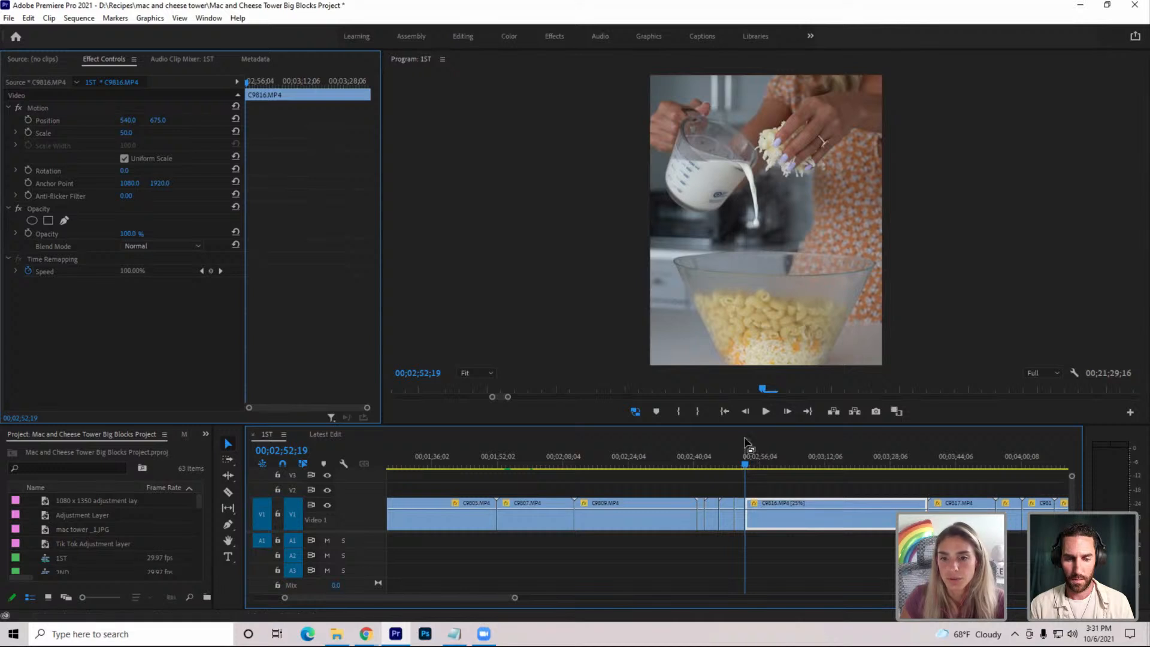
{"action": "left_click", "coordinate": [748, 461]}
{"action": "left_click_drag", "start_coordinate": [750, 461], "coordinate": [764, 479]}
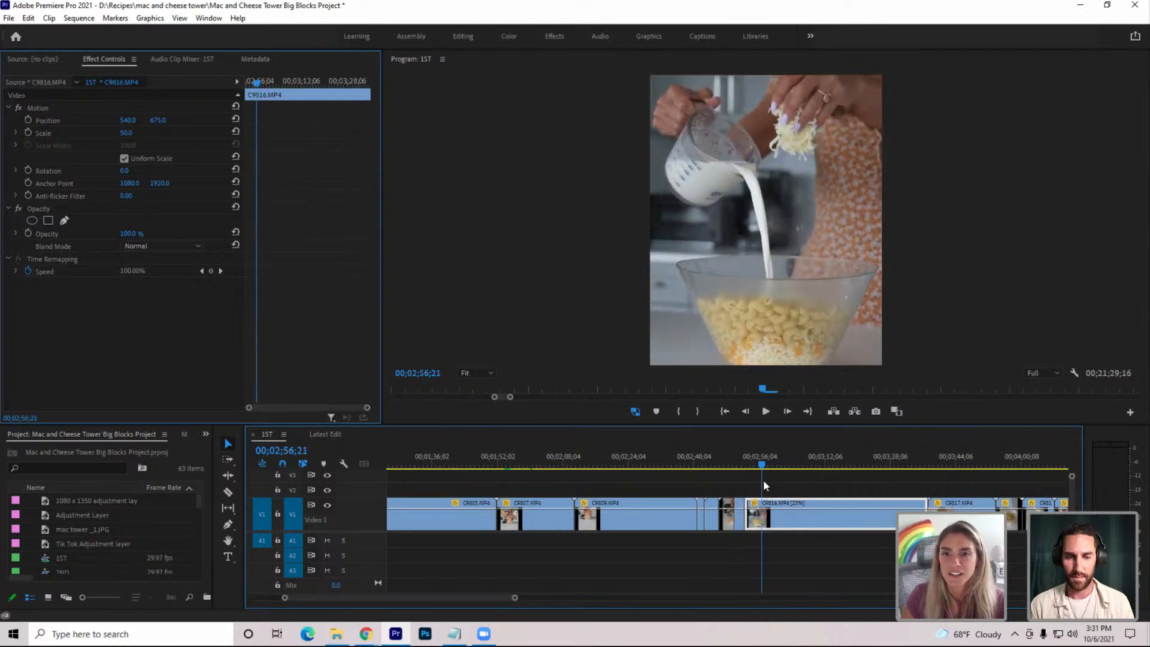
{"action": "key", "text": "q"}
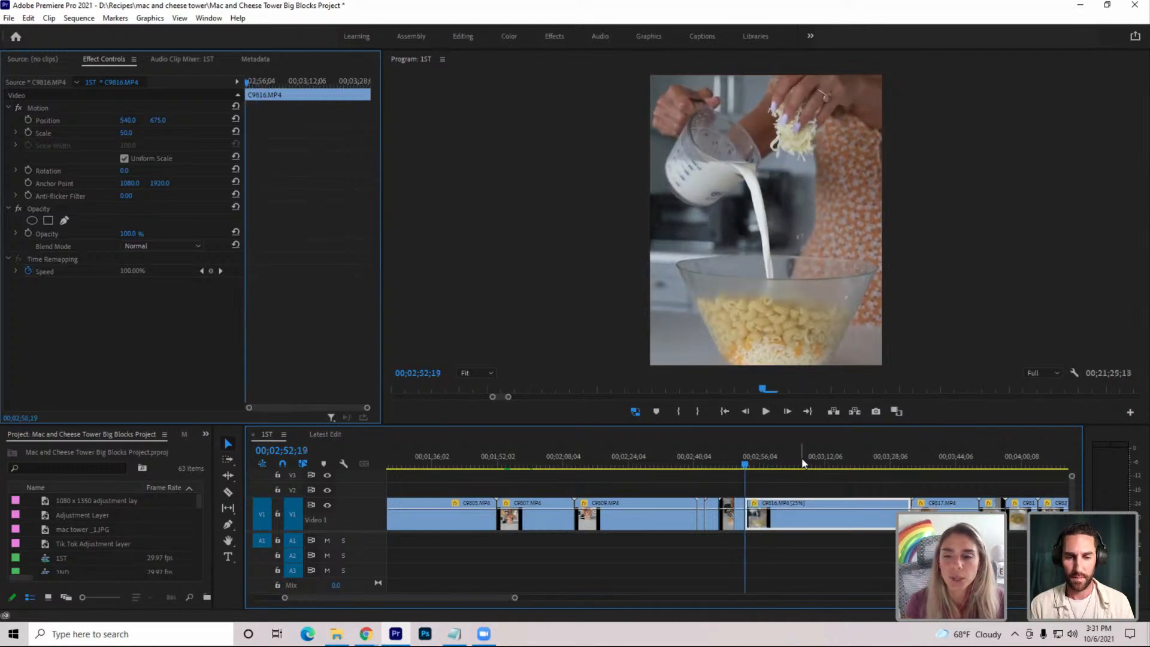
Split clip C9816.MP4 at 00;02;56;24, then scale the second part to 64 and reposition it to about 476, 220
{"action": "key", "text": "space"}
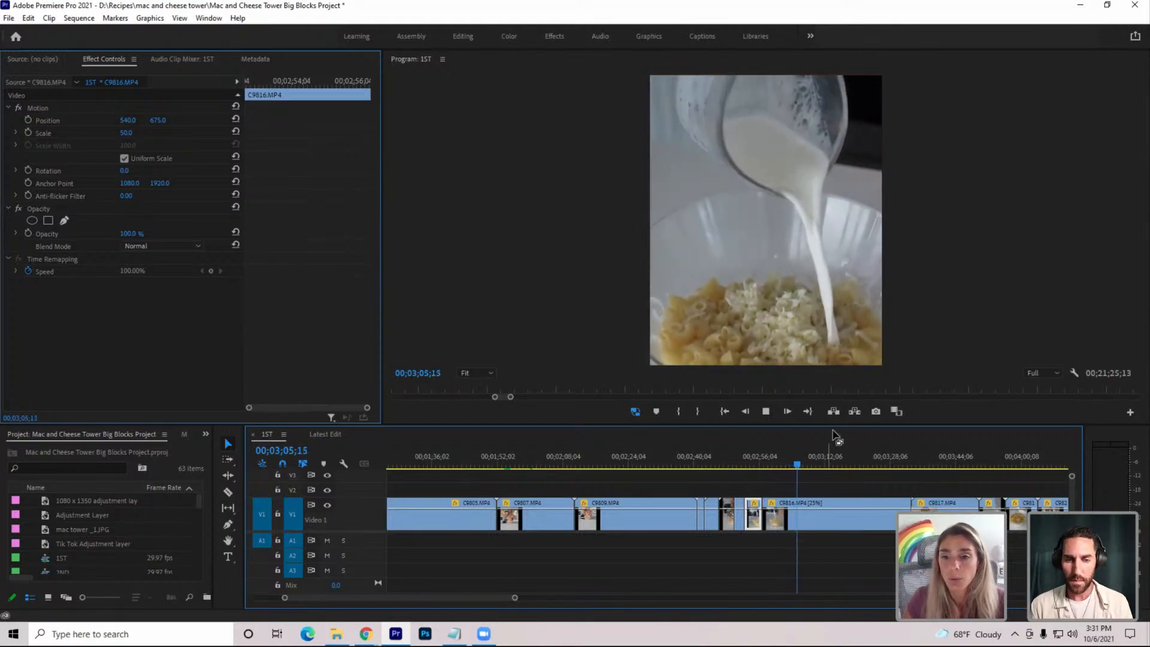
{"action": "left_click", "coordinate": [766, 410]}
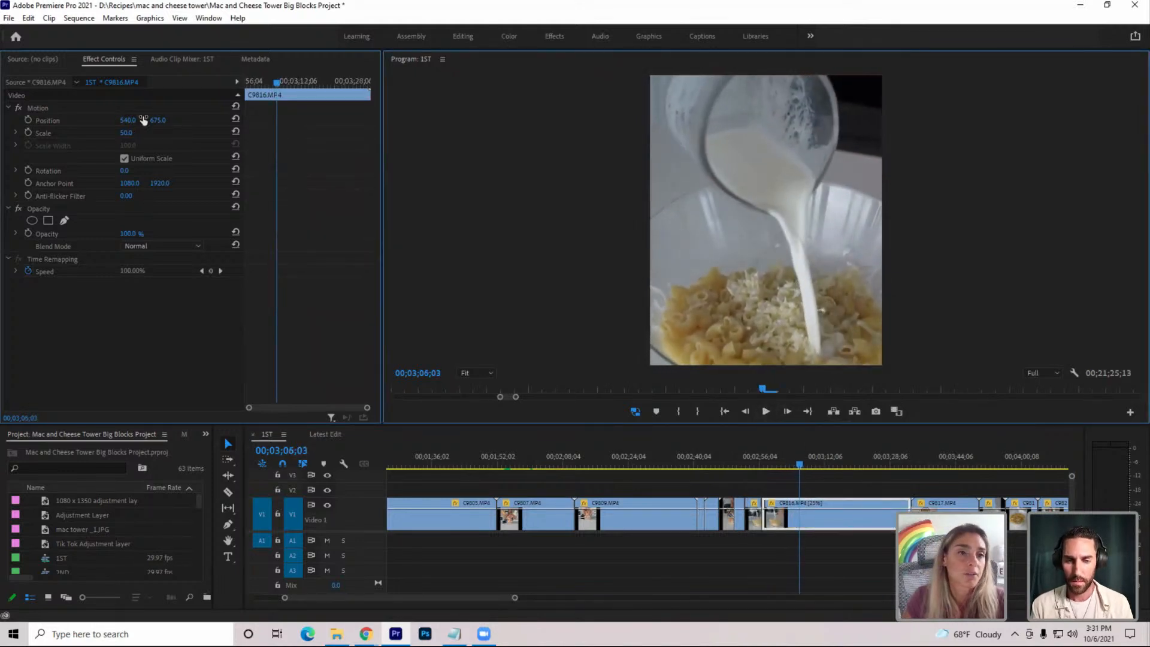
{"action": "left_click_drag", "start_coordinate": [158, 121], "coordinate": [139, 134]}
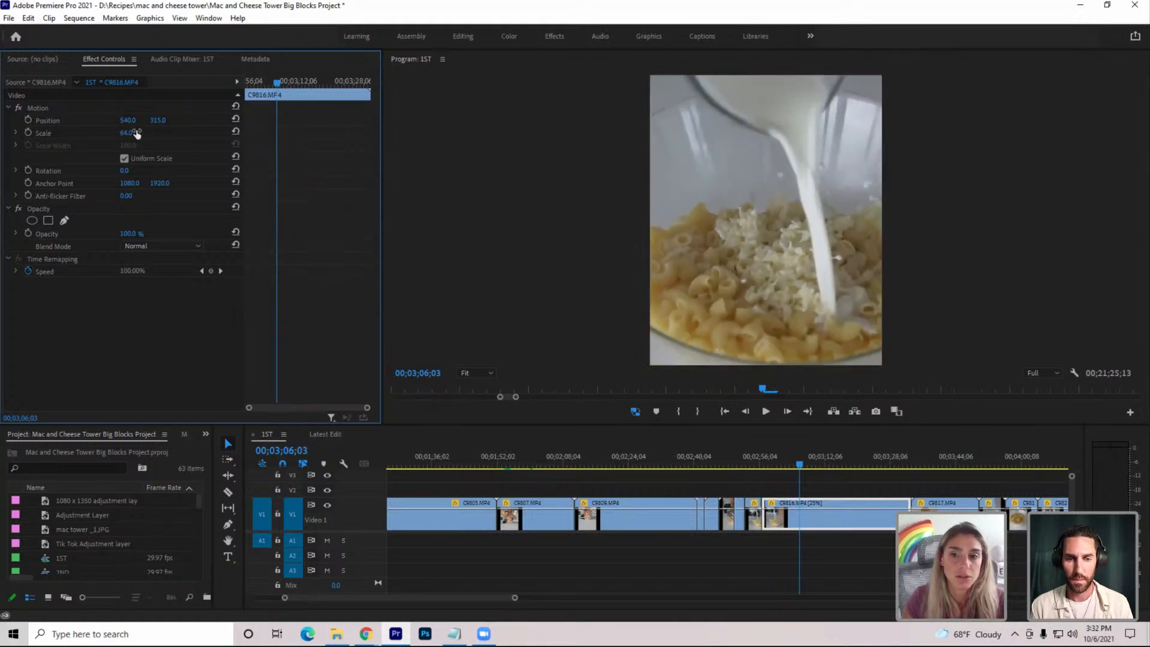
{"action": "left_click", "coordinate": [156, 107]}
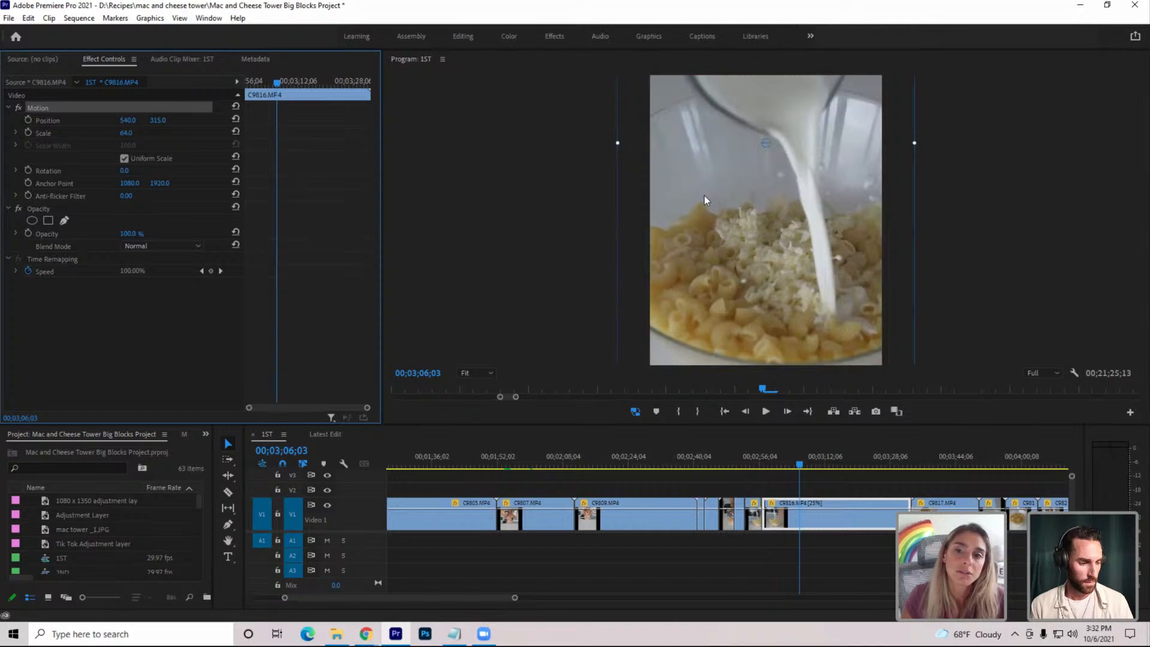
{"action": "left_click_drag", "start_coordinate": [704, 196], "coordinate": [690, 175]}
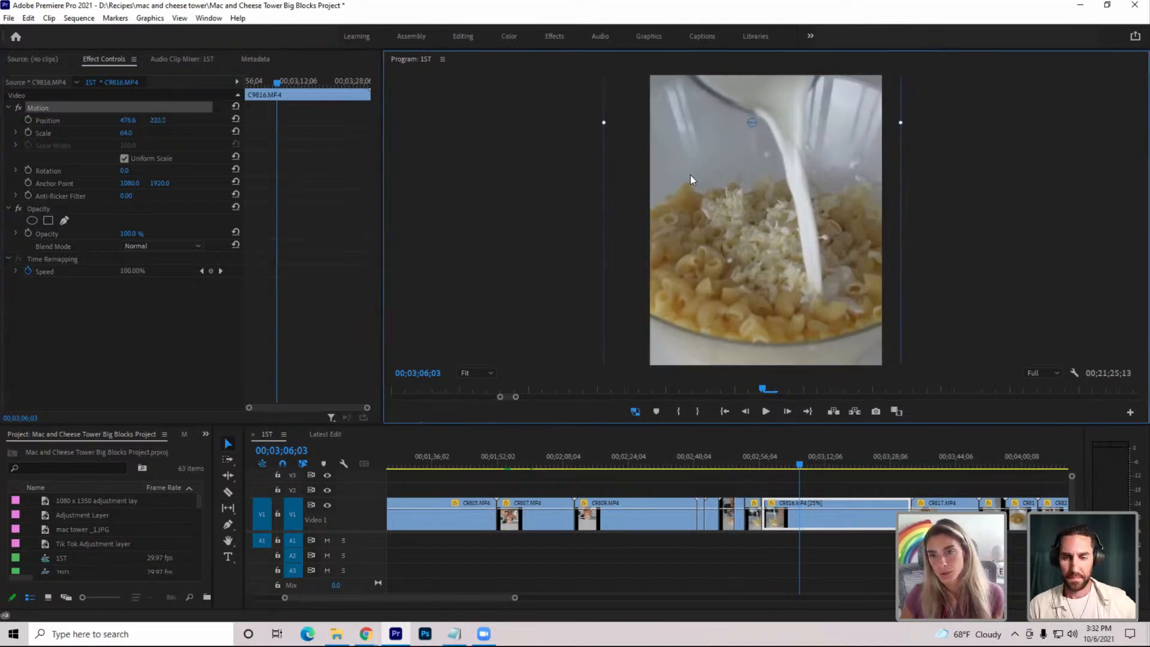
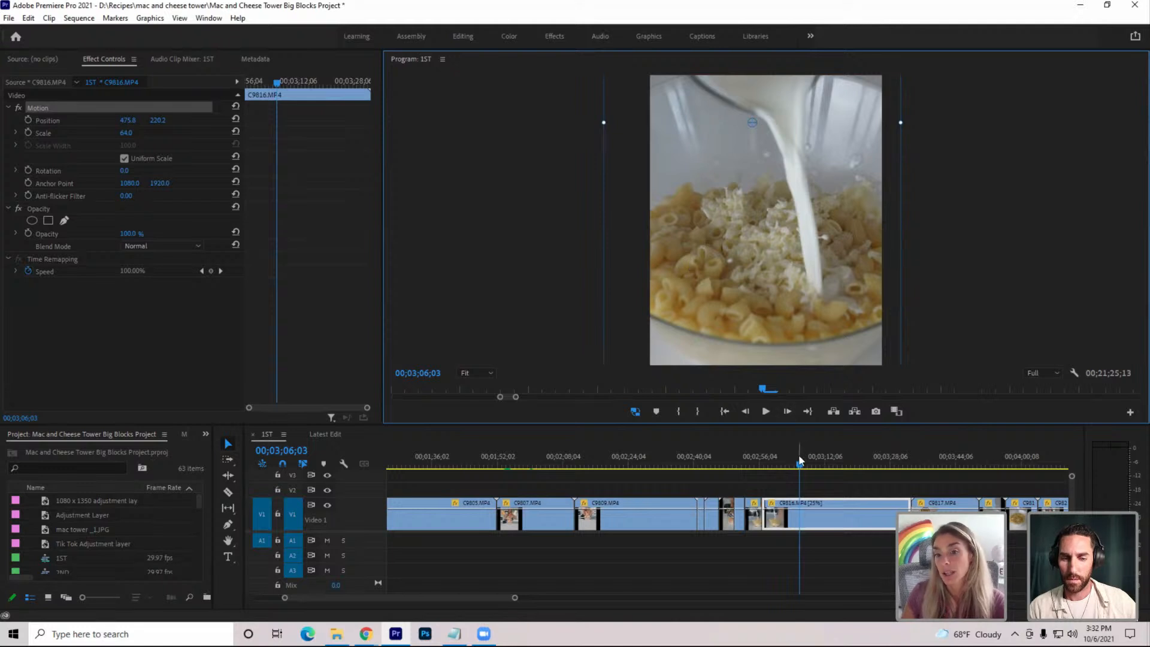
Ripple-trim the start of the second C9816.MP4 part until it opens with milk pouring over the grated cheese
{"action": "left_click_drag", "start_coordinate": [799, 462], "coordinate": [761, 462]}
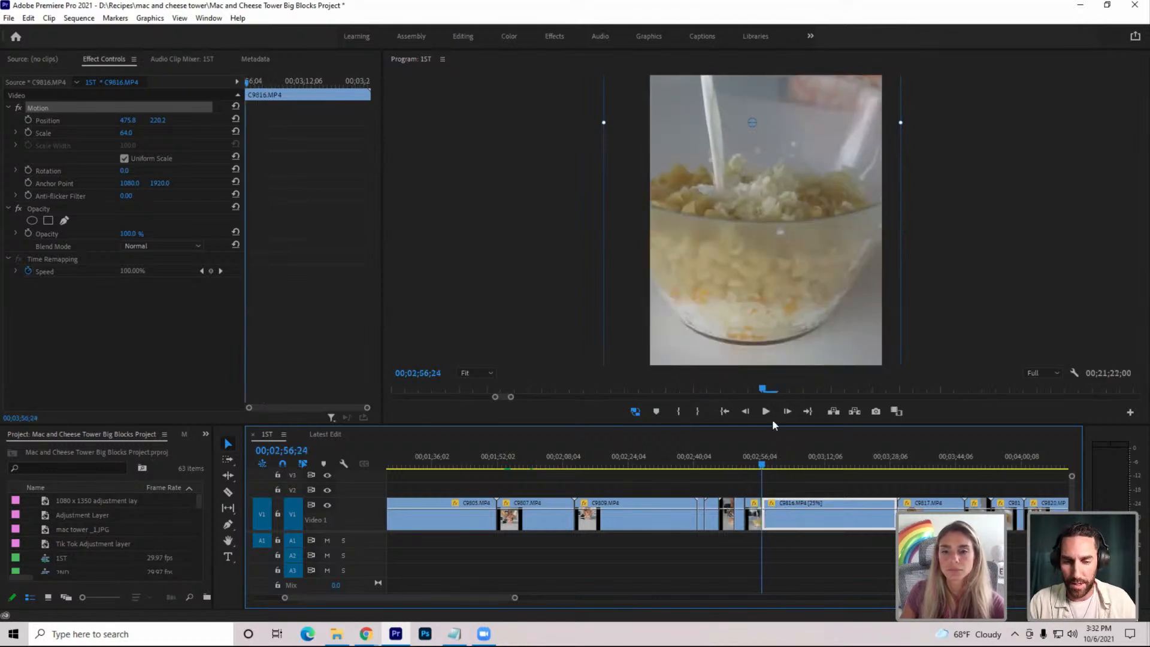
{"action": "left_click", "coordinate": [765, 412]}
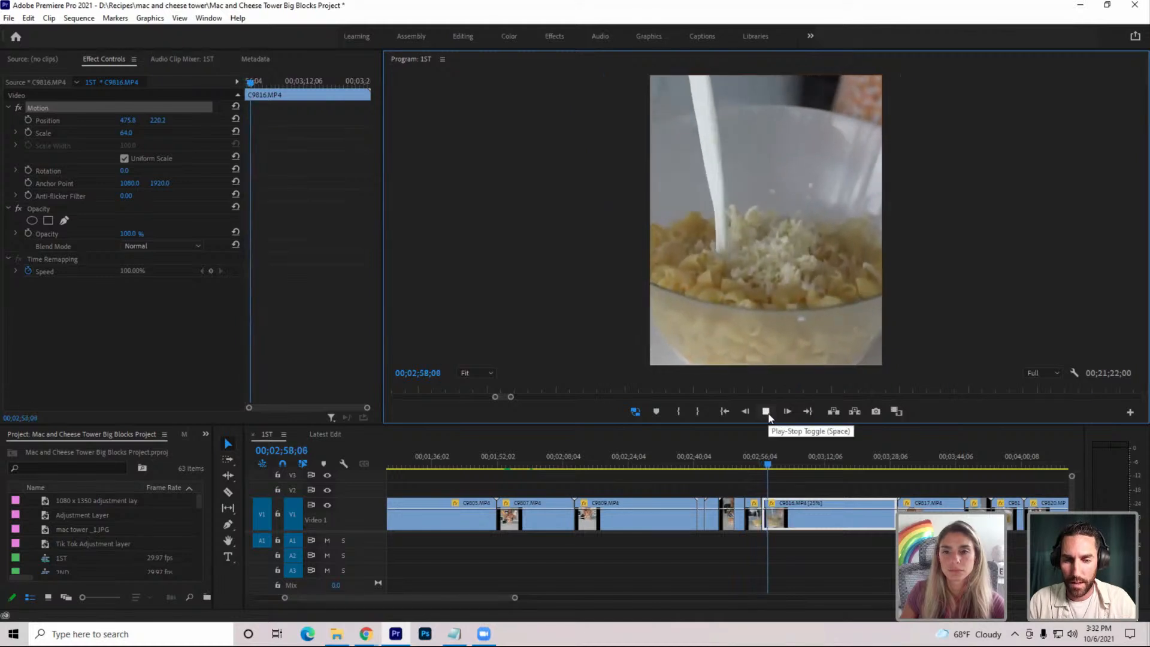
{"action": "left_click", "coordinate": [763, 456]}
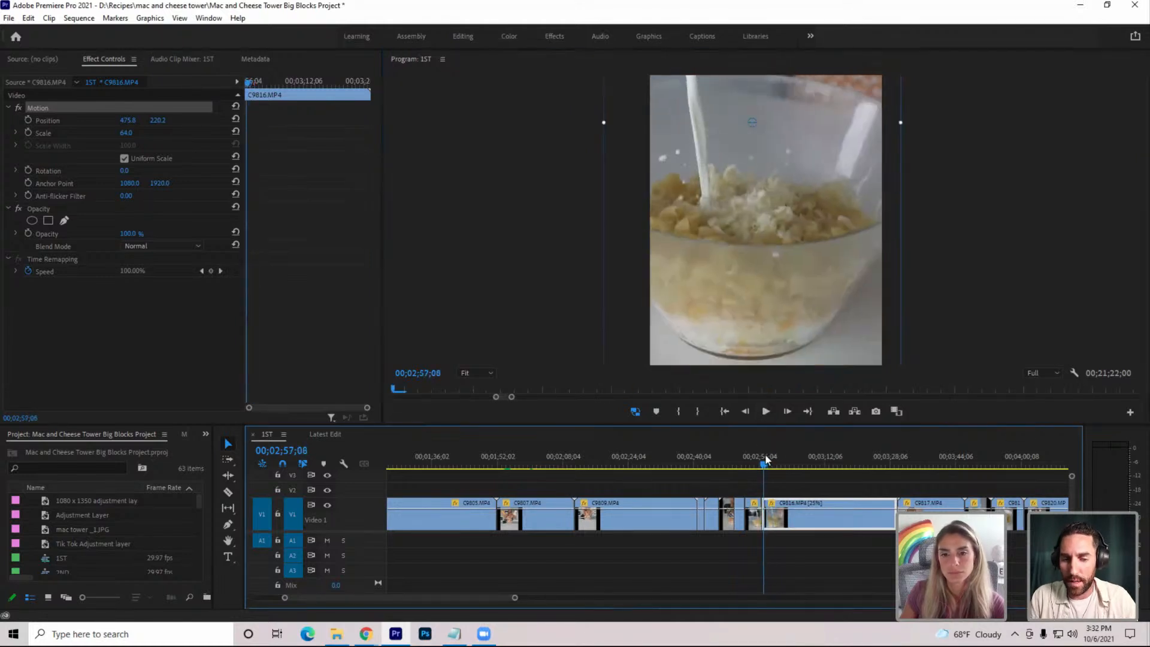
{"action": "left_click", "coordinate": [770, 415]}
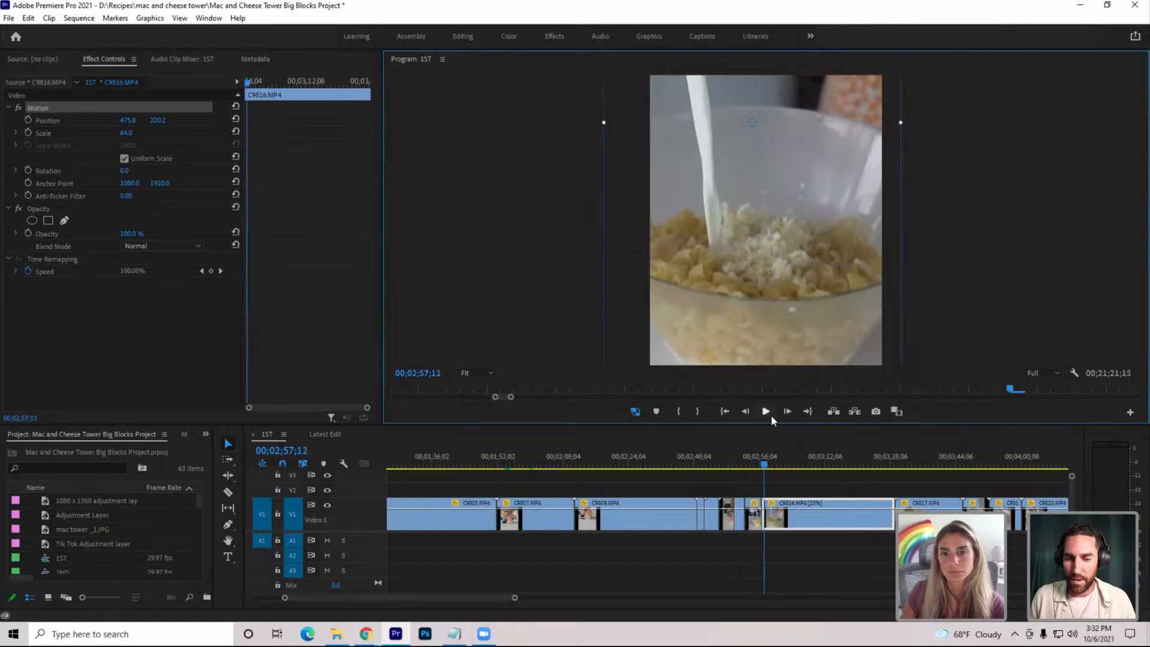
{"action": "left_click", "coordinate": [785, 525]}
{"action": "key", "text": "q"}
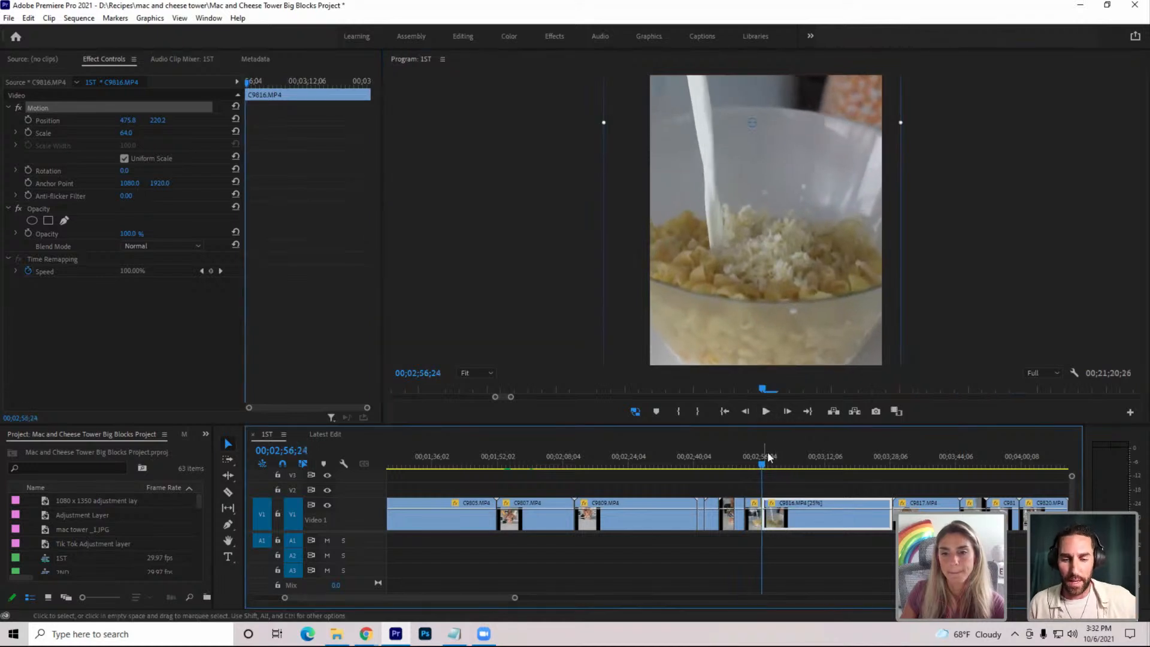
Play the reframed milk pour, split clip C9816.MP4 at 00;03;02;13, and ripple-delete the remainder
{"action": "left_click", "coordinate": [761, 419]}
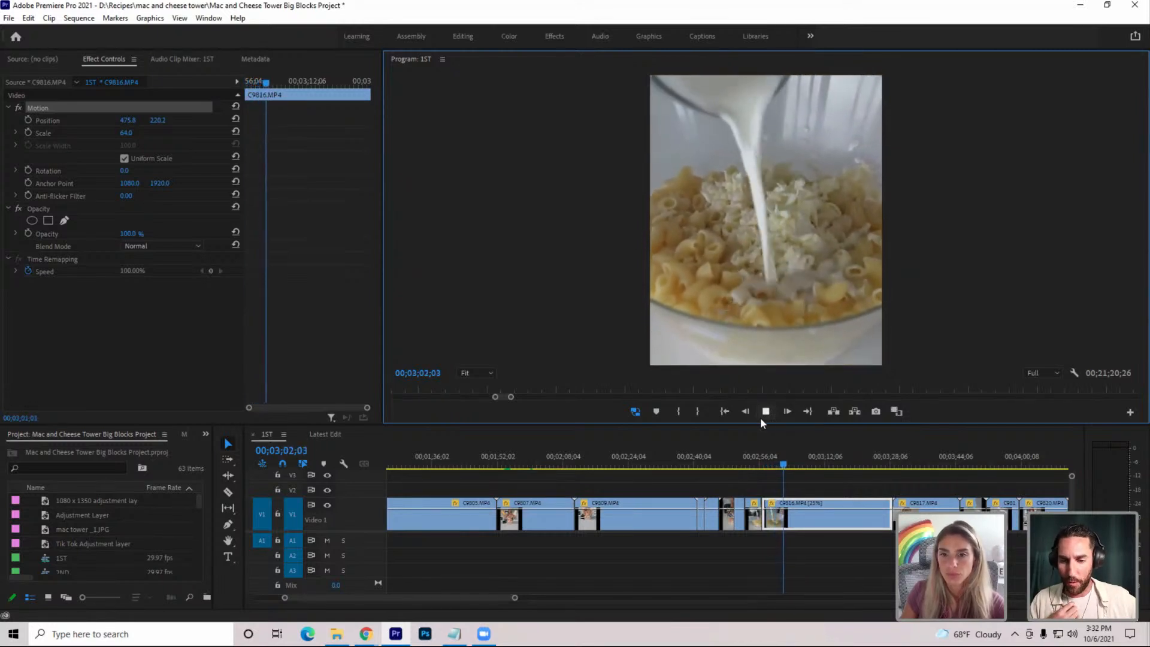
{"action": "left_click", "coordinate": [761, 419]}
{"action": "left_click", "coordinate": [779, 519]}
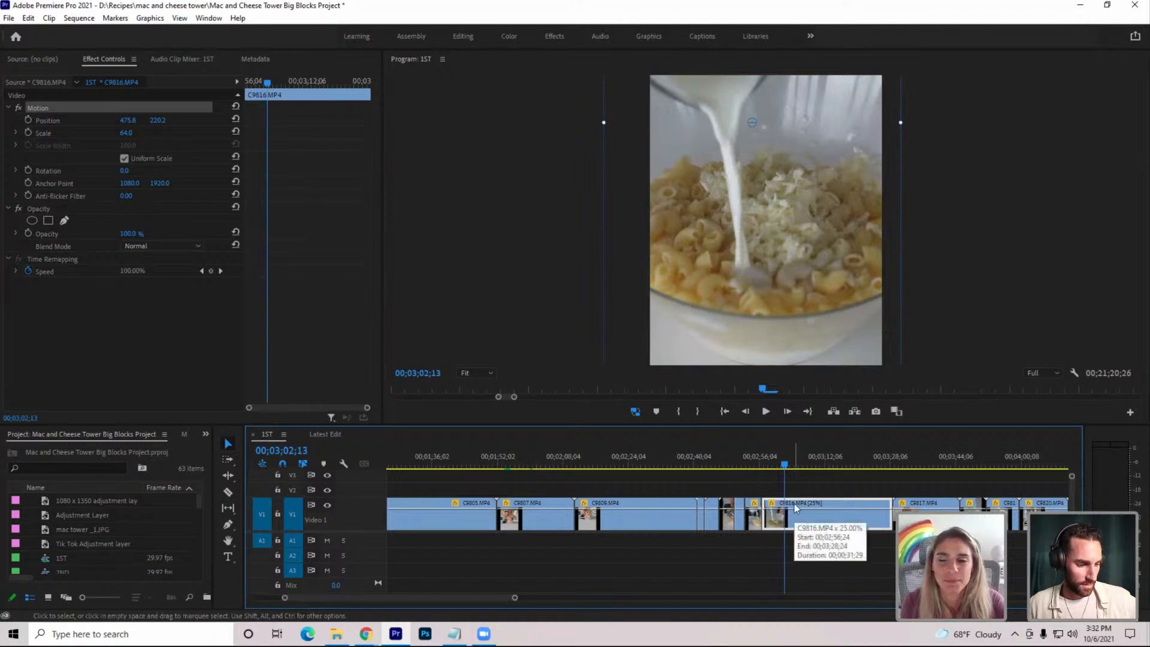
{"action": "key", "text": "ctrl+k"}
{"action": "key", "text": "space"}
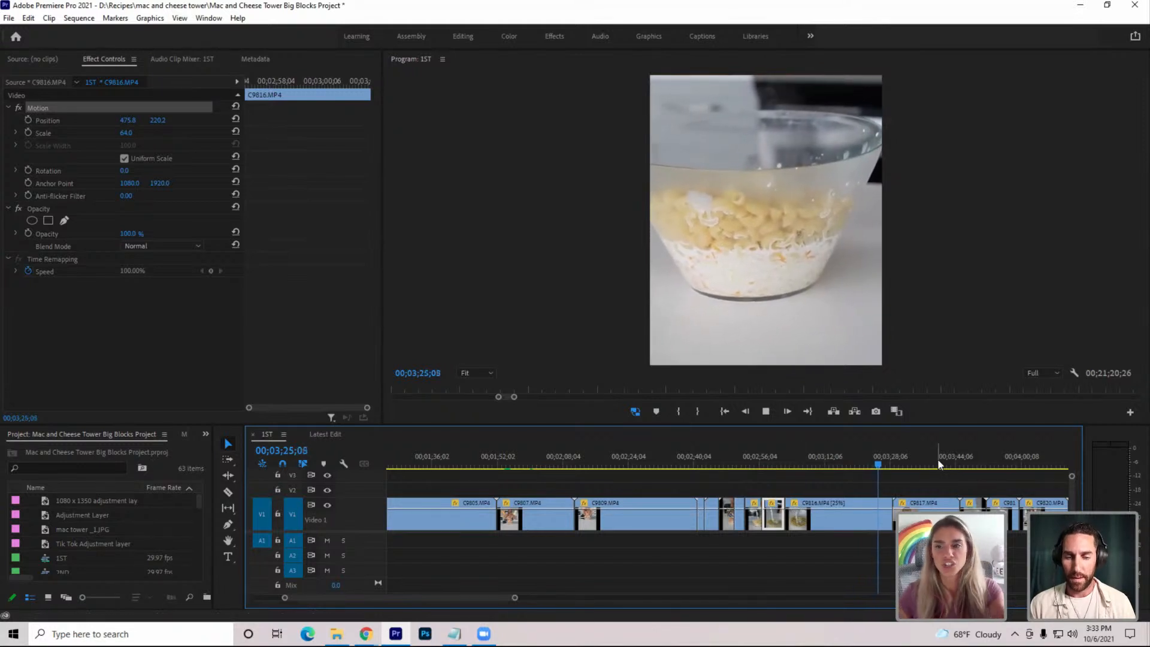
{"action": "left_click", "coordinate": [877, 465]}
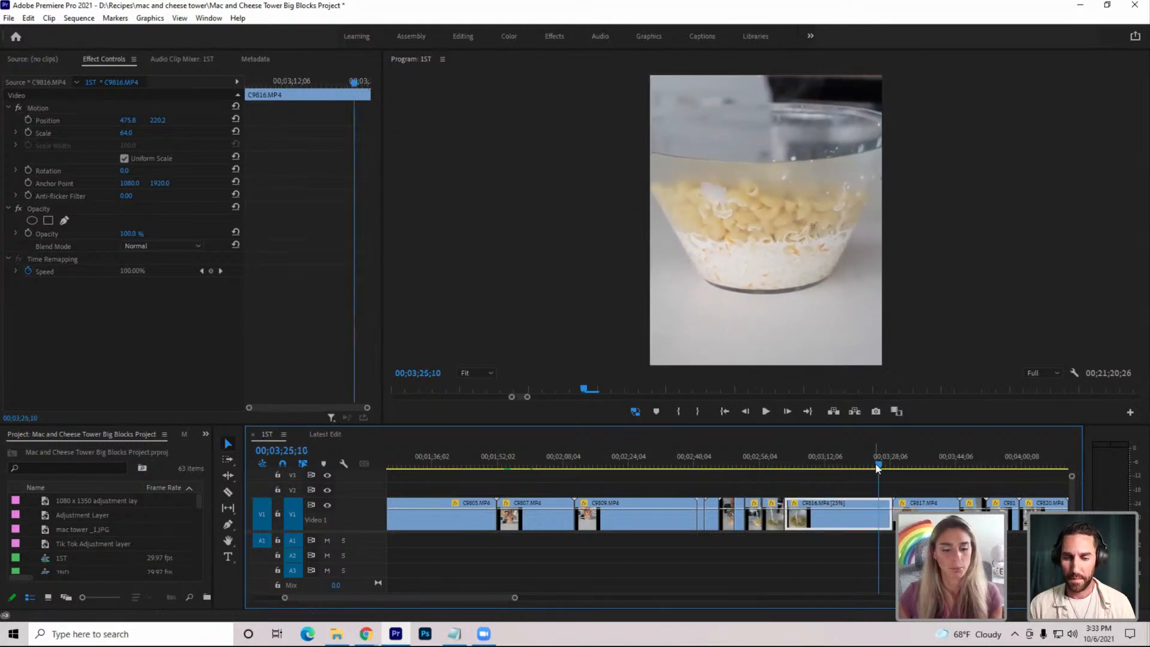
{"action": "key", "text": "shift+Delete"}
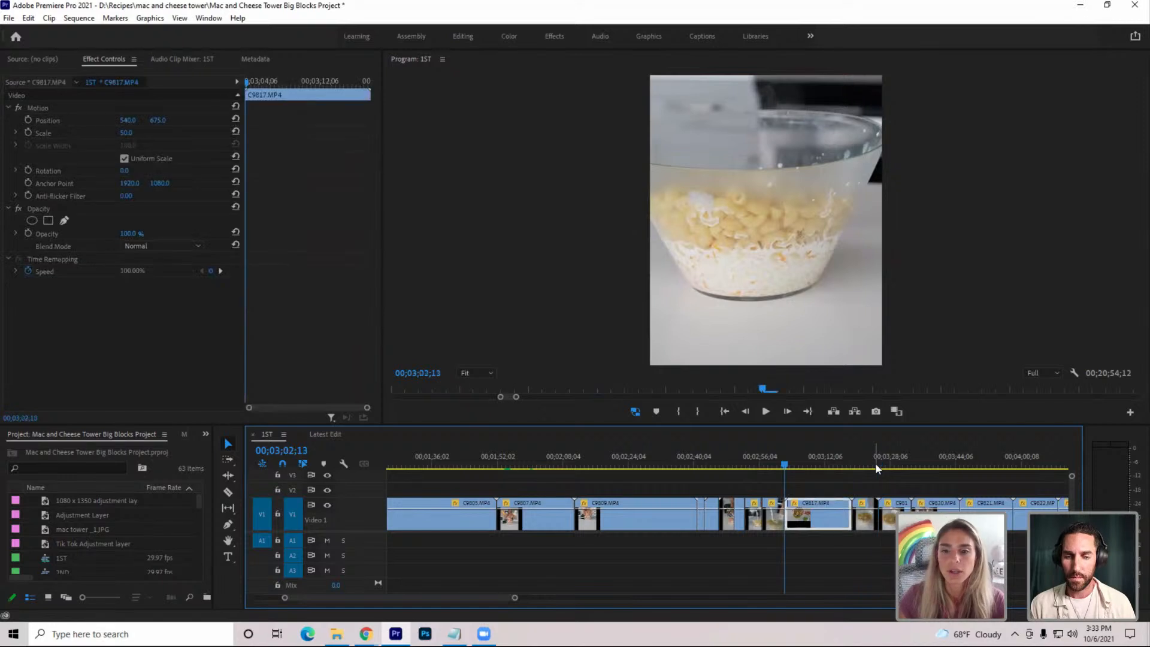
Rotate the overhead strainer clip C9817.MP4 by 270° so it fills the vertical frame
{"action": "left_click", "coordinate": [787, 464]}
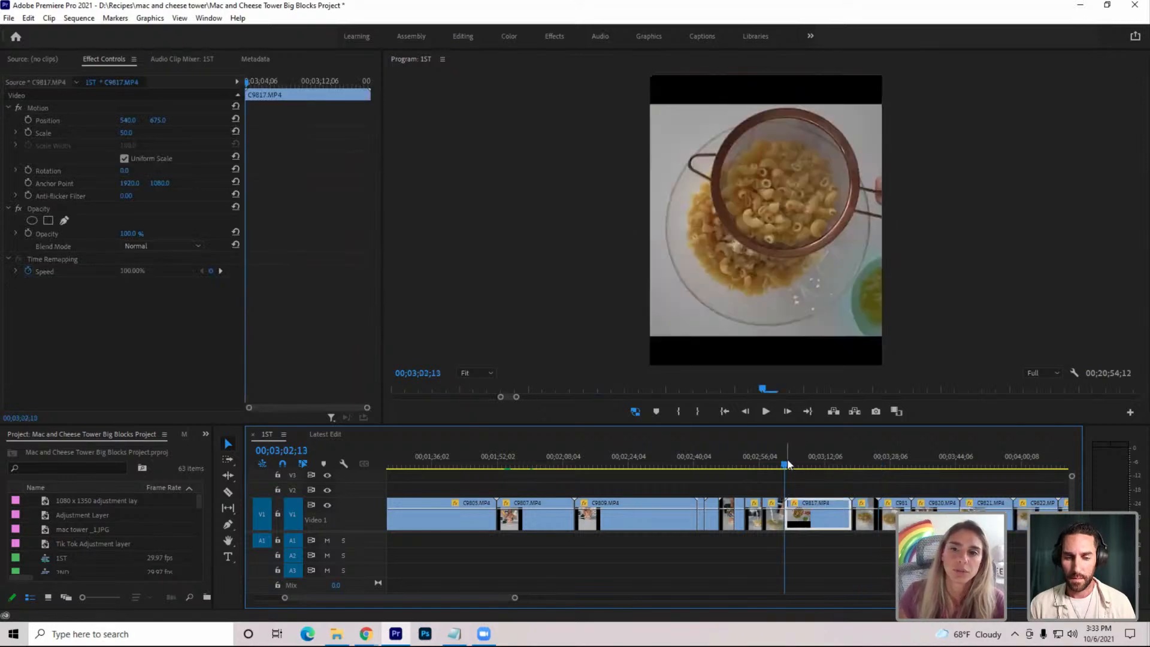
{"action": "left_click", "coordinate": [787, 464]}
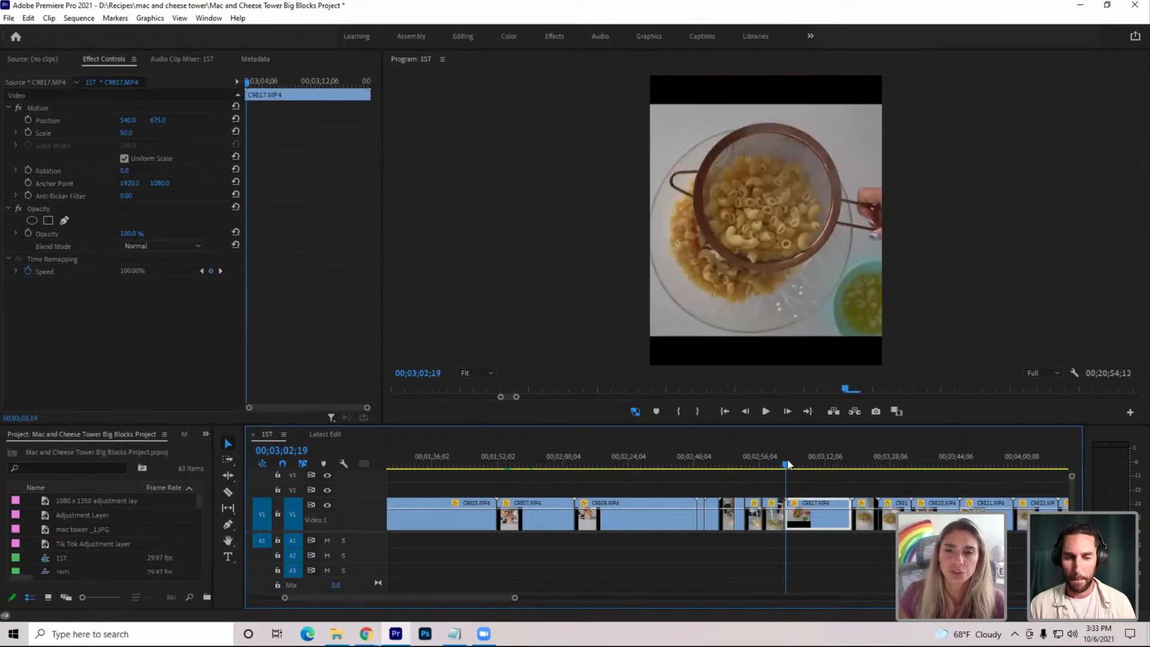
{"action": "left_click", "coordinate": [126, 170]}
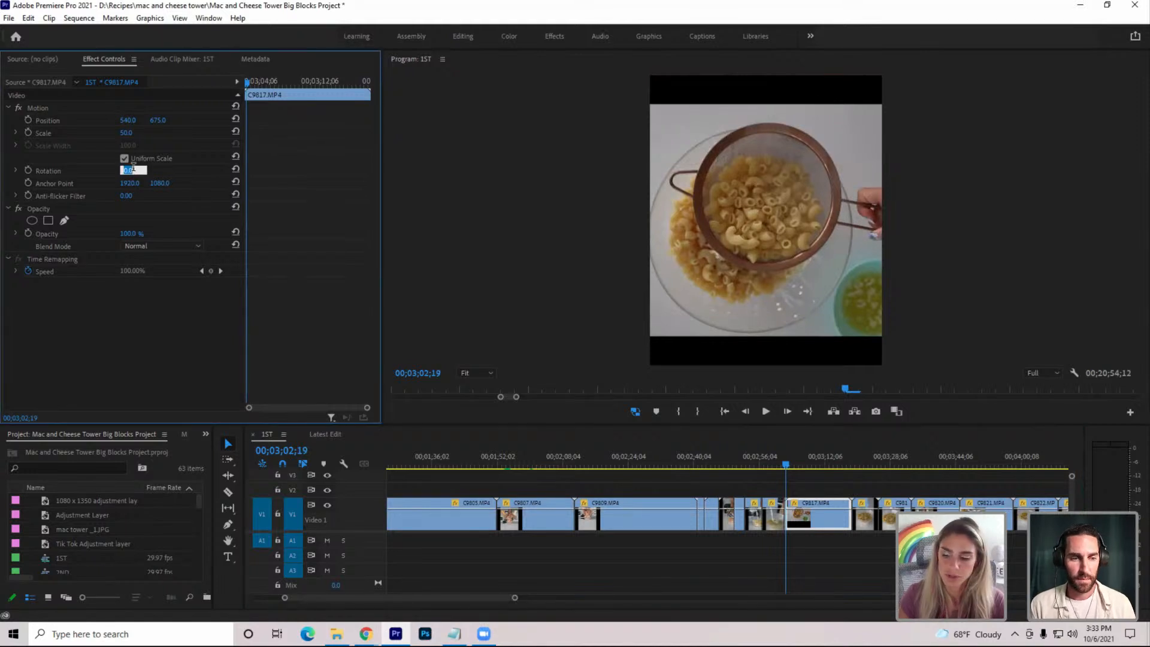
{"action": "type", "text": "270"}
{"action": "key", "text": "Return"}
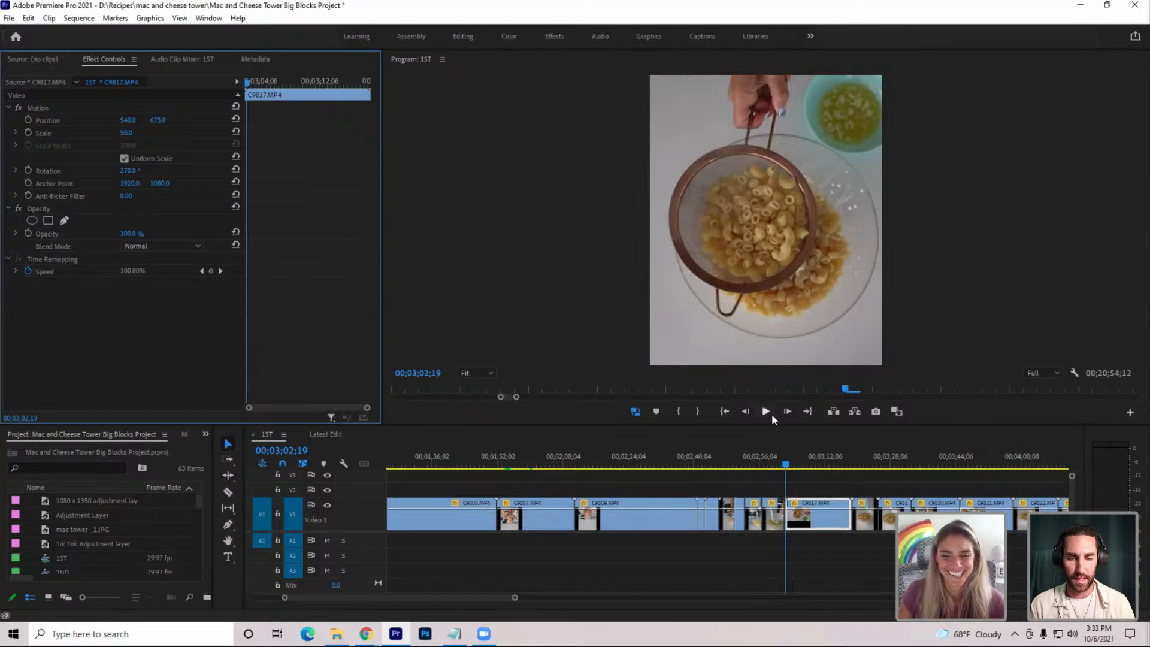
Ripple-trim the start of clip C9817.MP4 to 00;03;03;19 and play it from its new start
{"action": "left_click", "coordinate": [789, 461]}
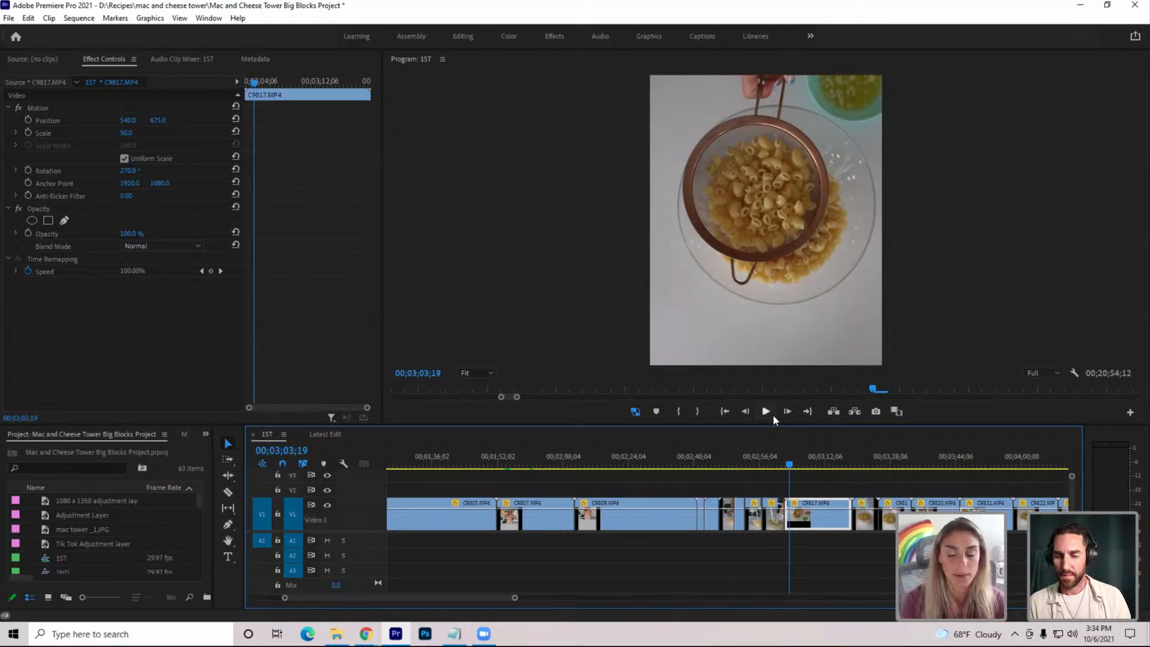
{"action": "key", "text": "shift+Delete"}
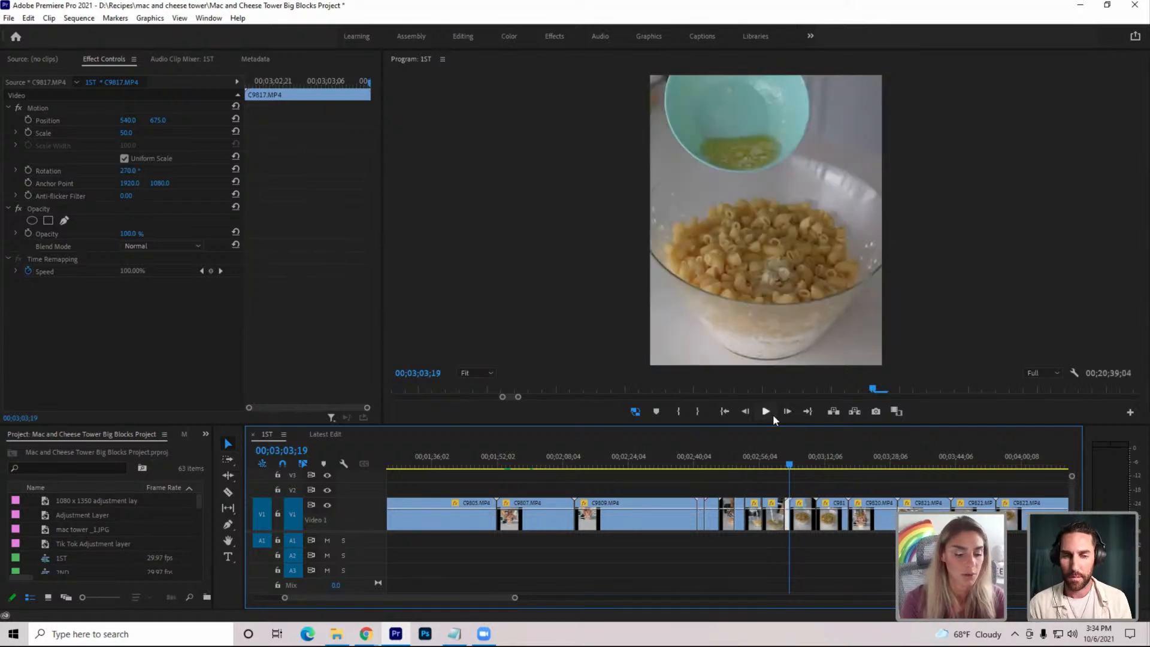
{"action": "key", "text": "ctrl+z"}
{"action": "key", "text": "q"}
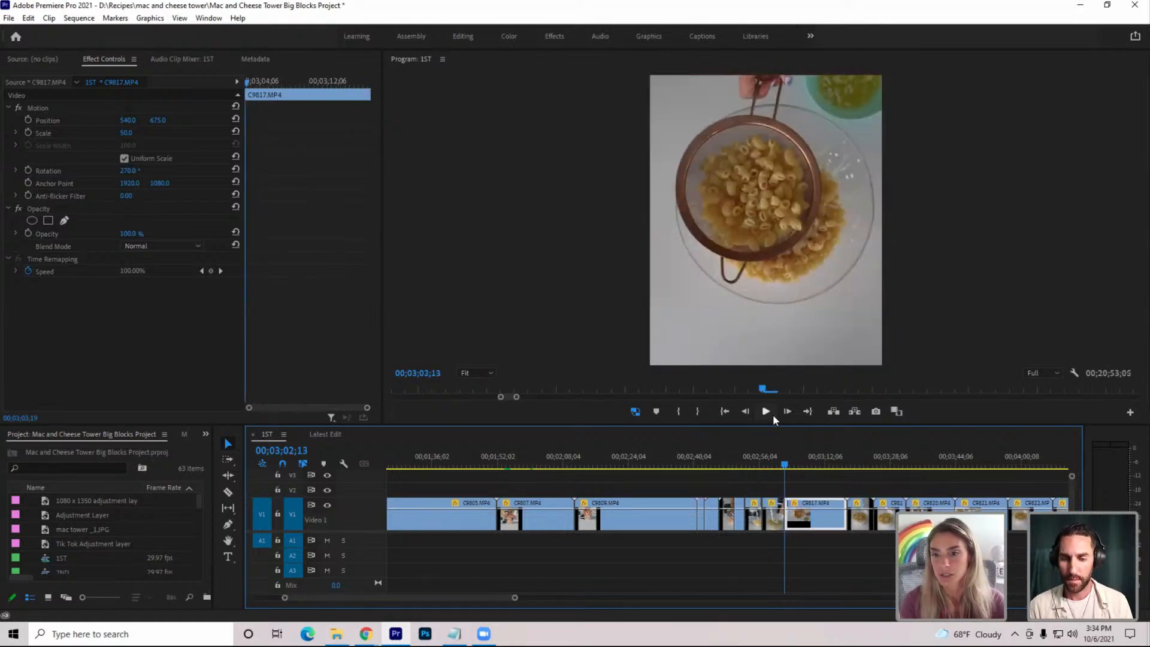
{"action": "key", "text": "space"}
{"action": "key", "text": "space"}
{"action": "key", "text": "space"}
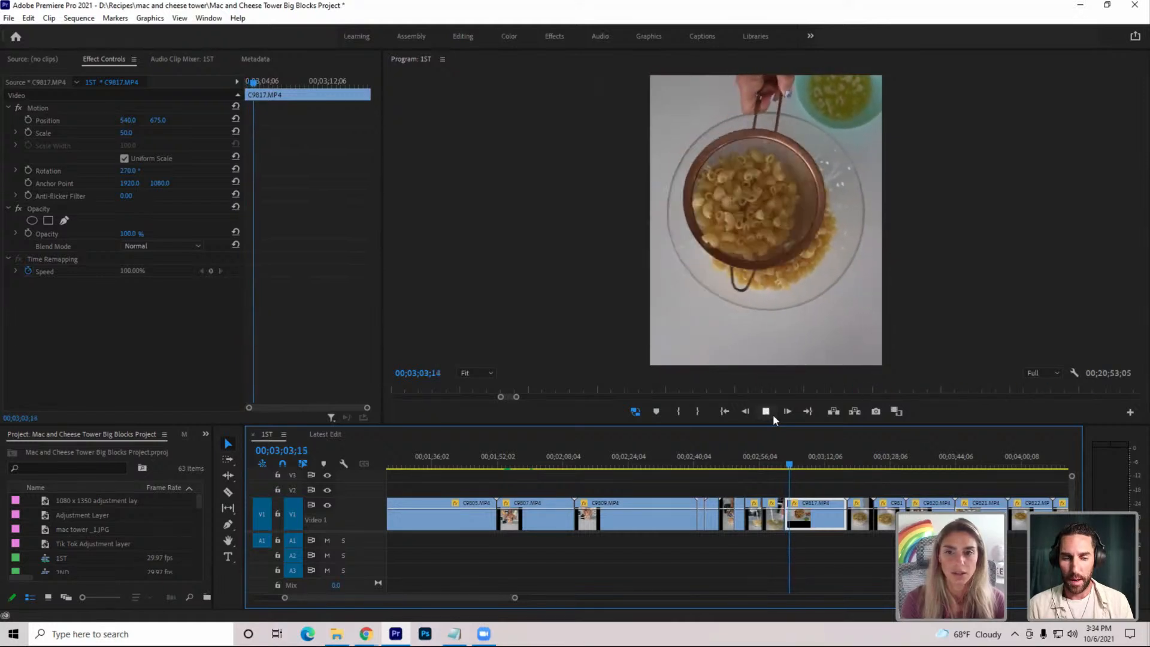
Scrub through the strainer shot in clip C9817.MP4 and slow the clip to 25% speed
{"action": "key", "text": "space"}
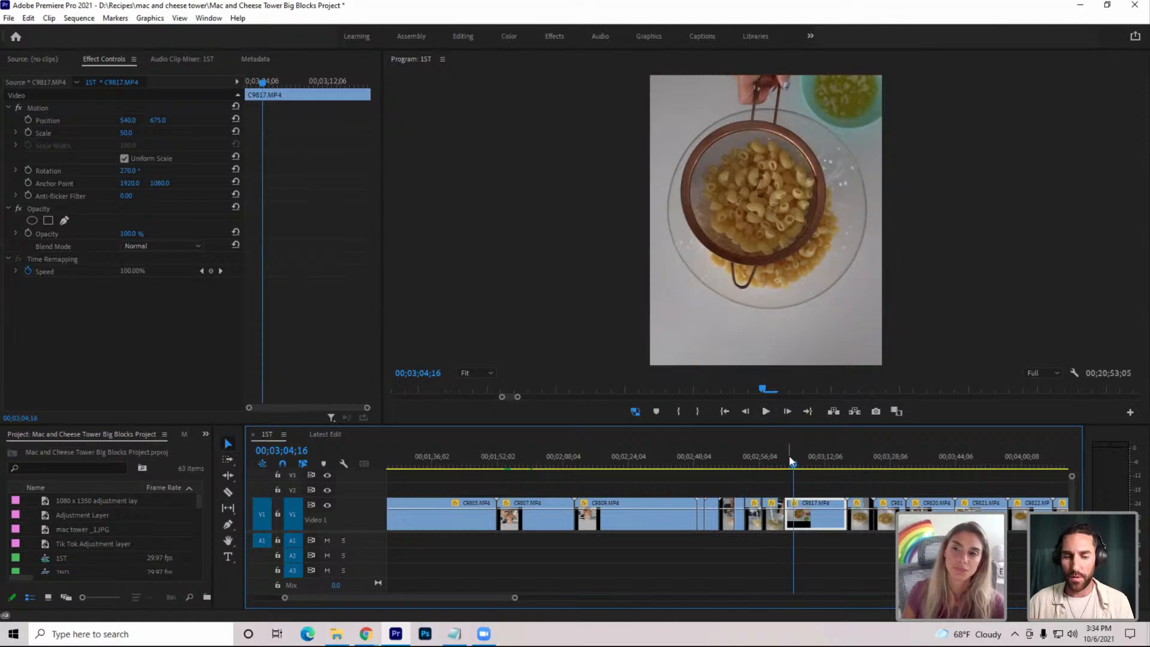
{"action": "left_click_drag", "start_coordinate": [789, 457], "coordinate": [799, 457]}
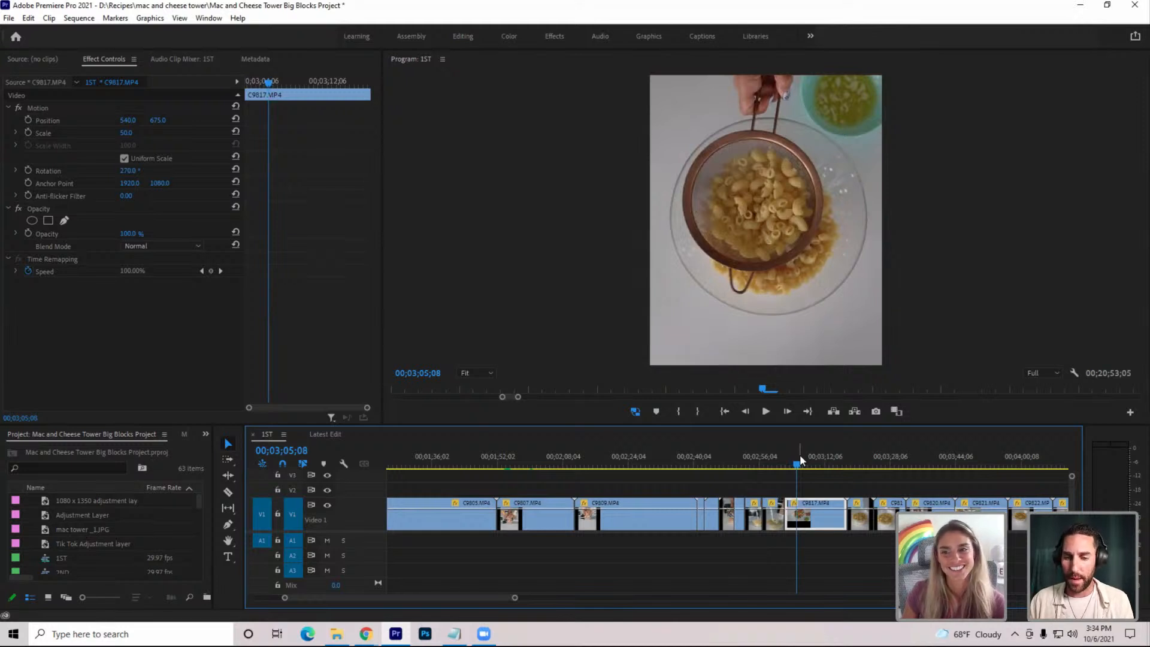
{"action": "left_click_drag", "start_coordinate": [800, 460], "coordinate": [808, 467]}
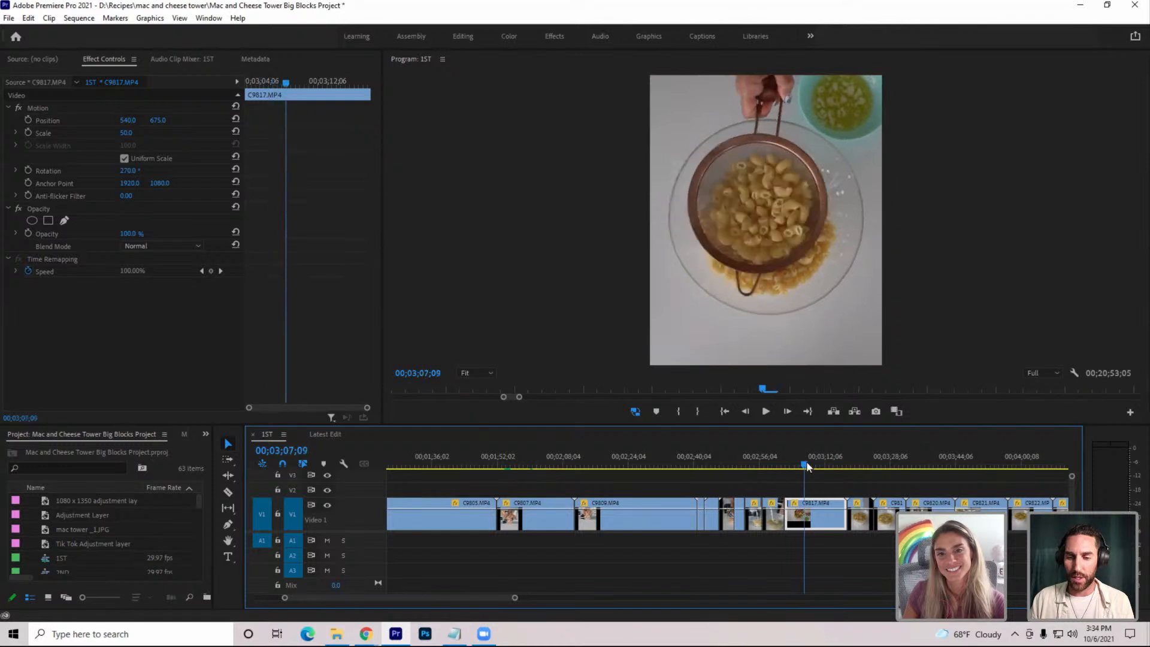
{"action": "key", "text": "ctrl+r"}
{"action": "type", "text": "25"}
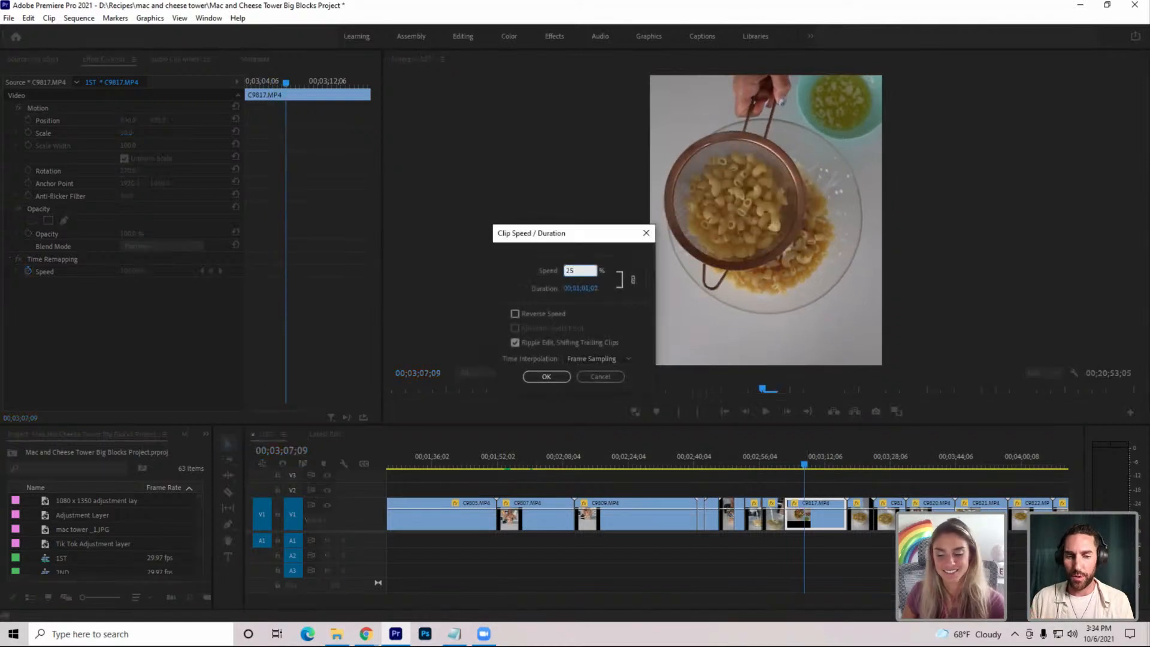
{"action": "key", "text": "Return"}
Check the source properties of clip C9817.MP4 and play a moment of the slowed shot
{"action": "right_click", "coordinate": [821, 505]}
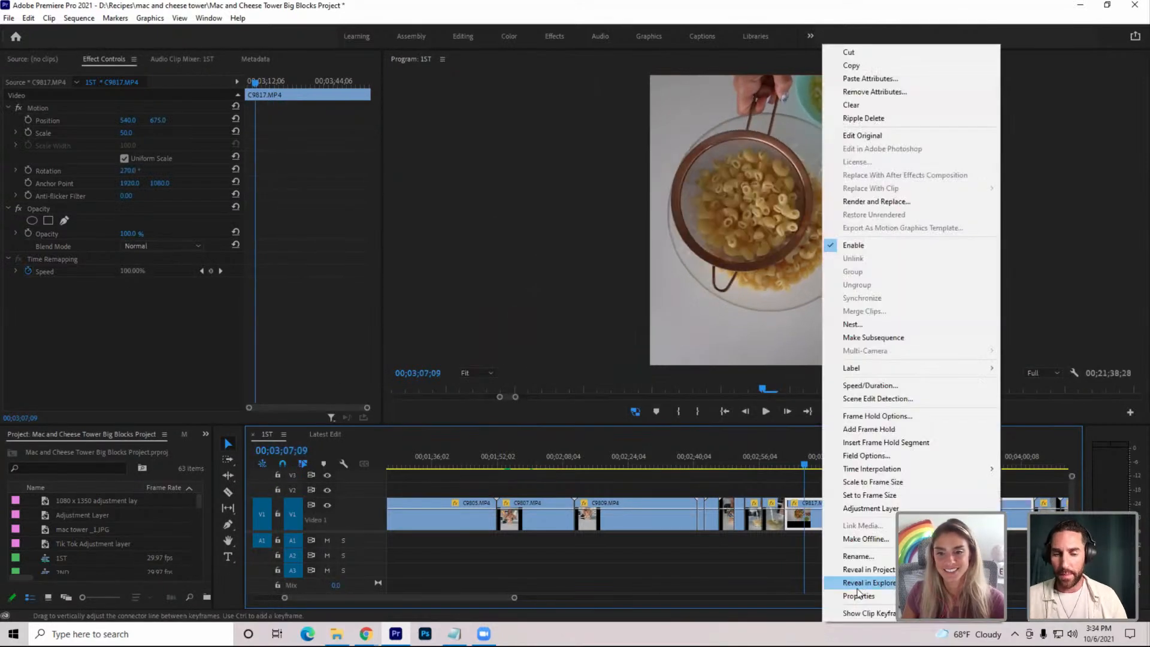
{"action": "left_click", "coordinate": [859, 596]}
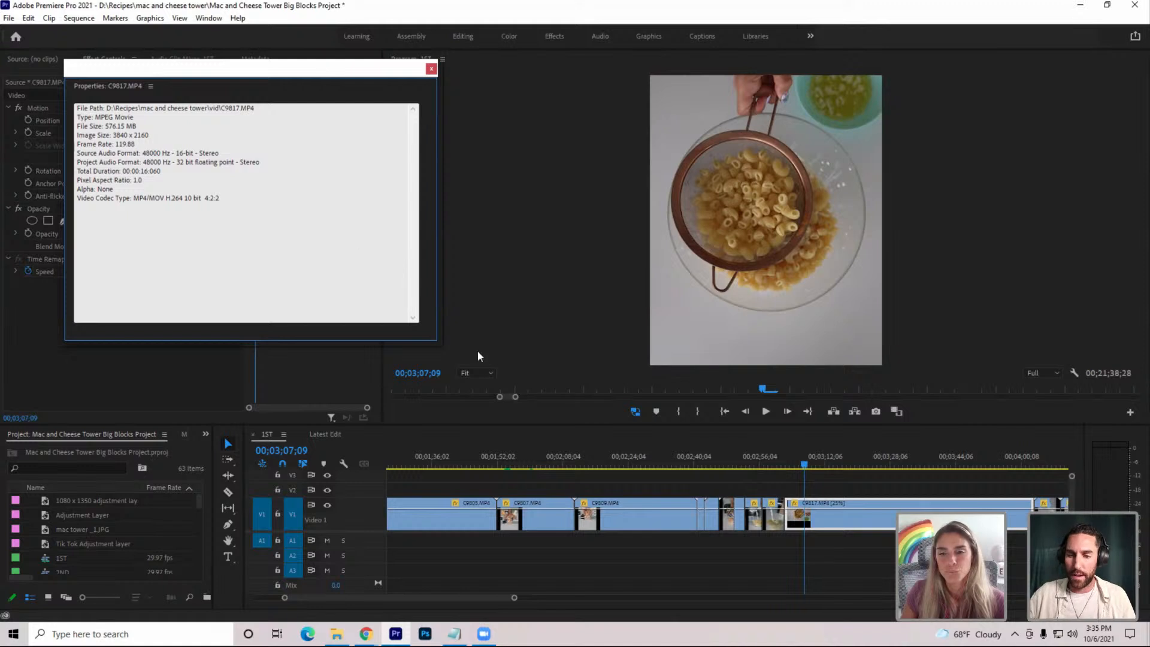
{"action": "left_click", "coordinate": [431, 69]}
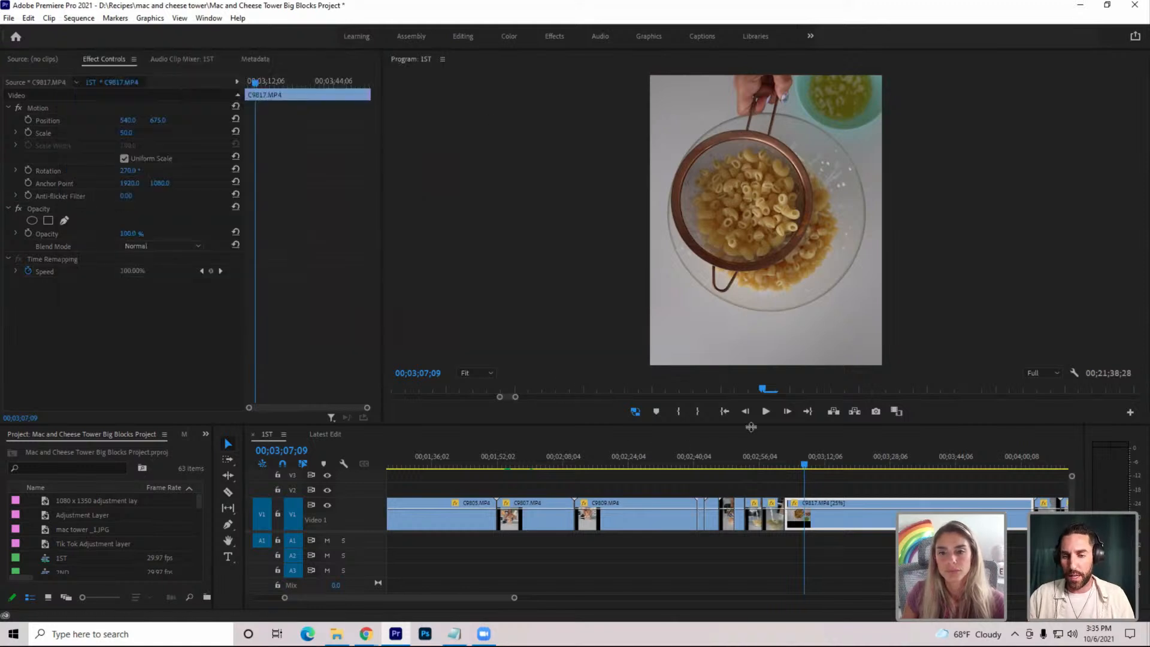
{"action": "left_click", "coordinate": [765, 411]}
{"action": "key", "text": "space"}
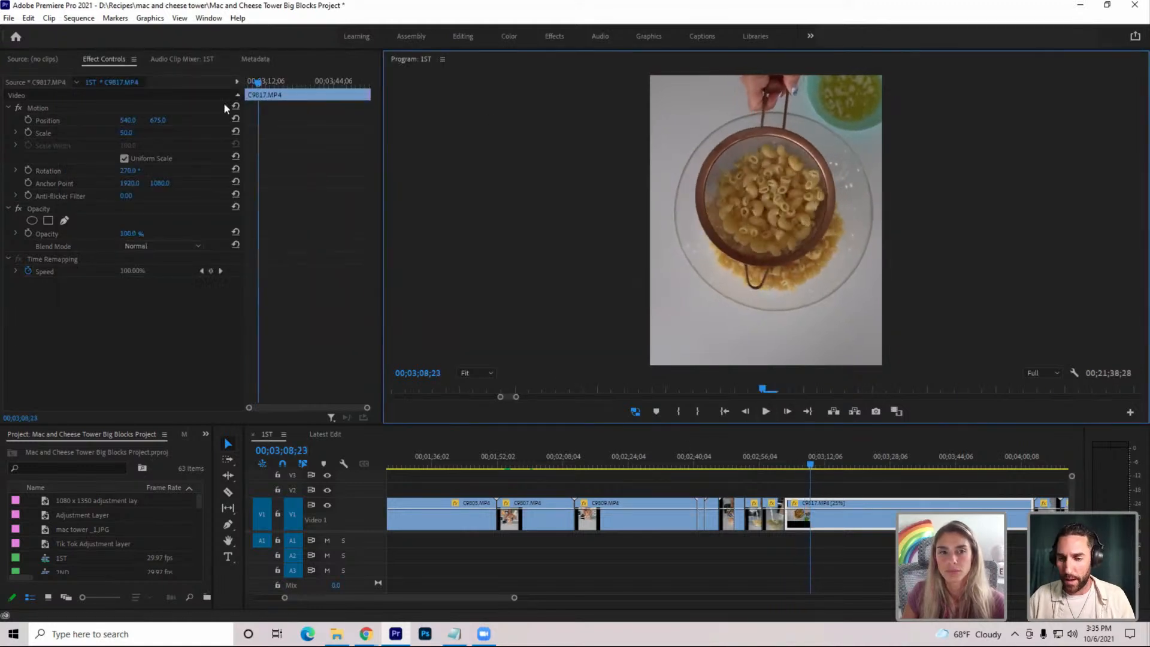
Reset the scale of clip C9817.MP4 to 100, set its vertical position to 798, and play the close-up
{"action": "left_click", "coordinate": [236, 133]}
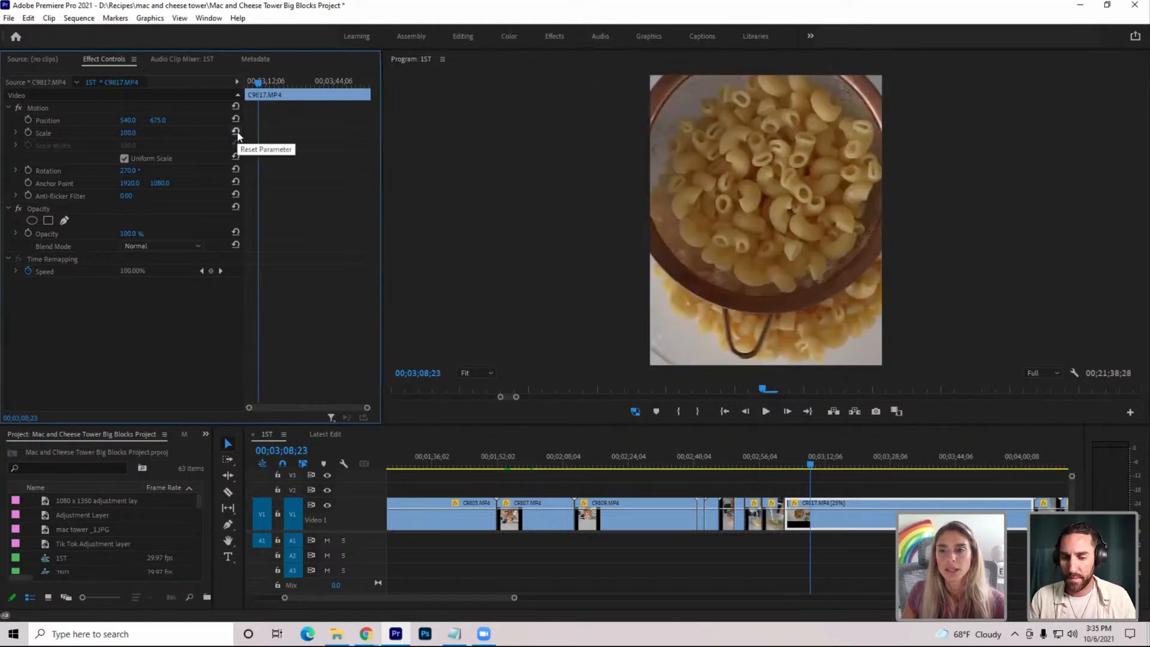
{"action": "left_click_drag", "start_coordinate": [158, 119], "coordinate": [217, 195]}
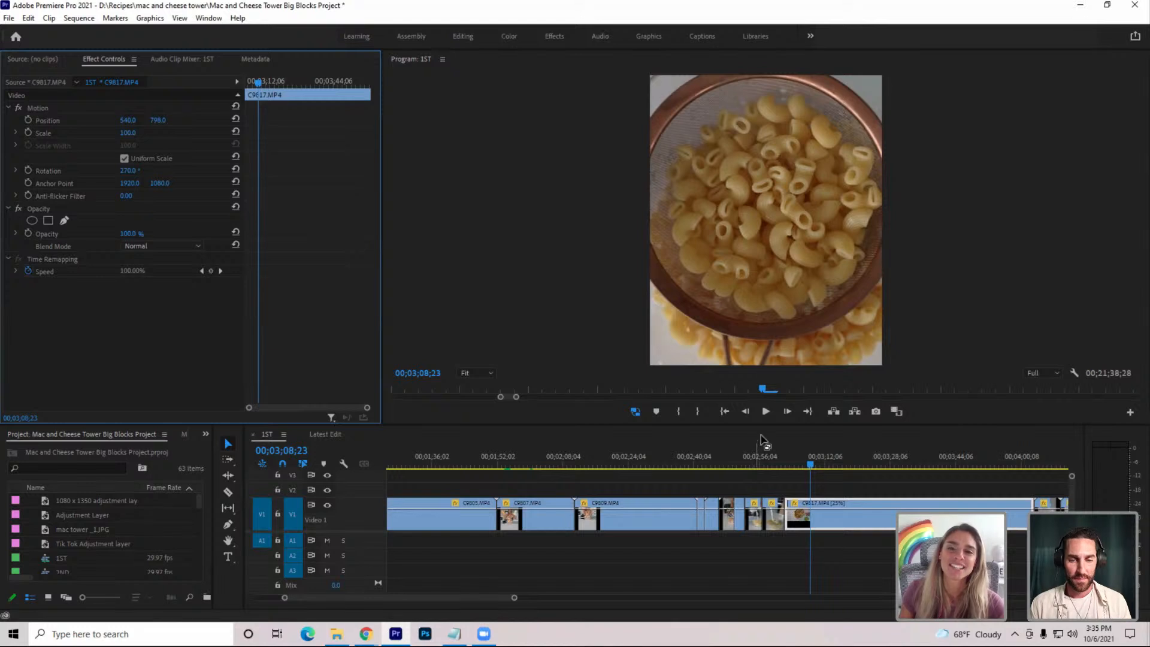
{"action": "left_click", "coordinate": [765, 415]}
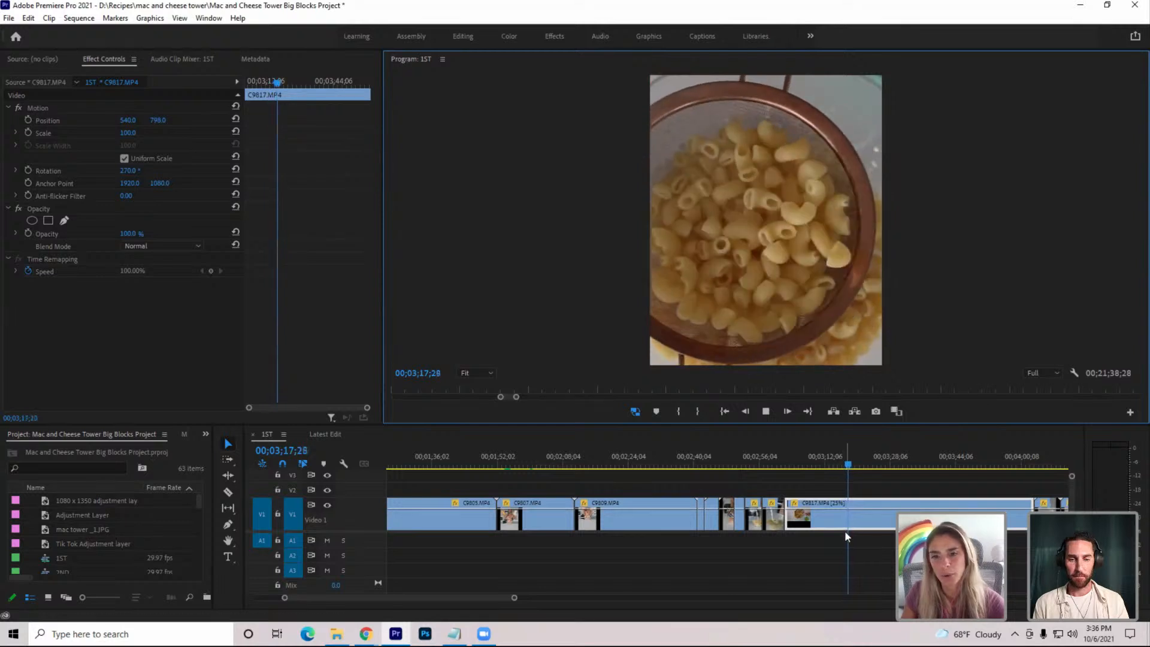
{"action": "key", "text": "space"}
Review the frame rate and image size in the properties of clip C9817.MP4 again
{"action": "right_click", "coordinate": [838, 515]}
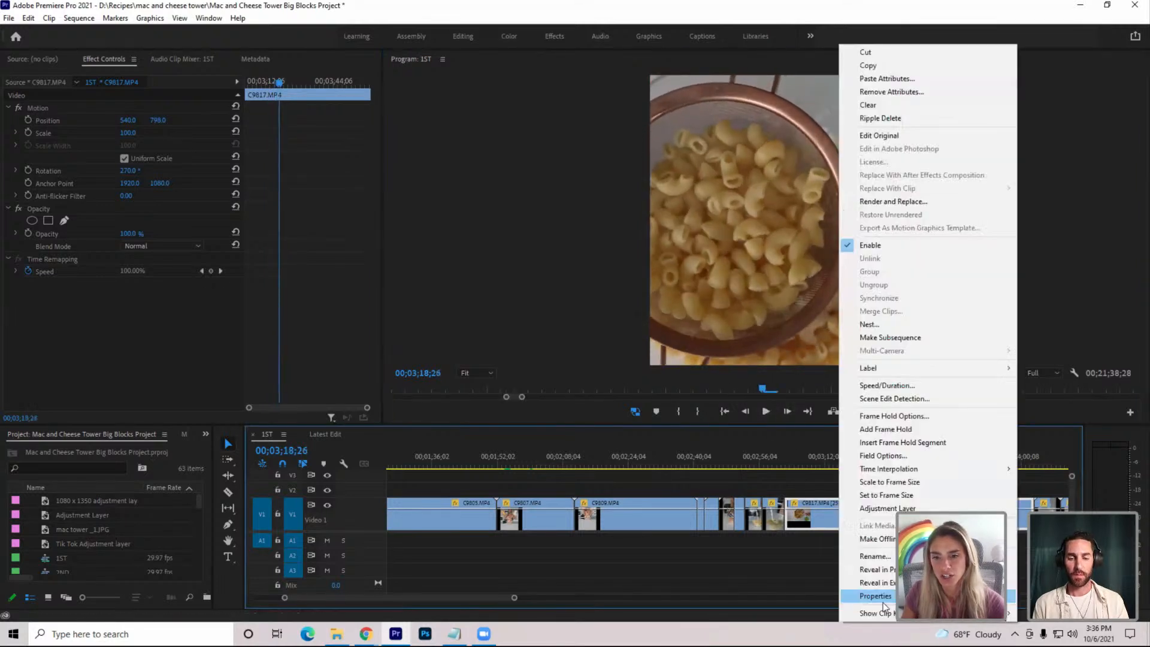
{"action": "left_click", "coordinate": [883, 603]}
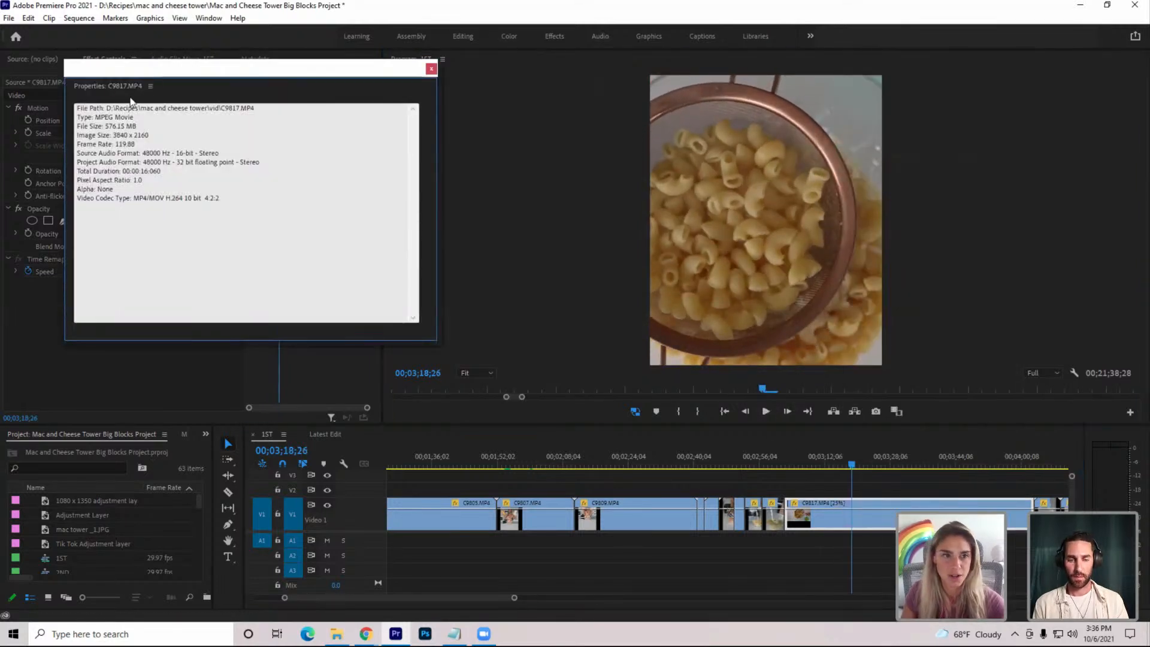
{"action": "left_click", "coordinate": [431, 69]}
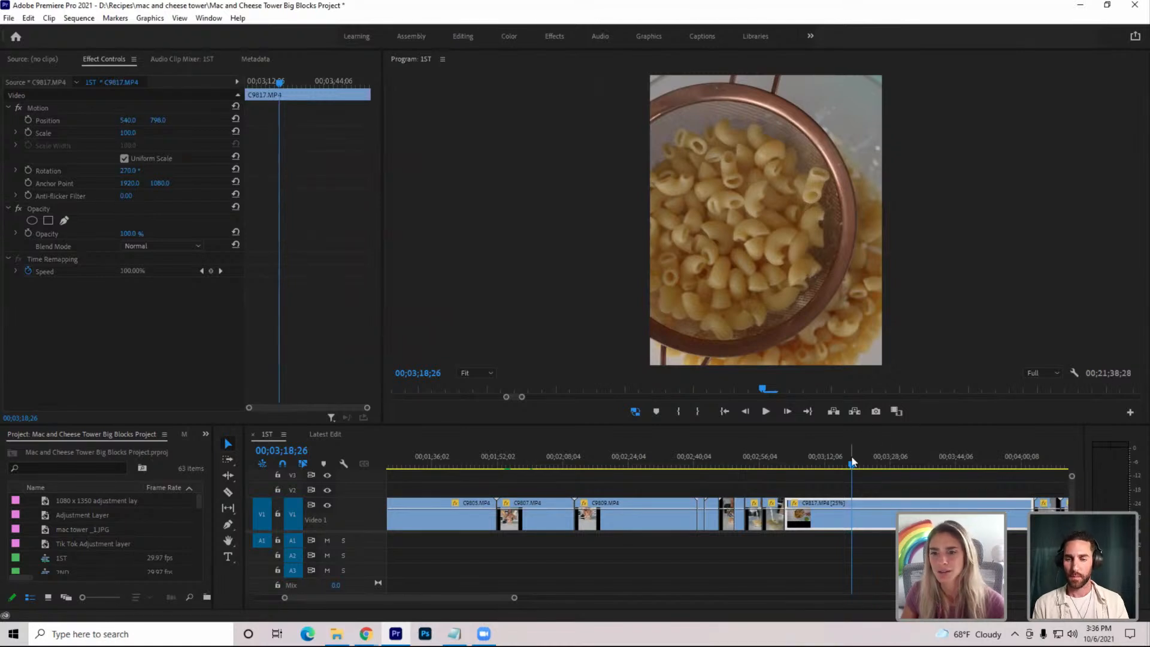
Scrub on through the strainer close-up and ripple-delete clip C9817.MP4 from the sequence
{"action": "left_click_drag", "start_coordinate": [852, 462], "coordinate": [869, 464]}
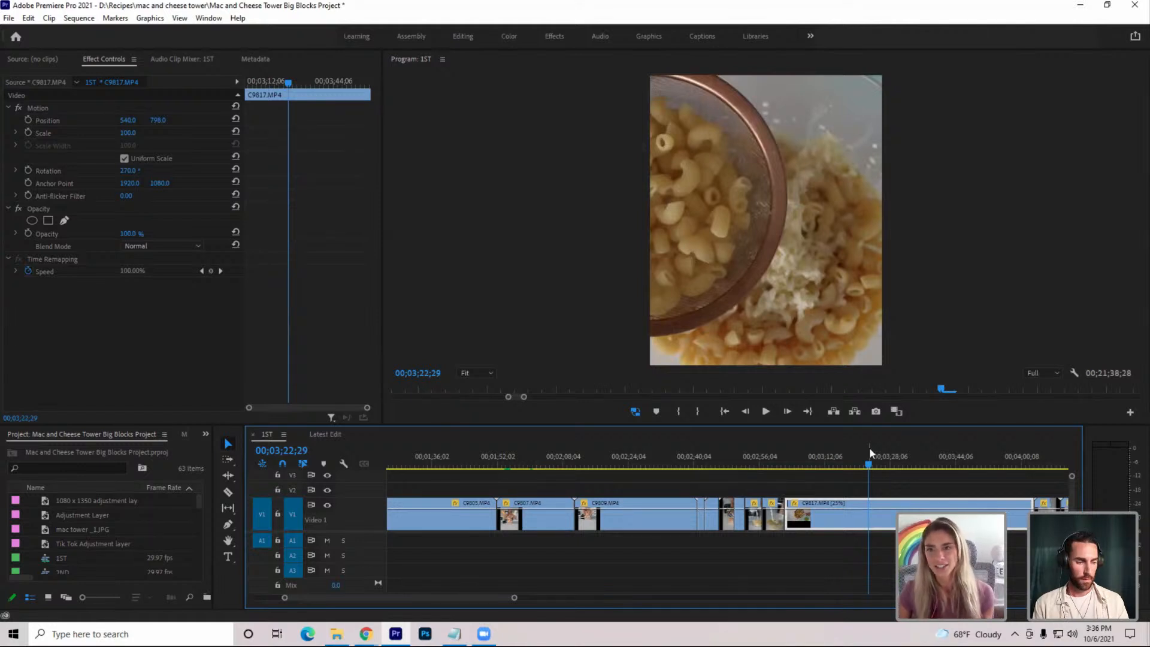
{"action": "left_click", "coordinate": [871, 450]}
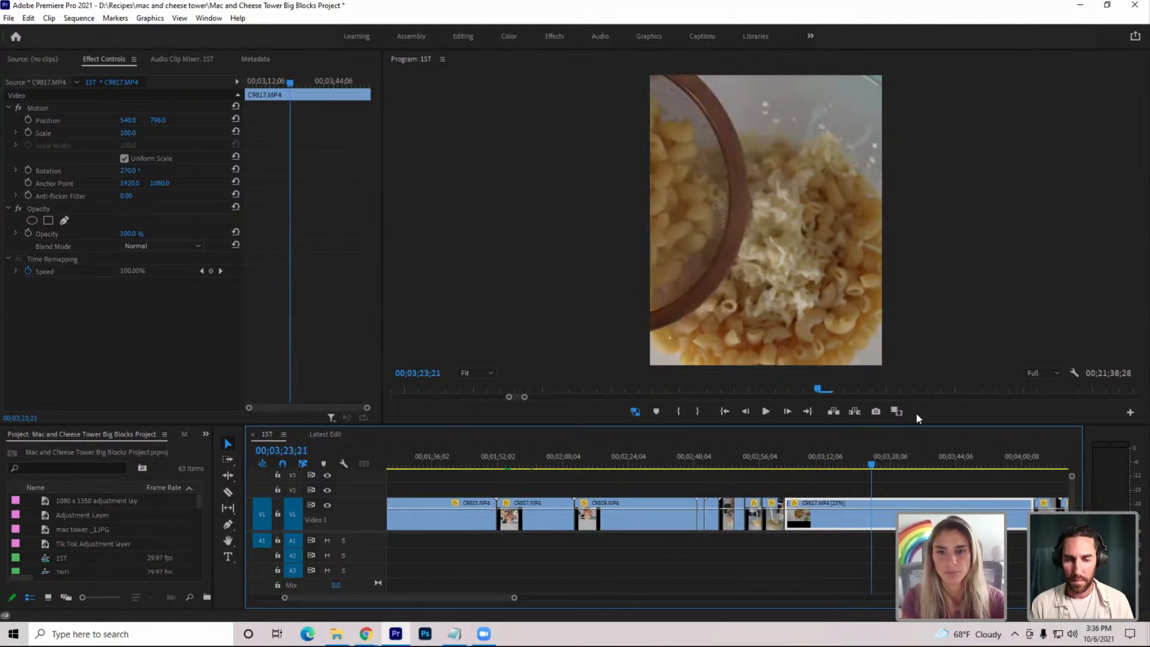
{"action": "key", "text": "ctrl+z"}
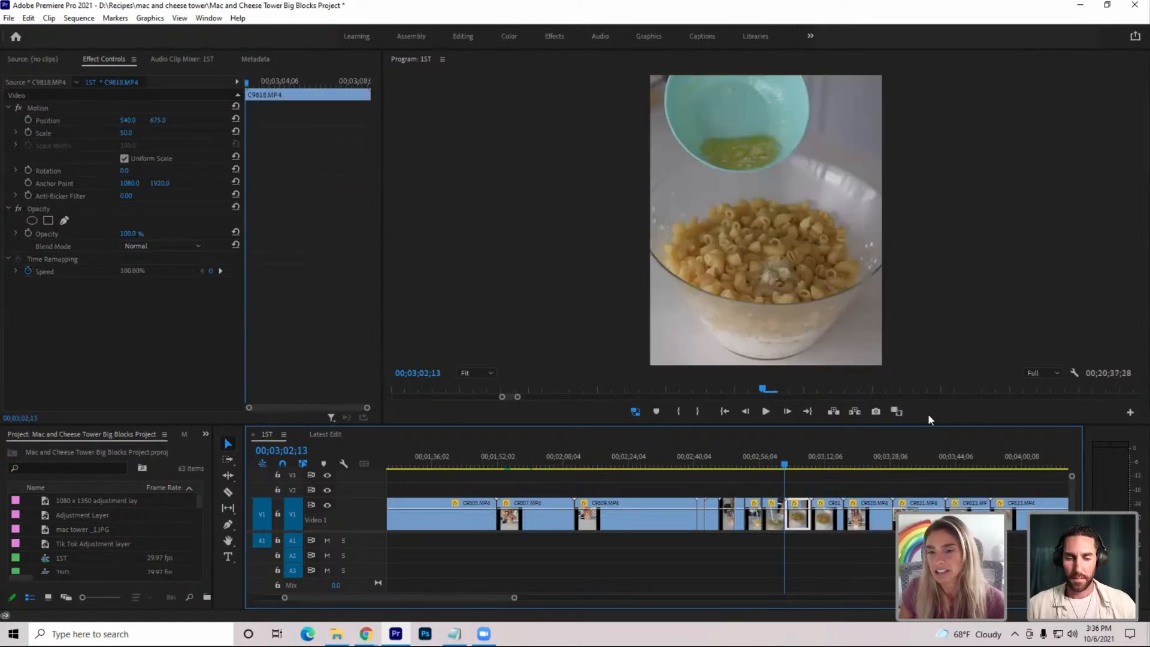
Play the butter pour in clip C9818.MP4 and ripple-trim the clip's start to 00;03;03;24
{"action": "left_click", "coordinate": [766, 411]}
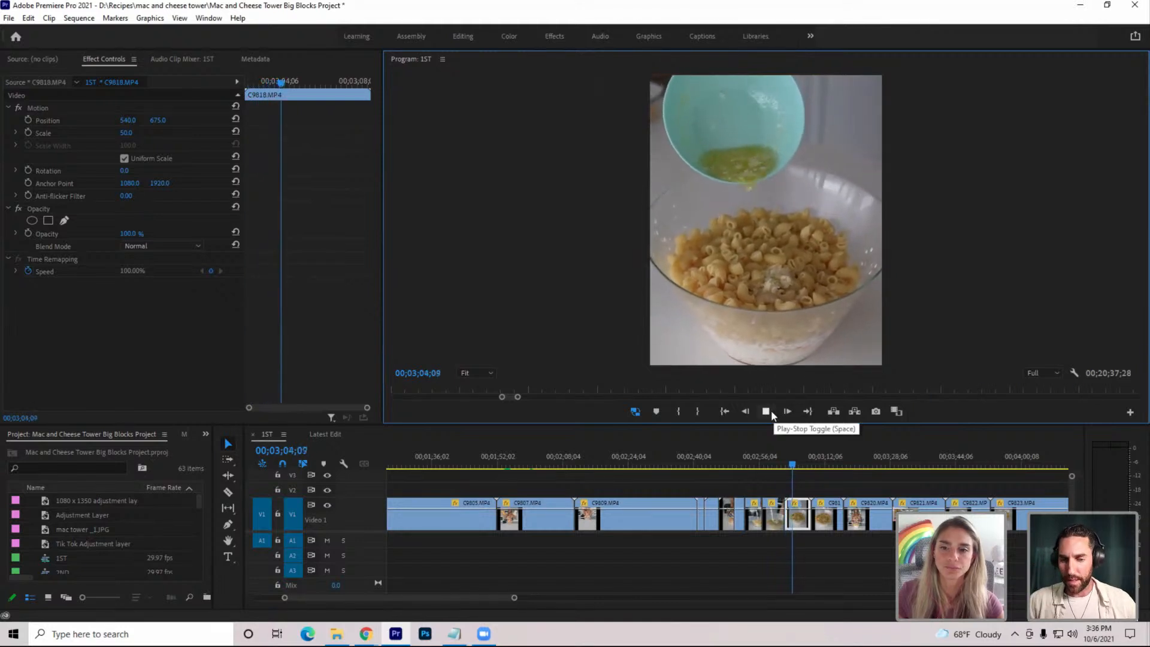
{"action": "left_click", "coordinate": [768, 411]}
{"action": "left_click_drag", "start_coordinate": [797, 464], "coordinate": [793, 463]}
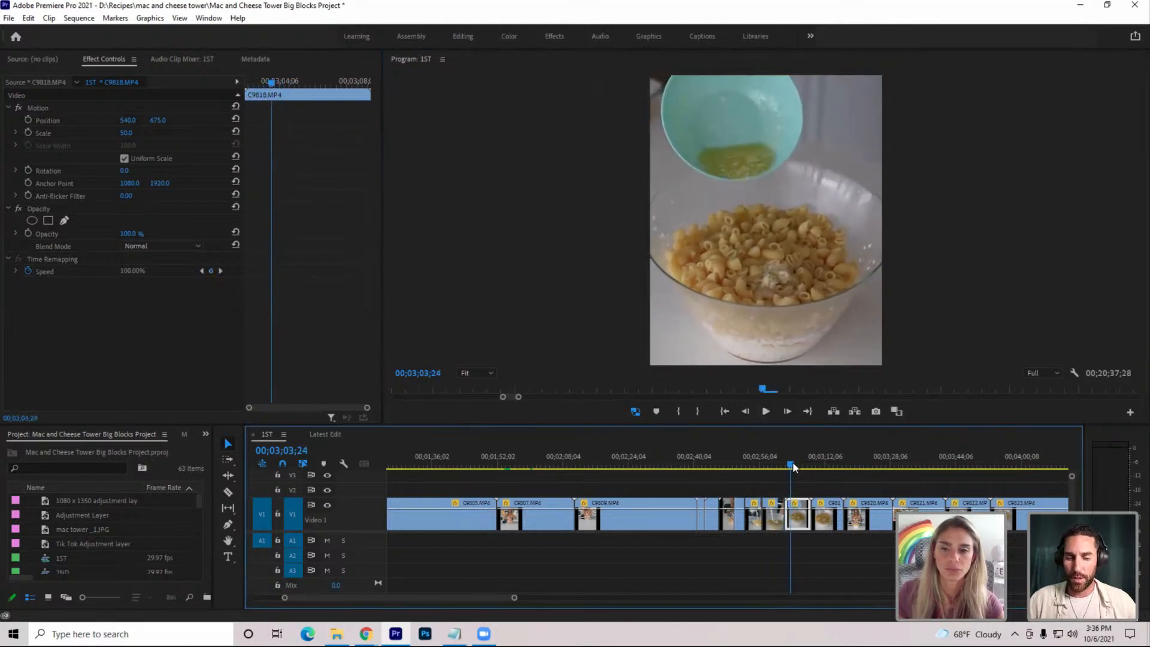
{"action": "key", "text": "q"}
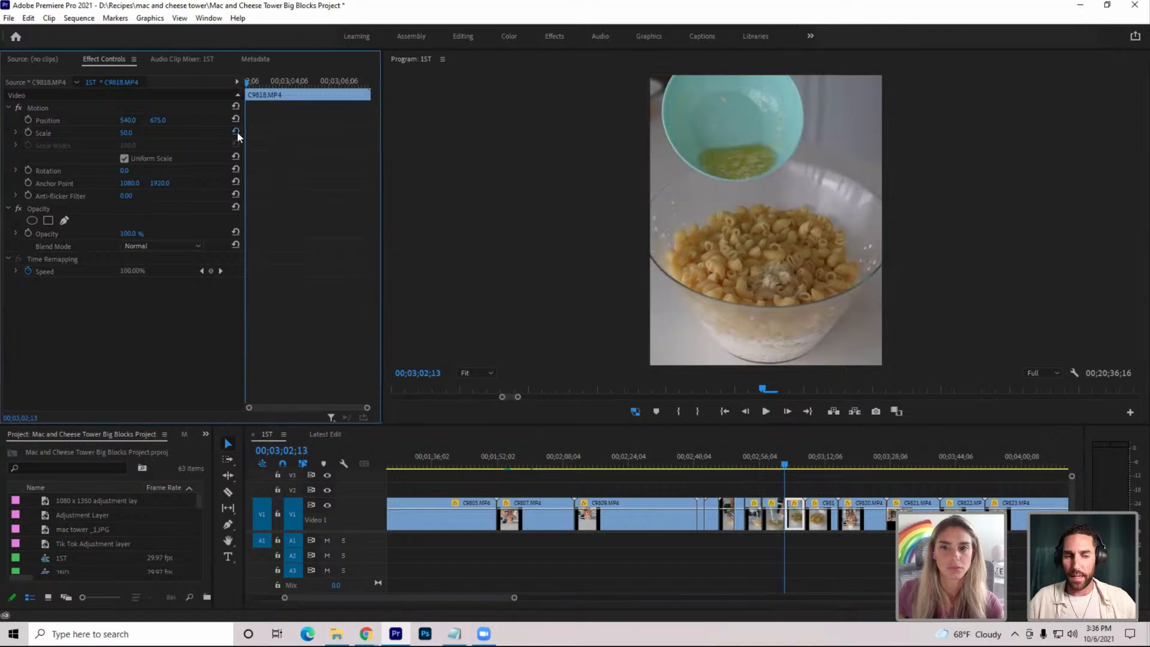
Reset the scale of clip C9818.MP4 to 100 and start position and scale keyframes at its first frame
{"action": "left_click", "coordinate": [236, 131]}
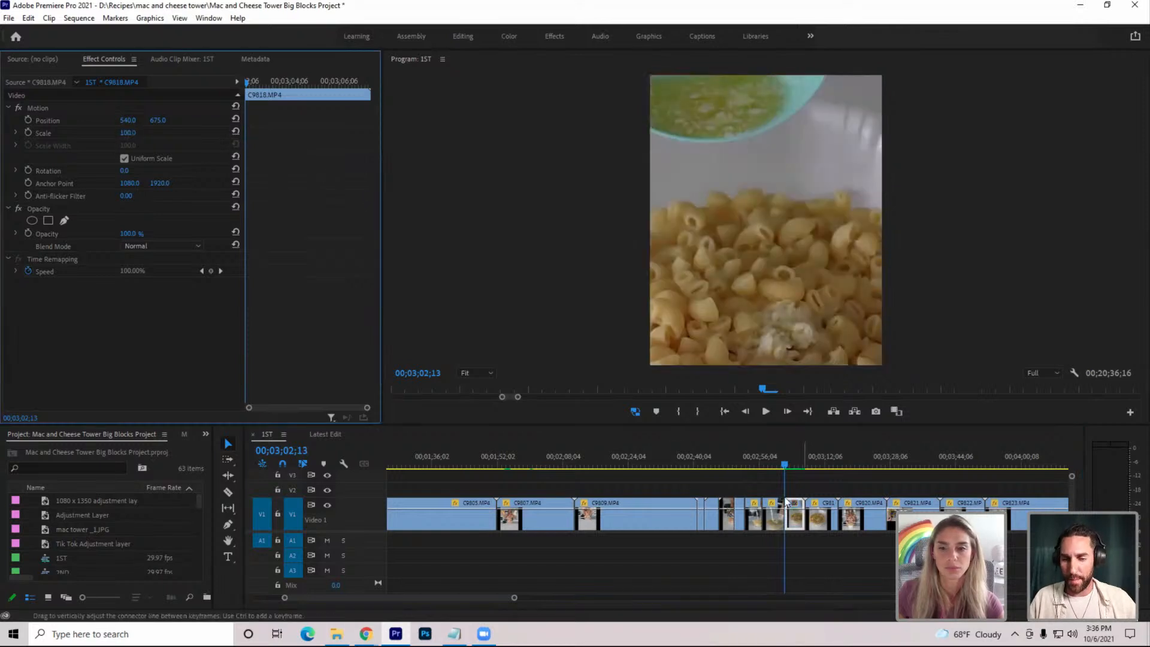
{"action": "left_click", "coordinate": [802, 526]}
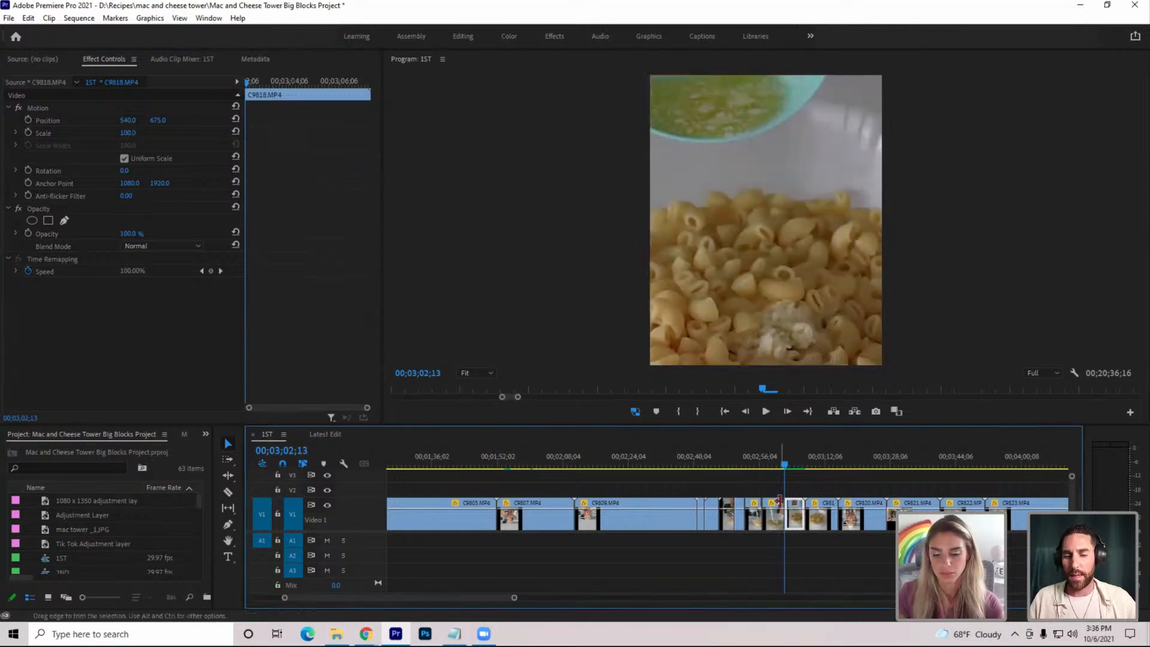
{"action": "key", "text": "equal"}
{"action": "key", "text": "equal"}
{"action": "key", "text": "equal"}
{"action": "key", "text": "equal"}
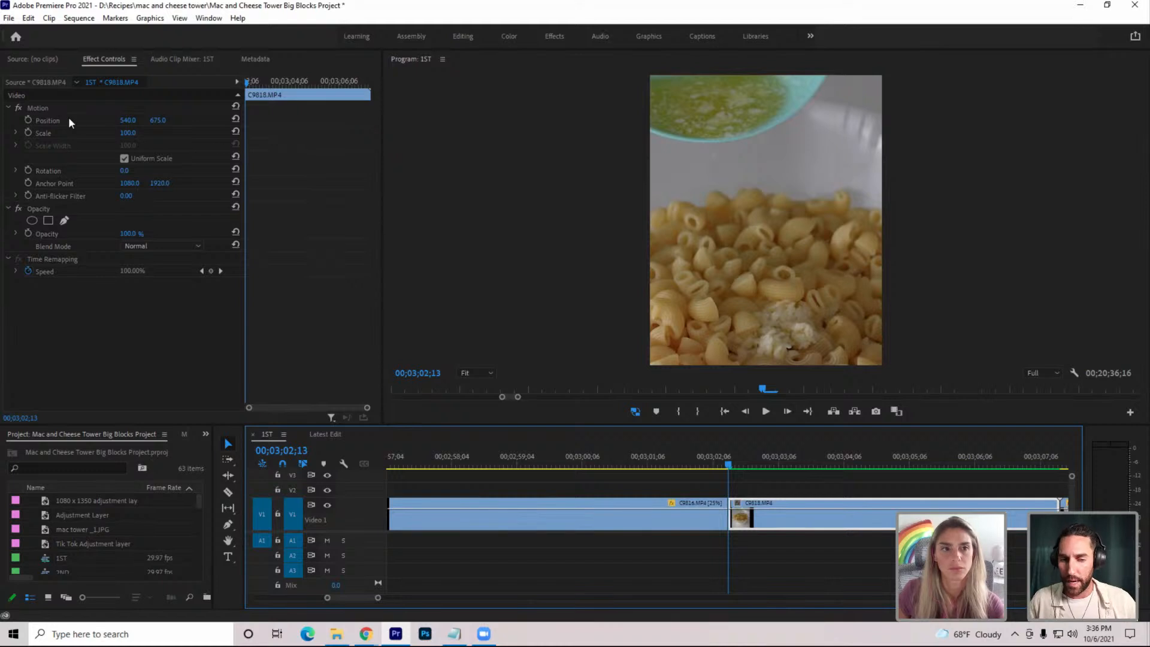
{"action": "left_click", "coordinate": [31, 120]}
{"action": "left_click", "coordinate": [30, 130]}
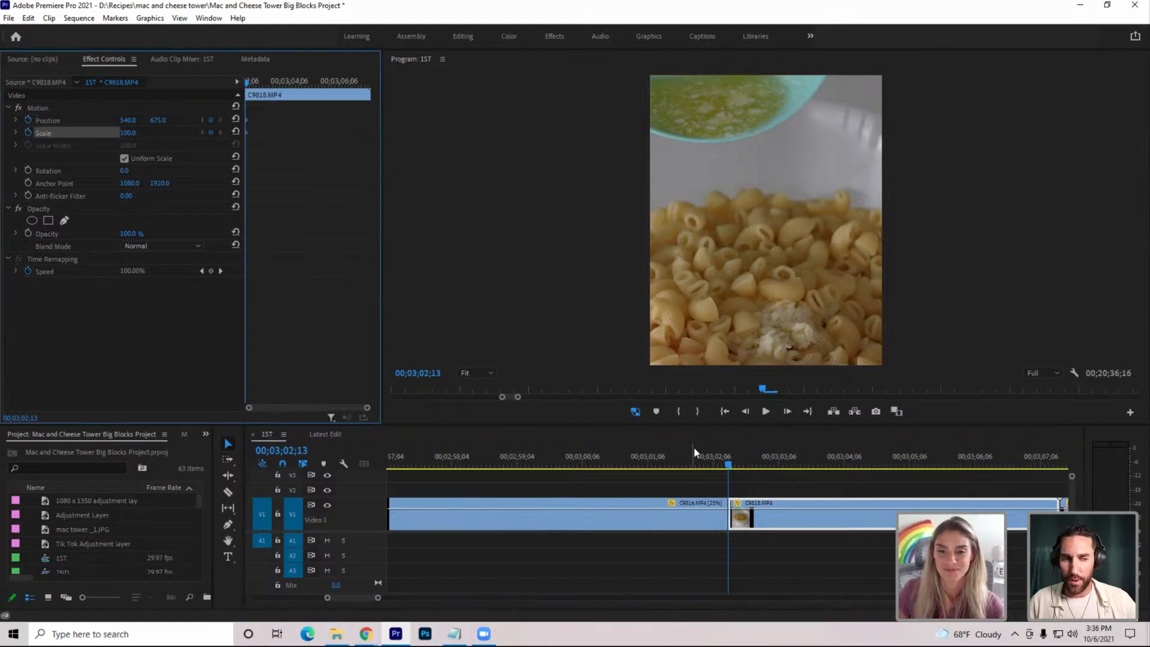
Keyframe the scale of clip C9818.MP4 at 73 at 00;03;04;07 and shift the picture upward in the frame
{"action": "left_click_drag", "start_coordinate": [694, 455], "coordinate": [846, 470]}
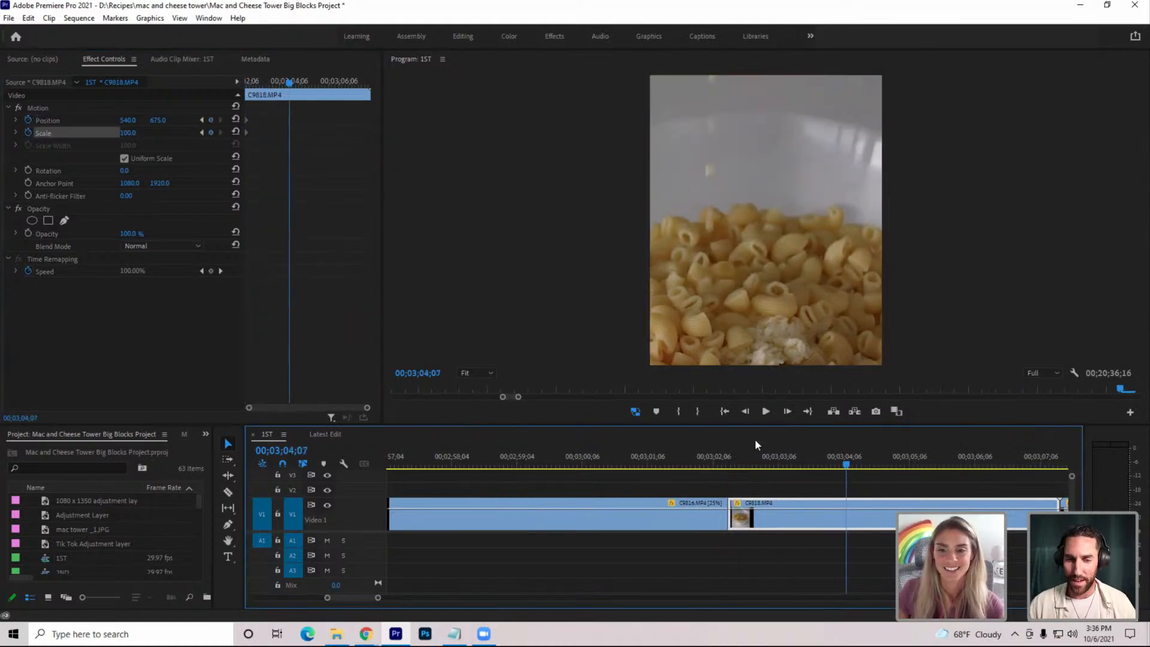
{"action": "left_click", "coordinate": [136, 133]}
{"action": "mouse_move", "coordinate": [132, 131]}
{"action": "left_mouse_down"}
{"action": "mouse_move", "coordinate": [104, 131]}
{"action": "mouse_move", "coordinate": [116, 131]}
{"action": "left_mouse_up"}
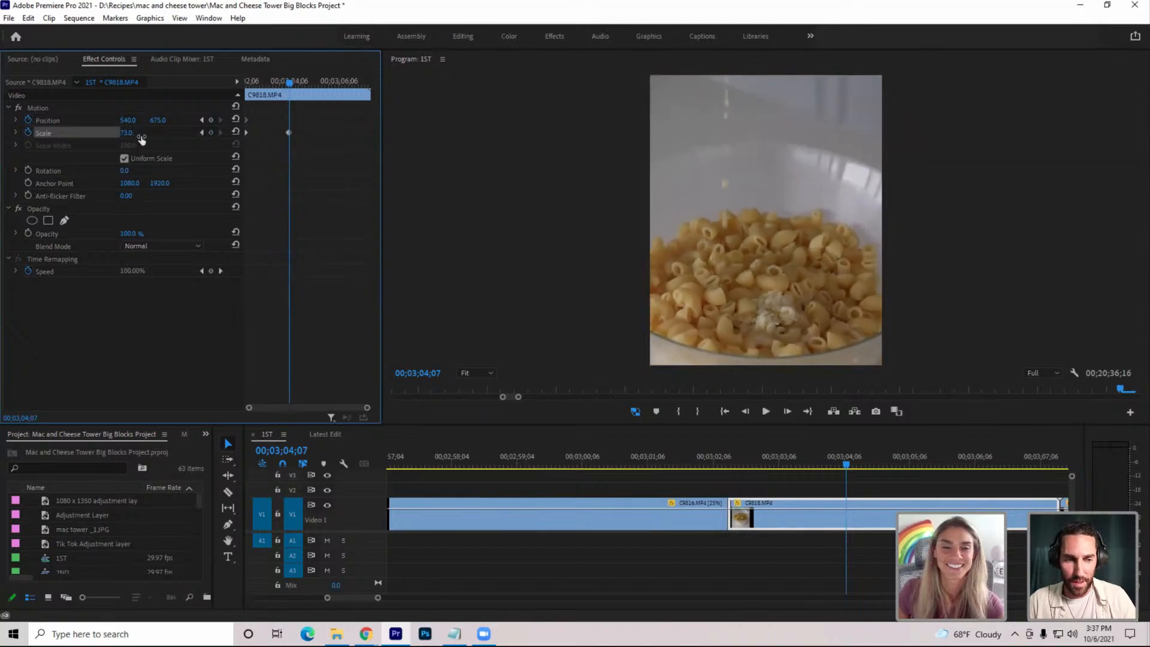
{"action": "left_click", "coordinate": [48, 107]}
{"action": "left_click_drag", "start_coordinate": [742, 257], "coordinate": [740, 195]}
Ripple-trim the end of clip C9818.MP4 to 00;03;03;17 and the end of C9819.MP4 to shortly after the egg lands in the bowl
{"action": "left_click_drag", "start_coordinate": [832, 466], "coordinate": [956, 469]}
{"action": "key", "text": "w"}
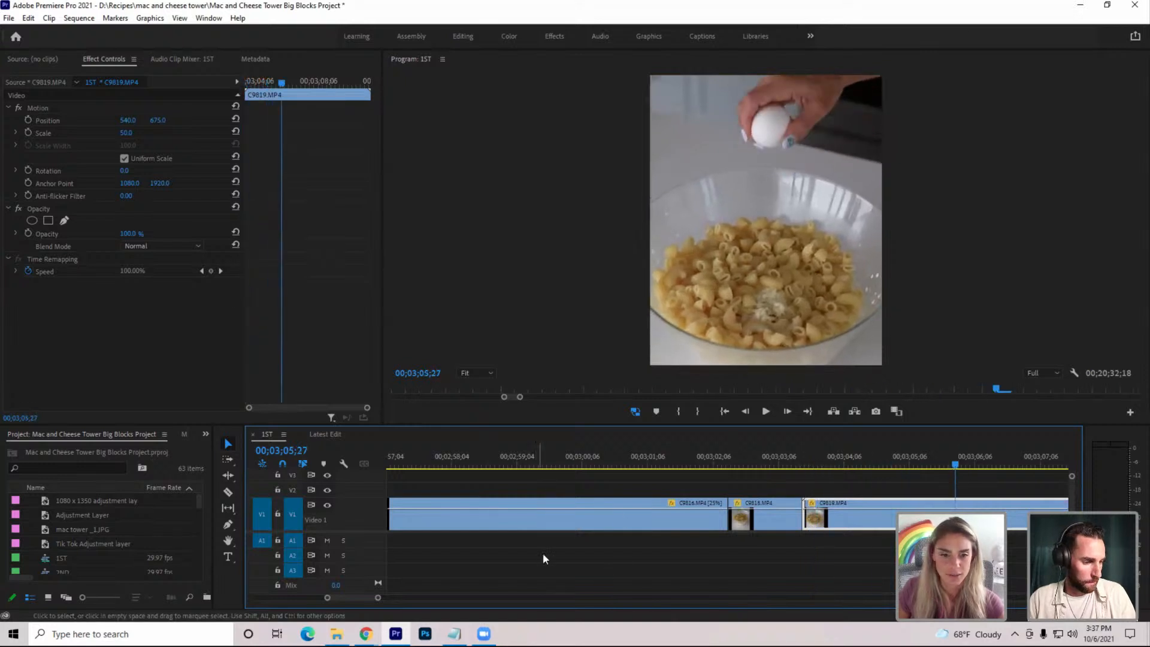
{"action": "key", "text": "space"}
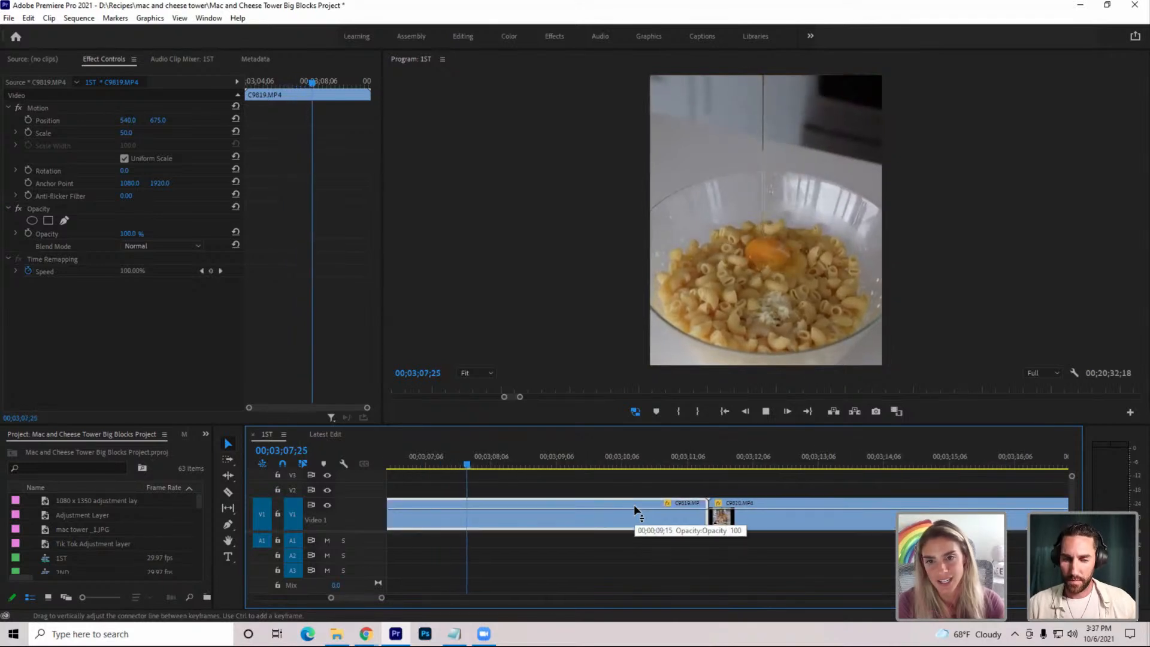
{"action": "key", "text": "j"}
{"action": "key", "text": "w"}
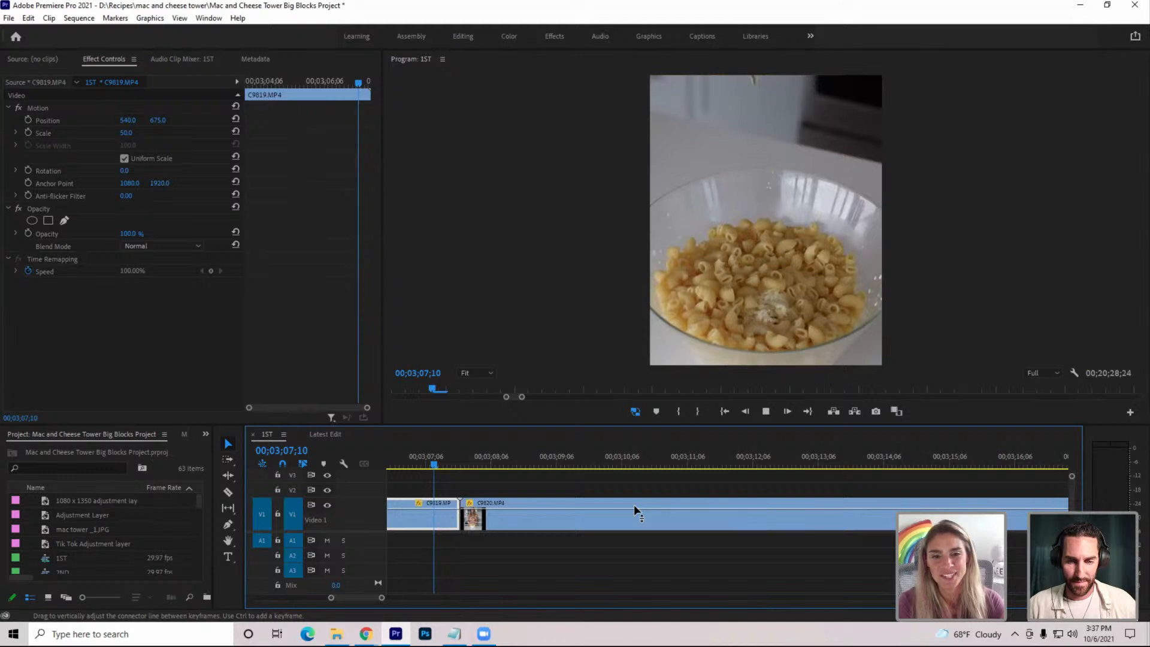
Slow the egg clip C9819.MP4 to 25% speed and play it from its start
{"action": "key", "text": "Up"}
{"action": "key", "text": "ctrl+r"}
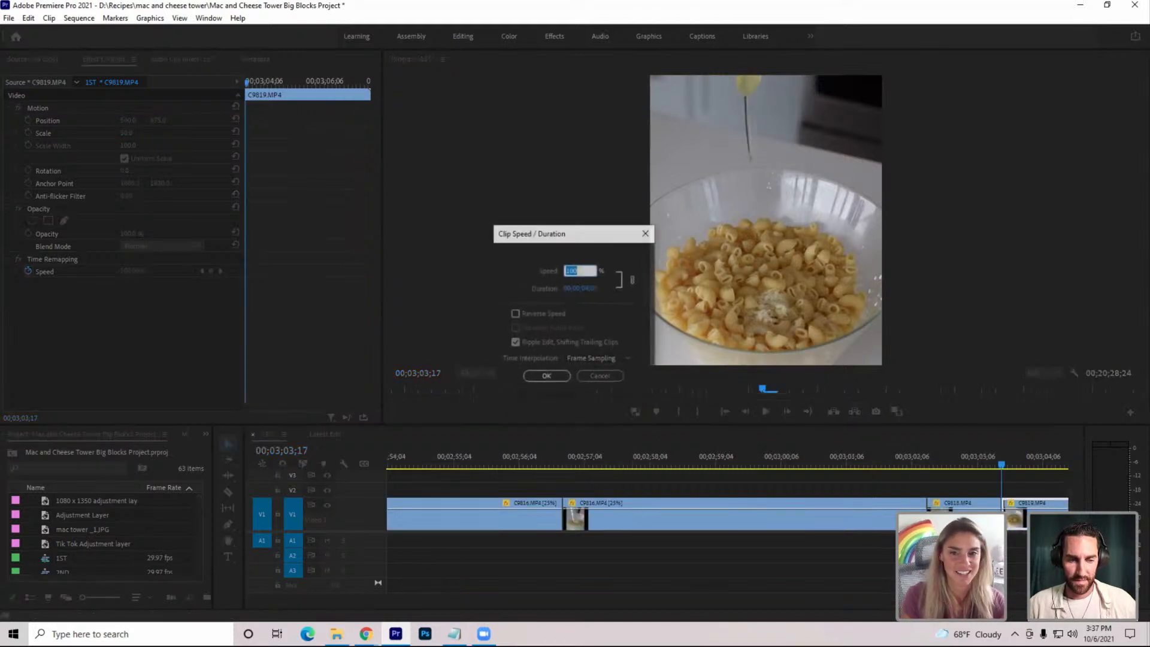
{"action": "type", "text": "25"}
{"action": "key", "text": "Return"}
{"action": "key", "text": "space"}
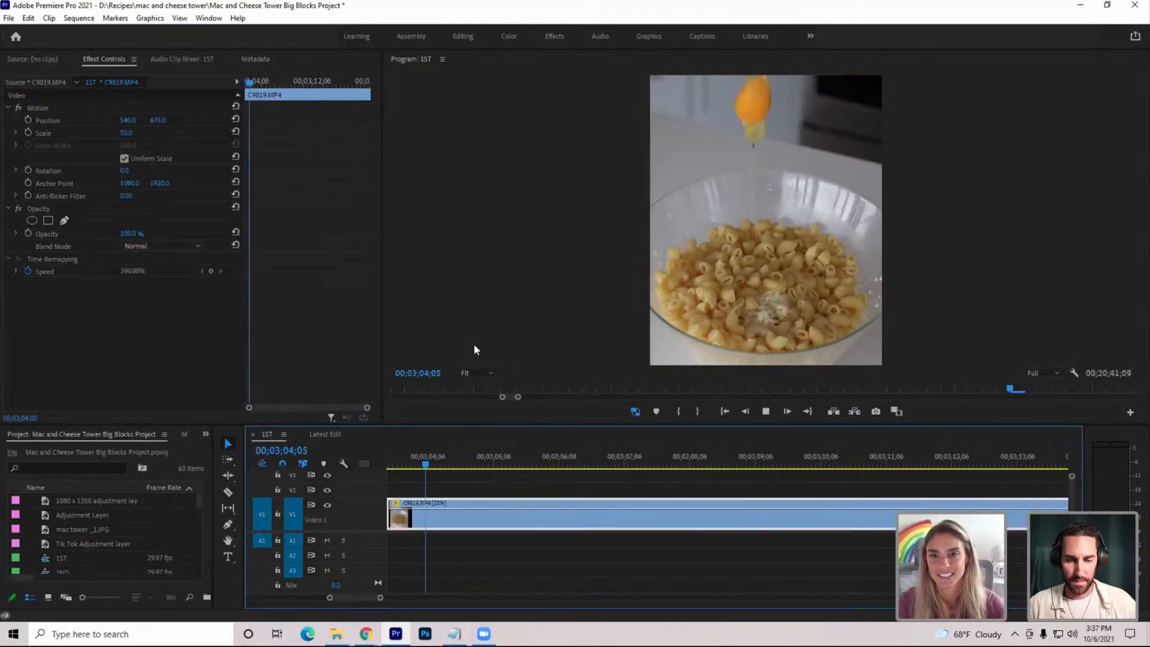
Split the slowed clip C9819.MP4 at 00;03;05;13, review the remainder, and ripple-delete it
{"action": "key", "text": "space"}
{"action": "key", "text": "ctrl+k"}
{"action": "key", "text": "space"}
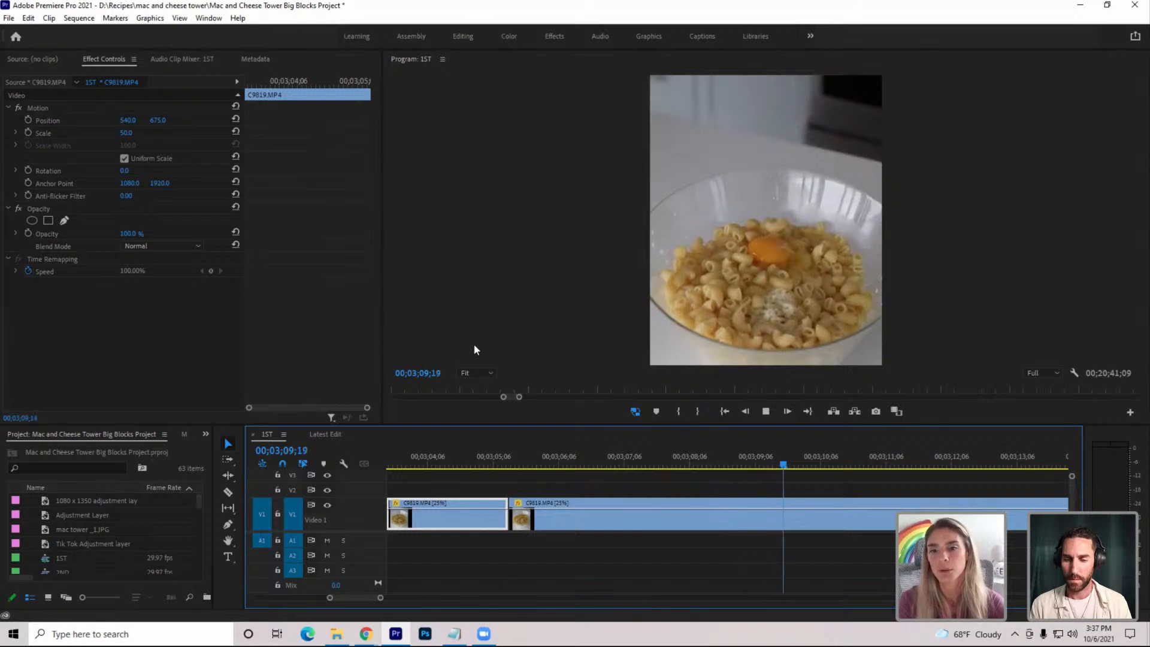
{"action": "key", "text": "space"}
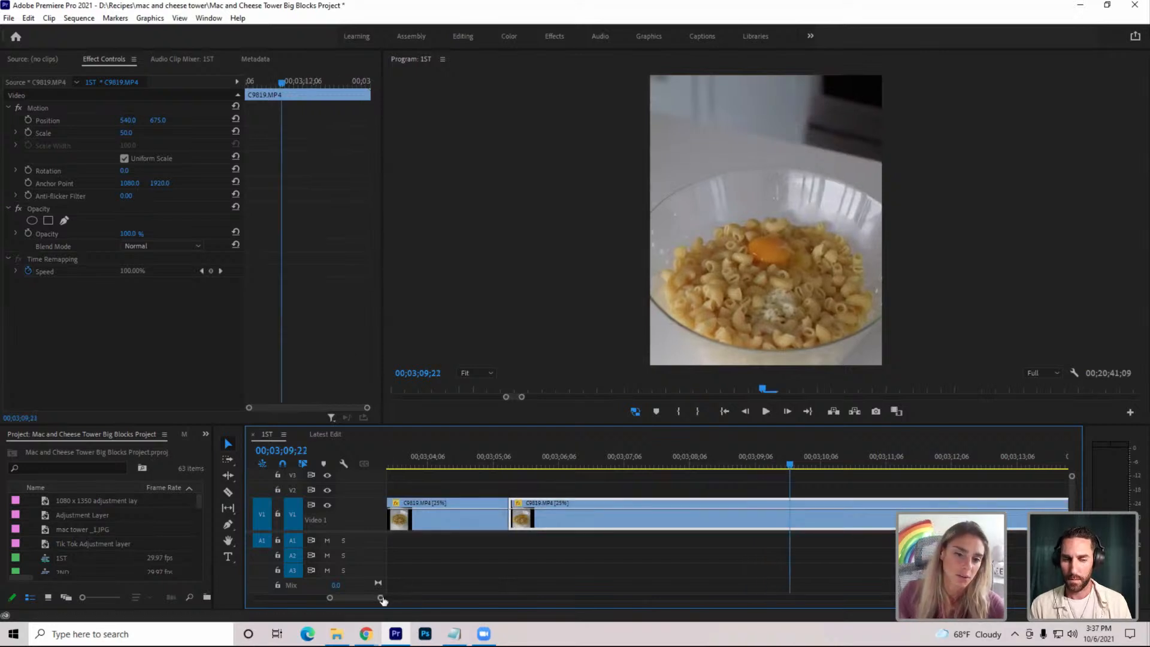
{"action": "left_click_drag", "start_coordinate": [381, 597], "coordinate": [424, 598]}
{"action": "left_click_drag", "start_coordinate": [736, 466], "coordinate": [877, 488]}
{"action": "key", "text": "shift+Delete"}
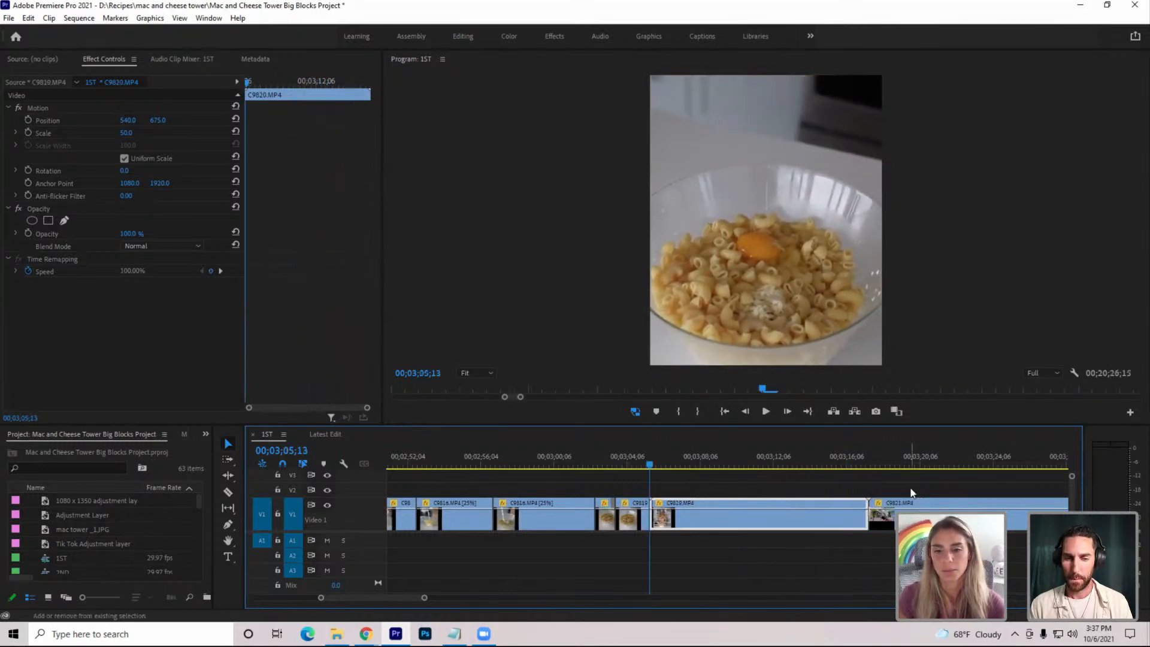
Ripple-trim the start of clip C9820.MP4 to the egg crack at 00;03;11;28 and set its vertical position to 471
{"action": "left_click_drag", "start_coordinate": [669, 460], "coordinate": [760, 489]}
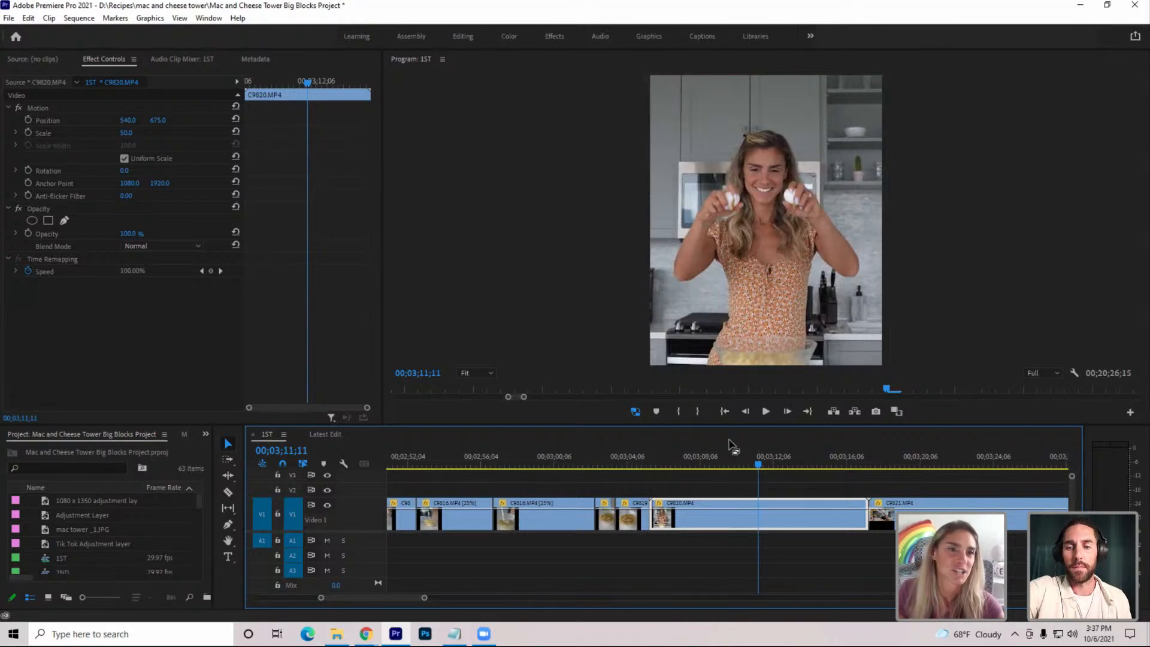
{"action": "left_click_drag", "start_coordinate": [767, 467], "coordinate": [769, 467]}
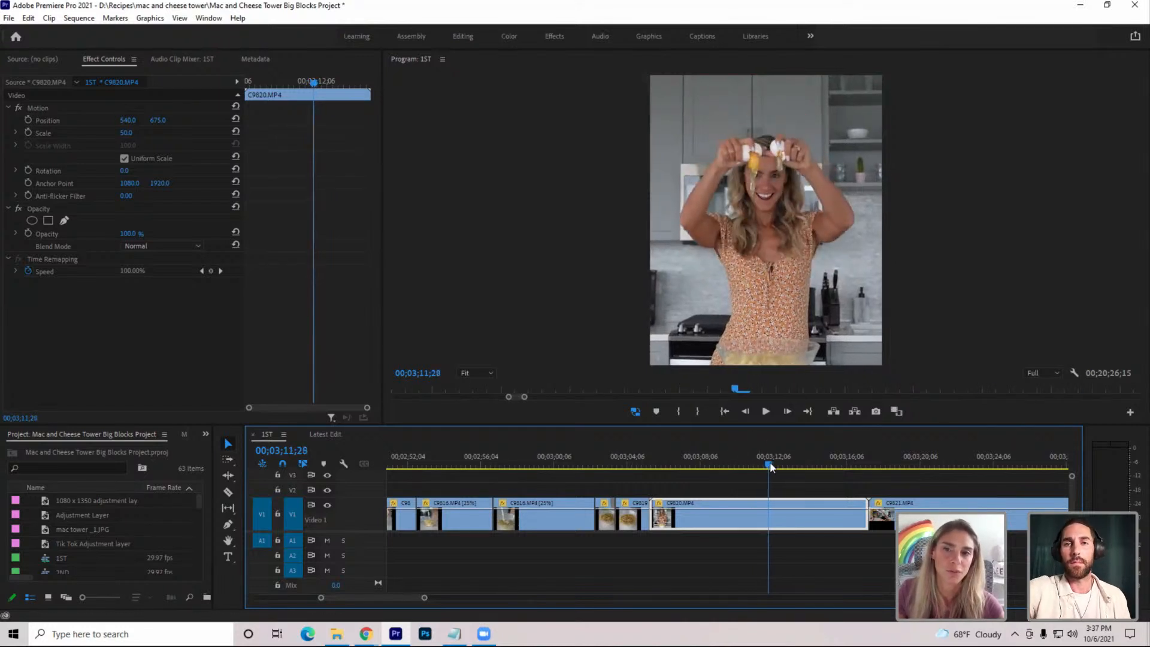
{"action": "key", "text": "q"}
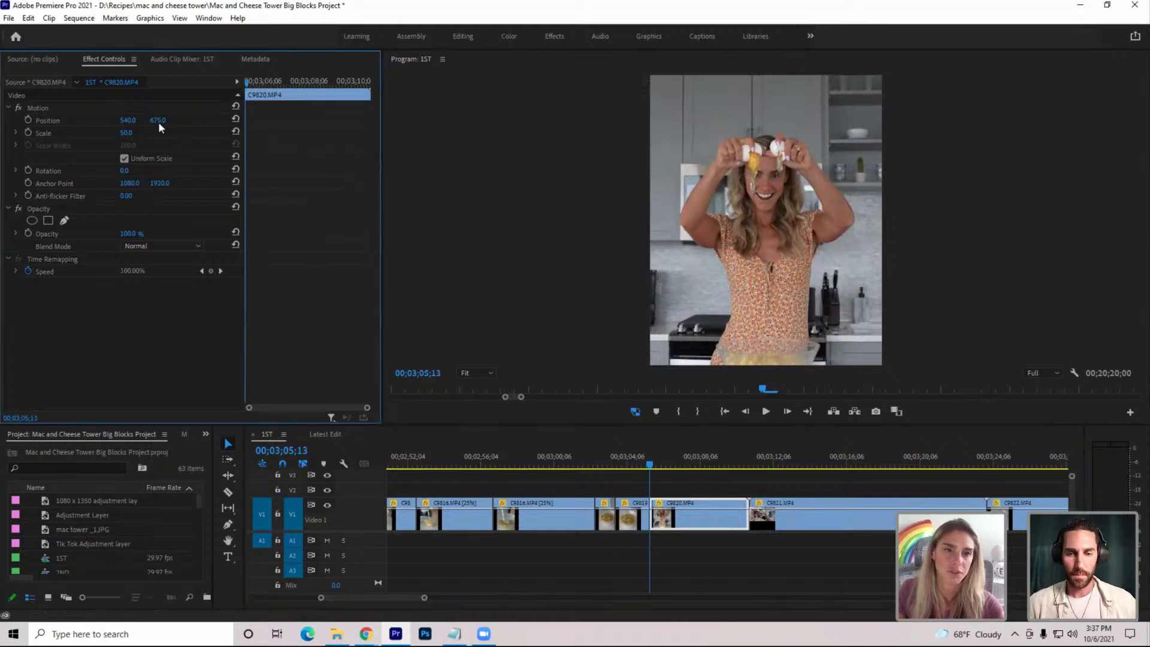
{"action": "left_click_drag", "start_coordinate": [158, 121], "coordinate": [36, 121]}
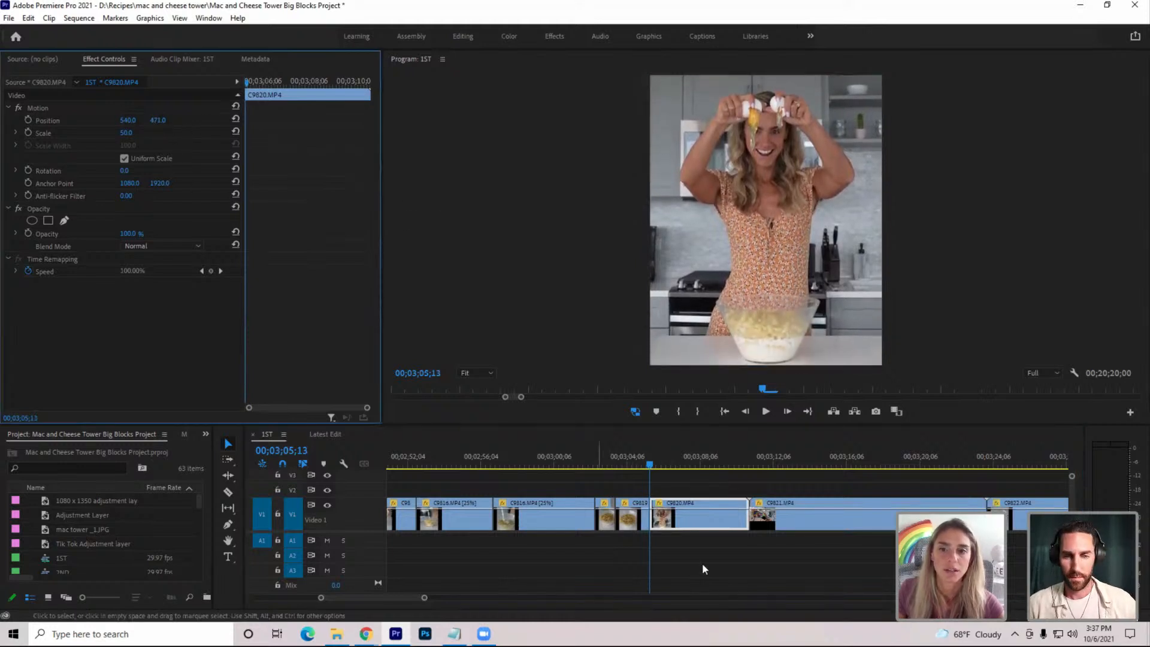
Check the egg drop in clip C9820.MP4 and slow the clip to 25% speed
{"action": "mouse_move", "coordinate": [645, 459]}
{"action": "left_mouse_down"}
{"action": "mouse_move", "coordinate": [719, 497]}
{"action": "mouse_move", "coordinate": [664, 513]}
{"action": "mouse_move", "coordinate": [655, 467]}
{"action": "left_mouse_up"}
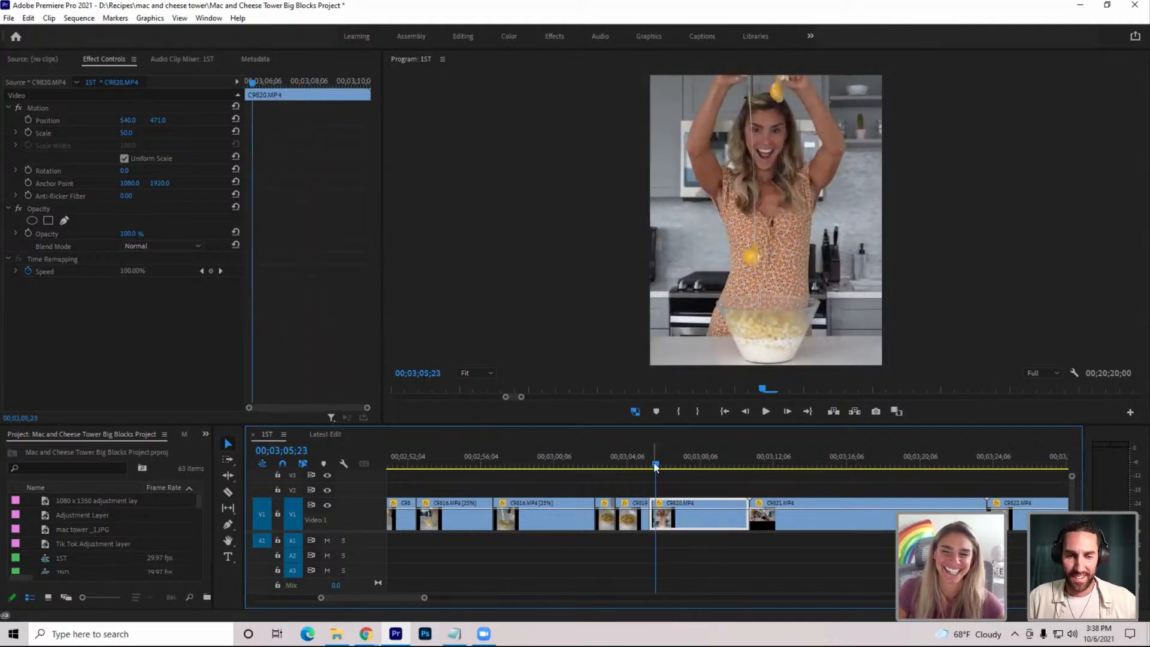
{"action": "key", "text": "ctrl+r"}
{"action": "type", "text": "2"}
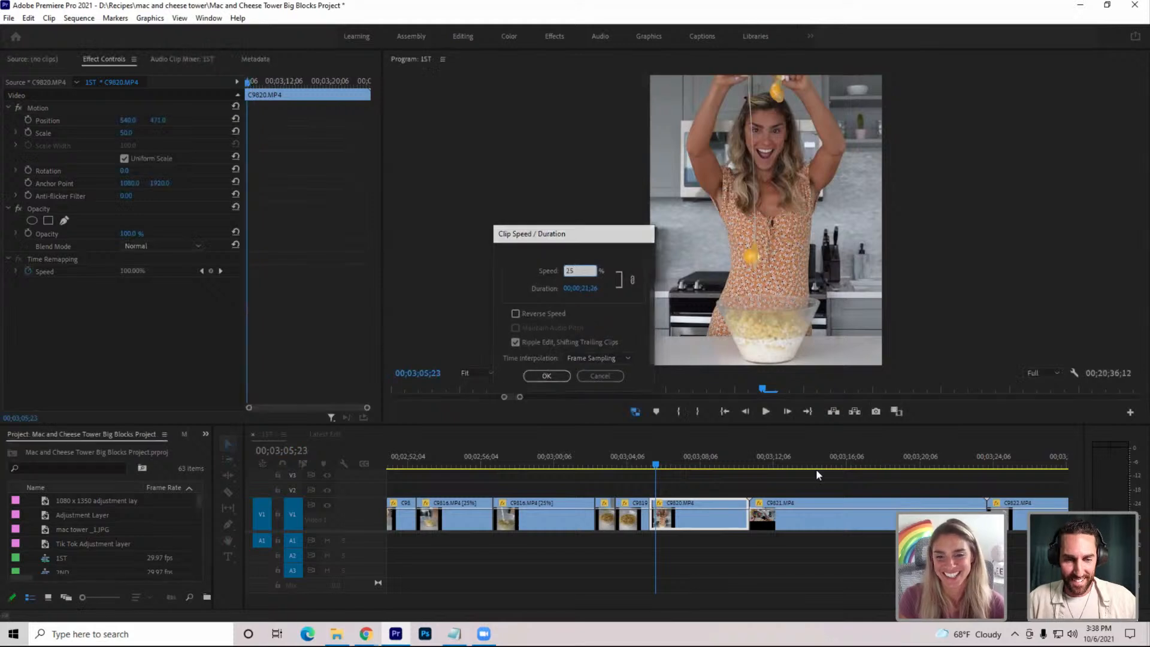
{"action": "key", "text": "Return"}
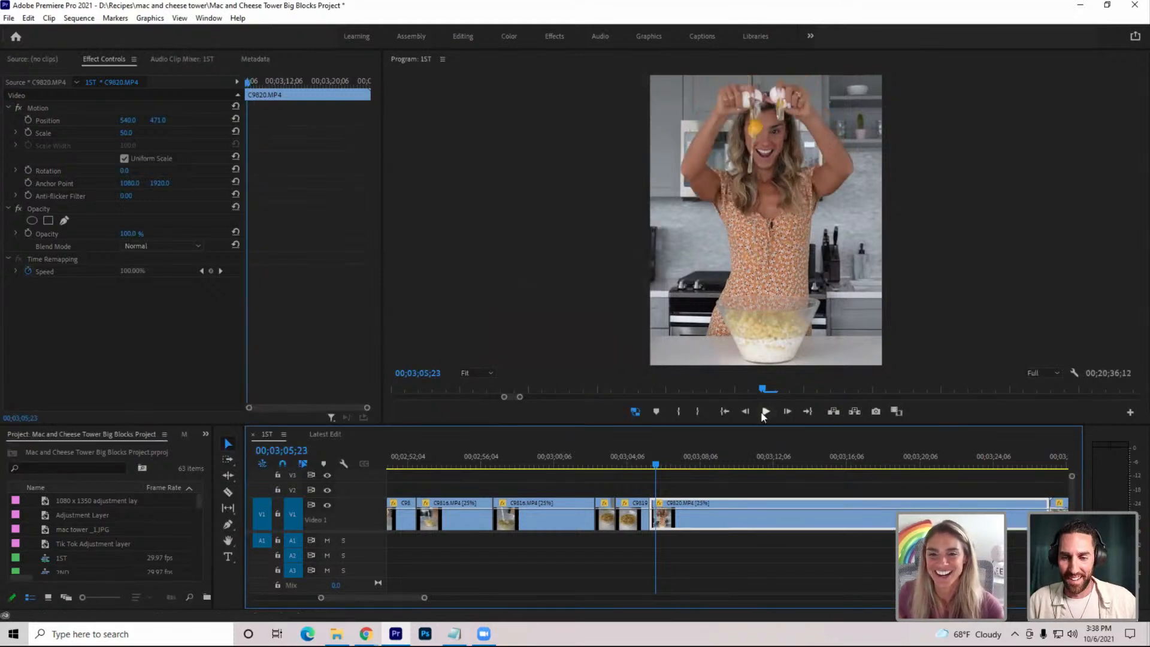
Play the slowed clip C9820.MP4, split it at 00;03;08;08 after the eggs fall, and ripple-delete the remainder
{"action": "left_click", "coordinate": [765, 412]}
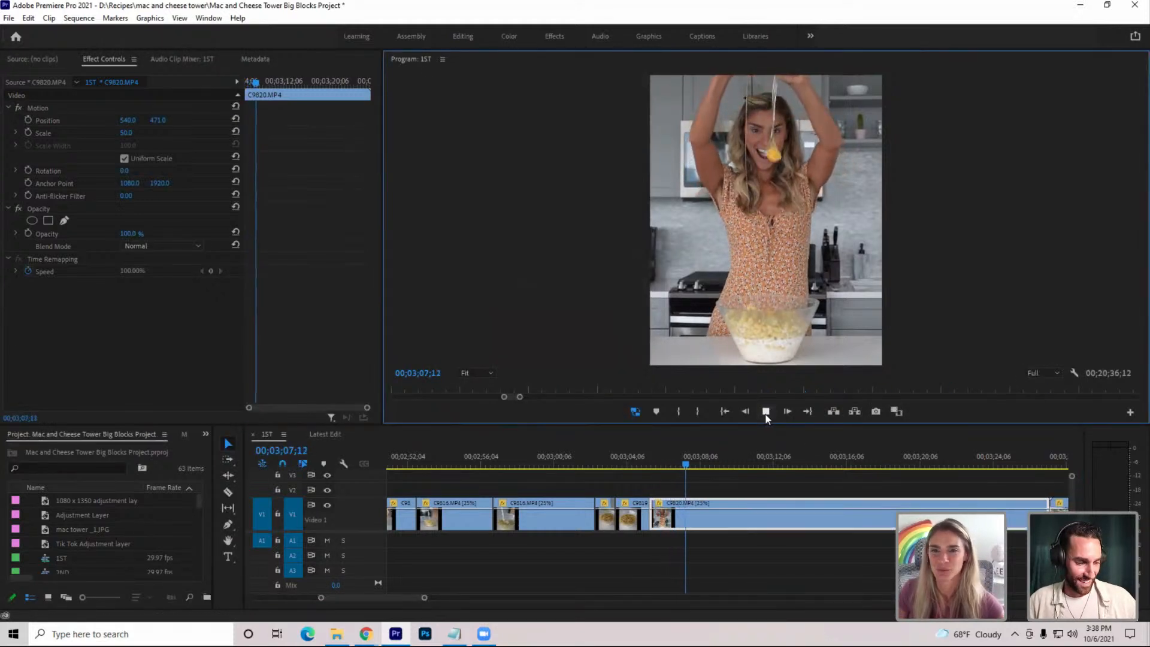
{"action": "key", "text": "space"}
{"action": "key", "text": "c"}
{"action": "left_click", "coordinate": [703, 512]}
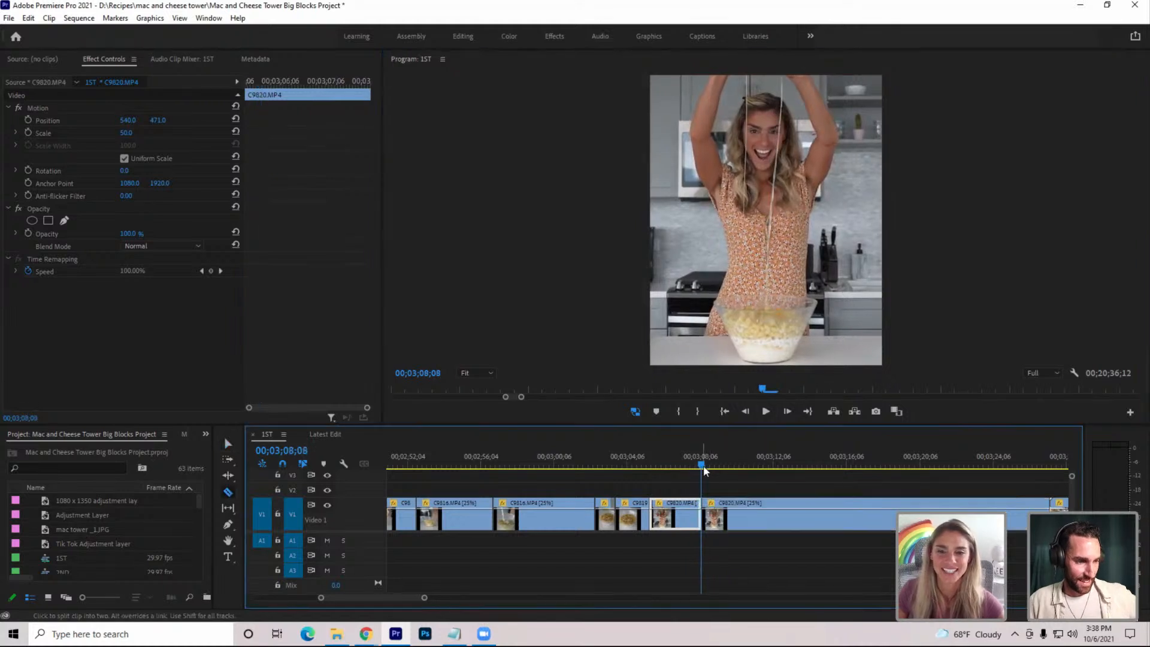
{"action": "left_click_drag", "start_coordinate": [703, 466], "coordinate": [728, 466]}
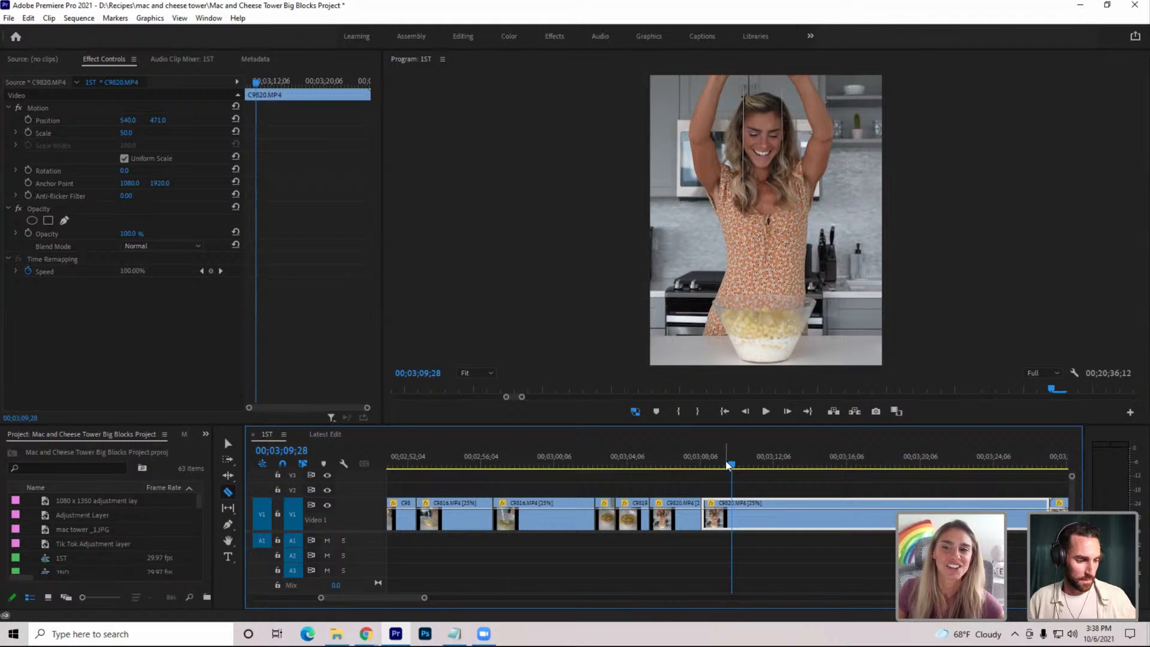
{"action": "key", "text": "shift+Delete"}
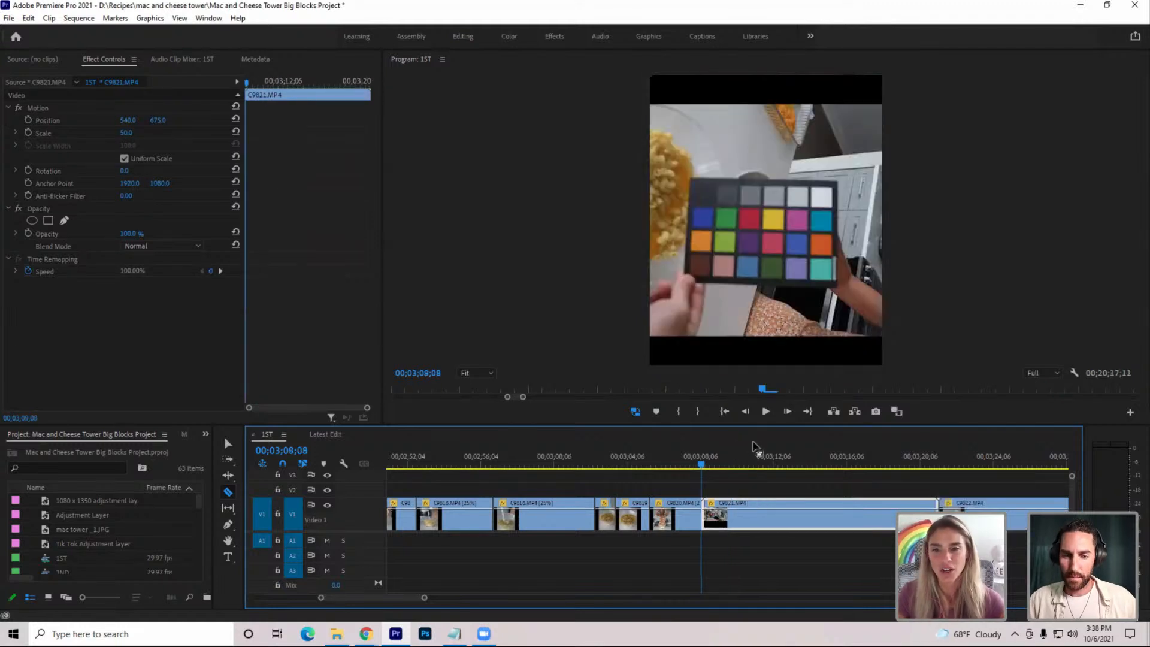
Skim through clips C9821.MP4 and C9822.MP4 and ripple-delete both from the sequence
{"action": "left_click_drag", "start_coordinate": [702, 465], "coordinate": [846, 466]}
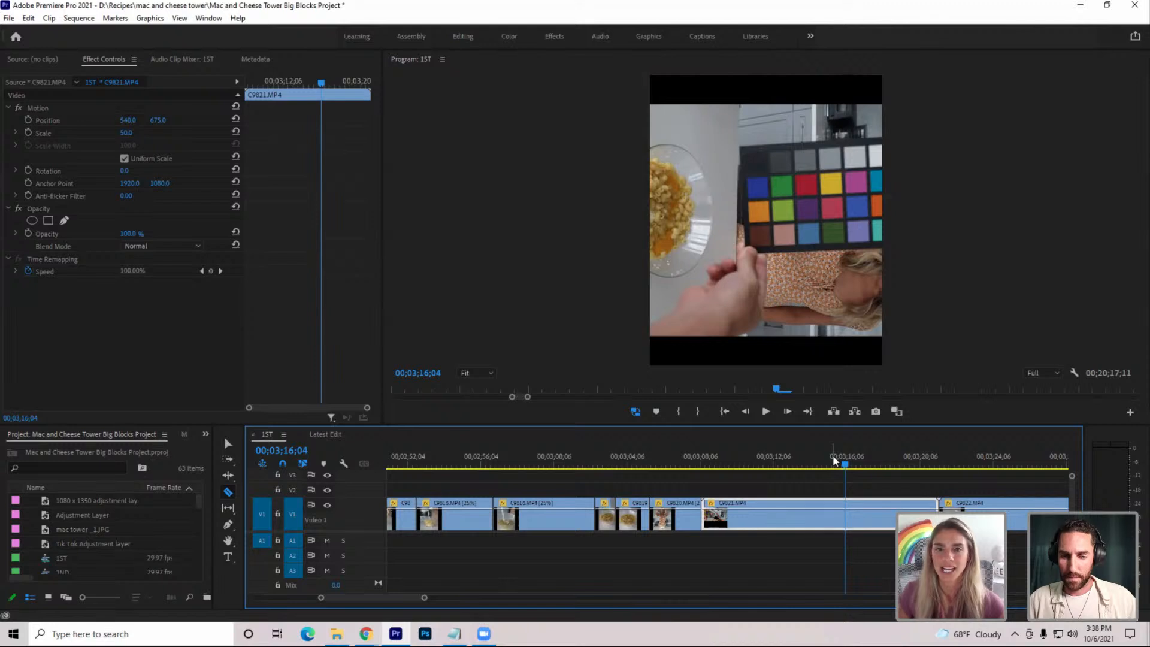
{"action": "key", "text": "shift+Delete"}
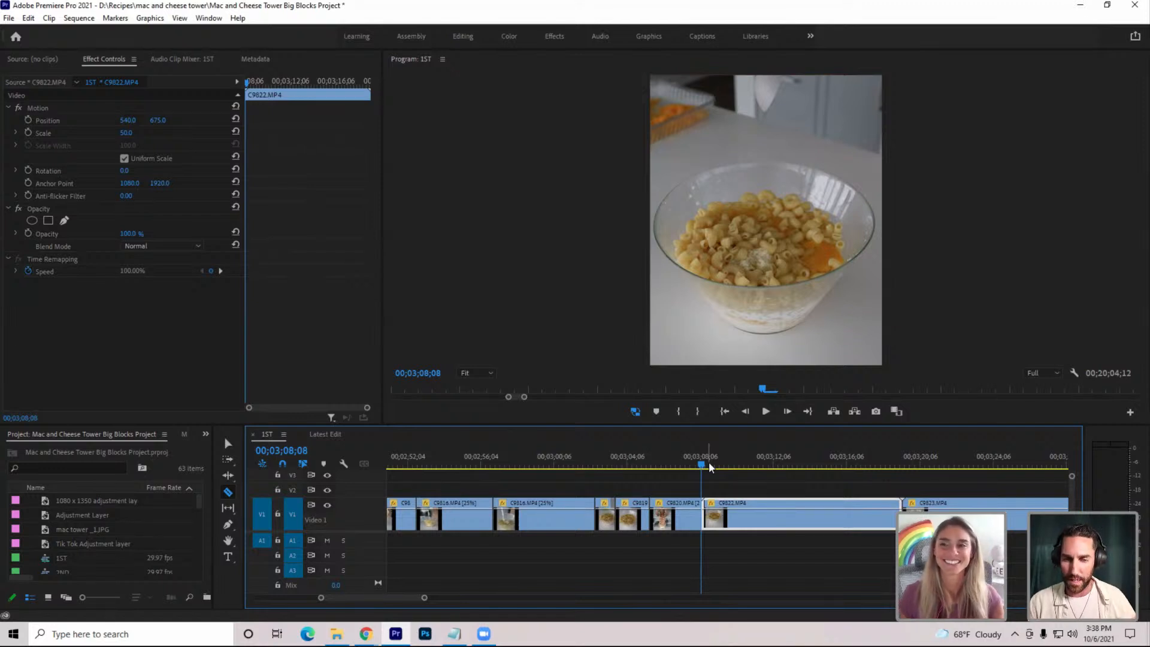
{"action": "left_click_drag", "start_coordinate": [710, 465], "coordinate": [784, 497]}
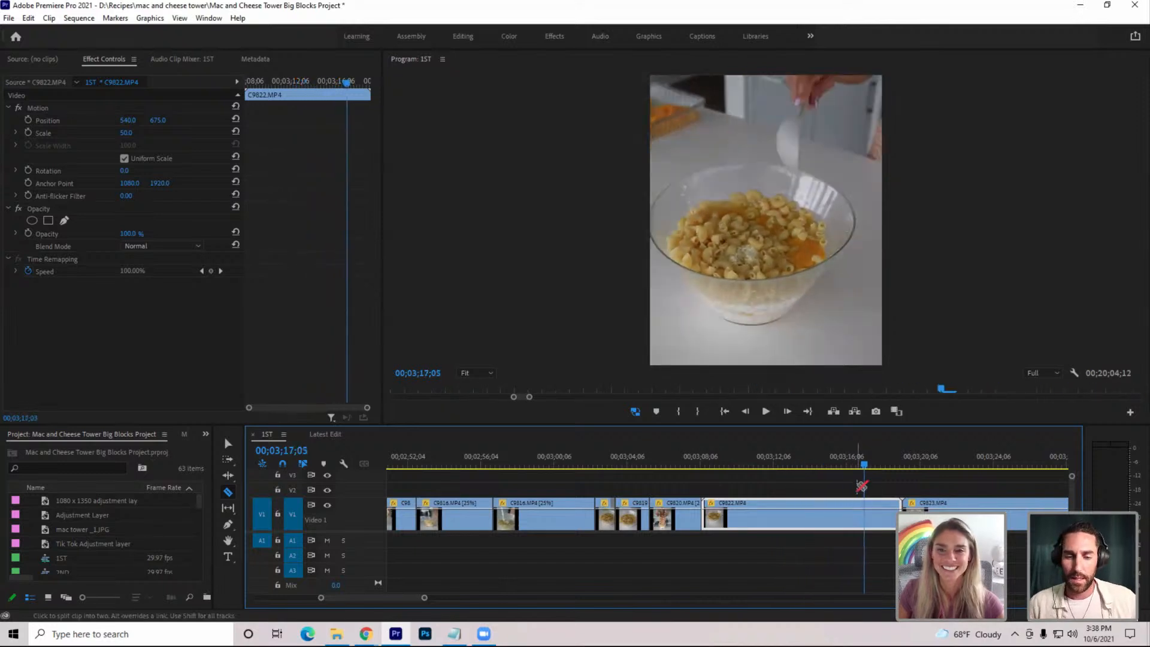
{"action": "left_click", "coordinate": [879, 465]}
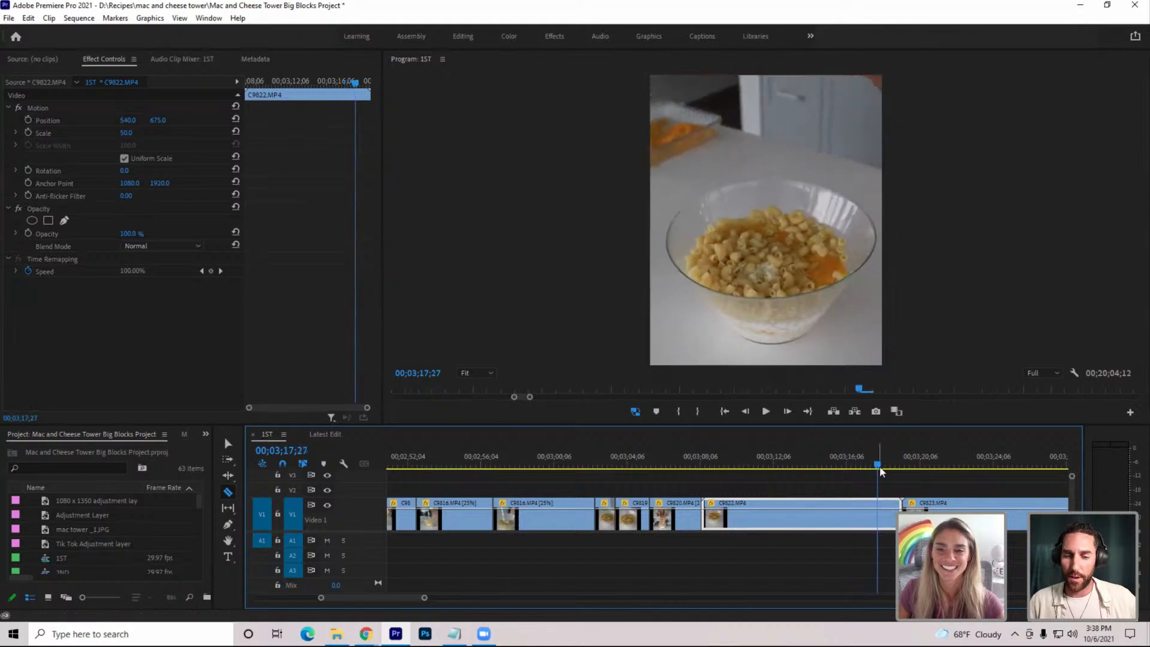
{"action": "key", "text": "shift+Delete"}
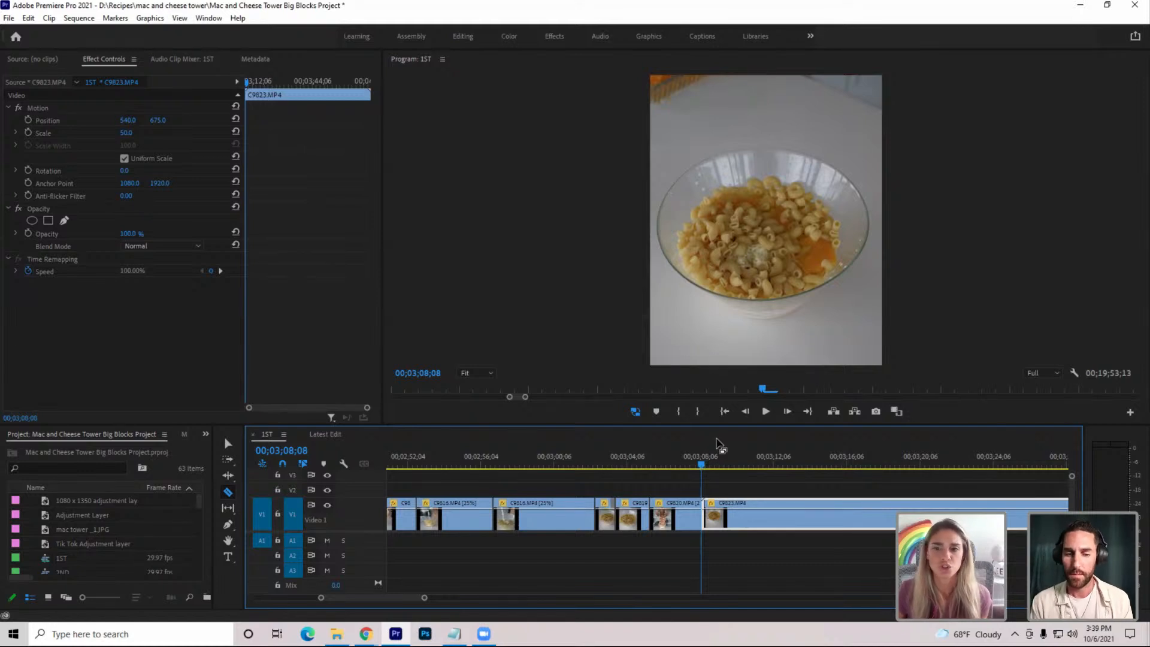
Ripple-trim the start of clip C9823.MP4 to 00;03;09;21, where the spoon enters the pasta, and make video track V1 taller
{"action": "left_click_drag", "start_coordinate": [703, 462], "coordinate": [723, 467]}
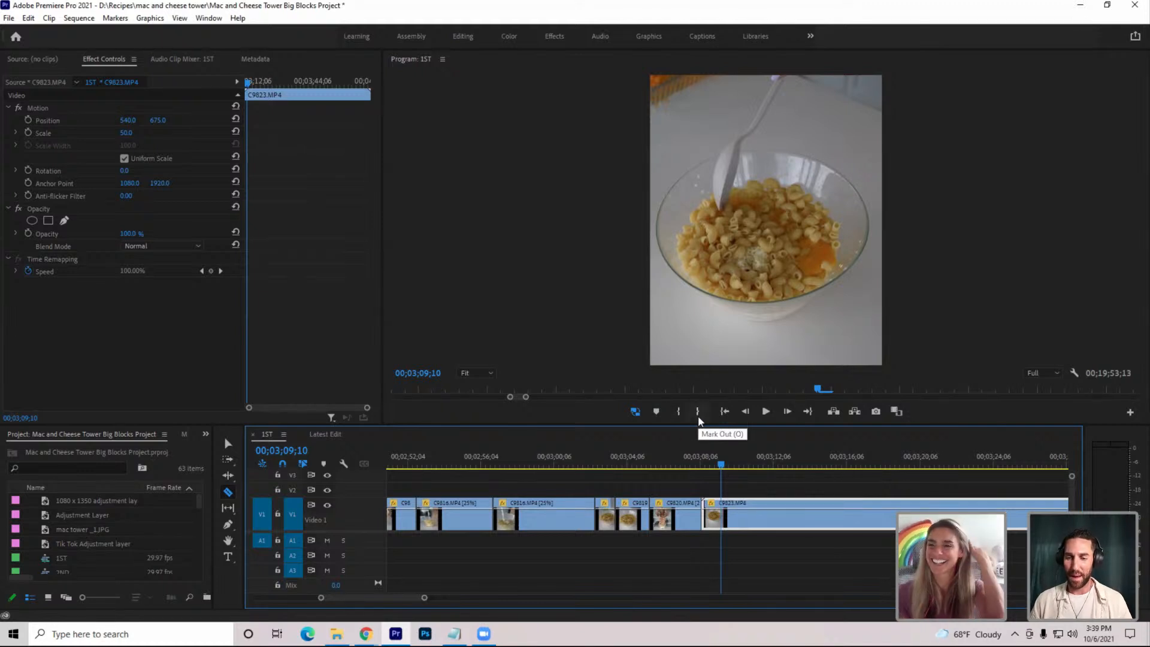
{"action": "mouse_move", "coordinate": [722, 466]}
{"action": "left_mouse_down"}
{"action": "mouse_move", "coordinate": [738, 466]}
{"action": "mouse_move", "coordinate": [728, 465]}
{"action": "left_mouse_up"}
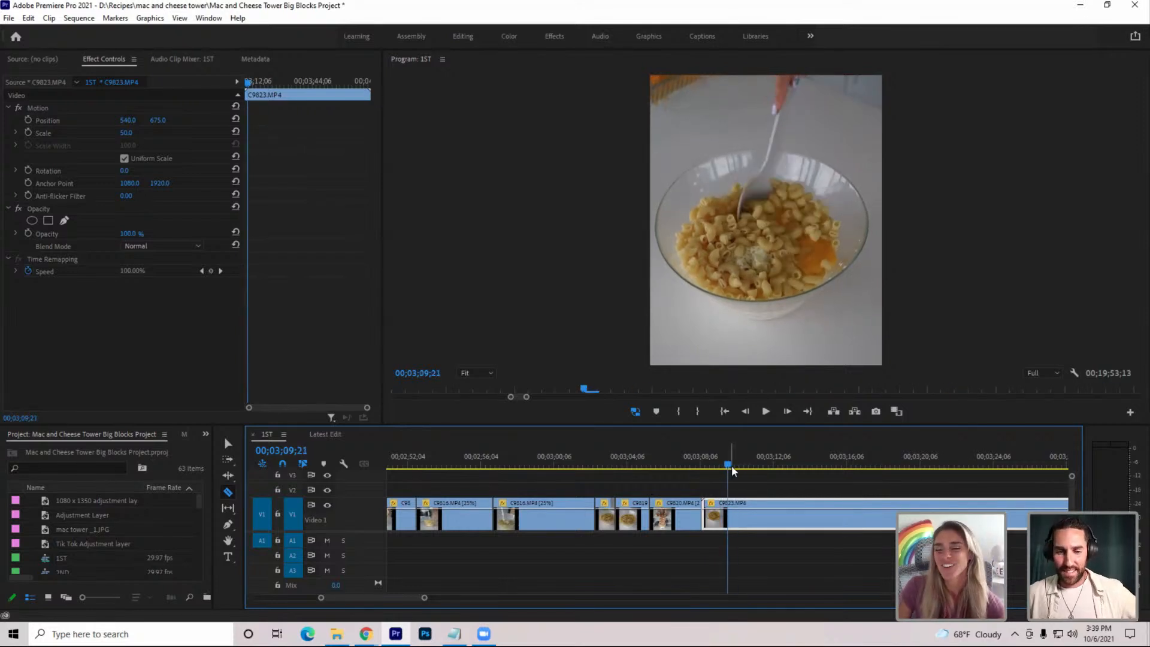
{"action": "key", "text": "Up"}
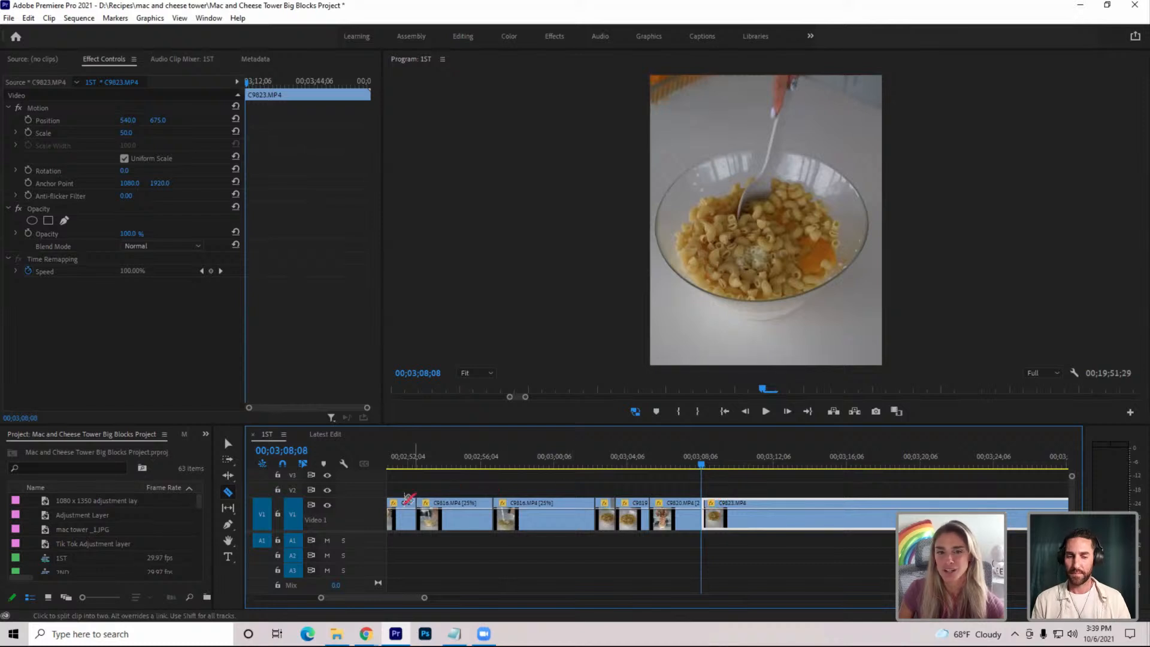
{"action": "left_click_drag", "start_coordinate": [376, 494], "coordinate": [376, 477]}
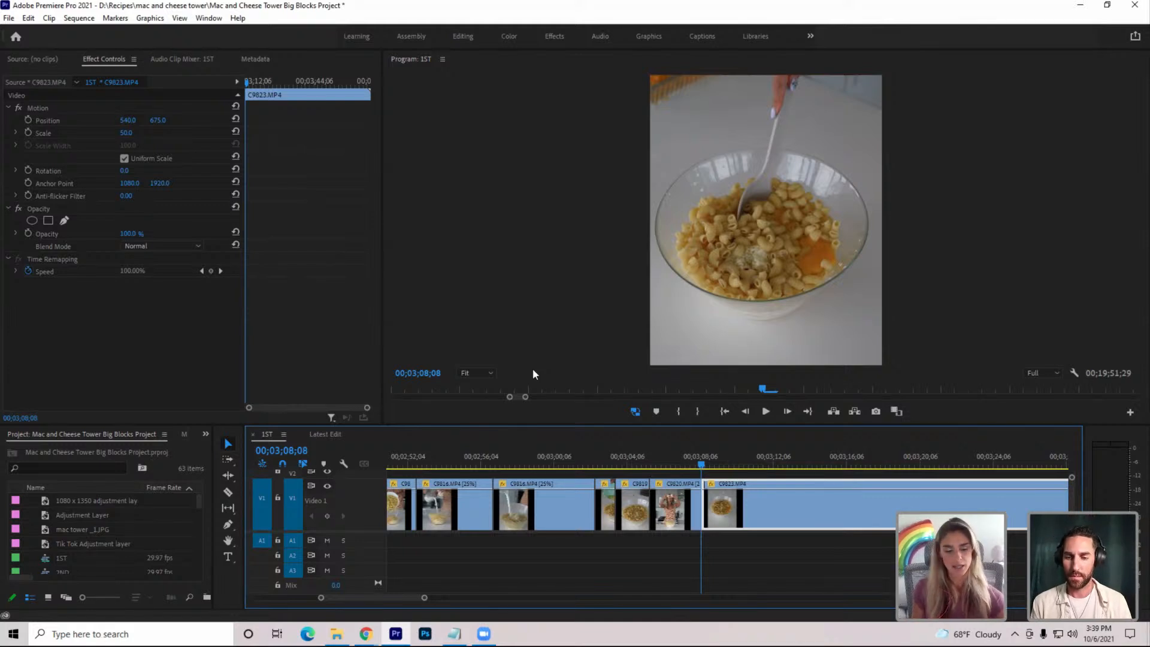
Switch to the Instagram profile in Chrome, browse its posts, and examine the mochi donut and rainbow bagel videos
{"action": "key", "text": "alt+Tab"}
{"action": "key", "text": "alt+Tab"}
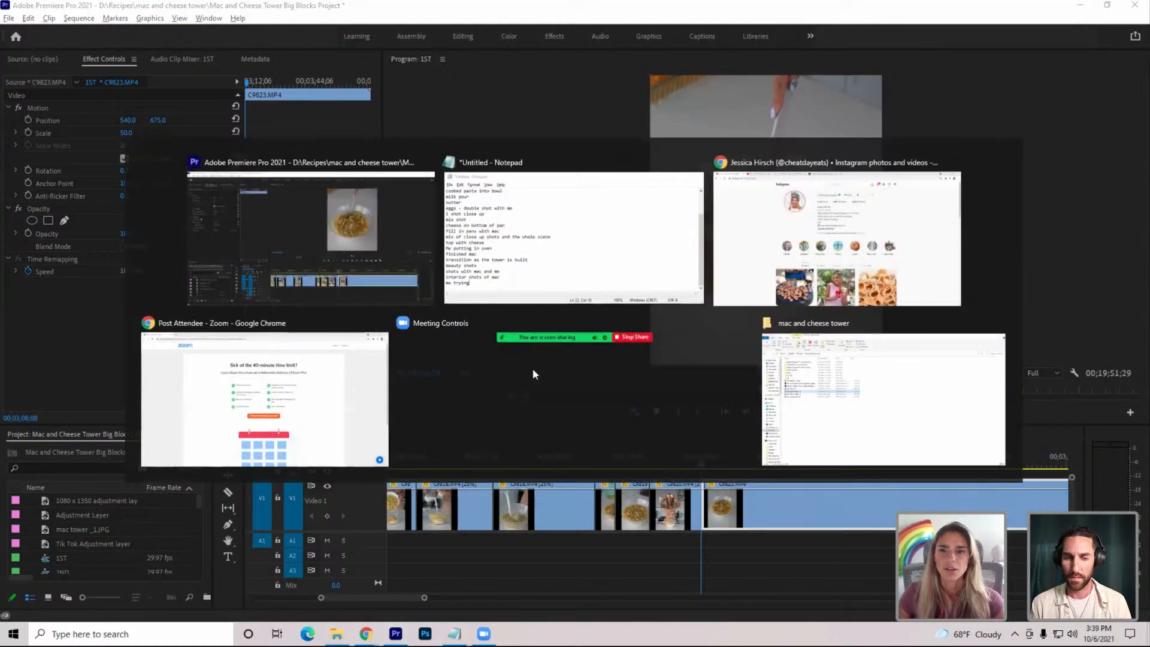
{"action": "scroll", "coordinate": [702, 361], "scroll_direction": "down", "scroll_amount": 8}
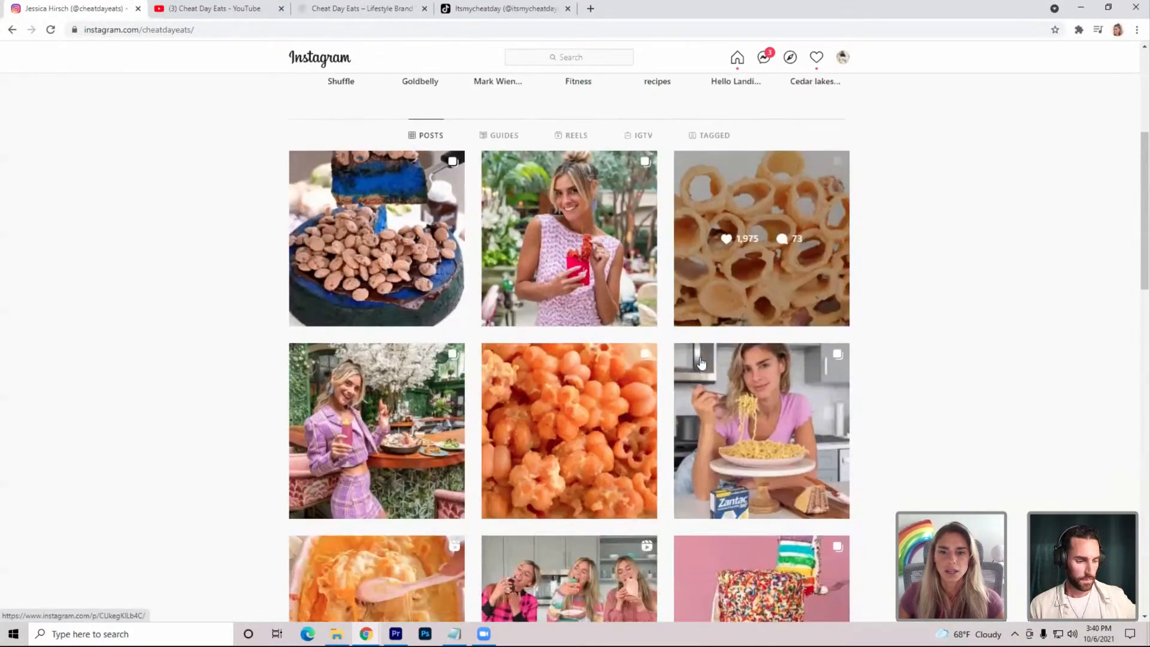
{"action": "scroll", "coordinate": [702, 362], "scroll_direction": "down", "scroll_amount": 7}
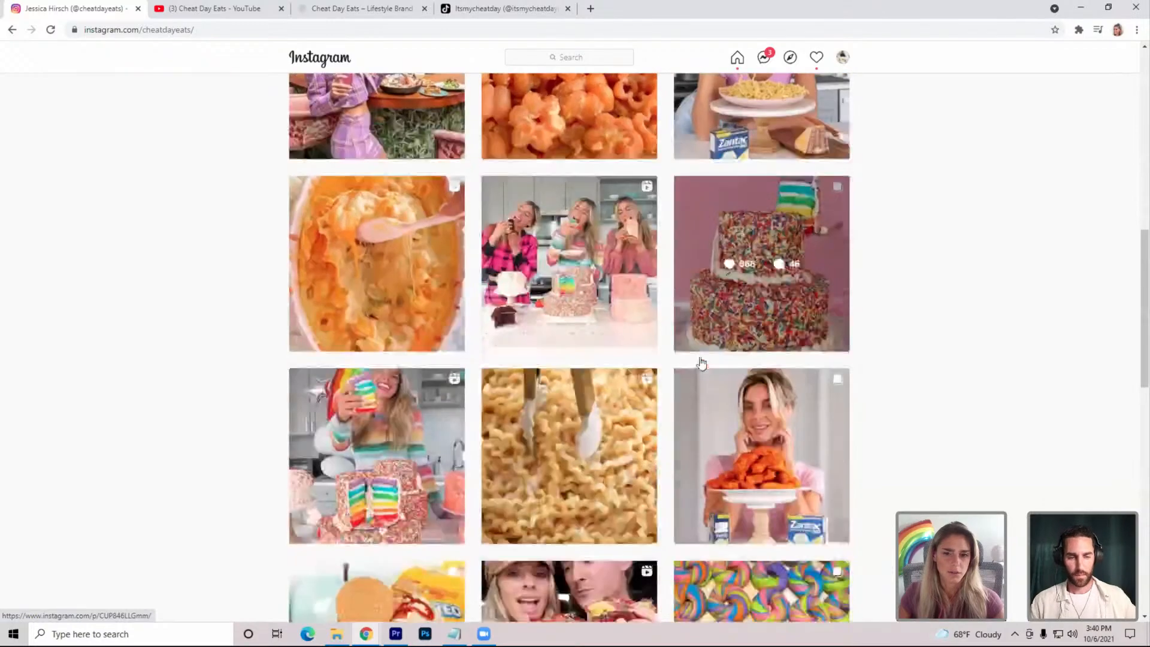
{"action": "scroll", "coordinate": [702, 363], "scroll_direction": "down", "scroll_amount": 4}
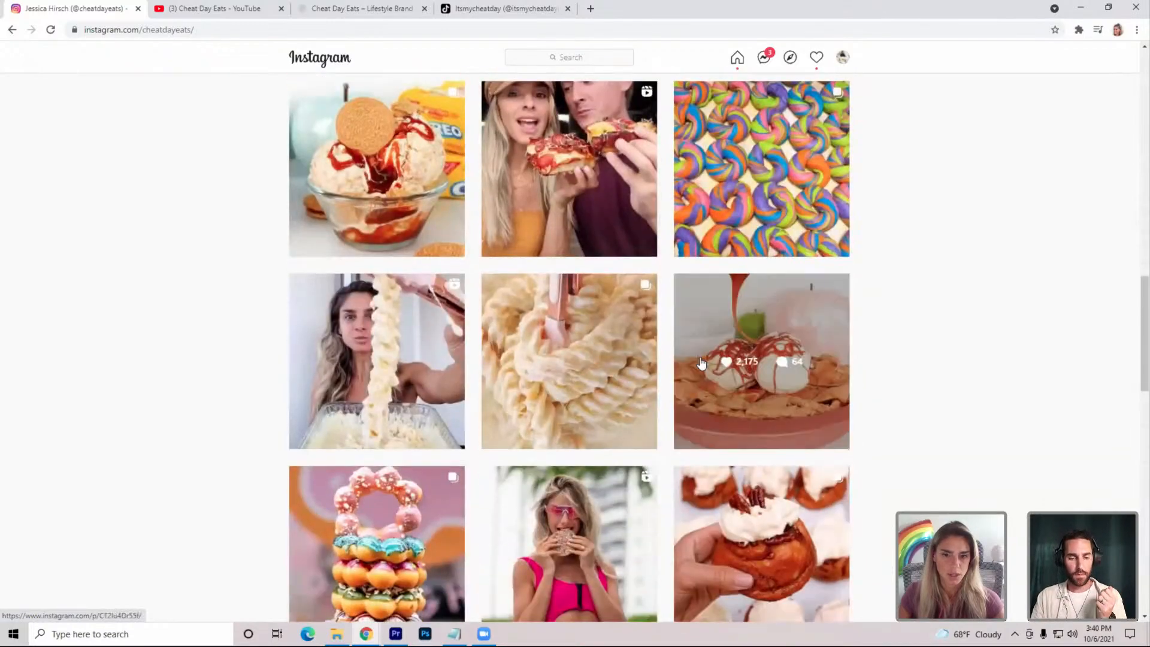
{"action": "scroll", "coordinate": [701, 363], "scroll_direction": "down", "scroll_amount": 2}
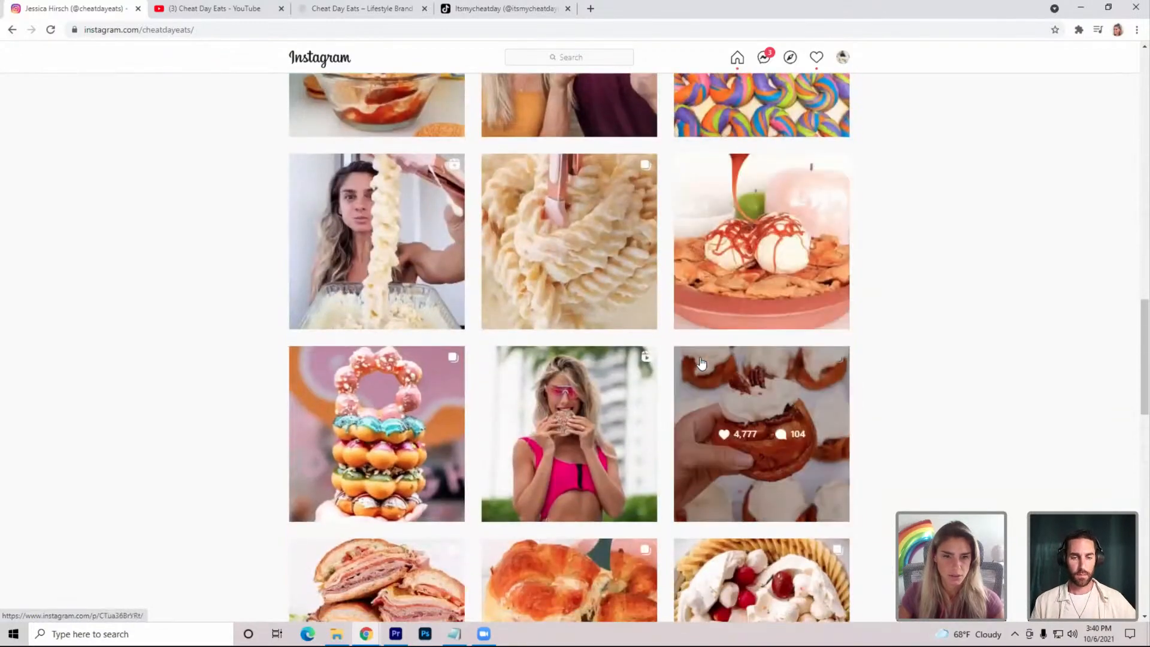
{"action": "left_click", "coordinate": [398, 422]}
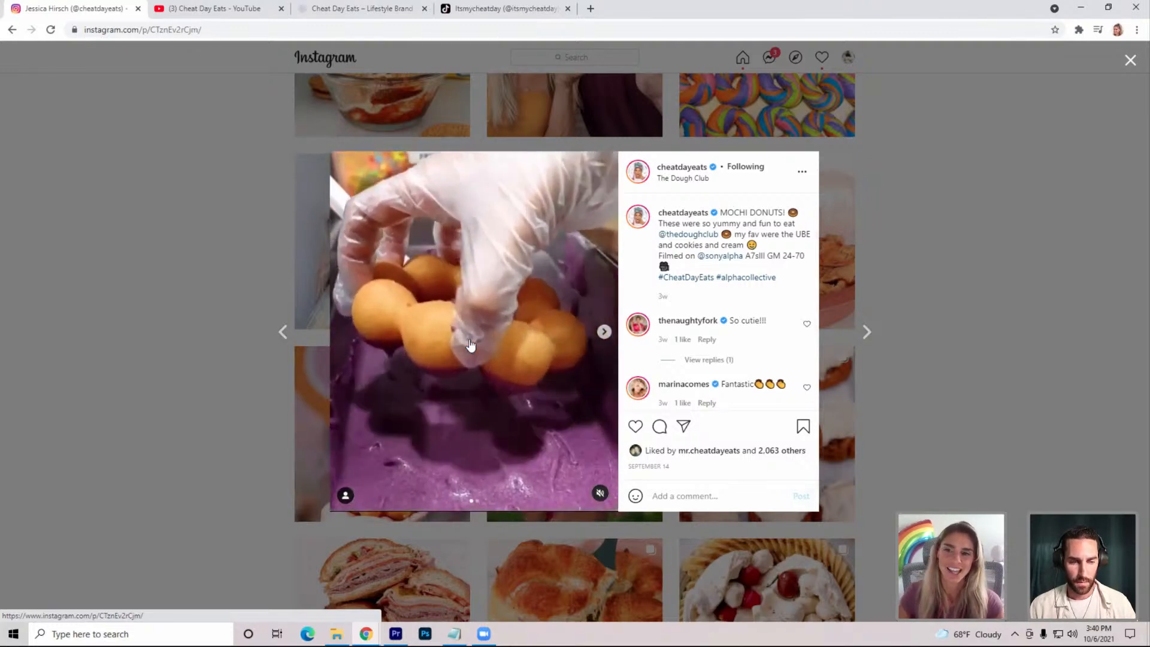
{"action": "left_click", "coordinate": [243, 322]}
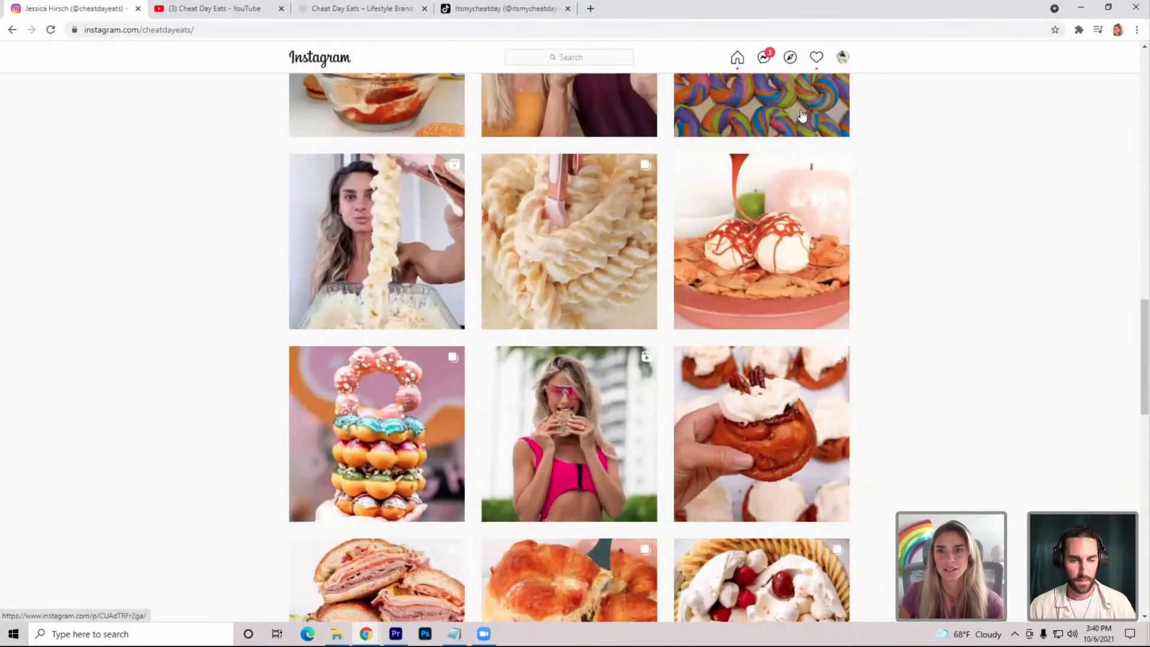
{"action": "left_click", "coordinate": [797, 239]}
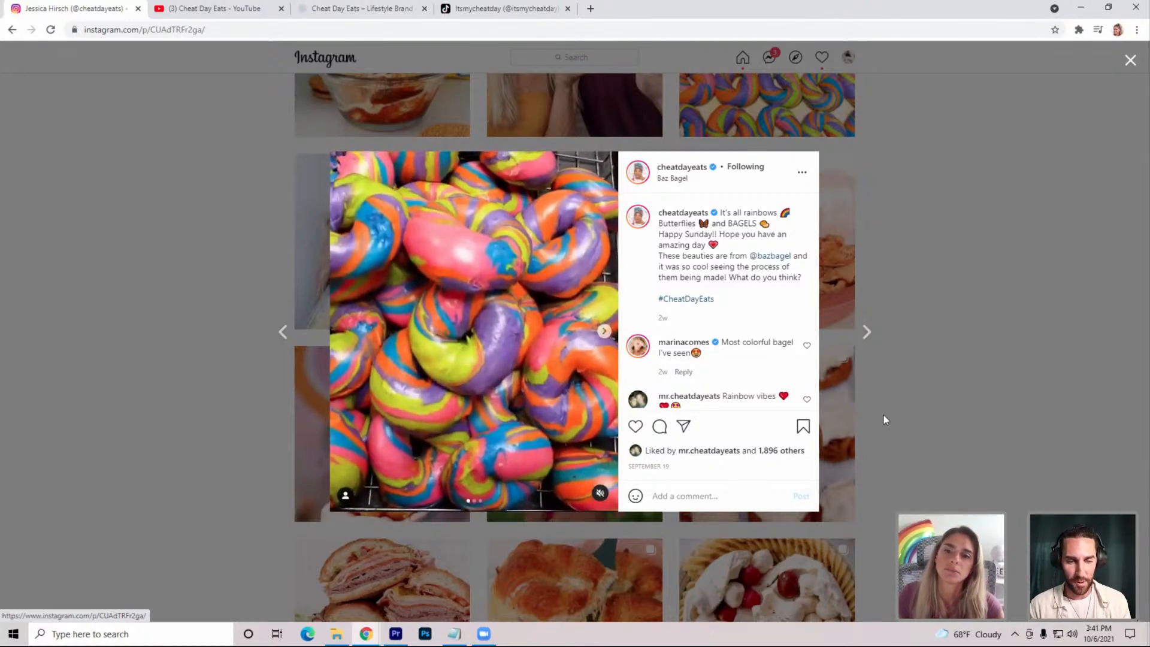
{"action": "left_click", "coordinate": [882, 415]}
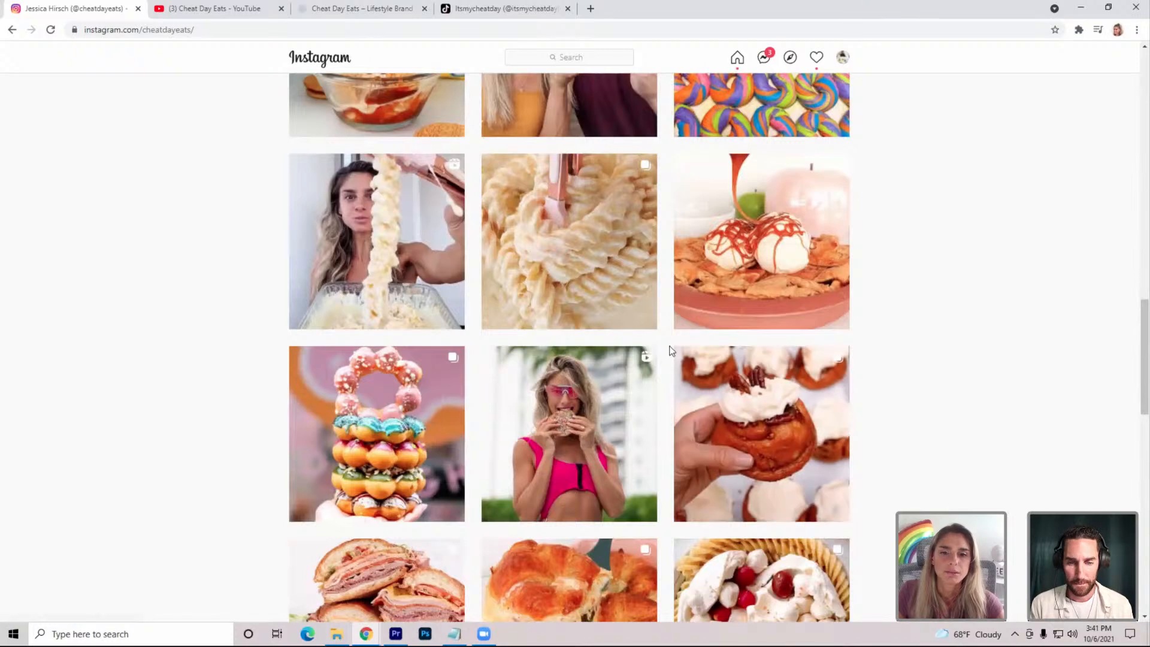
{"action": "scroll", "coordinate": [667, 346], "scroll_direction": "down", "scroll_amount": 4}
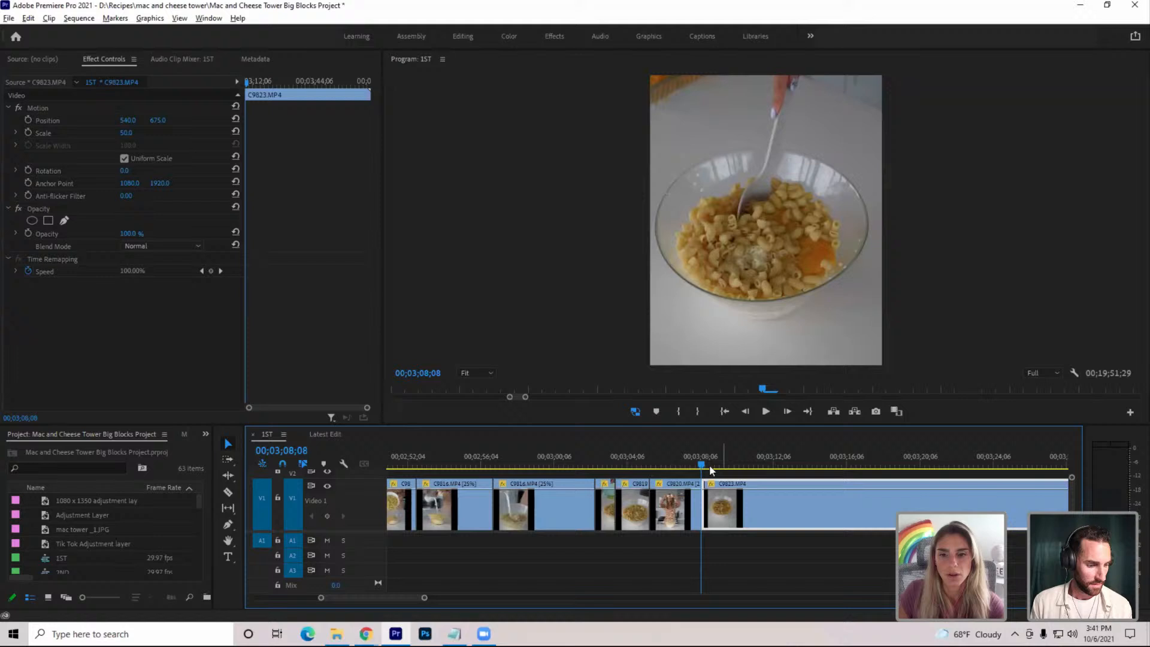
Review the mixing action in clip C9823.MP4 in Premiere Pro and ripple-trim its end to keep only a short stretch of stirring
{"action": "left_click_drag", "start_coordinate": [703, 464], "coordinate": [863, 473]}
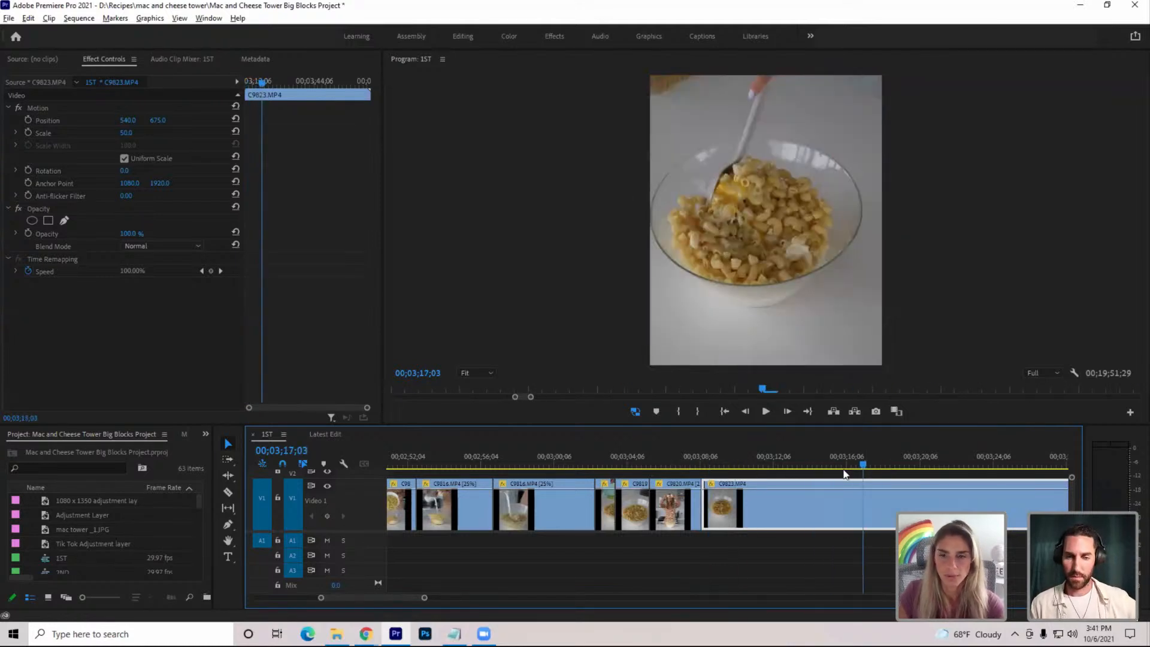
{"action": "left_click", "coordinate": [767, 412]}
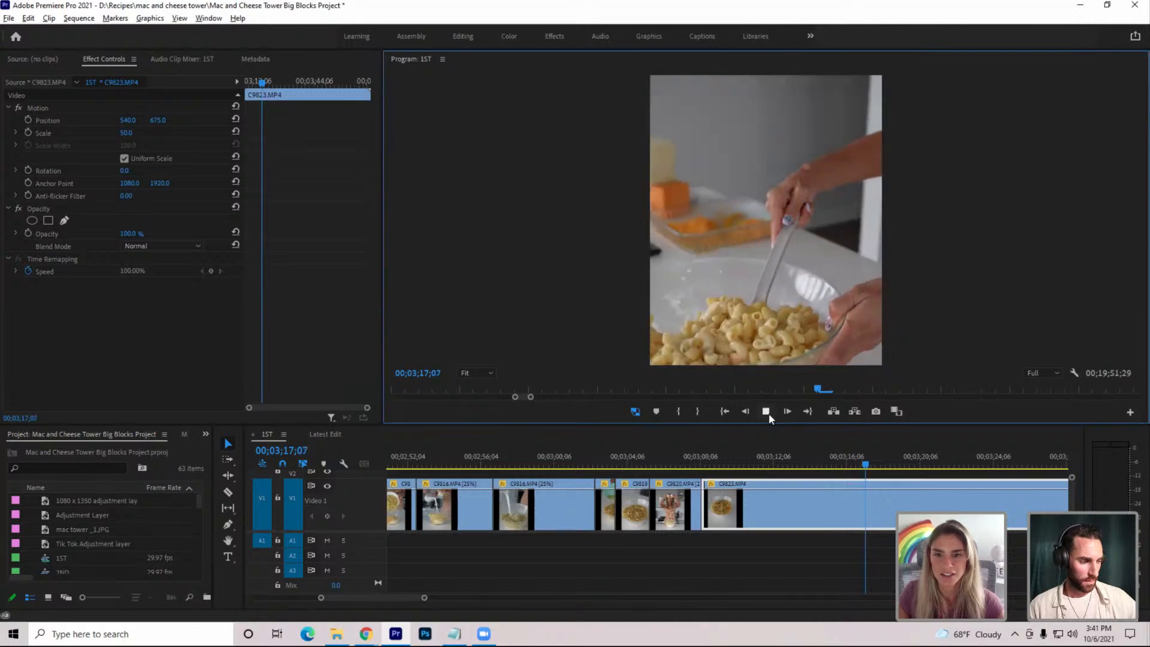
{"action": "key", "text": "space"}
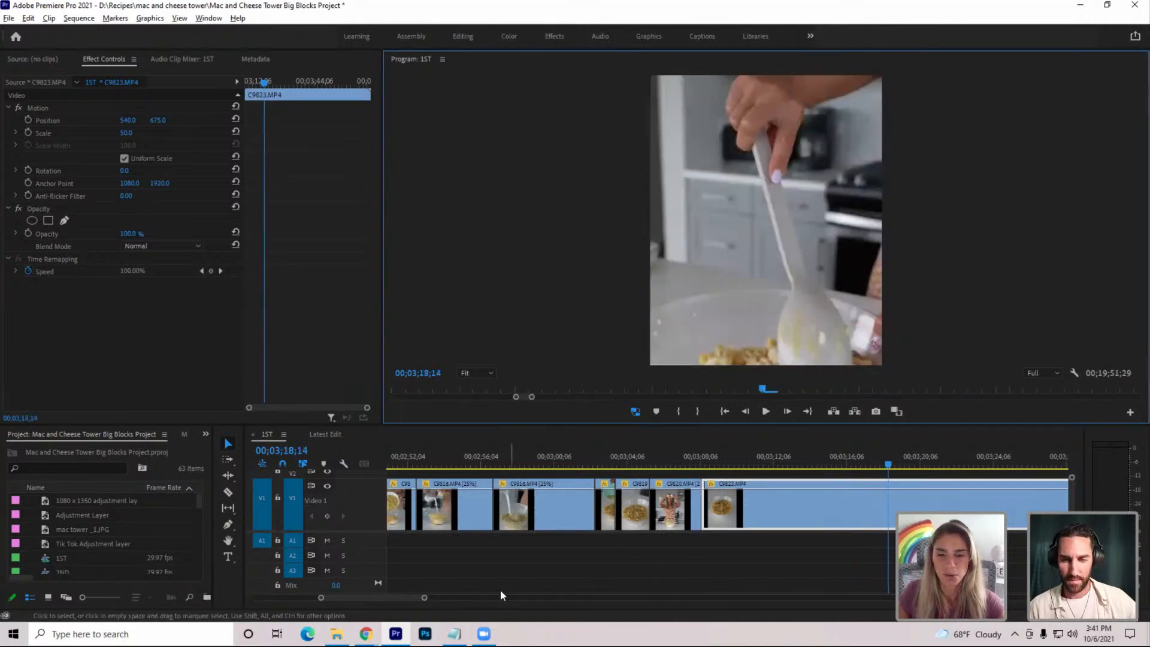
{"action": "left_click_drag", "start_coordinate": [424, 597], "coordinate": [529, 597]}
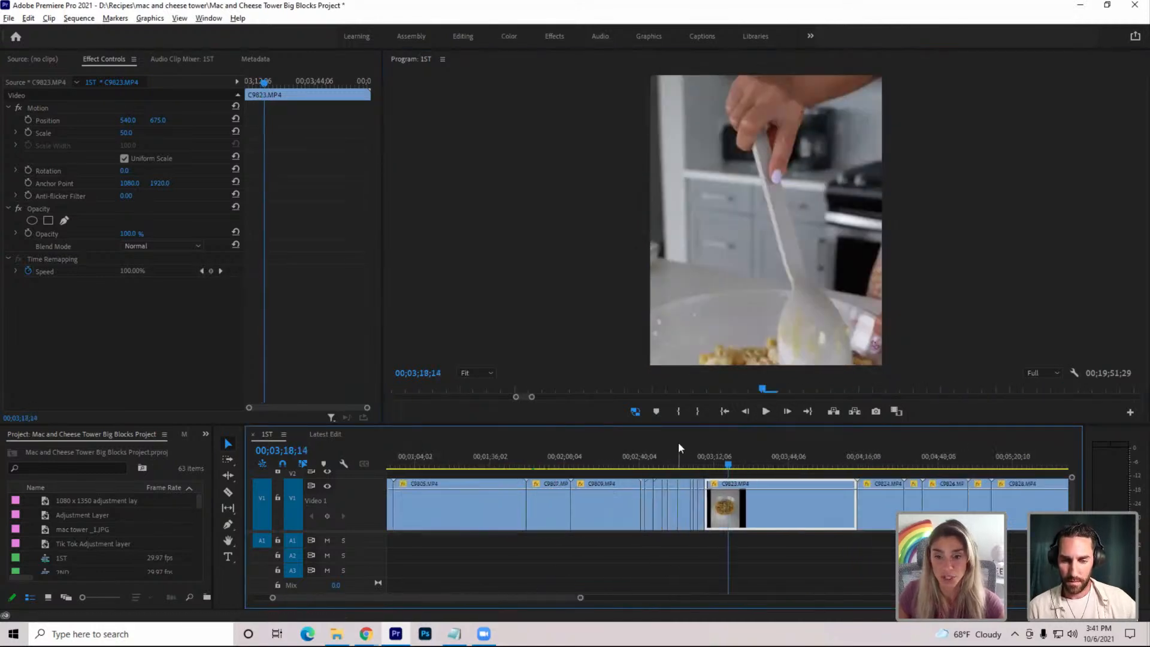
{"action": "left_click", "coordinate": [731, 460]}
{"action": "left_click_drag", "start_coordinate": [734, 459], "coordinate": [723, 470]}
{"action": "key", "text": "w"}
{"action": "left_click", "coordinate": [725, 466]}
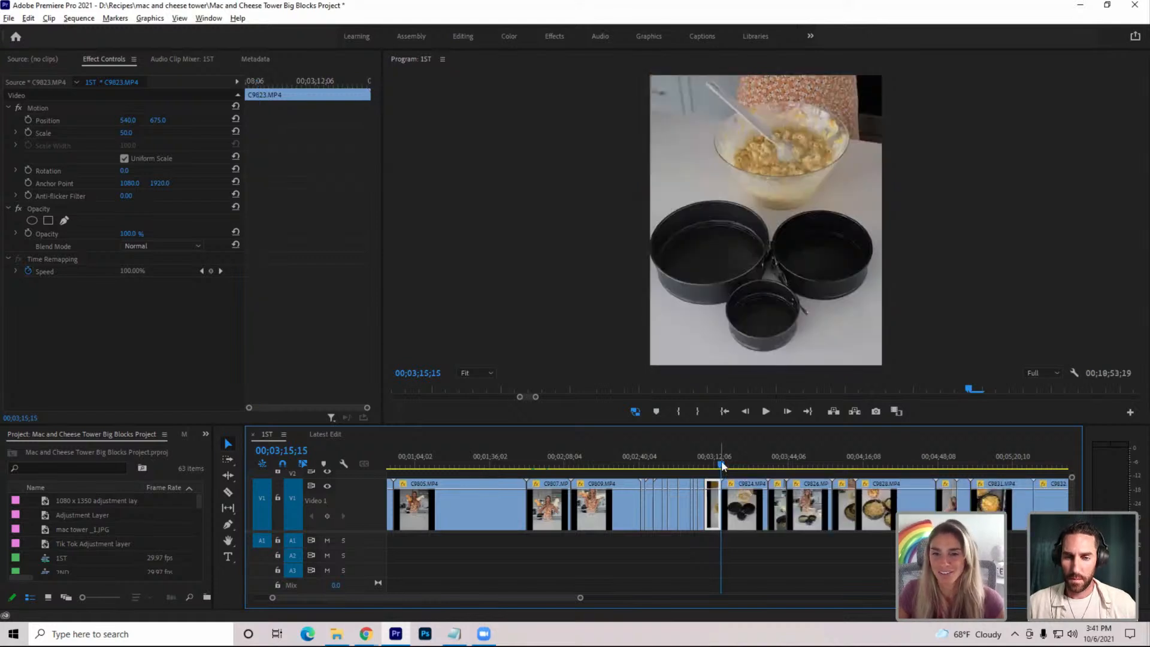
Undo the last end trim of clip C9823.MP4 and split the clip after a short stretch of stirring
{"action": "left_click_drag", "start_coordinate": [724, 466], "coordinate": [713, 467]}
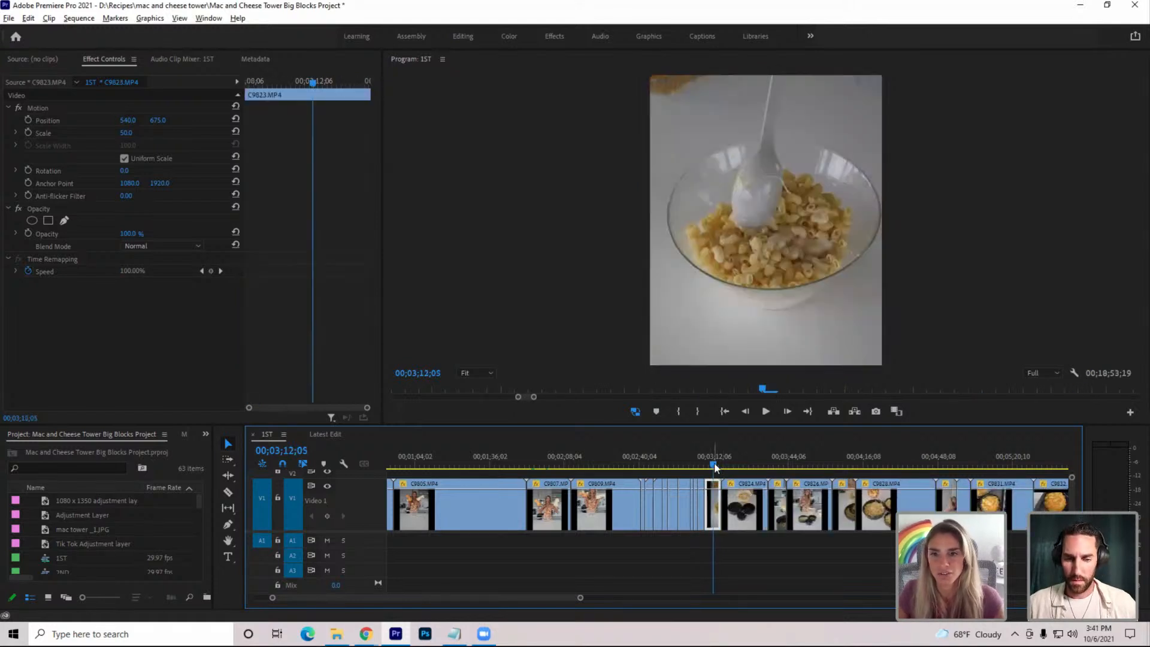
{"action": "key", "text": "ctrl+z"}
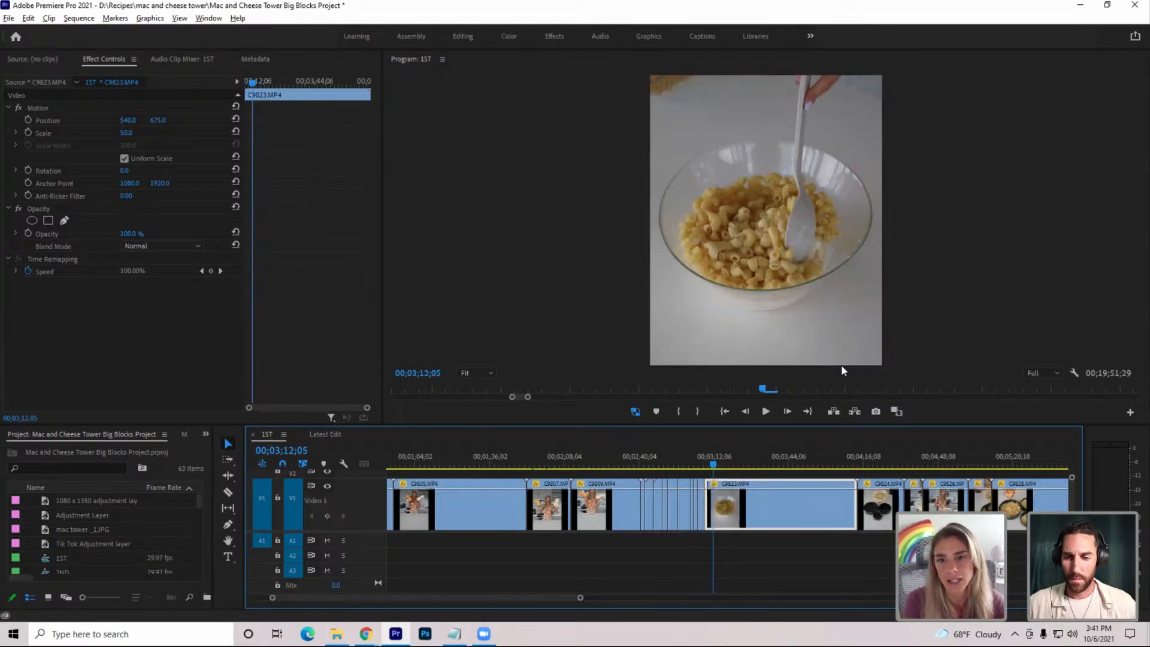
{"action": "key", "text": "space"}
{"action": "key", "text": "space"}
{"action": "key", "text": "ctrl+k"}
Skim the second piece of clip C9823.MP4 and ripple-trim its start to remove most of the mixing
{"action": "key", "text": "l"}
{"action": "key", "text": "l"}
{"action": "key", "text": "l"}
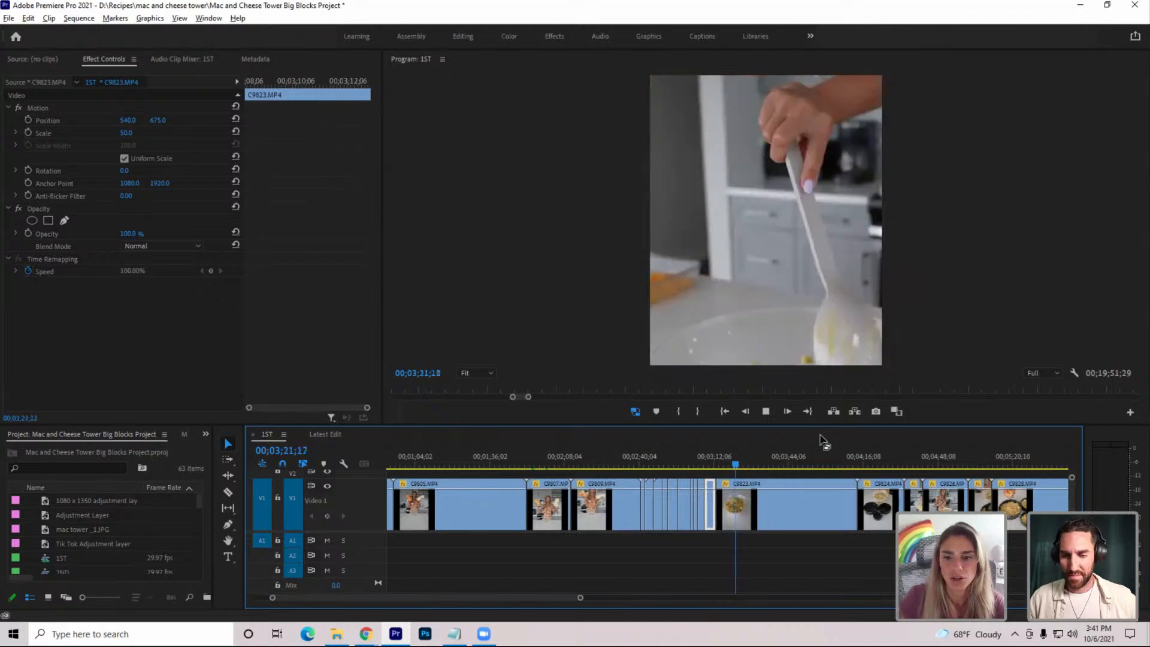
{"action": "left_click", "coordinate": [828, 465]}
{"action": "key", "text": "q"}
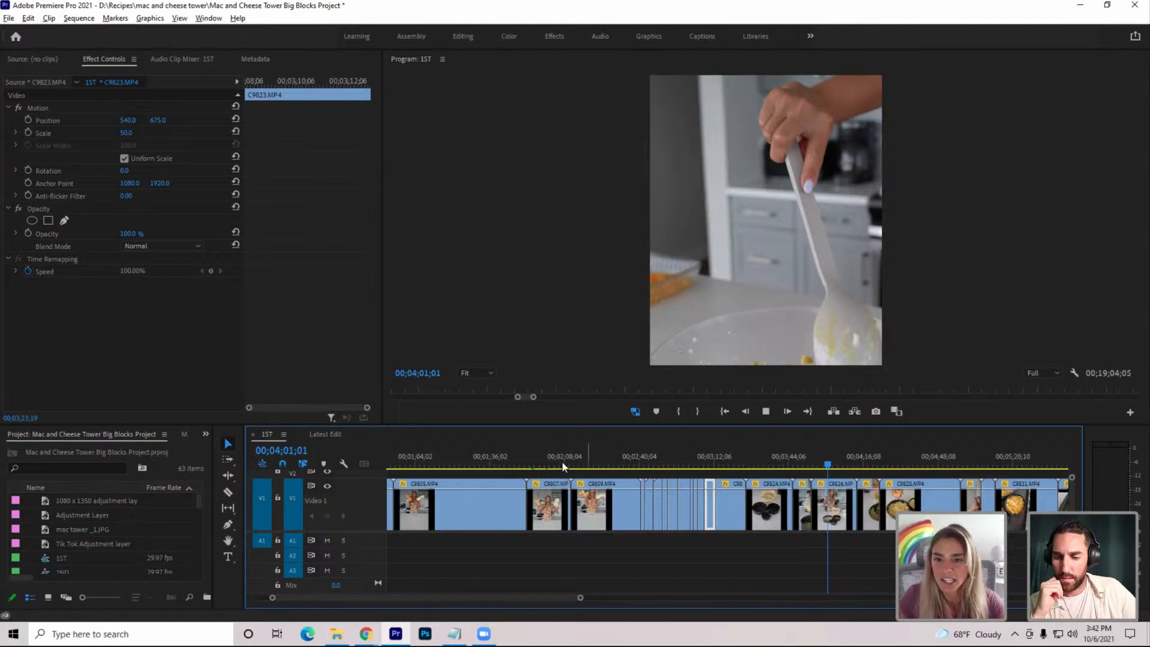
Ripple-trim the end of the second C9823.MP4 piece at 00;03;19;19, keeping a short stretch of the creamy pasta being mixed
{"action": "left_click_drag", "start_coordinate": [827, 464], "coordinate": [725, 481]}
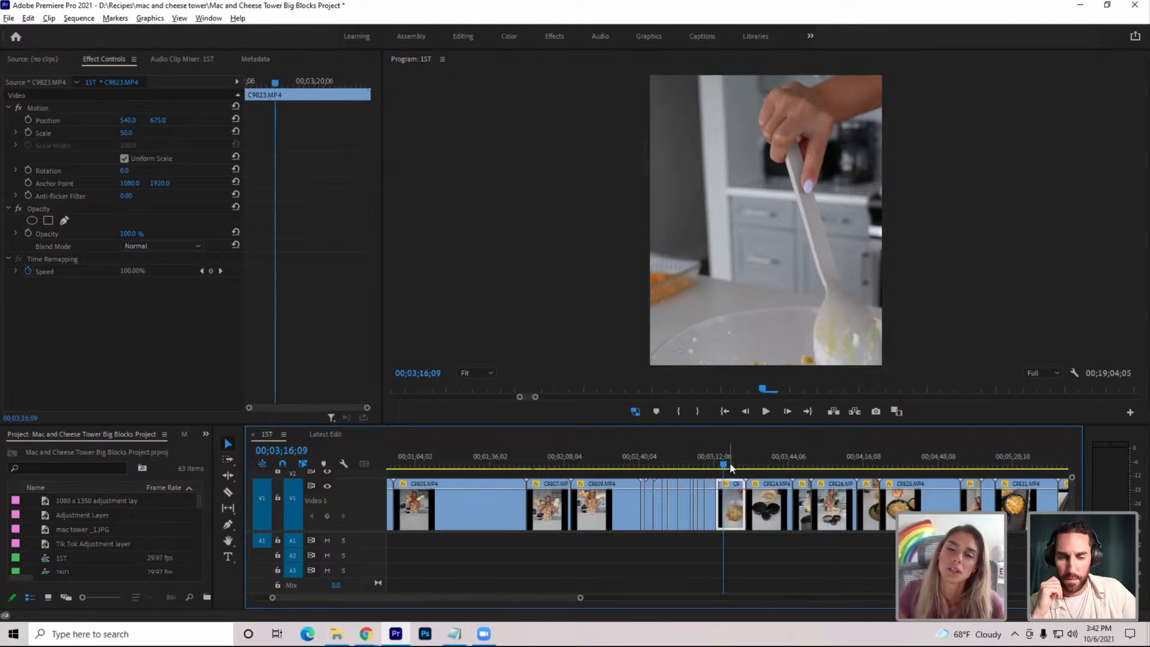
{"action": "left_click", "coordinate": [730, 465]}
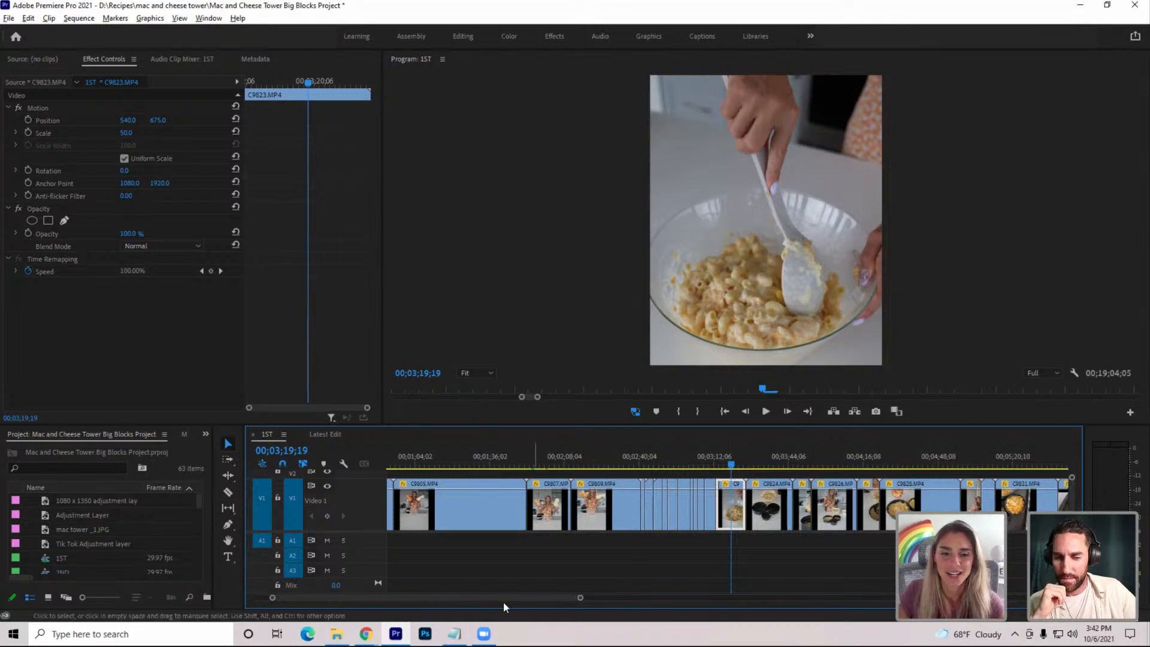
{"action": "key", "text": "w"}
{"action": "left_click", "coordinate": [733, 509]}
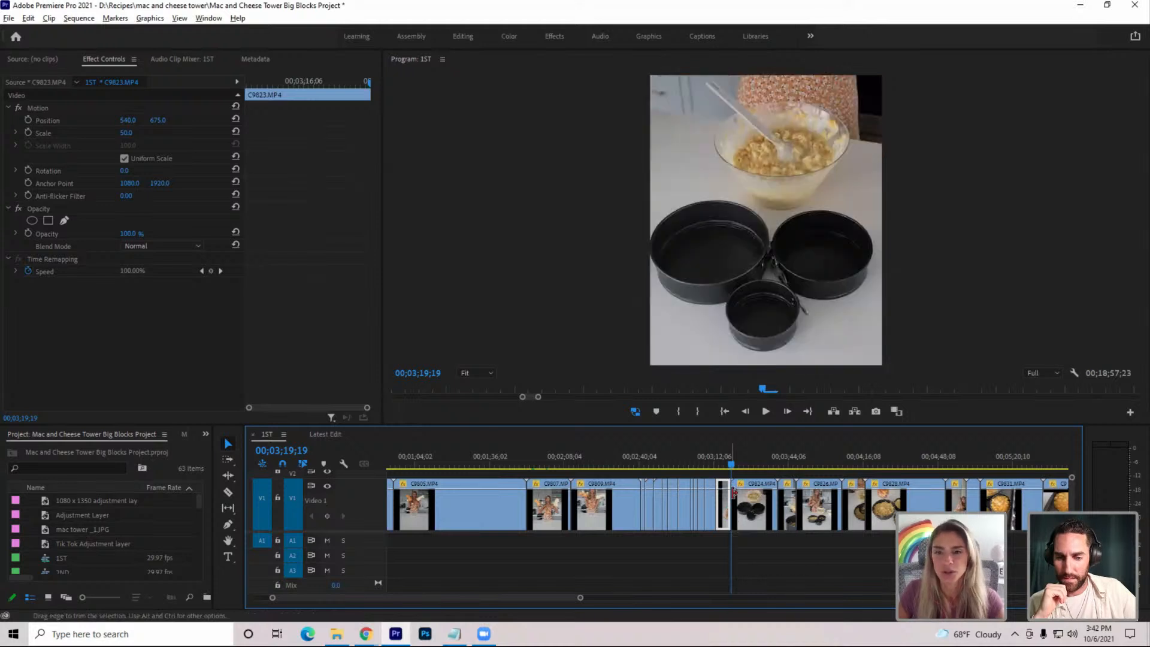
Skim the cheese sprinkling in clip C9824.MP4, and view the mochi donut post on the Instagram profile in Chrome
{"action": "left_click", "coordinate": [736, 464]}
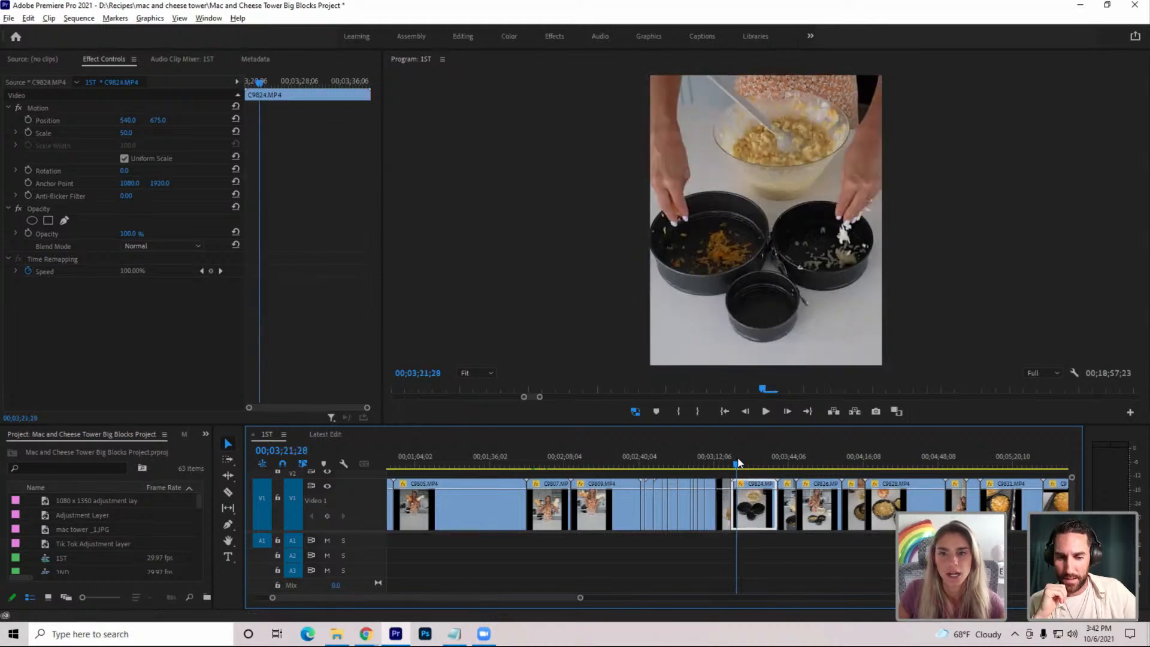
{"action": "mouse_move", "coordinate": [738, 462]}
{"action": "left_mouse_down"}
{"action": "mouse_move", "coordinate": [728, 463]}
{"action": "mouse_move", "coordinate": [755, 468]}
{"action": "left_mouse_up"}
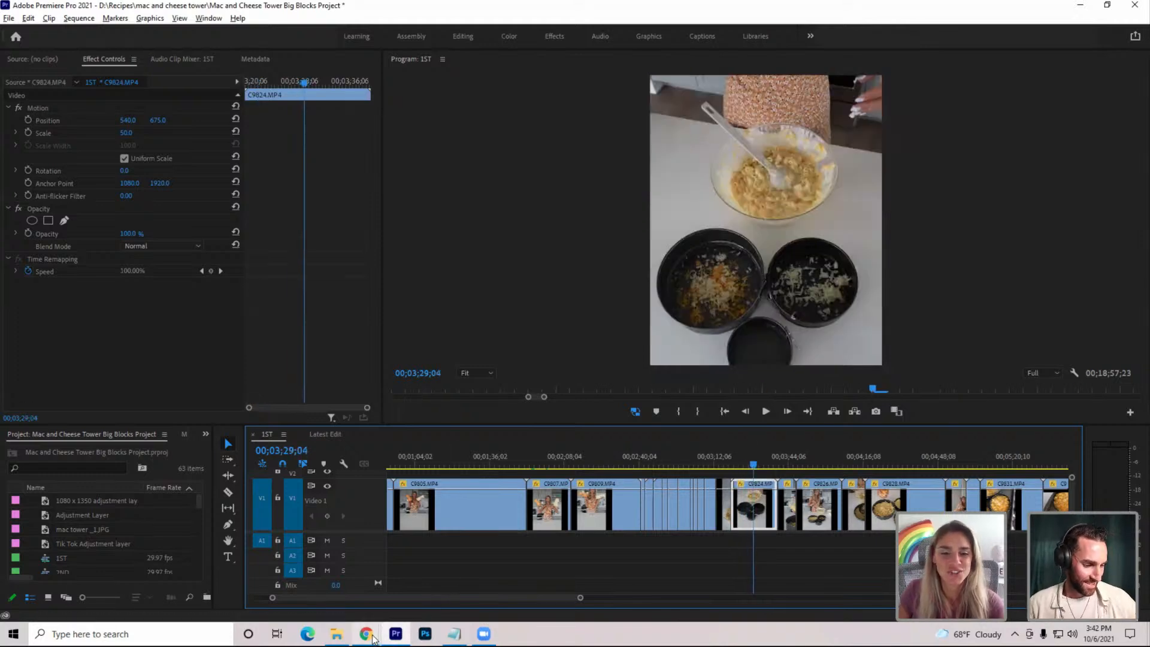
{"action": "mouse_move", "coordinate": [372, 638]}
{"action": "left_click", "coordinate": [343, 594]}
{"action": "scroll", "coordinate": [403, 371], "scroll_direction": "up", "scroll_amount": 2}
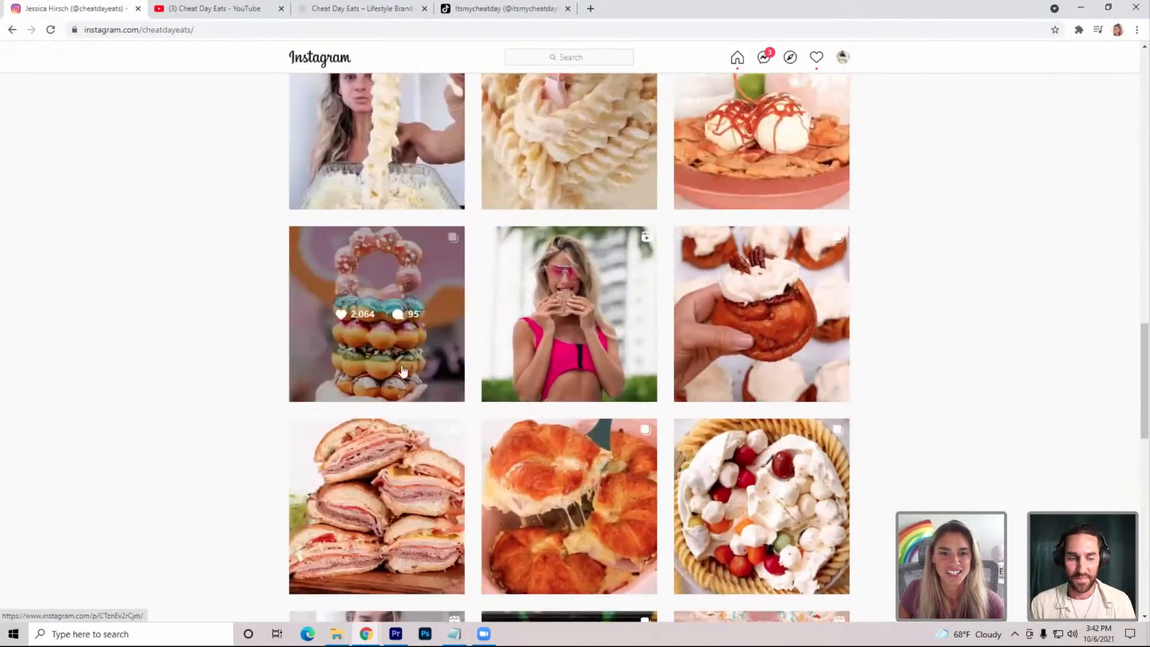
{"action": "left_click", "coordinate": [403, 371]}
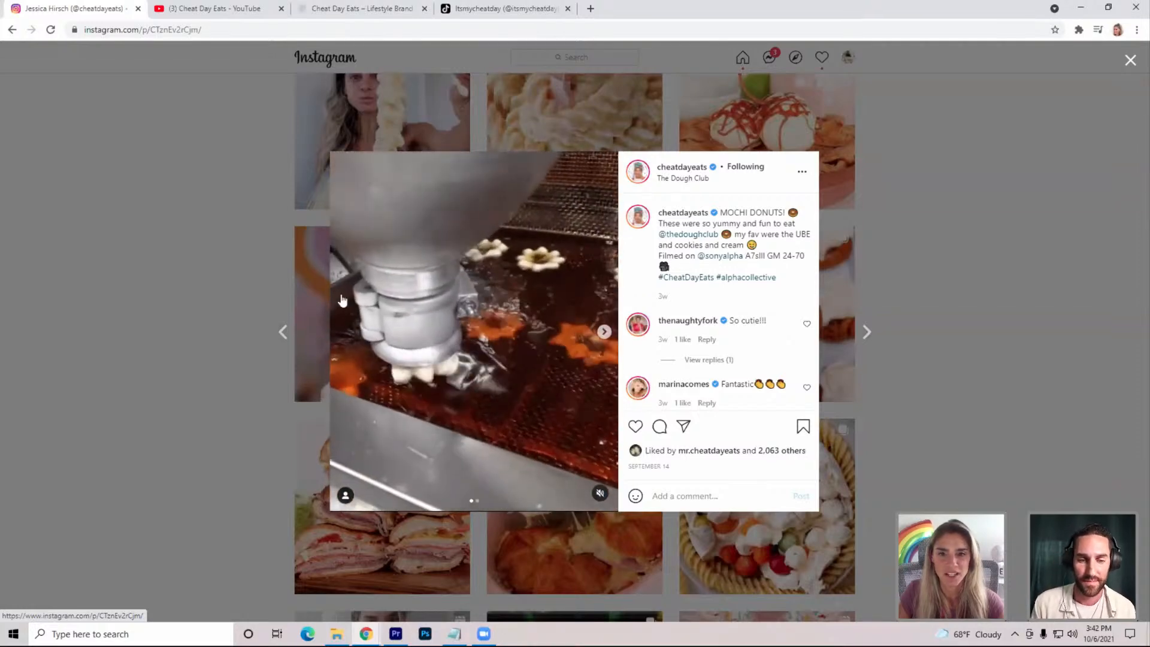
{"action": "left_click", "coordinate": [962, 430]}
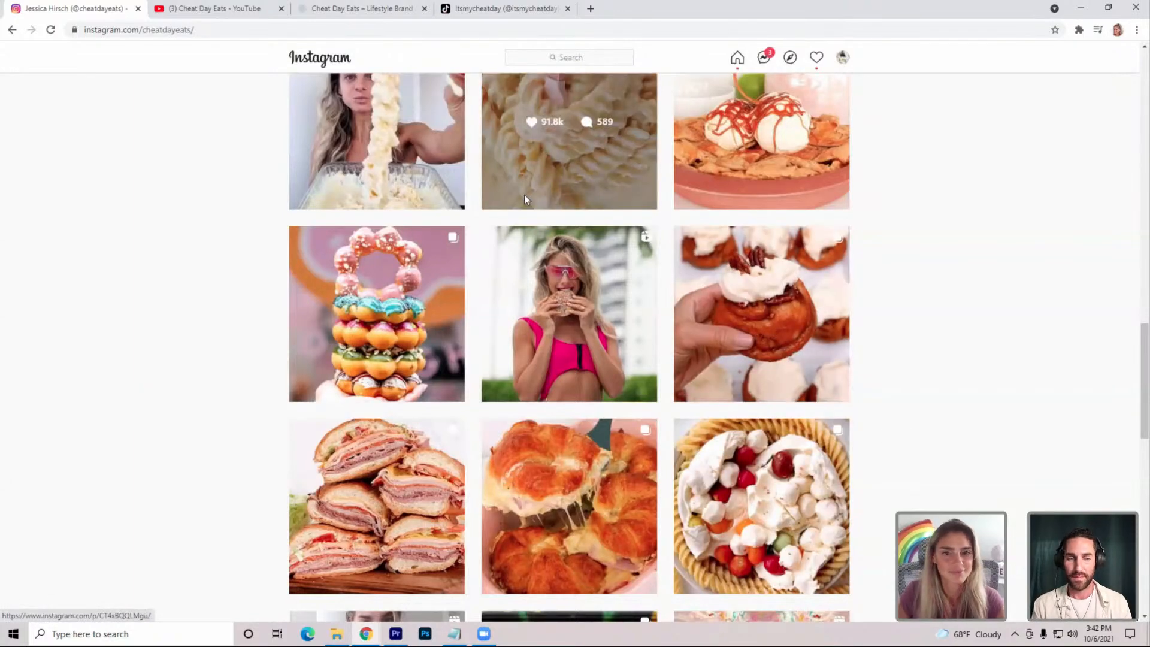
Return to Premiere Pro, skim ahead to clip C9826.MP4, and open the 2ND sequence from the project
{"action": "key", "text": "alt+Tab"}
{"action": "left_click_drag", "start_coordinate": [763, 453], "coordinate": [803, 482]}
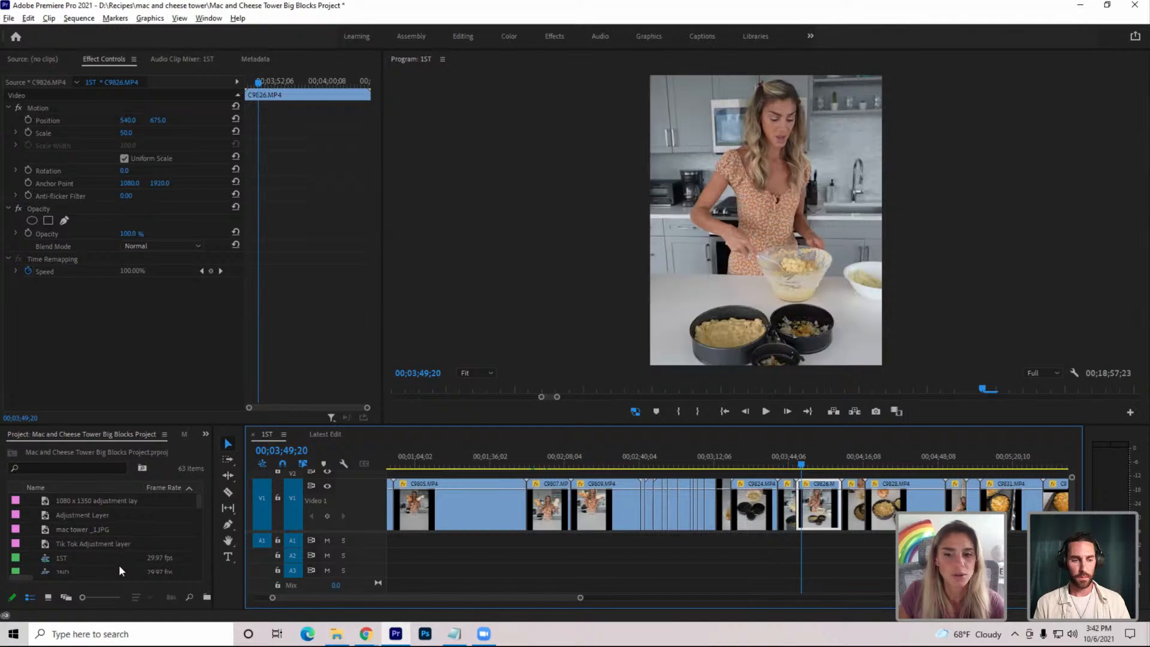
{"action": "scroll", "coordinate": [126, 562], "scroll_direction": "down", "scroll_amount": 1}
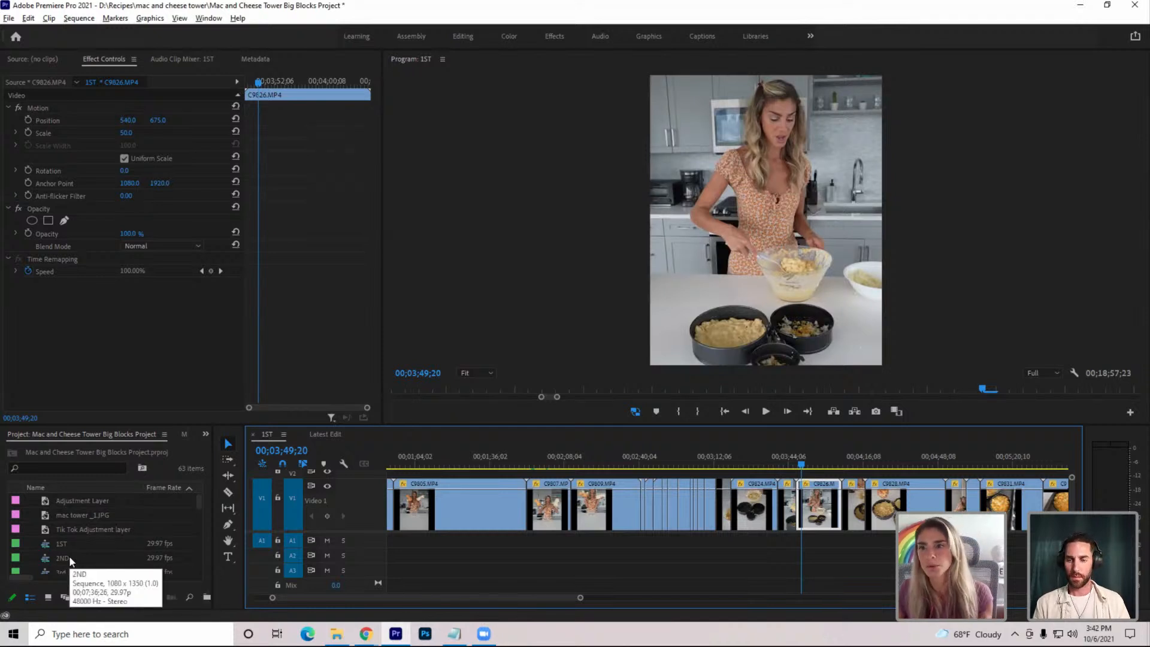
{"action": "left_click_drag", "start_coordinate": [70, 560], "coordinate": [163, 521]}
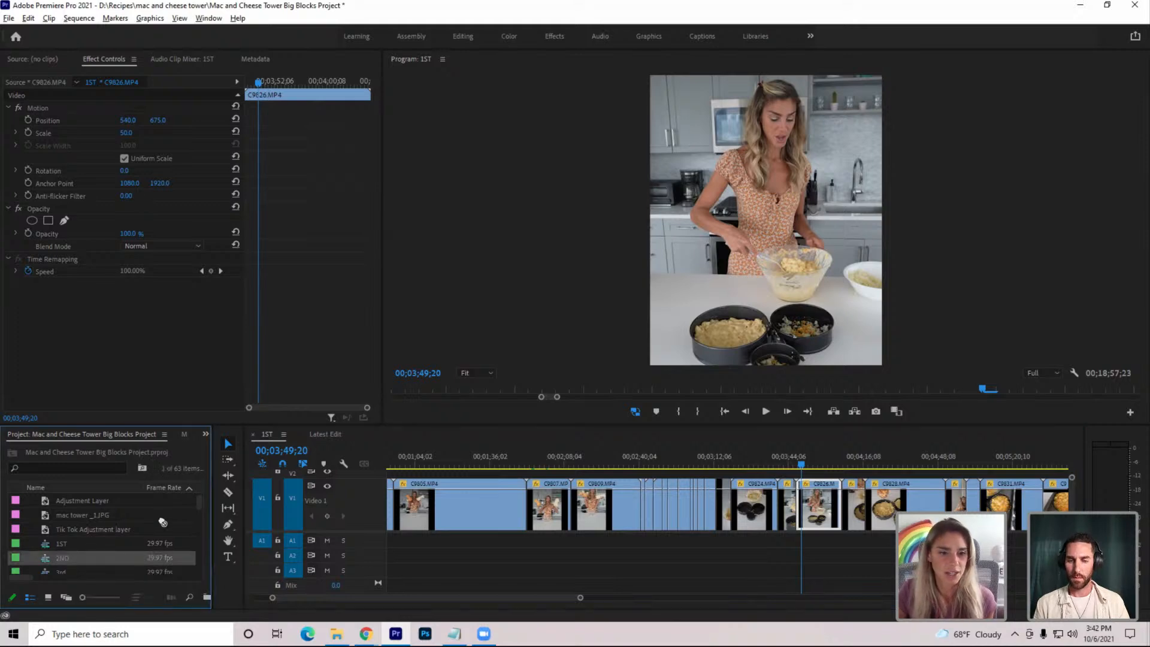
{"action": "key", "text": "ctrl+i"}
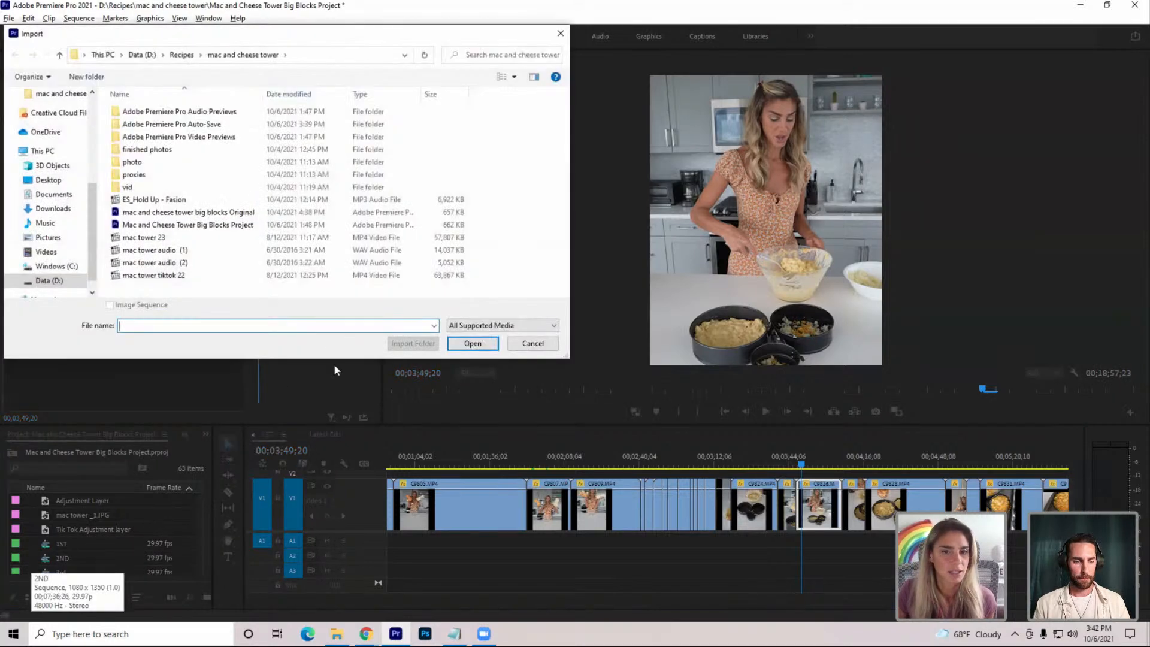
{"action": "left_click", "coordinate": [515, 343]}
{"action": "double_click", "coordinate": [109, 555]}
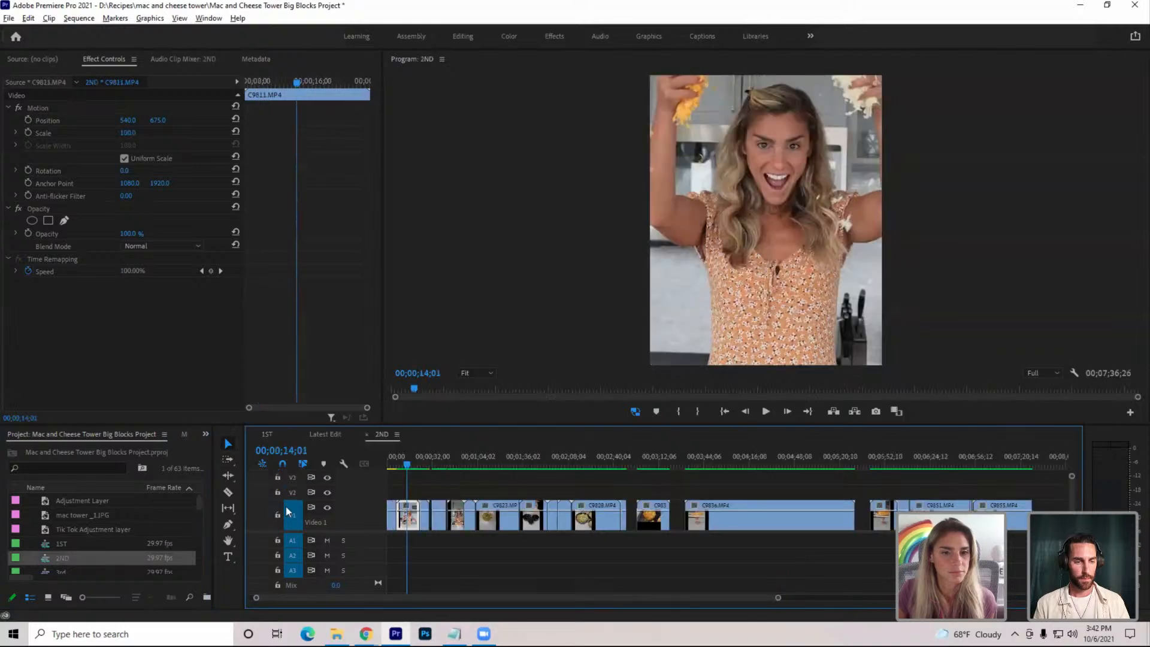
Play the opening of the 2ND sequence to review the cheese block shot in C9809.MP4 and the start of C9811.MP4
{"action": "left_click", "coordinate": [402, 459]}
{"action": "left_click_drag", "start_coordinate": [403, 459], "coordinate": [395, 465]}
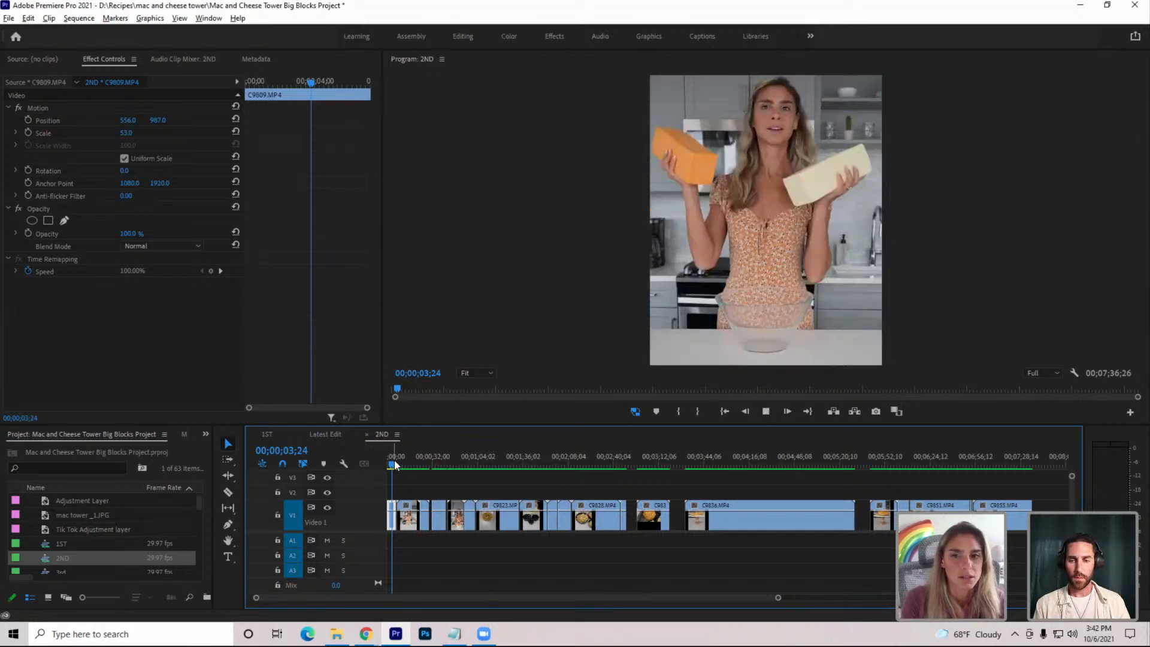
{"action": "key", "text": "space"}
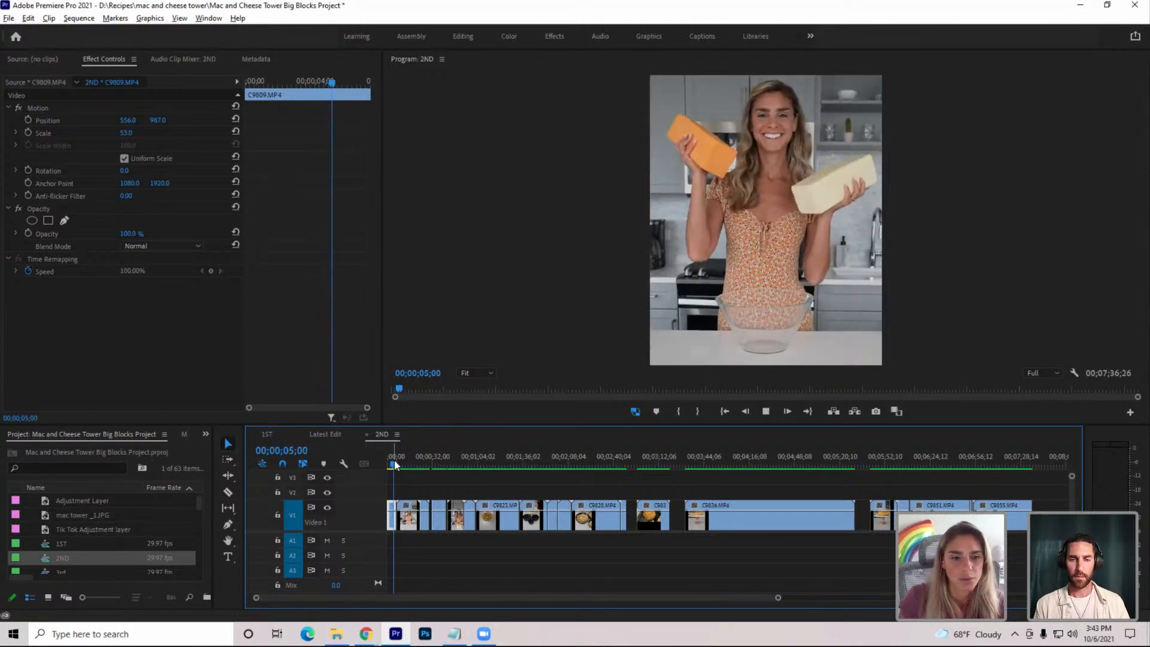
{"action": "key", "text": "space"}
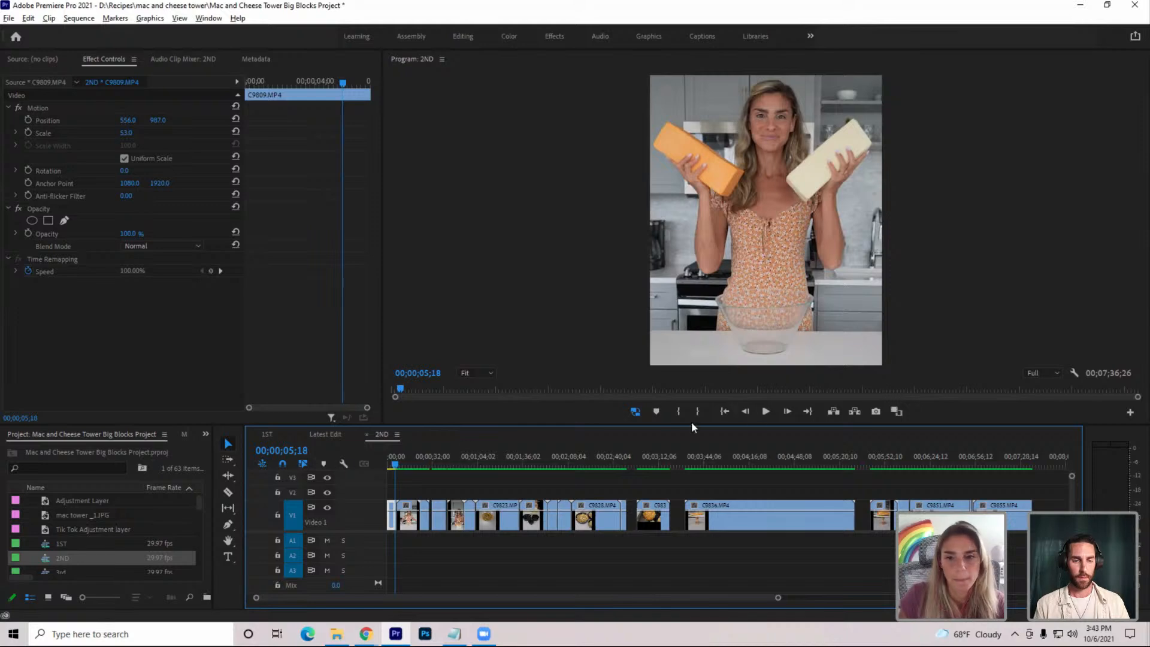
{"action": "left_click", "coordinate": [764, 412]}
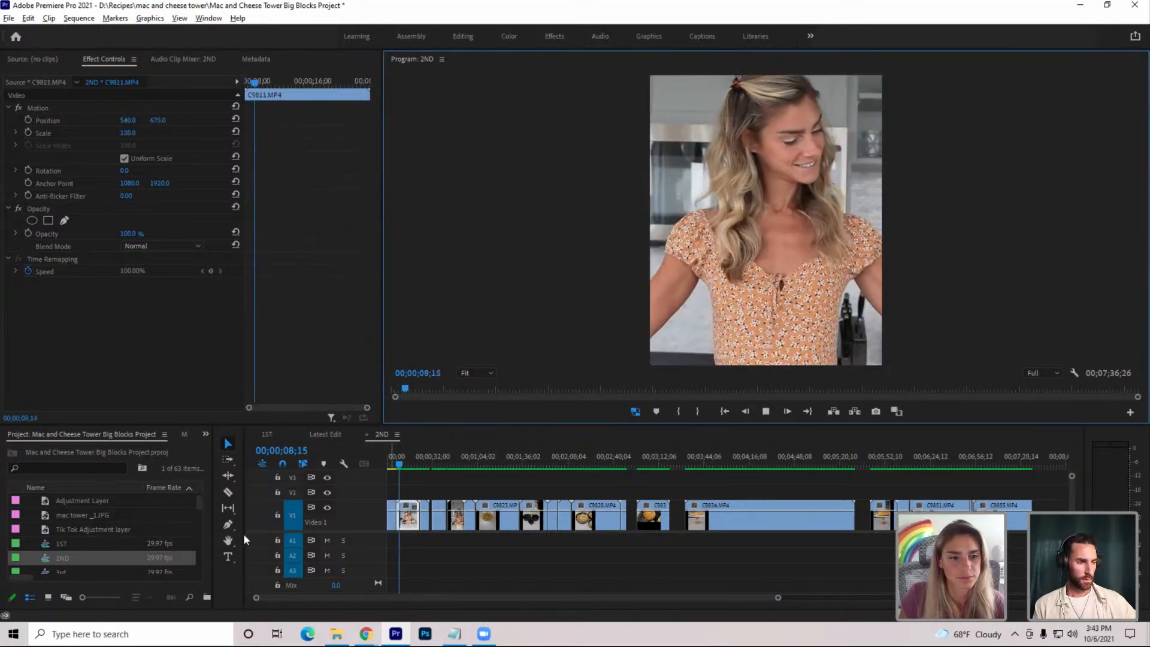
Open the 3rd sequence from the project and go to its first frame
{"action": "left_click", "coordinate": [63, 568]}
{"action": "left_click", "coordinate": [83, 568]}
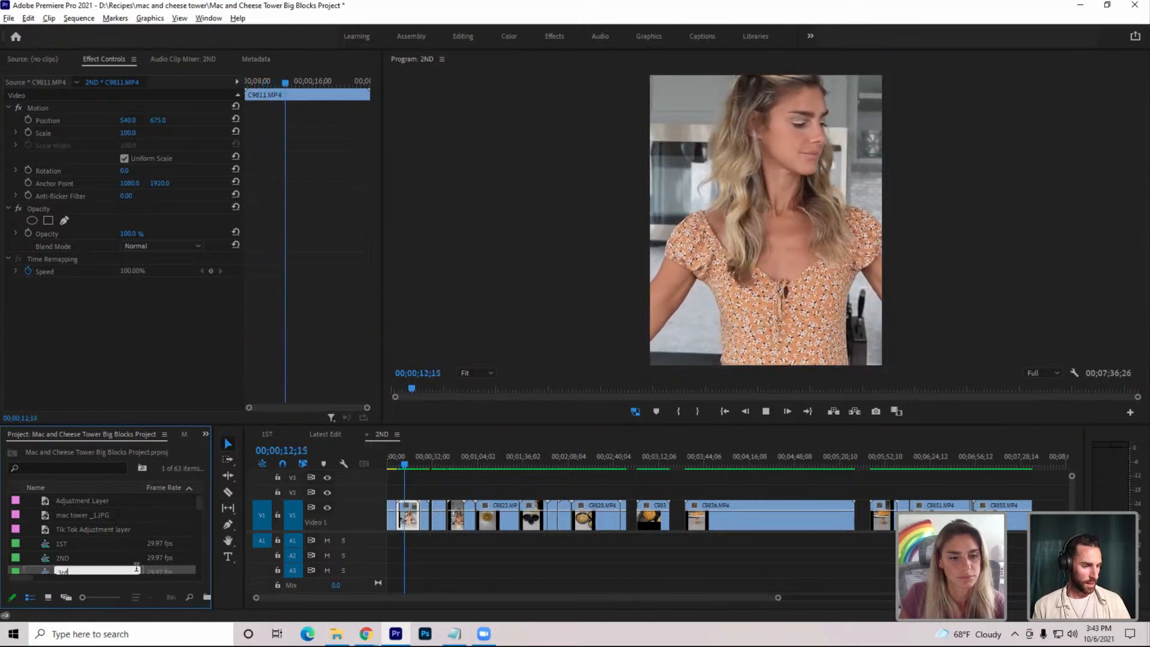
{"action": "double_click", "coordinate": [164, 568]}
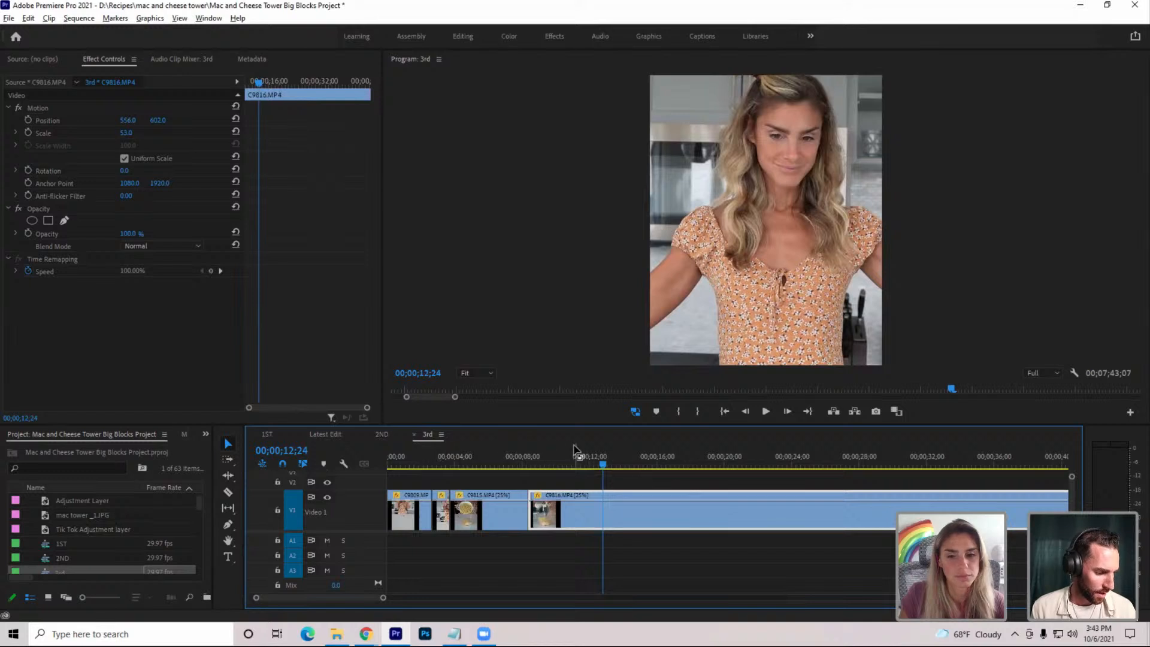
{"action": "left_click", "coordinate": [724, 411]}
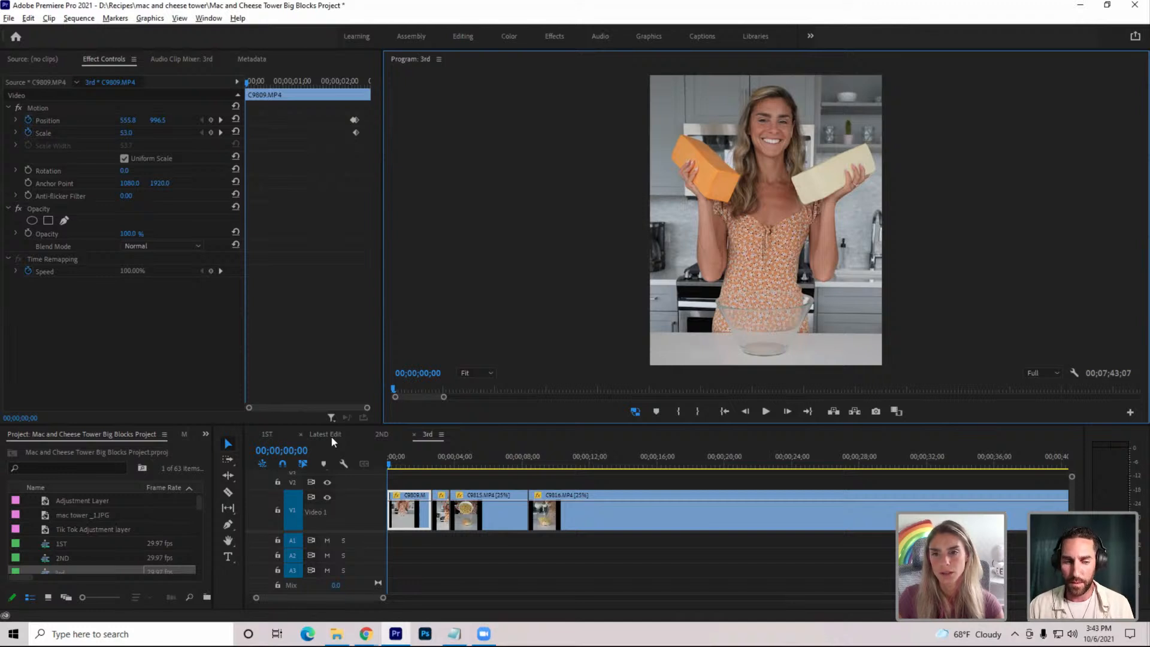
Ripple-trim the start of the opening clip C9809.MP4 at about 00;00;00;12
{"action": "left_click", "coordinate": [395, 465]}
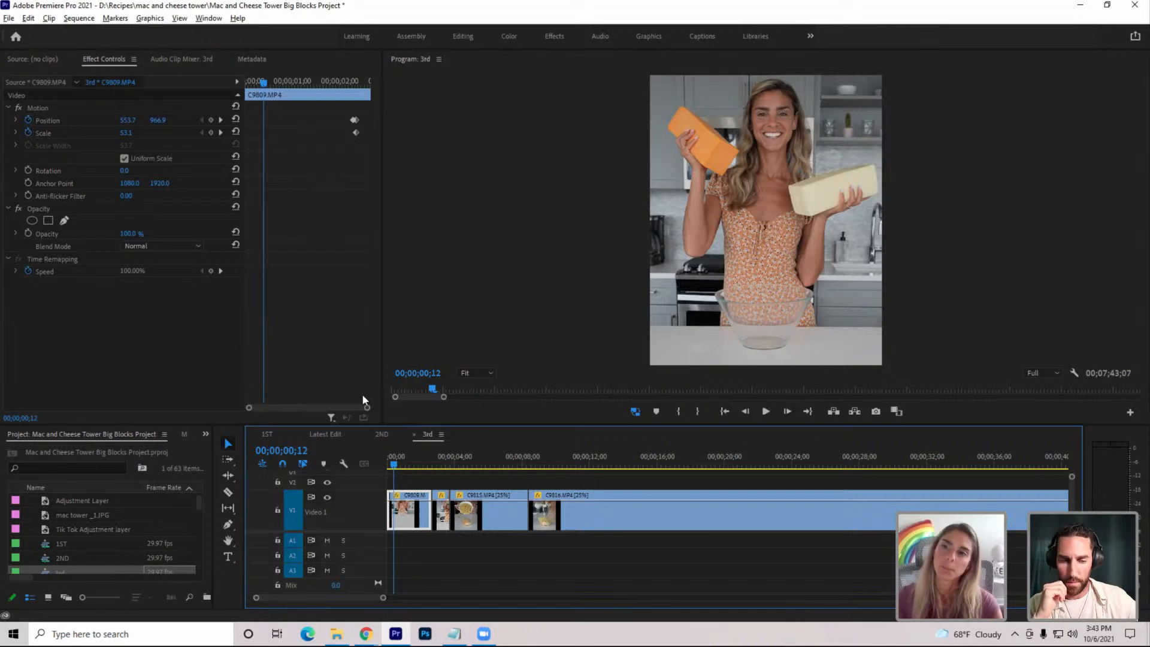
{"action": "left_click", "coordinate": [437, 481]}
{"action": "key", "text": "q"}
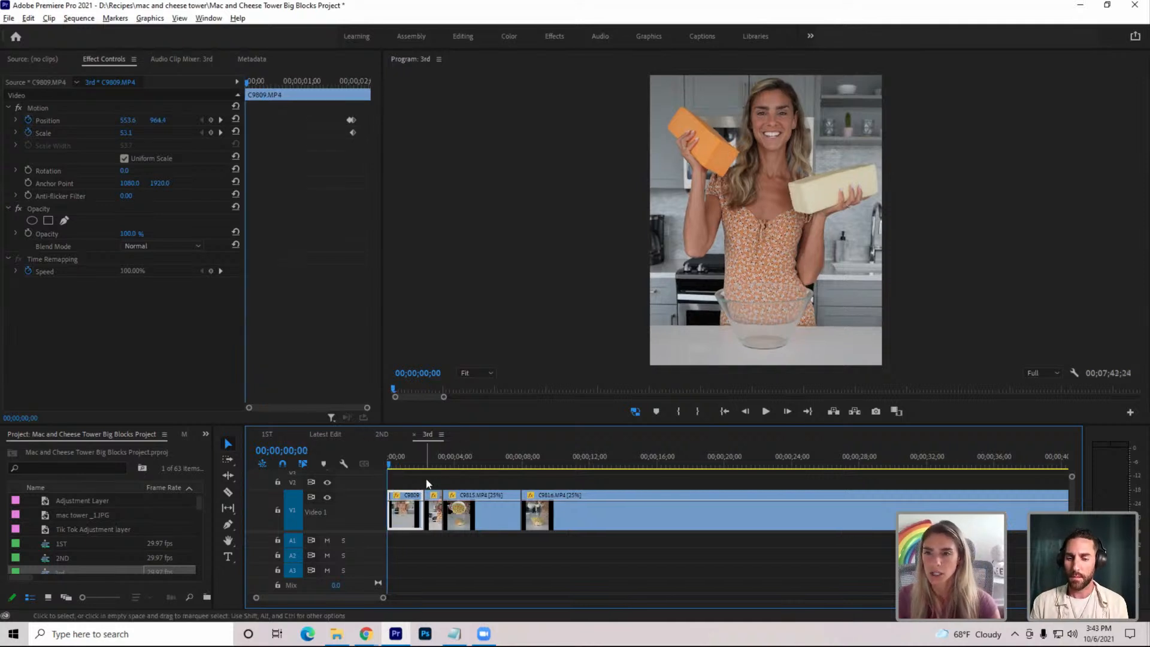
Review the opening of the 3rd sequence, slow the cheese drop clip C9811.MP4 to 40% speed, and play back the result
{"action": "left_click", "coordinate": [766, 411]}
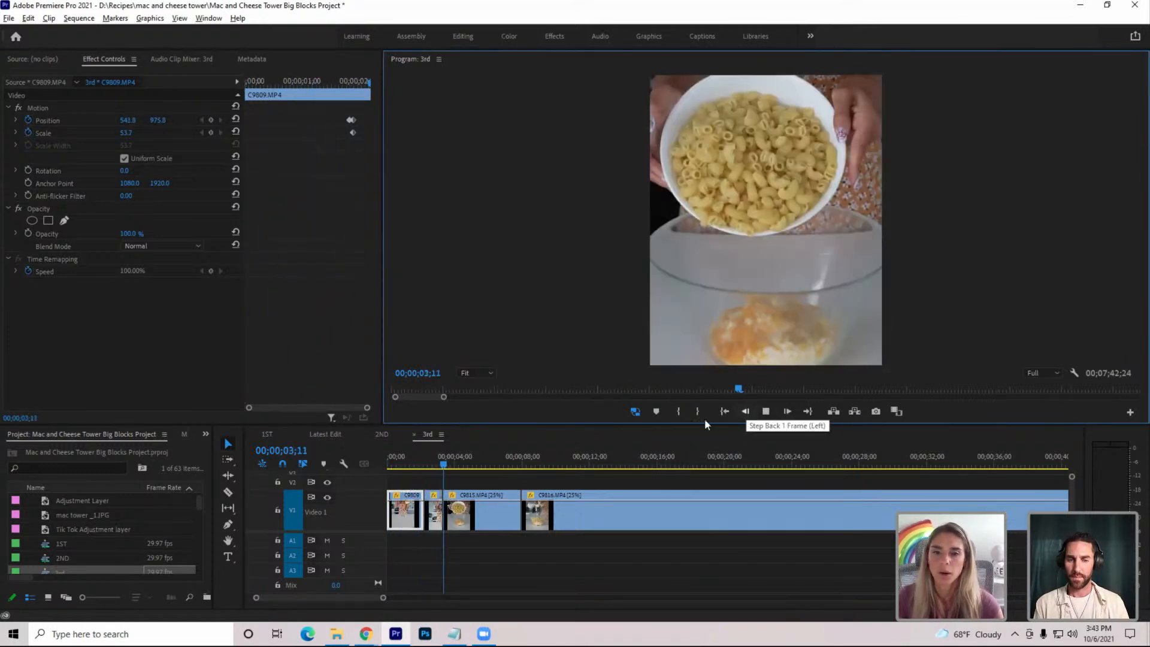
{"action": "left_click_drag", "start_coordinate": [444, 466], "coordinate": [430, 468]}
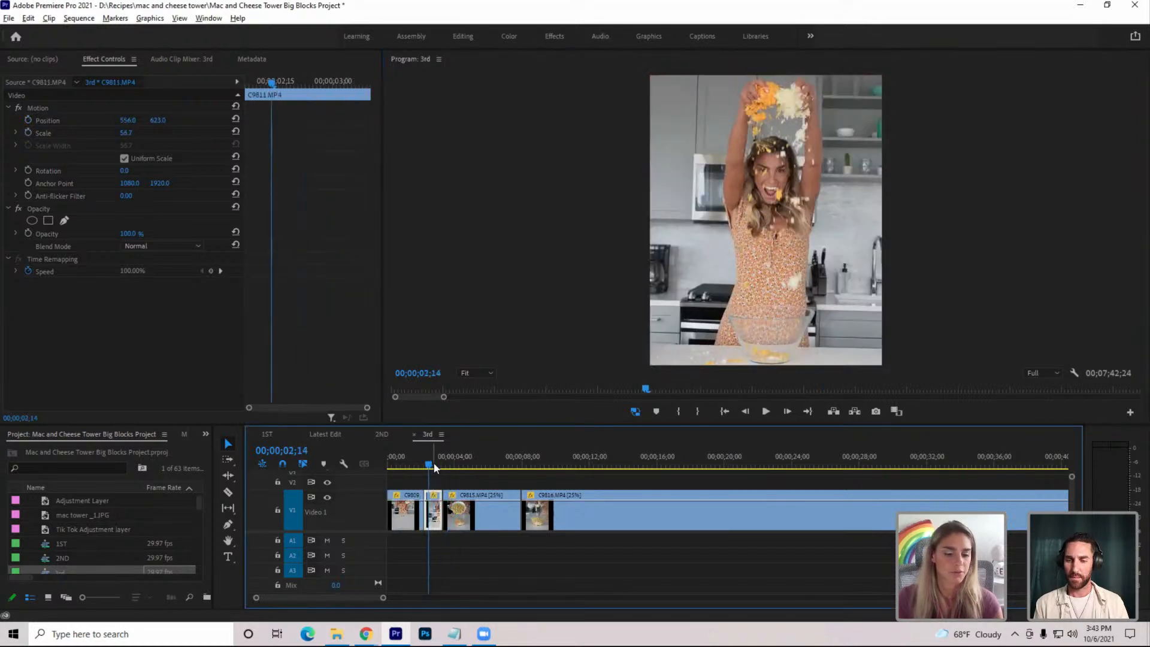
{"action": "key", "text": "ctrl+r"}
{"action": "type", "text": "40"}
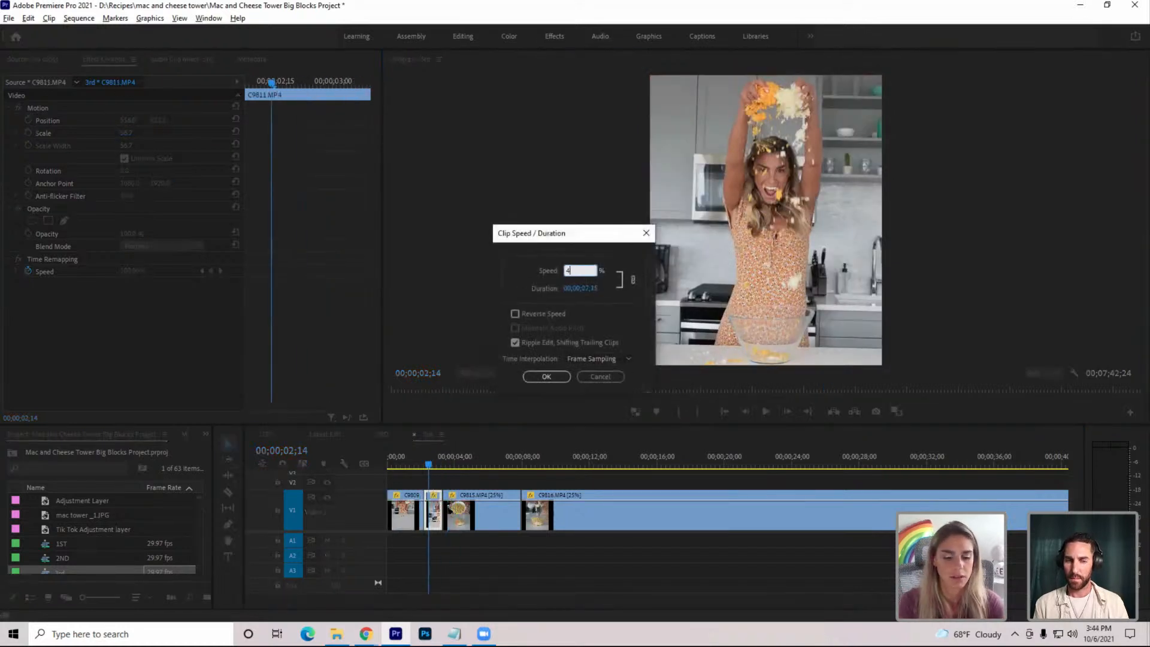
{"action": "key", "text": "Return"}
{"action": "key", "text": "space"}
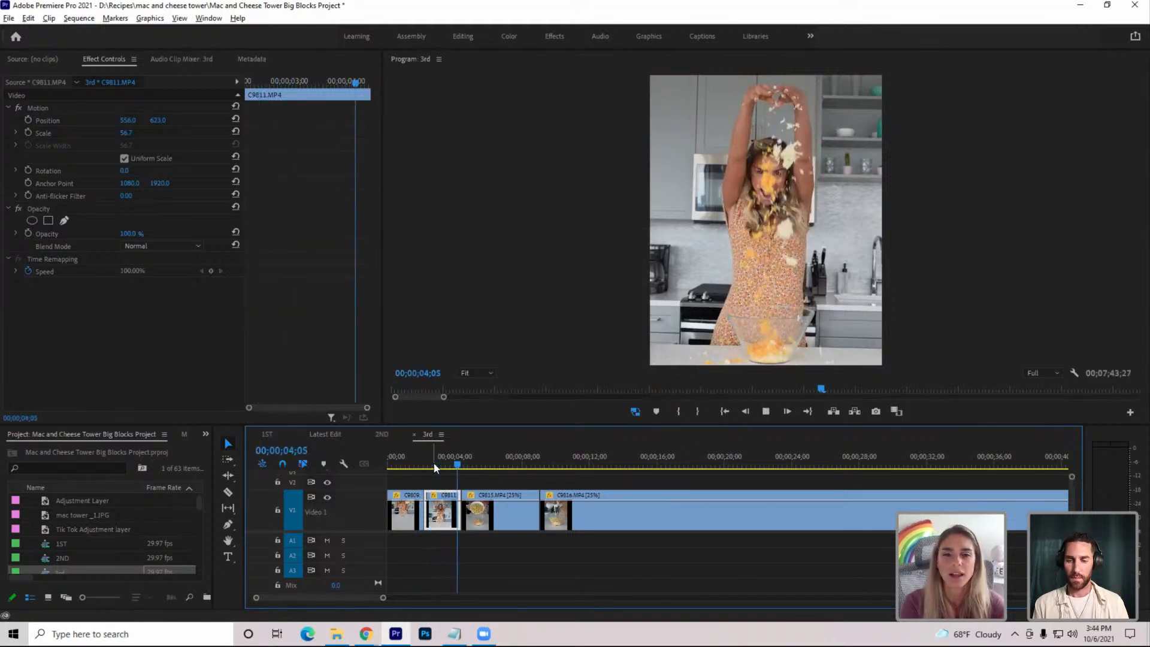
{"action": "key", "text": "space"}
{"action": "key", "text": "space"}
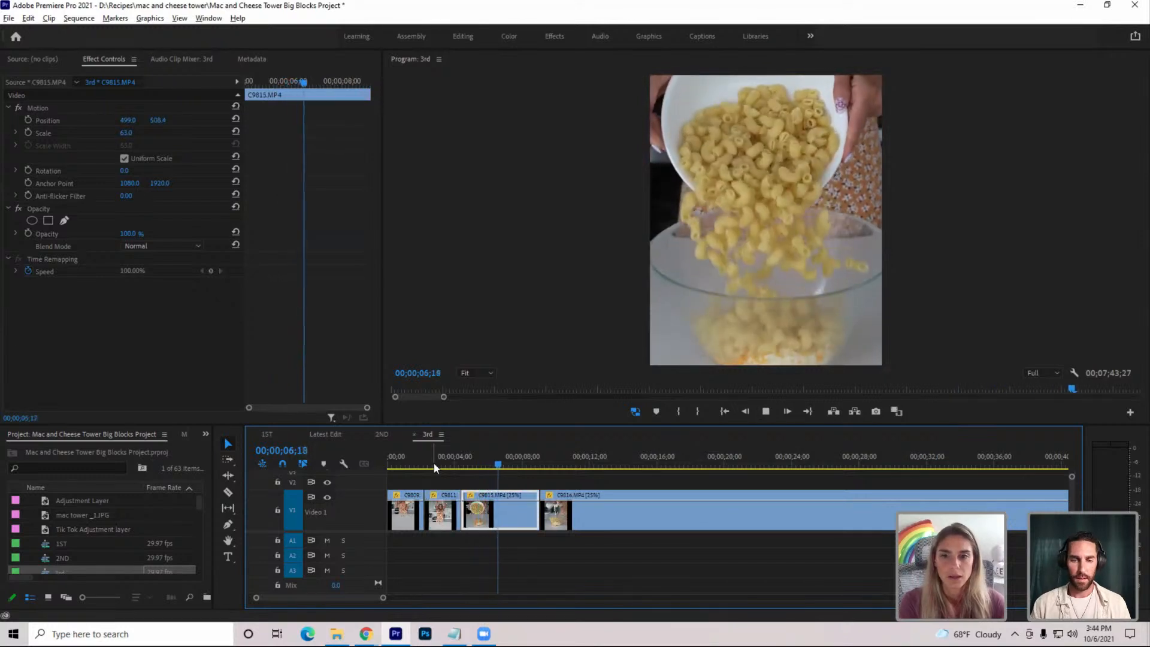
Show the time-remapping speed line on clip C9815.MP4, add a speed keyframe at 00;00;06;22, and make video track V1 taller
{"action": "left_click", "coordinate": [471, 495]}
{"action": "mouse_move", "coordinate": [527, 532]}
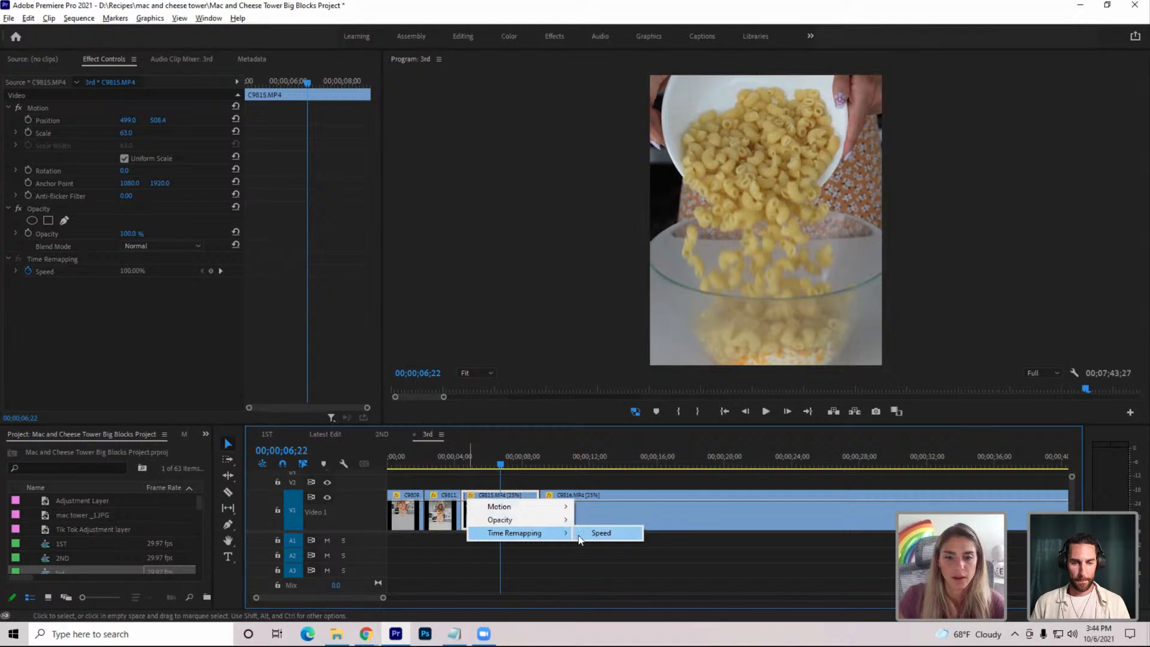
{"action": "left_click", "coordinate": [579, 538]}
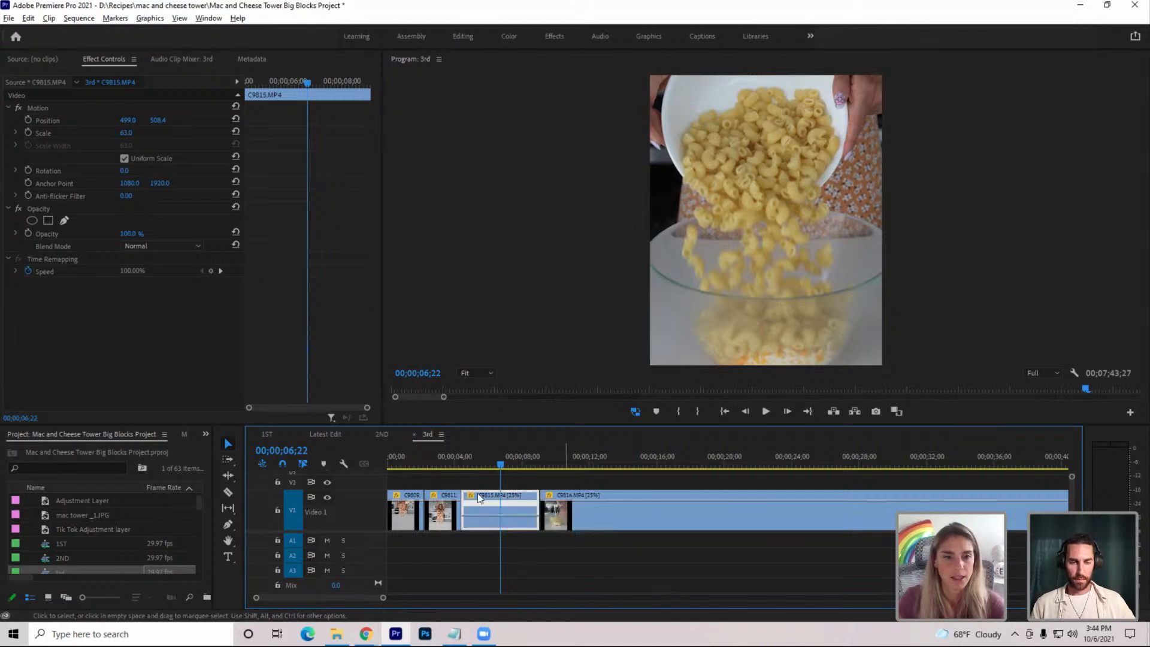
{"action": "left_click", "coordinate": [210, 271]}
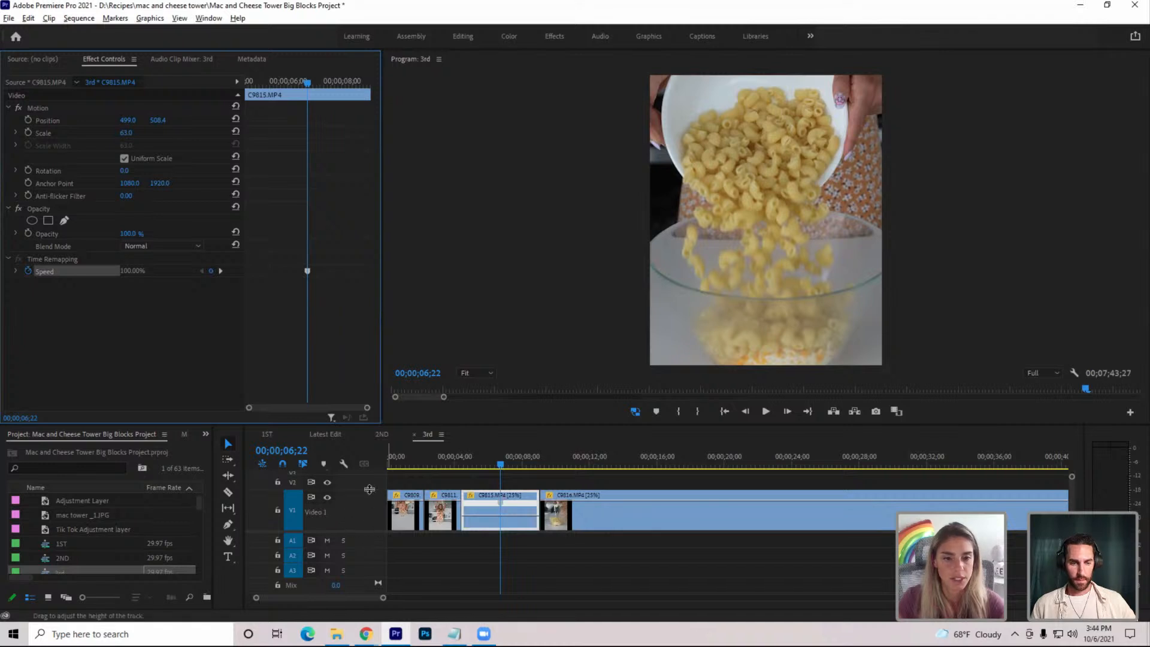
{"action": "double_click", "coordinate": [369, 515]}
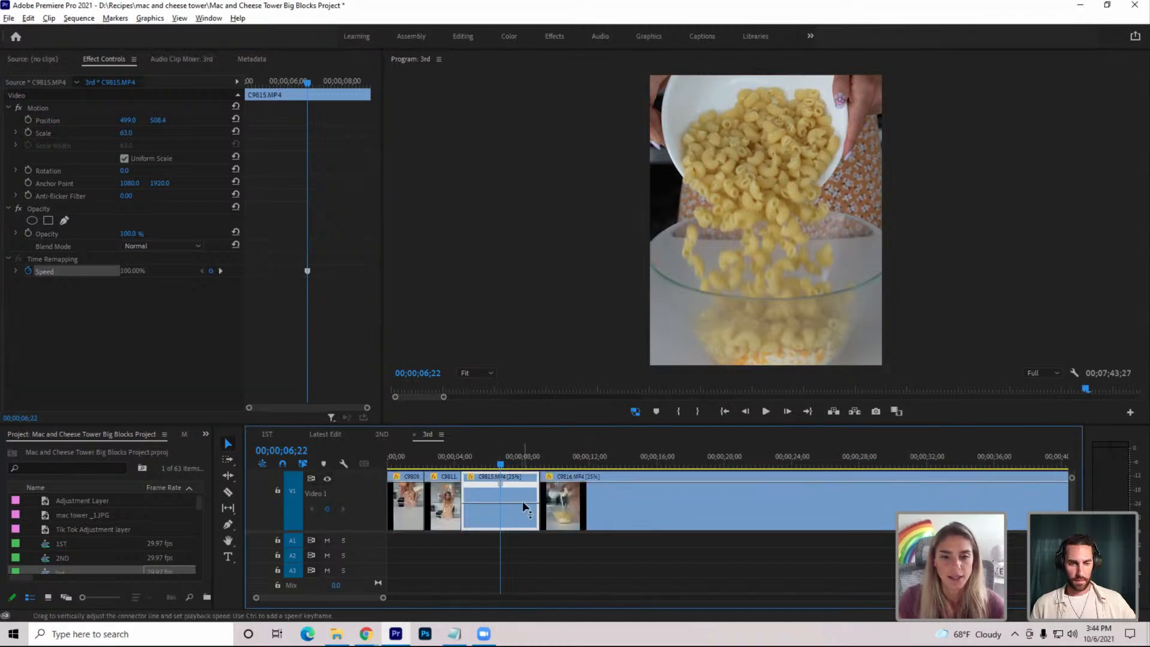
Raise the speed of clip C9815.MP4 after its speed keyframe to 183% and spread the keyframe into a short, gradual ramp
{"action": "left_click_drag", "start_coordinate": [522, 500], "coordinate": [523, 490]}
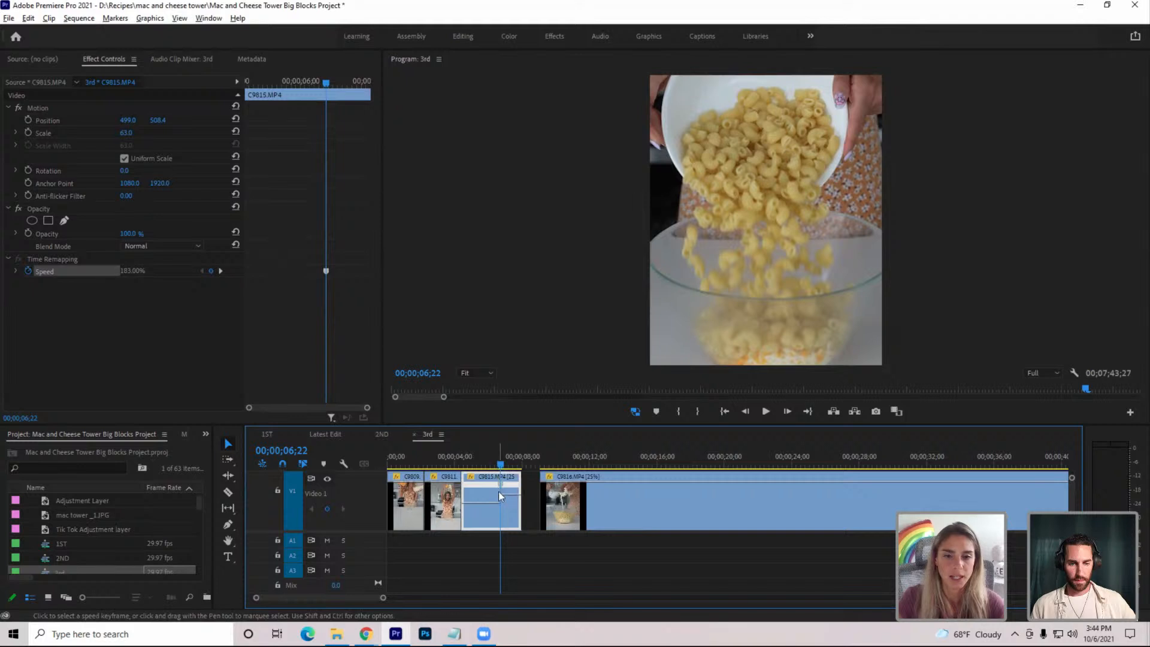
{"action": "scroll", "coordinate": [500, 488], "scroll_direction": "up", "scroll_amount": 5}
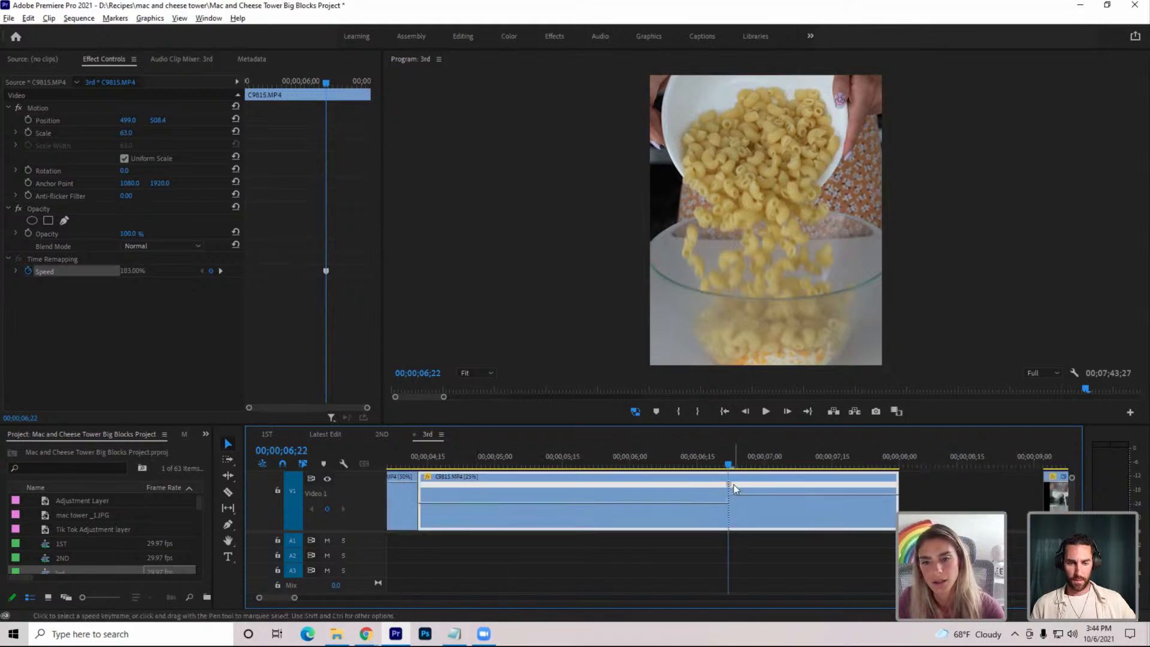
{"action": "left_click_drag", "start_coordinate": [728, 494], "coordinate": [571, 494]}
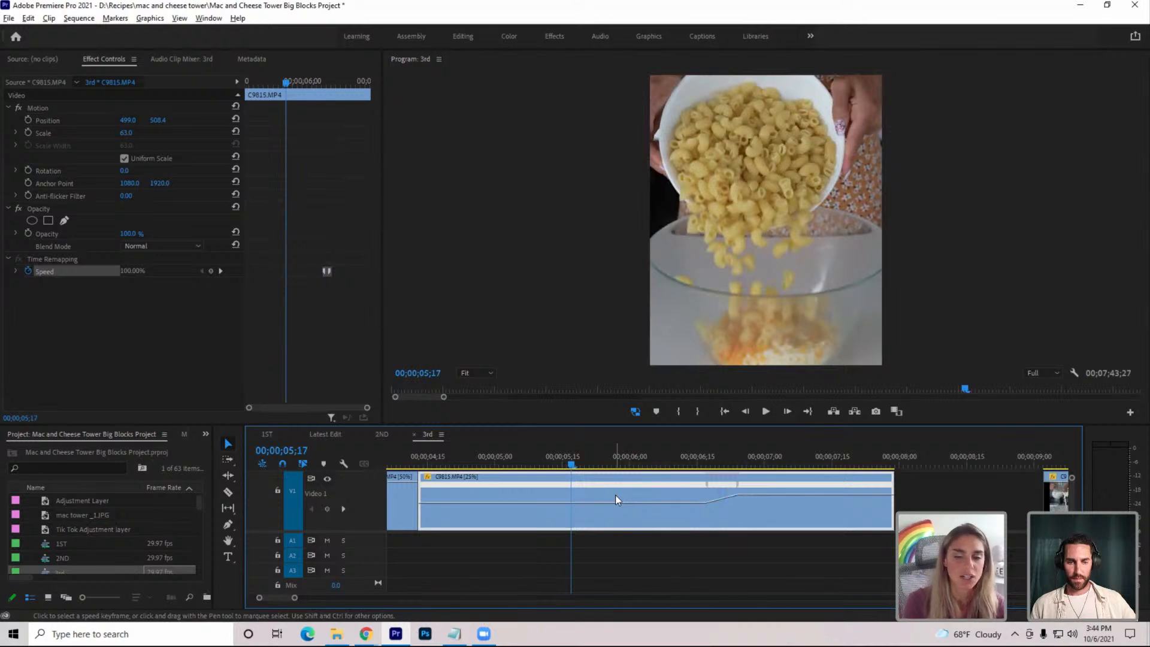
Play back the ramp and ripple-trim clip C9815.MP4 to end at about 00;00;07;21 and start at about 00;00;05;06
{"action": "key", "text": "space"}
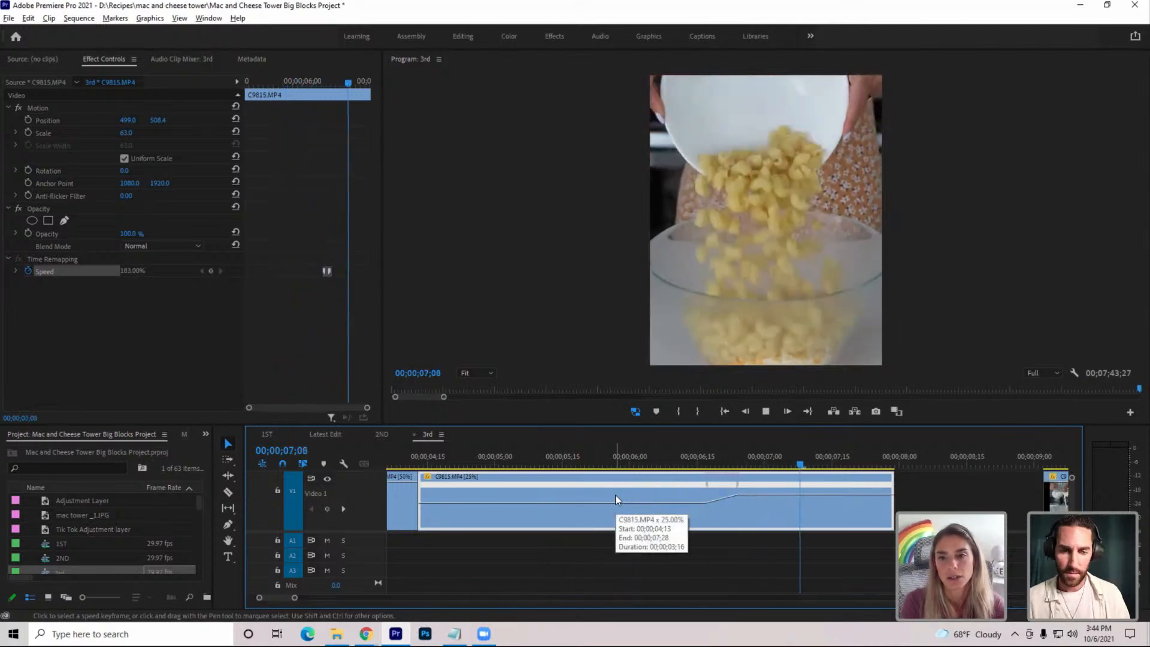
{"action": "key", "text": "space"}
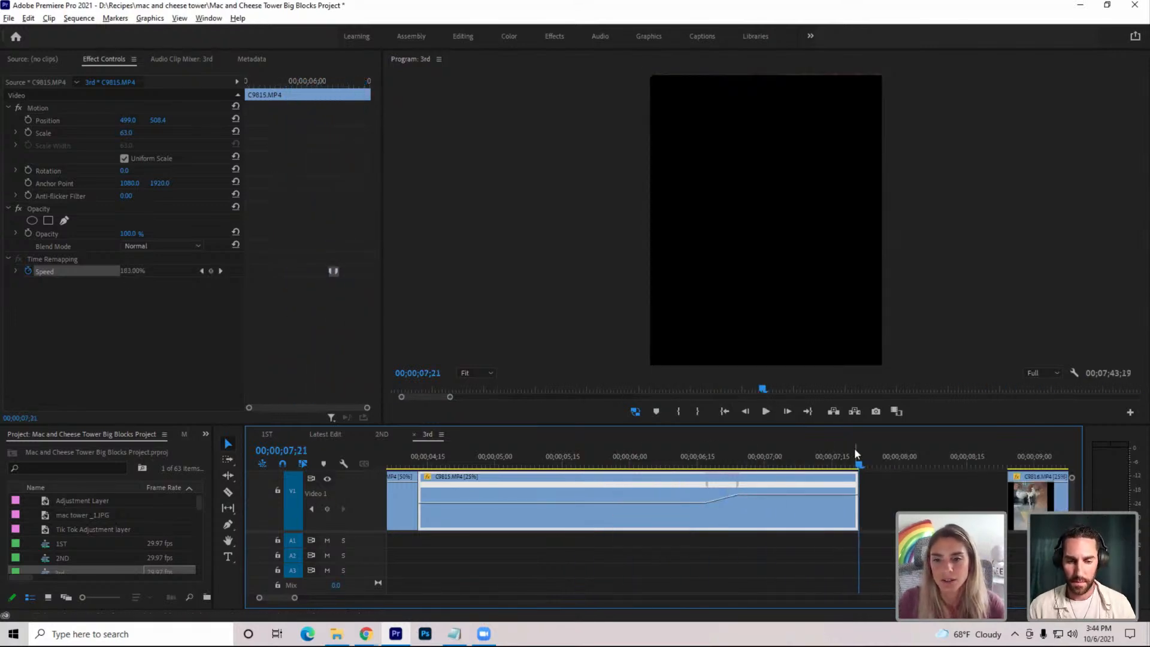
{"action": "left_click_drag", "start_coordinate": [857, 458], "coordinate": [522, 515]}
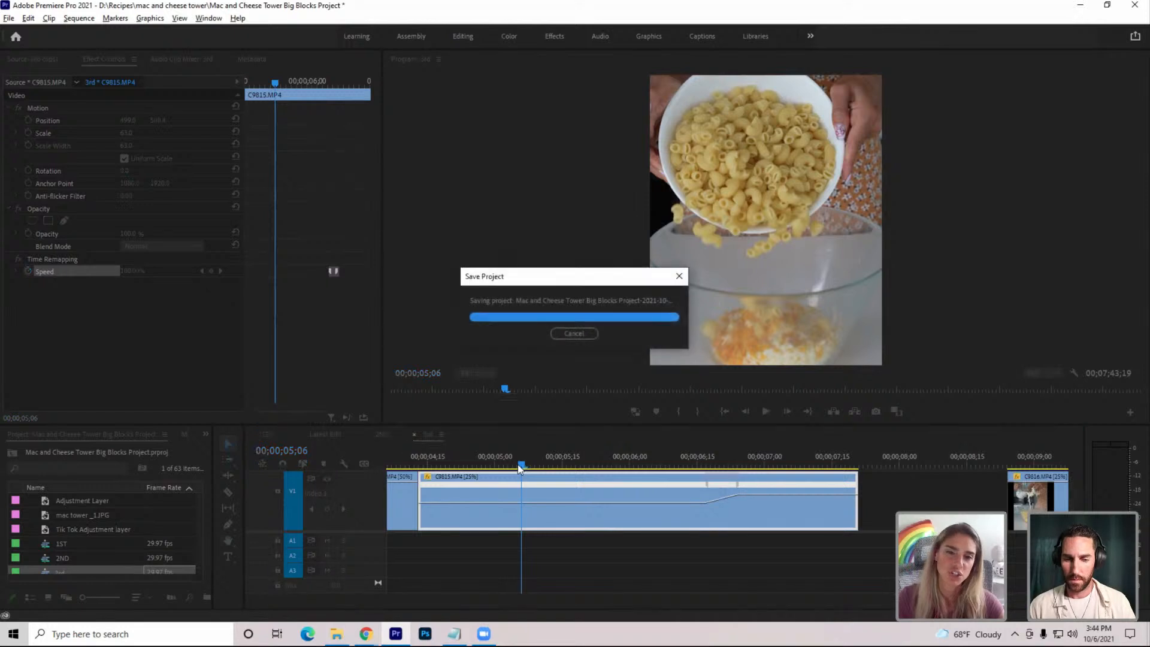
{"action": "key", "text": "q"}
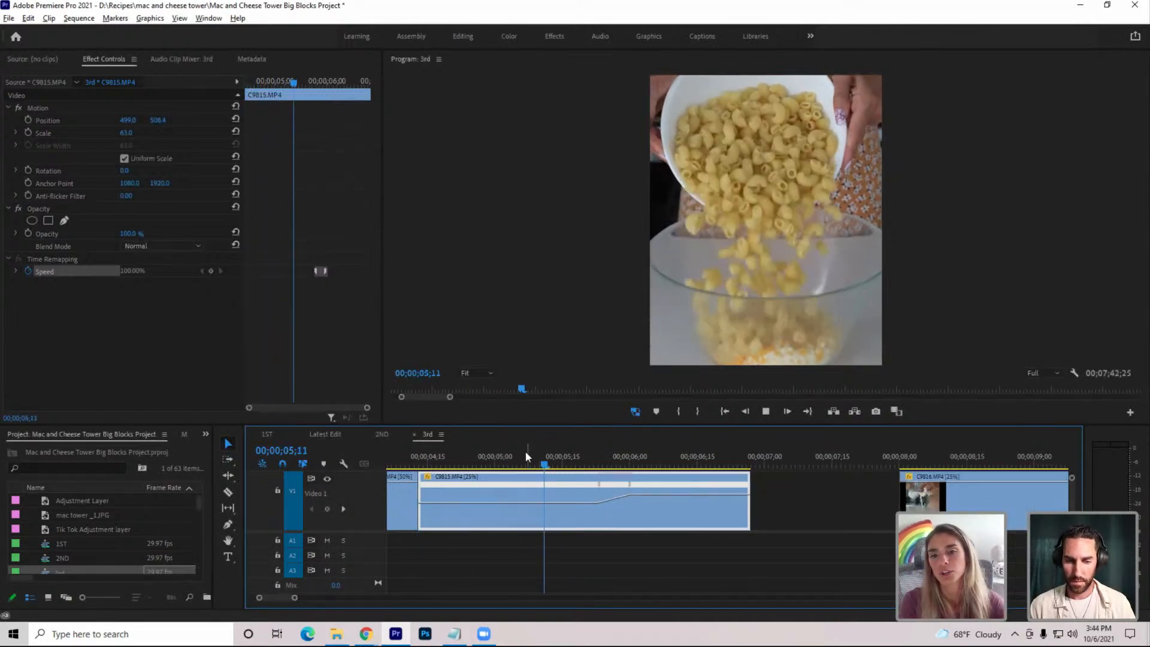
Raise the fast section of clip C9815.MP4 to 242% speed, and make its speed ramp longer and earlier
{"action": "key", "text": "space"}
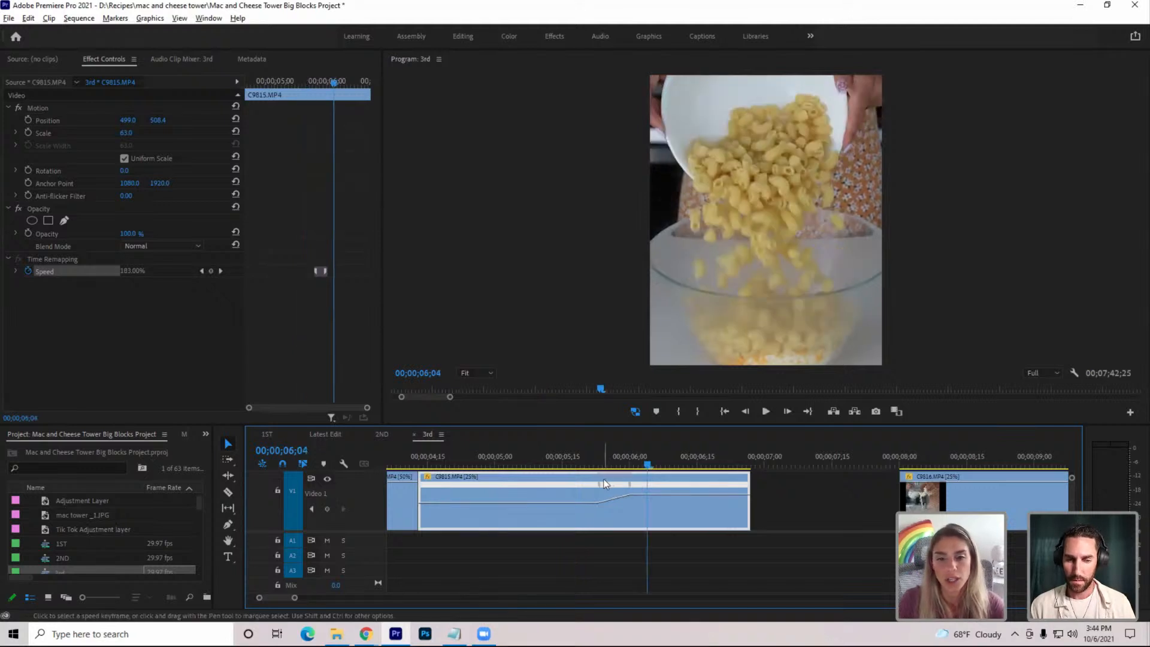
{"action": "left_click_drag", "start_coordinate": [599, 484], "coordinate": [512, 476]}
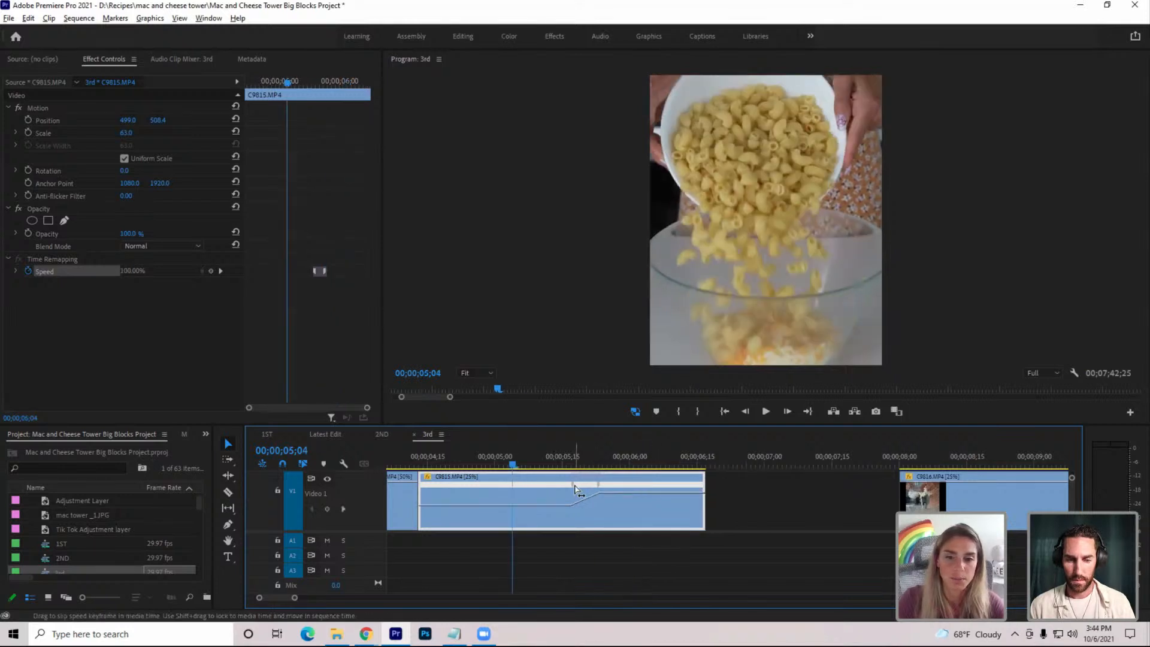
{"action": "mouse_move", "coordinate": [599, 485]}
{"action": "left_mouse_down"}
{"action": "mouse_move", "coordinate": [566, 485]}
{"action": "mouse_move", "coordinate": [595, 493]}
{"action": "left_mouse_up"}
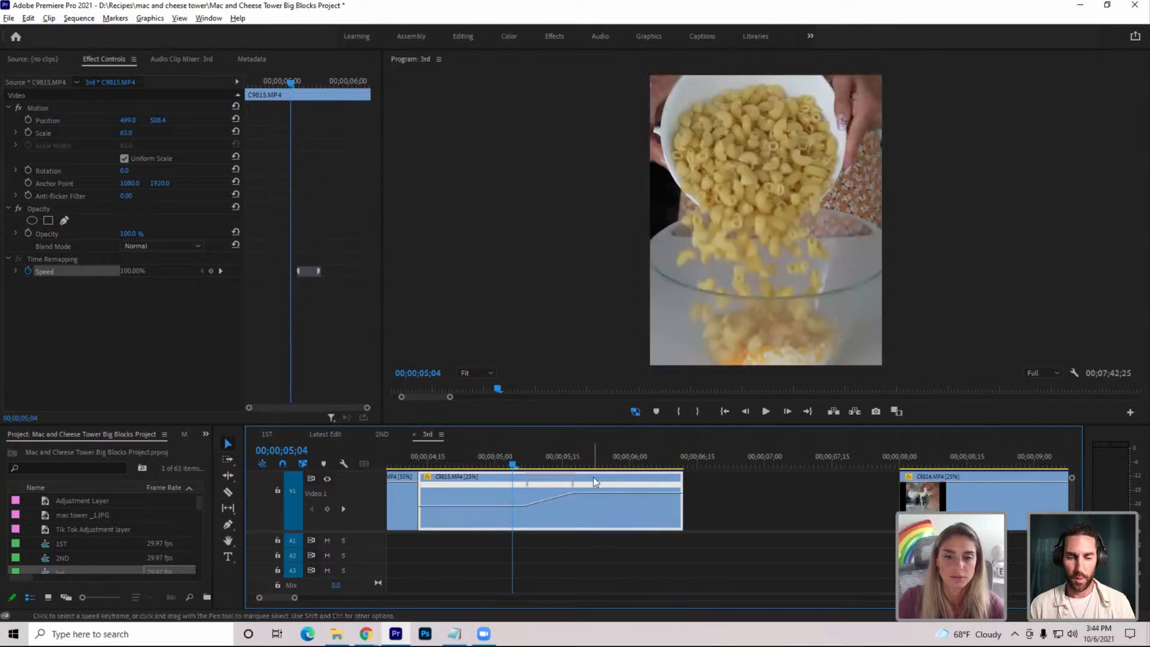
Trim the end of clip C9815.MP4 at about 00;00;06;00 and close the gap before clip C9816.MP4
{"action": "left_click_drag", "start_coordinate": [514, 460], "coordinate": [672, 474]}
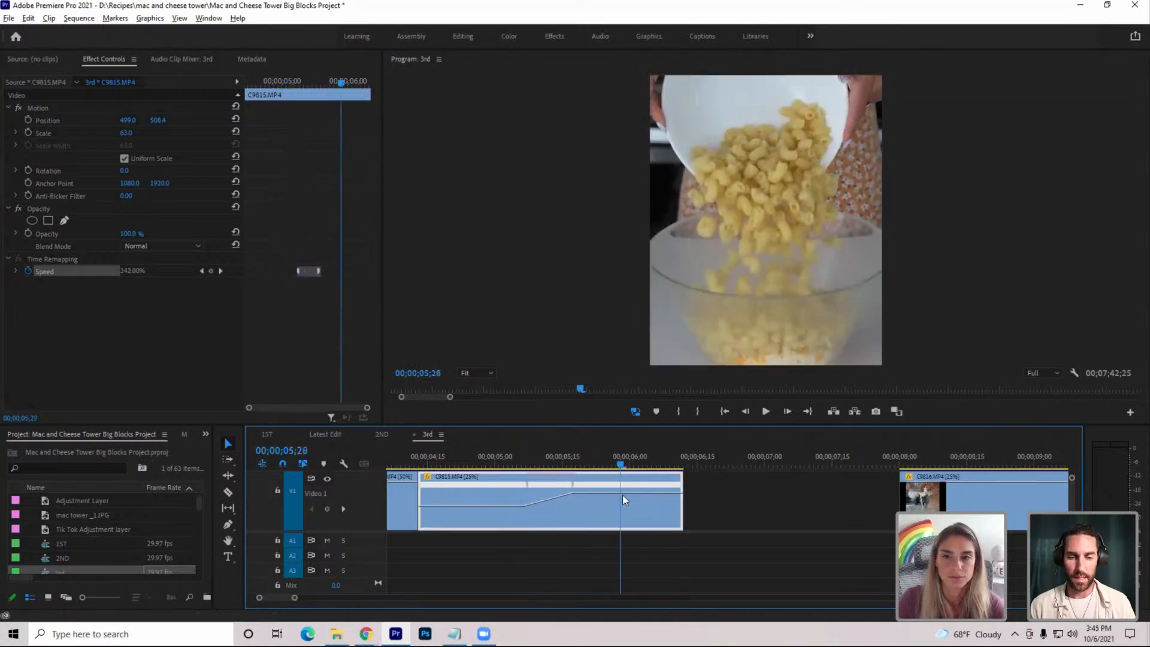
{"action": "key", "text": "w"}
{"action": "right_click", "coordinate": [711, 513]}
{"action": "left_click", "coordinate": [743, 520]}
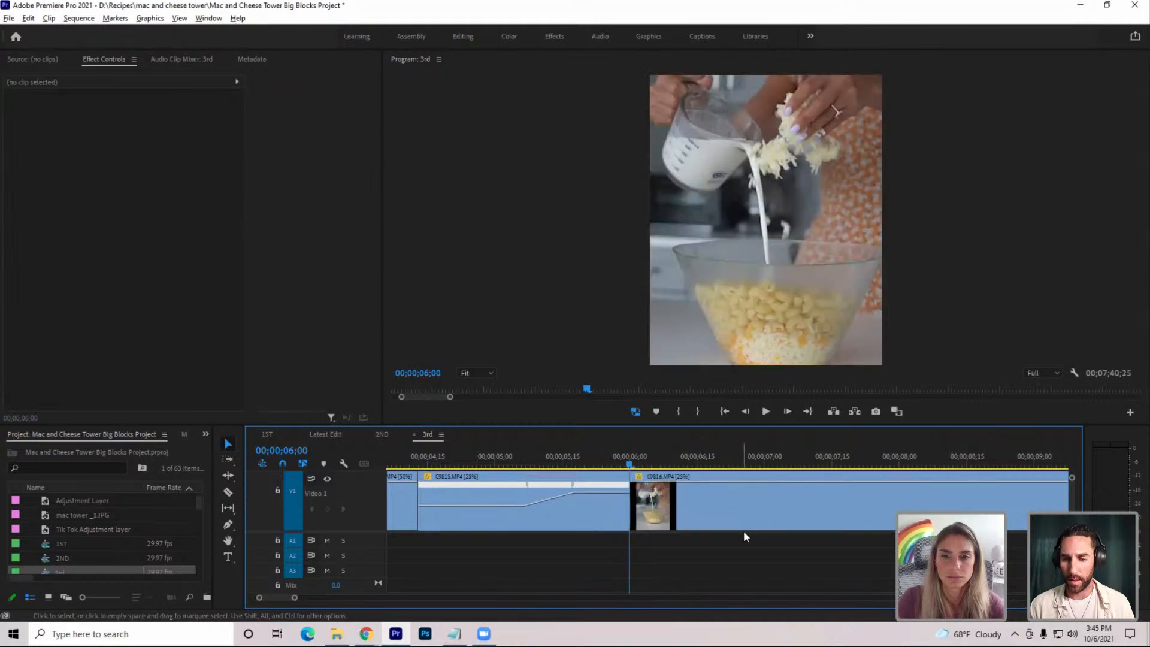
Ripple-trim the start of clip C9816.MP4 at about 00;00;09;13, then split the remaining clip at 00;00;09;26
{"action": "left_click_drag", "start_coordinate": [627, 458], "coordinate": [885, 472]}
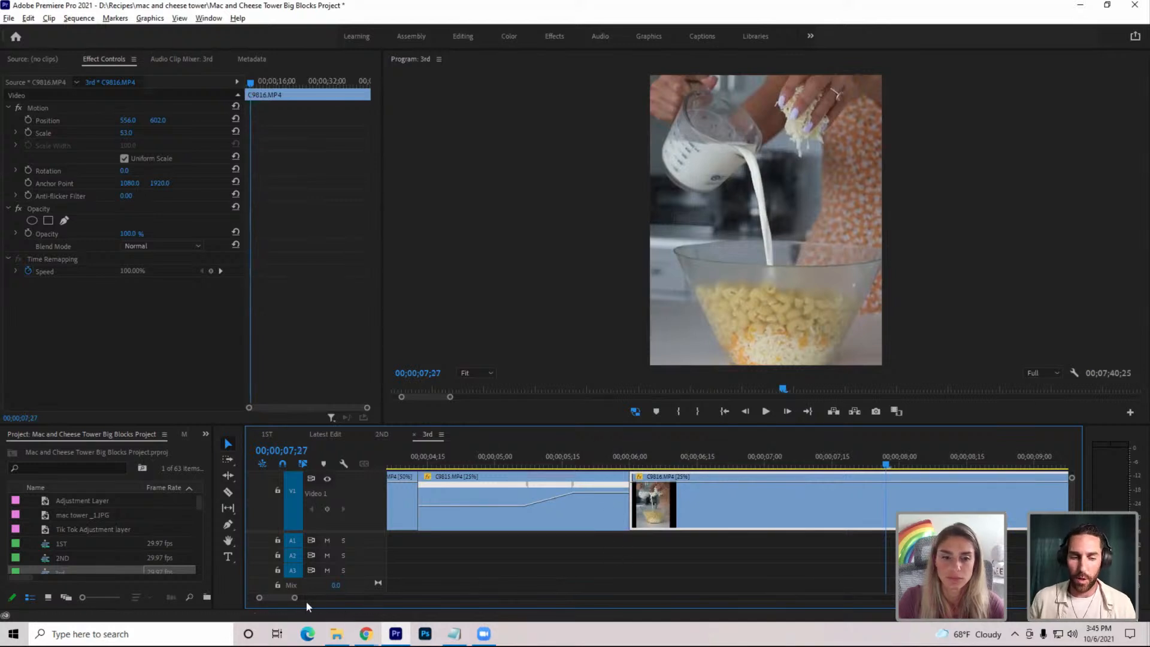
{"action": "left_click_drag", "start_coordinate": [295, 599], "coordinate": [333, 598]}
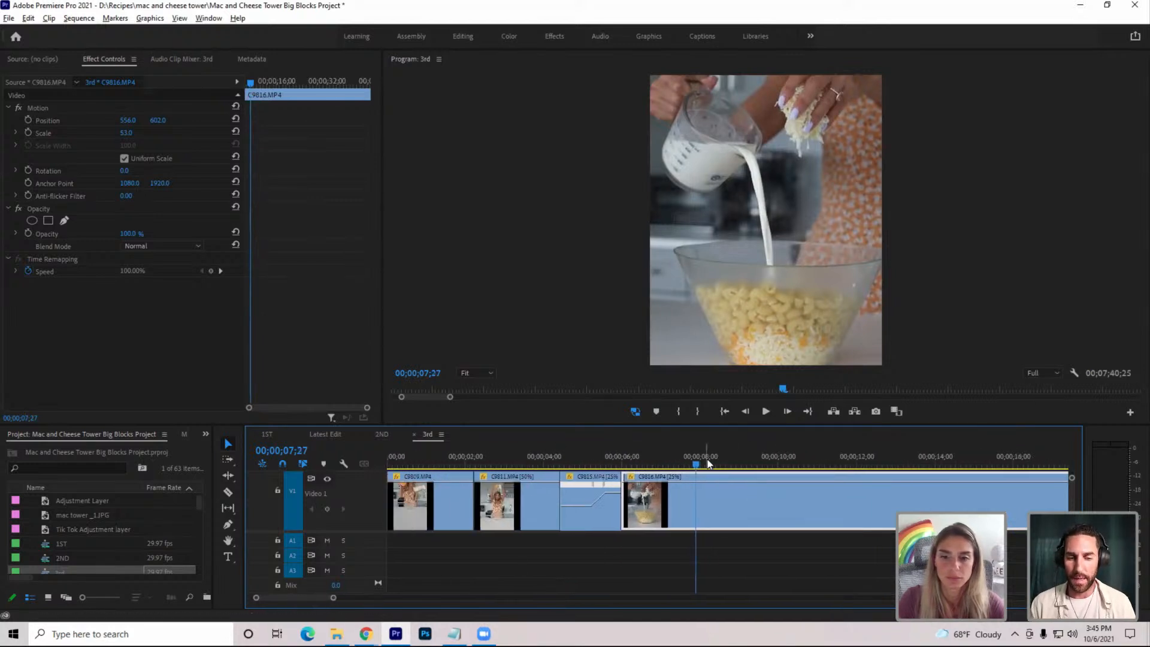
{"action": "left_click_drag", "start_coordinate": [699, 464], "coordinate": [770, 475]}
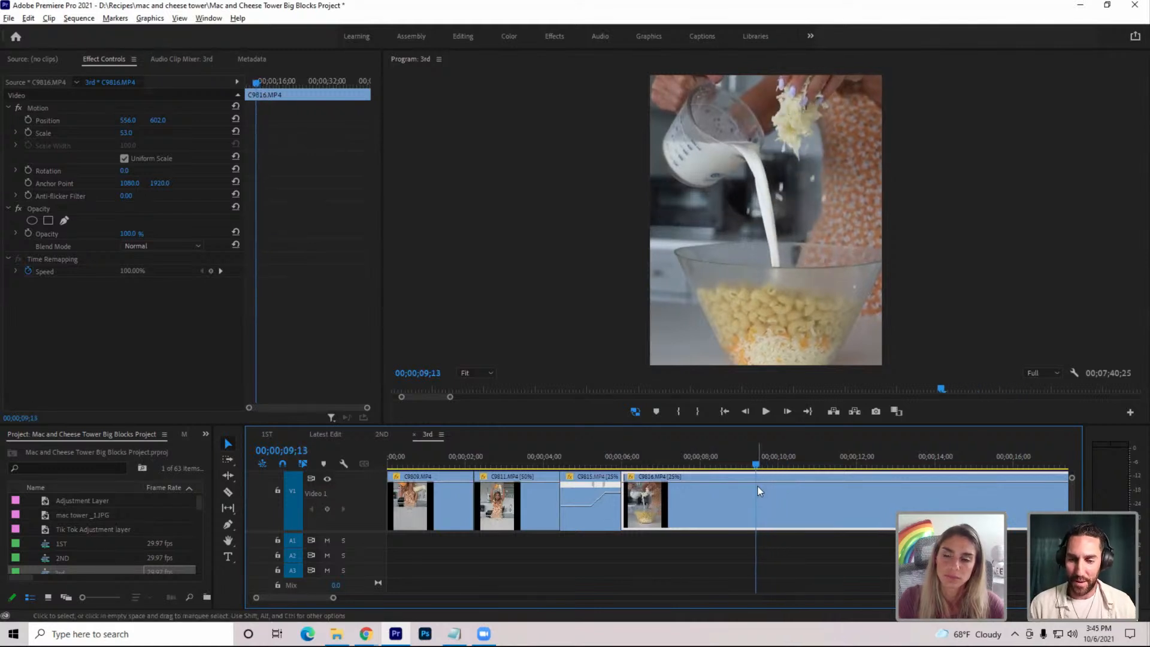
{"action": "key", "text": "Up"}
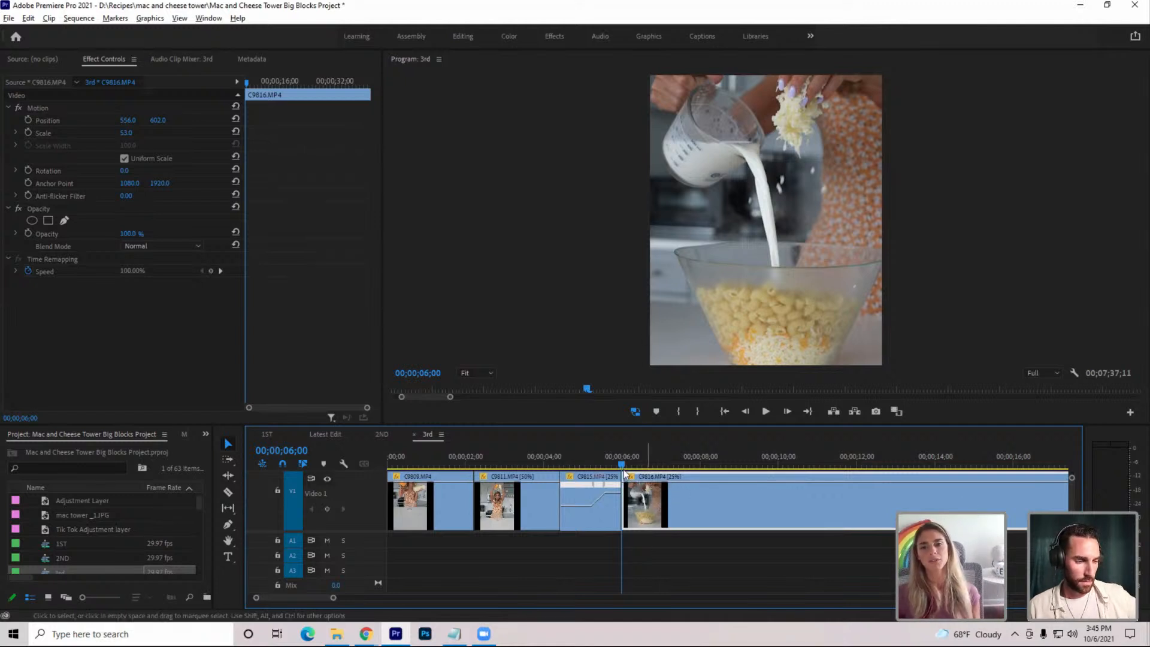
{"action": "left_click_drag", "start_coordinate": [623, 464], "coordinate": [774, 465]}
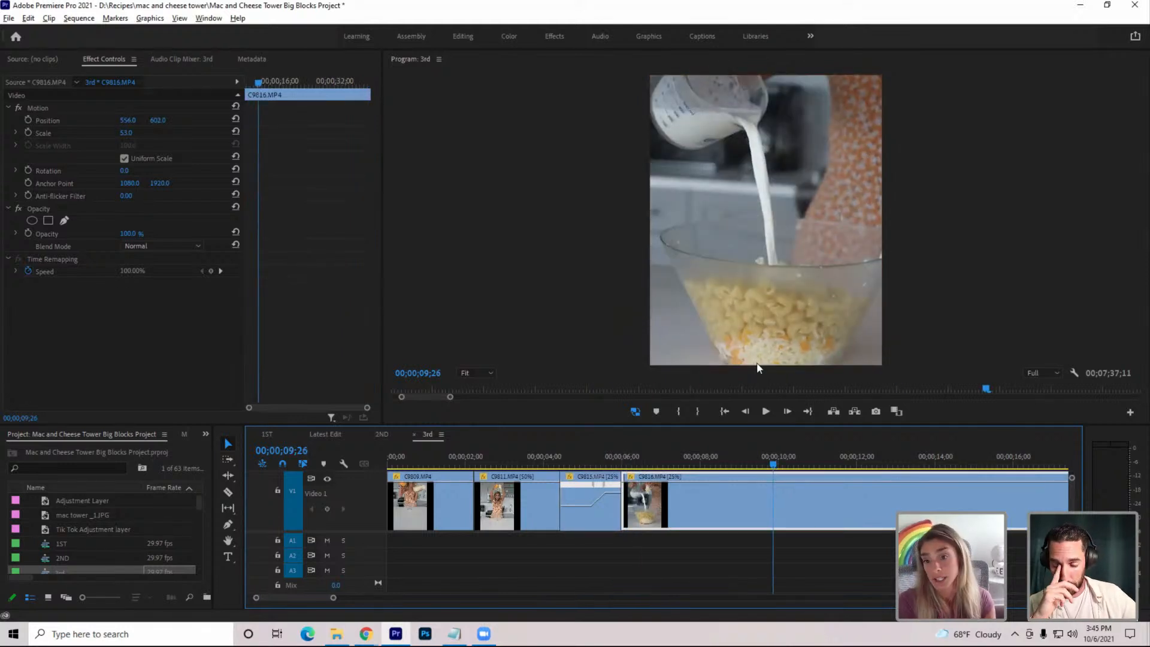
{"action": "key", "text": "ctrl+k"}
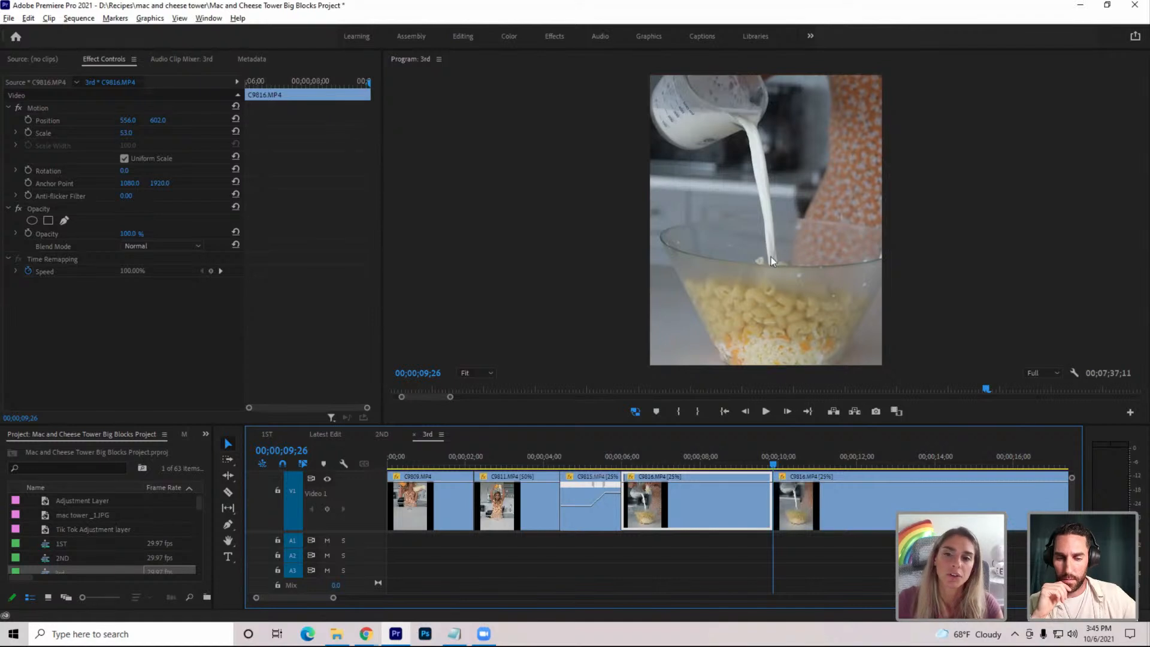
Add Position and Scale keyframes to the first C9816.MP4 segment, move them to its start, and change their temporal interpolation
{"action": "left_click_drag", "start_coordinate": [760, 463], "coordinate": [632, 491]}
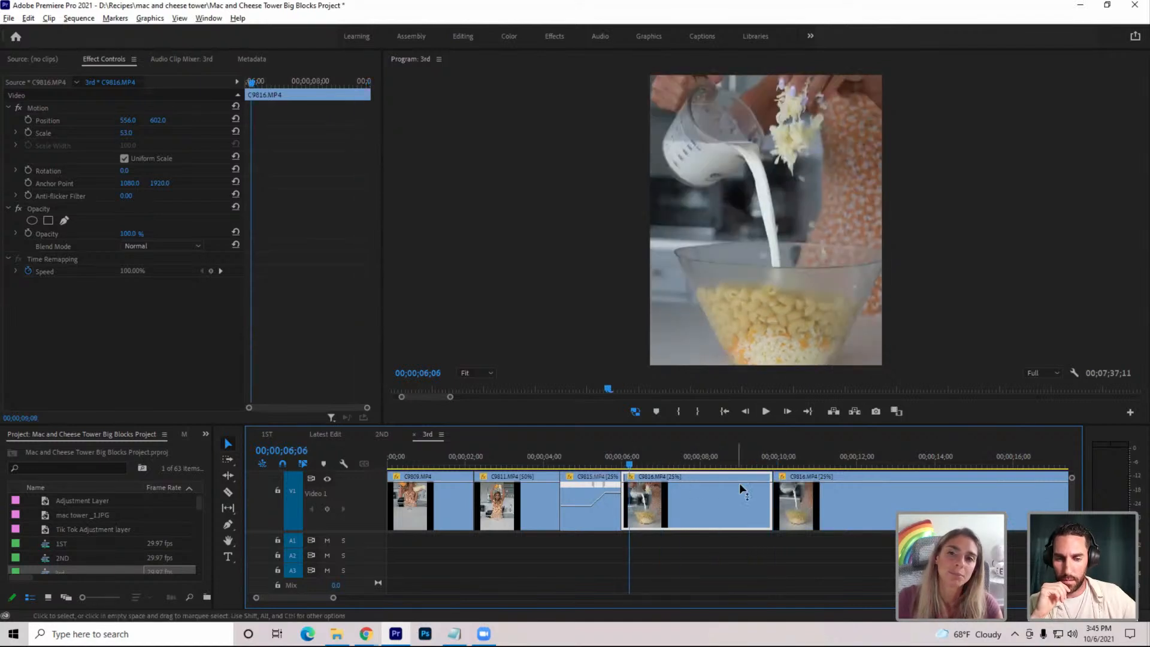
{"action": "left_click", "coordinate": [28, 120]}
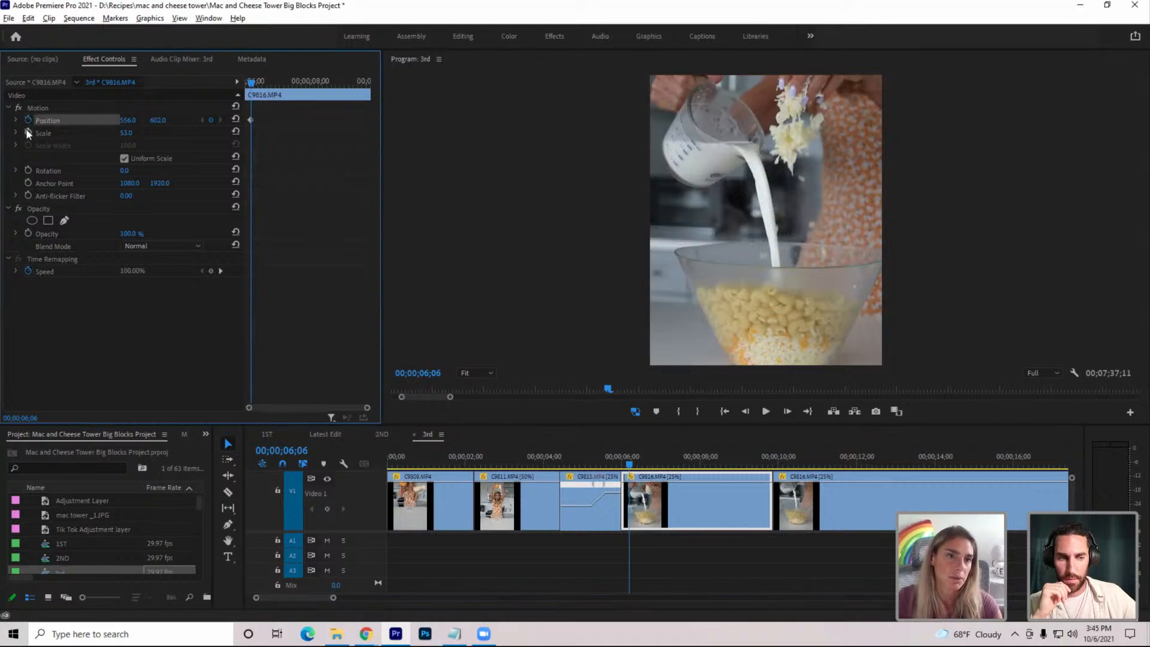
{"action": "left_click", "coordinate": [28, 133]}
{"action": "left_click_drag", "start_coordinate": [262, 107], "coordinate": [245, 135]}
{"action": "right_click", "coordinate": [248, 133]}
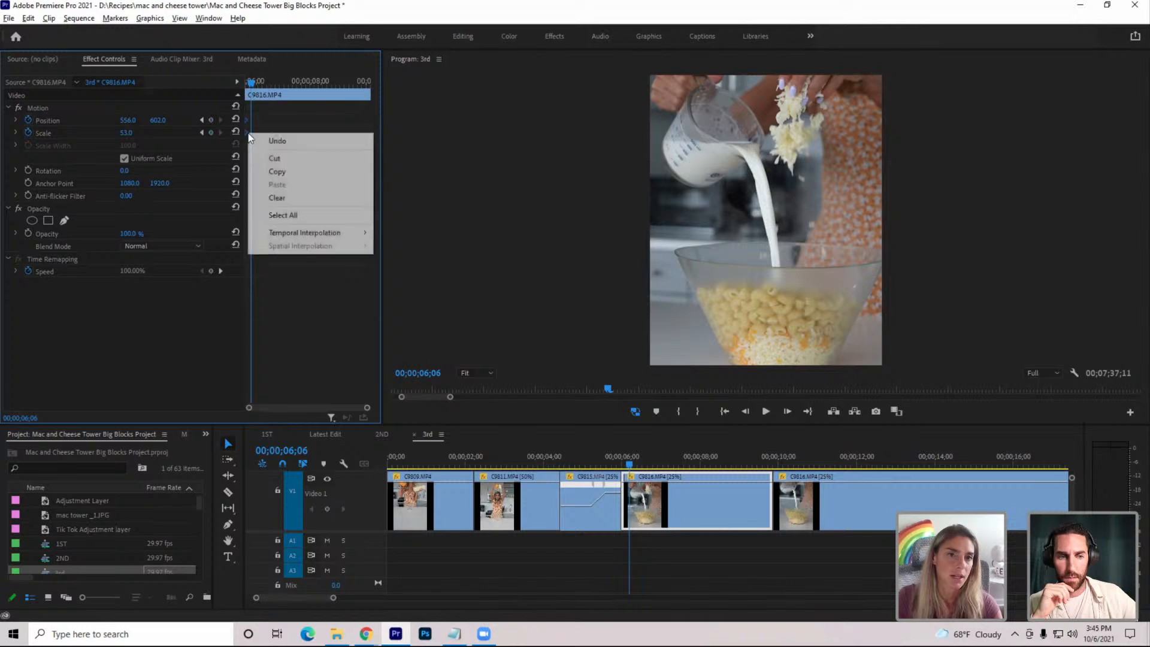
{"action": "mouse_move", "coordinate": [318, 234]}
{"action": "left_click", "coordinate": [400, 316]}
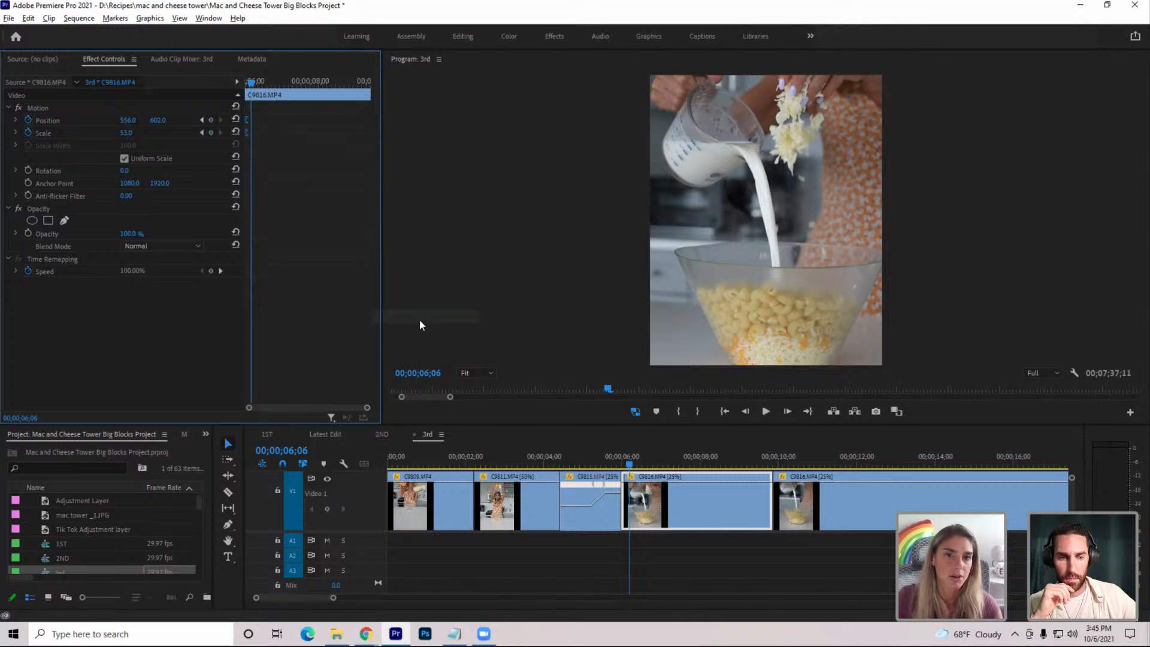
Add a second Scale keyframe with the value 55 to the first C9816.MP4 segment and place it at the segment's end
{"action": "left_click_drag", "start_coordinate": [629, 464], "coordinate": [682, 479]}
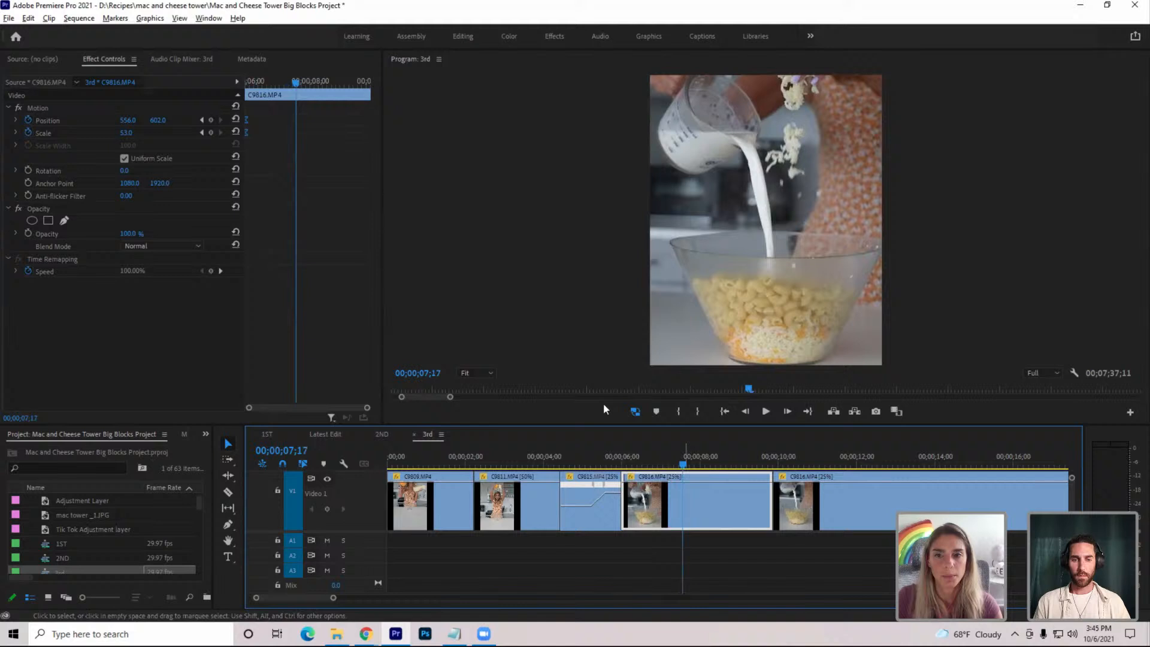
{"action": "left_click", "coordinate": [128, 133]}
{"action": "type", "text": "55"}
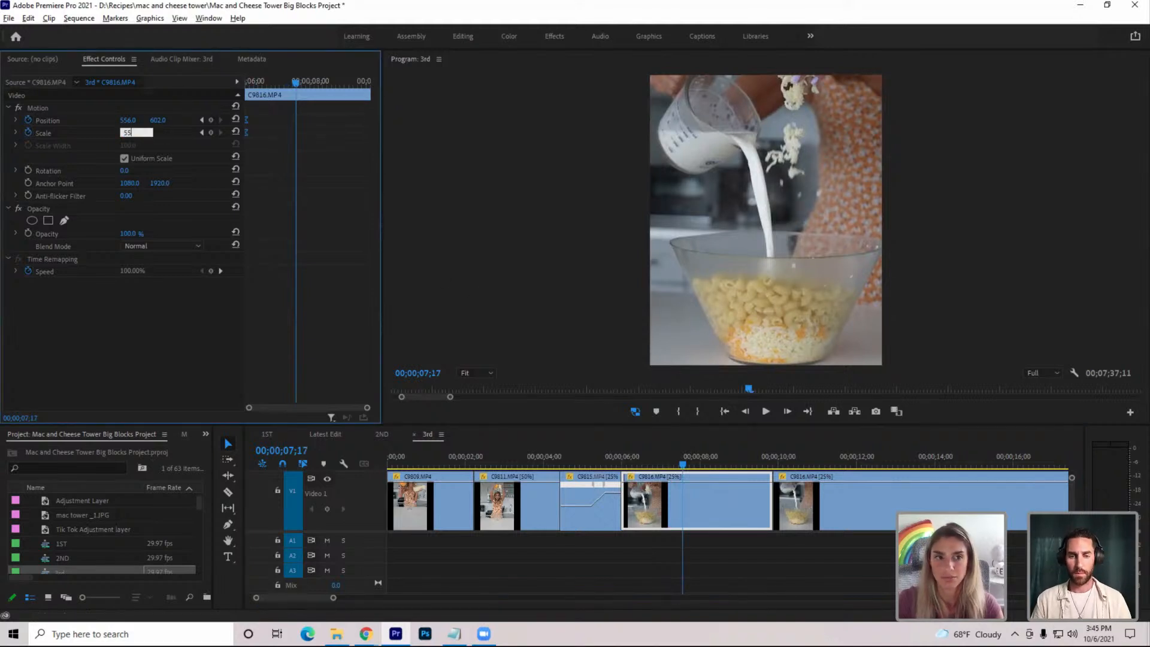
{"action": "key", "text": "Return"}
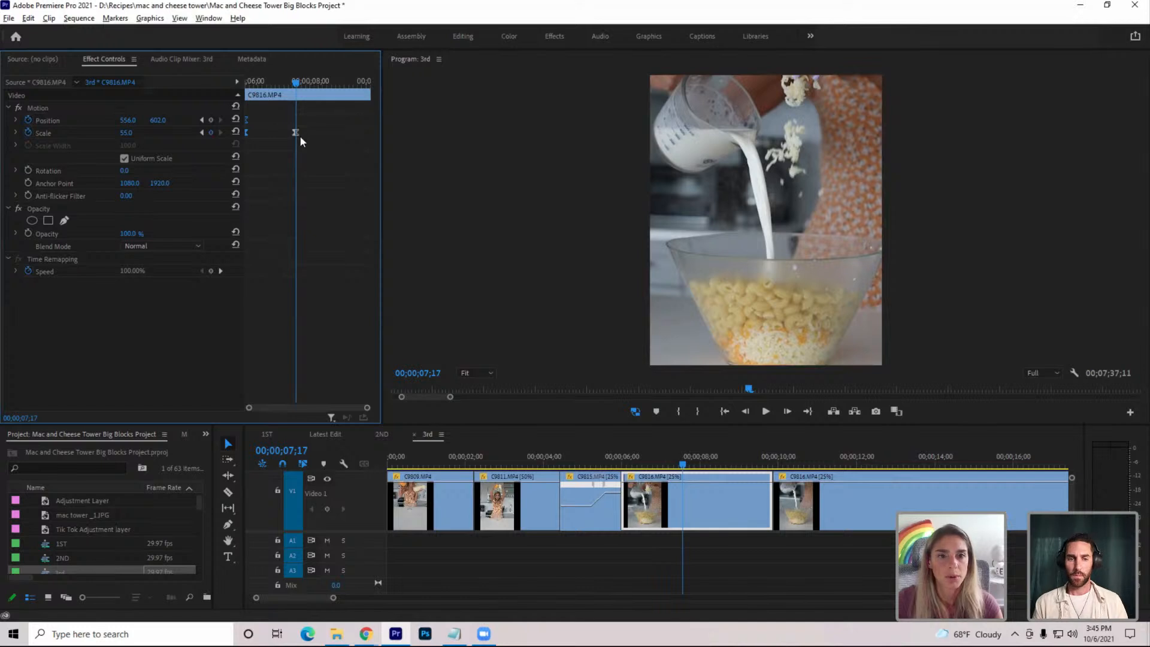
Play back the first C9816.MP4 segment from its start to check the slow zoom-in
{"action": "left_click_drag", "start_coordinate": [682, 464], "coordinate": [627, 474]}
{"action": "key", "text": "space"}
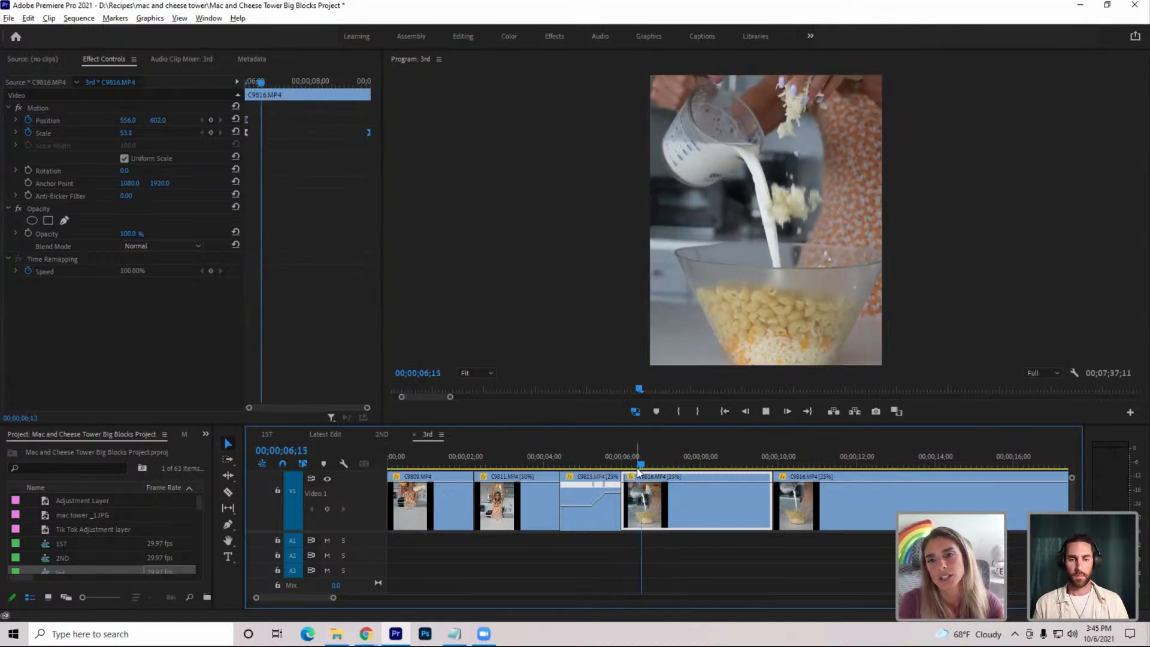
{"action": "key", "text": "space"}
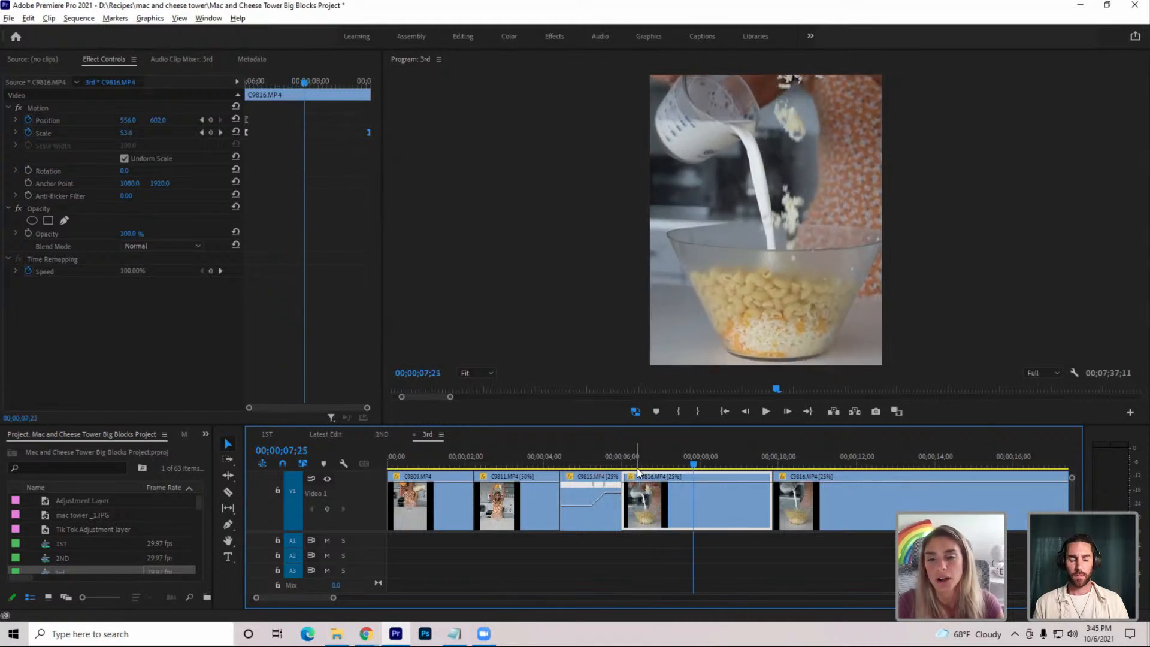
{"action": "key", "text": "space"}
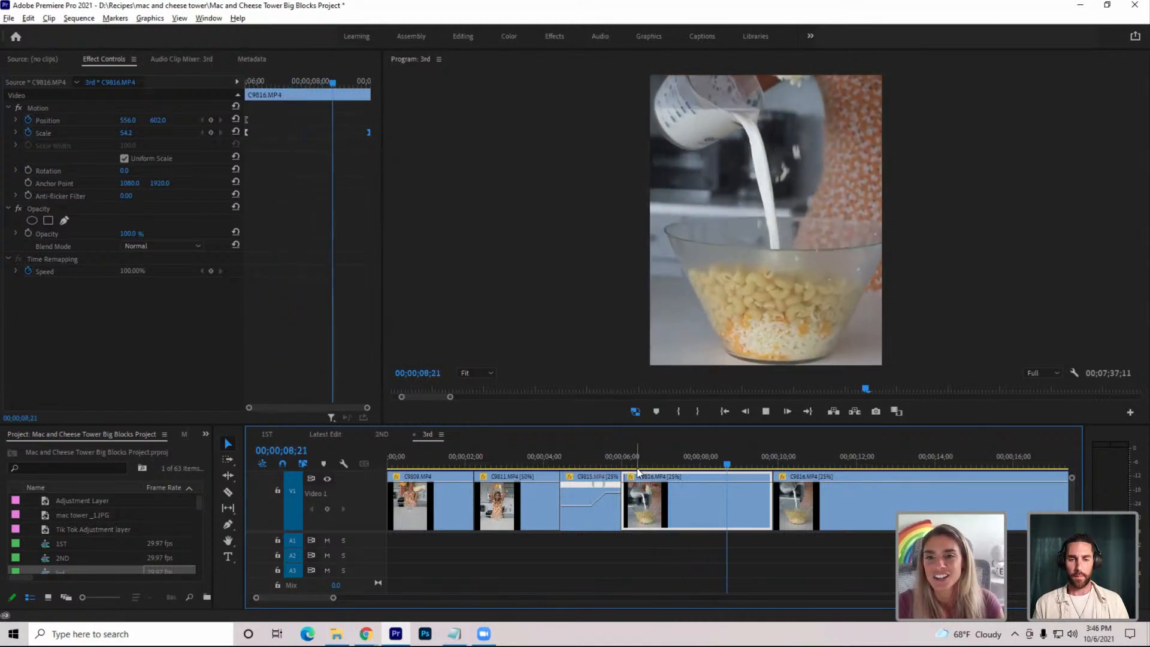
{"action": "key", "text": "space"}
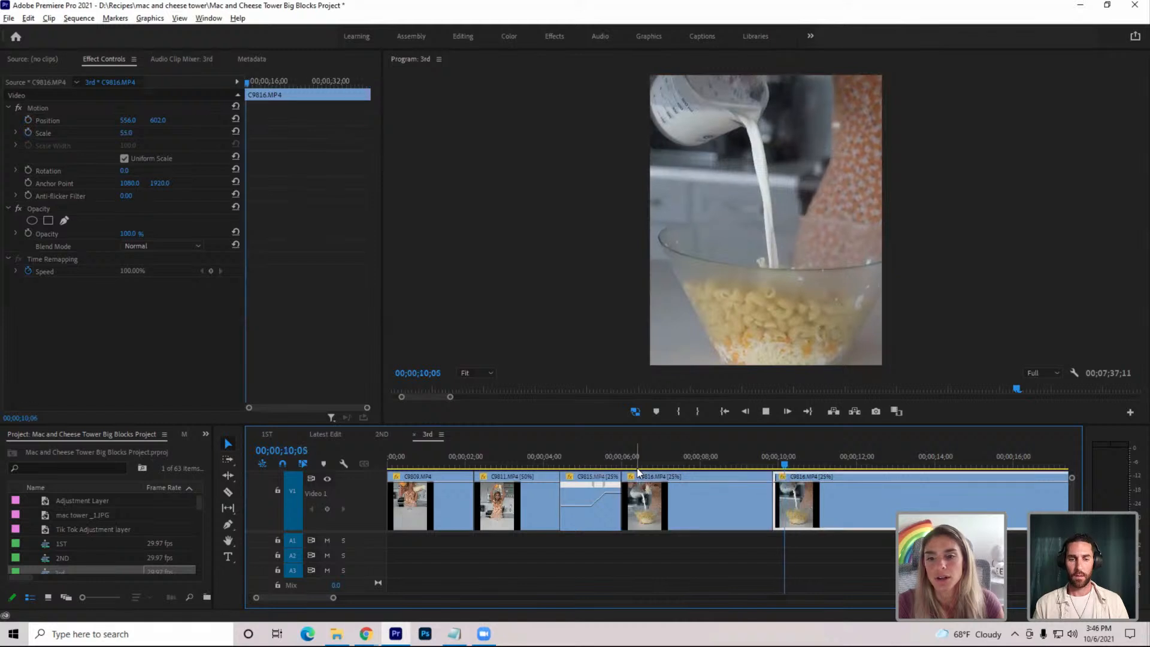
Ripple-trim the end of the first C9816.MP4 segment at about 00;00;09;04 and play on into the second segment
{"action": "key", "text": "j"}
{"action": "key", "text": "w"}
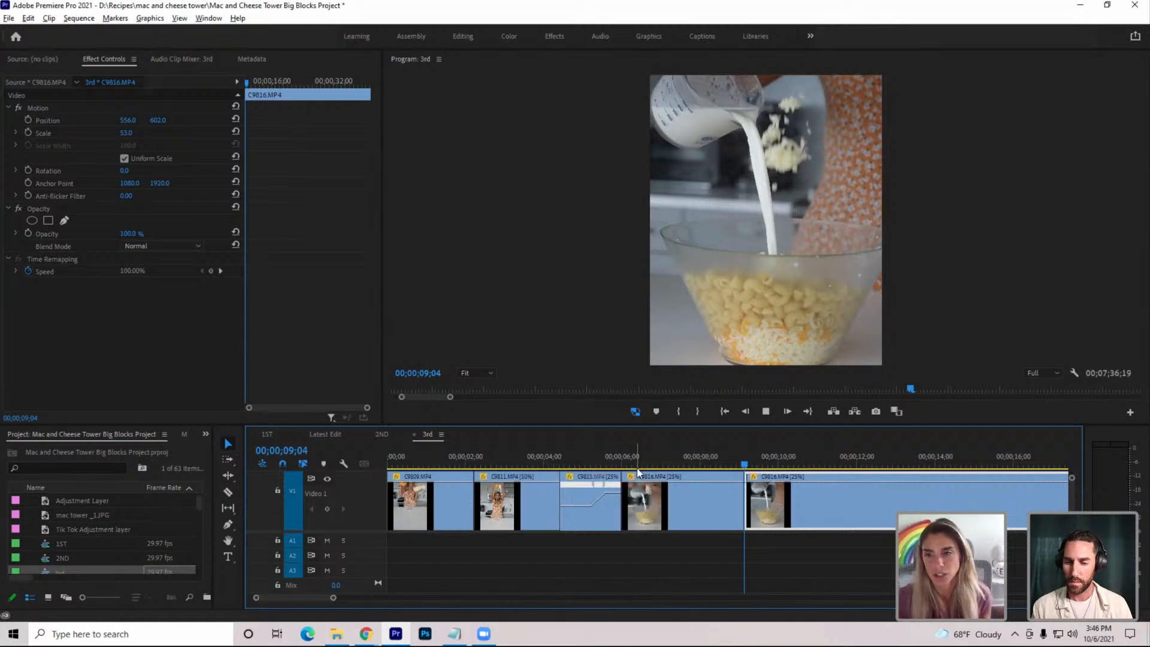
{"action": "key", "text": "space"}
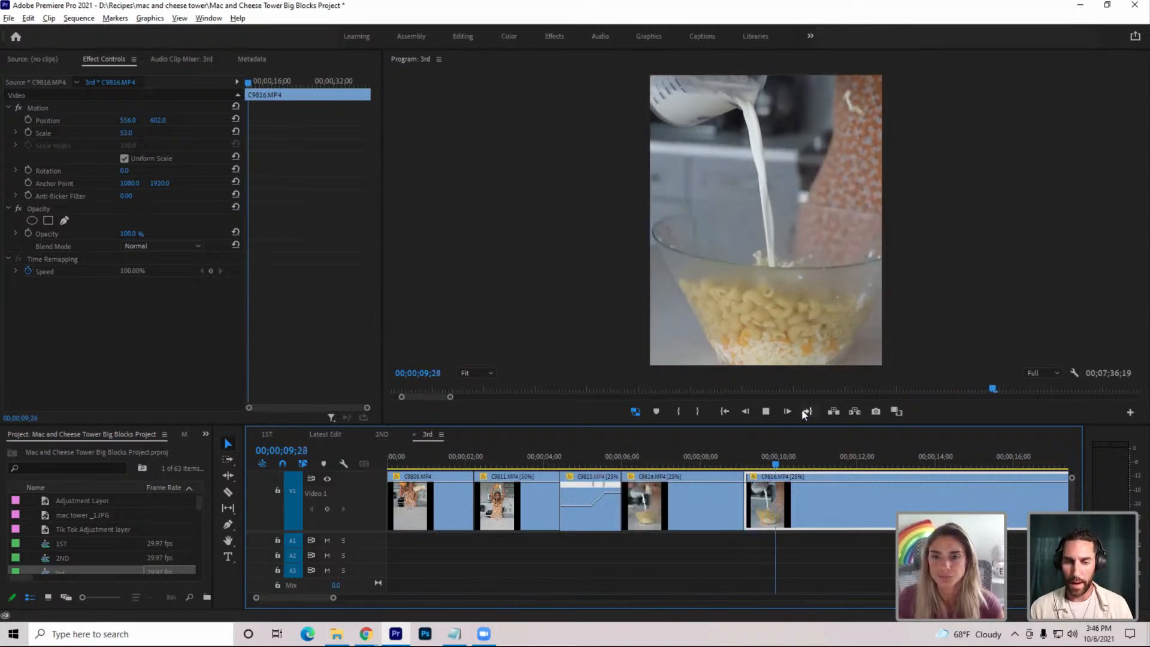
Ripple-trim the start of the second milk-pouring clip, C9816, at 00;00;20;10
{"action": "left_click", "coordinate": [765, 411]}
{"action": "left_click_drag", "start_coordinate": [334, 597], "coordinate": [355, 597]}
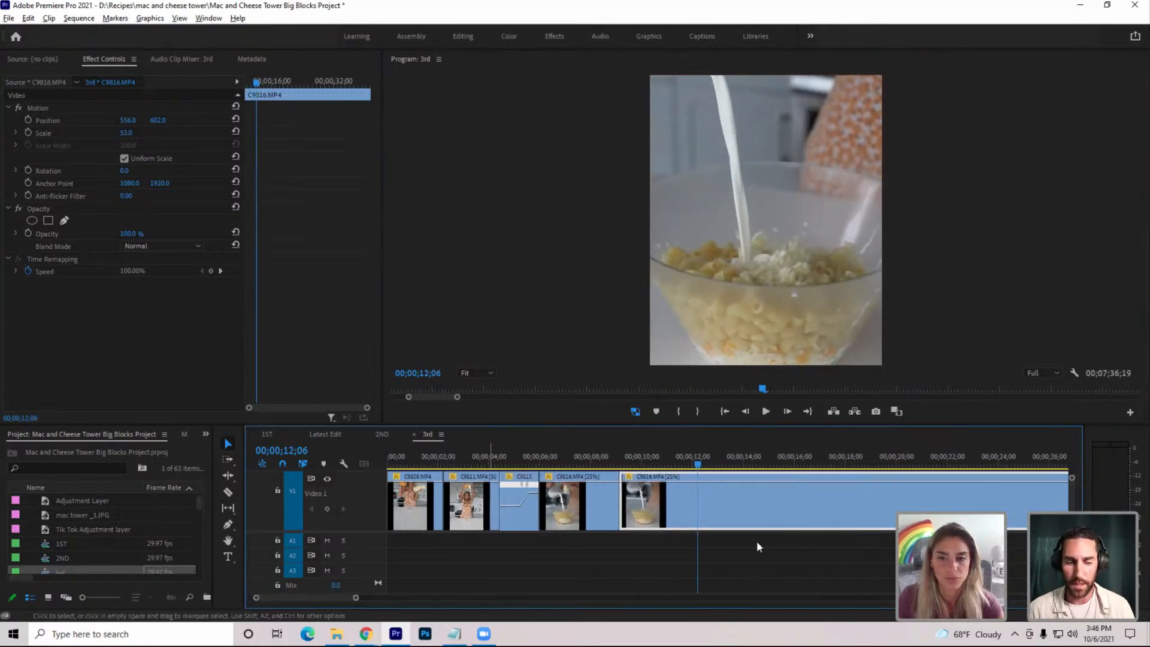
{"action": "left_click", "coordinate": [706, 465]}
{"action": "key", "text": "Up"}
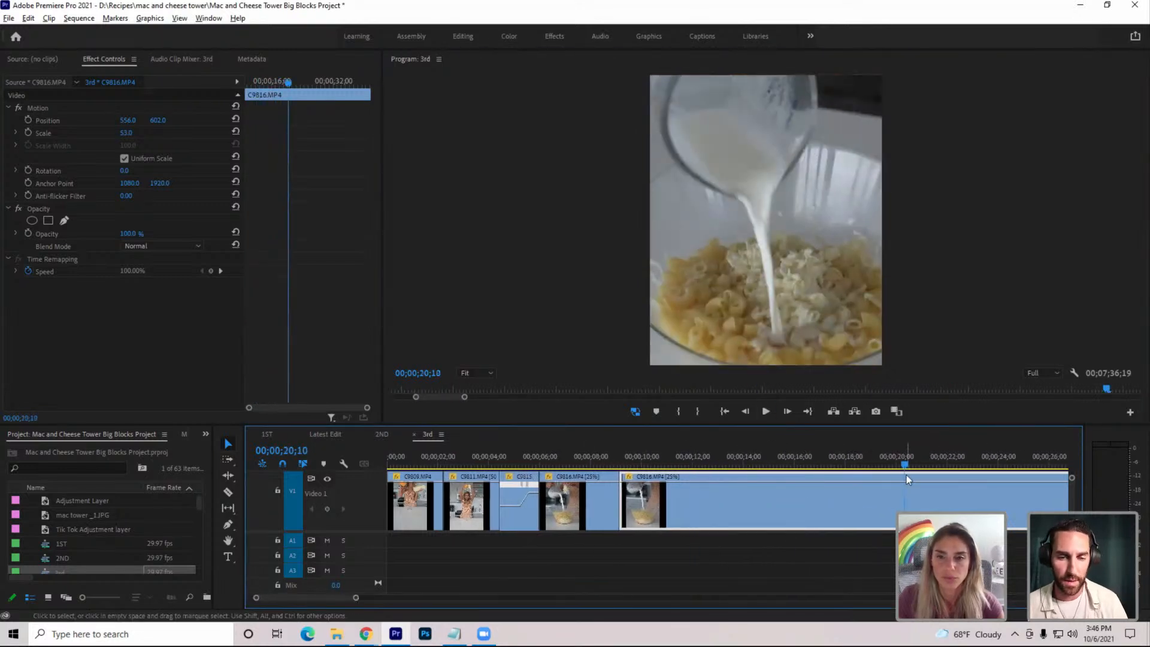
Review the milk-pouring clips and examine the interpolation options of the scale keyframe on the shorter one
{"action": "left_click_drag", "start_coordinate": [644, 456], "coordinate": [818, 480]}
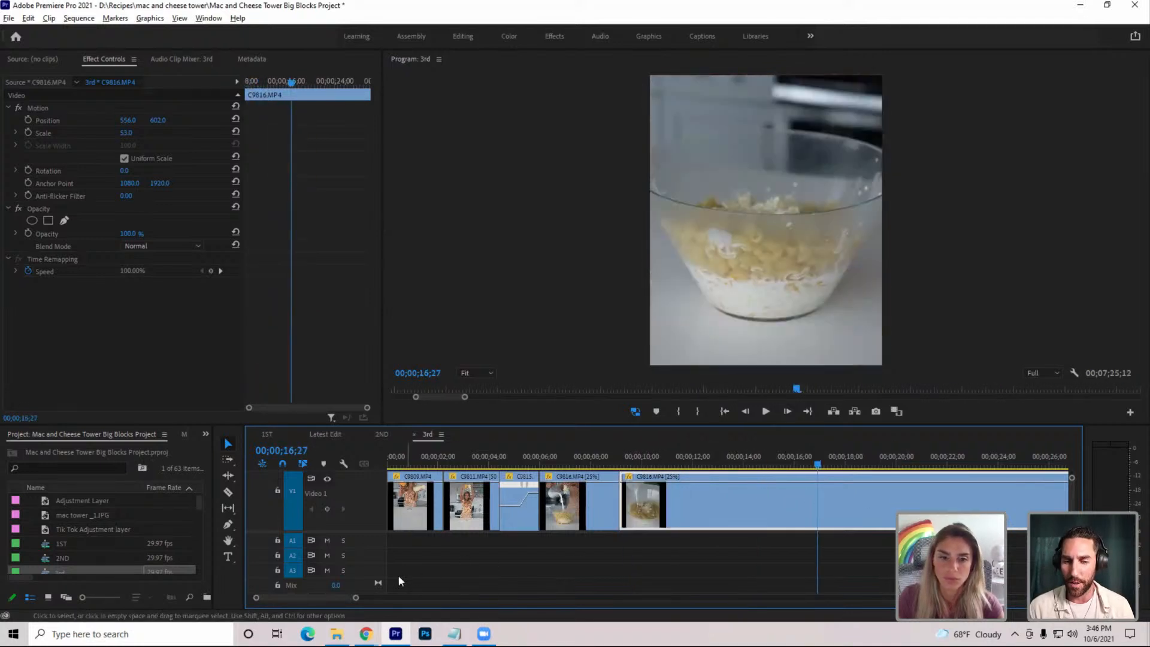
{"action": "left_click_drag", "start_coordinate": [356, 599], "coordinate": [461, 597]}
{"action": "left_click_drag", "start_coordinate": [500, 462], "coordinate": [450, 501]}
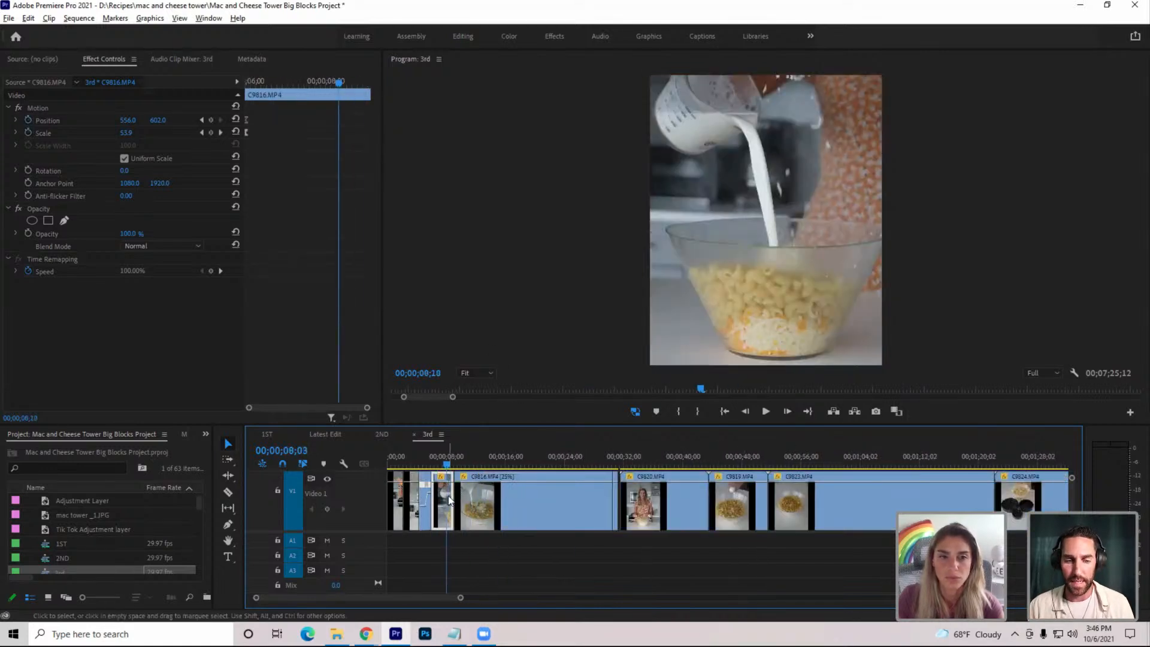
{"action": "left_click_drag", "start_coordinate": [255, 113], "coordinate": [246, 132]}
{"action": "right_click", "coordinate": [246, 132]}
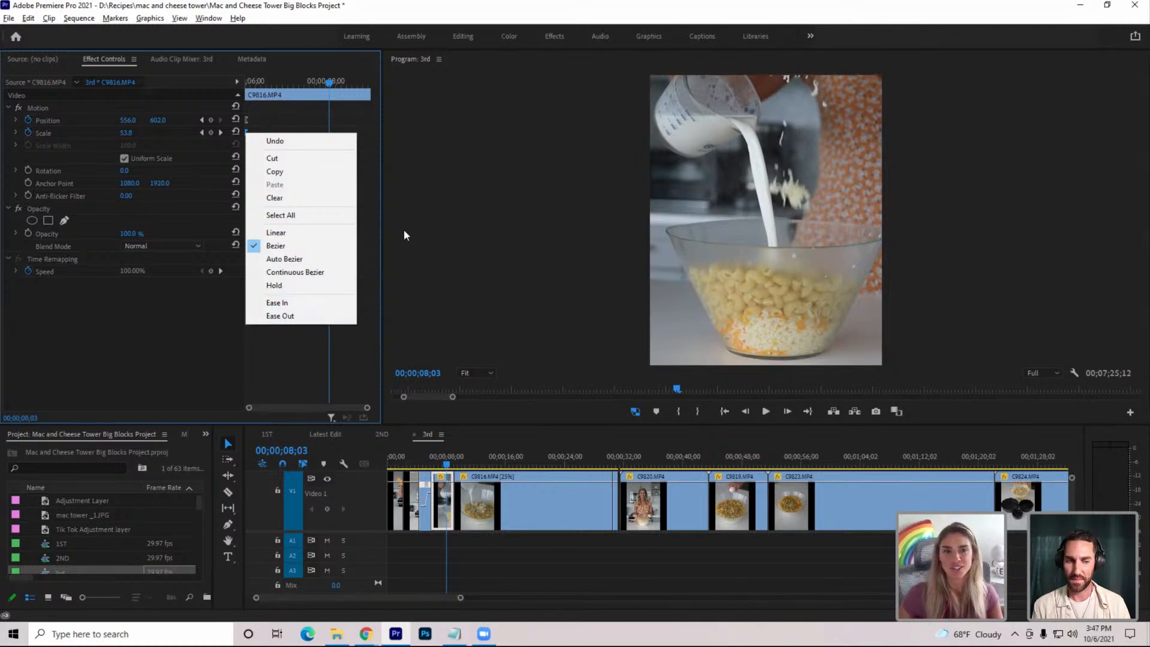
{"action": "left_click", "coordinate": [428, 233]}
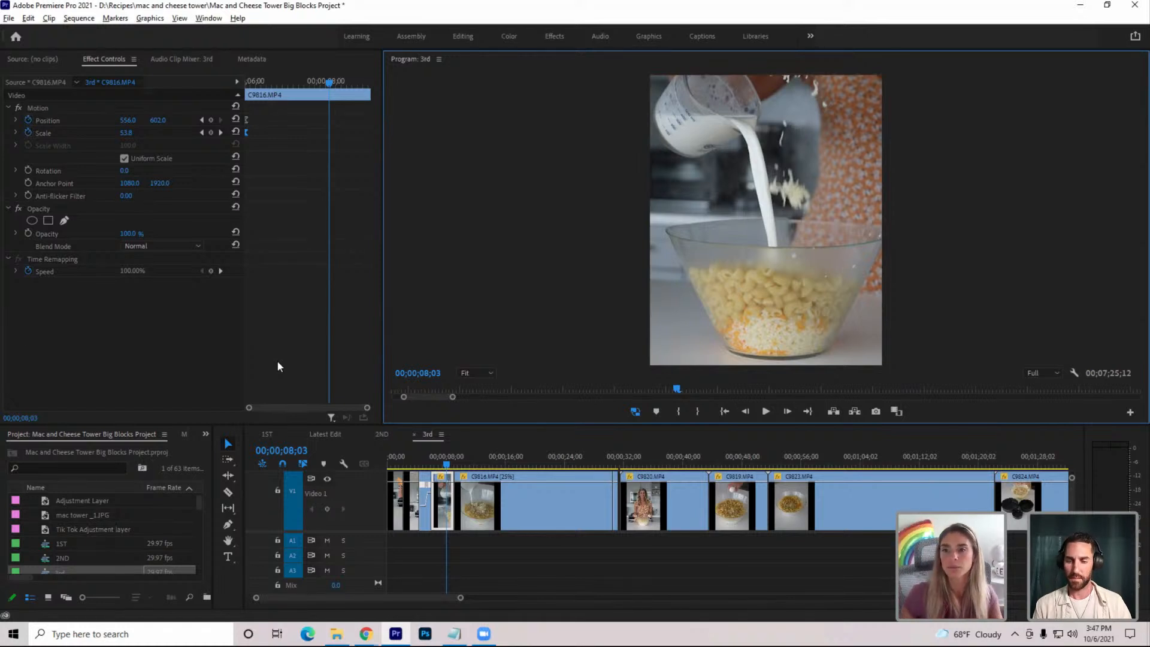
Remove the rest of the second milk-pouring clip, closing the gap up to clip C9818
{"action": "left_click_drag", "start_coordinate": [449, 465], "coordinate": [612, 476]}
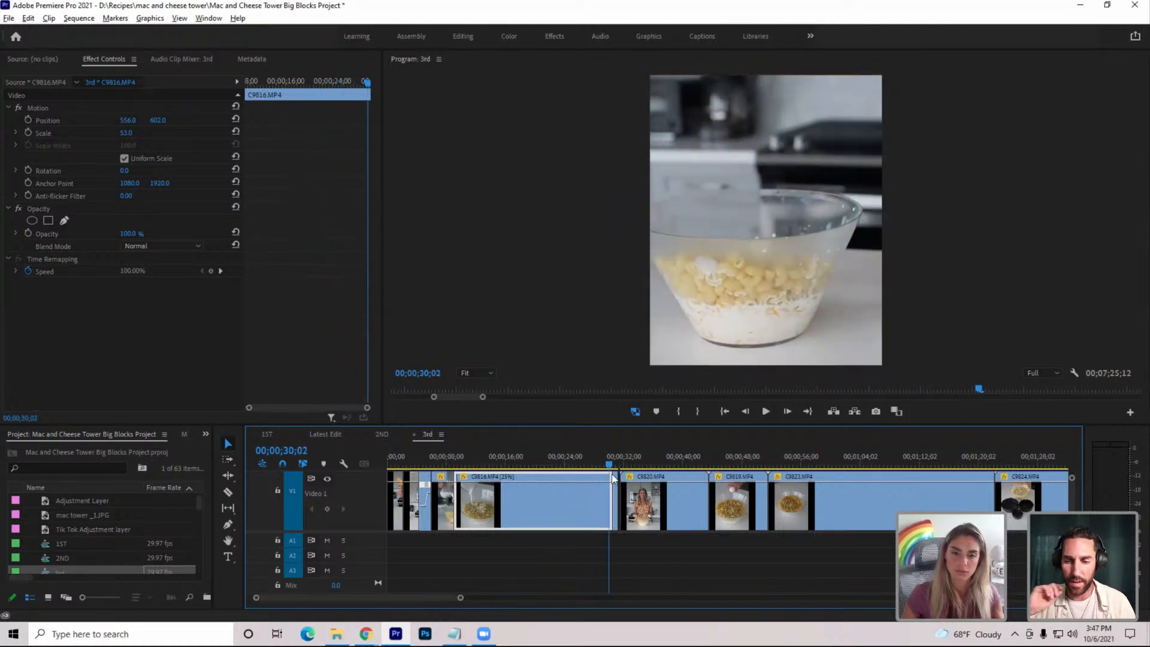
{"action": "key", "text": "q"}
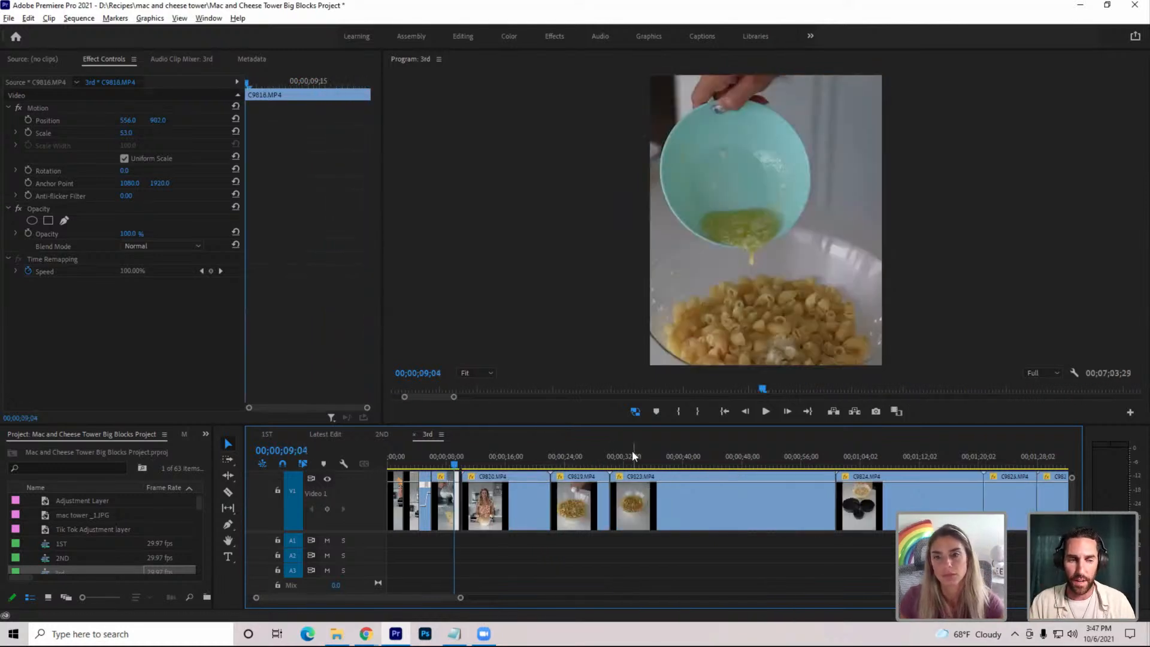
Set clip C9820's vertical position to about 455 and ripple-trim both ends so it spans 00;00;10;05 to 00;00;13;21
{"action": "left_click_drag", "start_coordinate": [454, 463], "coordinate": [500, 469]}
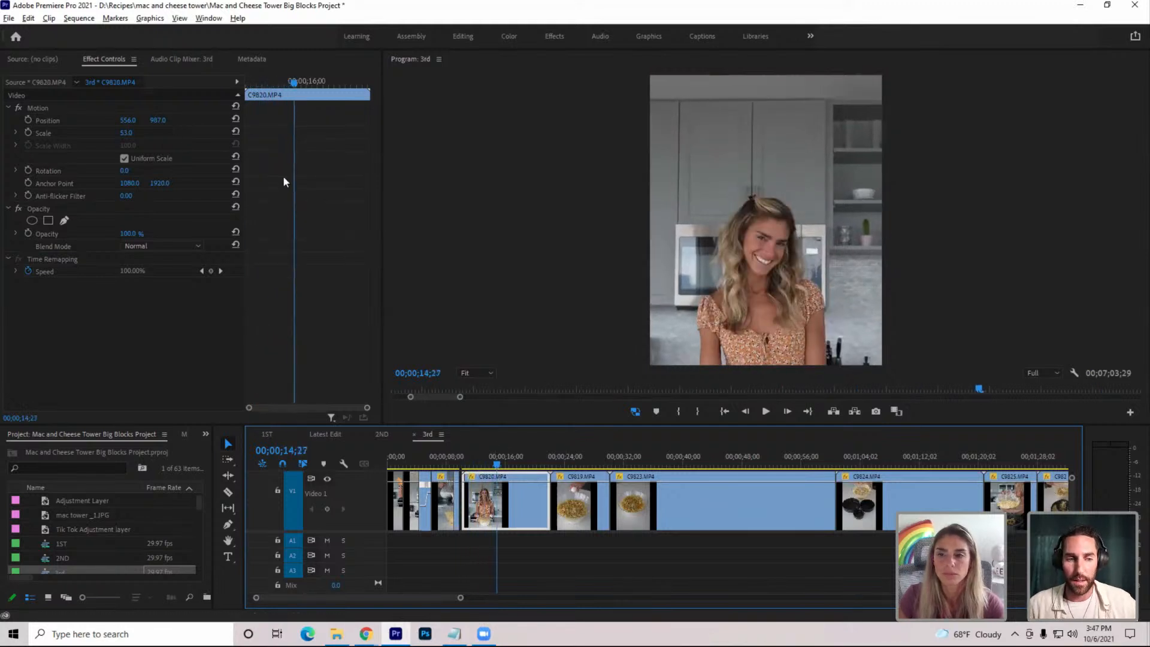
{"action": "left_click_drag", "start_coordinate": [158, 120], "coordinate": [90, 120]}
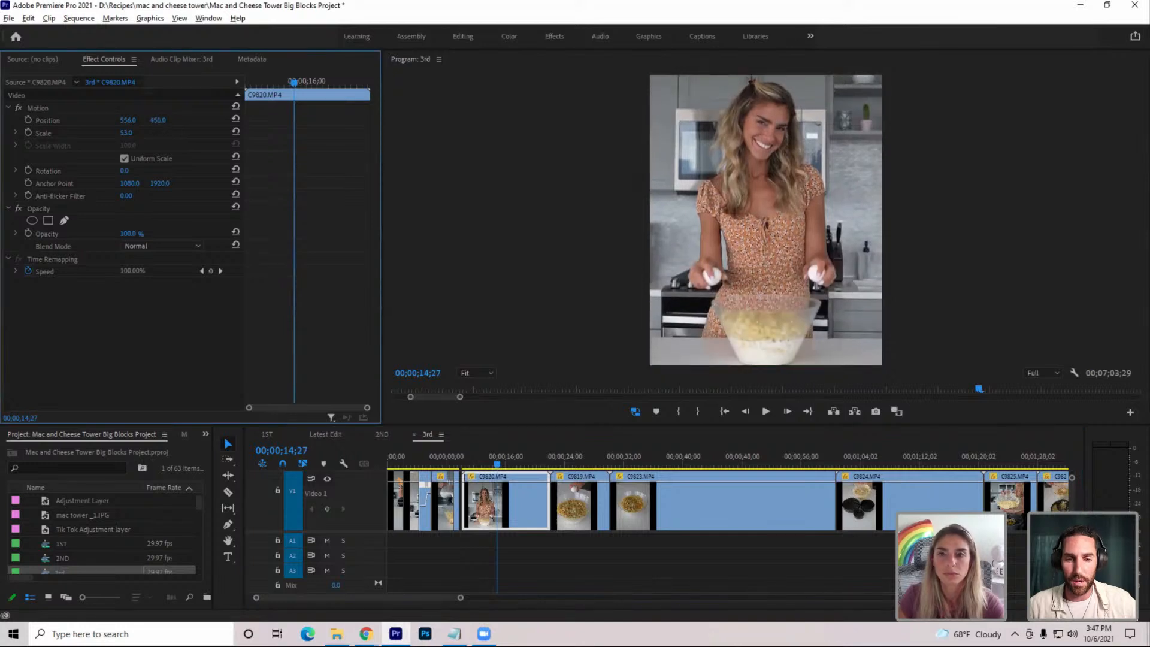
{"action": "left_click", "coordinate": [505, 515]}
{"action": "key", "text": "q"}
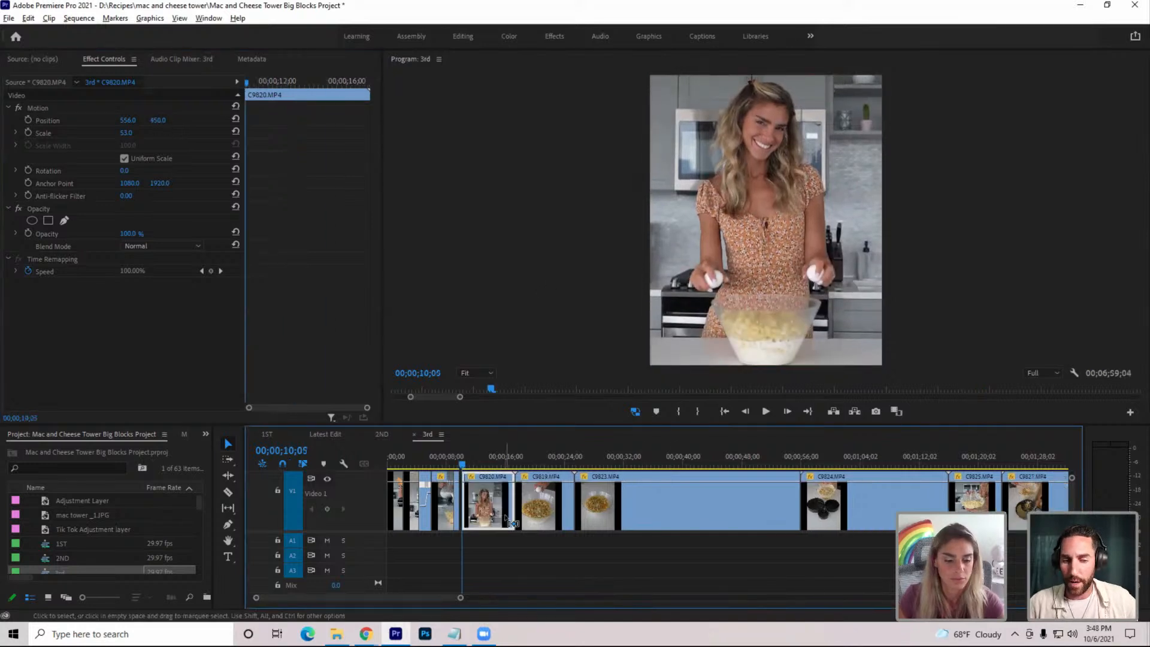
{"action": "left_click_drag", "start_coordinate": [478, 464], "coordinate": [521, 461]}
{"action": "key", "text": "w"}
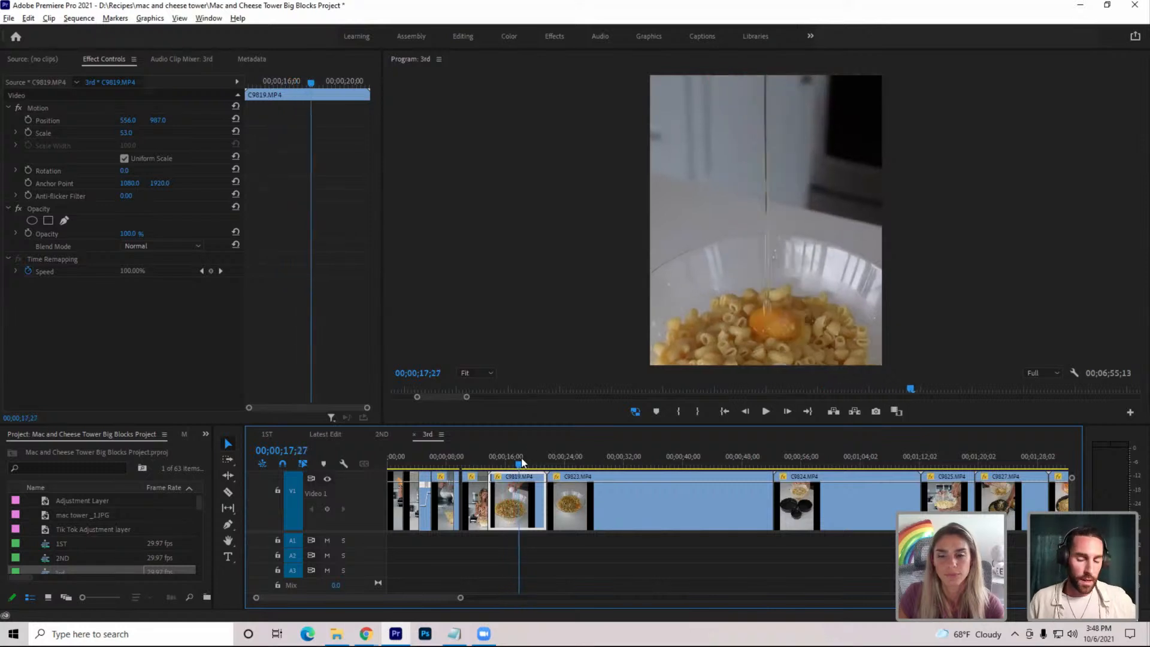
Reset clip C9819's scale to 100 and reposition it to 480.7, 144.6 so the egg fills the frame
{"action": "left_click", "coordinate": [236, 131]}
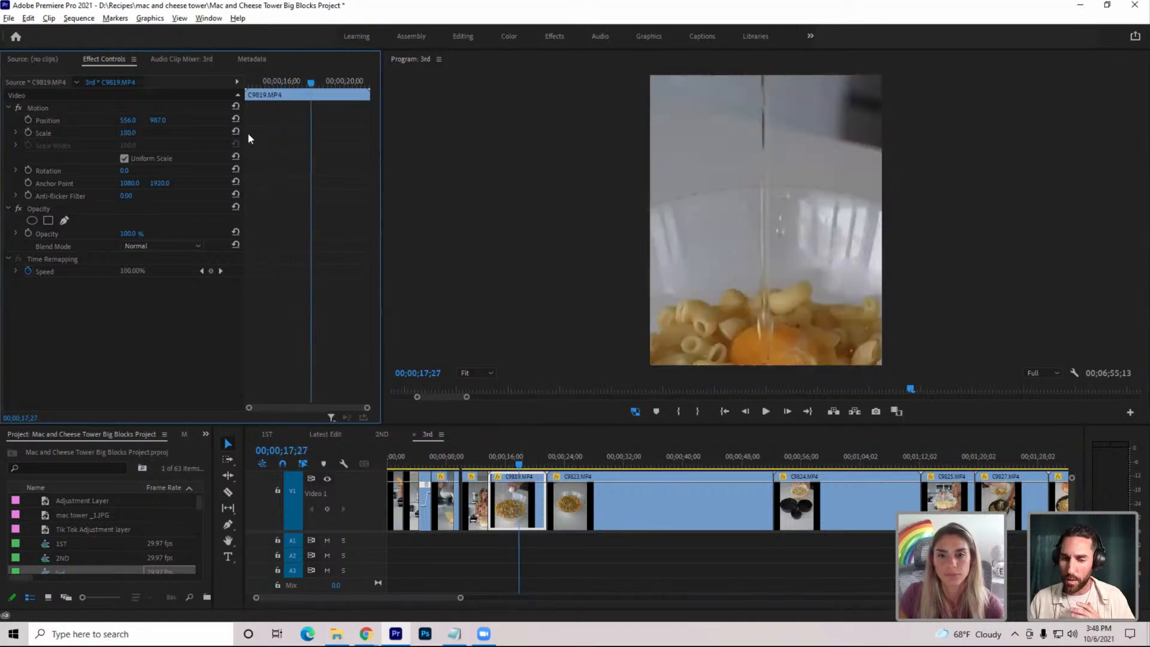
{"action": "left_click", "coordinate": [37, 107]}
{"action": "left_click_drag", "start_coordinate": [686, 226], "coordinate": [713, 102]}
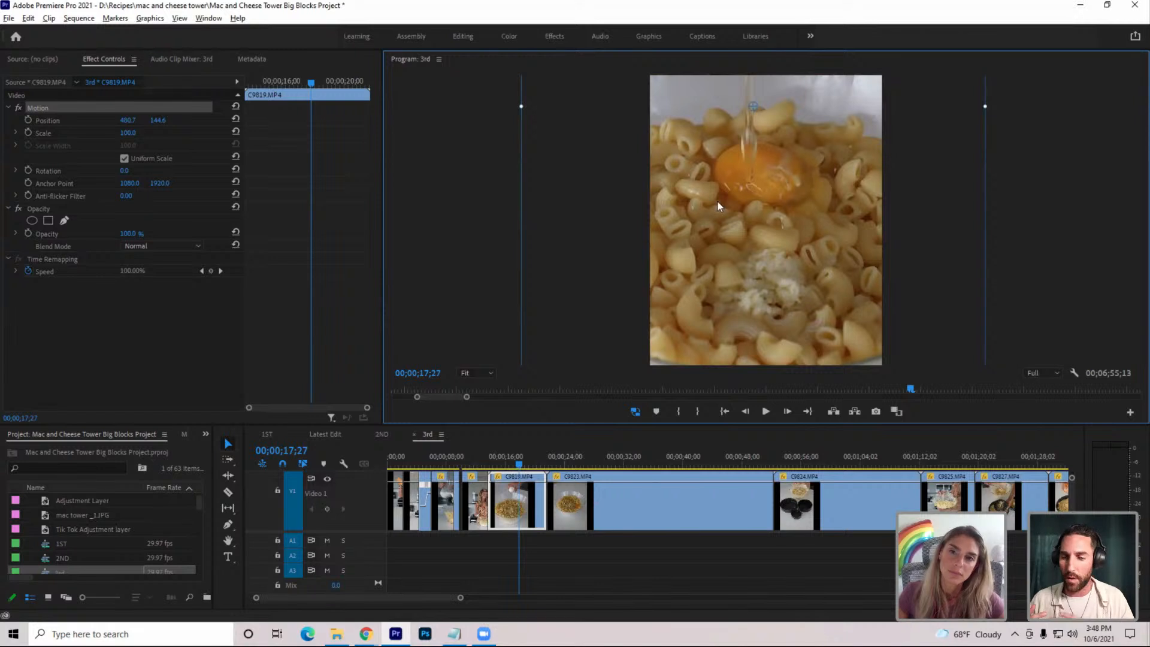
Ripple-trim the start of clip C9819 at 00;00;17;13 and slow the clip to 25% speed
{"action": "left_click_drag", "start_coordinate": [525, 454], "coordinate": [517, 458]}
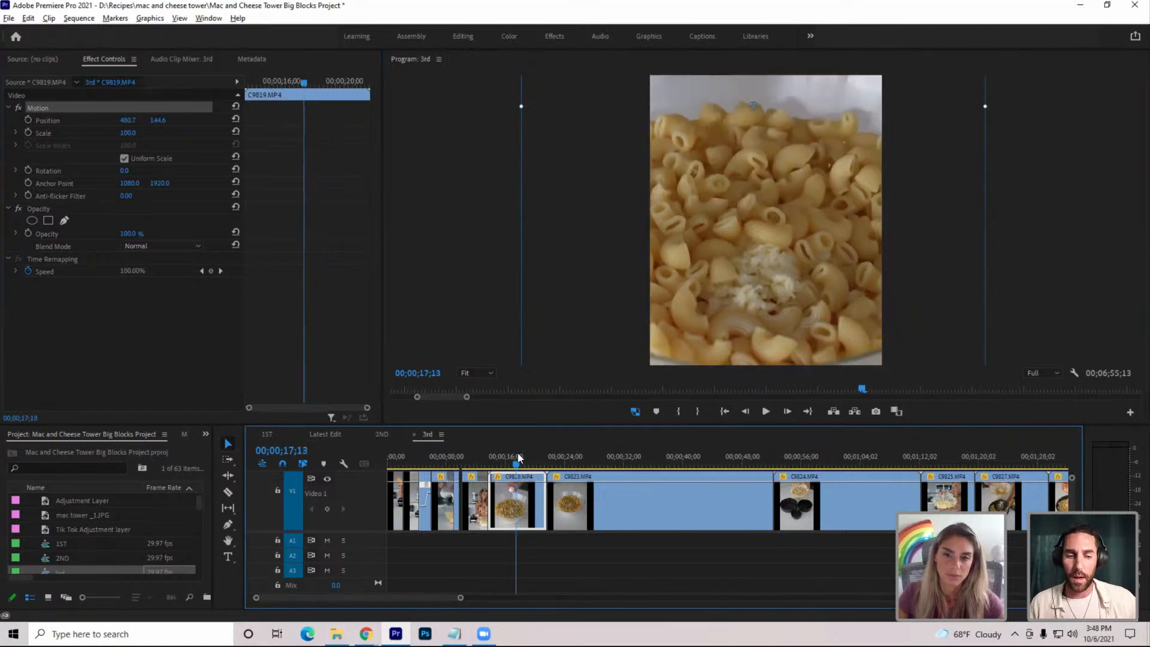
{"action": "key", "text": "q"}
{"action": "key", "text": "ctrl+r"}
{"action": "type", "text": "25"}
{"action": "key", "text": "Return"}
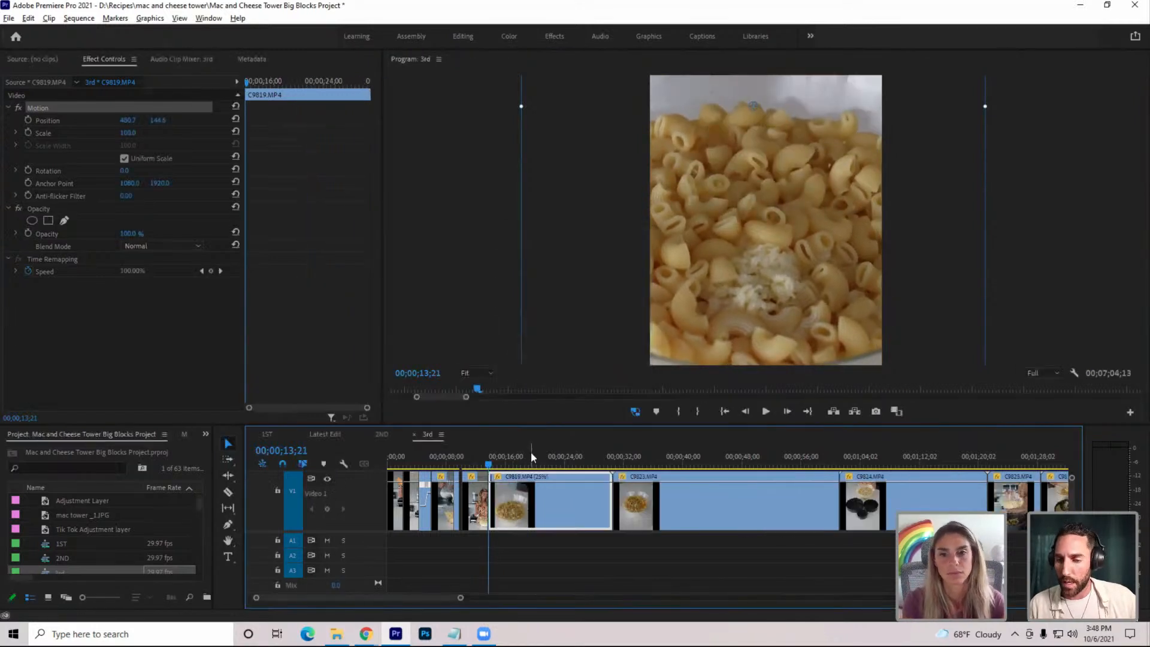
Split clip C9819 at 00;00;16;25 and ripple-delete the portion after the cut
{"action": "key", "text": "space"}
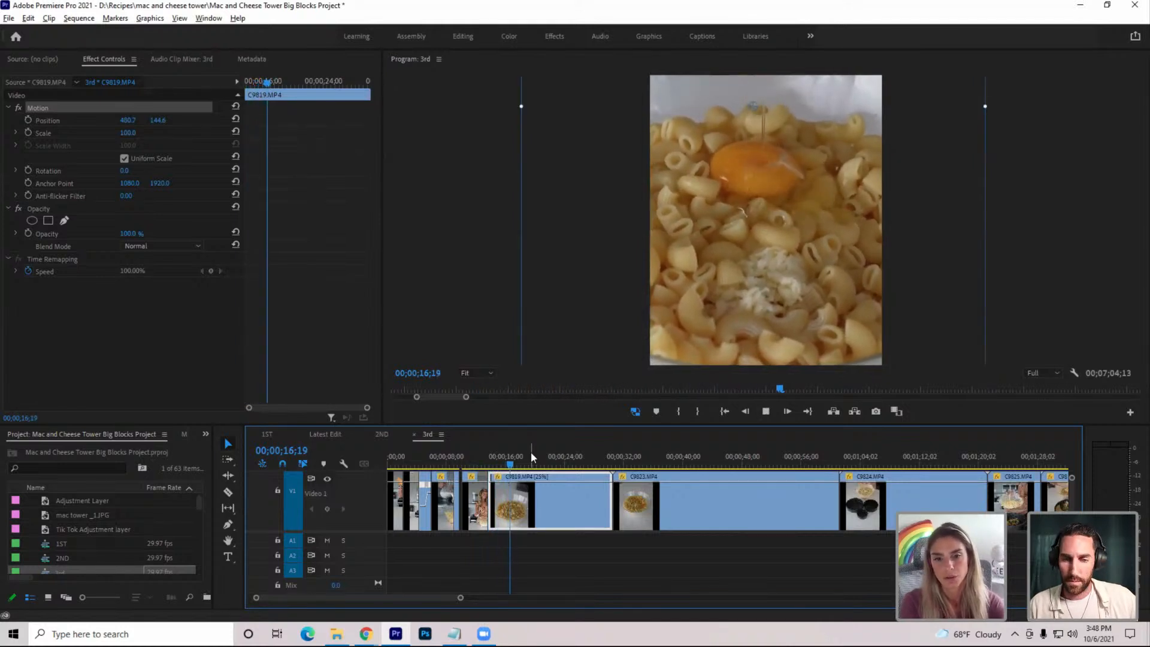
{"action": "key", "text": "space"}
{"action": "key", "text": "ctrl+k"}
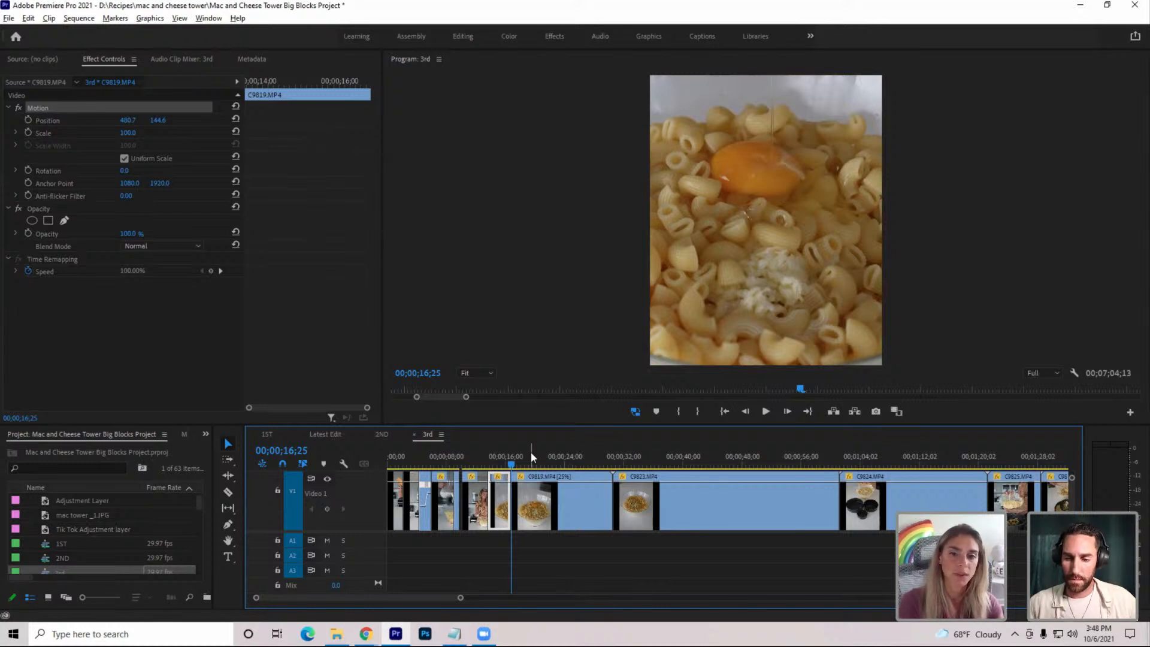
{"action": "key", "text": "space"}
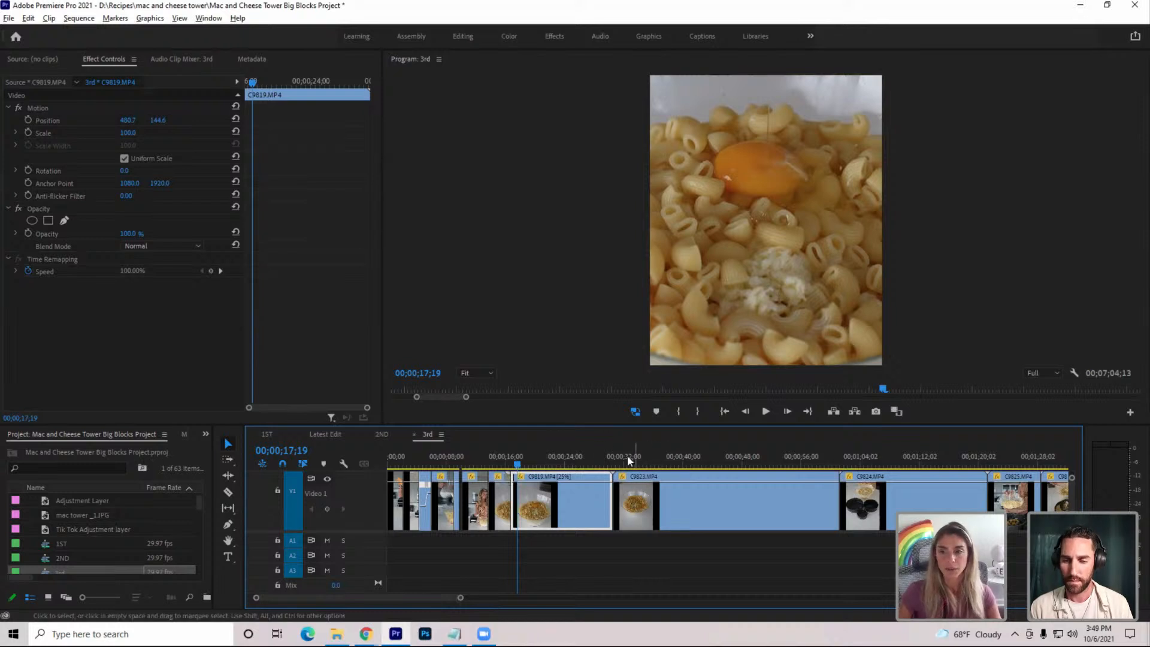
{"action": "left_click_drag", "start_coordinate": [518, 465], "coordinate": [554, 467]}
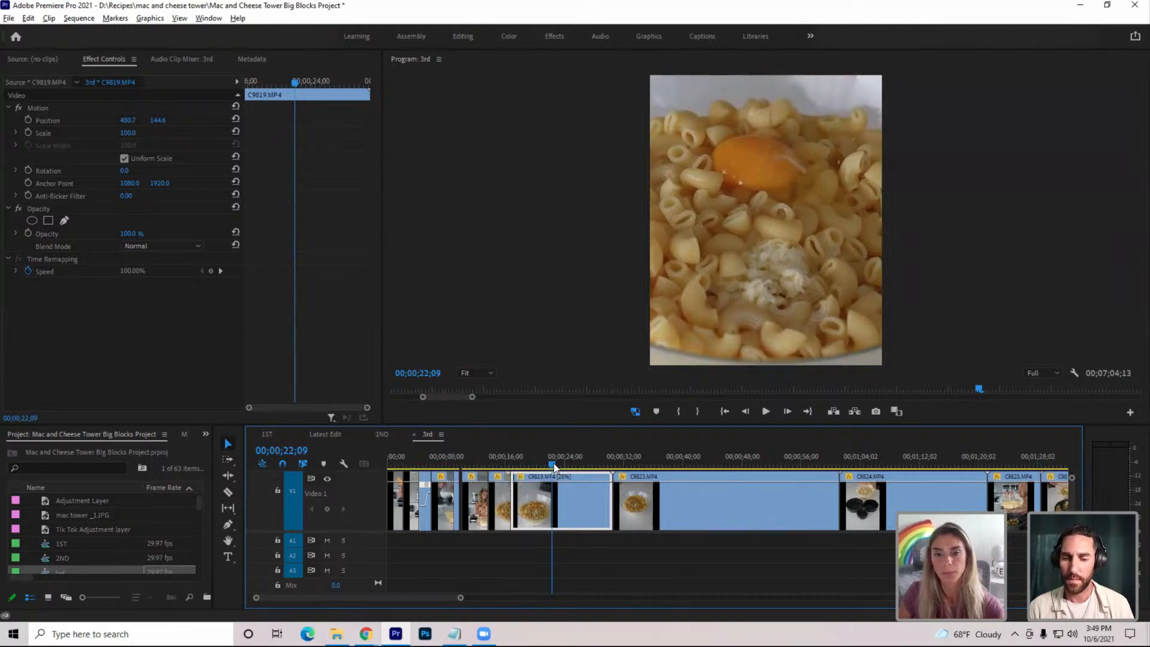
{"action": "left_click_drag", "start_coordinate": [554, 467], "coordinate": [591, 467]}
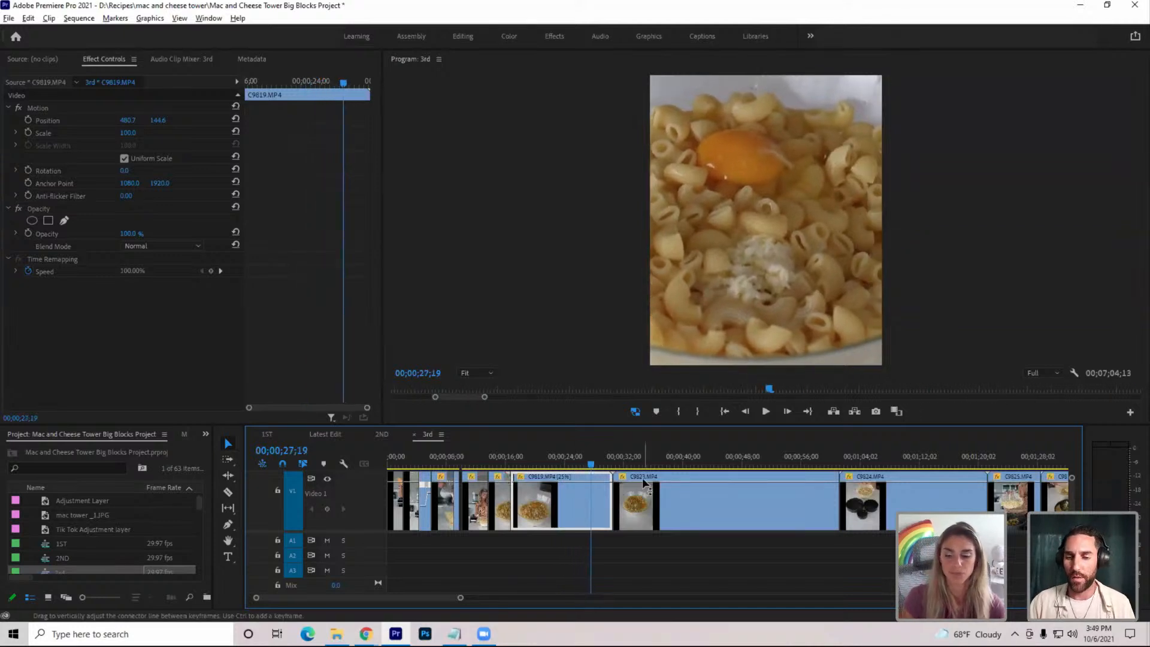
{"action": "key", "text": "shift+Delete"}
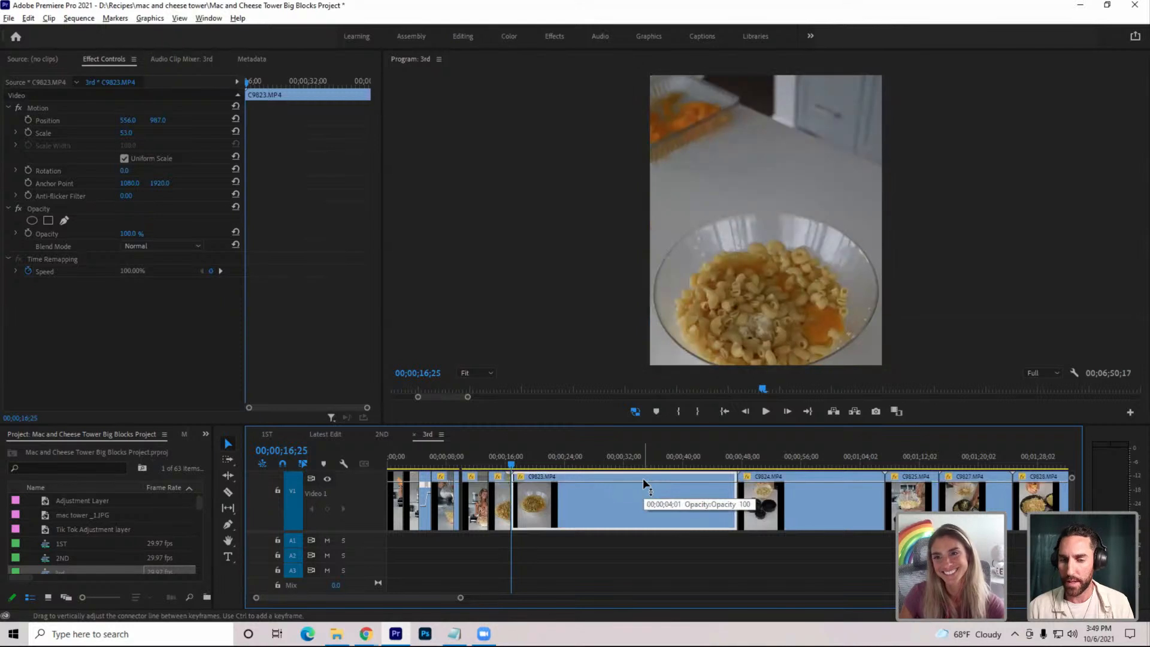
Ripple-trim the start of the stirring clip C9823 at 00;00;18;05, just as the spoon enters the pasta
{"action": "key", "text": "space"}
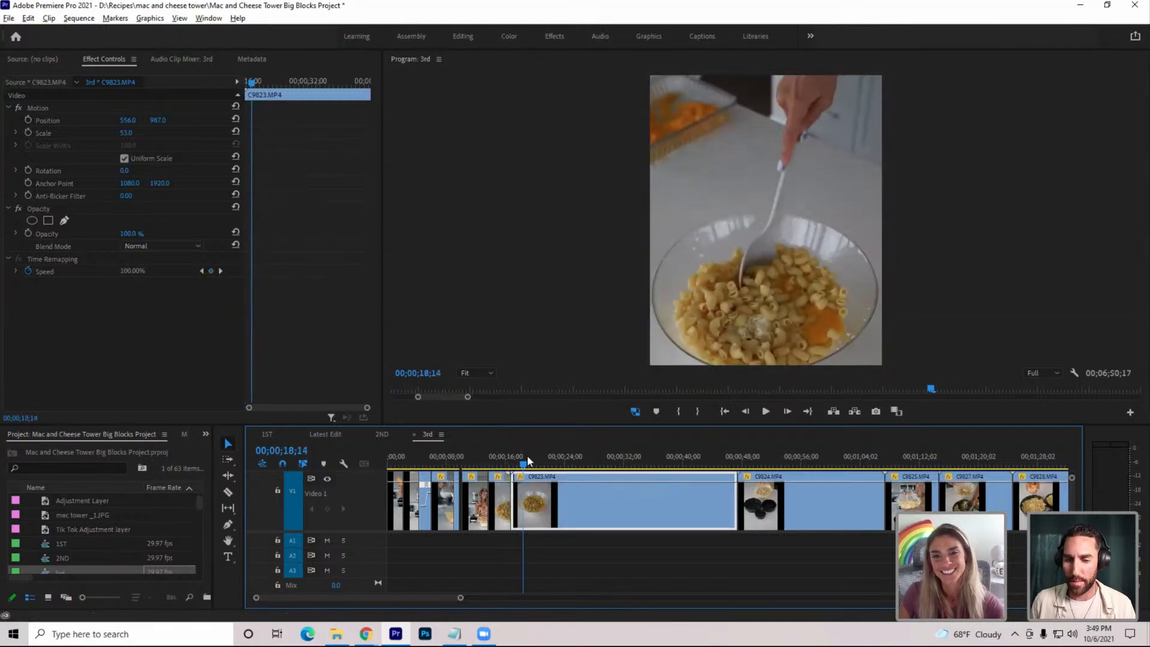
{"action": "left_click", "coordinate": [523, 461]}
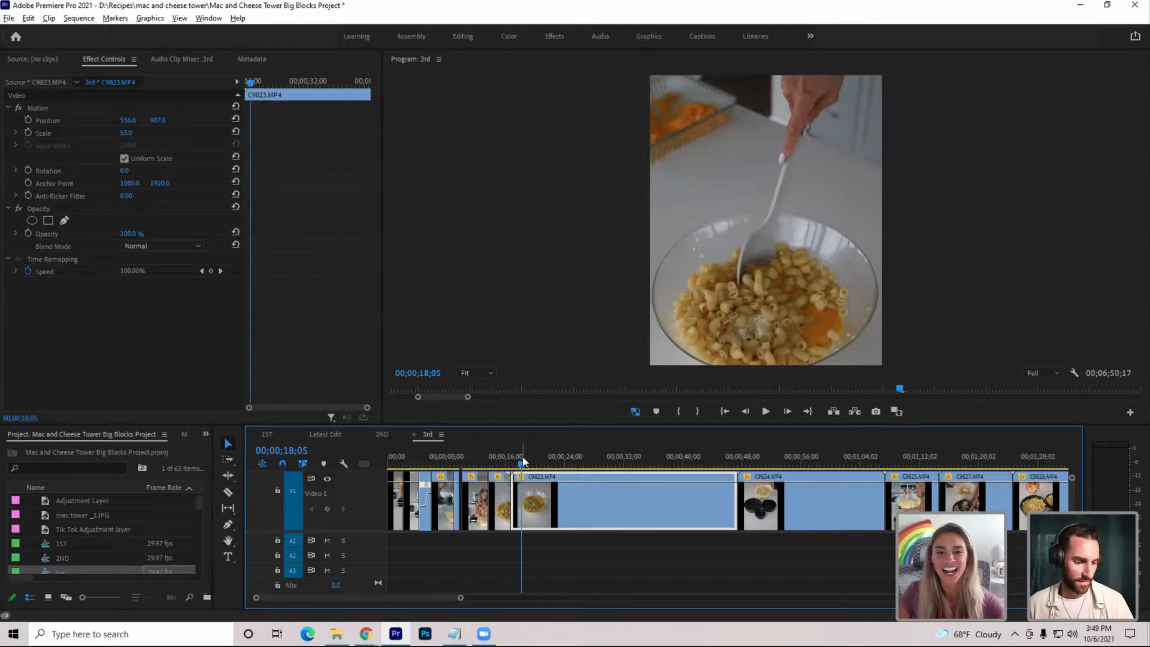
{"action": "key", "text": "q"}
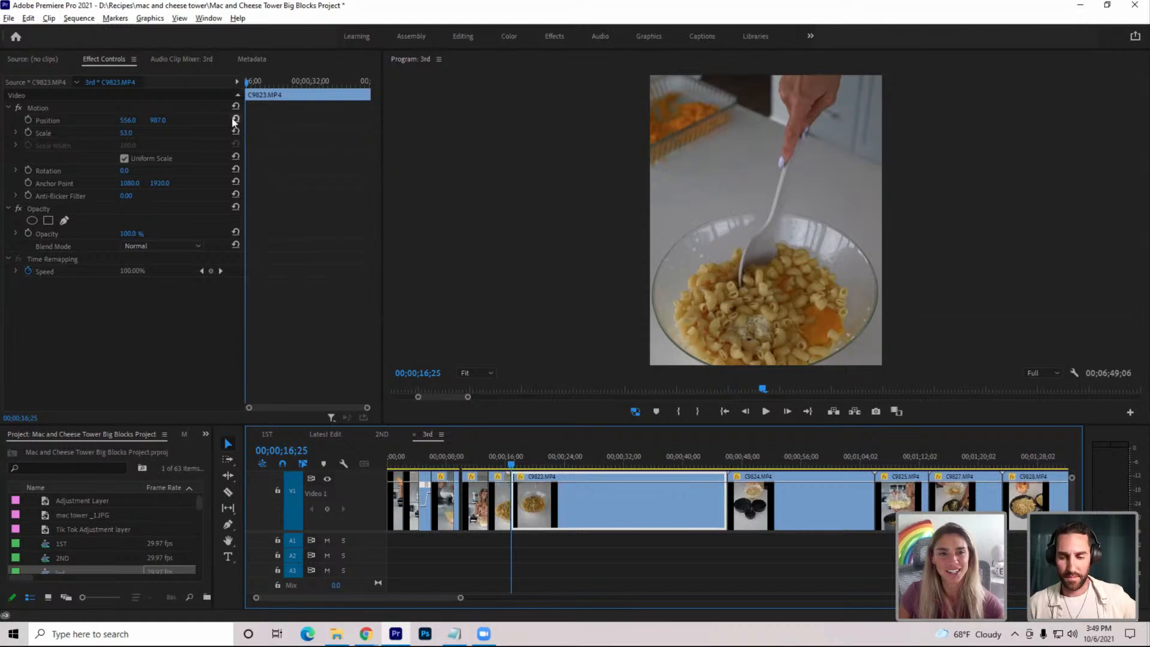
Enlarge clip C9823 to a scale of 84.8 and reposition it to 516.9, 535.1
{"action": "left_click", "coordinate": [235, 132]}
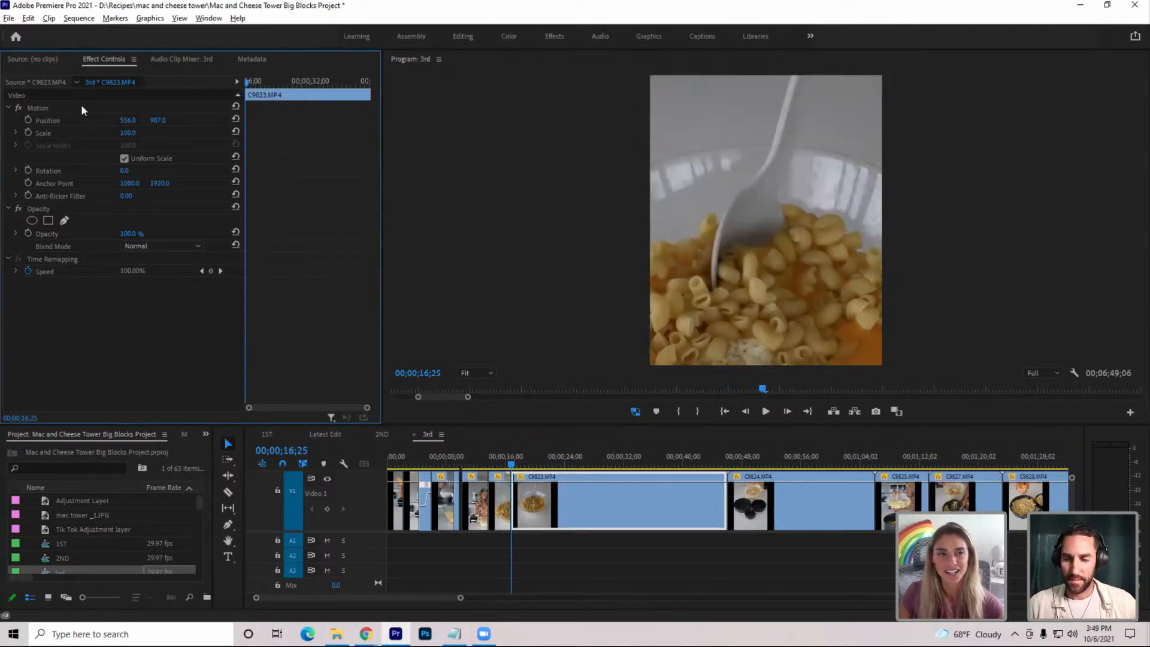
{"action": "left_click", "coordinate": [42, 108]}
{"action": "left_click_drag", "start_coordinate": [832, 280], "coordinate": [813, 193]}
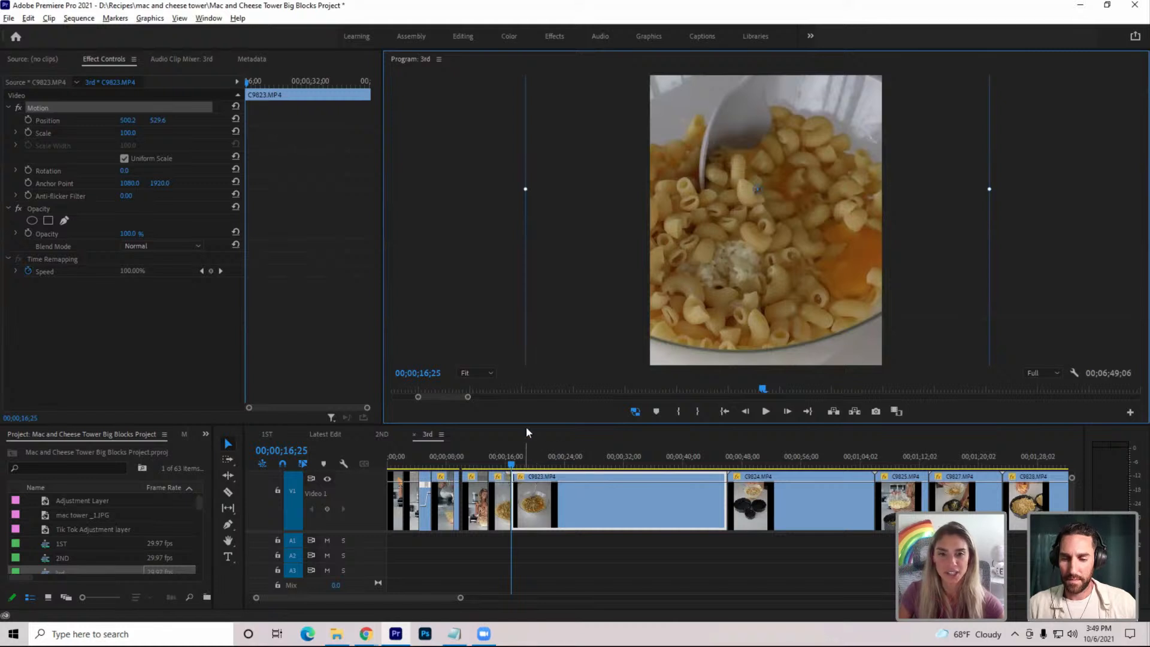
{"action": "left_click_drag", "start_coordinate": [525, 189], "coordinate": [562, 191]}
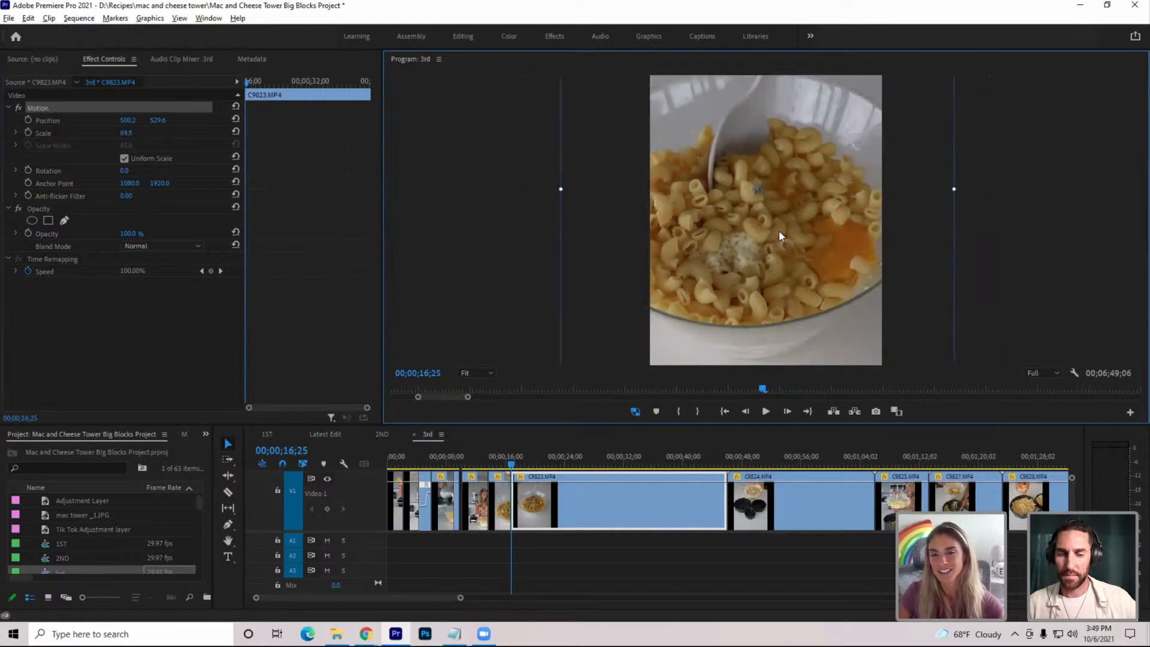
{"action": "left_click_drag", "start_coordinate": [780, 236], "coordinate": [783, 237]}
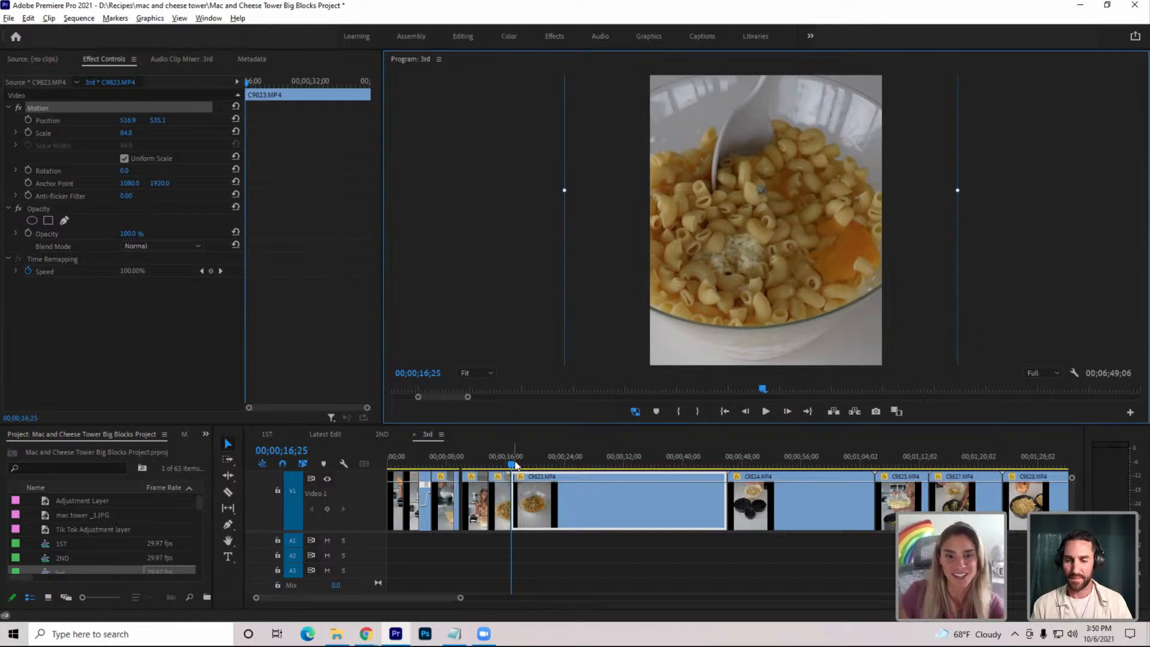
Add starting position and scale keyframes to clip C9823 at 00;00;17;18
{"action": "left_click_drag", "start_coordinate": [513, 464], "coordinate": [518, 464]}
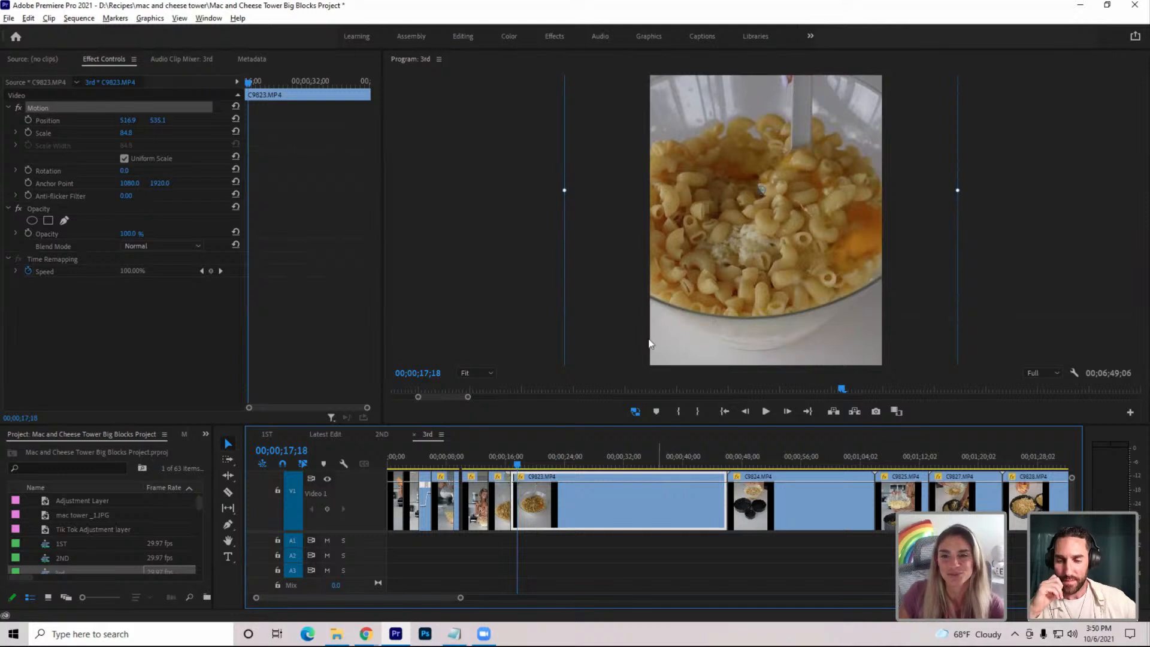
{"action": "left_click", "coordinate": [29, 120]}
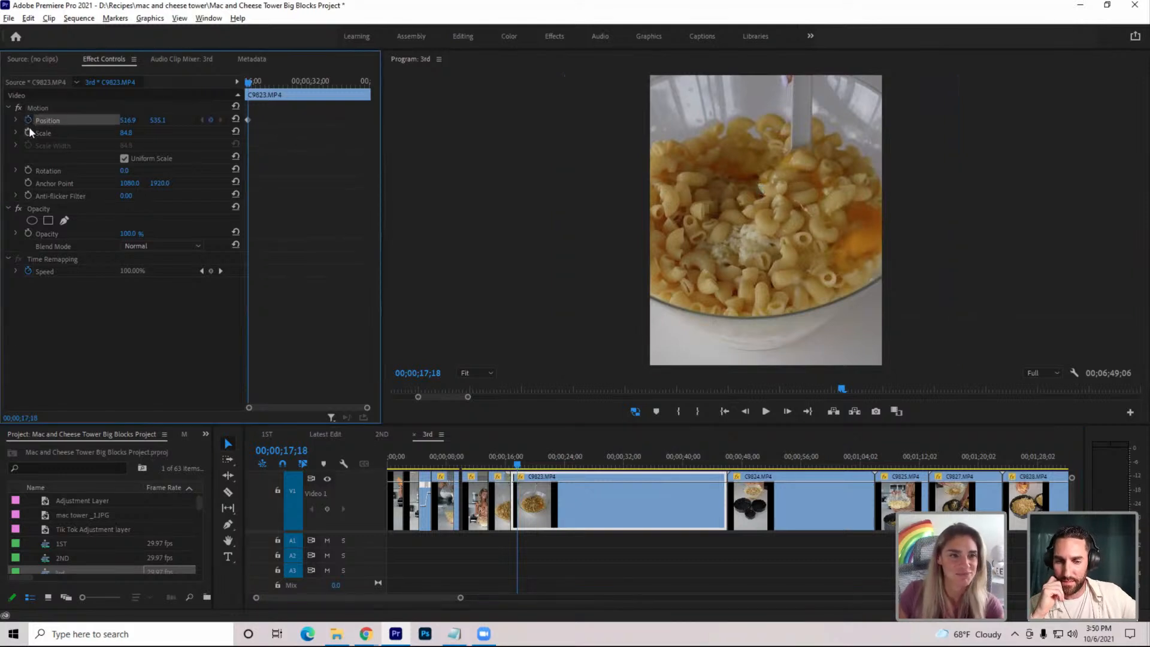
{"action": "left_click", "coordinate": [28, 133]}
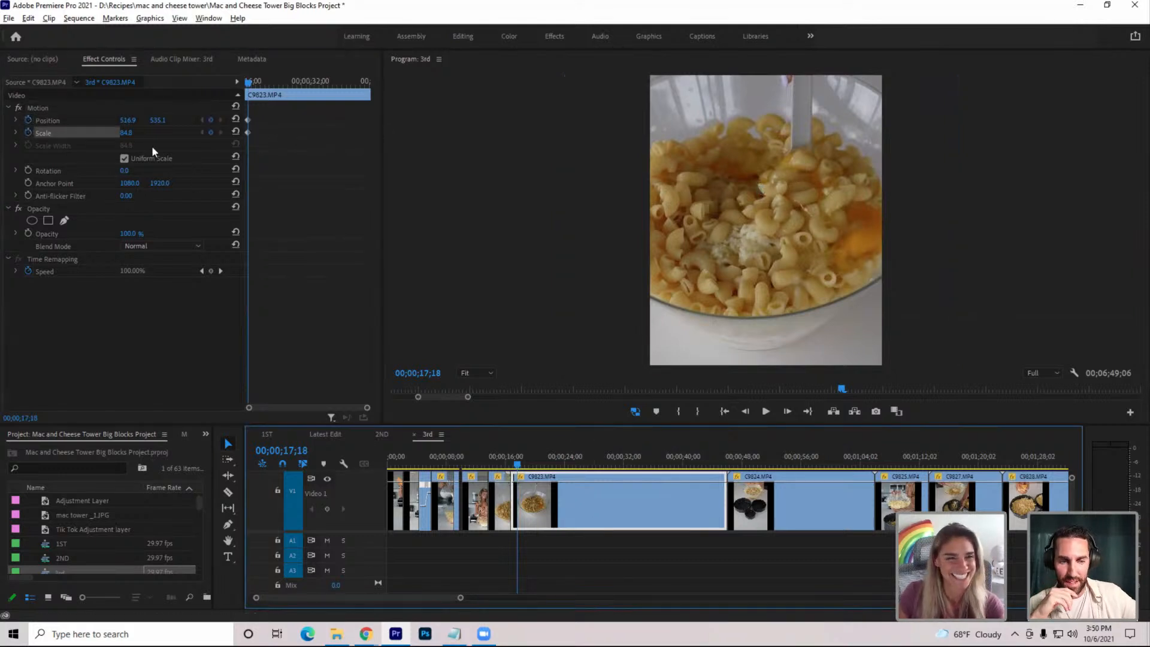
Add zoomed-out keyframes to clip C9823 at 00;00;19;23 with scale 68.7 and position 567.2, 723.6
{"action": "key", "text": "space"}
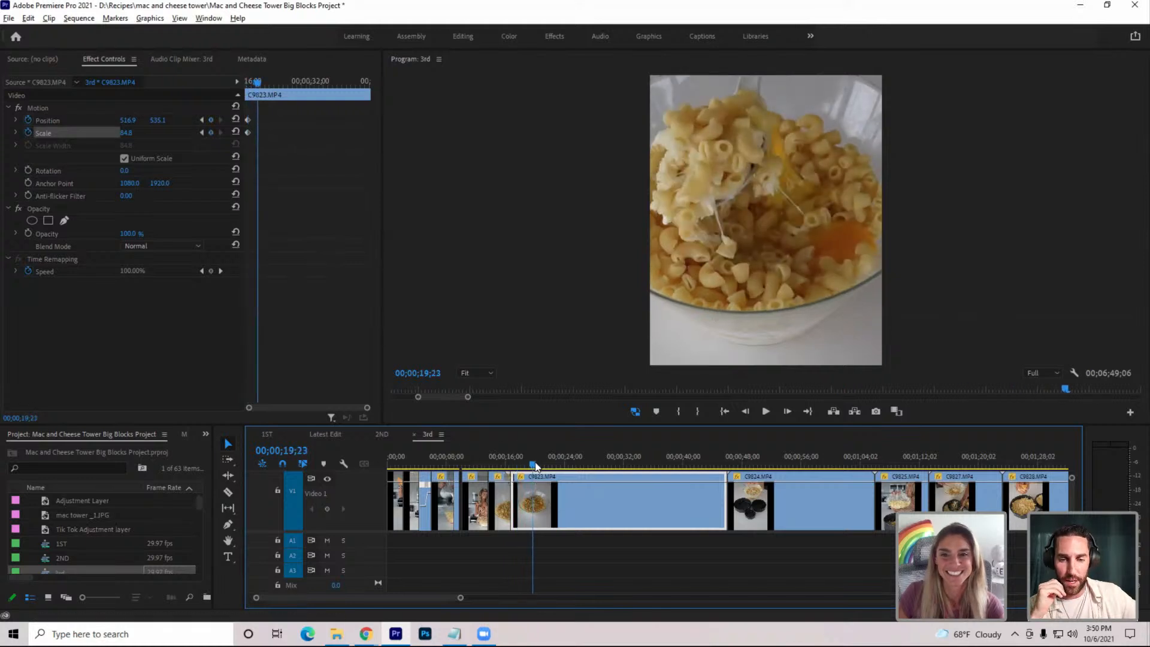
{"action": "left_click", "coordinate": [37, 107]}
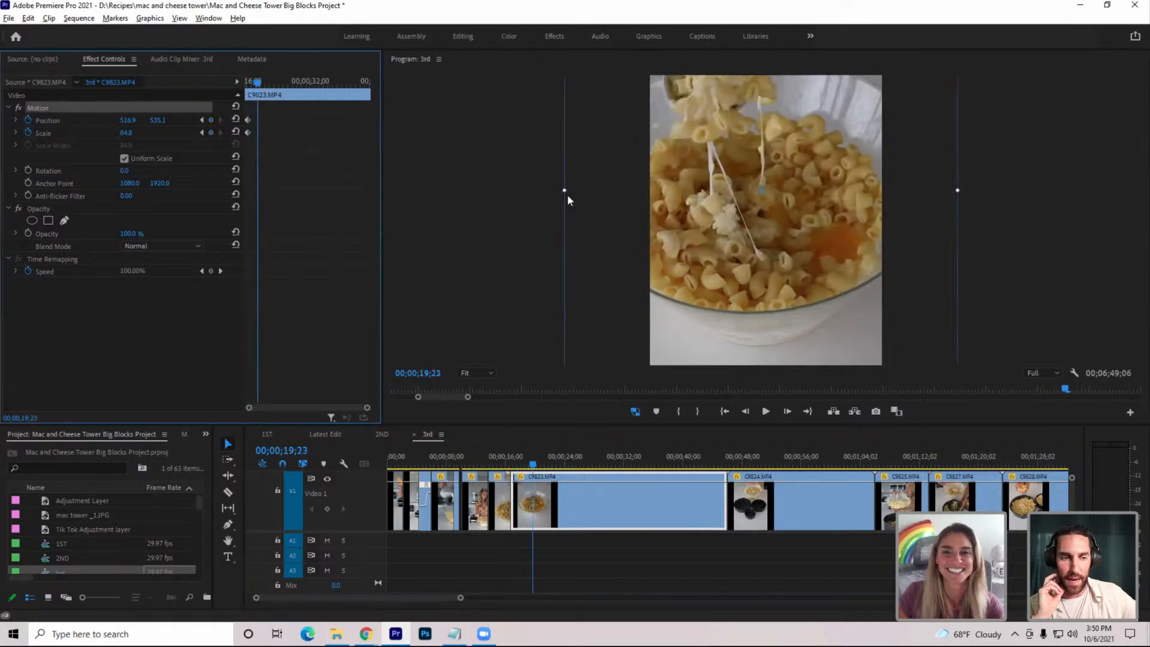
{"action": "left_click_drag", "start_coordinate": [566, 194], "coordinate": [632, 241]}
{"action": "left_click_drag", "start_coordinate": [786, 295], "coordinate": [771, 288]}
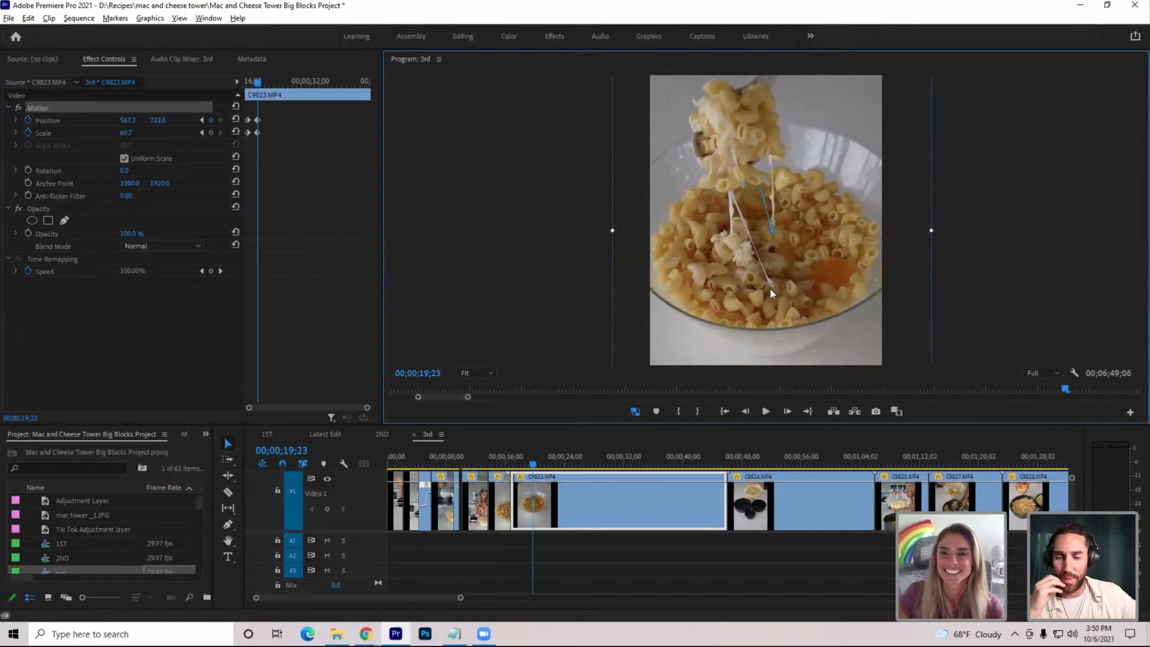
Split the stirring clip C9823 at 00;00;19;23 and ripple-trim a short section off the start of its first piece
{"action": "key", "text": "c"}
{"action": "left_click", "coordinate": [533, 503]}
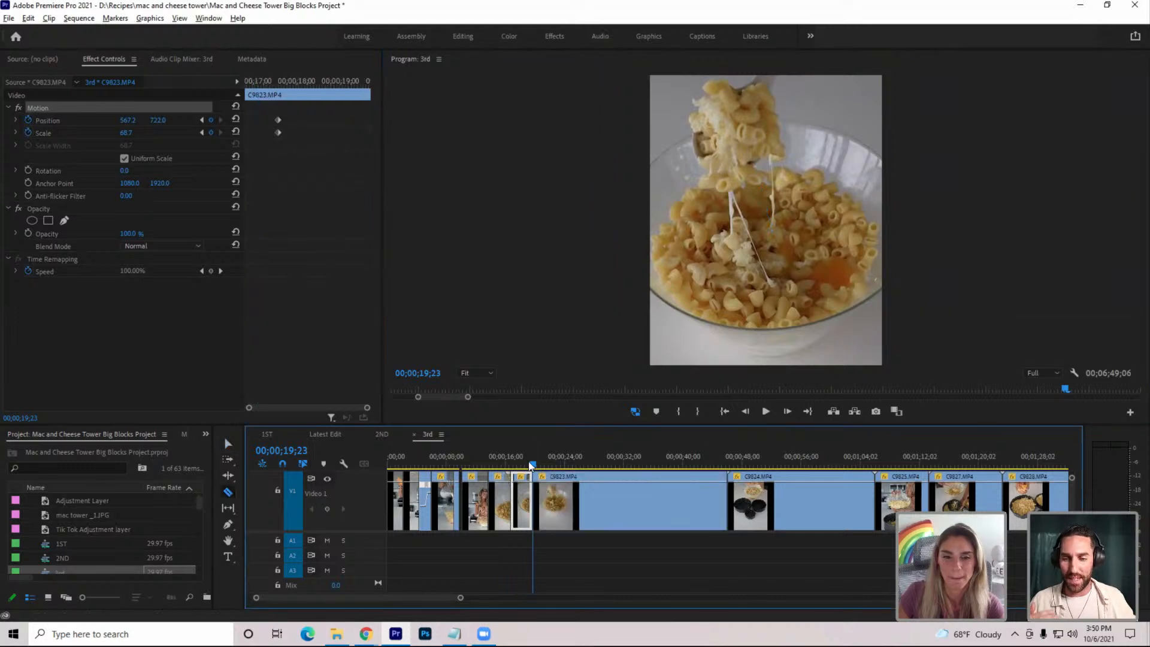
{"action": "left_click_drag", "start_coordinate": [531, 465], "coordinate": [522, 469]}
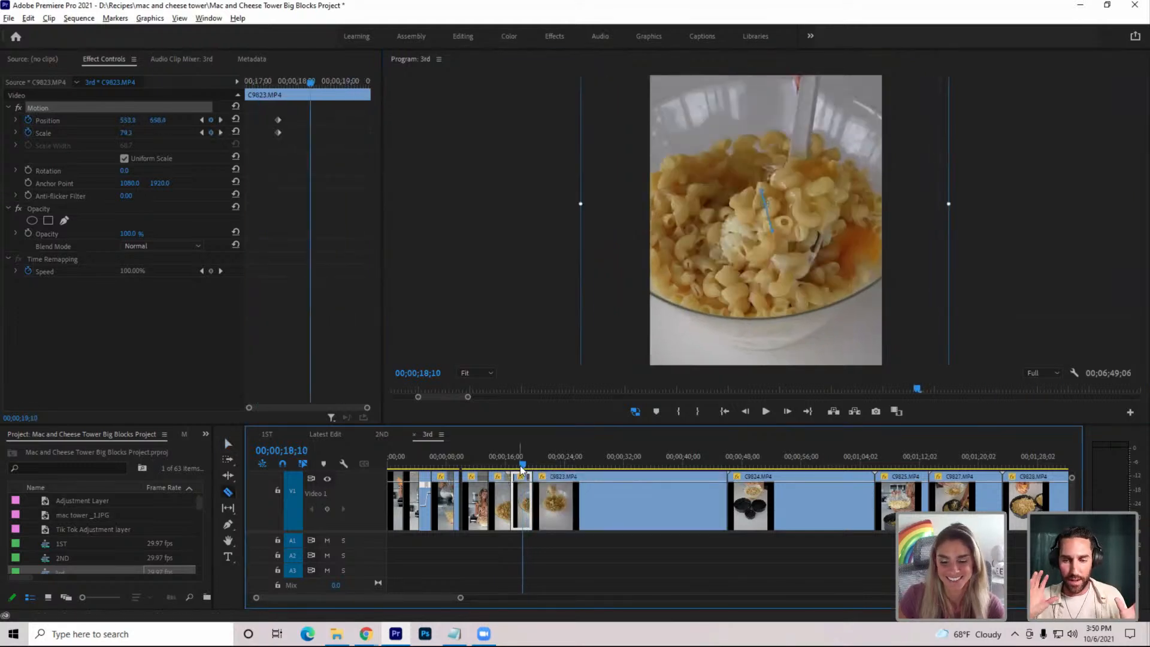
{"action": "key", "text": "="}
{"action": "key", "text": "="}
{"action": "key", "text": "="}
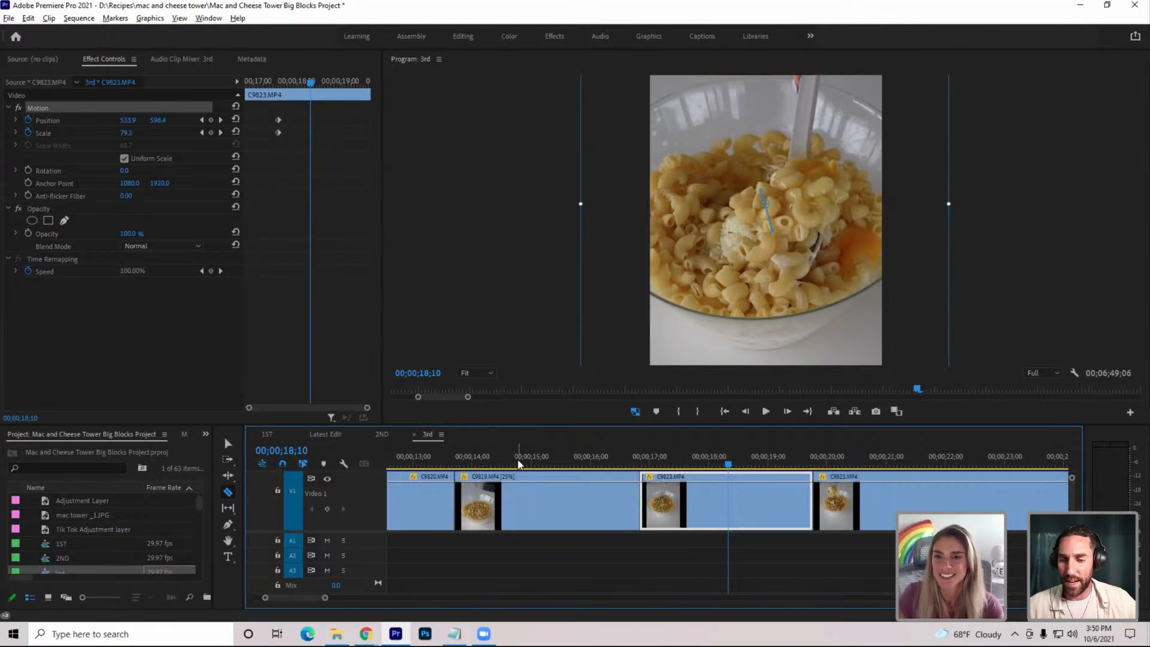
{"action": "left_click", "coordinate": [722, 465]}
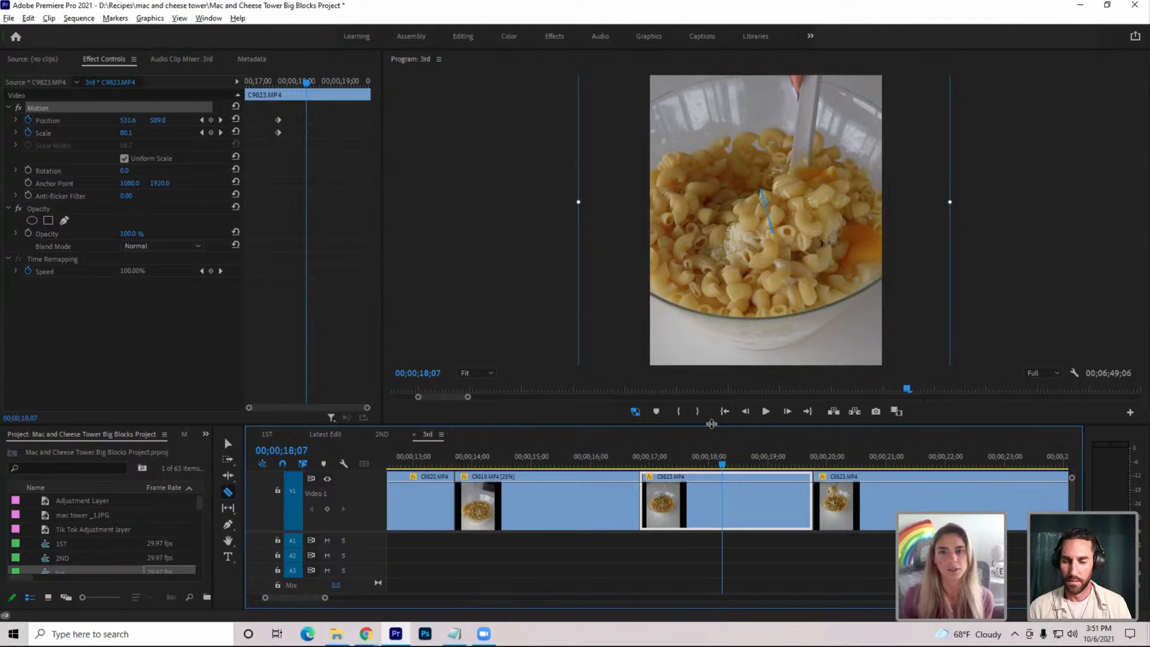
{"action": "left_click", "coordinate": [724, 465]}
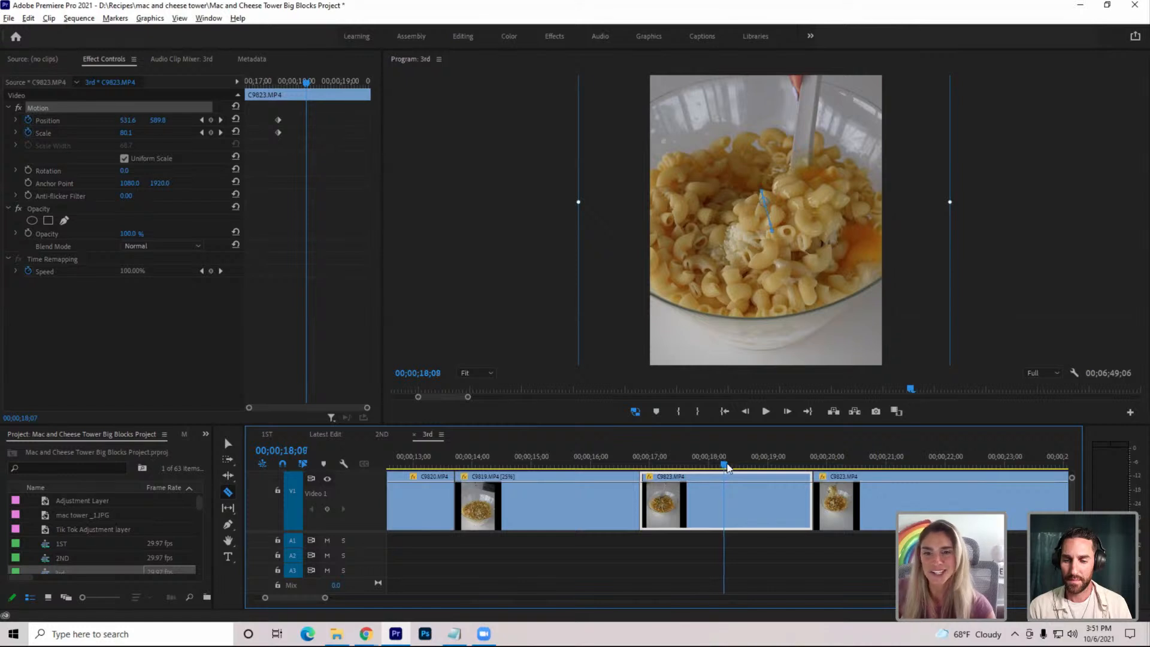
{"action": "left_click_drag", "start_coordinate": [726, 467], "coordinate": [800, 491]}
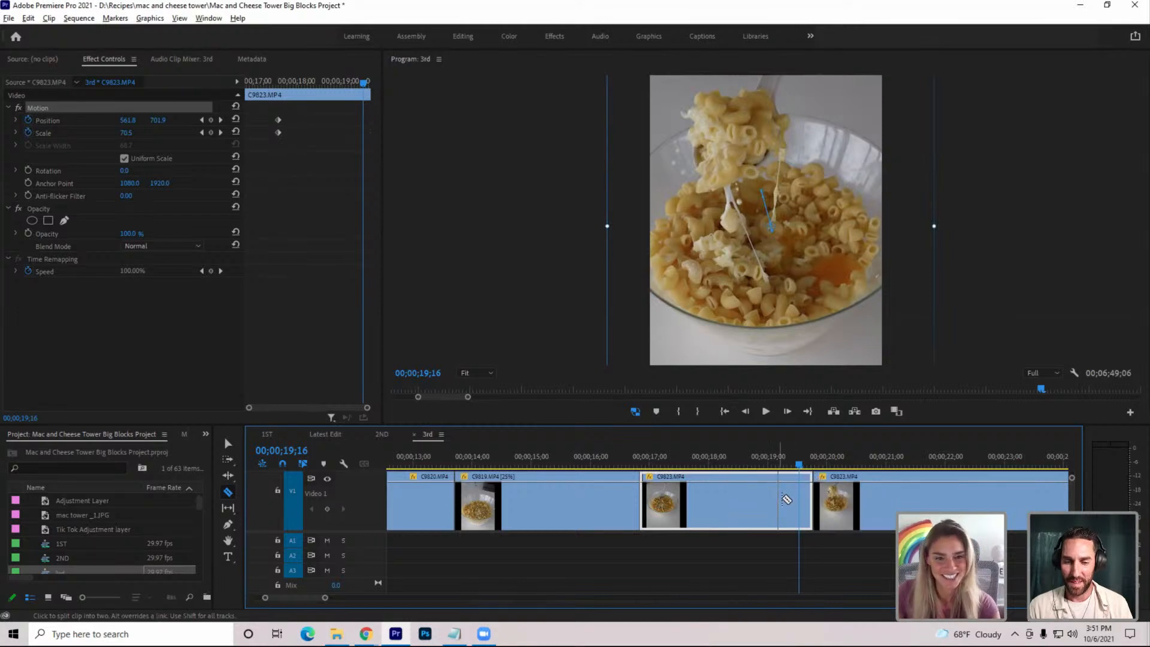
{"action": "left_click", "coordinate": [803, 463]}
{"action": "left_click_drag", "start_coordinate": [803, 462], "coordinate": [673, 487]}
{"action": "key", "text": "q"}
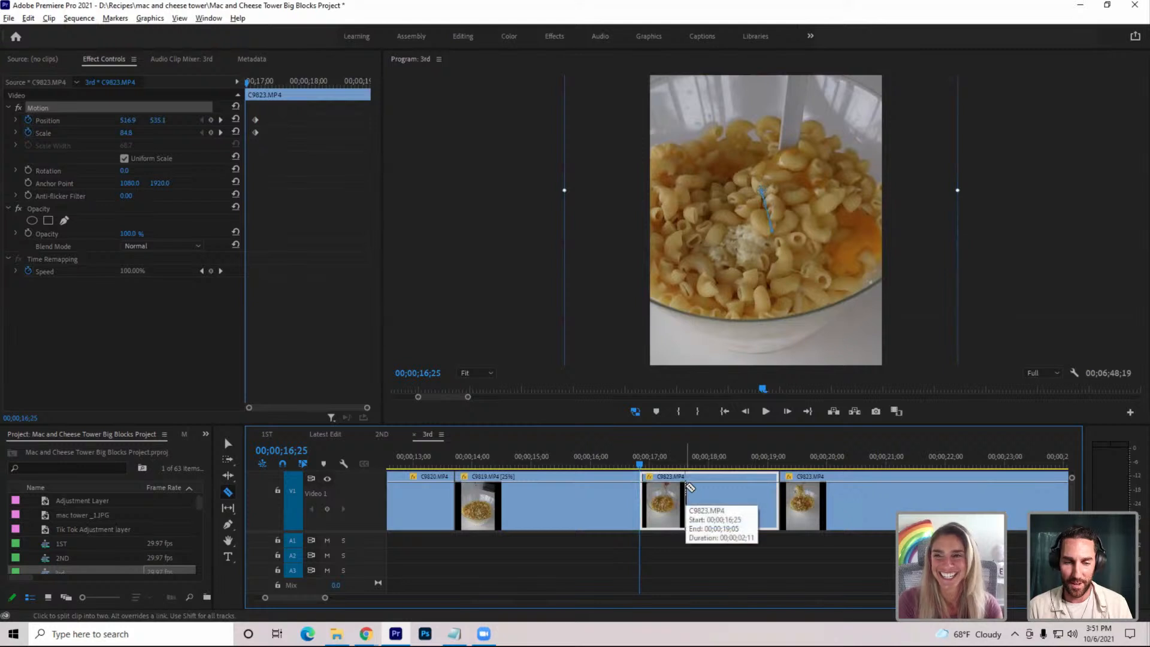
Play back the trimmed clip C9823 and display its Time Remapping Speed line in the timeline
{"action": "key", "text": "space"}
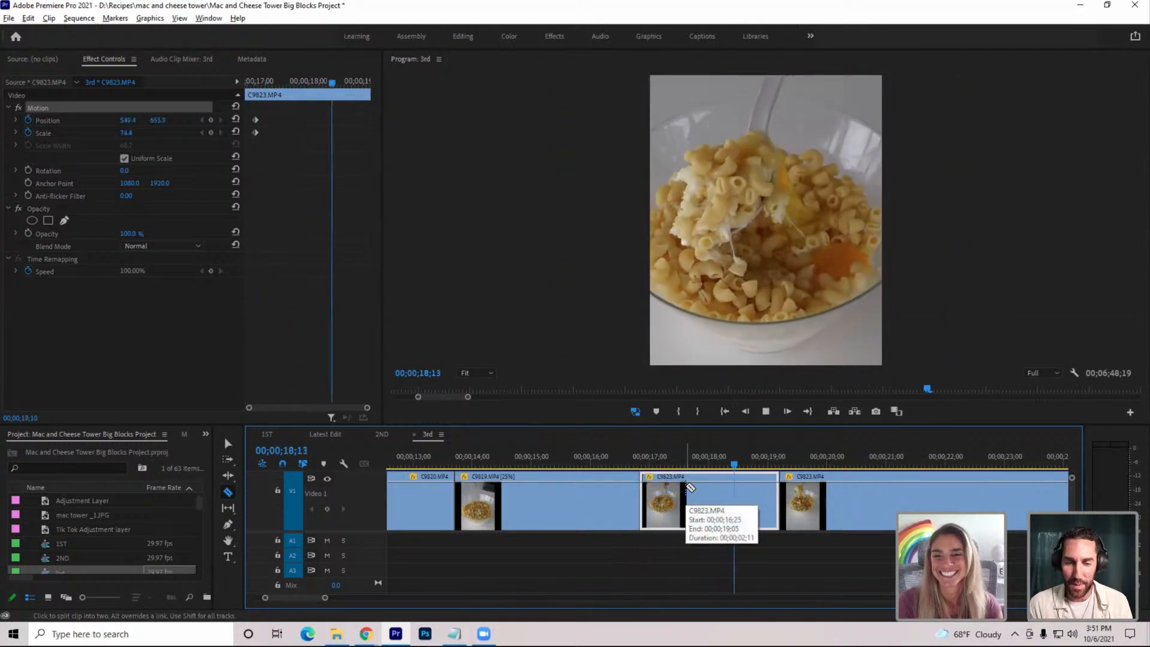
{"action": "key", "text": "j"}
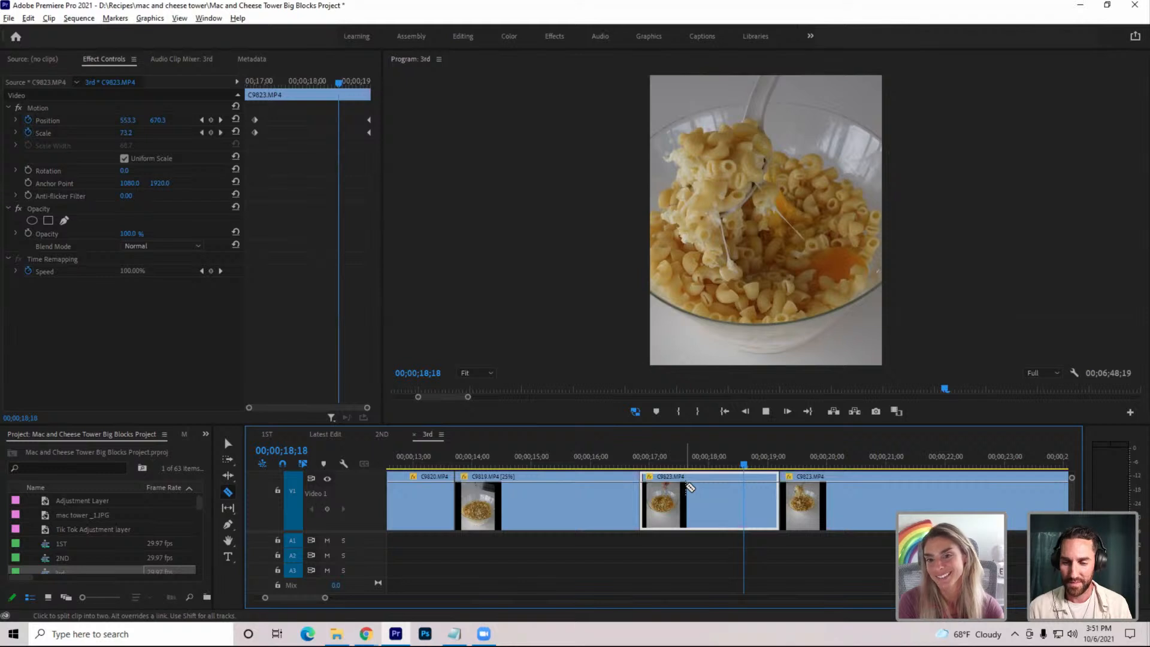
{"action": "key", "text": "k"}
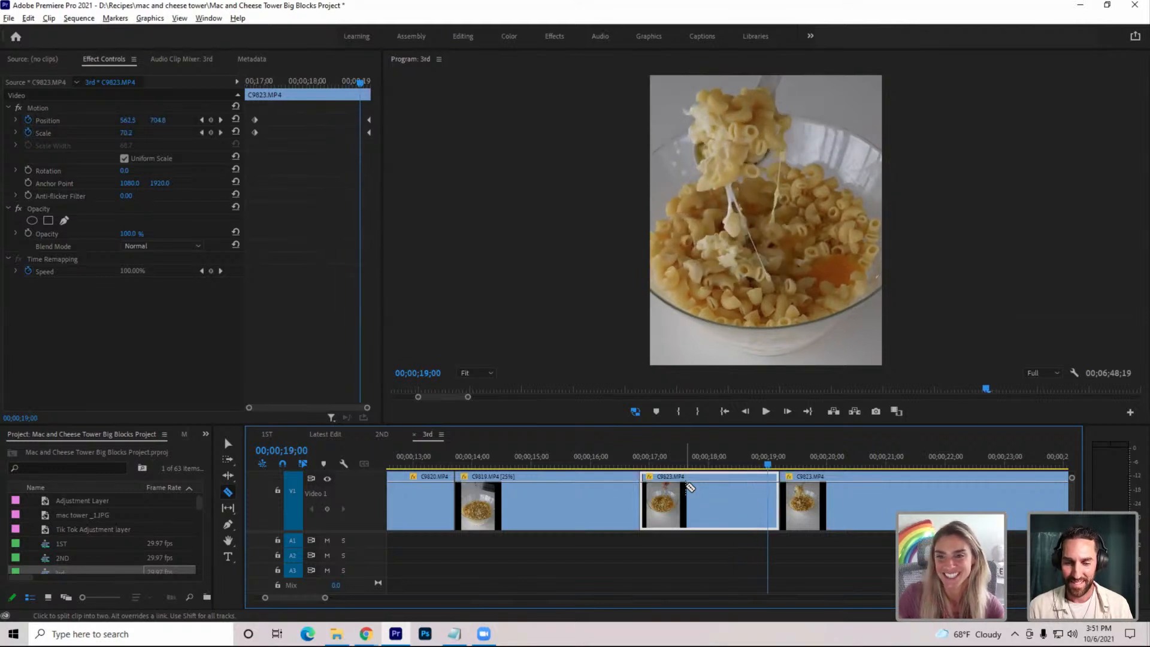
{"action": "left_click_drag", "start_coordinate": [768, 465], "coordinate": [681, 465]}
{"action": "key", "text": "Left"}
{"action": "key", "text": "Left"}
{"action": "key", "text": "v"}
{"action": "left_click", "coordinate": [651, 477]}
{"action": "mouse_move", "coordinate": [694, 515]}
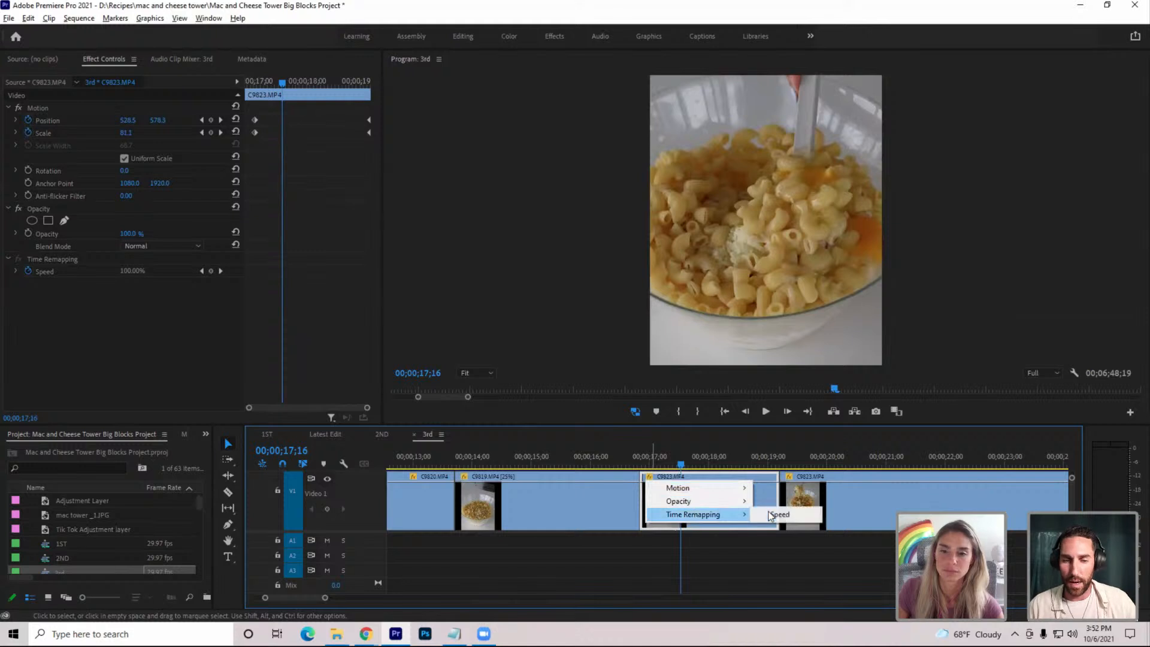
{"action": "left_click", "coordinate": [776, 515]}
Slow clip C9823 to 25% speed and move its first position and scale keyframes to the clip's start
{"action": "key", "text": "ctrl+r"}
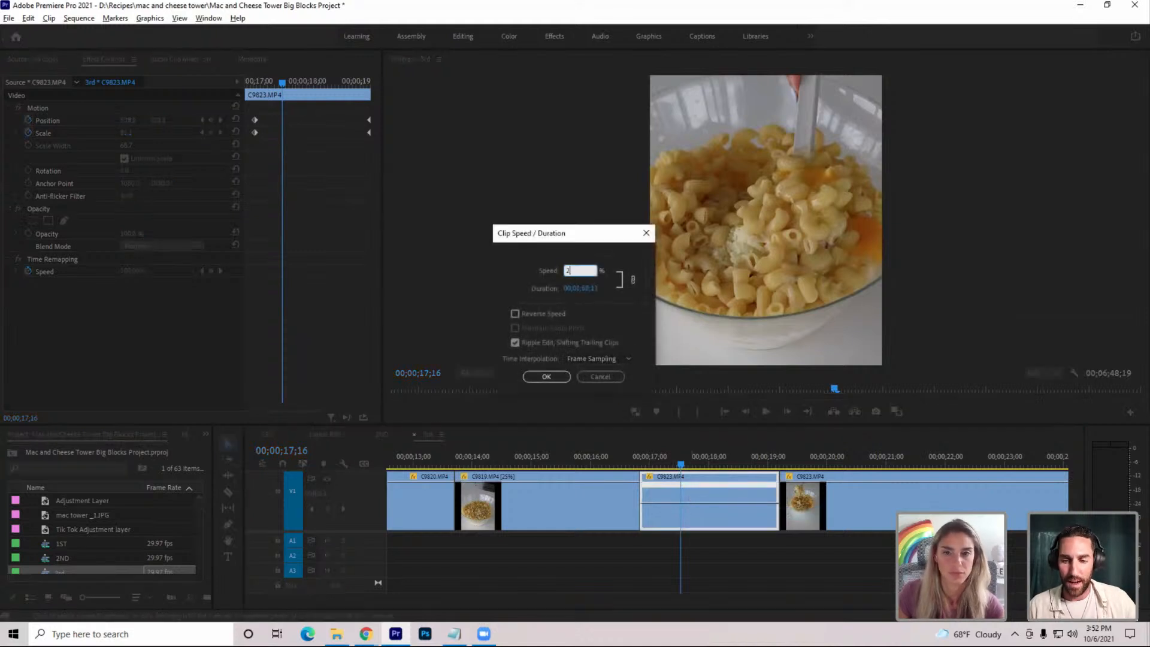
{"action": "type", "text": "25"}
{"action": "key", "text": "Return"}
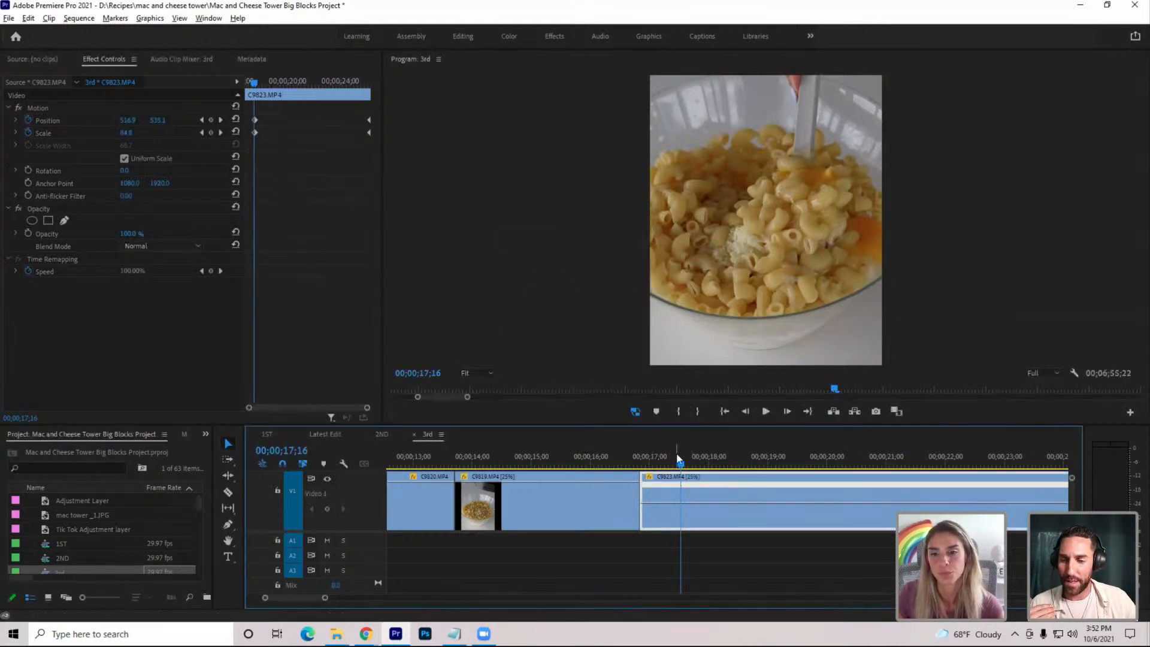
{"action": "left_click_drag", "start_coordinate": [677, 463], "coordinate": [657, 464]}
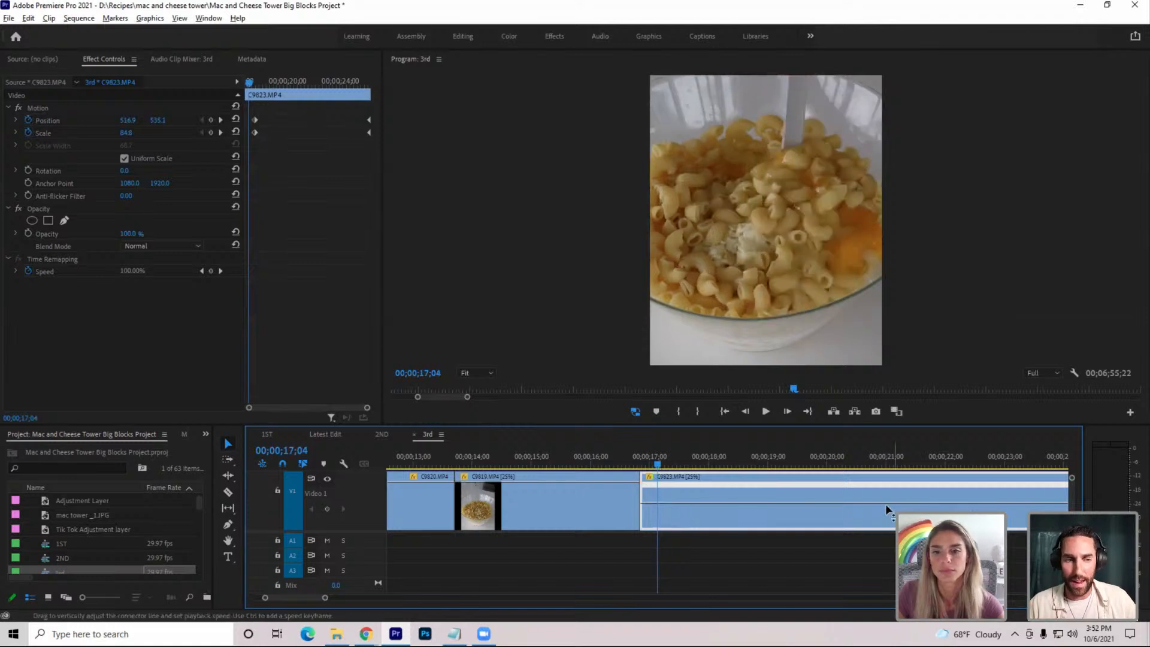
{"action": "left_click", "coordinate": [278, 111]}
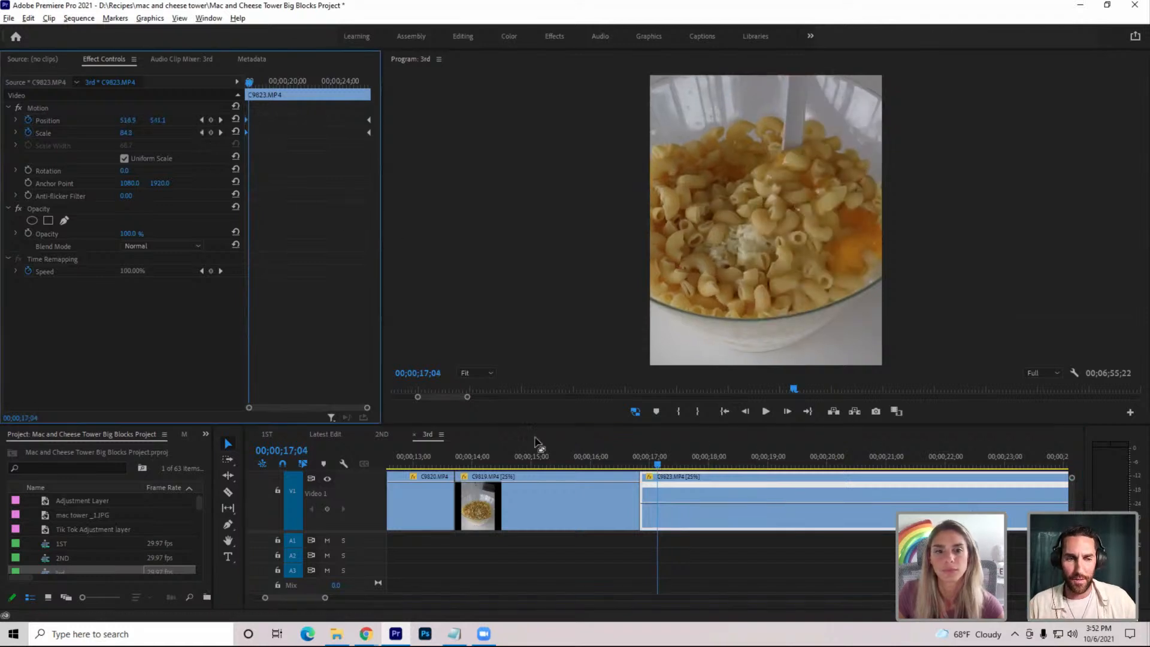
Add a speed keyframe to C9823 at 00;00;19;27, speed up the part before it with a short ramp, and play the result
{"action": "left_click", "coordinate": [821, 465]}
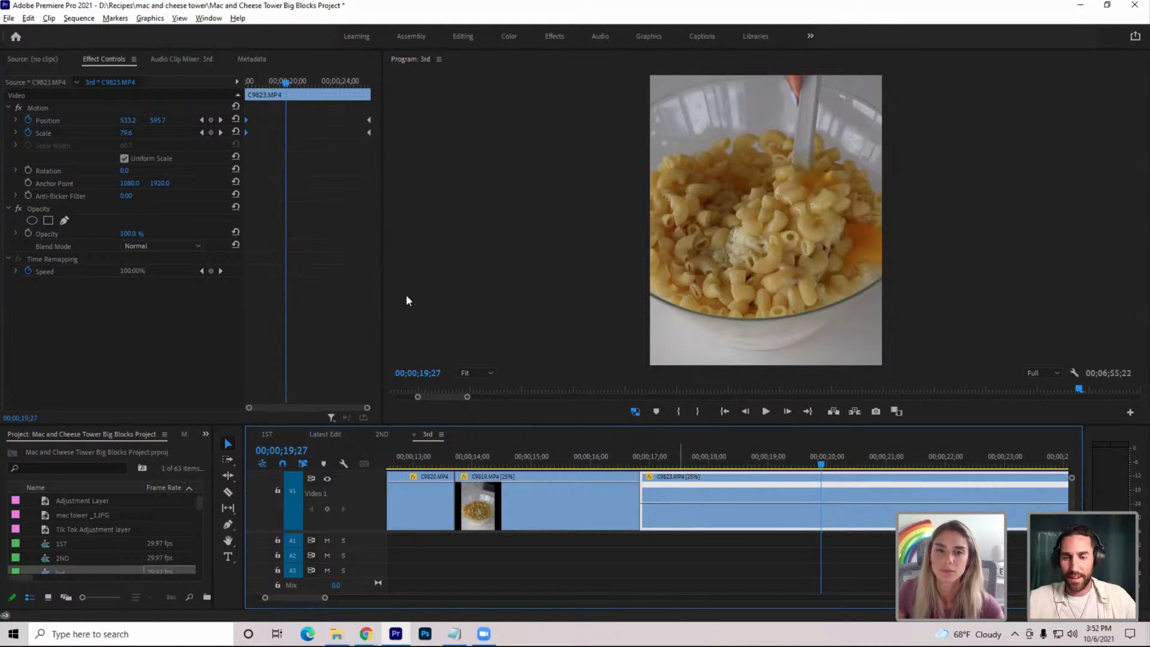
{"action": "left_click", "coordinate": [211, 271]}
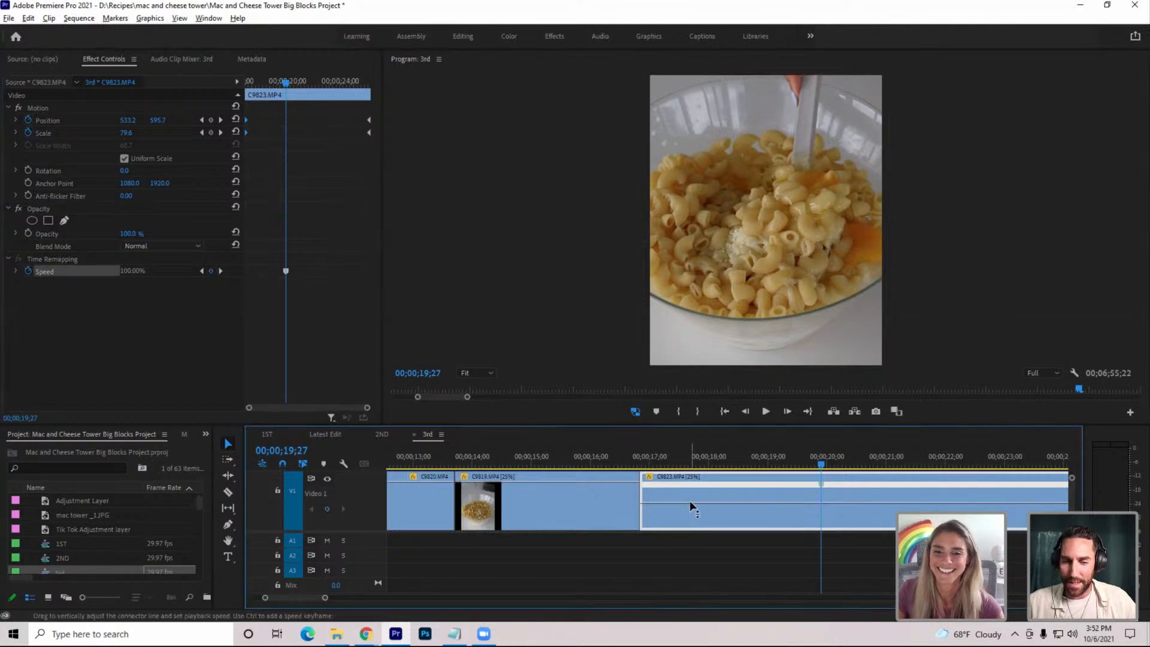
{"action": "left_click_drag", "start_coordinate": [692, 506], "coordinate": [639, 479]}
{"action": "left_click", "coordinate": [766, 413]}
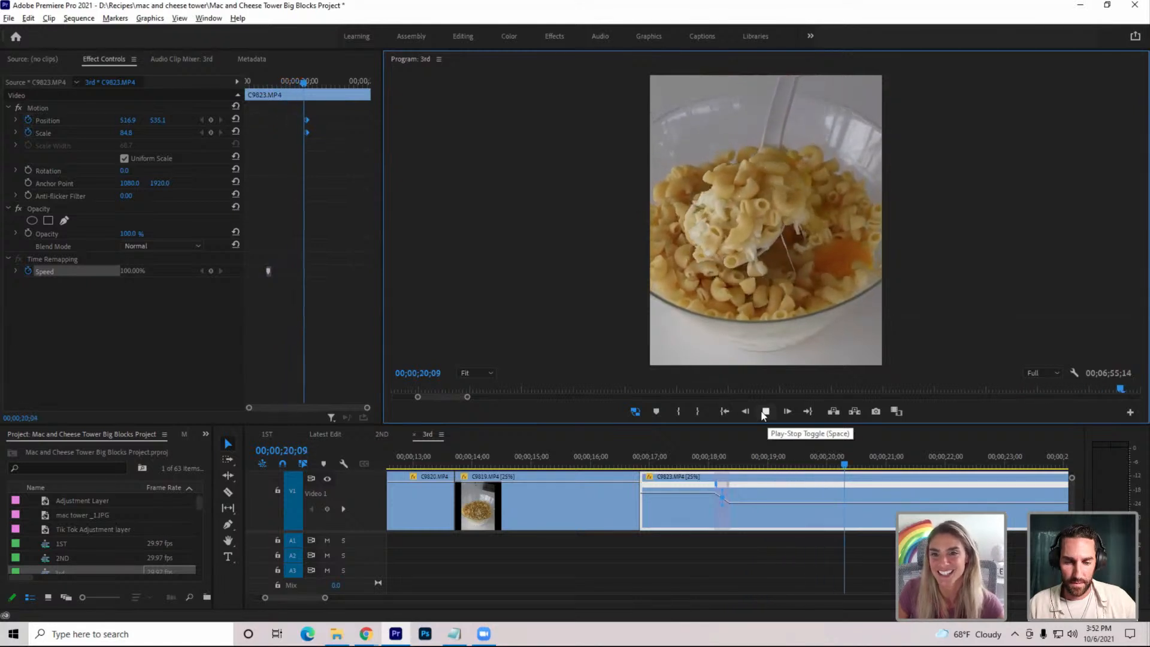
{"action": "left_click", "coordinate": [764, 412]}
Add a second speed keyframe to C9823 at 00;00;20;02 and raise the speed after it to 179%
{"action": "left_click", "coordinate": [830, 464]}
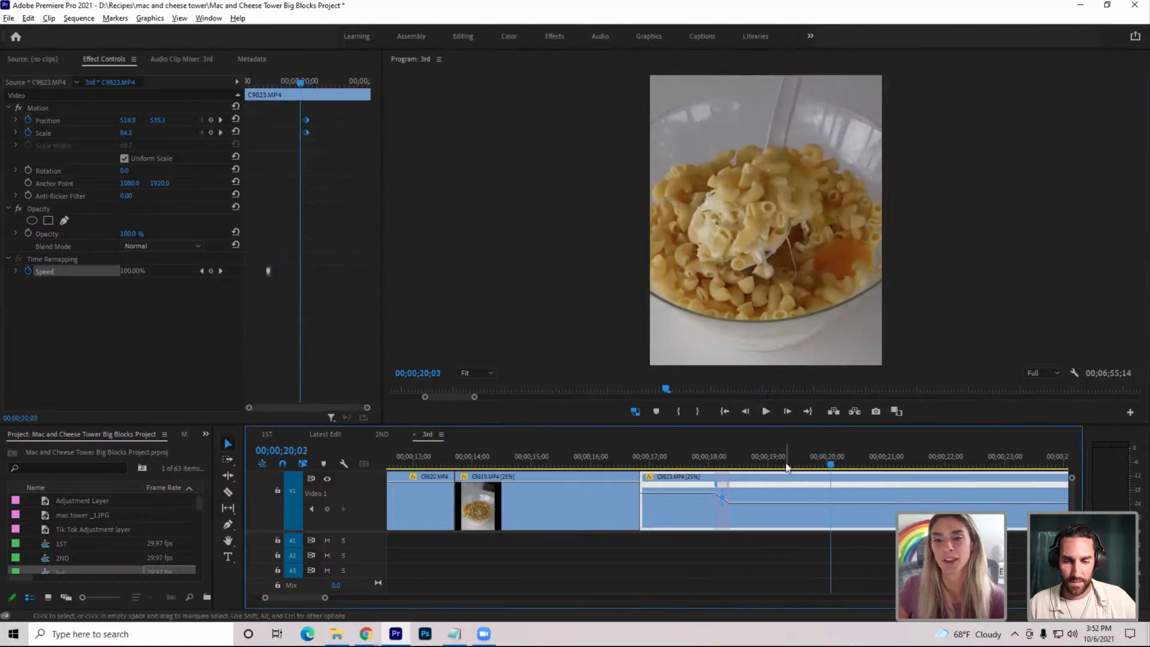
{"action": "left_click", "coordinate": [211, 270]}
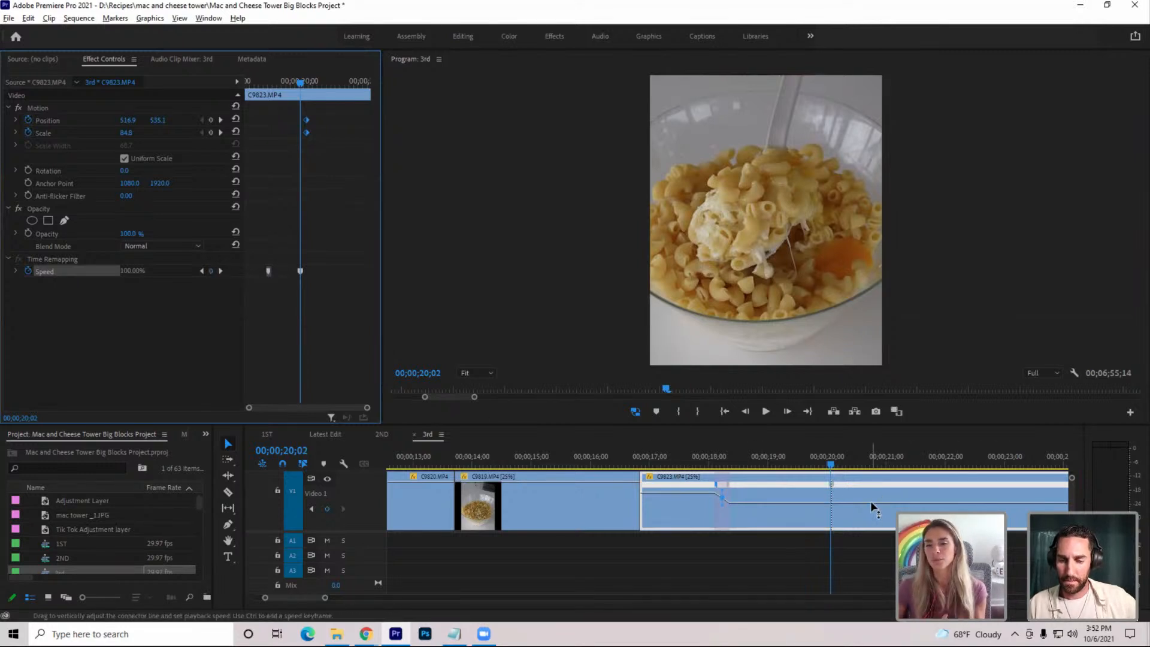
{"action": "left_click_drag", "start_coordinate": [873, 507], "coordinate": [874, 499]}
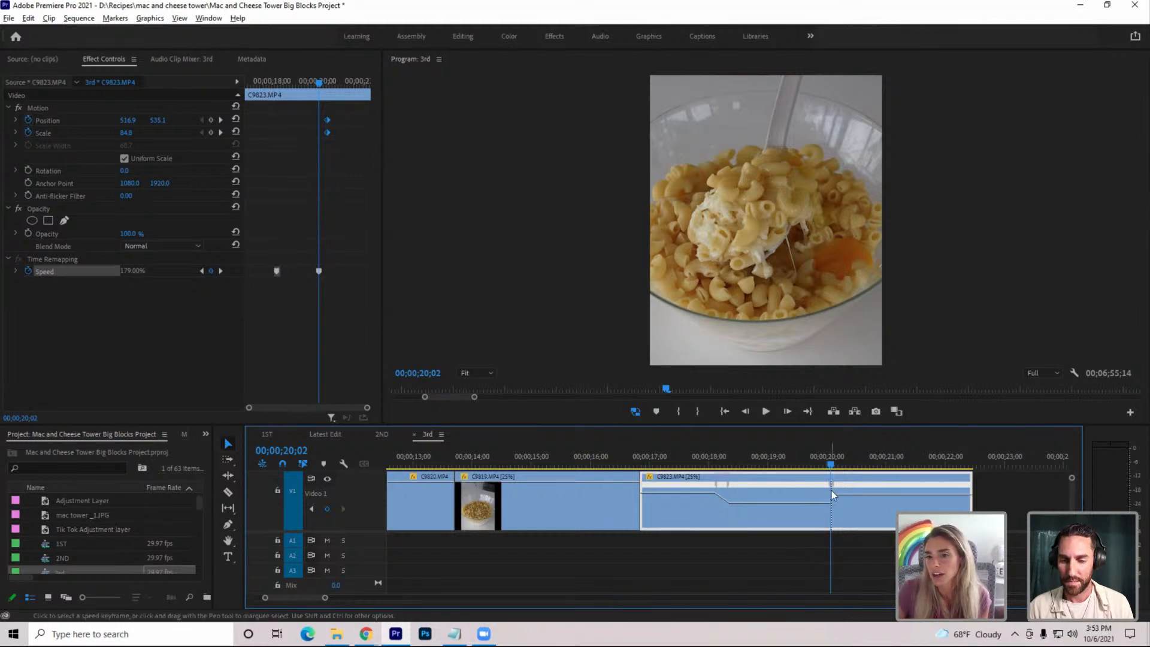
Spread C9823's second speed keyframe into a gradual ramp and shift the ramp slightly earlier
{"action": "mouse_move", "coordinate": [837, 493]}
{"action": "left_mouse_down"}
{"action": "mouse_move", "coordinate": [862, 494]}
{"action": "mouse_move", "coordinate": [849, 495]}
{"action": "left_mouse_up"}
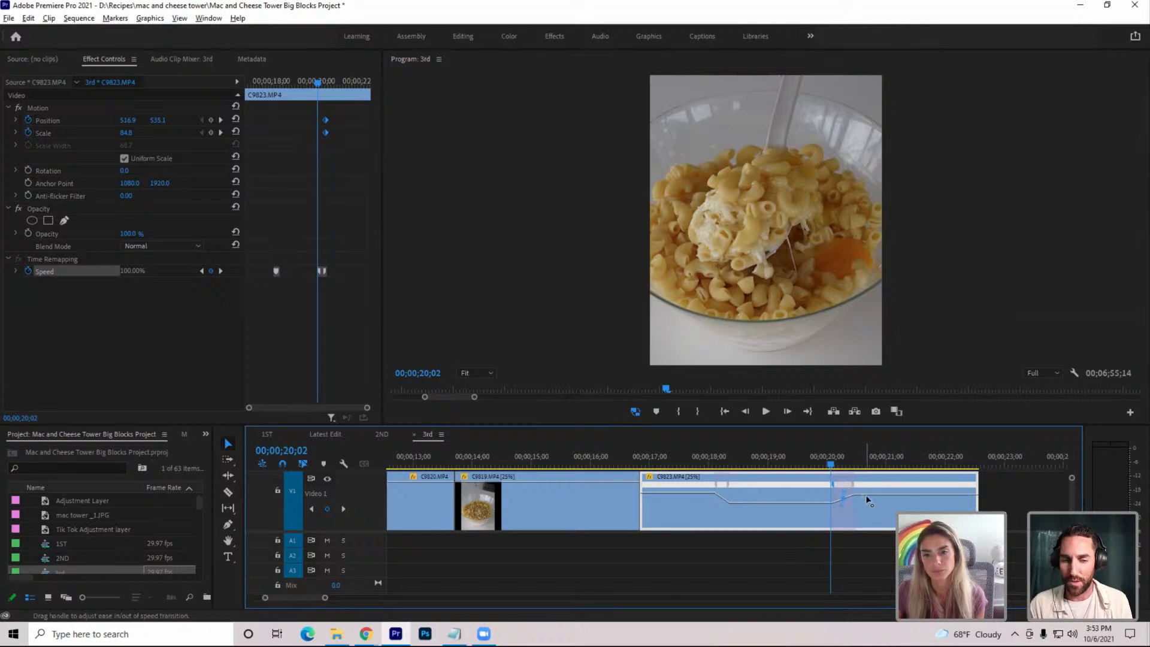
{"action": "scroll", "coordinate": [852, 551], "scroll_direction": "up", "scroll_amount": 4, "text": "alt"}
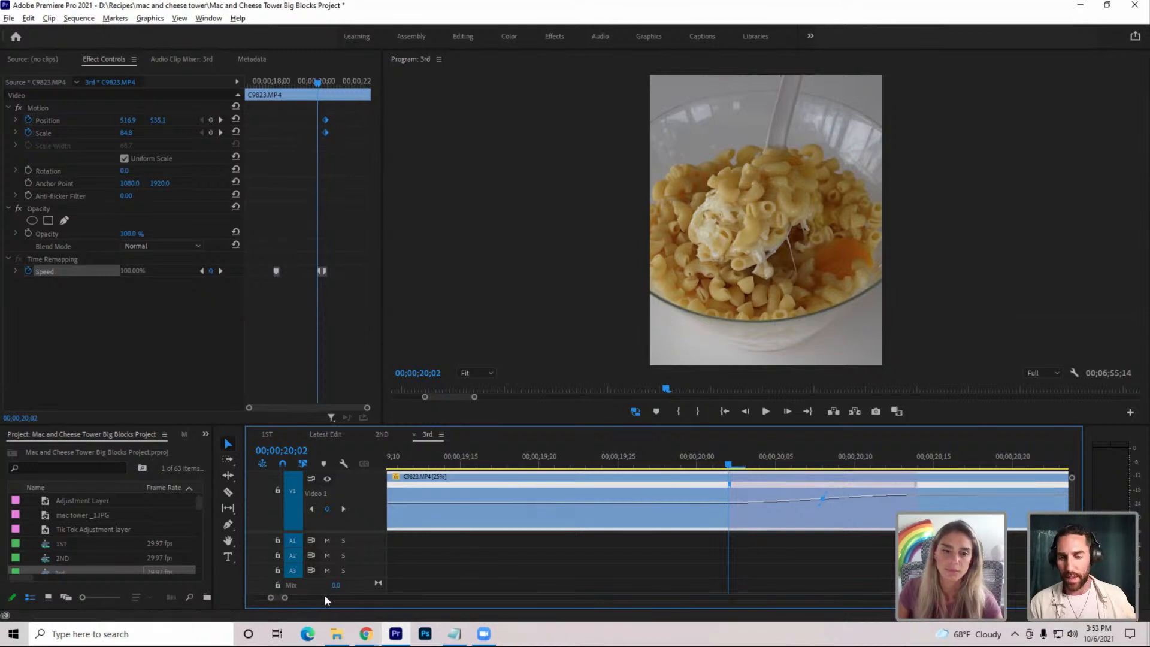
{"action": "left_click_drag", "start_coordinate": [286, 598], "coordinate": [328, 597]}
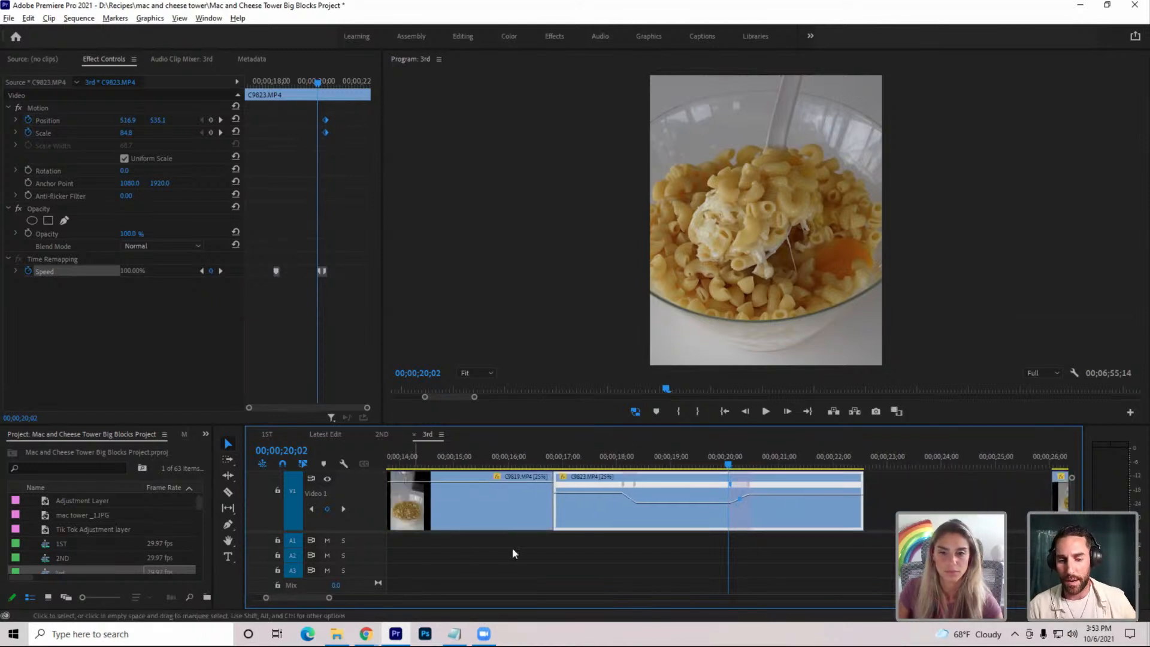
{"action": "left_click_drag", "start_coordinate": [745, 465], "coordinate": [858, 503]}
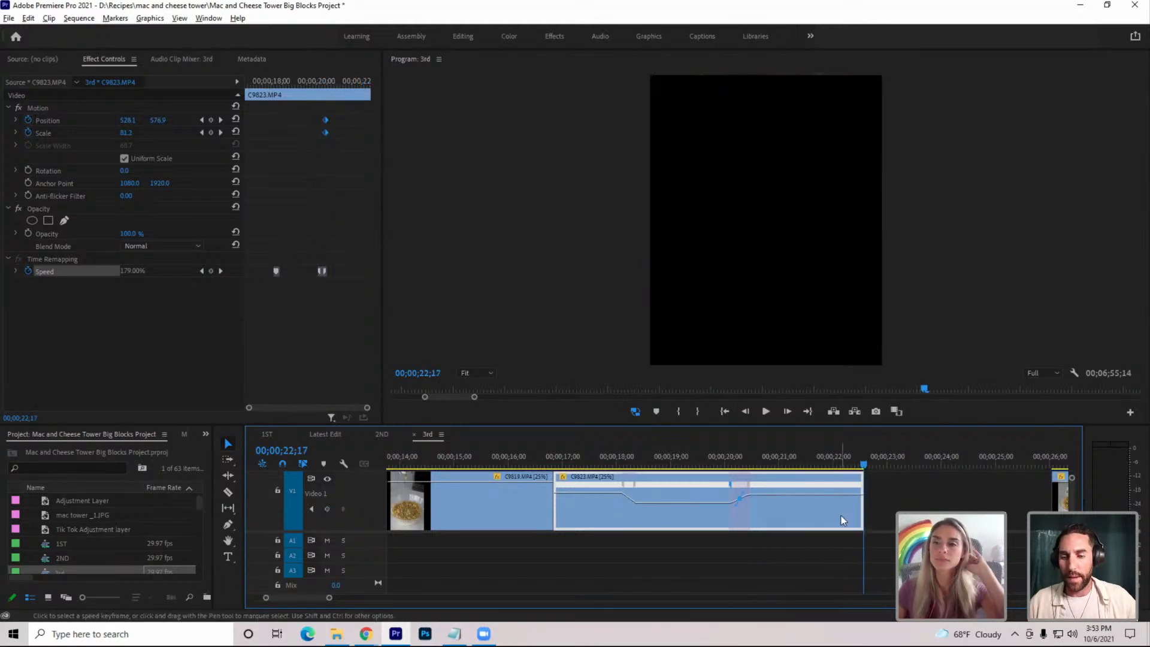
{"action": "left_click", "coordinate": [847, 462]}
{"action": "left_click_drag", "start_coordinate": [847, 461], "coordinate": [730, 479]}
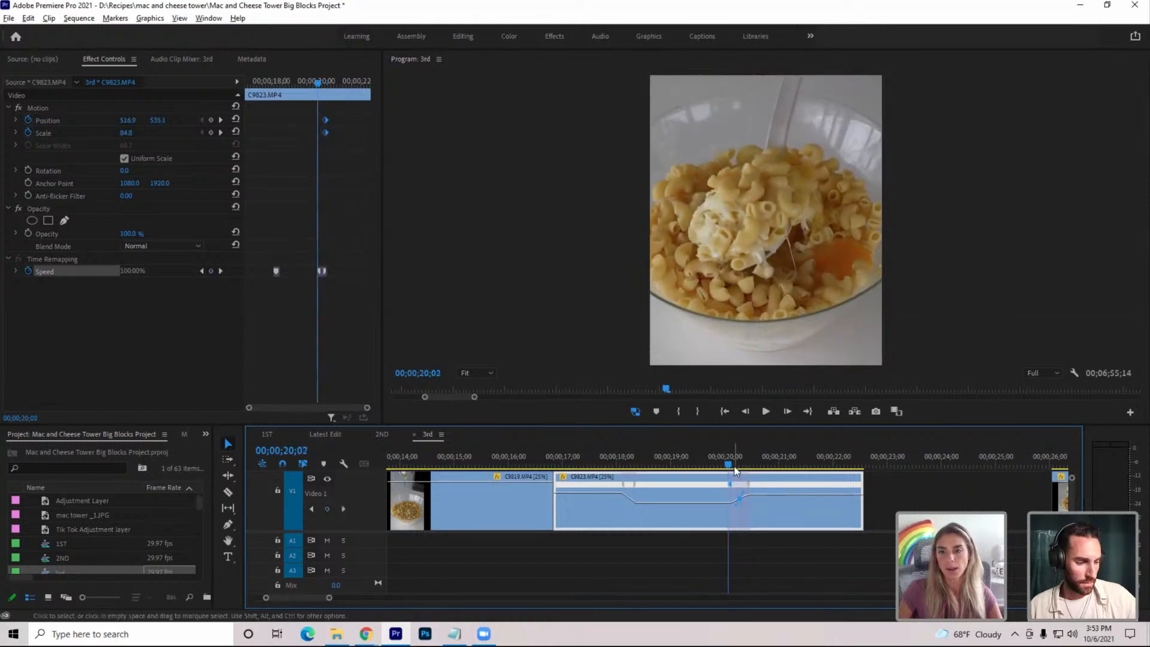
{"action": "left_click_drag", "start_coordinate": [730, 484], "coordinate": [721, 490]}
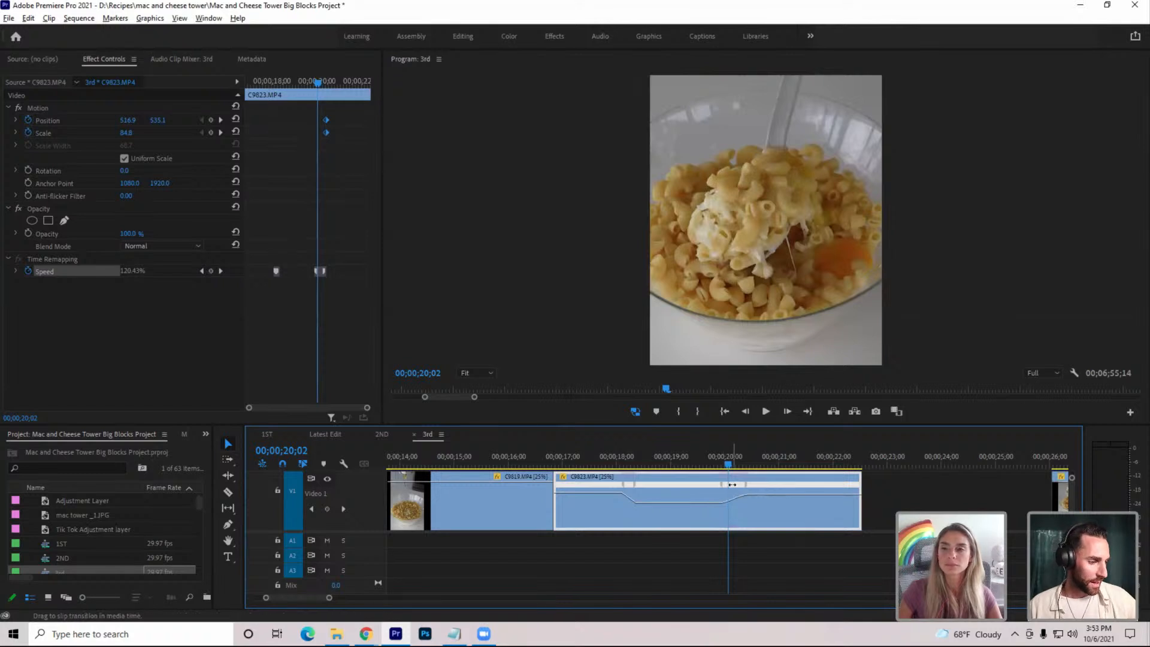
Ripple-trim the end of the speed-ramped clip C9823 at 00;00;22;13, with the spoon lifted above the bowl
{"action": "left_click_drag", "start_coordinate": [730, 462], "coordinate": [826, 457]}
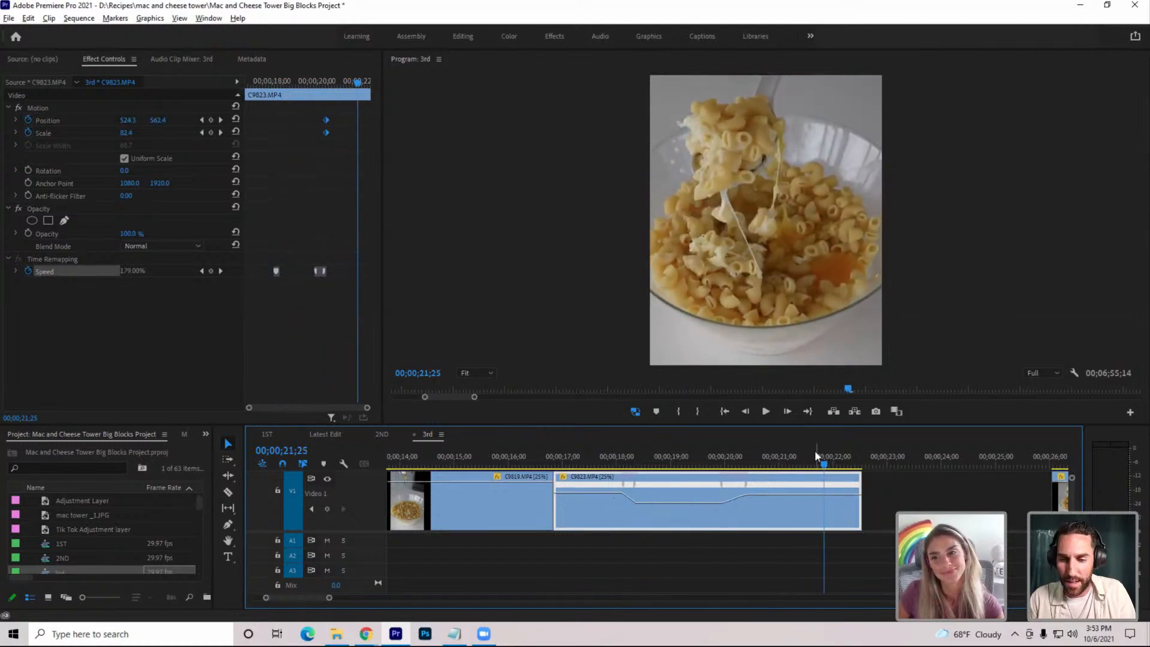
{"action": "left_click_drag", "start_coordinate": [828, 460], "coordinate": [837, 467]}
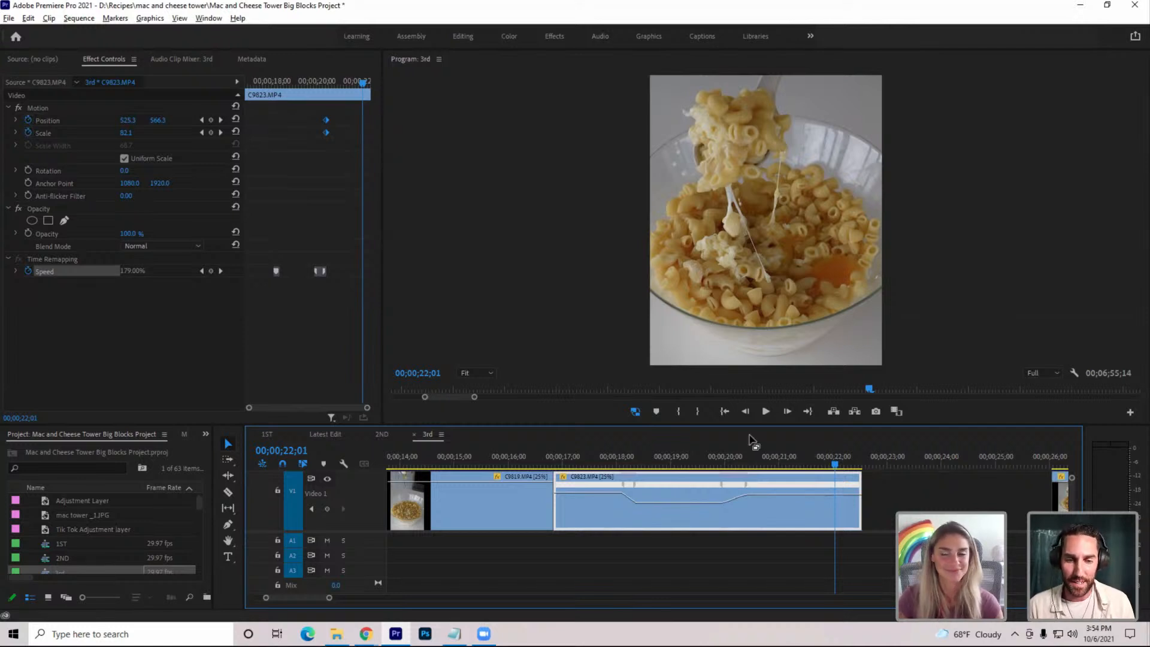
{"action": "left_click", "coordinate": [839, 466]}
{"action": "left_click_drag", "start_coordinate": [841, 469], "coordinate": [859, 469]}
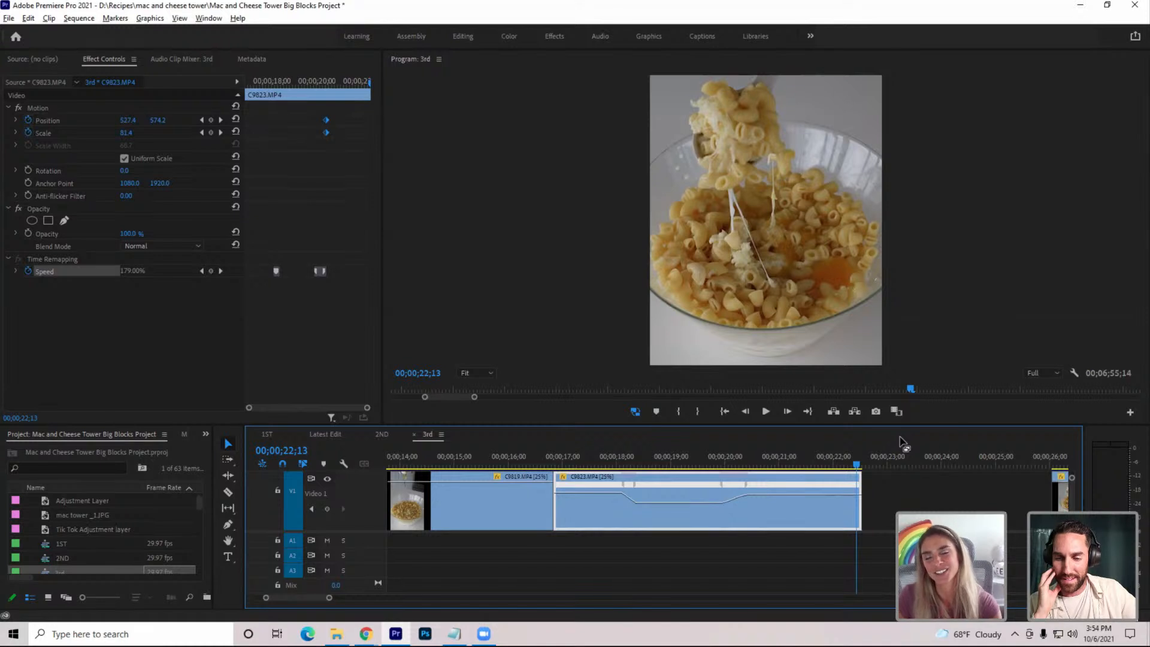
{"action": "key", "text": "w"}
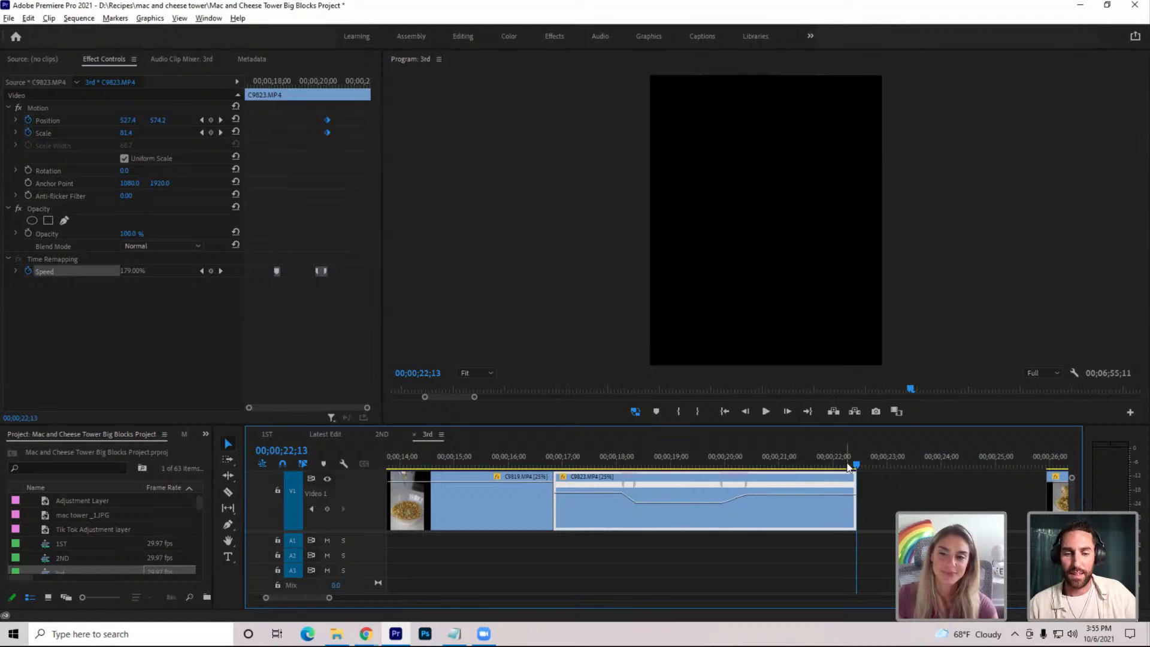
{"action": "left_click_drag", "start_coordinate": [852, 465], "coordinate": [743, 466]}
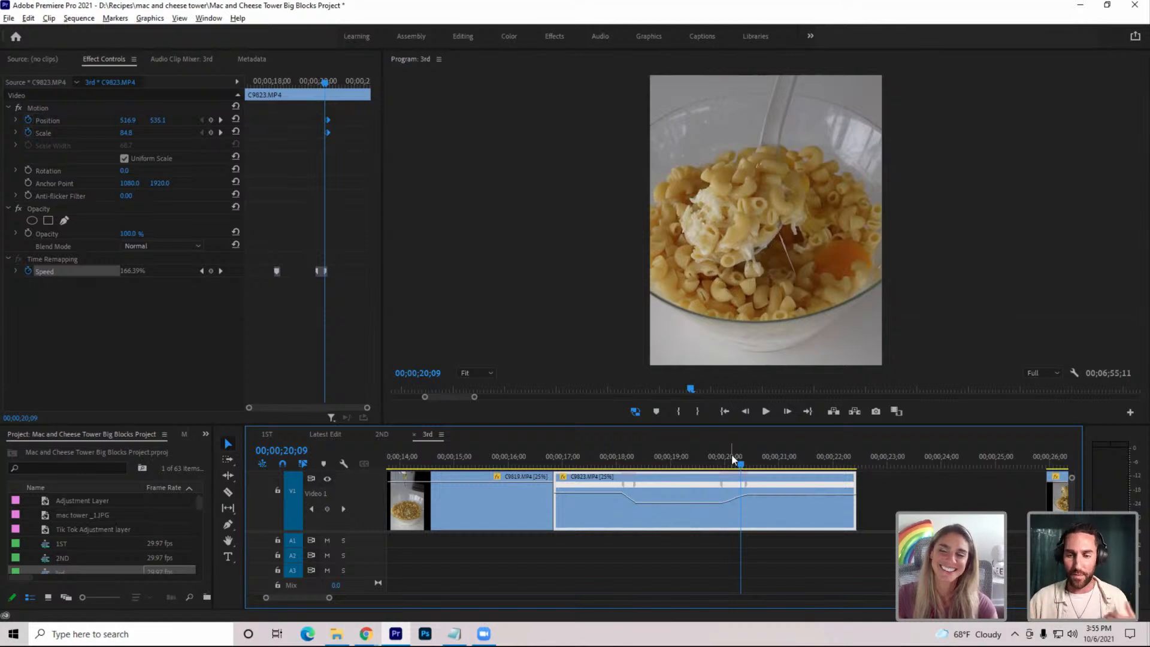
{"action": "key", "text": "="}
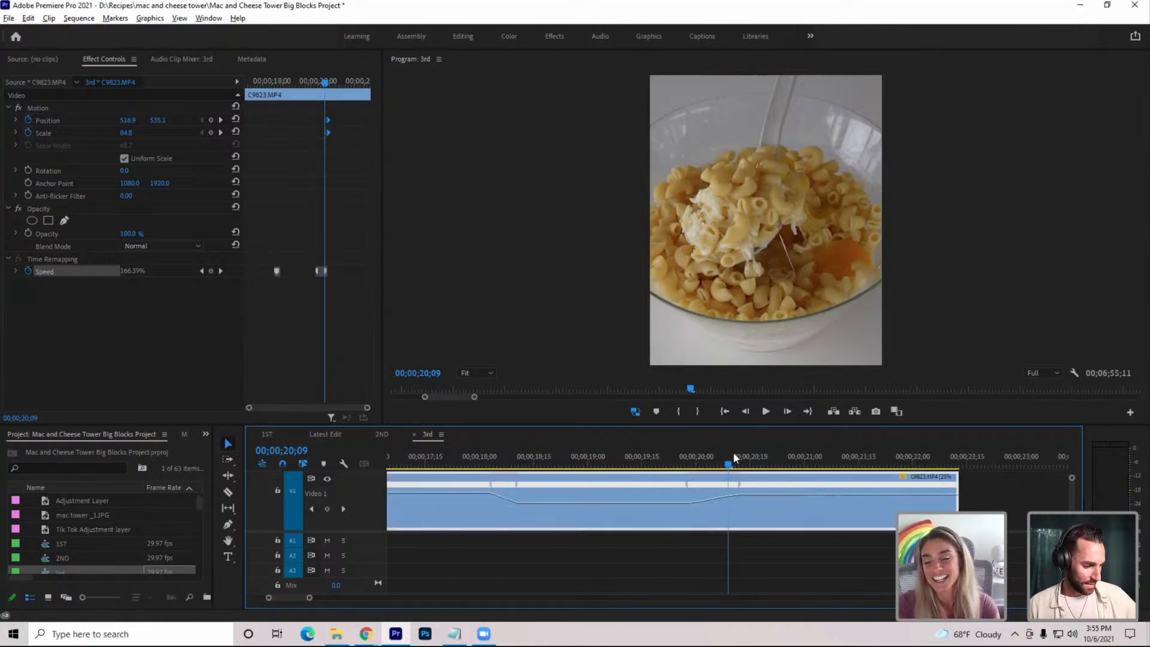
{"action": "key", "text": "="}
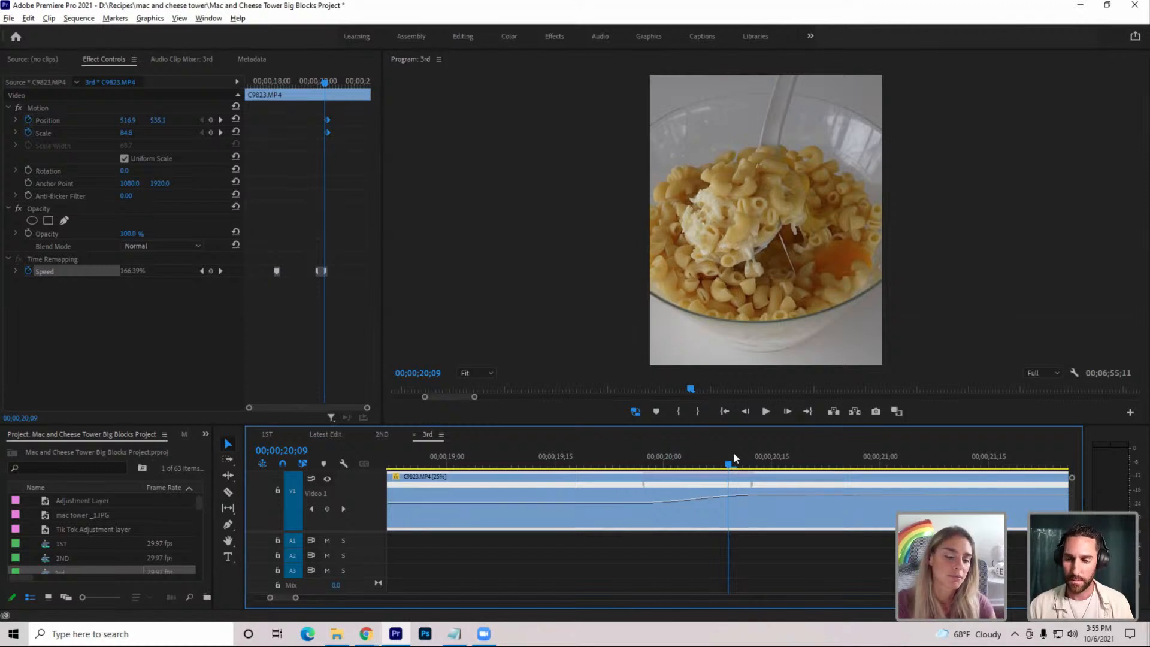
Switch to Chrome to view the creator's TikTok profile page
{"action": "key", "text": "alt+Tab"}
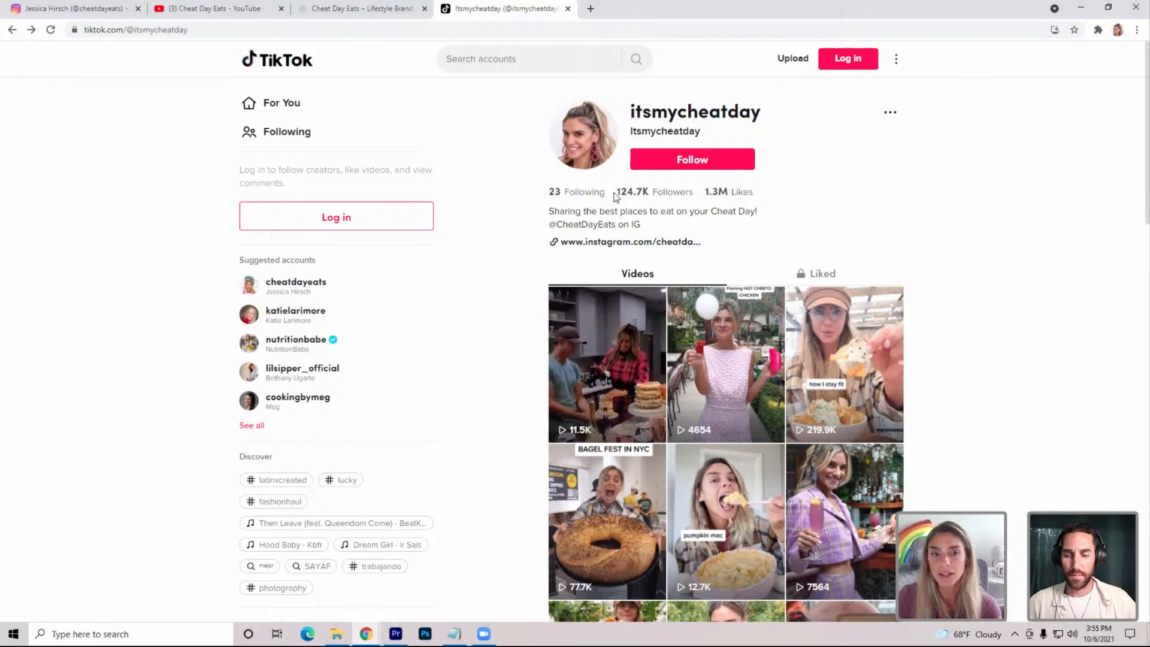
Browse the video grid on the creator's TikTok profile, examining the cover titles, location labels and view counts
{"action": "scroll", "coordinate": [614, 196], "scroll_direction": "down", "scroll_amount": 2}
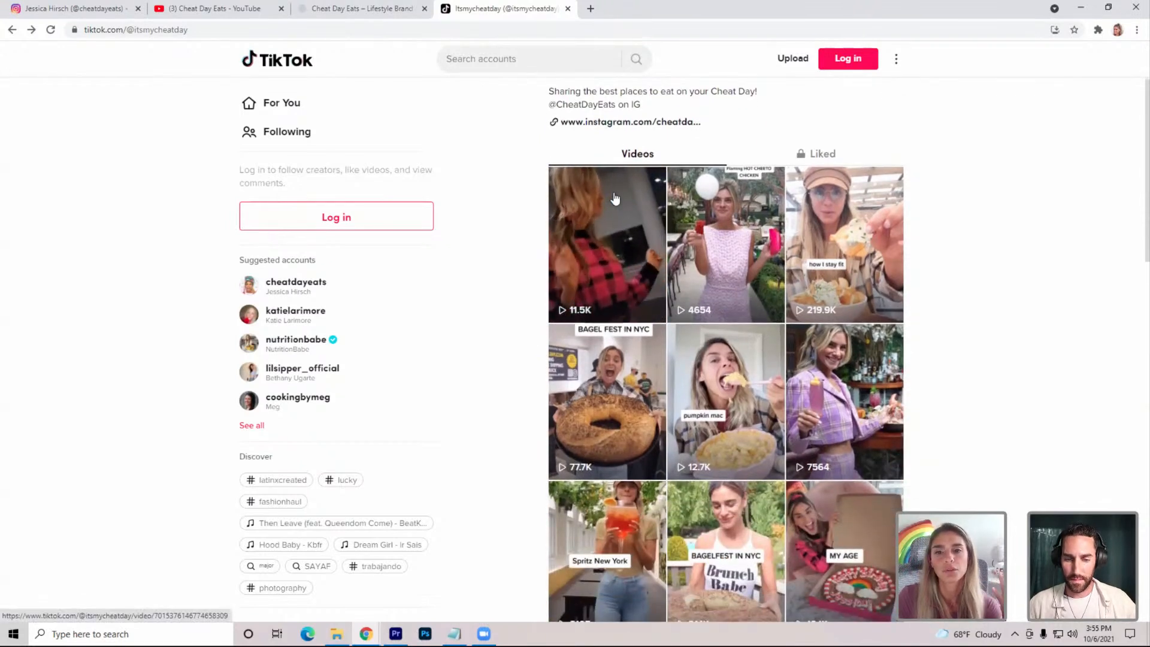
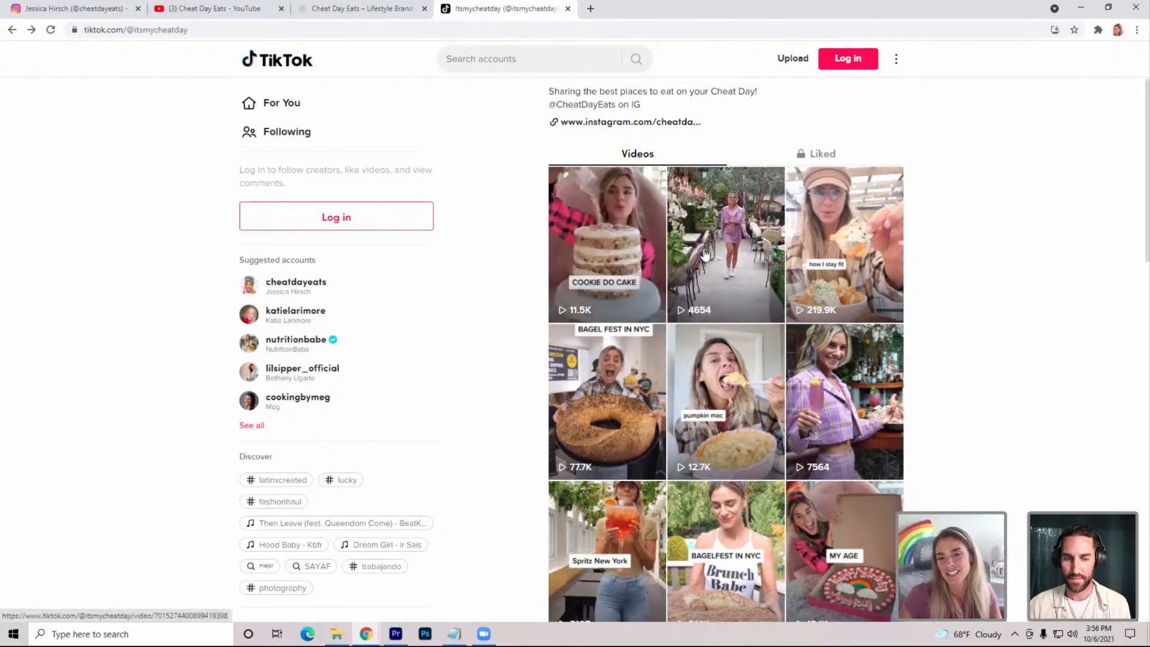
{"action": "scroll", "coordinate": [929, 368], "scroll_direction": "down", "scroll_amount": 6}
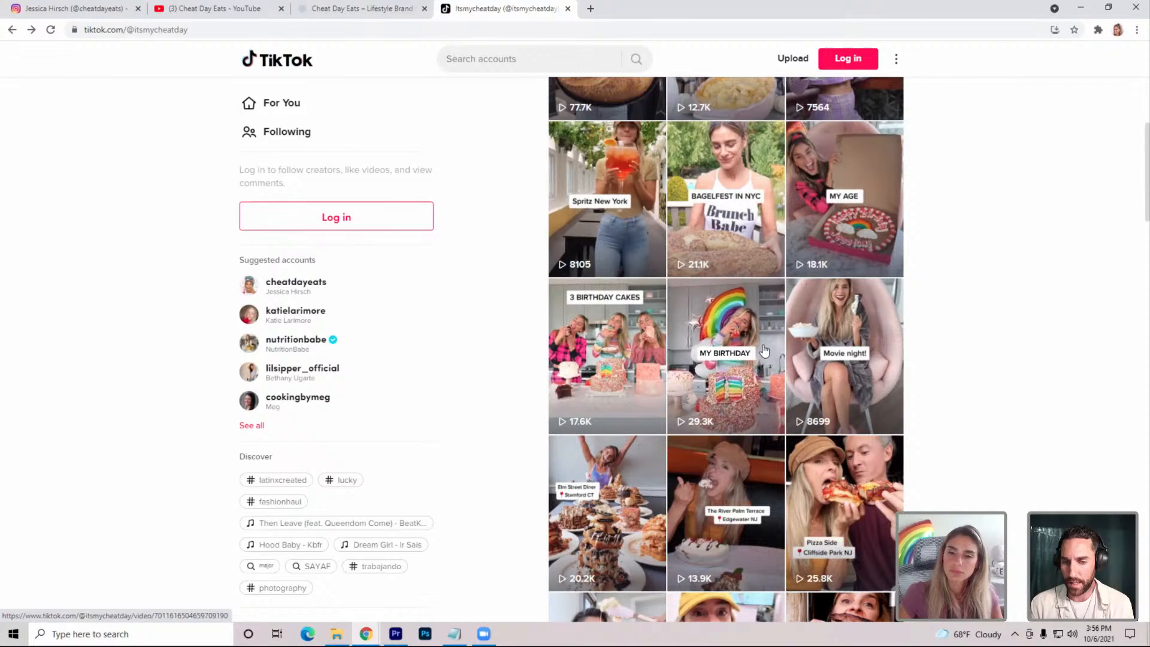
{"action": "scroll", "coordinate": [764, 350], "scroll_direction": "down", "scroll_amount": 15}
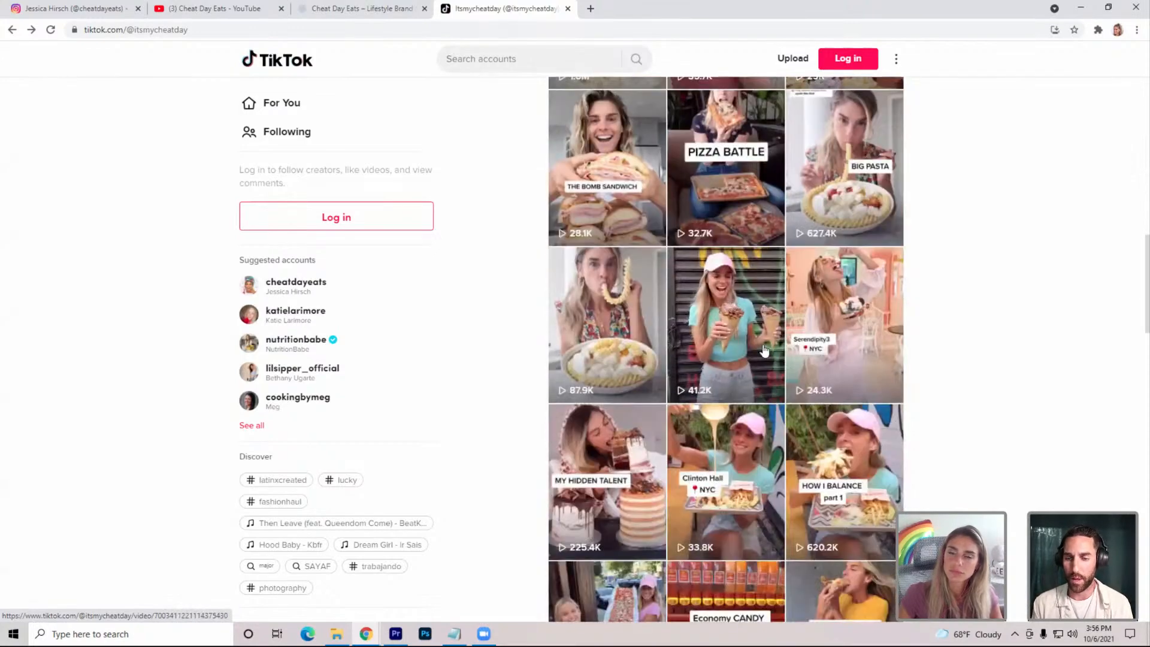
{"action": "scroll", "coordinate": [764, 351], "scroll_direction": "down", "scroll_amount": 10}
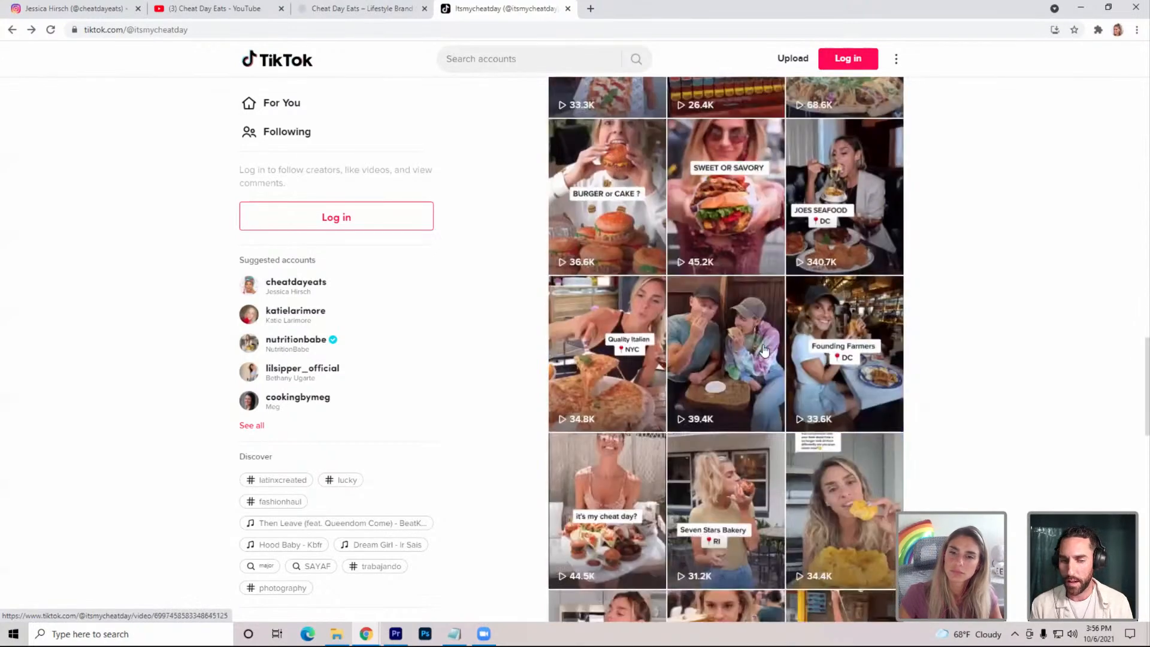
{"action": "scroll", "coordinate": [764, 350], "scroll_direction": "up", "scroll_amount": 12}
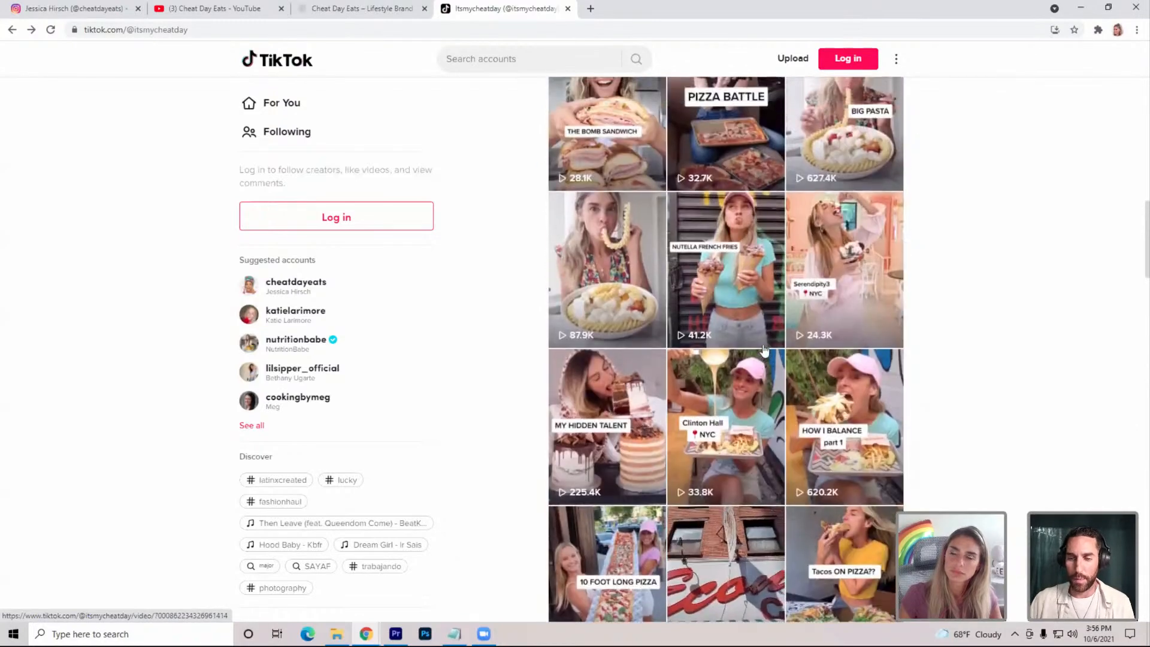
{"action": "scroll", "coordinate": [764, 350], "scroll_direction": "up", "scroll_amount": 10}
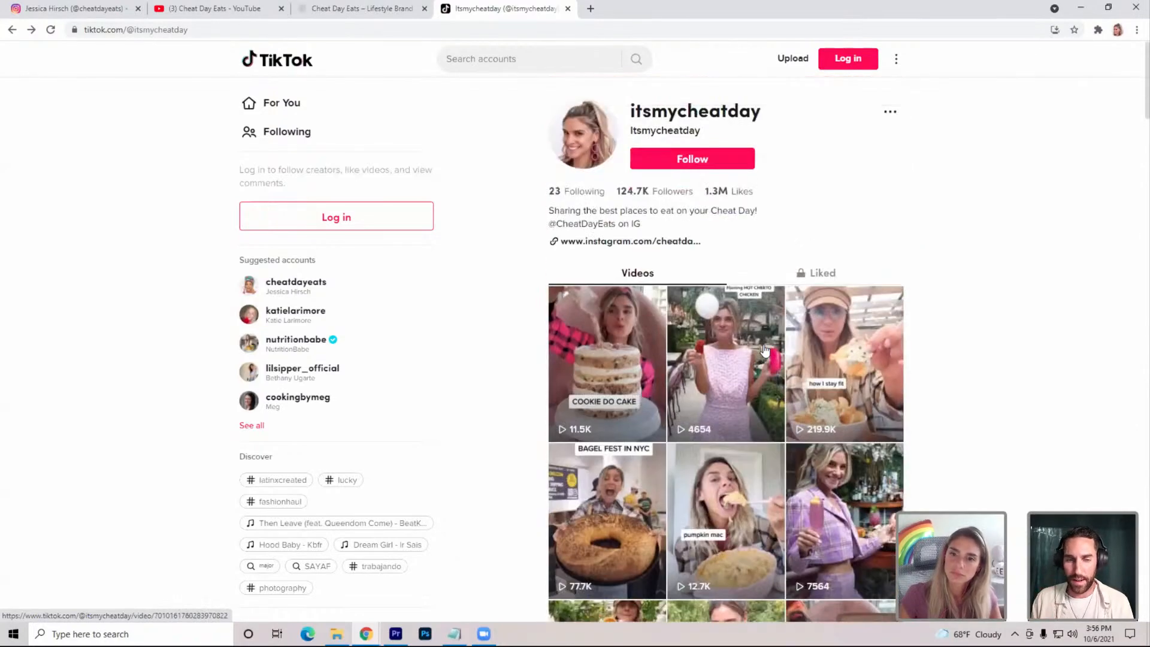
{"action": "scroll", "coordinate": [697, 339], "scroll_direction": "down", "scroll_amount": 10}
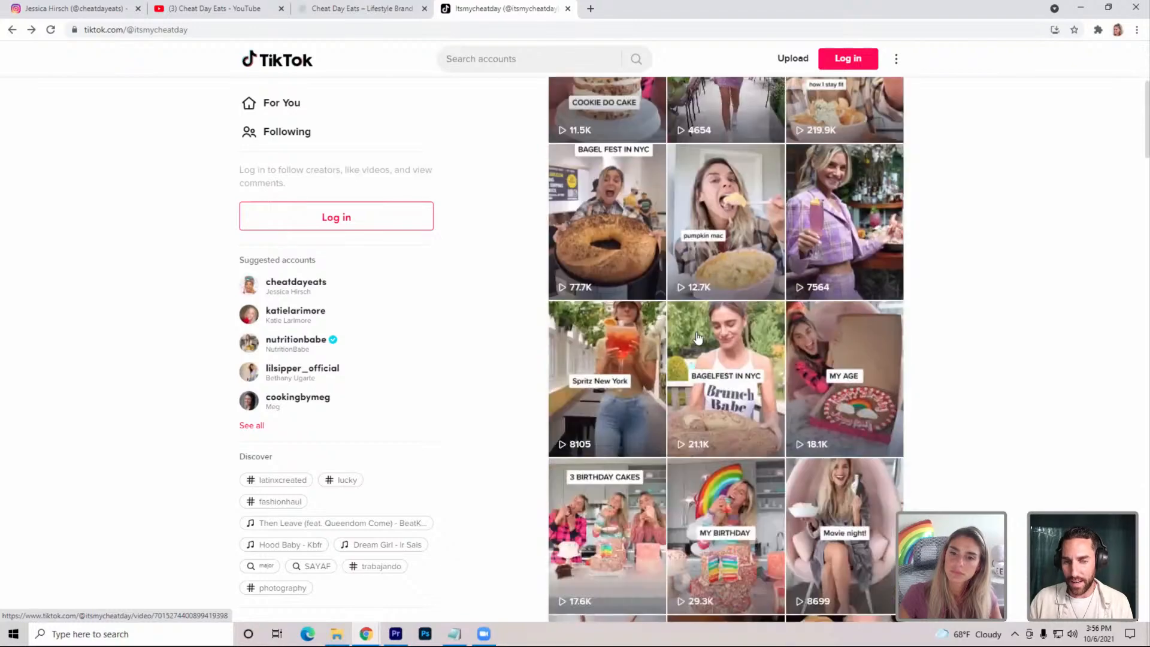
{"action": "scroll", "coordinate": [696, 338], "scroll_direction": "down", "scroll_amount": 9}
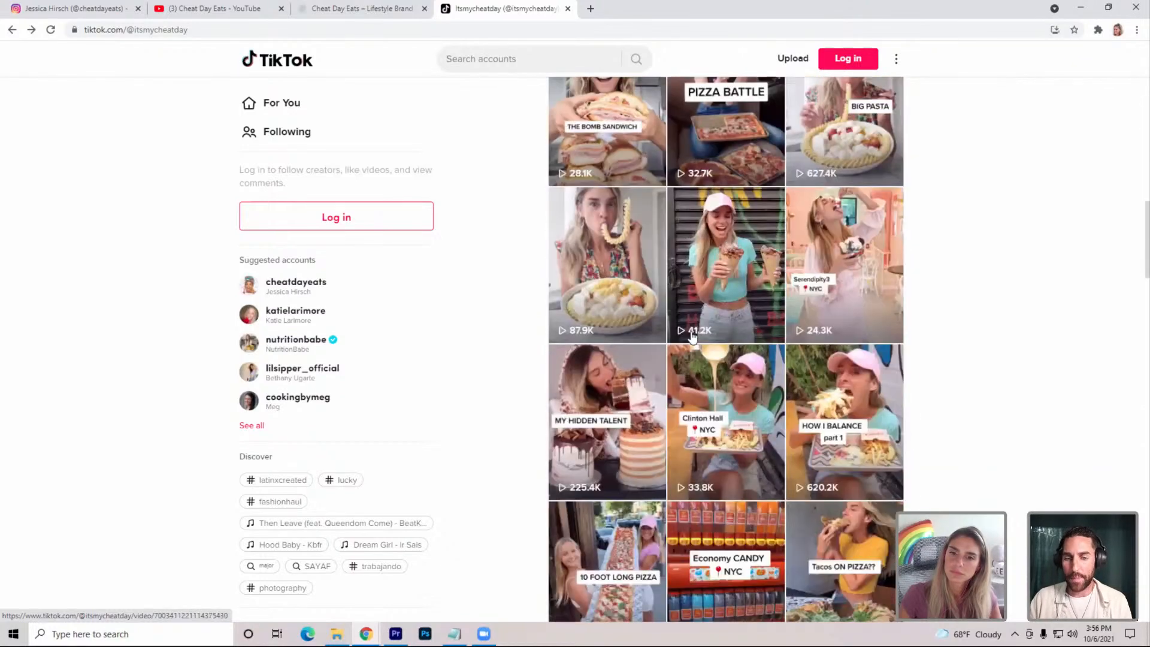
{"action": "scroll", "coordinate": [692, 336], "scroll_direction": "down", "scroll_amount": 9}
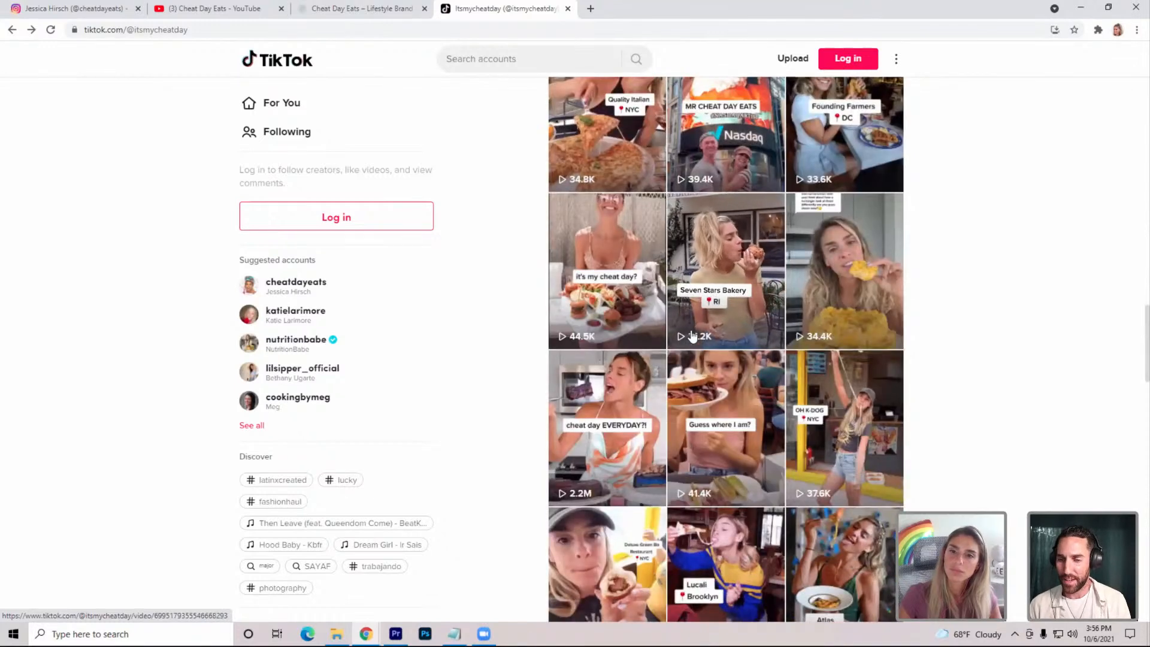
{"action": "scroll", "coordinate": [692, 337], "scroll_direction": "down", "scroll_amount": 3}
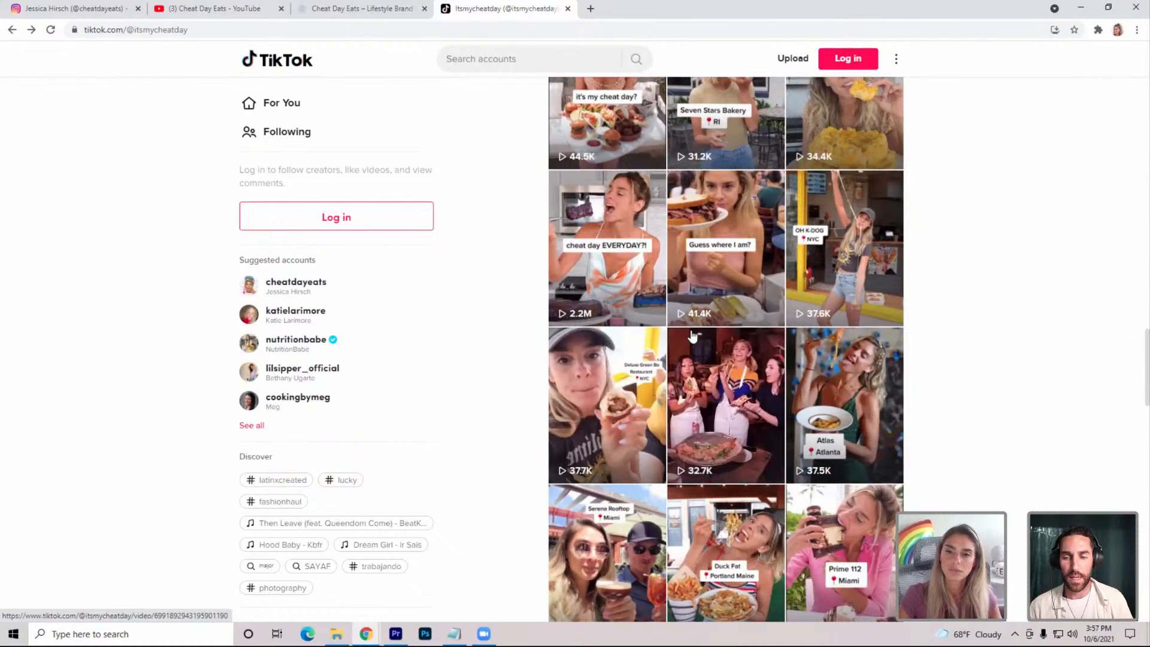
{"action": "scroll", "coordinate": [692, 337], "scroll_direction": "down", "scroll_amount": 4}
{"action": "scroll", "coordinate": [692, 335], "scroll_direction": "down", "scroll_amount": 3}
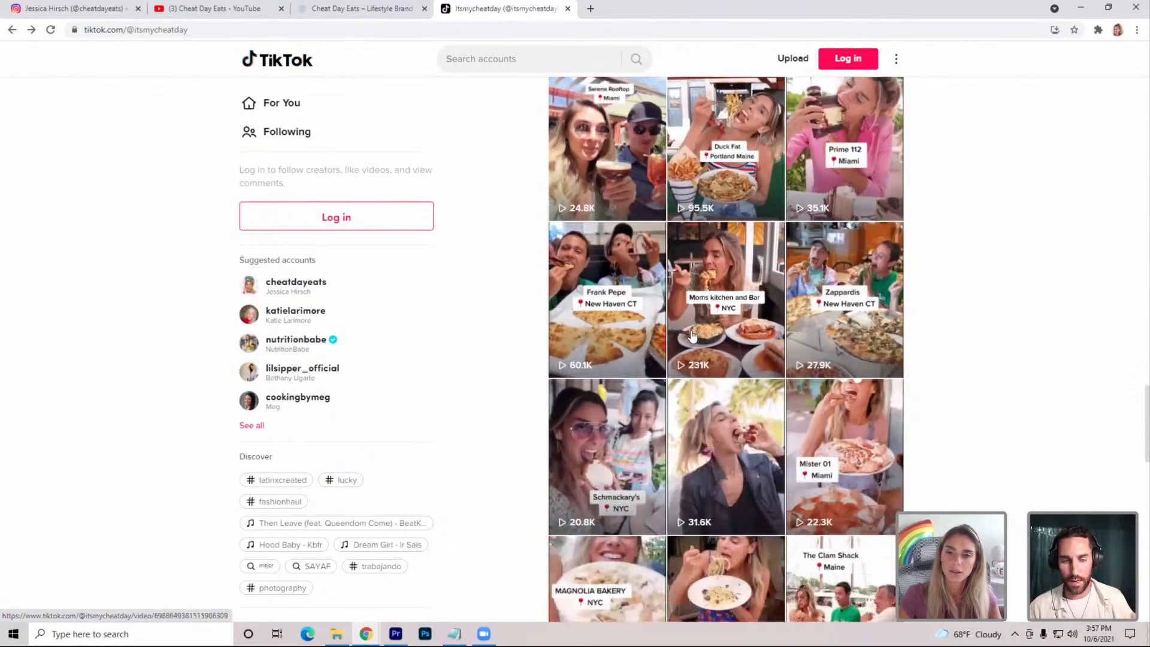
{"action": "scroll", "coordinate": [692, 337], "scroll_direction": "down", "scroll_amount": 5}
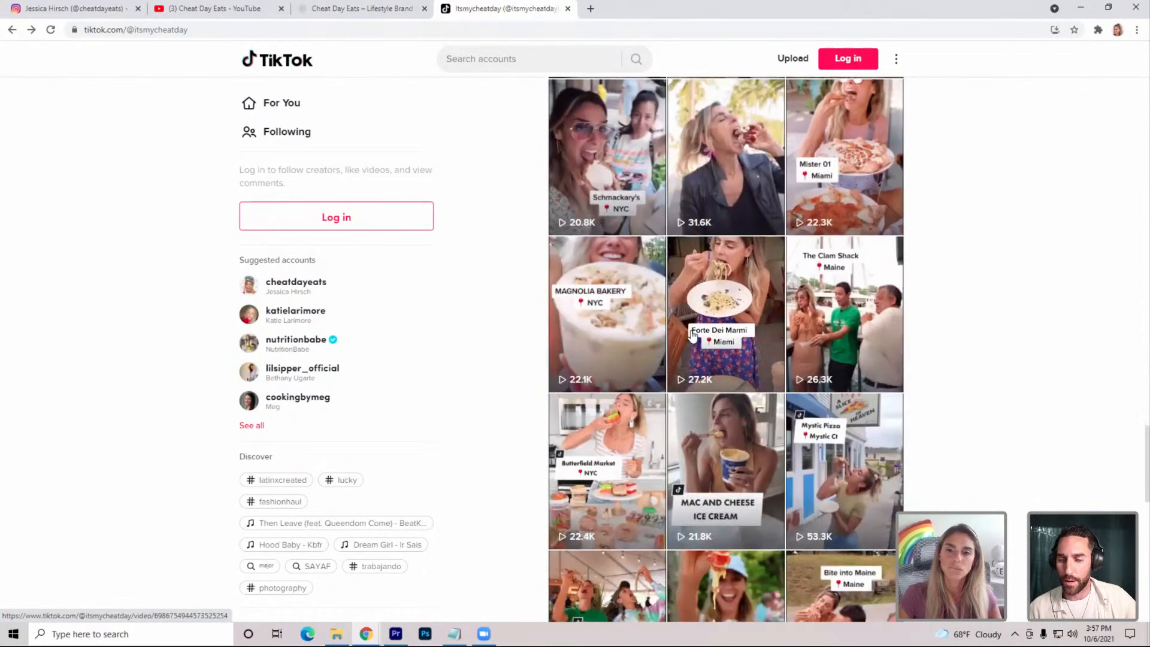
{"action": "scroll", "coordinate": [692, 337], "scroll_direction": "down", "scroll_amount": 2}
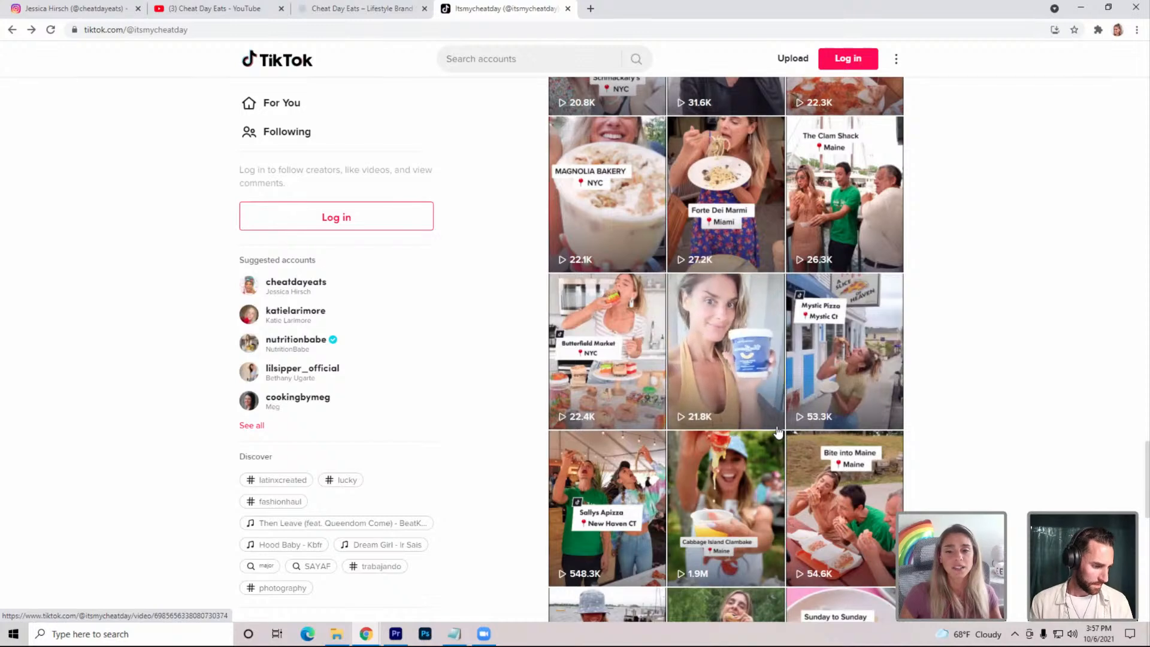
Watch the lobster tour video from the TikTok profile, close it and switch to the creator's Instagram profile
{"action": "left_click", "coordinate": [741, 501]}
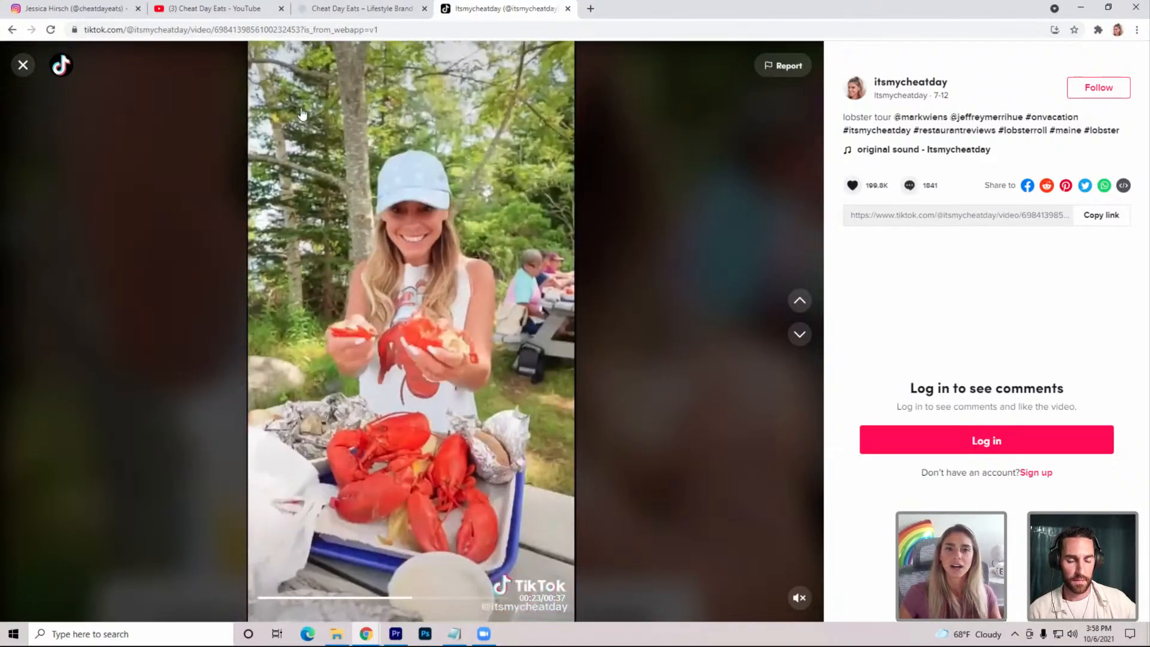
{"action": "left_click", "coordinate": [23, 65]}
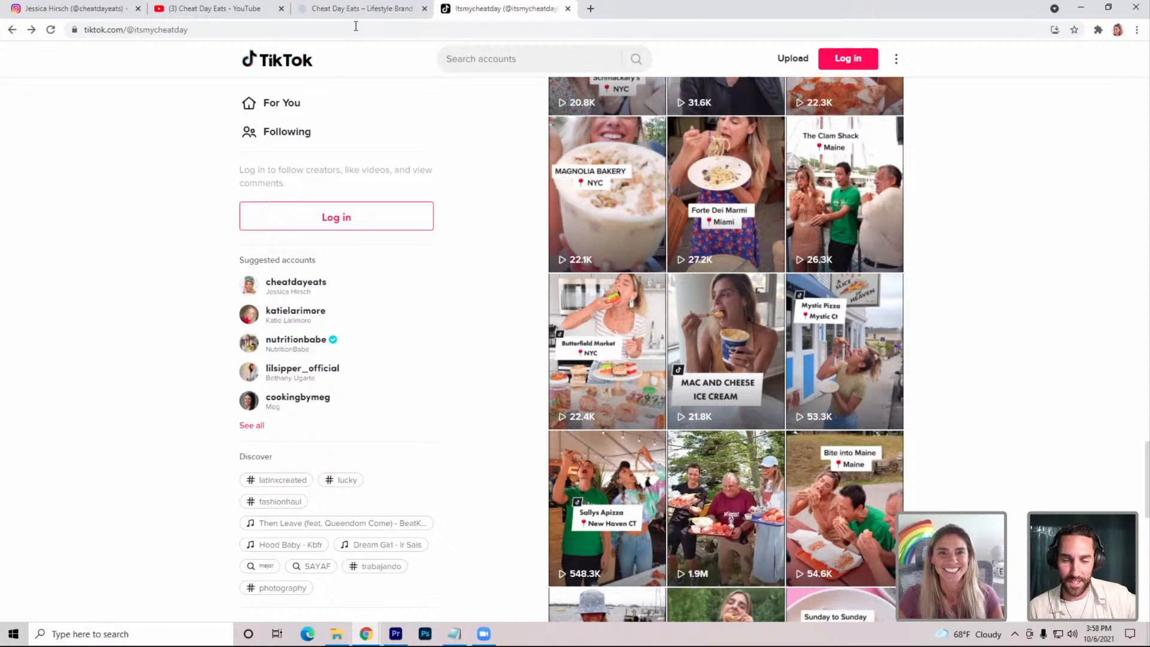
{"action": "left_click", "coordinate": [87, 6]}
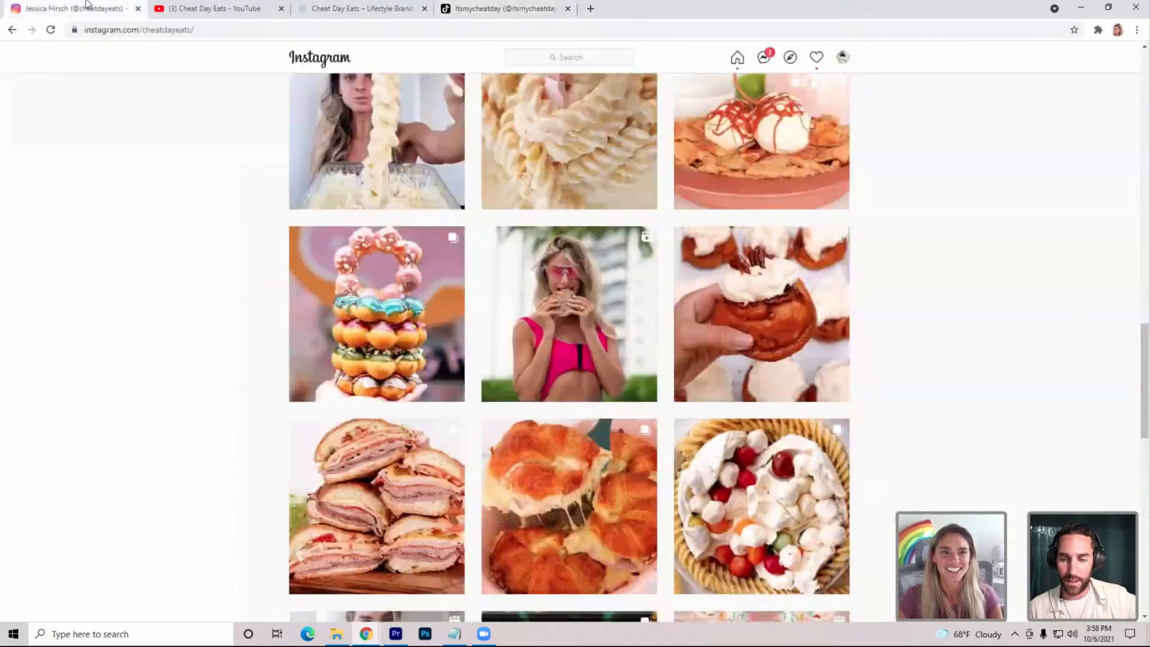
Switch to Premiere Pro and ripple-trim about eight frames off the end of the speed-ramped clip C9823
{"action": "left_click", "coordinate": [400, 635]}
{"action": "left_click_drag", "start_coordinate": [728, 464], "coordinate": [620, 465]}
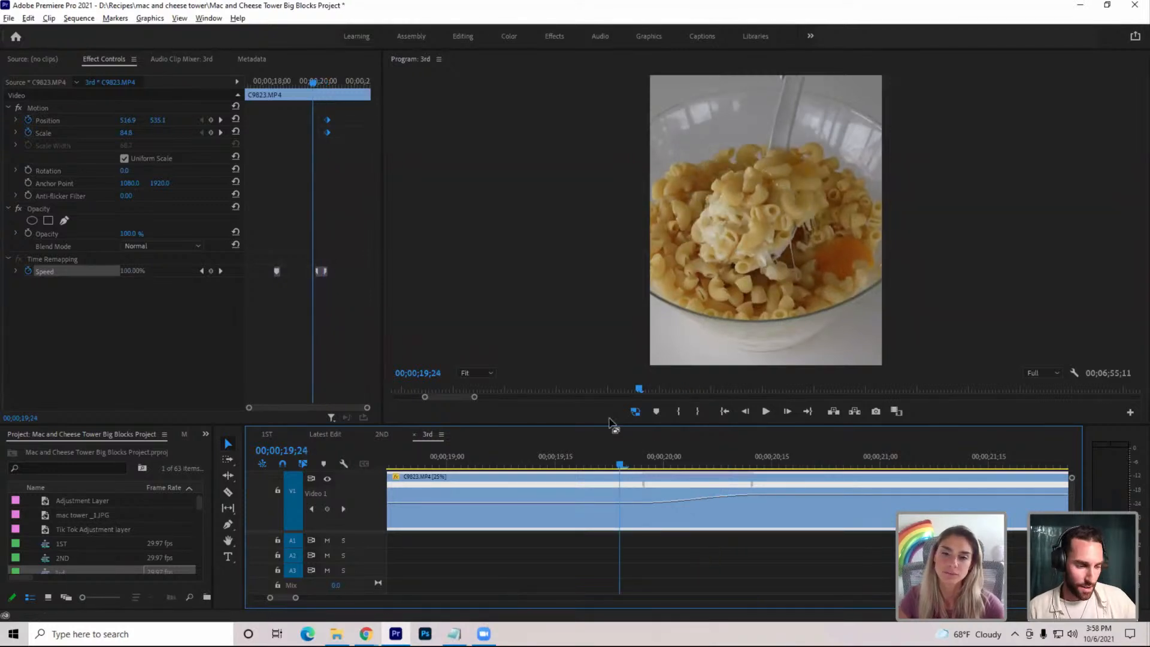
{"action": "left_click_drag", "start_coordinate": [299, 597], "coordinate": [348, 598]}
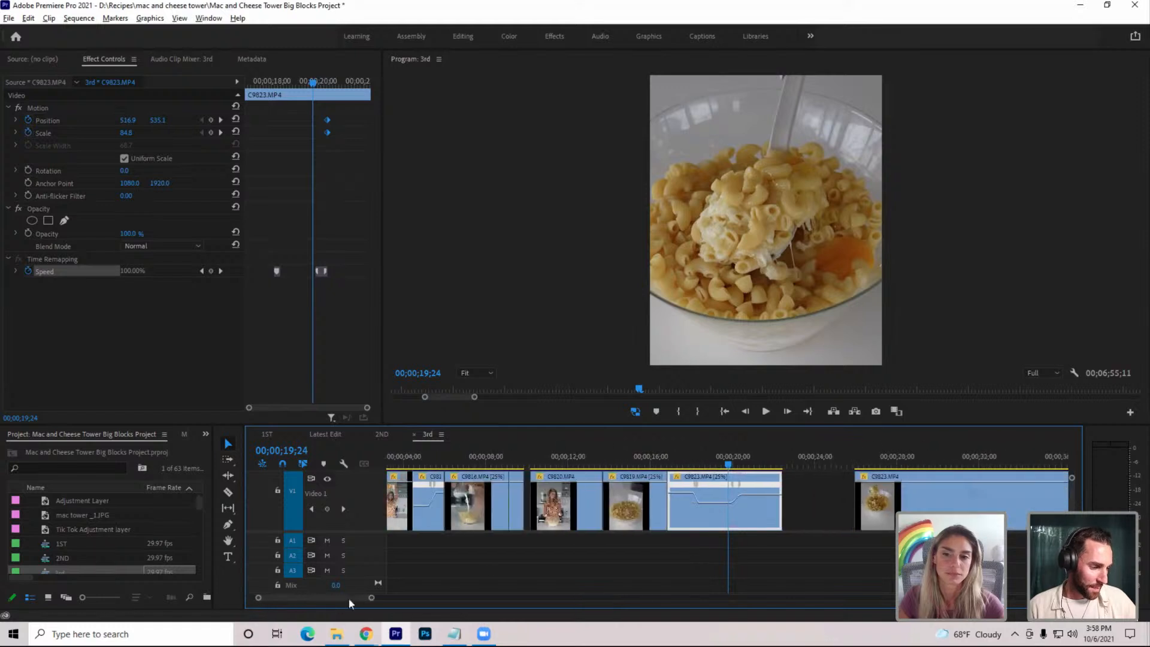
{"action": "mouse_move", "coordinate": [735, 465]}
{"action": "left_mouse_down"}
{"action": "mouse_move", "coordinate": [779, 466]}
{"action": "mouse_move", "coordinate": [729, 472]}
{"action": "left_mouse_up"}
{"action": "key", "text": "w"}
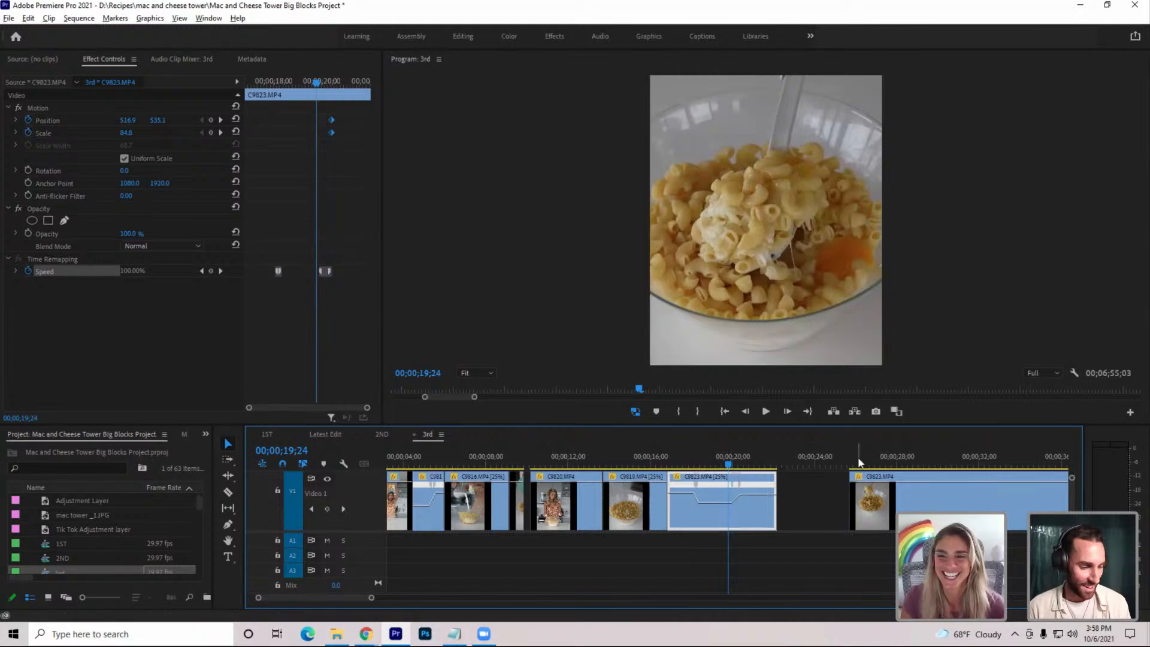
Ripple-trim the end of the speed-ramped clip C9823 at 00;00;22;03 and close the gap before the next clip
{"action": "key", "text": "="}
{"action": "key", "text": "="}
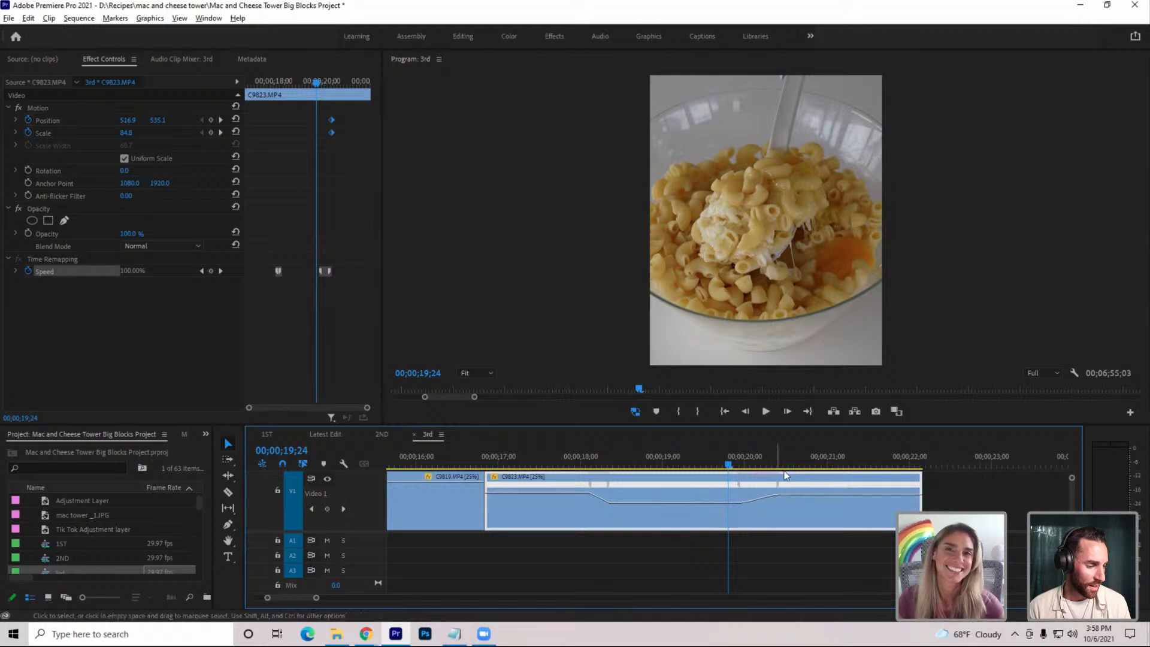
{"action": "left_click_drag", "start_coordinate": [731, 462], "coordinate": [746, 462]}
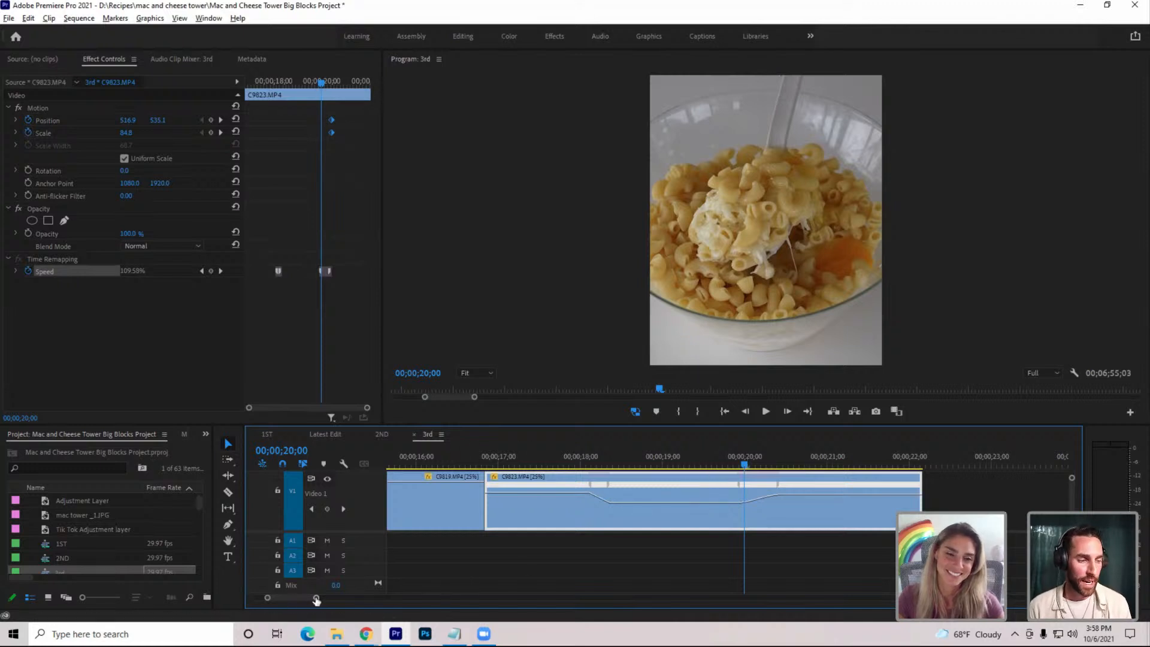
{"action": "left_click_drag", "start_coordinate": [316, 599], "coordinate": [324, 599]}
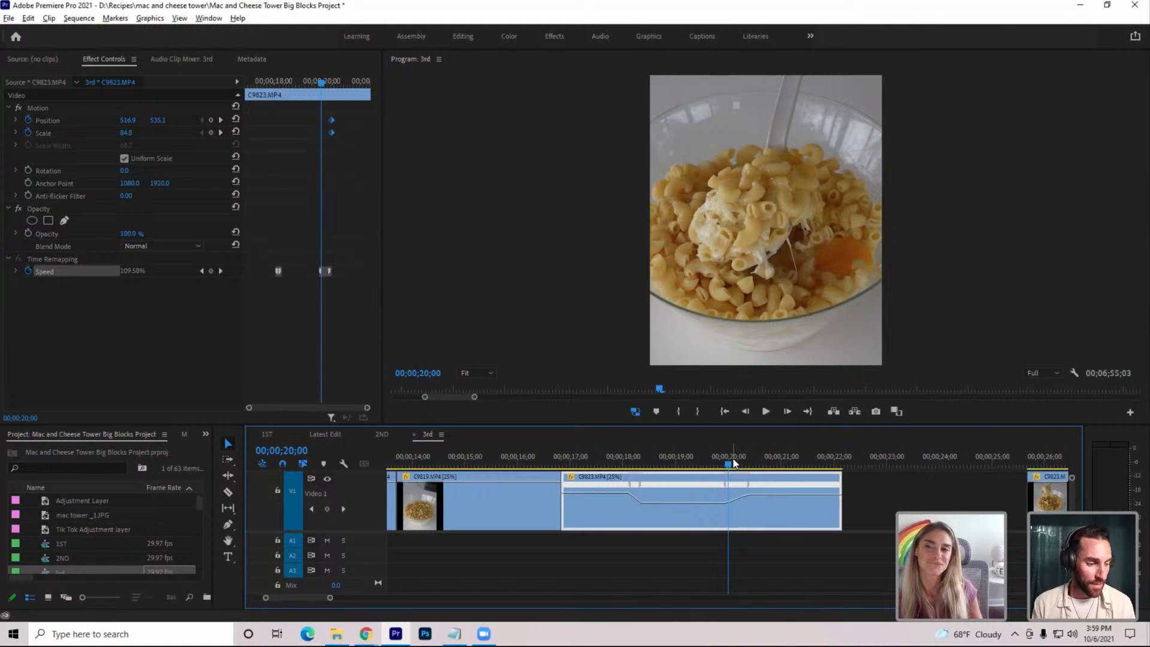
{"action": "left_click_drag", "start_coordinate": [734, 462], "coordinate": [841, 491]}
{"action": "key", "text": "w"}
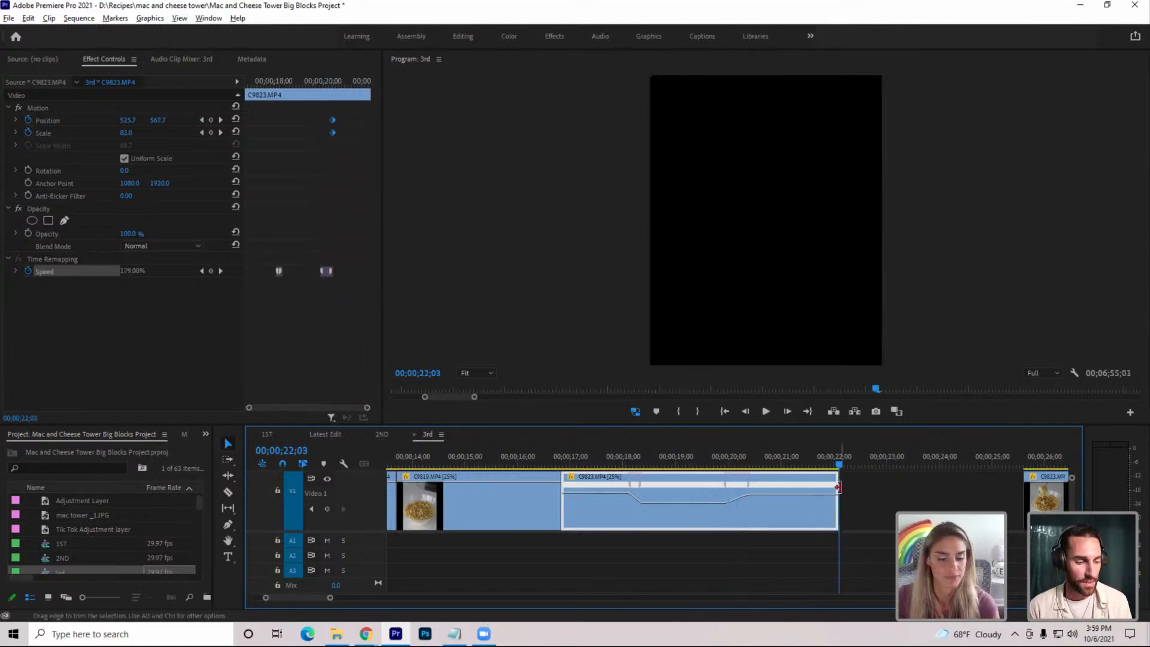
Review the remaining C9823 clip that starts at 00;00;22;03 and ripple-delete it from the sequence
{"action": "left_click", "coordinate": [904, 466]}
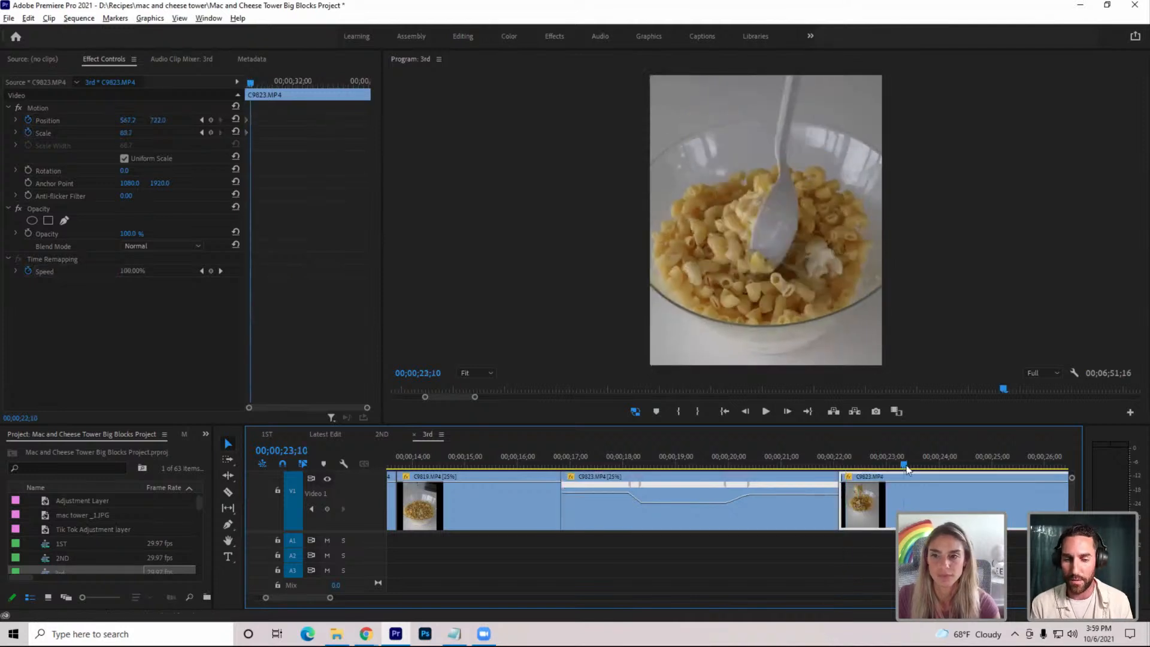
{"action": "left_click_drag", "start_coordinate": [906, 469], "coordinate": [991, 469]}
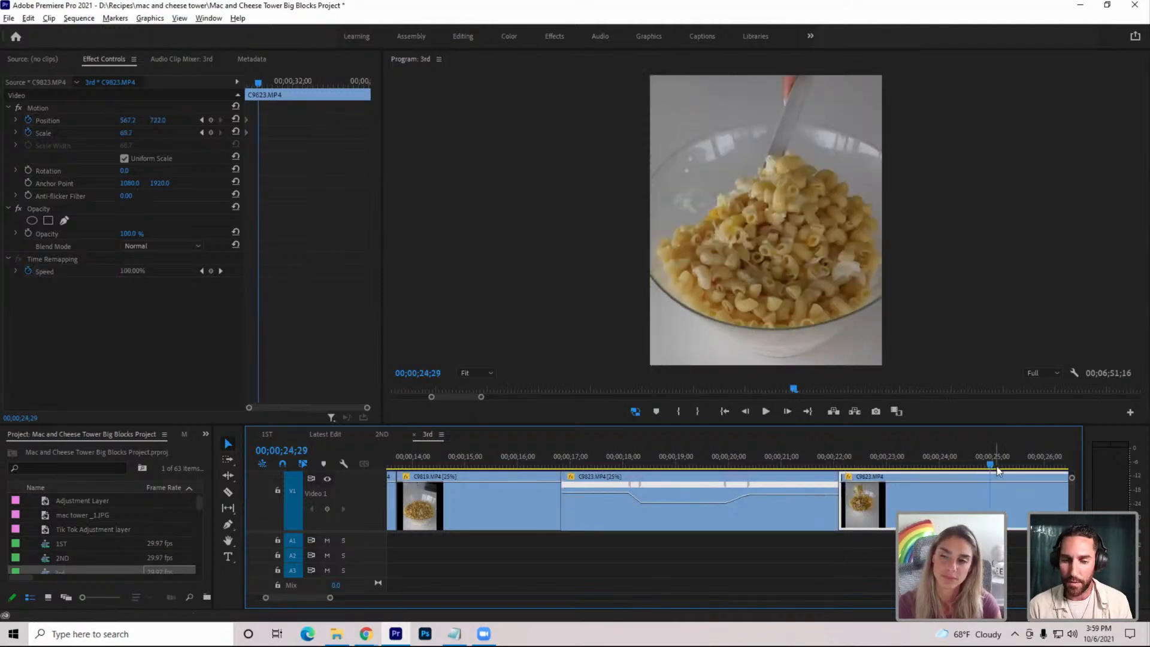
{"action": "key", "text": "space"}
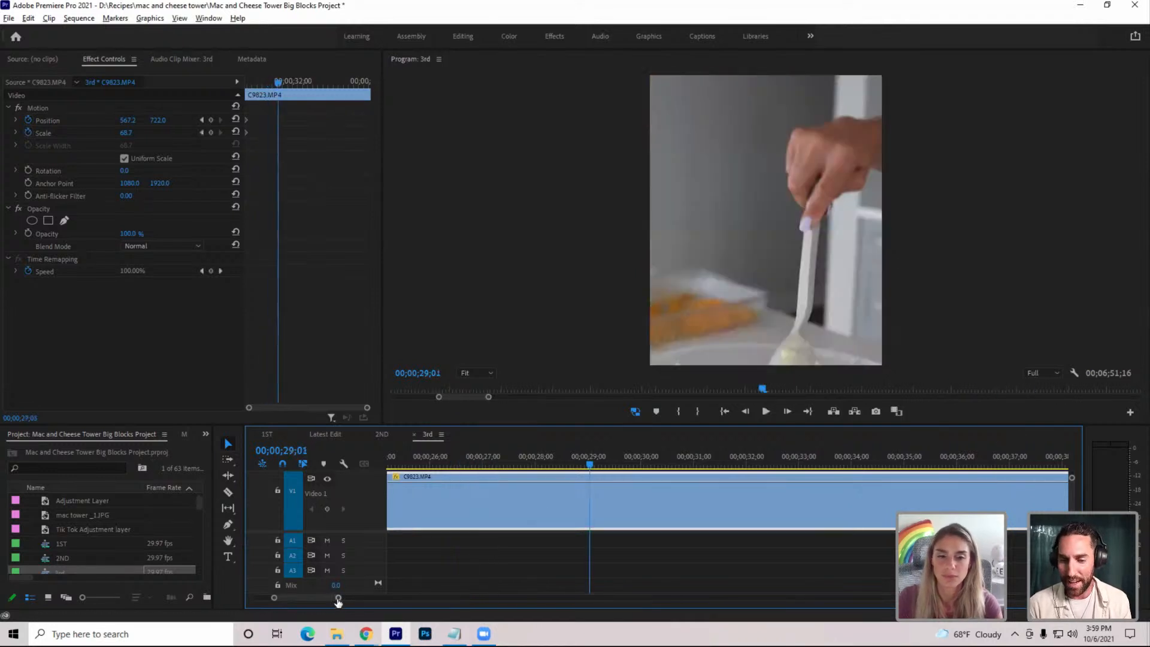
{"action": "left_click_drag", "start_coordinate": [337, 597], "coordinate": [478, 608]}
{"action": "left_click_drag", "start_coordinate": [566, 464], "coordinate": [627, 463]}
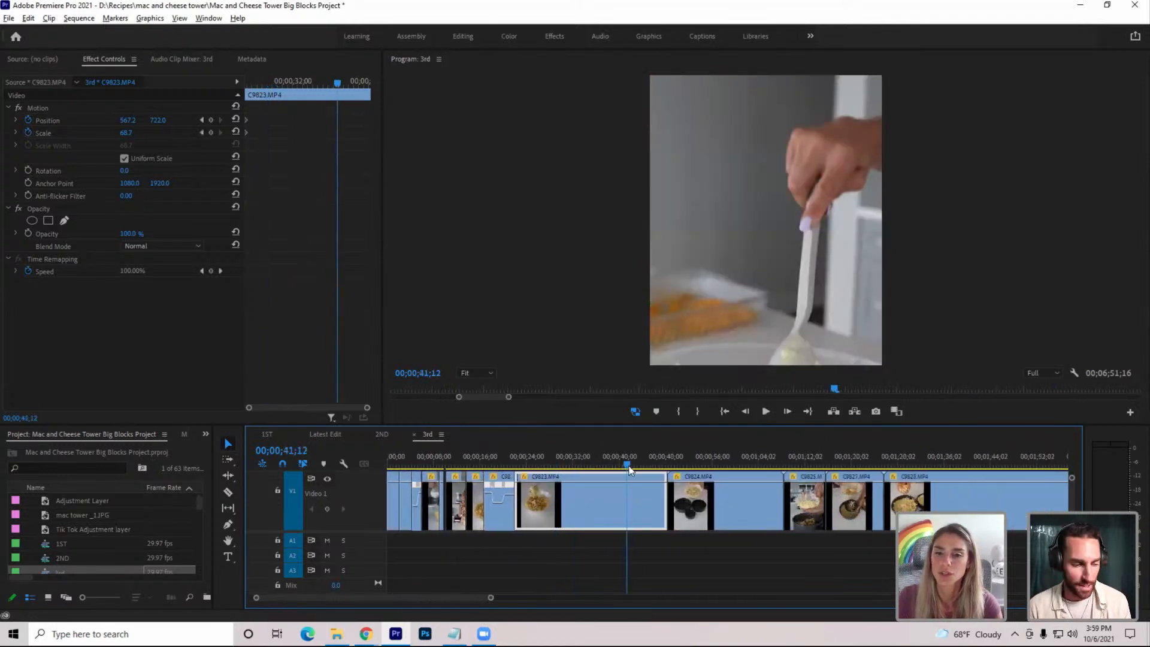
{"action": "key", "text": "shift+Delete"}
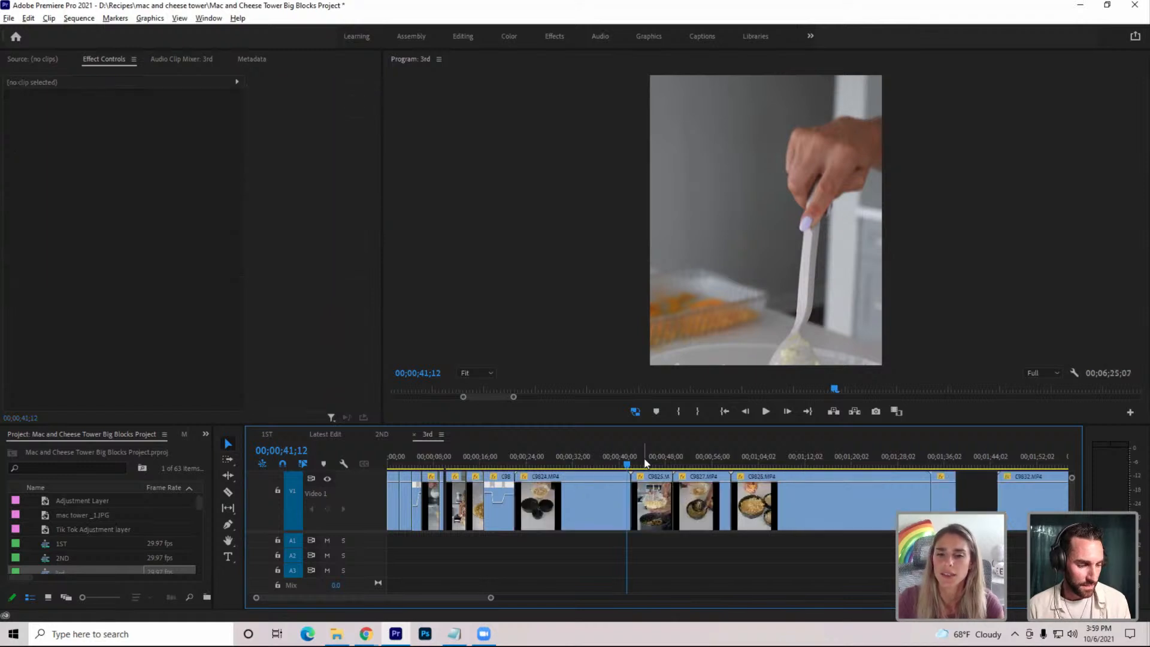
Review clip C9824 with the empty pans and ripple-trim about 26 frames off its start
{"action": "key", "text": "Up"}
{"action": "left_click_drag", "start_coordinate": [528, 456], "coordinate": [588, 472]}
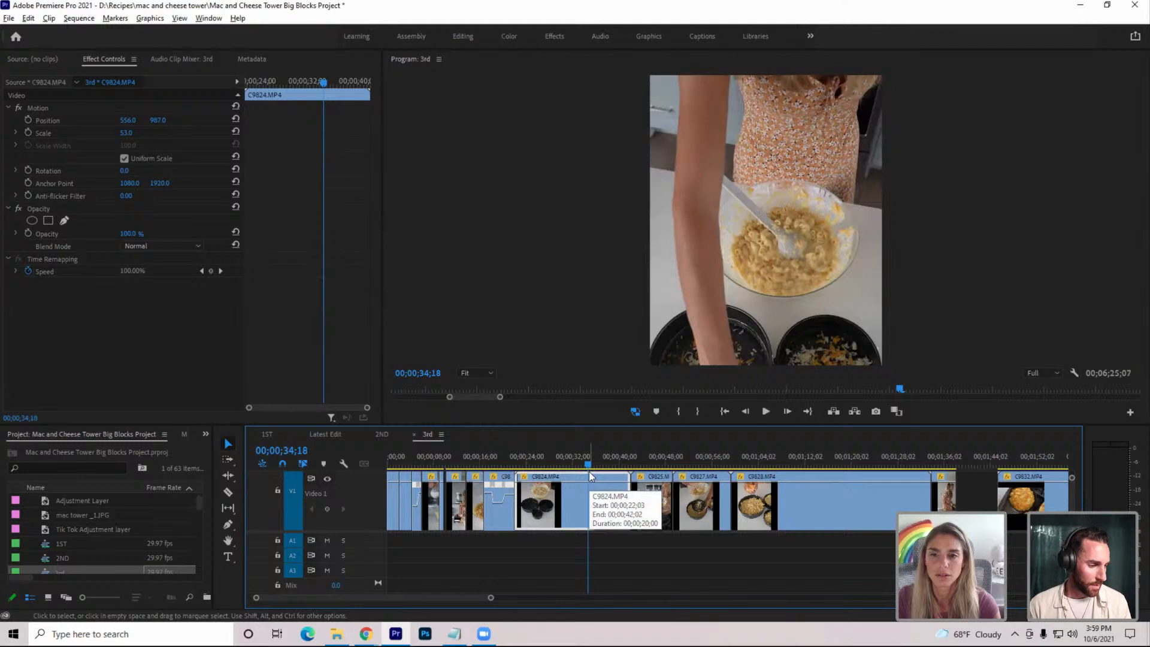
{"action": "left_click_drag", "start_coordinate": [587, 461], "coordinate": [555, 462]}
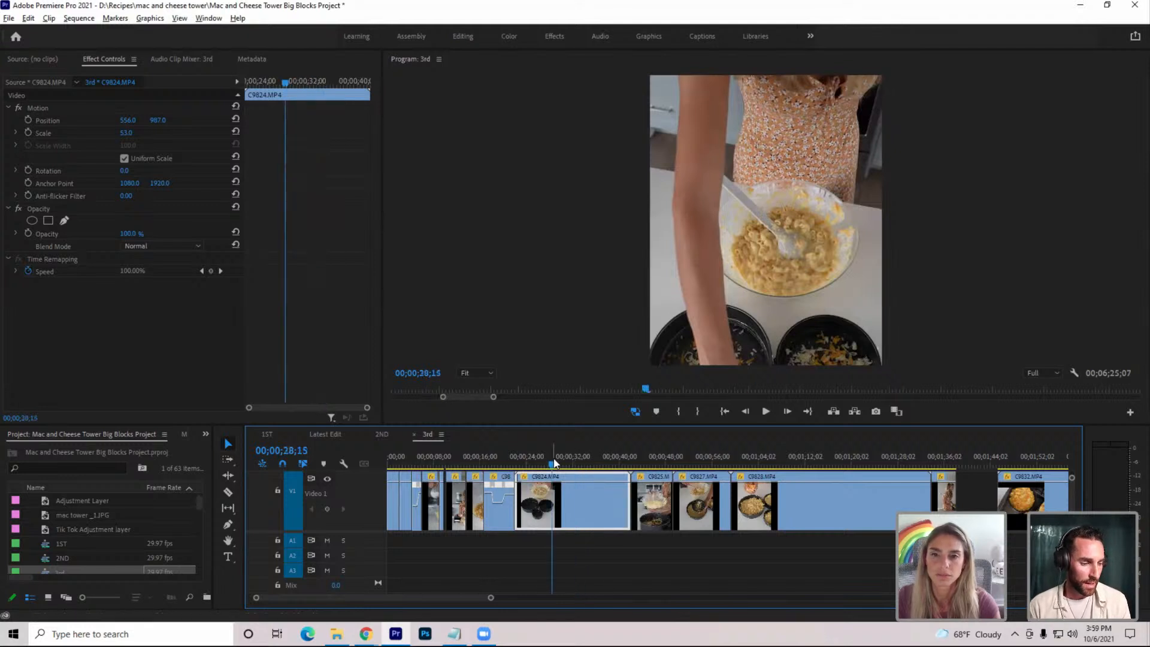
{"action": "left_click_drag", "start_coordinate": [554, 459], "coordinate": [520, 464]}
{"action": "key", "text": "q"}
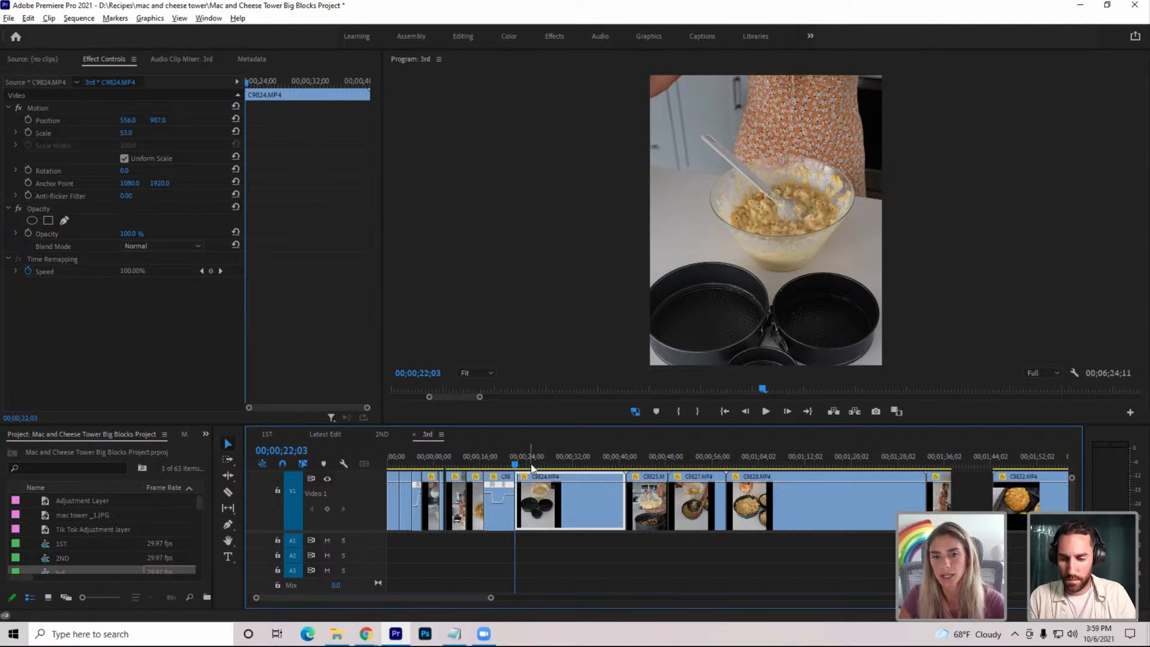
Play back the transition from the speed-ramped clip C9823 into clip C9824 with the pans
{"action": "left_click", "coordinate": [506, 463]}
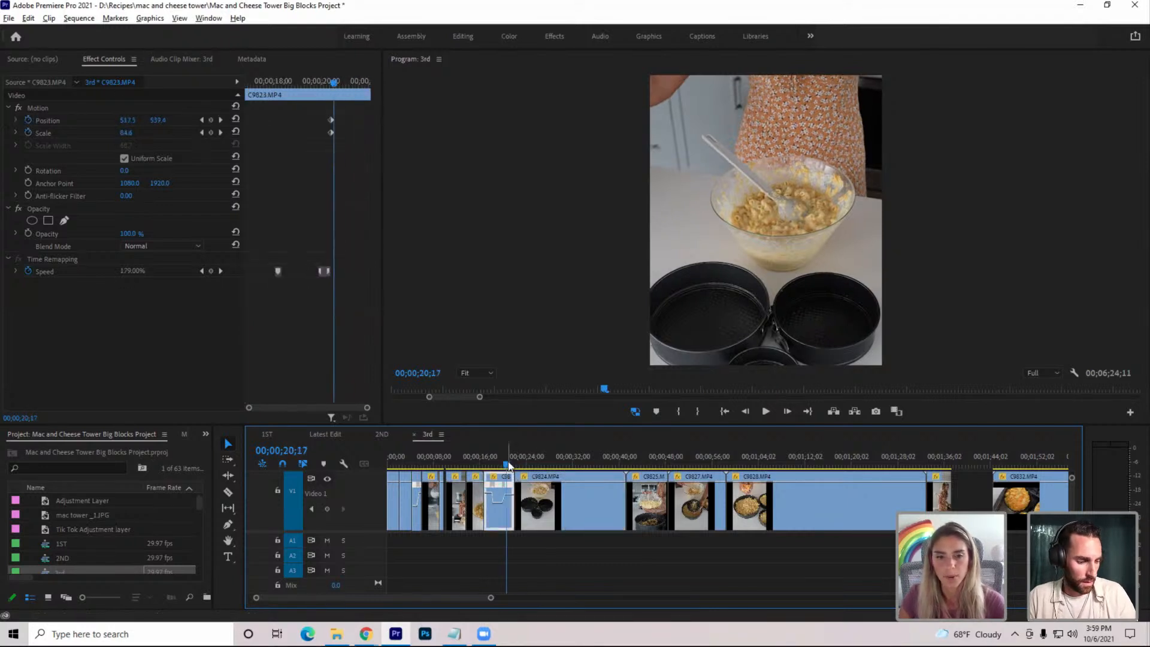
{"action": "key", "text": "equal"}
{"action": "key", "text": "equal"}
{"action": "key", "text": "equal"}
{"action": "key", "text": "equal"}
{"action": "key", "text": "equal"}
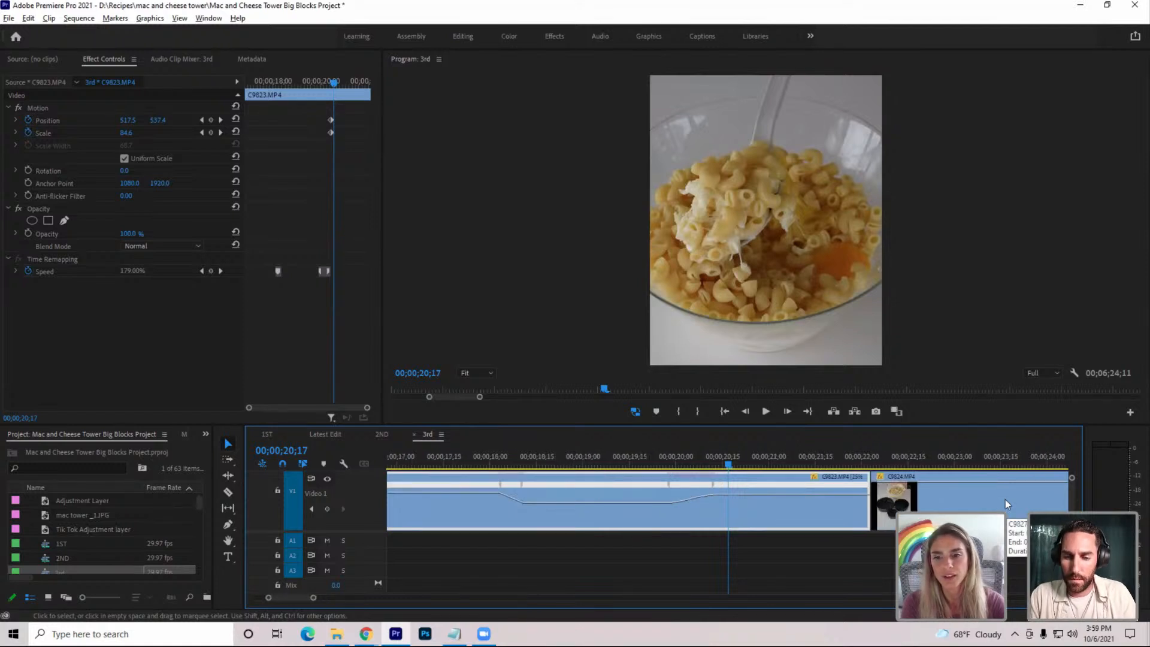
{"action": "key", "text": "equal"}
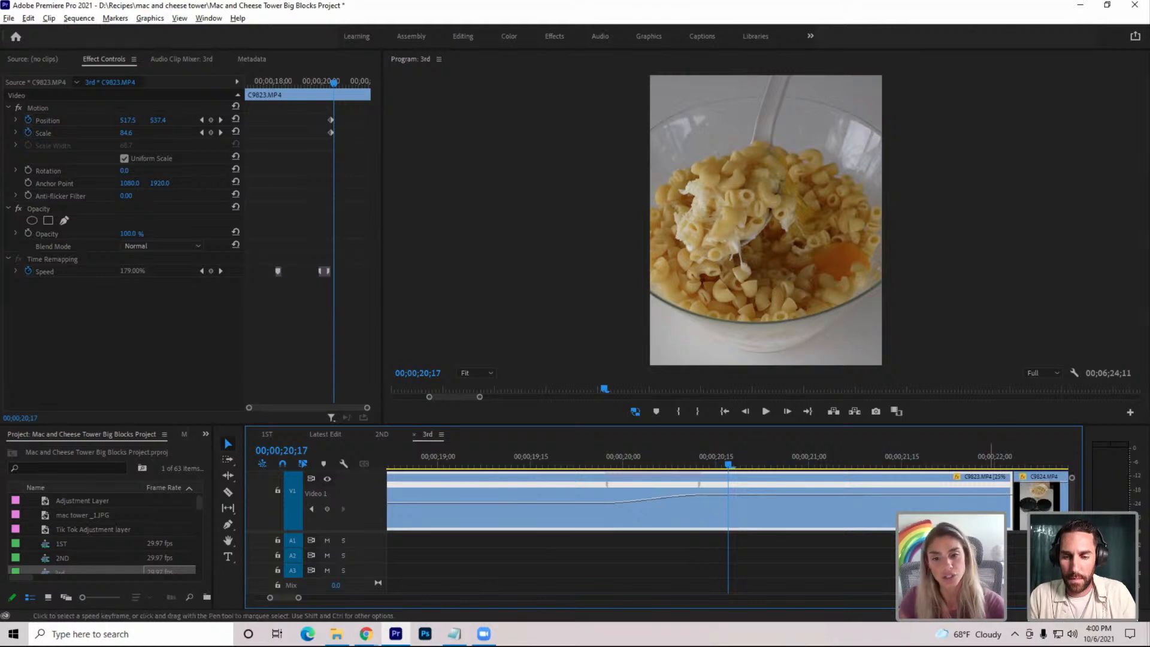
{"action": "key", "text": "Left"}
{"action": "key", "text": "Left"}
{"action": "left_click_drag", "start_coordinate": [687, 480], "coordinate": [646, 494]}
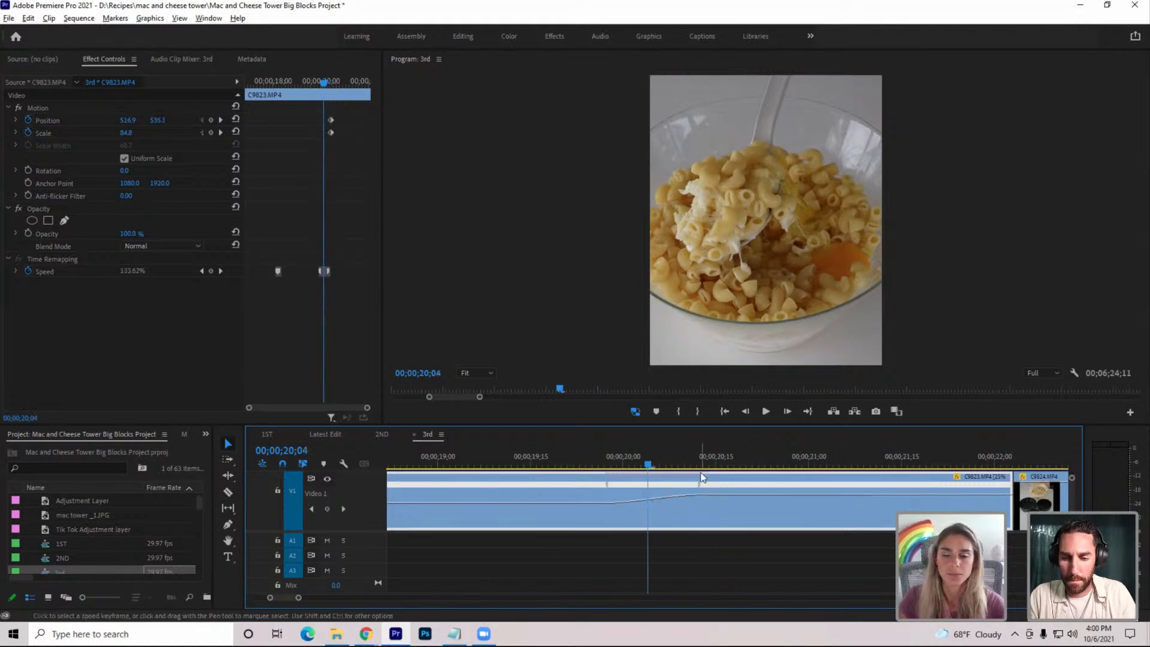
{"action": "key", "text": "space"}
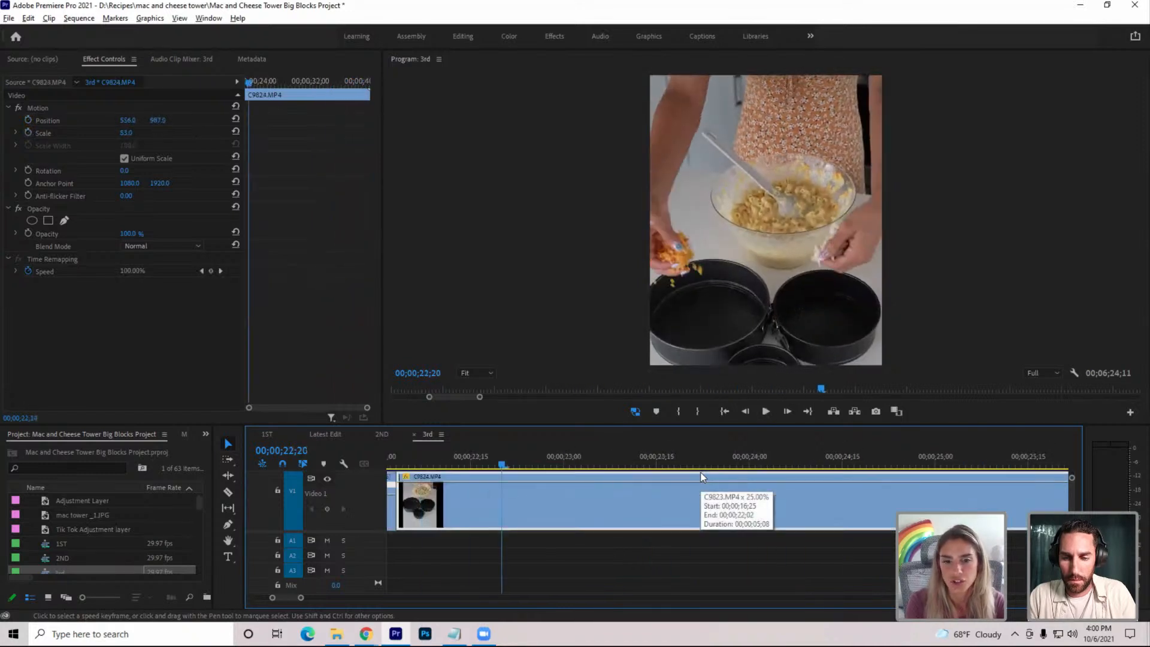
{"action": "key", "text": "space"}
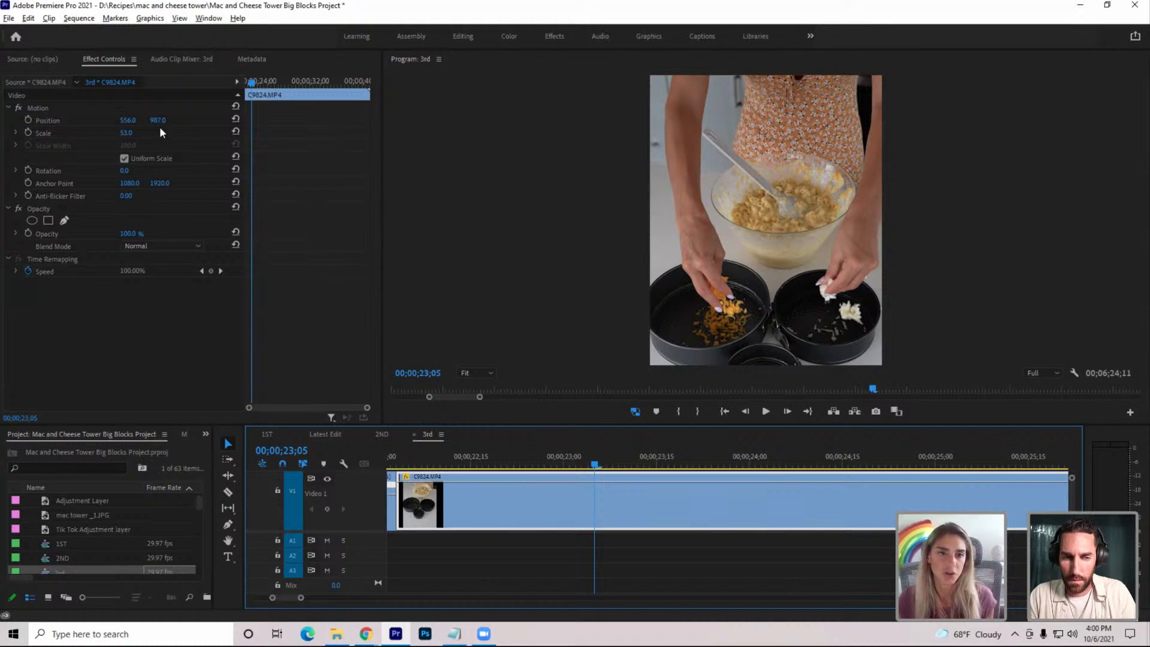
Reframe clip C9824 by setting its position to about 553.2, 678 and its scale to about 56.9
{"action": "left_click_drag", "start_coordinate": [166, 120], "coordinate": [160, 121]}
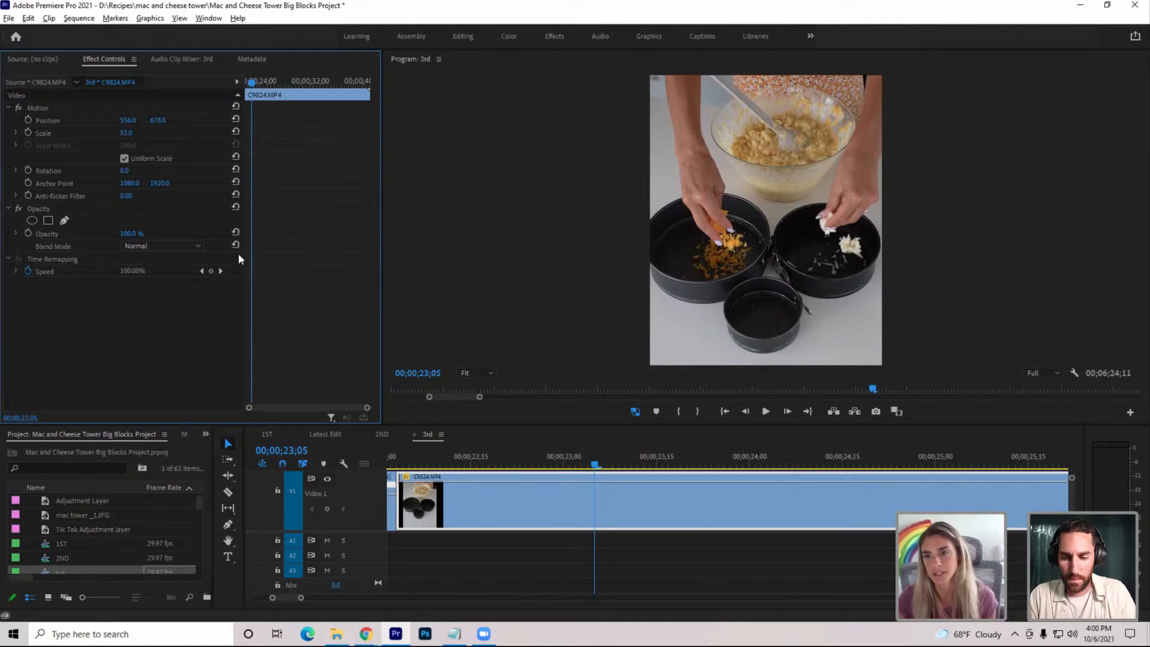
{"action": "left_click", "coordinate": [51, 107]}
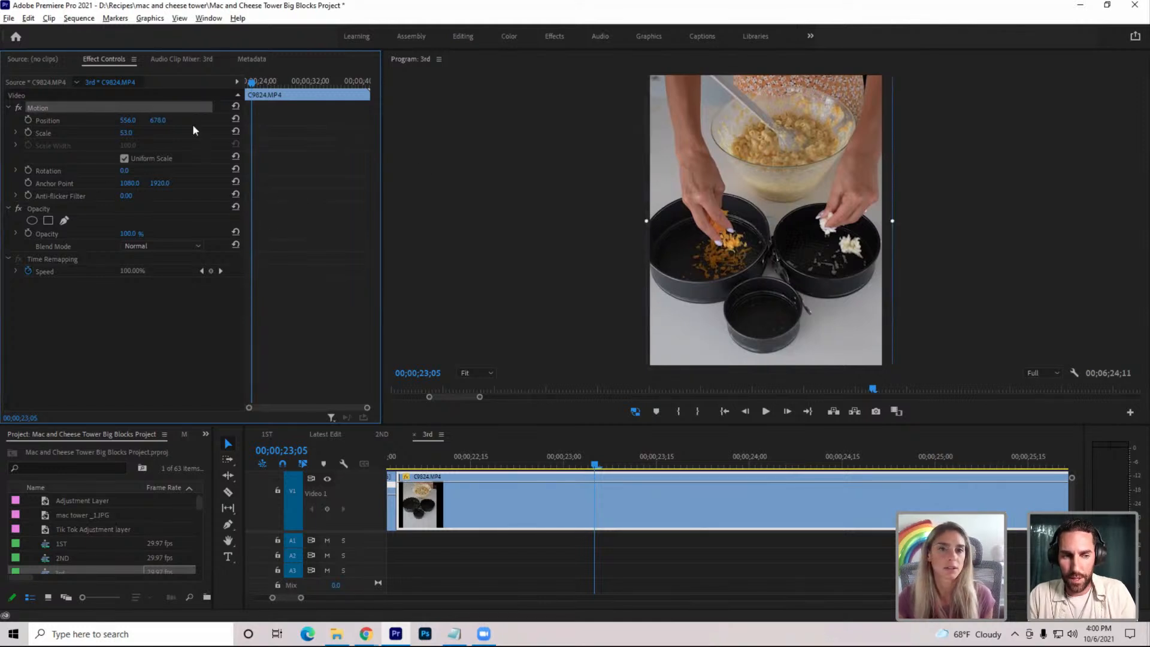
{"action": "left_click", "coordinate": [751, 231]}
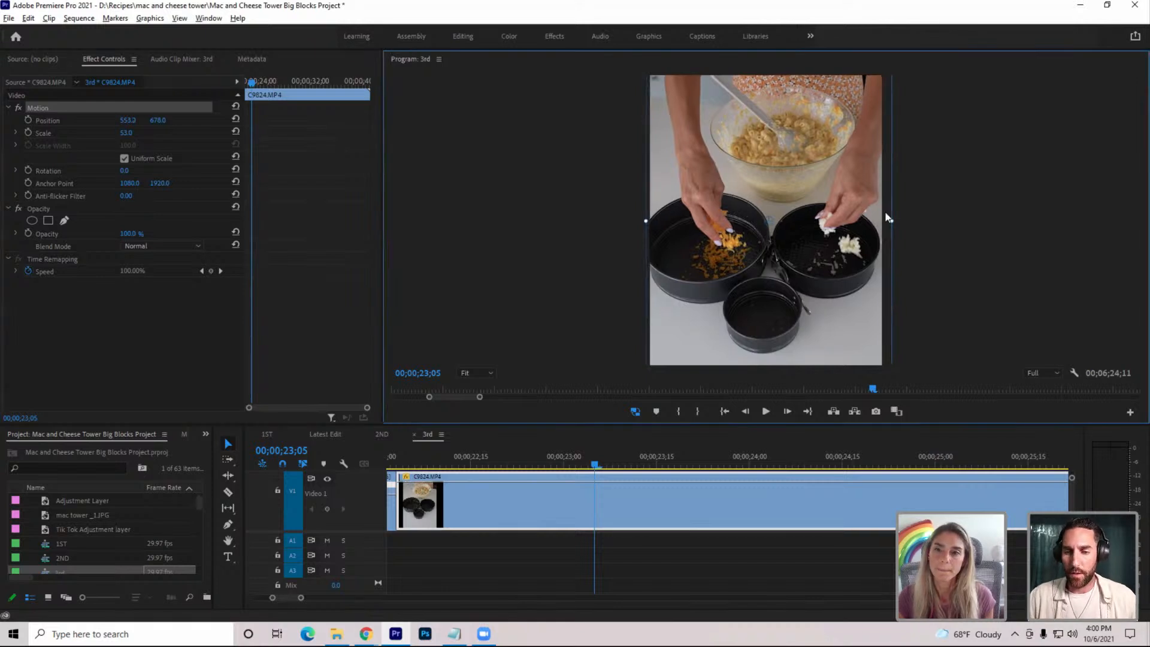
{"action": "left_click_drag", "start_coordinate": [892, 221], "coordinate": [901, 222]}
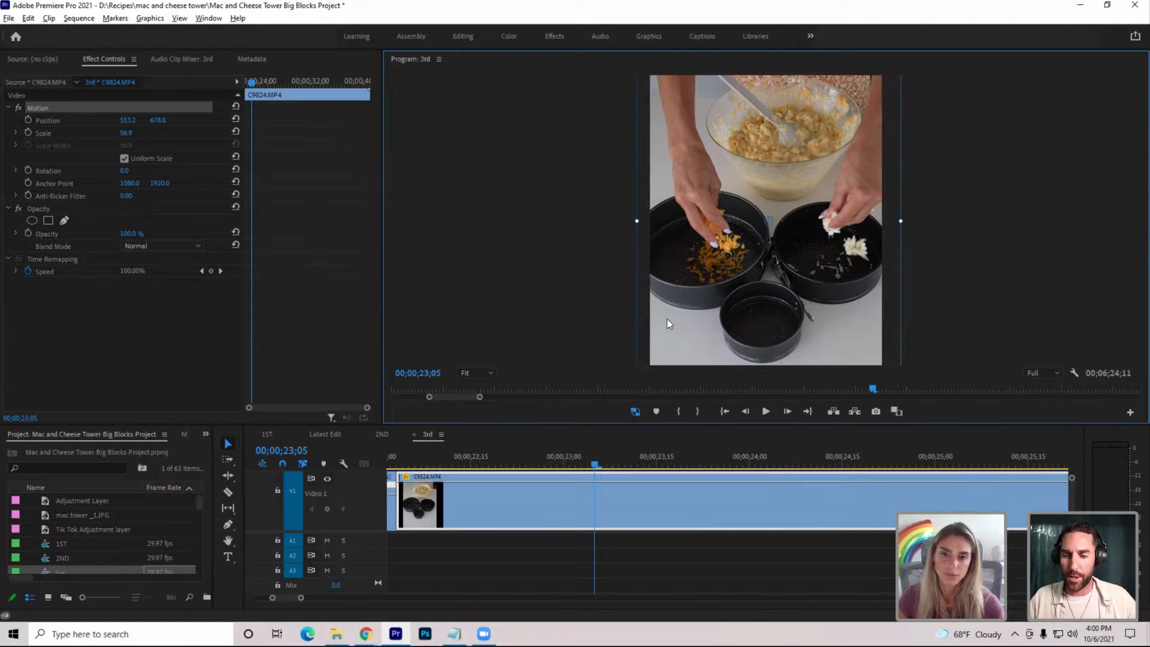
Open the Latest Edit sequence and enlarge its timeline so the whole edit and its upper video tracks show
{"action": "left_click", "coordinate": [330, 437]}
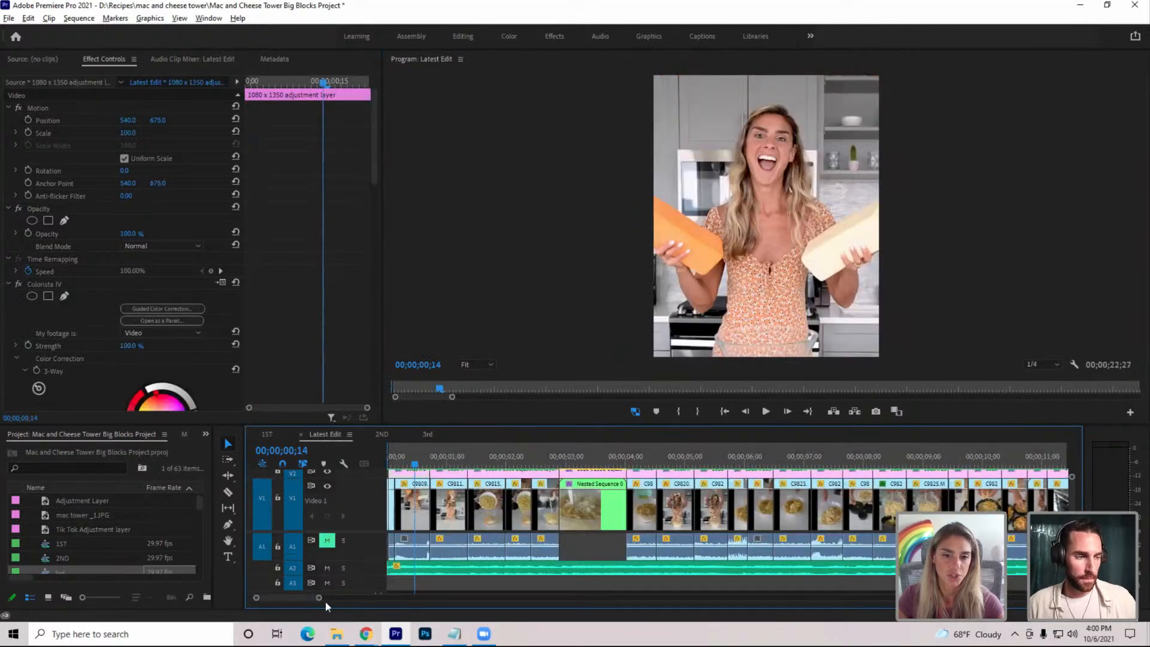
{"action": "left_click_drag", "start_coordinate": [325, 601], "coordinate": [406, 598]}
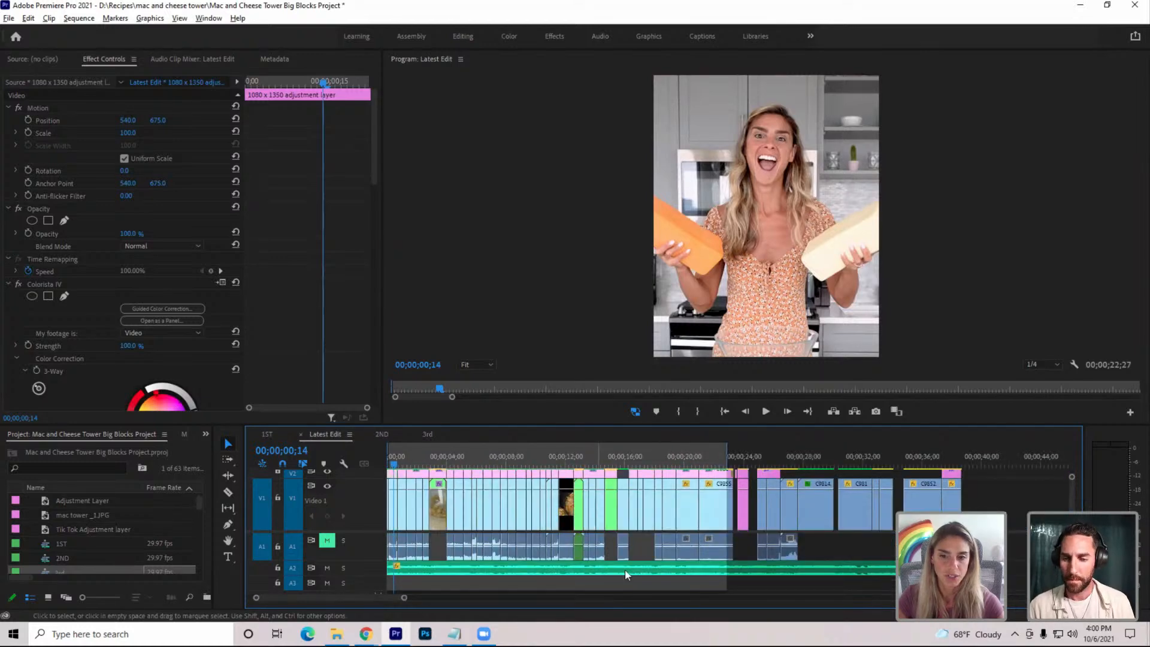
{"action": "left_click_drag", "start_coordinate": [689, 424], "coordinate": [675, 360]}
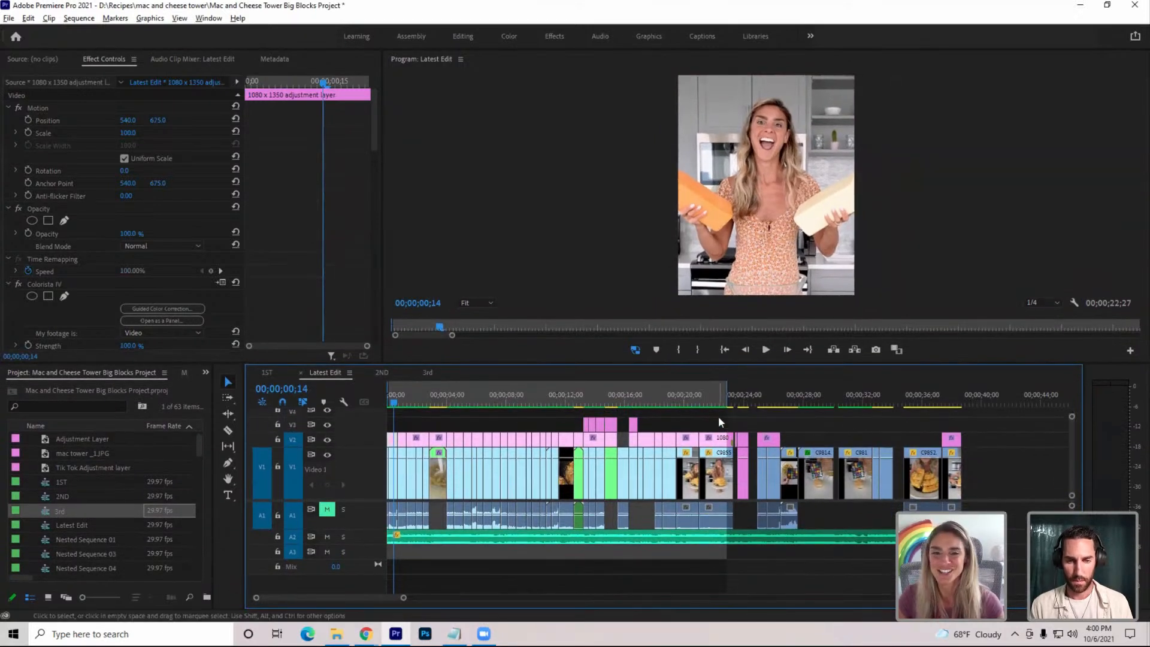
Lock audio track A1 and copy the video clips and adjustment layers from the first 23 seconds of Latest Edit
{"action": "left_click_drag", "start_coordinate": [717, 417], "coordinate": [376, 520]}
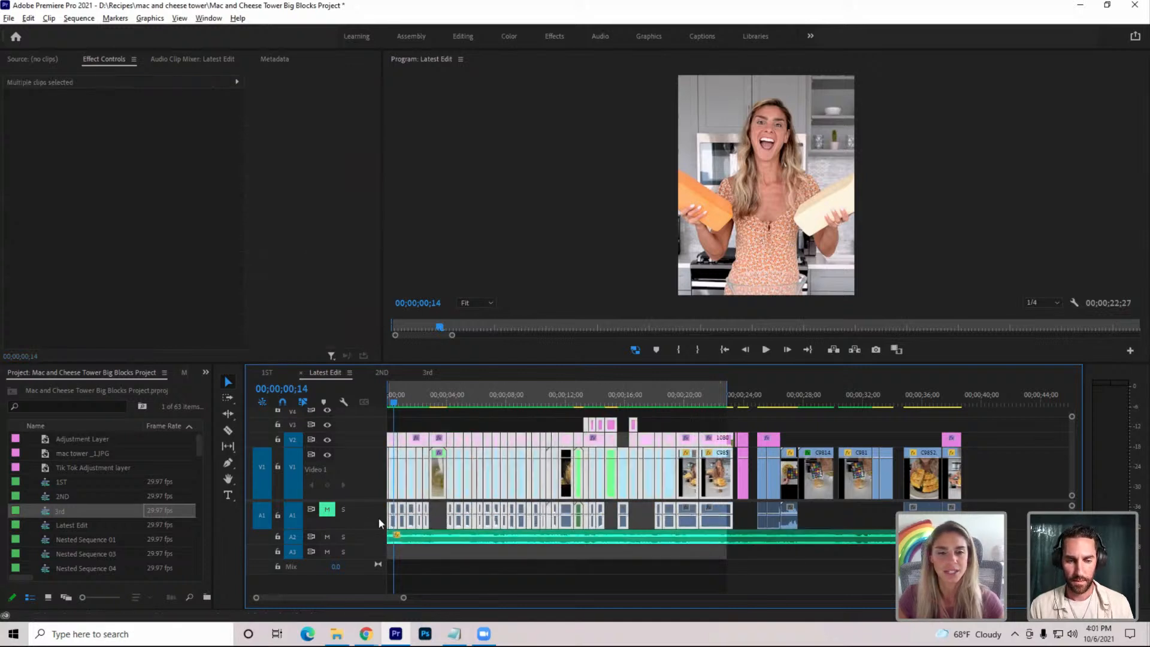
{"action": "mouse_move", "coordinate": [711, 419]}
{"action": "left_mouse_down"}
{"action": "mouse_move", "coordinate": [438, 474]}
{"action": "mouse_move", "coordinate": [395, 470]}
{"action": "left_mouse_up"}
{"action": "left_click", "coordinate": [277, 515]}
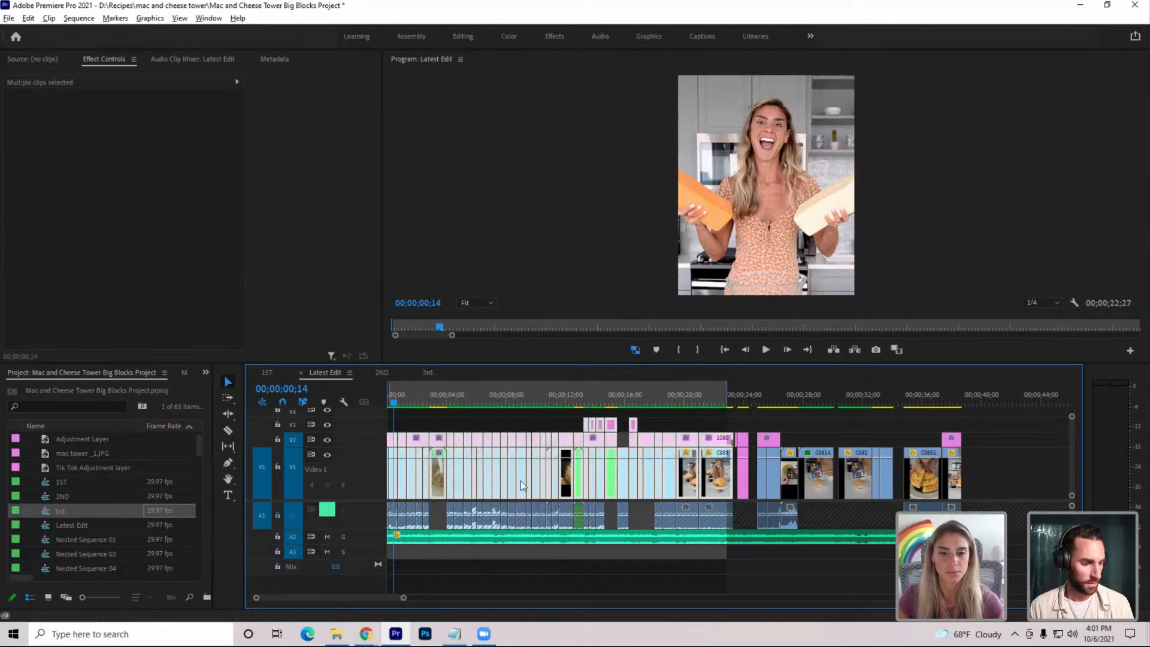
{"action": "right_click", "coordinate": [572, 473]}
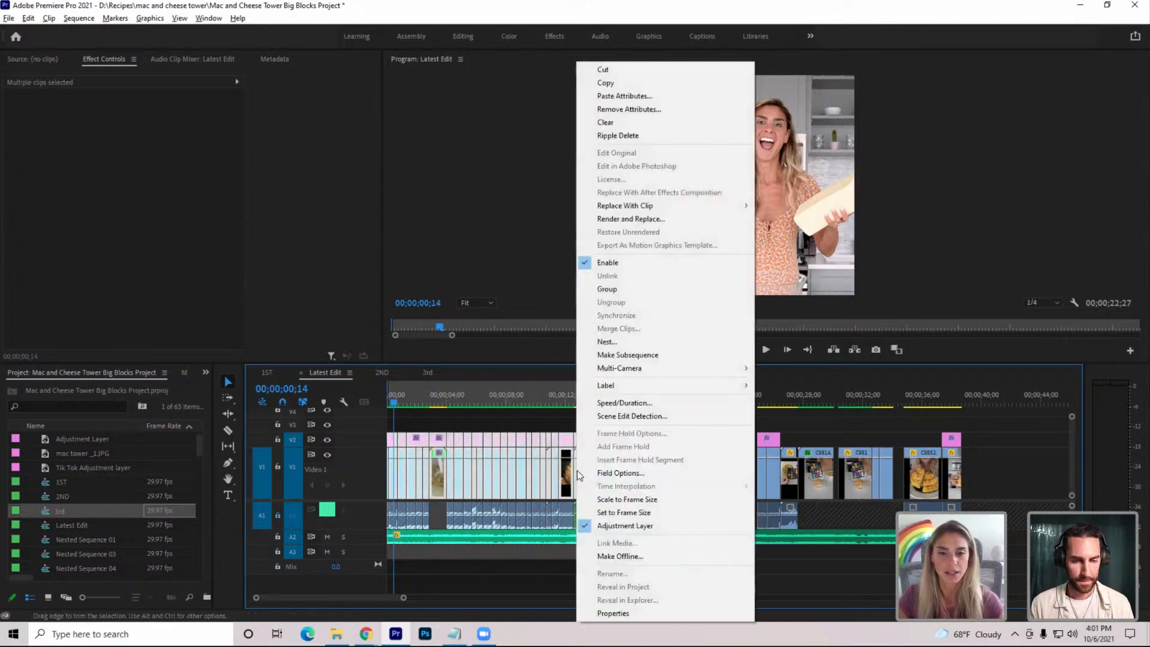
{"action": "left_click", "coordinate": [610, 84]}
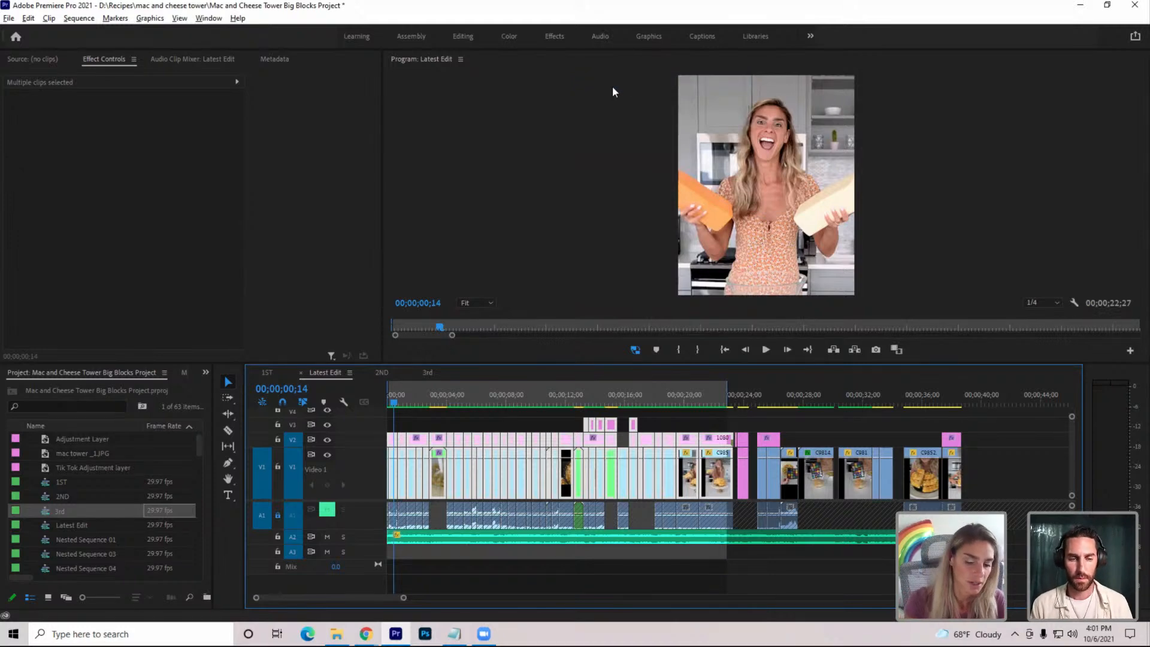
Create a new sequence from the custom 1080 x 1920 tiktok reel story preset, keeping the default name
{"action": "key", "text": "ctrl+n"}
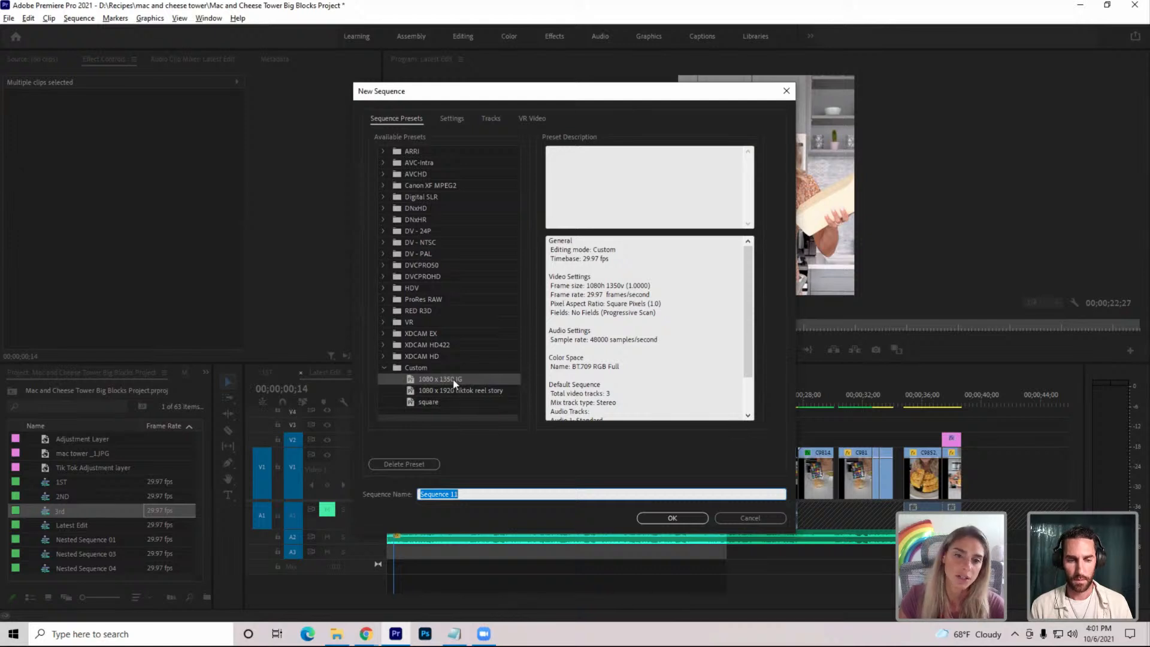
{"action": "scroll", "coordinate": [717, 358], "scroll_direction": "down", "scroll_amount": 2}
{"action": "scroll", "coordinate": [717, 358], "scroll_direction": "up", "scroll_amount": 2}
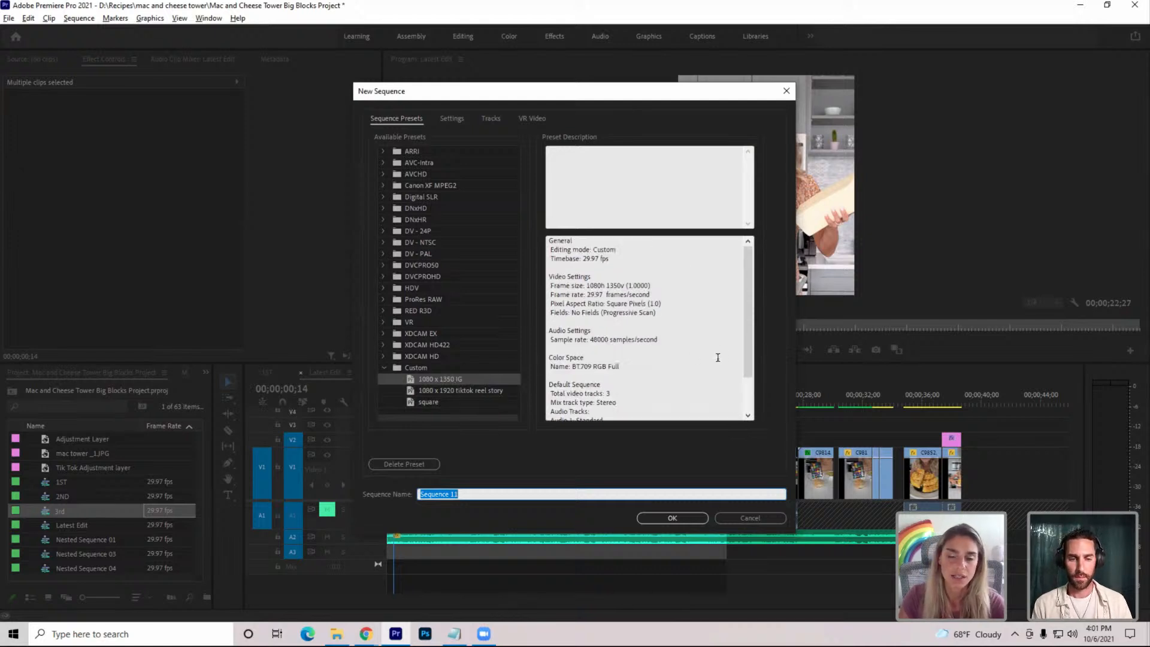
{"action": "left_click", "coordinate": [453, 391]}
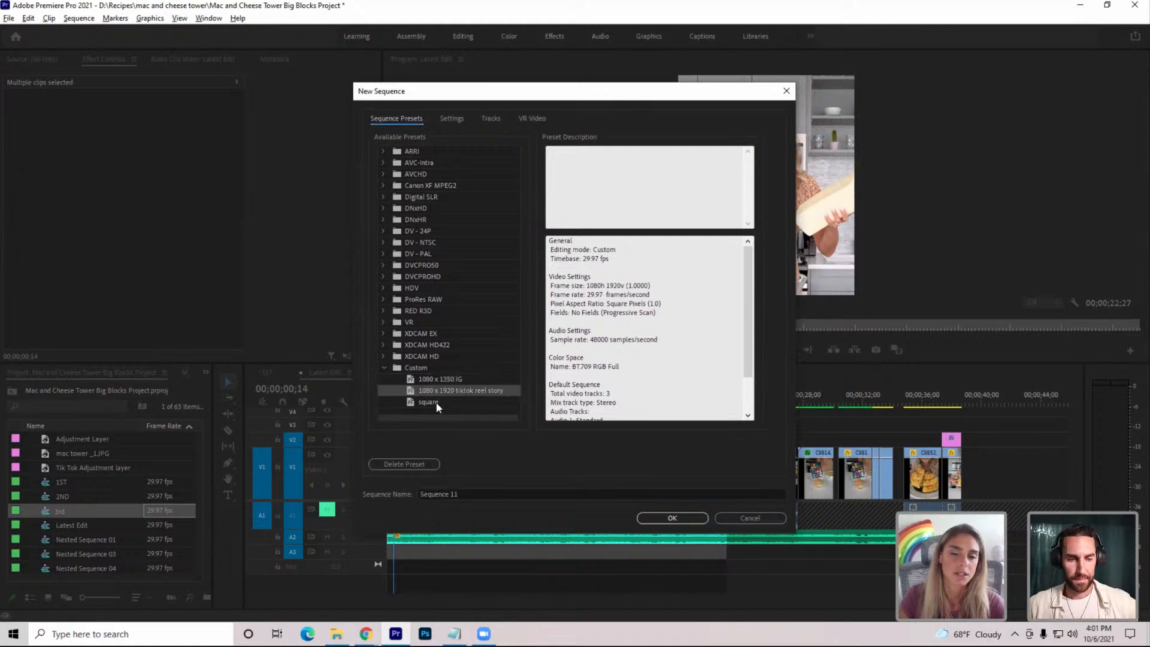
{"action": "left_click", "coordinate": [436, 404]}
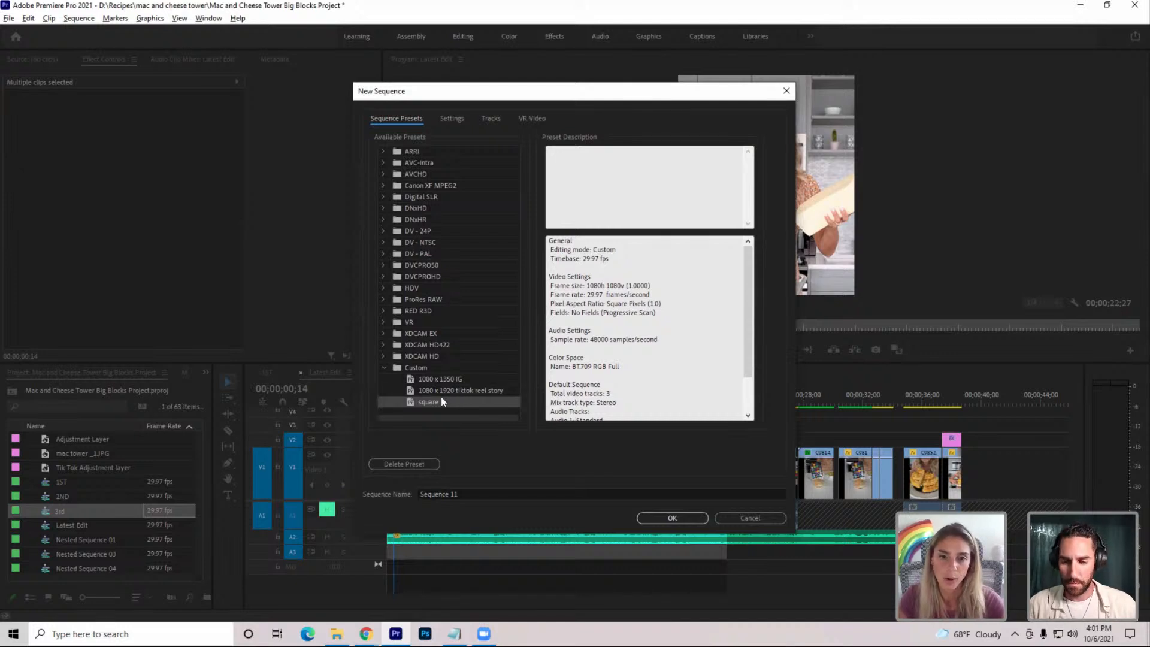
{"action": "left_click", "coordinate": [440, 390]}
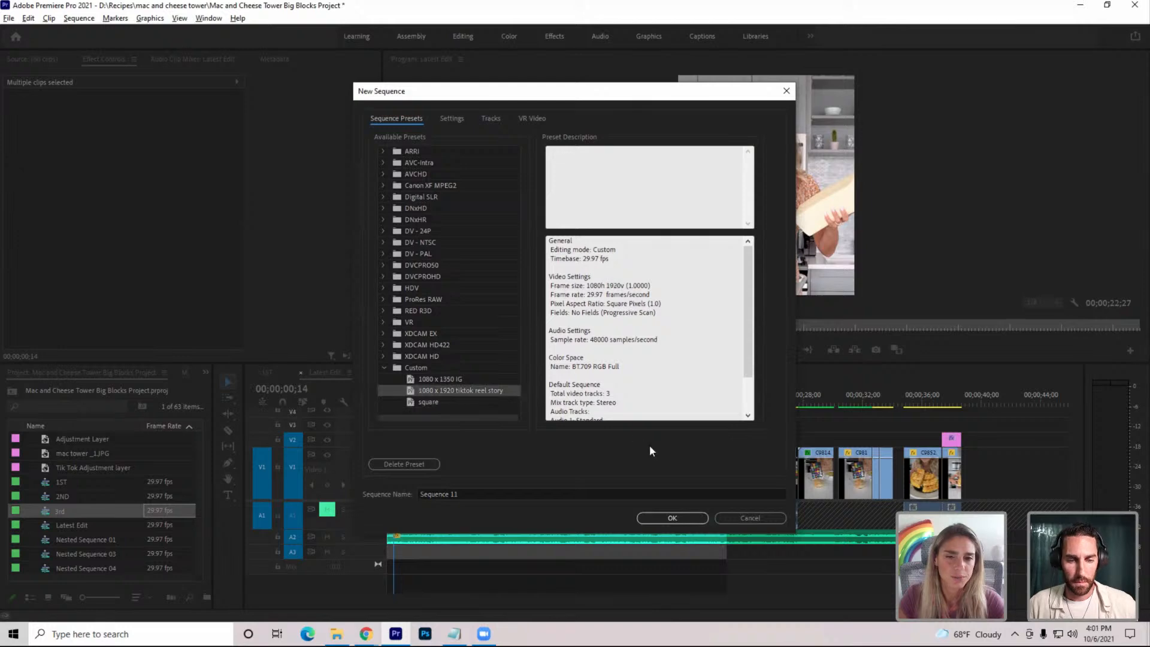
{"action": "left_click", "coordinate": [668, 515]}
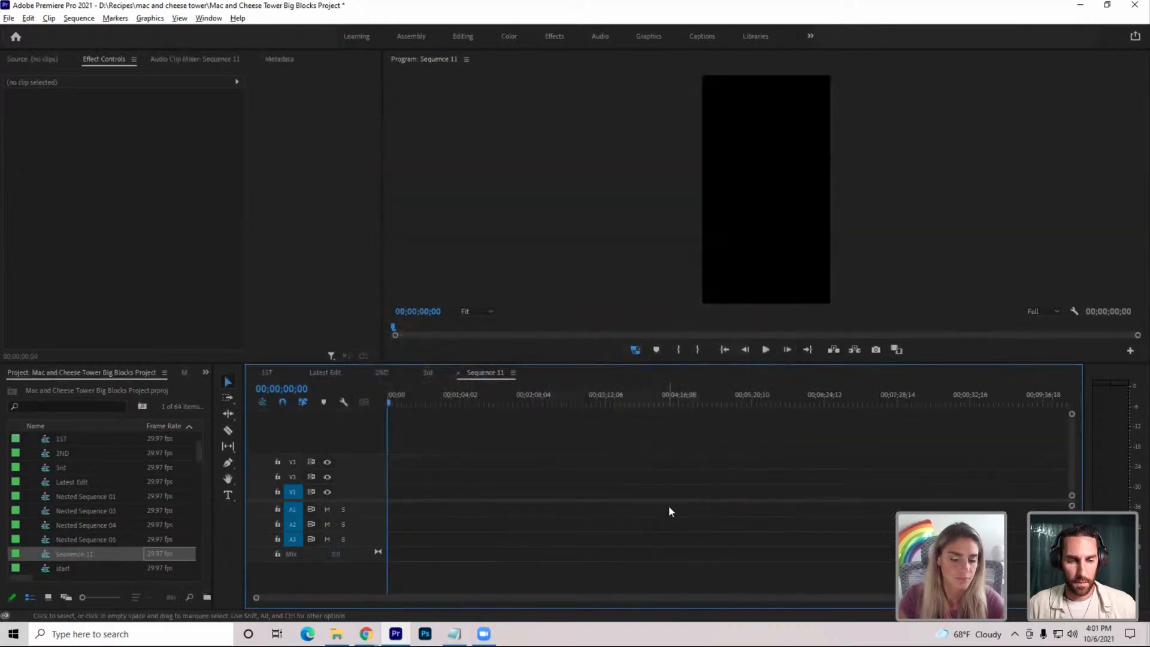
Paste the copied clips and adjustment layers at the start of the new vertical sequence
{"action": "key", "text": "ctrl+v"}
{"action": "left_click", "coordinate": [722, 349]}
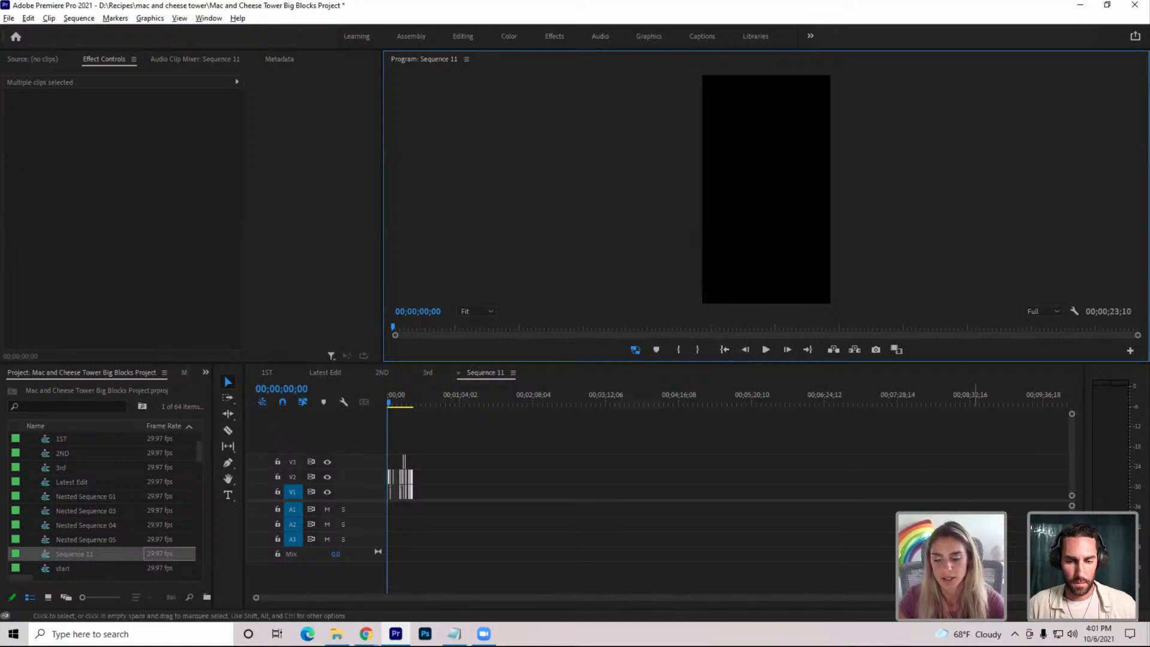
{"action": "left_click", "coordinate": [975, 539]}
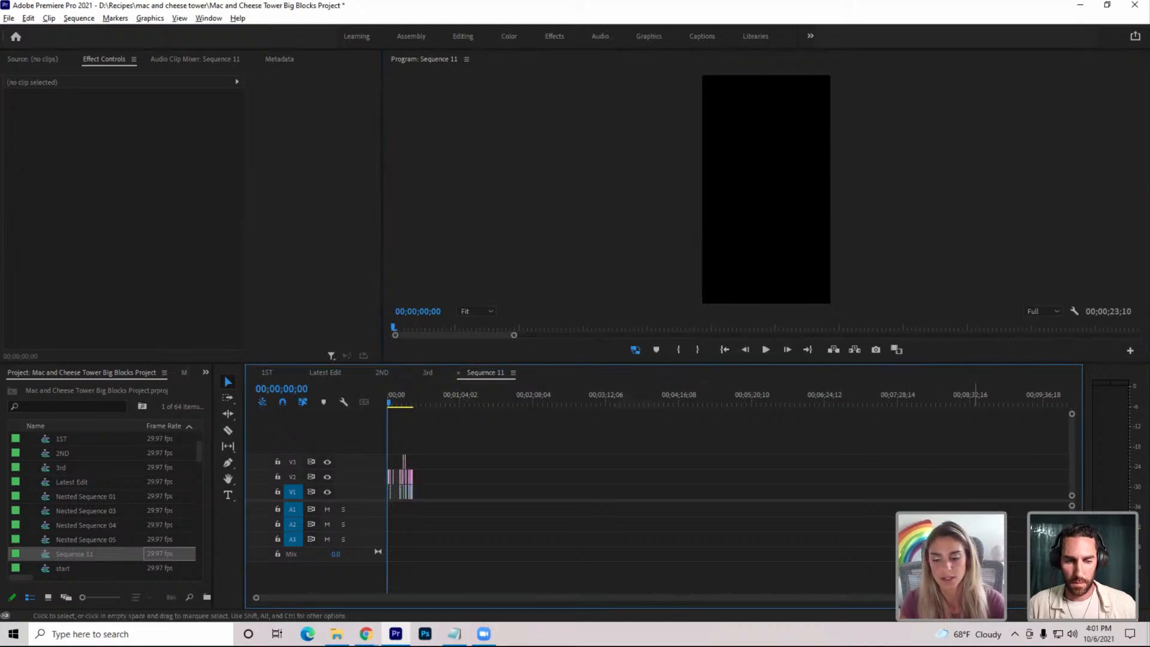
{"action": "key", "text": "equal"}
{"action": "key", "text": "equal"}
{"action": "key", "text": "equal"}
{"action": "key", "text": "equal"}
{"action": "key", "text": "equal"}
{"action": "key", "text": "equal"}
{"action": "key", "text": "equal"}
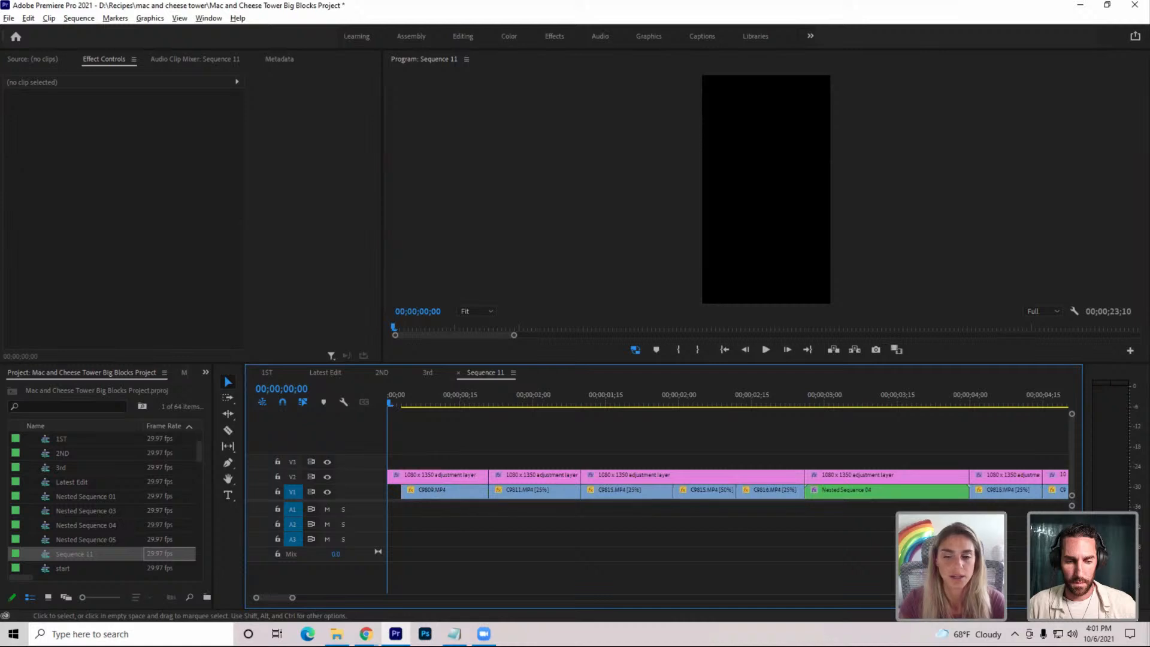
Trim the first adjustment layer's start to match clip C9809 and ripple-delete the gap at the beginning
{"action": "left_click_drag", "start_coordinate": [390, 476], "coordinate": [405, 478]}
{"action": "right_click", "coordinate": [395, 492]}
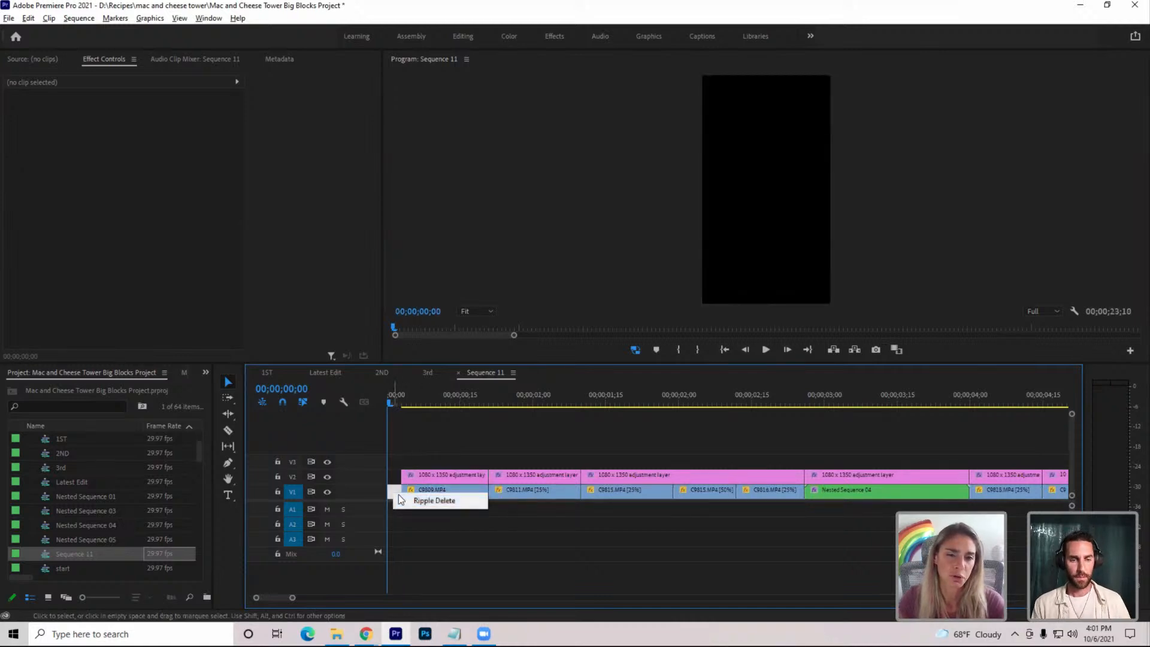
{"action": "left_click", "coordinate": [419, 501]}
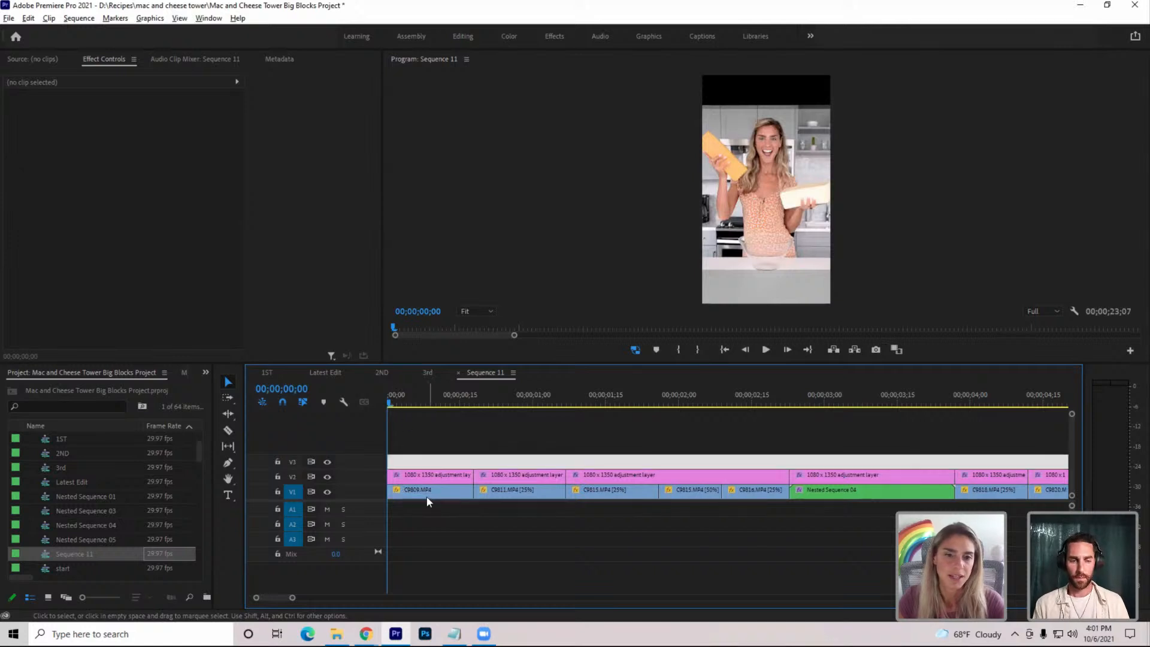
Scale the first 1080 x 1350 adjustment layer to 204 so it covers the vertical frame
{"action": "left_click", "coordinate": [429, 475]}
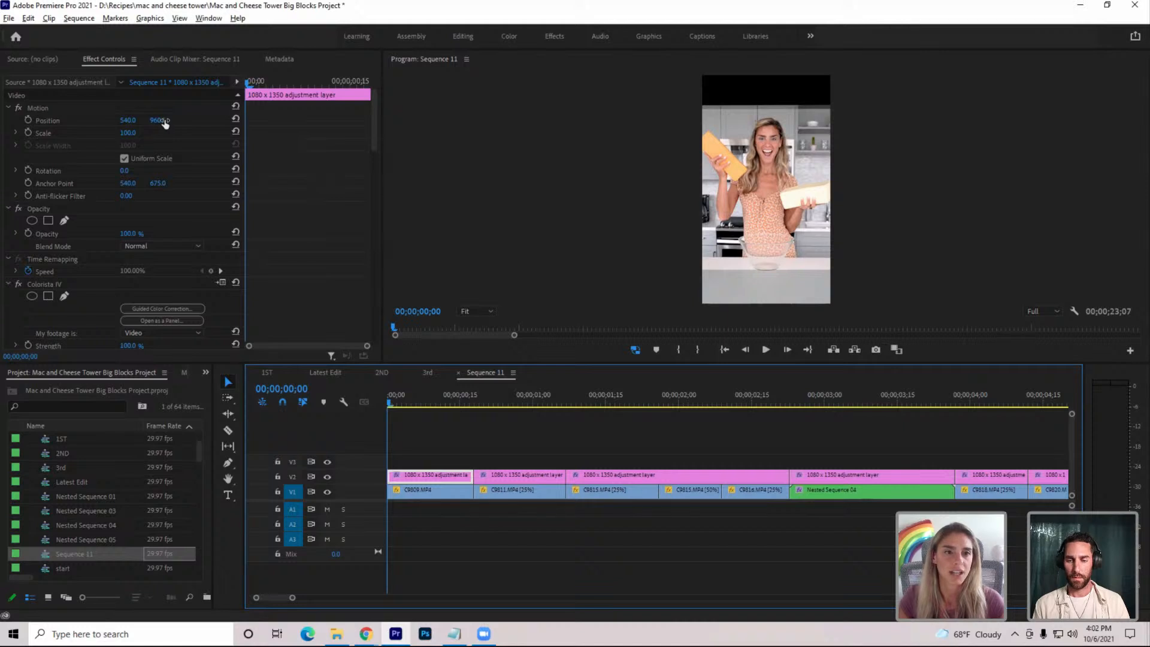
{"action": "left_click", "coordinate": [46, 107]}
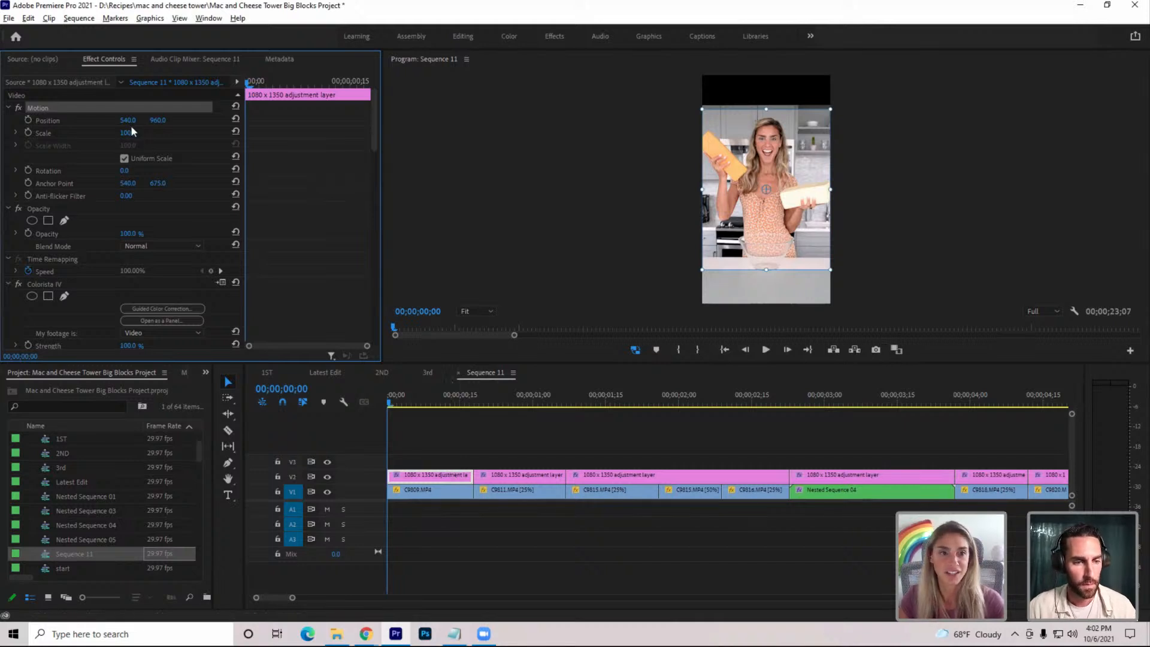
{"action": "left_click_drag", "start_coordinate": [131, 131], "coordinate": [135, 131]}
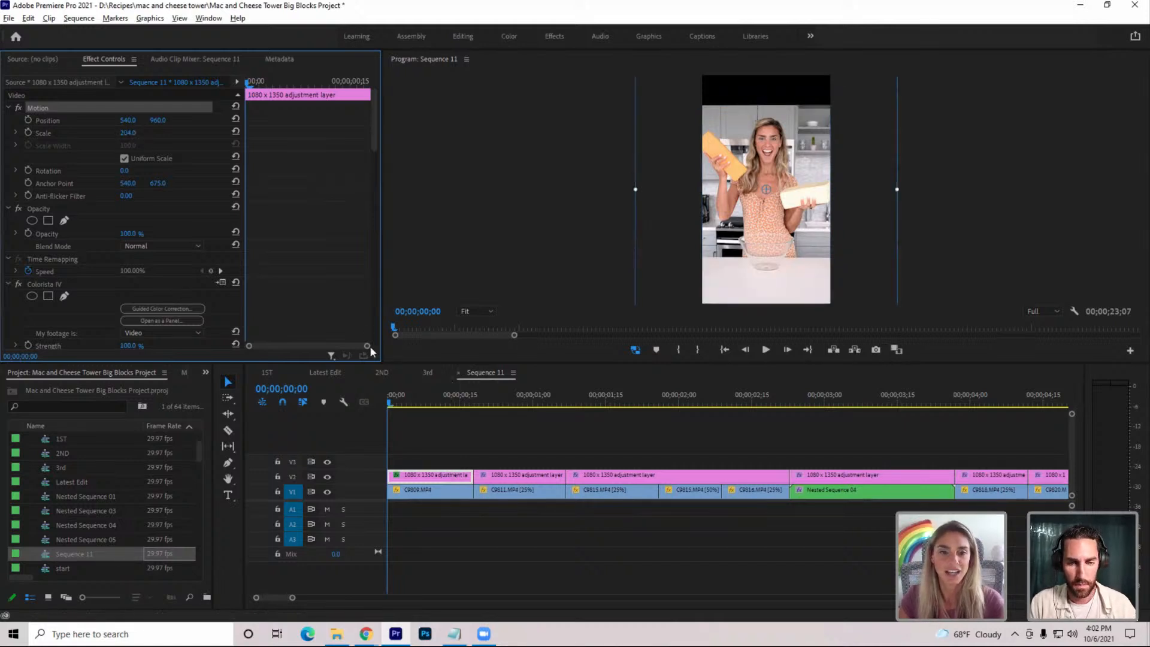
Lock video track V1 and copy the rescaled first adjustment layer
{"action": "left_click", "coordinate": [282, 495]}
{"action": "right_click", "coordinate": [433, 476]}
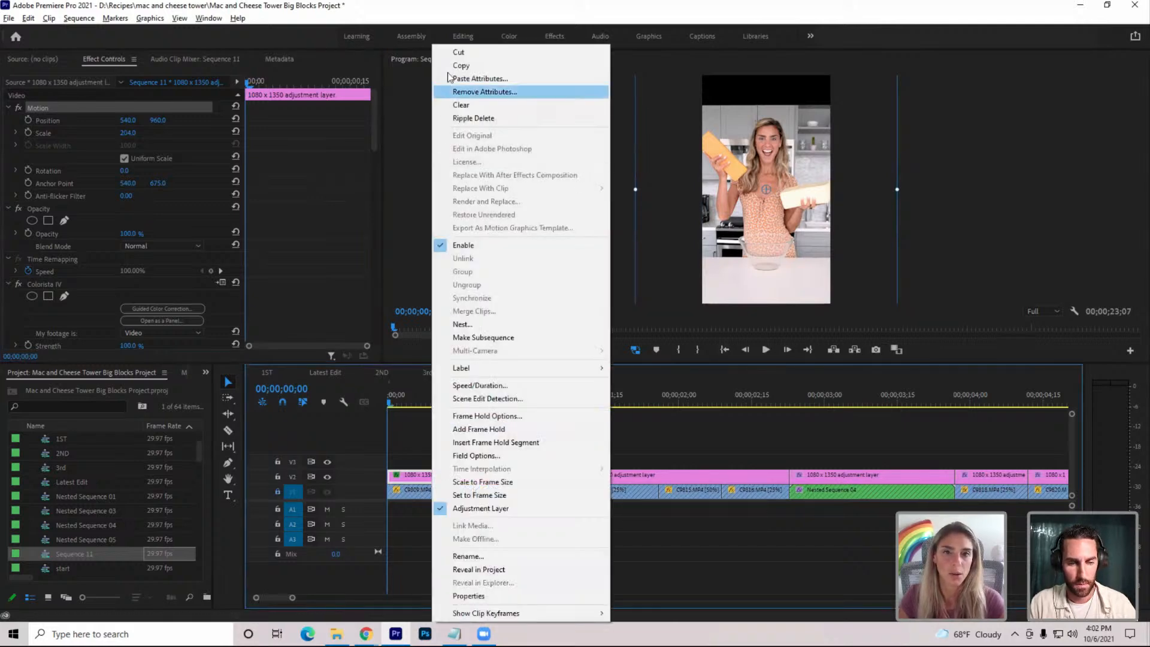
{"action": "left_click", "coordinate": [450, 65]}
Paste only the Motion attributes, without effects, onto all adjustment layers after the first one in the vertical sequence
{"action": "left_click", "coordinate": [227, 397]}
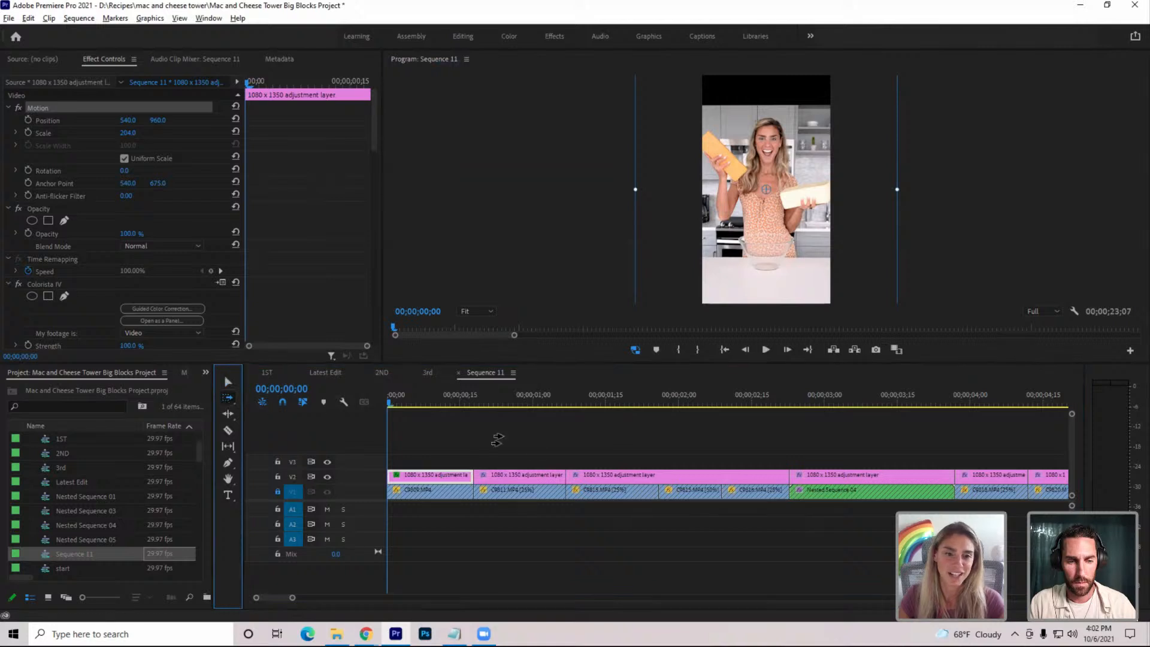
{"action": "left_click", "coordinate": [471, 476]}
{"action": "right_click", "coordinate": [488, 476]}
{"action": "left_click", "coordinate": [527, 95]}
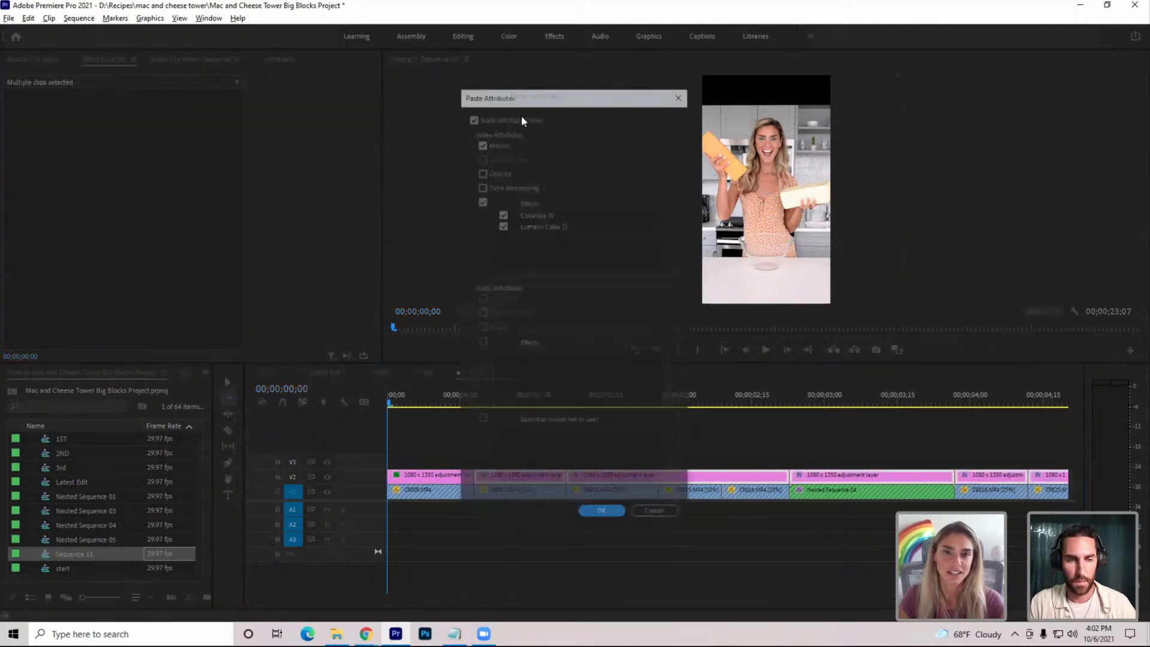
{"action": "left_click", "coordinate": [481, 143]}
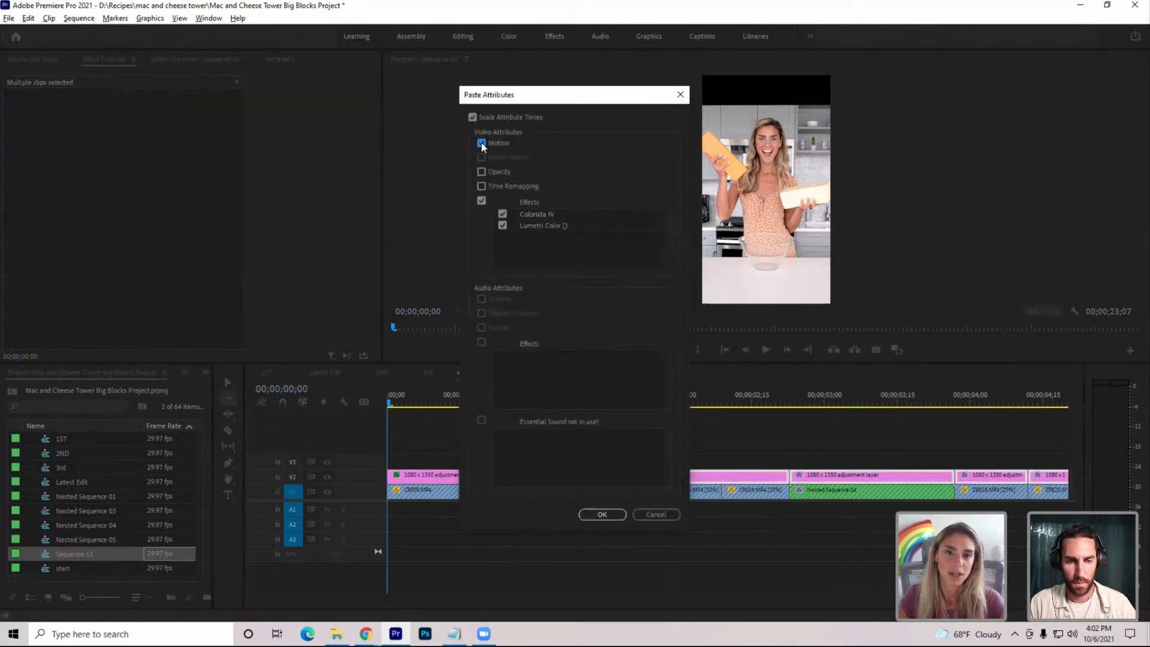
{"action": "left_click", "coordinate": [481, 202]}
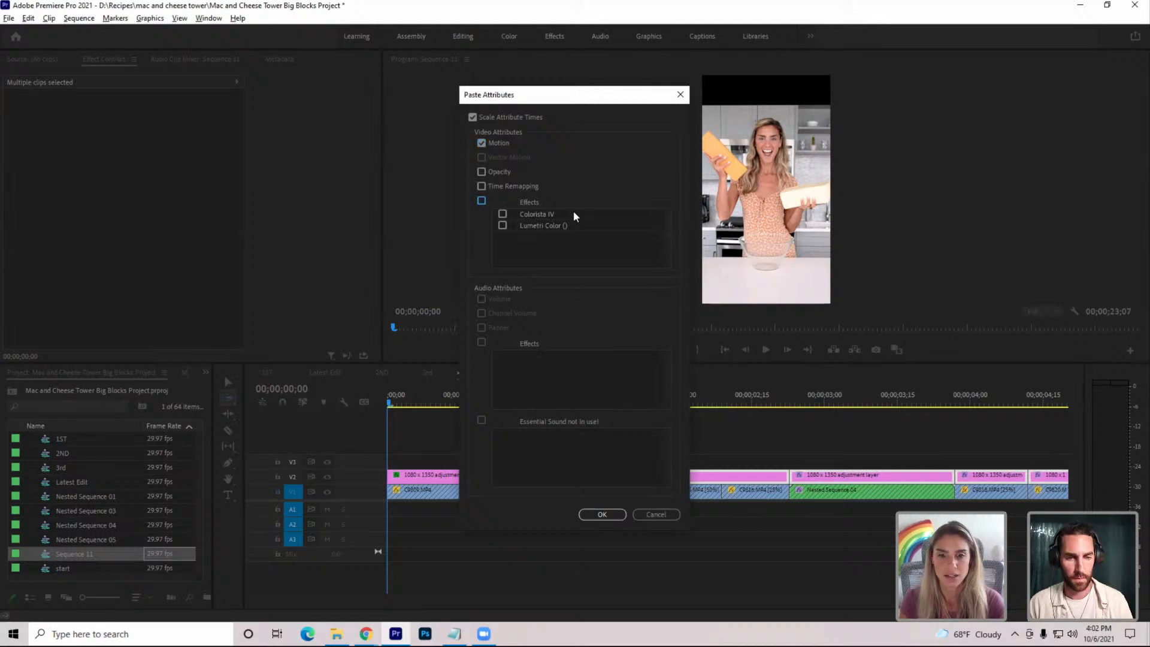
{"action": "key", "text": "Return"}
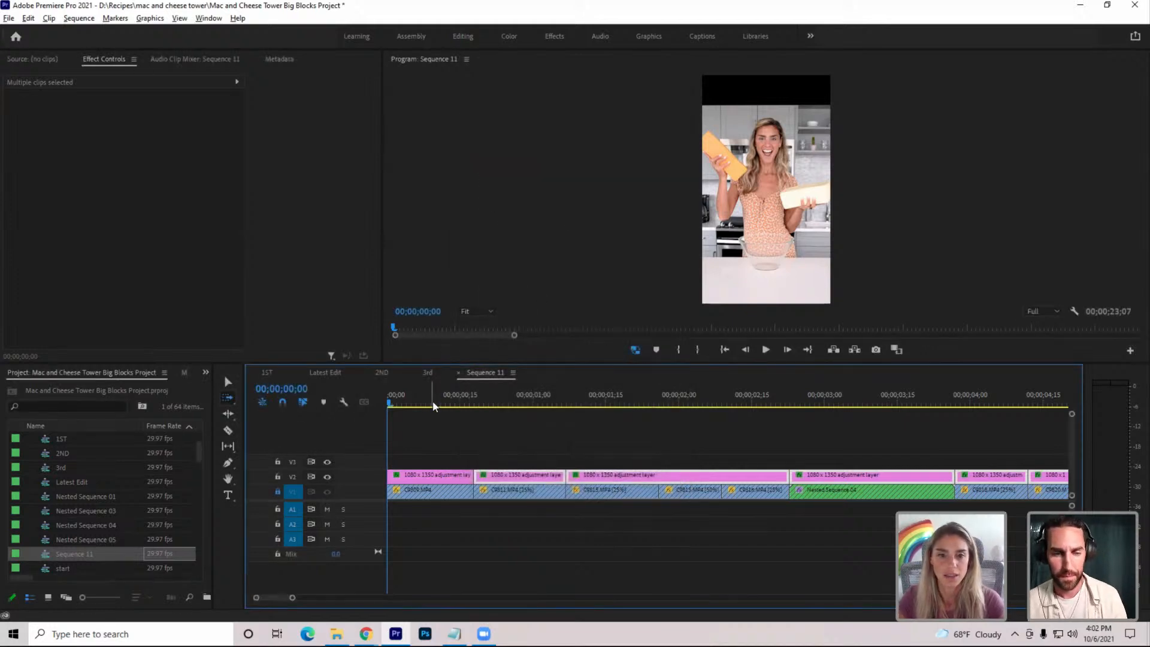
Unlock video track V1 and lock the adjustment layer track V2
{"action": "left_click_drag", "start_coordinate": [436, 398], "coordinate": [383, 479]}
{"action": "left_click", "coordinate": [278, 492]}
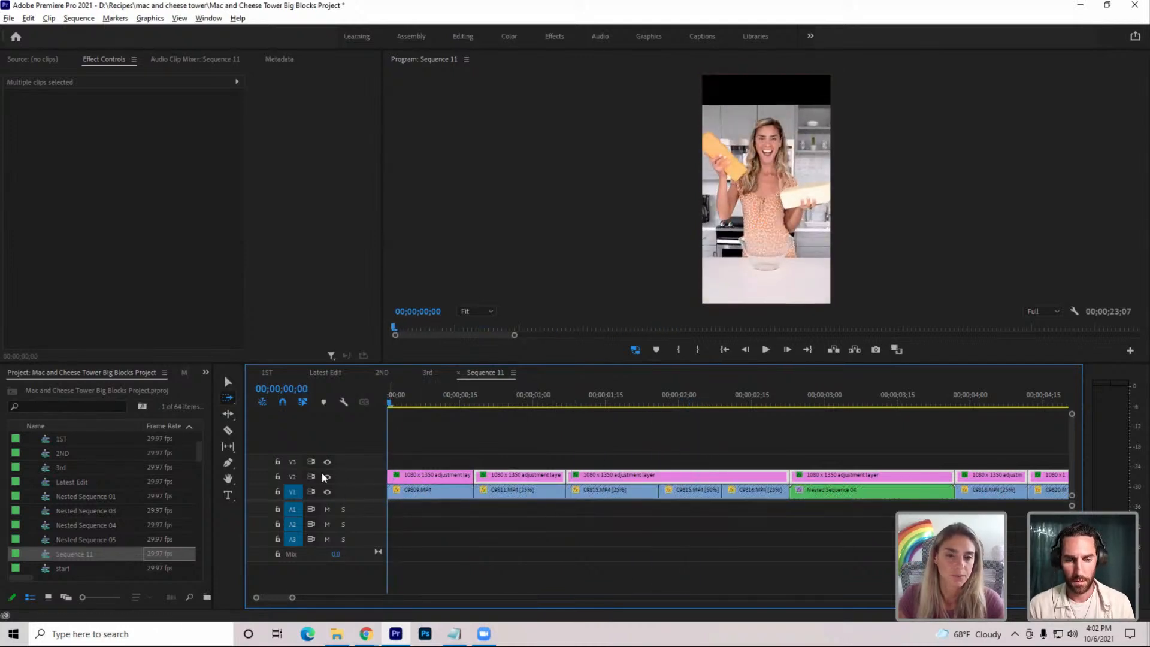
{"action": "left_click", "coordinate": [278, 477]}
Enlarge clip C9809 to a scale of about 66.3 and reposition it to about 542, 1273.9 to fill the vertical frame
{"action": "left_click", "coordinate": [395, 401]}
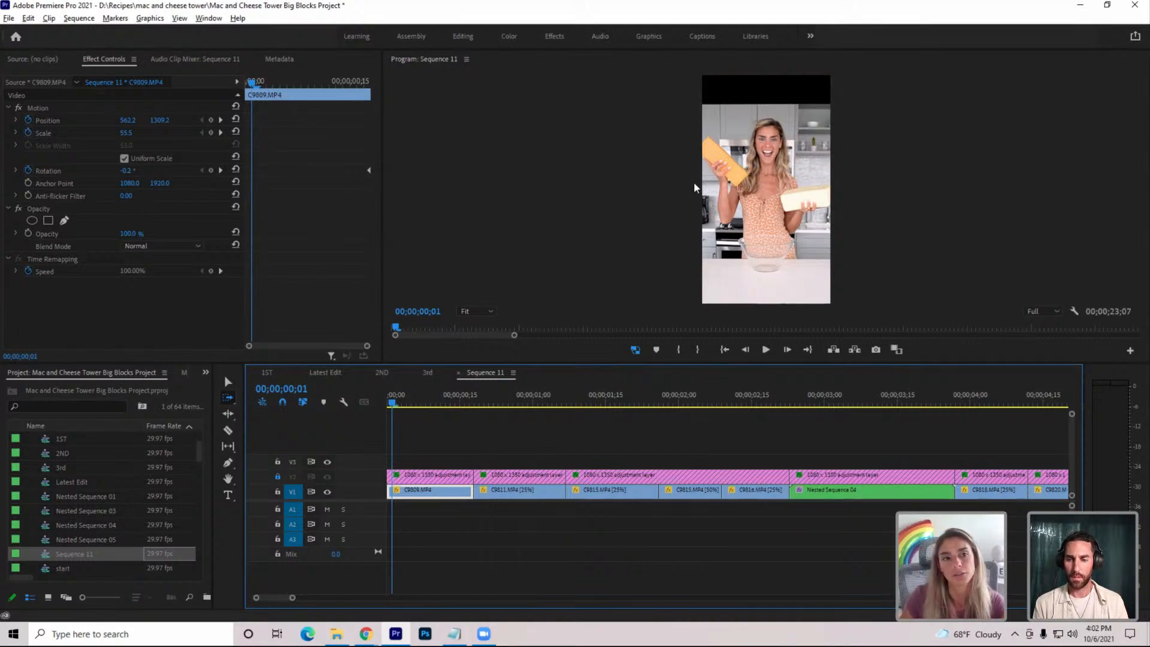
{"action": "left_click", "coordinate": [49, 107]}
{"action": "left_click_drag", "start_coordinate": [786, 212], "coordinate": [854, 194]}
{"action": "left_click_drag", "start_coordinate": [760, 198], "coordinate": [760, 231]}
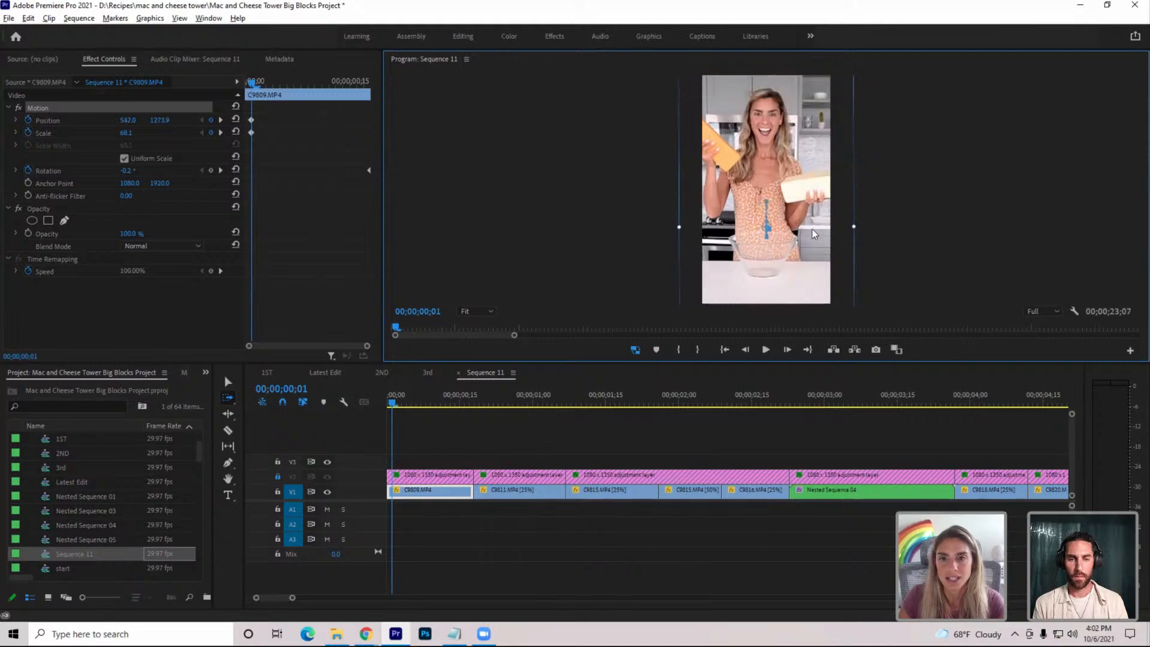
{"action": "left_click_drag", "start_coordinate": [679, 228], "coordinate": [682, 228]}
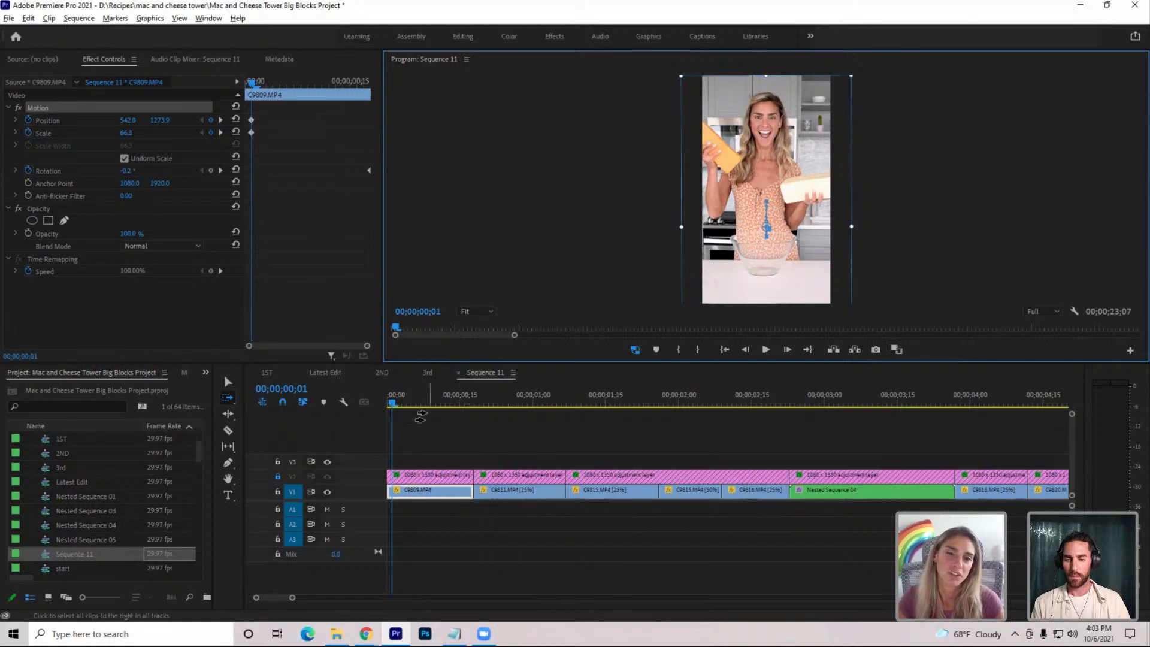
Scrub and play through the vertical sequence to check how the following clips fill the frame
{"action": "left_click_drag", "start_coordinate": [394, 403], "coordinate": [479, 420]}
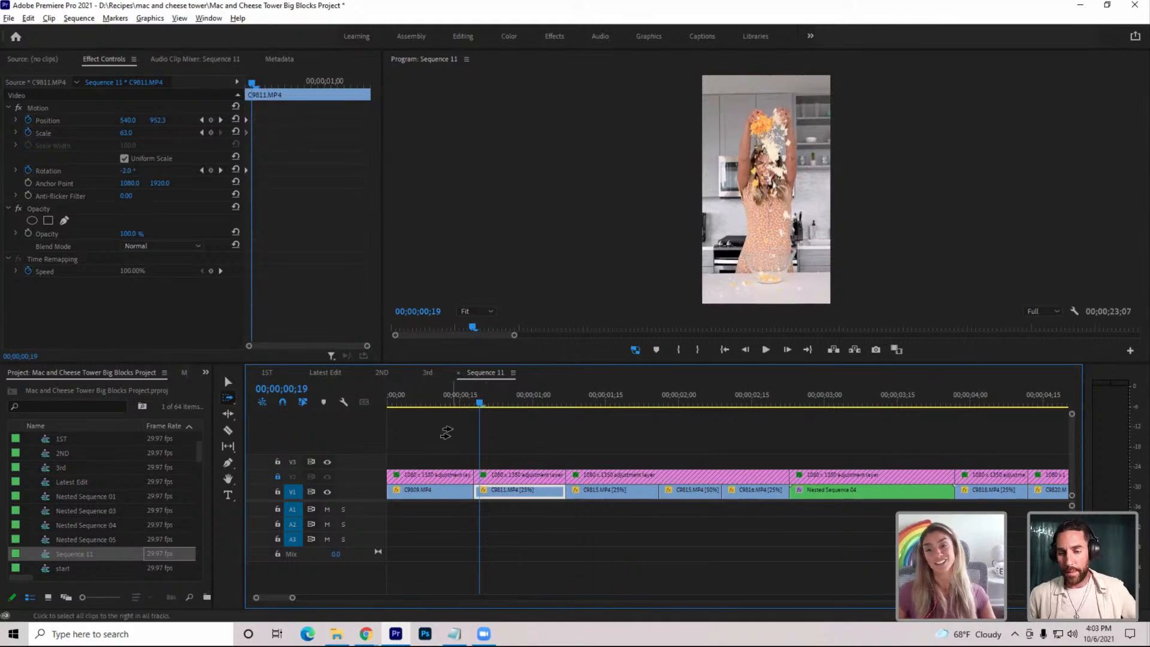
{"action": "left_click_drag", "start_coordinate": [479, 404], "coordinate": [576, 406]}
{"action": "key", "text": "space"}
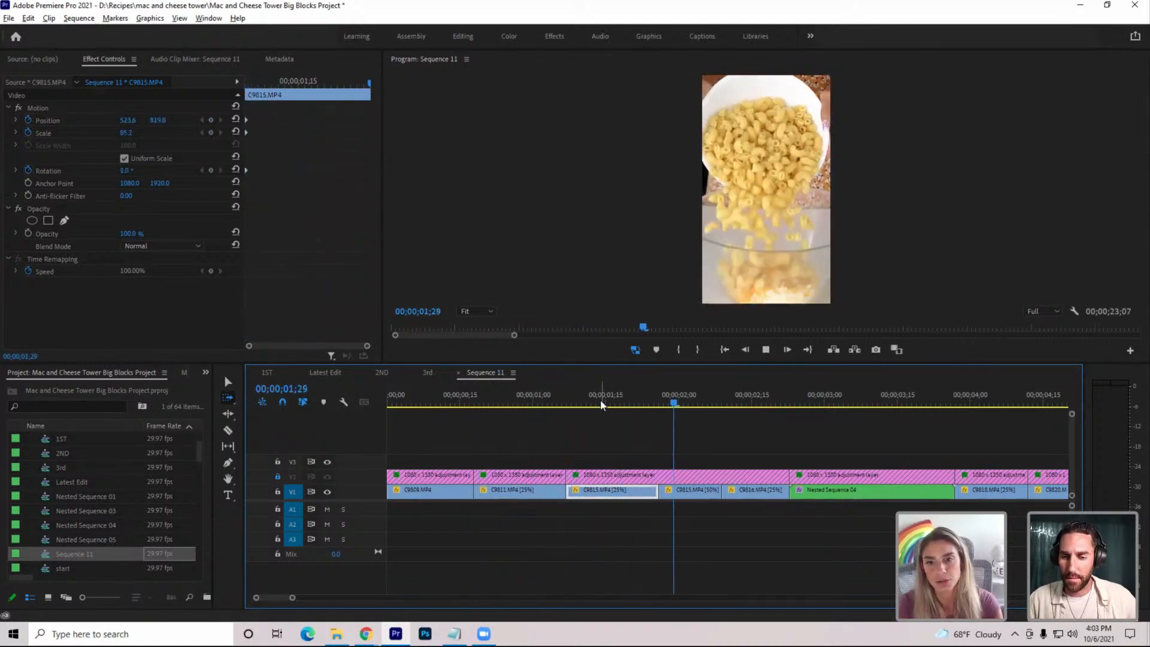
{"action": "key", "text": "space"}
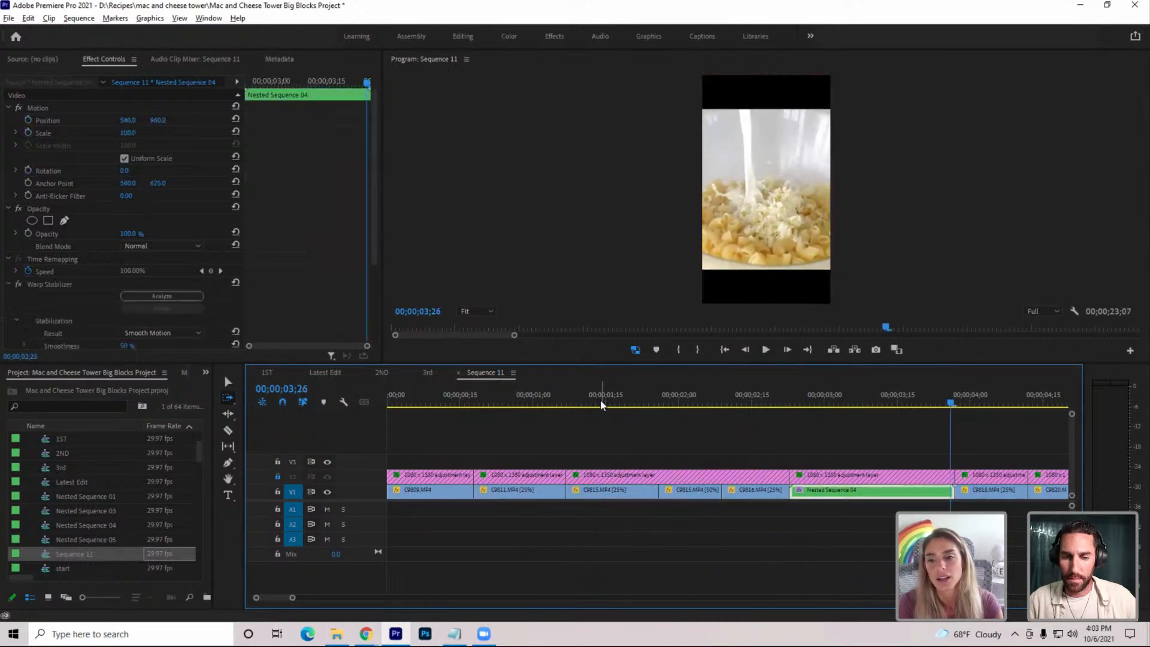
{"action": "key", "text": "space"}
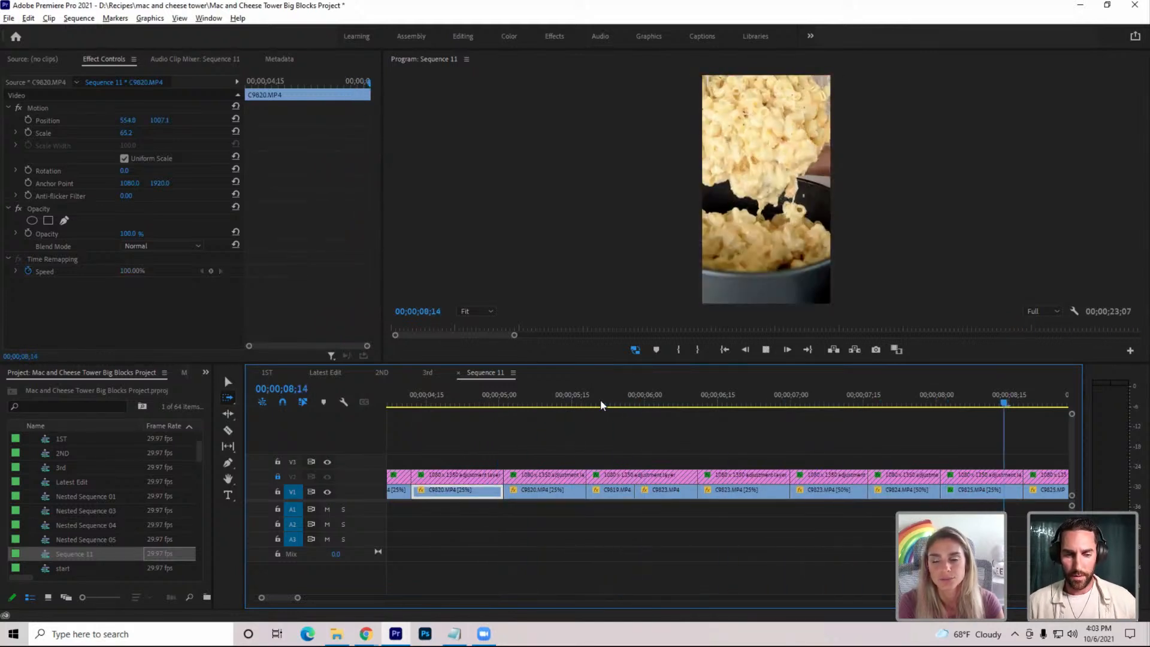
{"action": "key", "text": "space"}
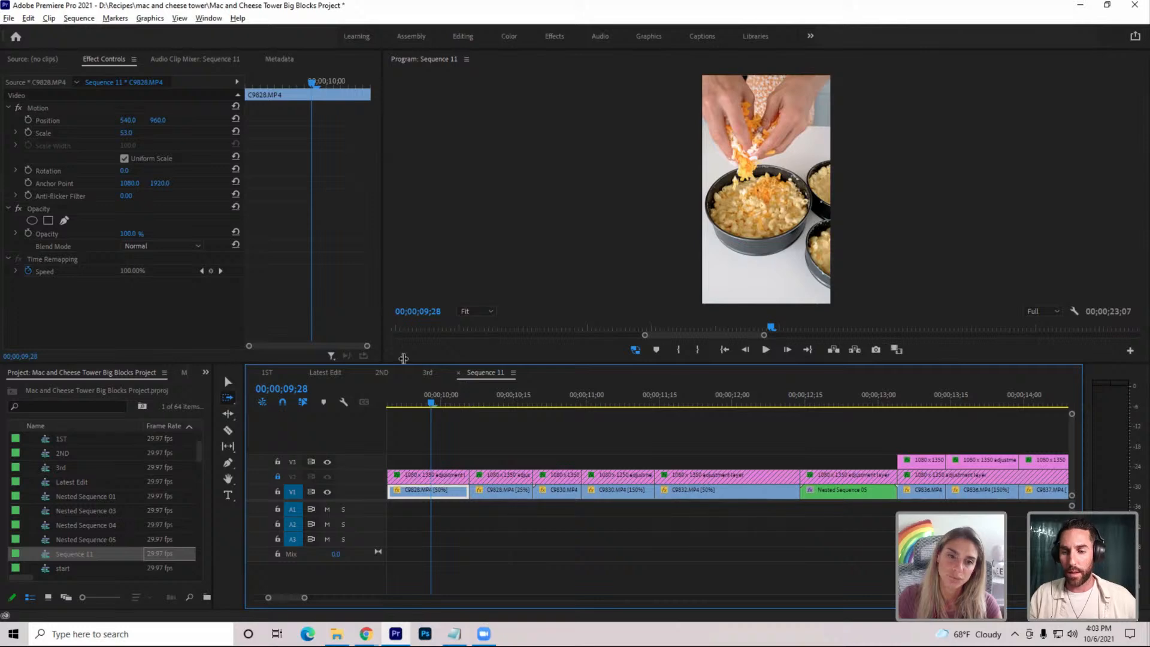
Examine the opening frames of the Latest Edit sequence, comparing the one-frame C9853 shot with the first C9809 clip
{"action": "left_click", "coordinate": [336, 371]}
{"action": "left_click", "coordinate": [724, 350]}
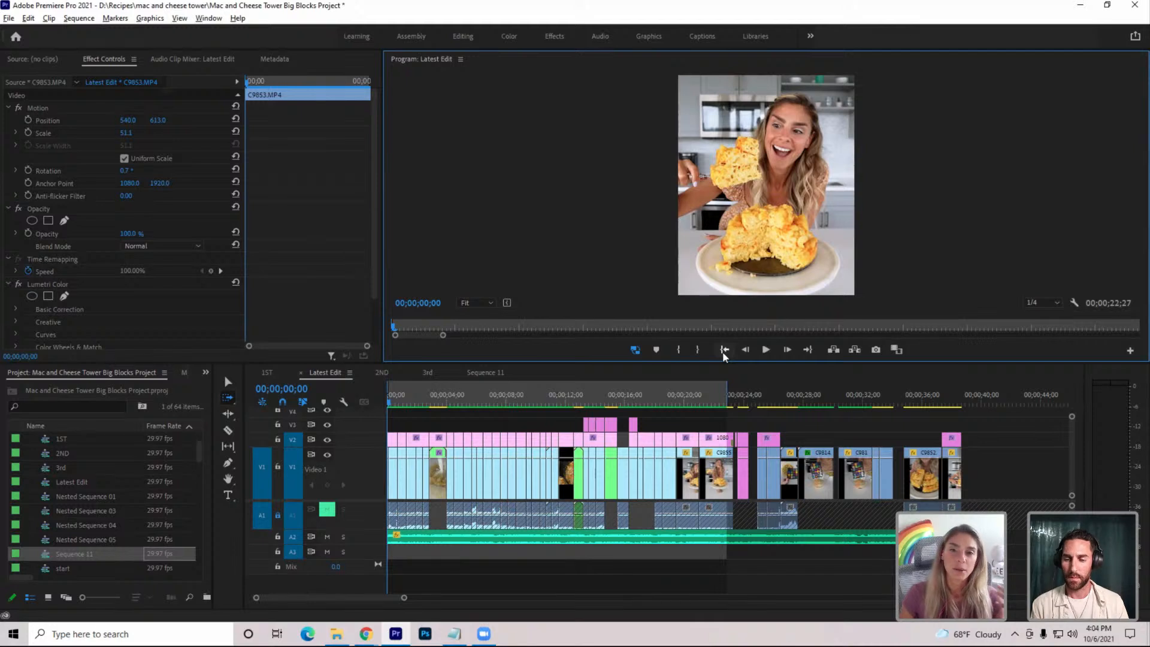
{"action": "left_click_drag", "start_coordinate": [404, 598], "coordinate": [269, 597]}
{"action": "left_click", "coordinate": [421, 403]}
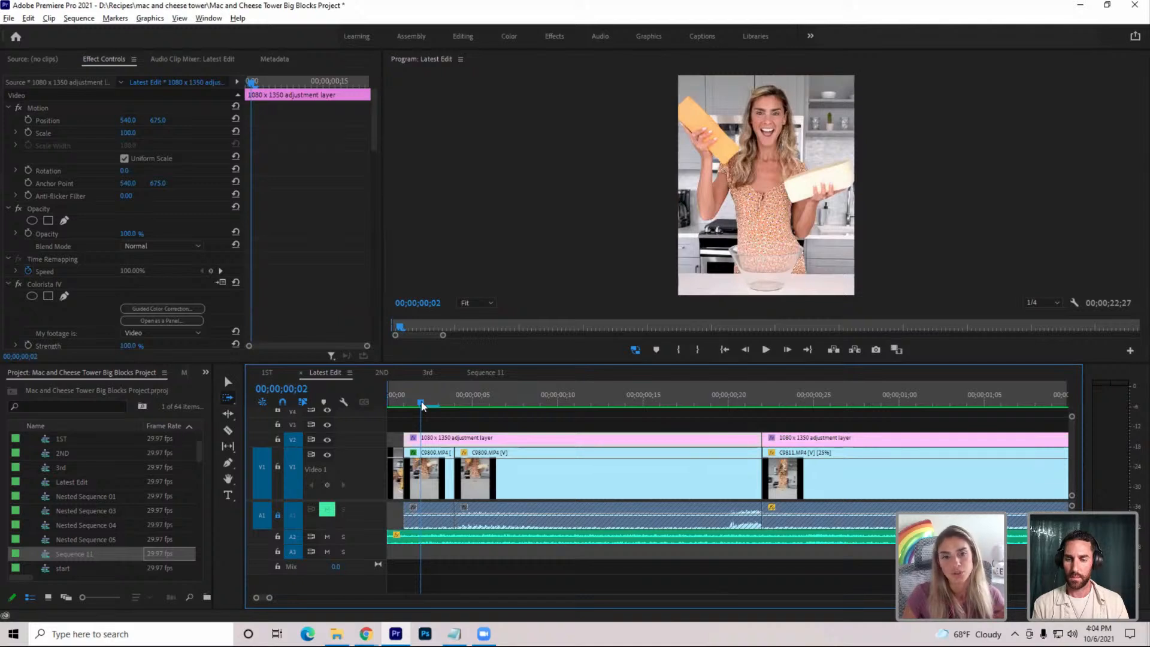
{"action": "left_click_drag", "start_coordinate": [422, 404], "coordinate": [389, 402]}
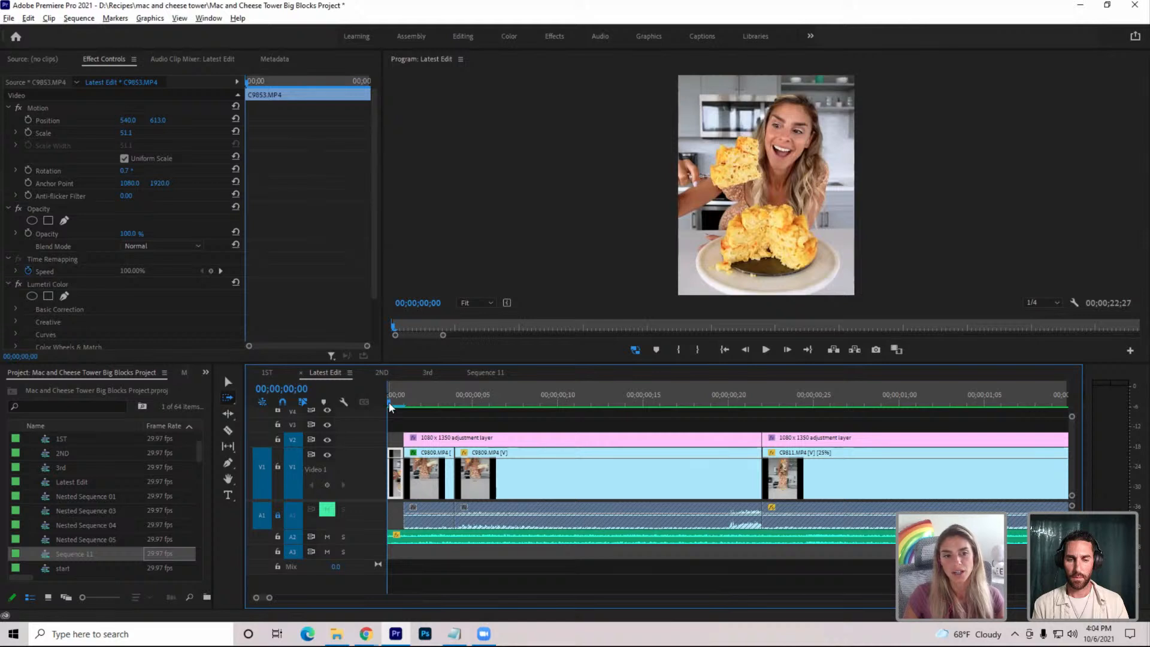
{"action": "left_click", "coordinate": [406, 406]}
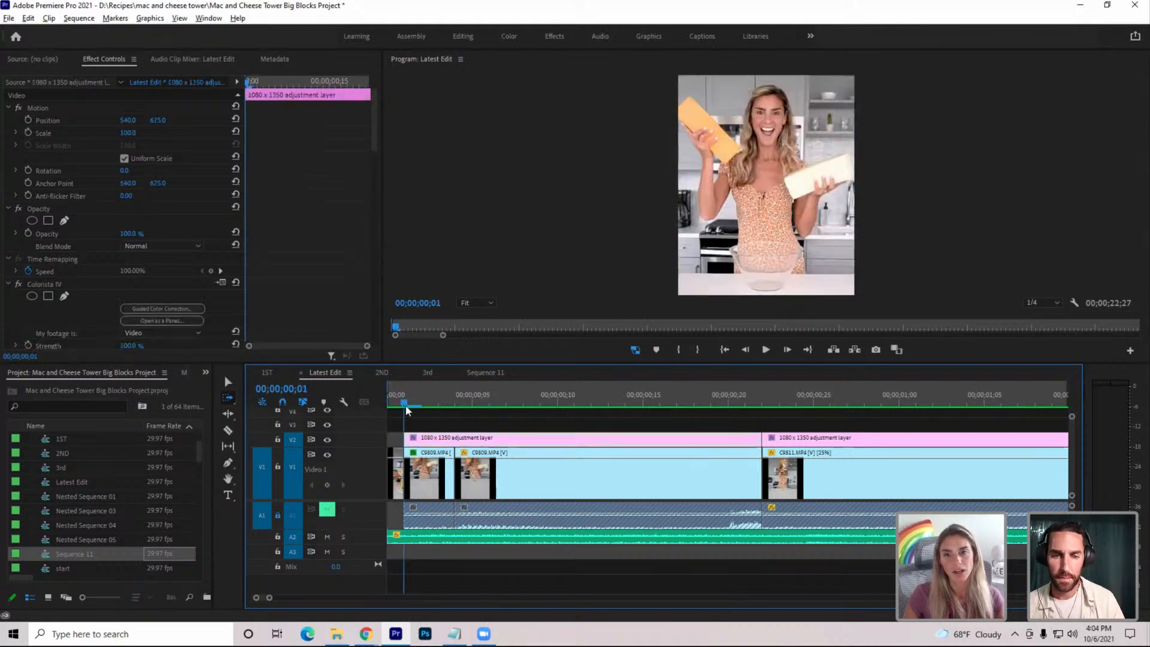
{"action": "left_click_drag", "start_coordinate": [406, 409], "coordinate": [392, 408]}
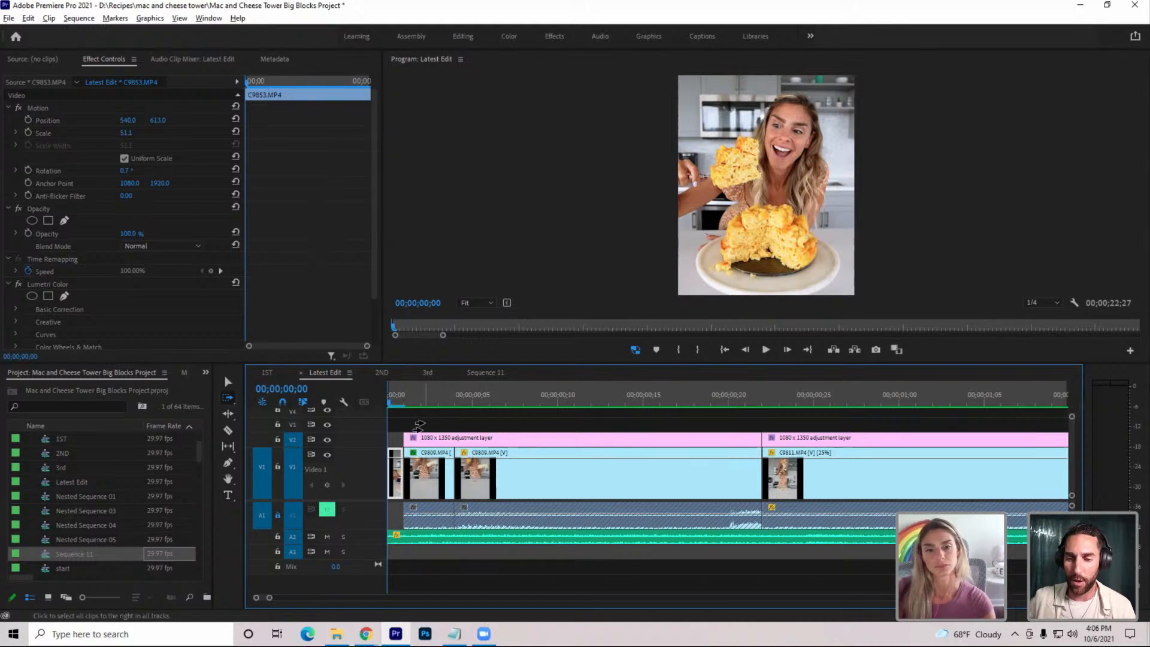
In the 3rd sequence, ripple-trim the start of clip C9824 up to 00;00;24;00
{"action": "left_click", "coordinate": [430, 373]}
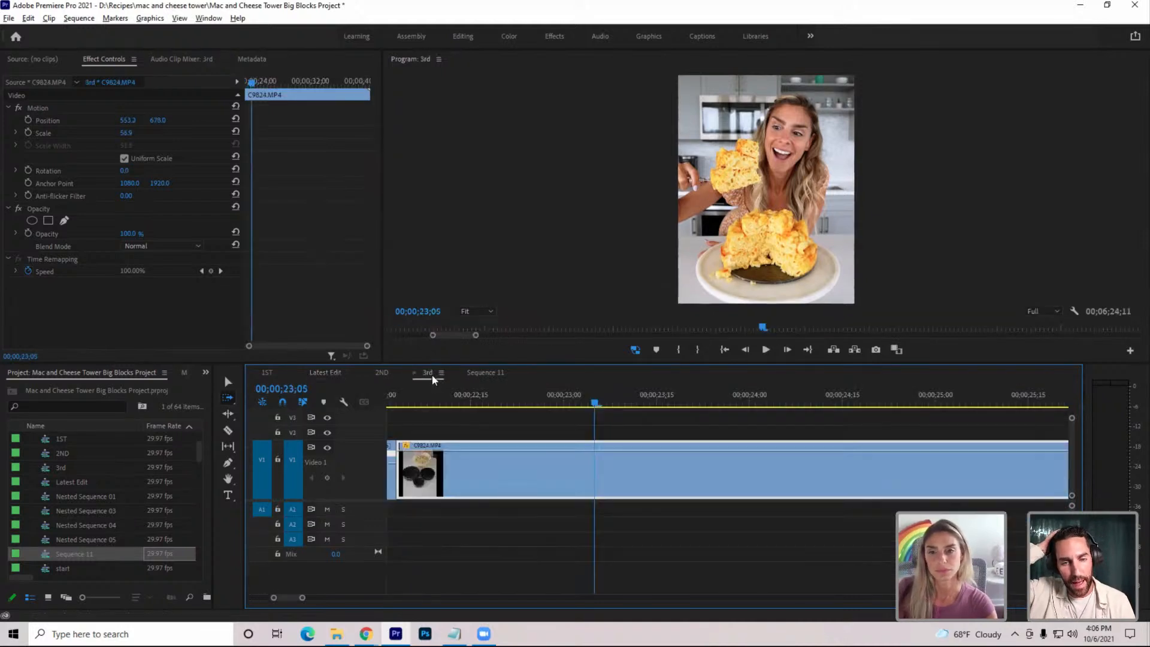
{"action": "key", "text": "v"}
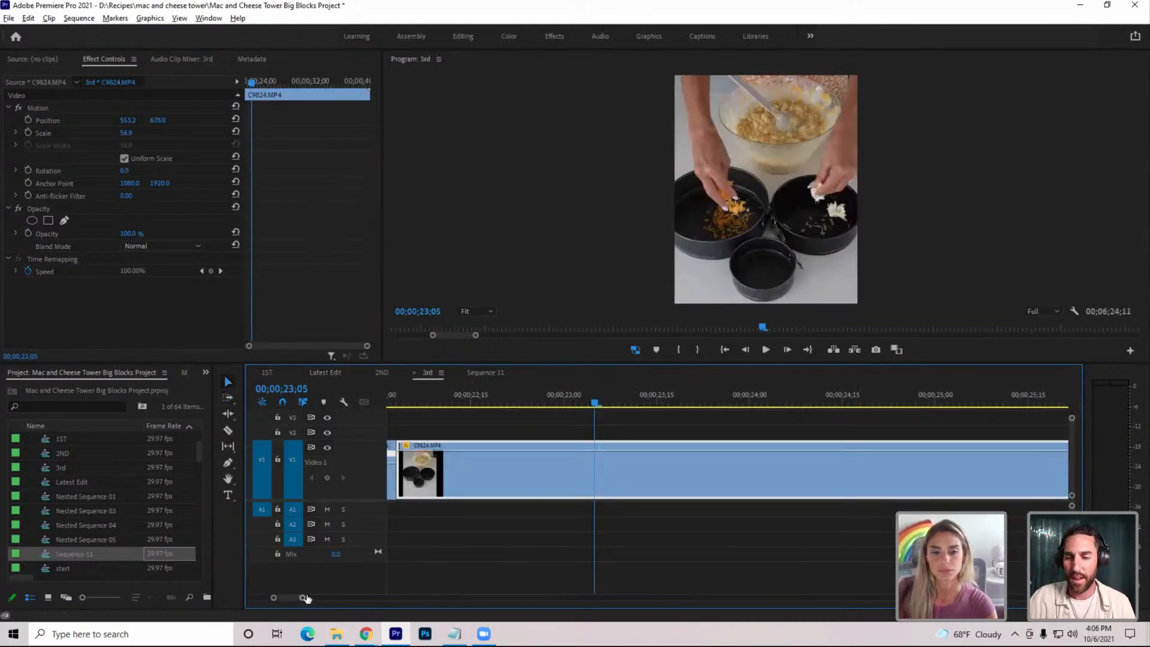
{"action": "left_click_drag", "start_coordinate": [306, 598], "coordinate": [433, 597]}
{"action": "left_click", "coordinate": [615, 405]}
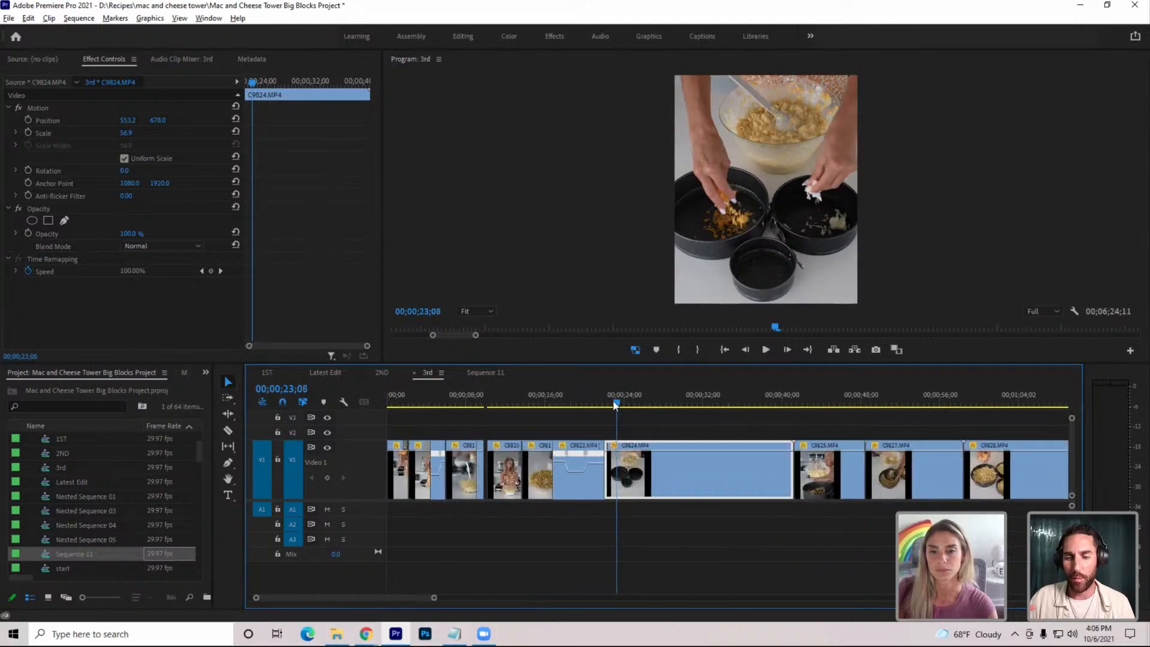
{"action": "mouse_move", "coordinate": [615, 405]}
{"action": "left_mouse_down"}
{"action": "mouse_move", "coordinate": [633, 405]}
{"action": "mouse_move", "coordinate": [621, 405]}
{"action": "left_mouse_up"}
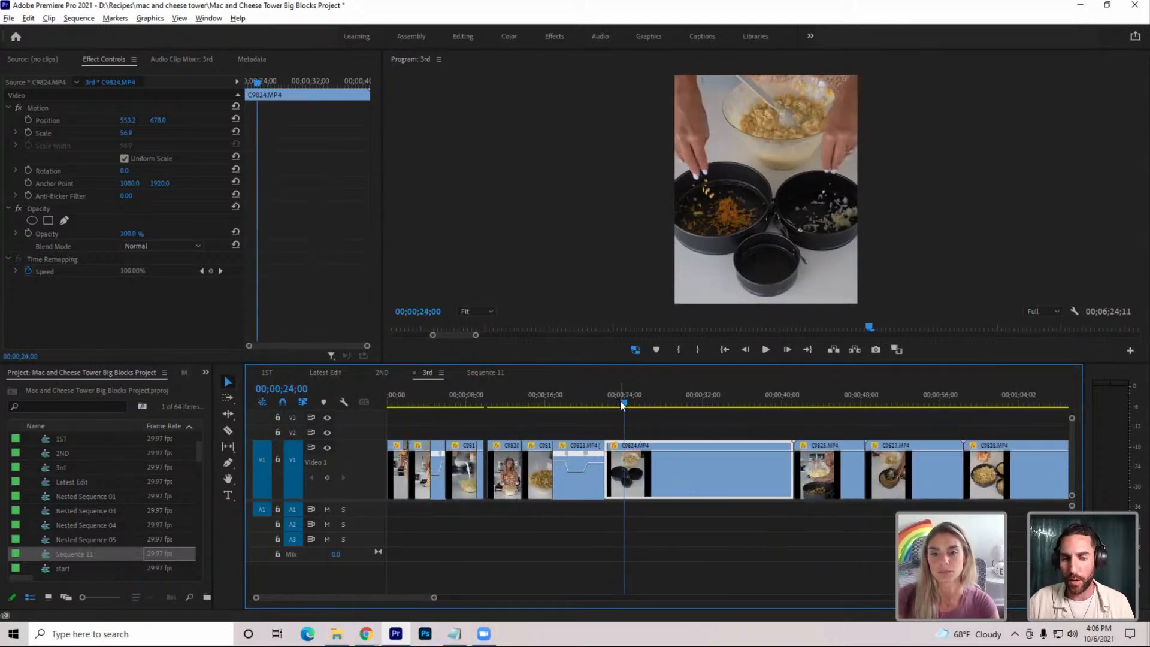
{"action": "key", "text": "q"}
Split clip C9824 shortly after the cheese is sprinkled and set the second part's vertical position to 275
{"action": "key", "text": "space"}
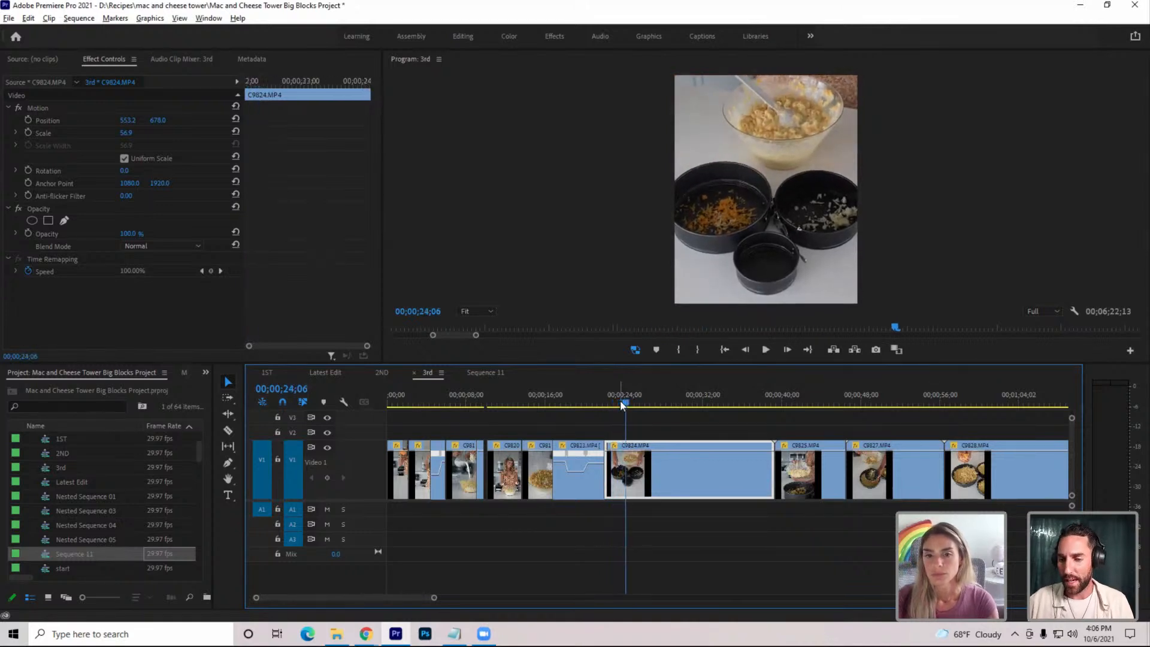
{"action": "key", "text": "ctrl+k"}
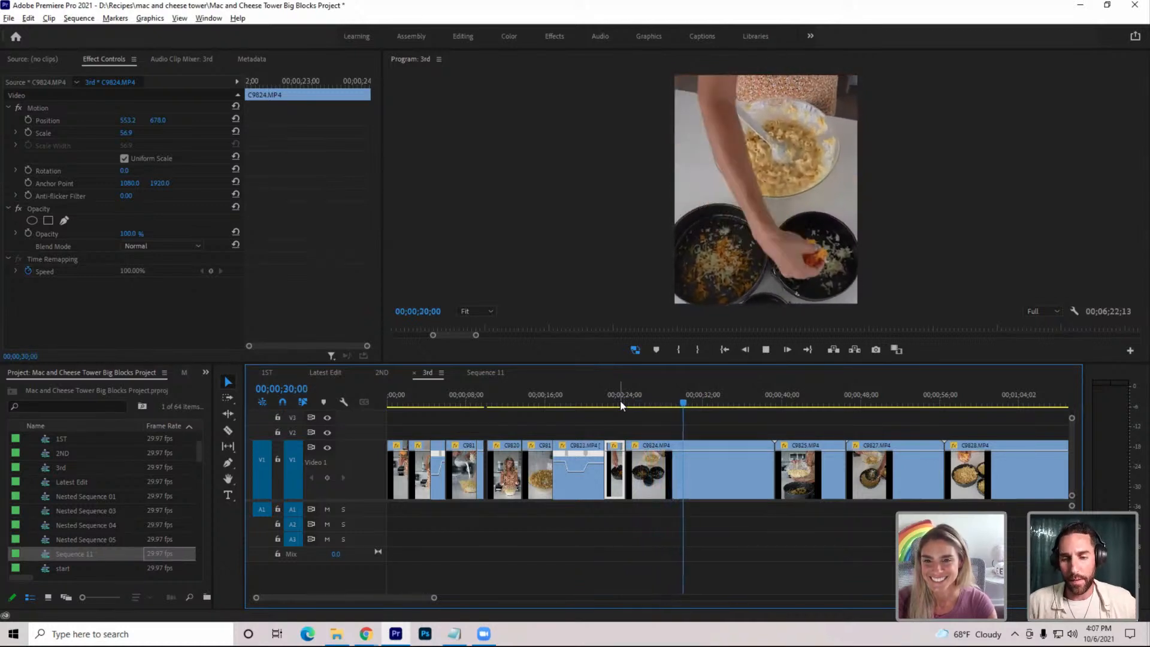
{"action": "key", "text": "space"}
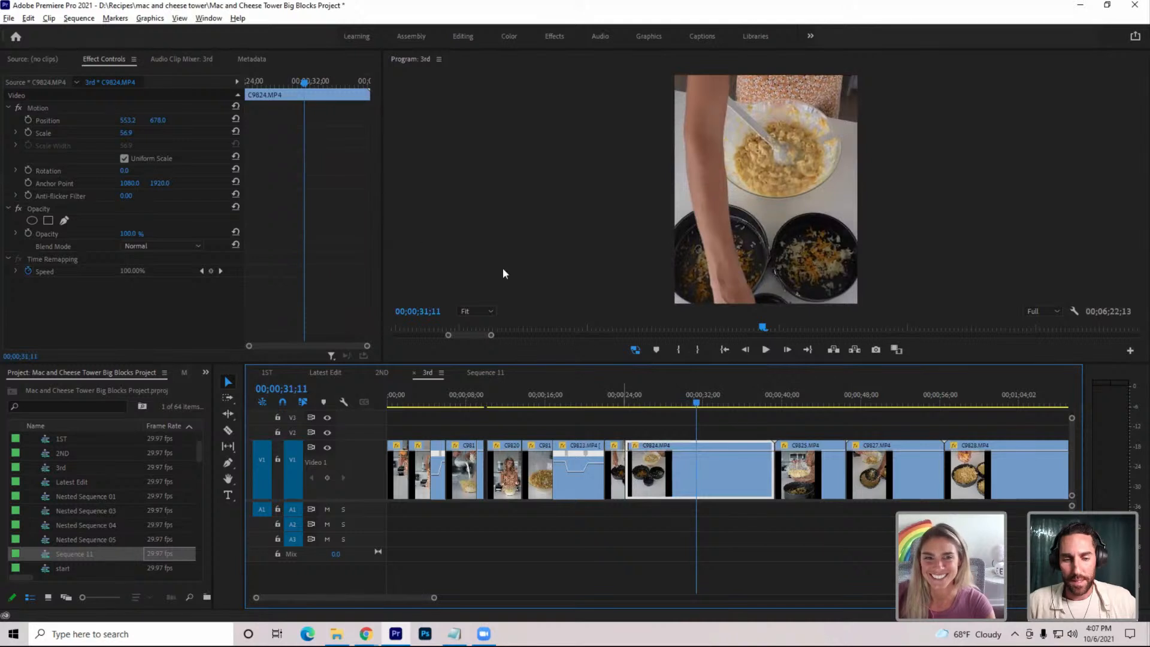
{"action": "left_click_drag", "start_coordinate": [158, 121], "coordinate": [1, 121]}
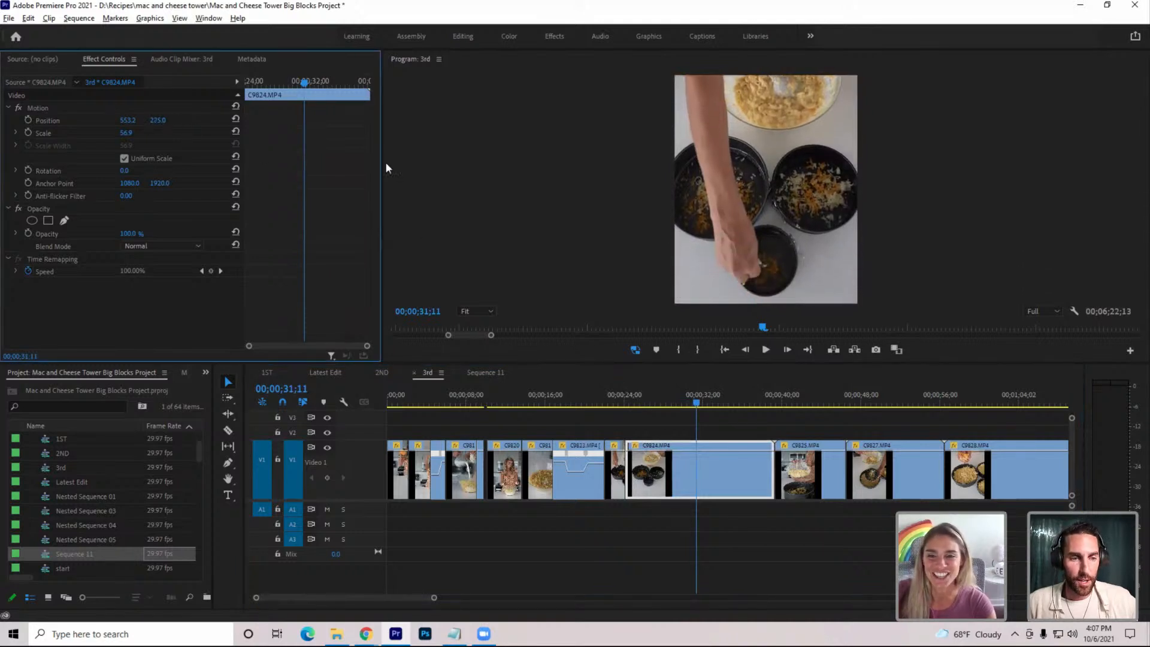
Ripple-trim the start and end of the second C9824 part down to a short cheese-sprinkling moment
{"action": "left_click", "coordinate": [703, 402]}
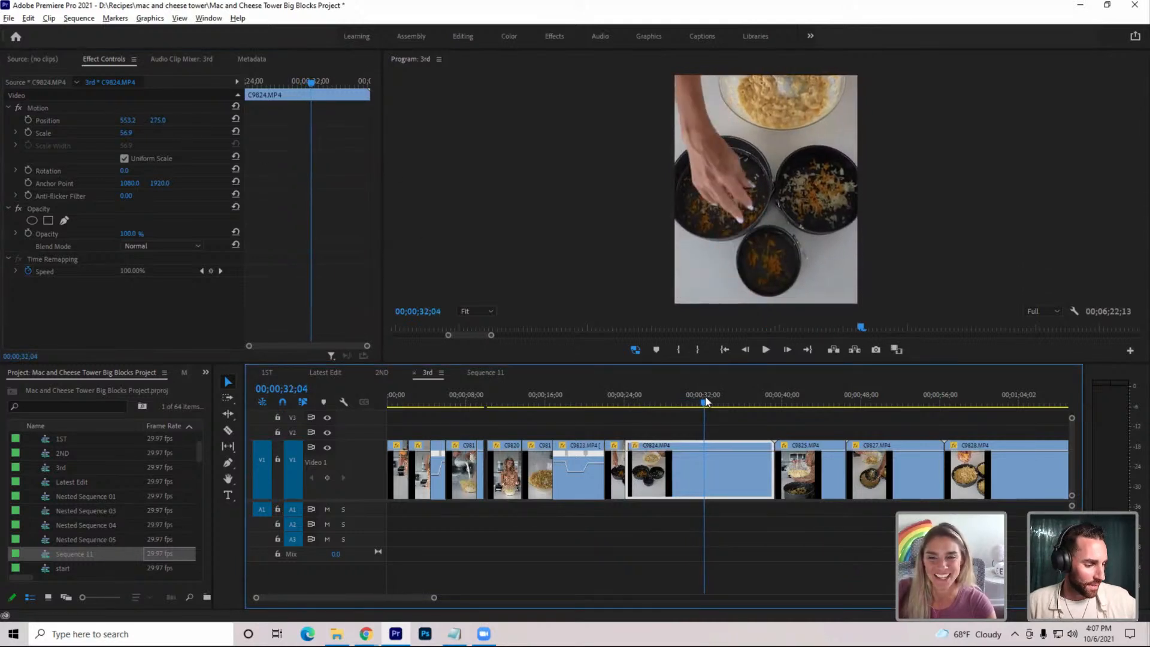
{"action": "left_click_drag", "start_coordinate": [705, 398], "coordinate": [650, 408]}
{"action": "key", "text": "q"}
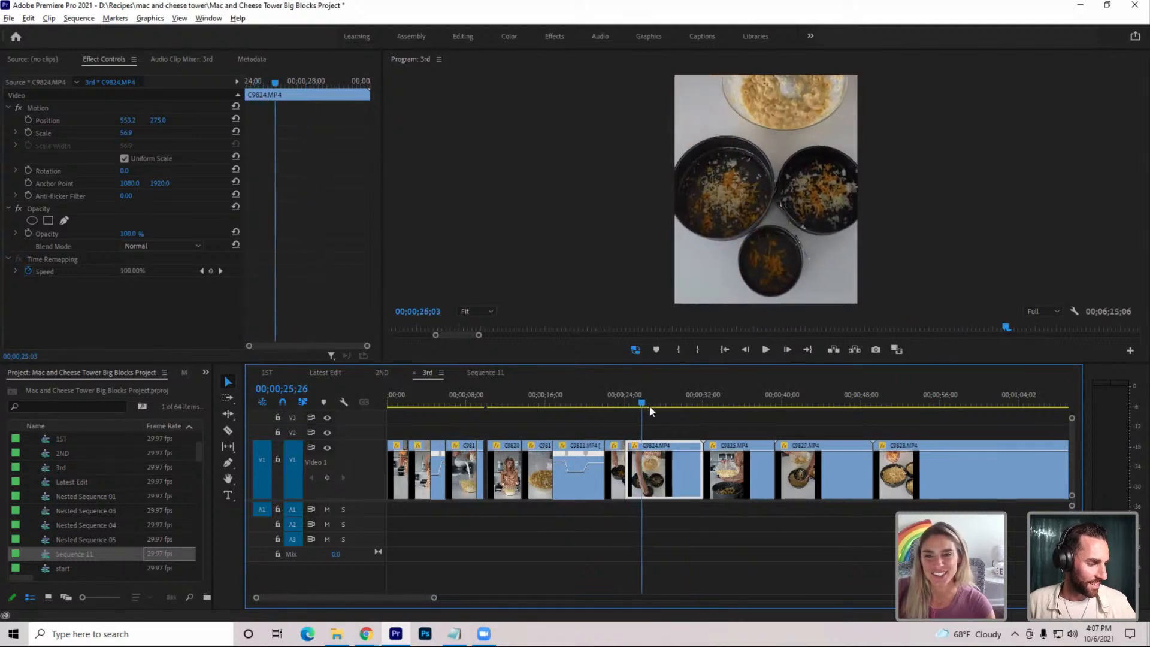
{"action": "key", "text": "w"}
Reframe clip C9825 at a scale of about 55.6 and position of about 517, 338.6 to show bowl and pan
{"action": "left_click", "coordinate": [667, 403]}
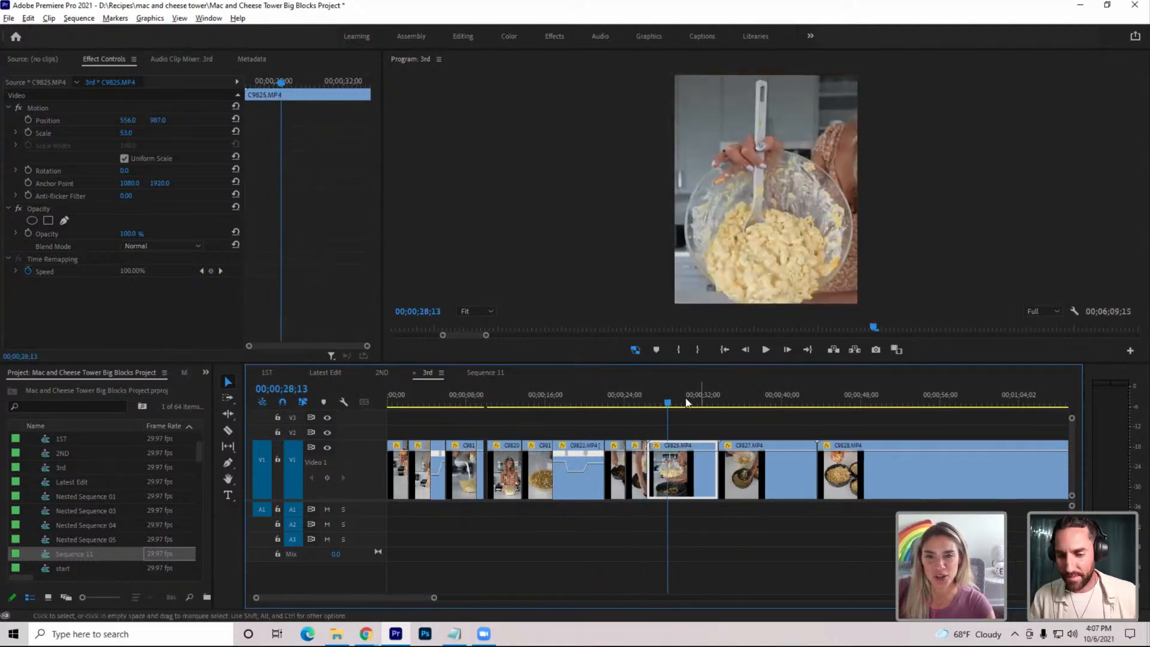
{"action": "left_click", "coordinate": [38, 109]}
{"action": "left_click_drag", "start_coordinate": [811, 304], "coordinate": [781, 218]}
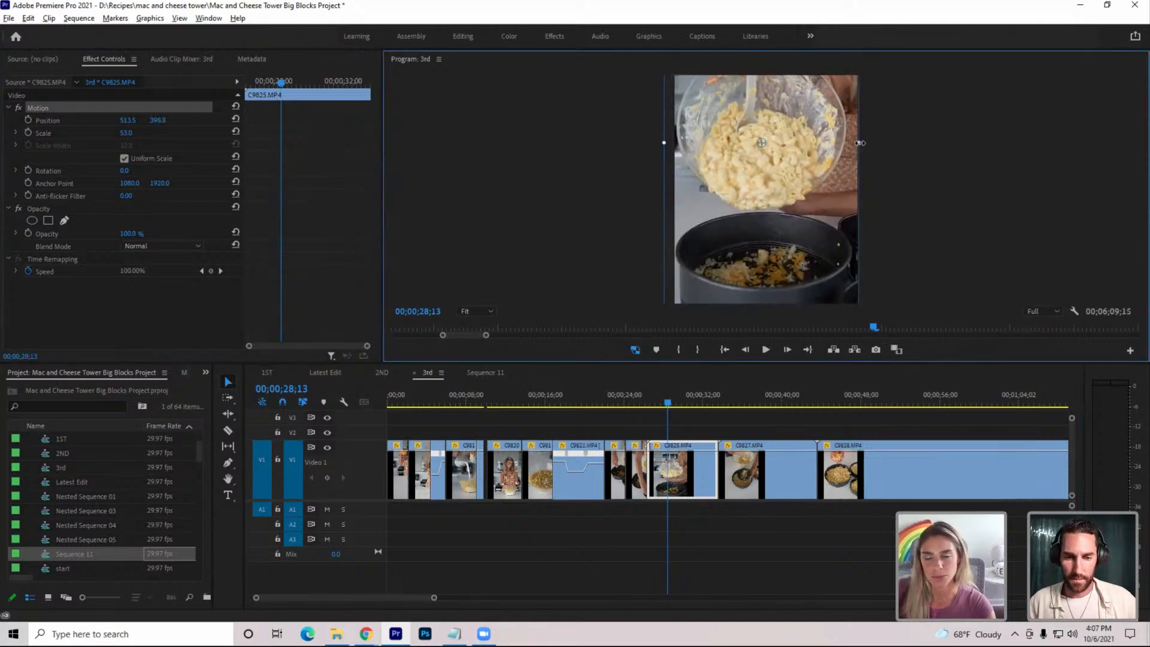
{"action": "left_click_drag", "start_coordinate": [856, 142], "coordinate": [863, 143]}
{"action": "left_click_drag", "start_coordinate": [826, 176], "coordinate": [828, 166]}
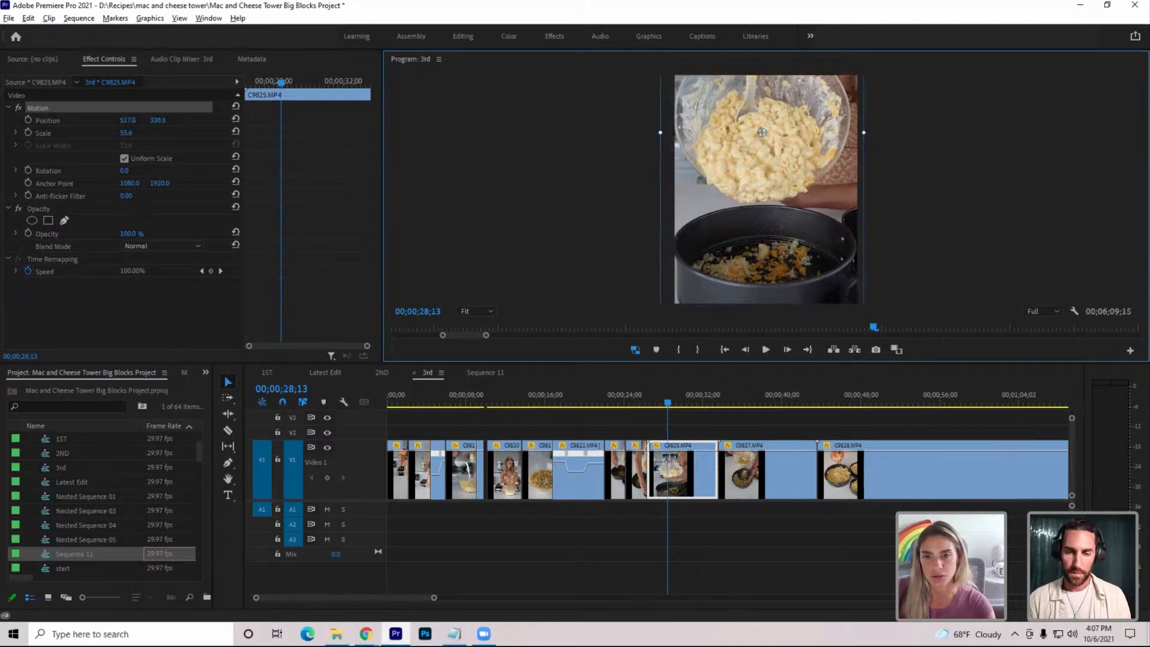
Ripple-trim the start of clip C9825 at 00;00;28;13, slow it to 25% speed and scrub through the pour
{"action": "left_click", "coordinate": [687, 495]}
{"action": "key", "text": "q"}
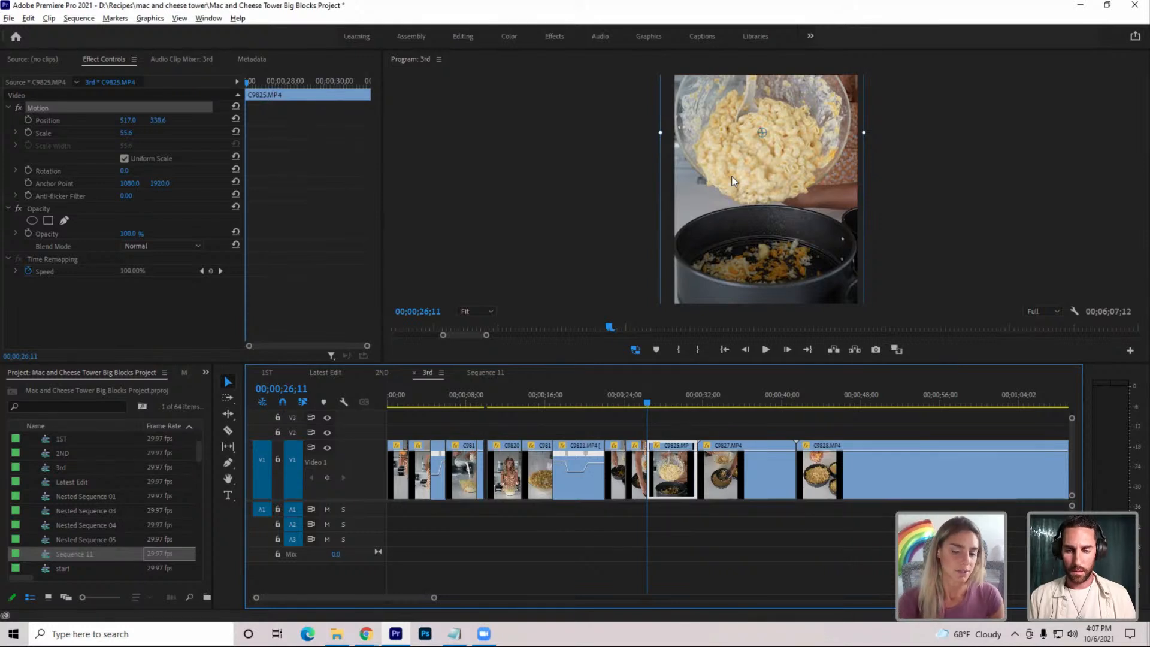
{"action": "key", "text": "ctrl+r"}
{"action": "type", "text": "25"}
{"action": "key", "text": "Return"}
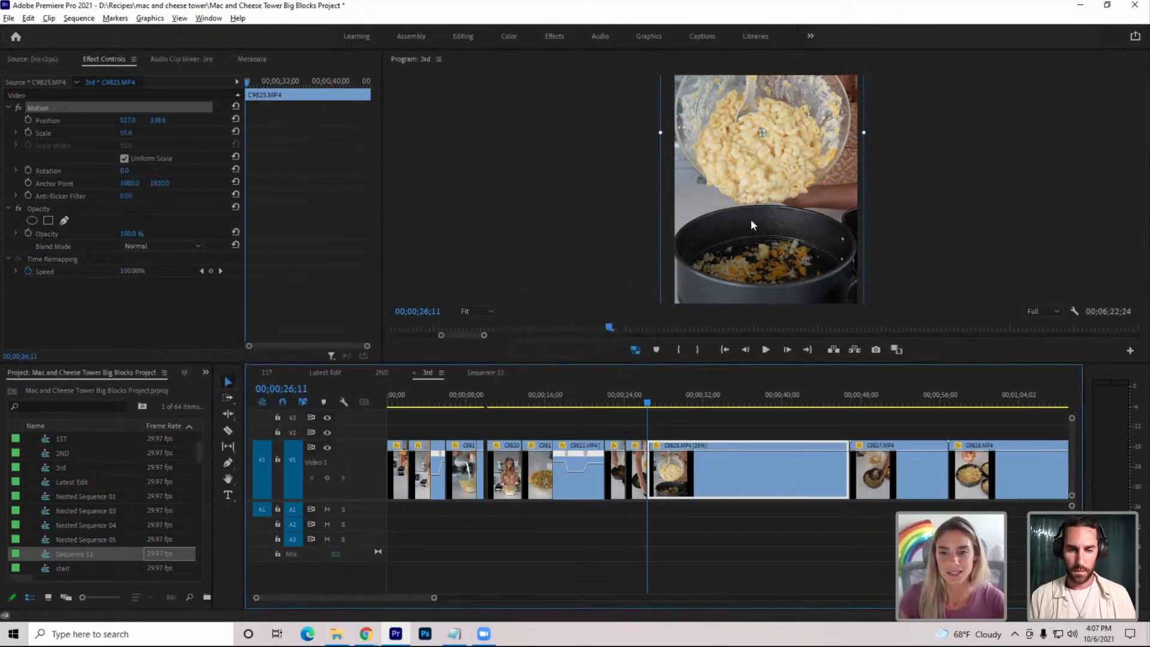
{"action": "left_click_drag", "start_coordinate": [657, 407], "coordinate": [710, 418]}
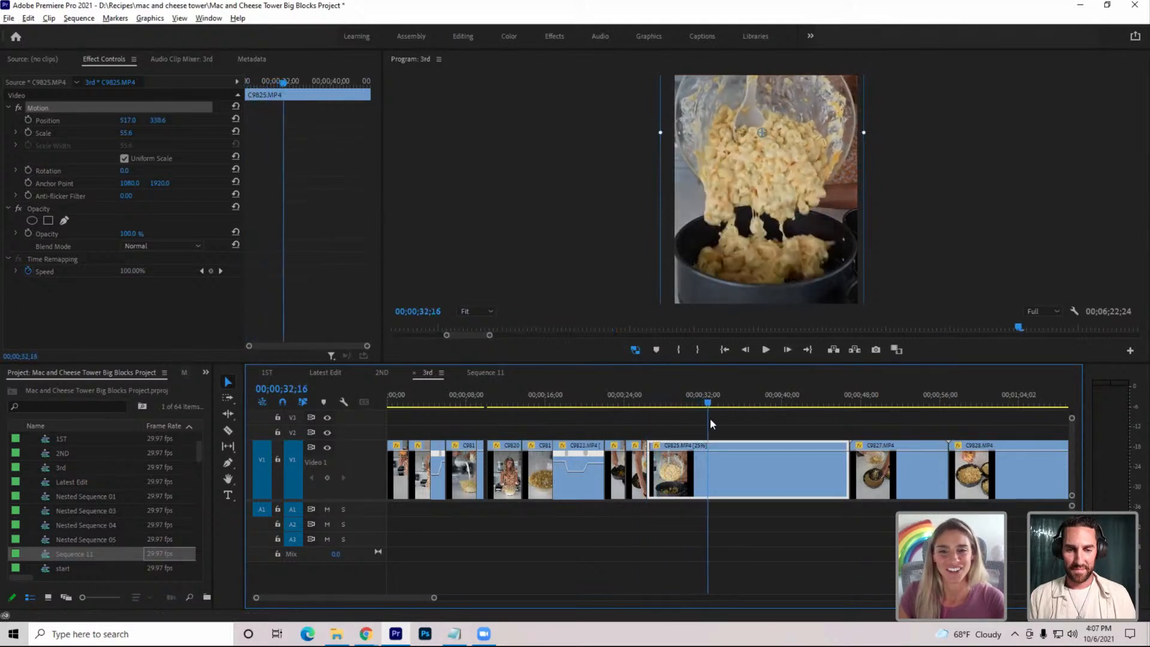
Open the Latest Edit sequence and play its opening from the pasta pour through the egg crack
{"action": "left_click", "coordinate": [319, 372]}
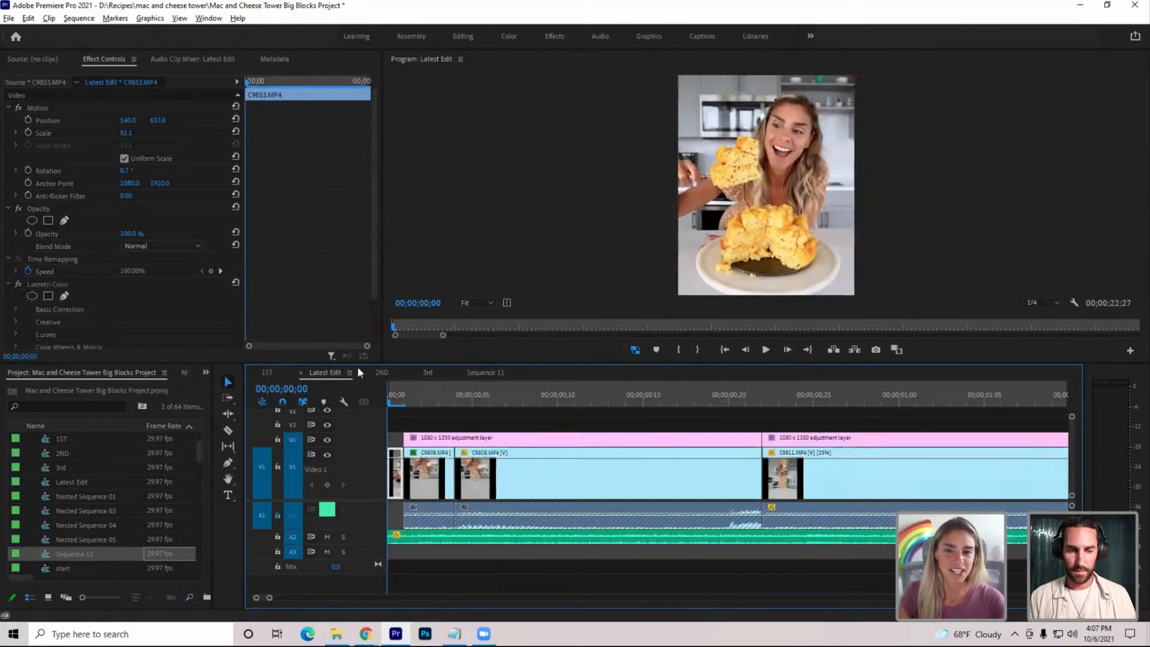
{"action": "left_click_drag", "start_coordinate": [422, 403], "coordinate": [1085, 442]}
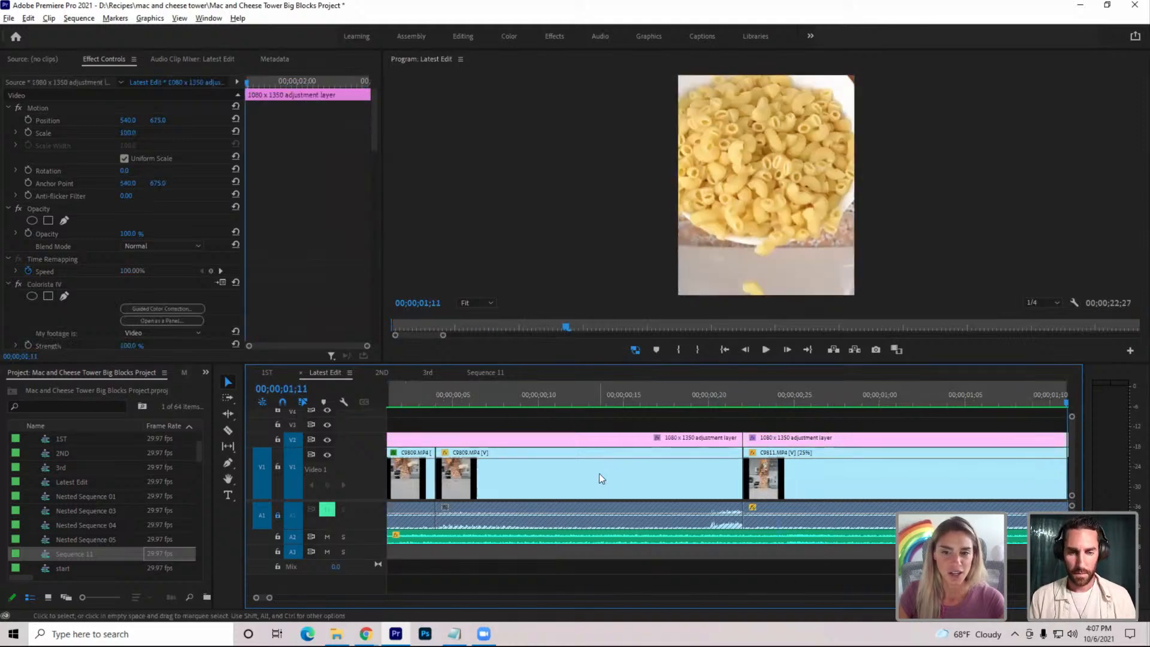
{"action": "left_click", "coordinate": [759, 351]}
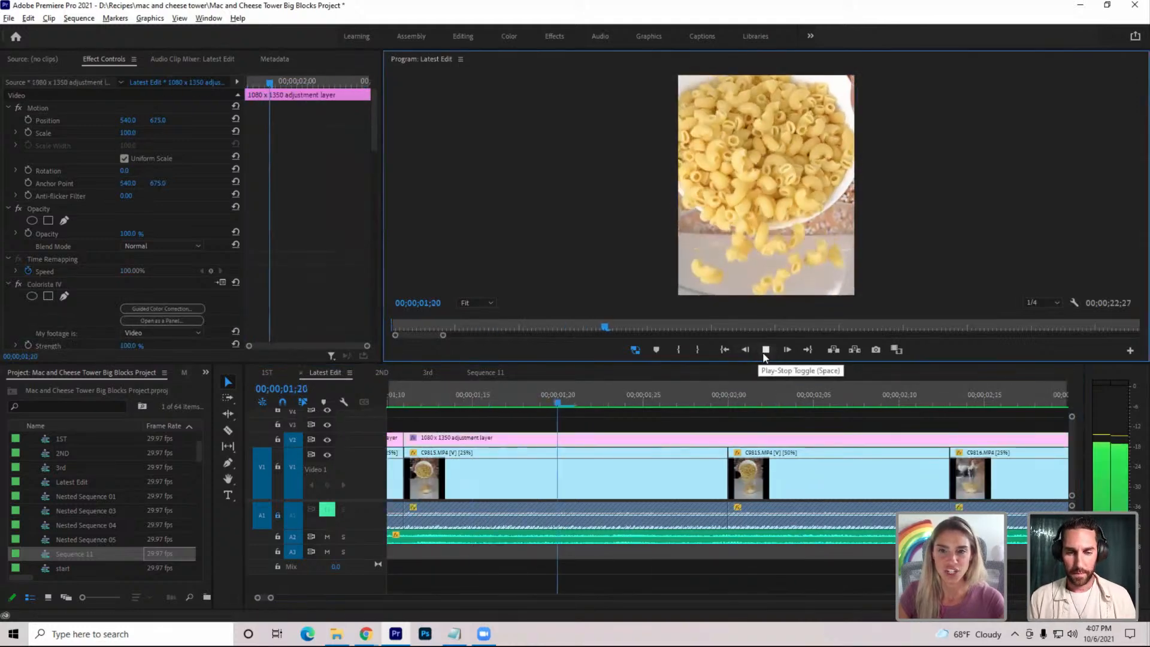
{"action": "left_click", "coordinate": [764, 352]}
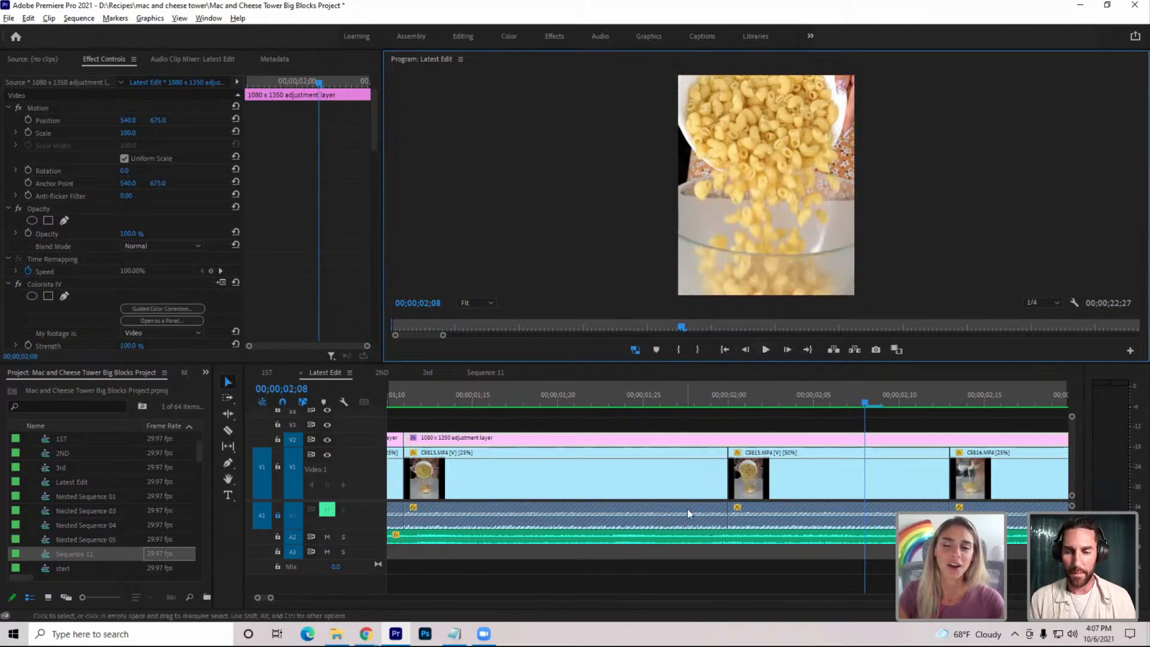
{"action": "left_click_drag", "start_coordinate": [839, 402], "coordinate": [419, 436]}
{"action": "left_click", "coordinate": [766, 349]}
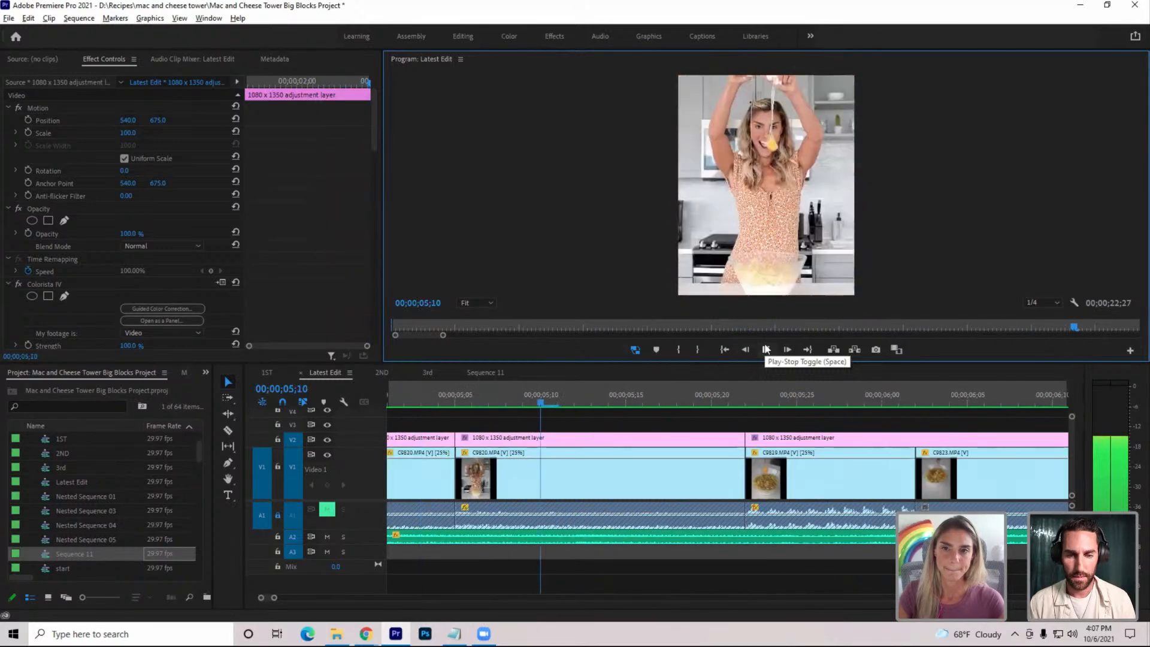
{"action": "left_click", "coordinate": [765, 349]}
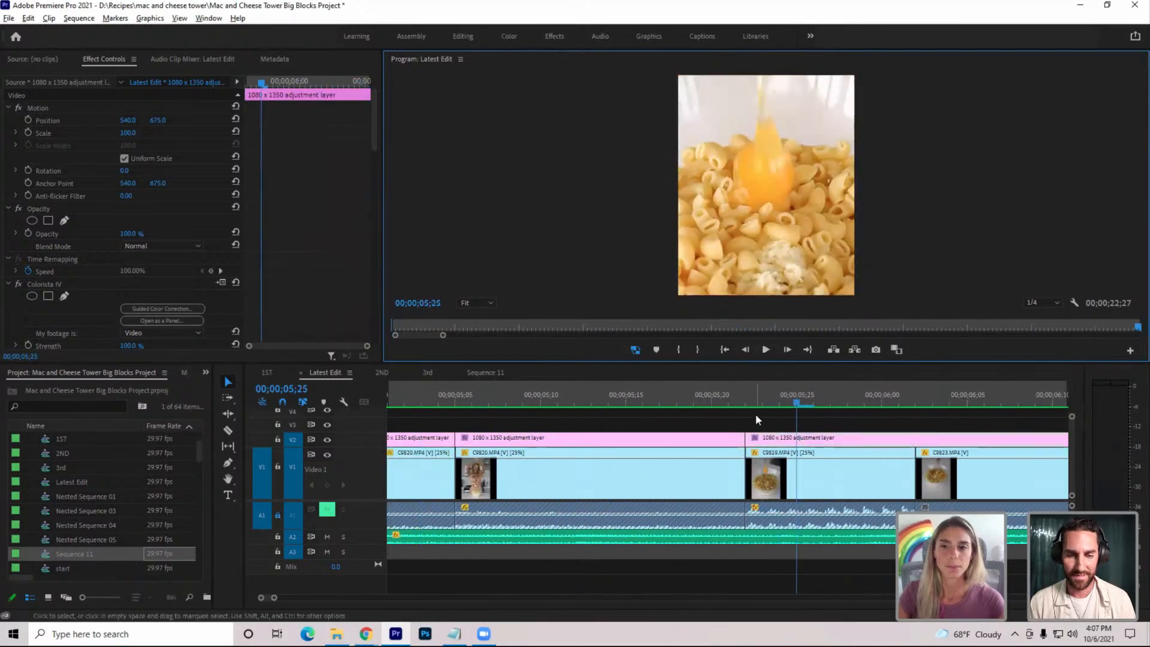
Step through the two C9820 egg-crack clips in Latest Edit to examine the cut between their framings
{"action": "left_click_drag", "start_coordinate": [753, 402], "coordinate": [561, 442]}
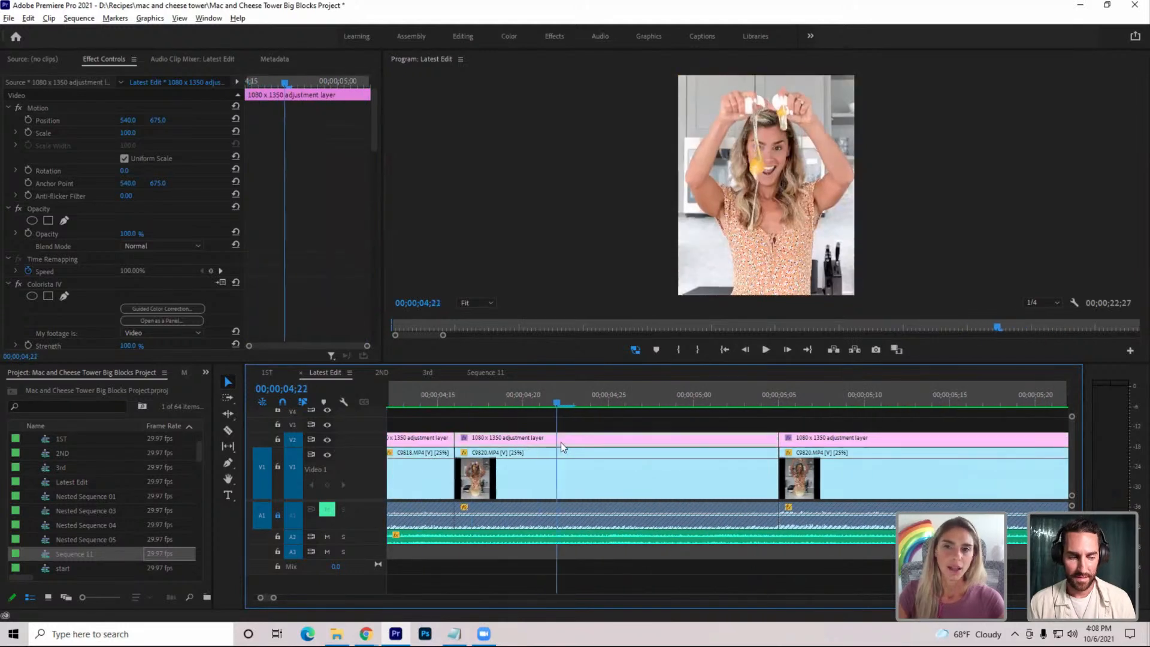
{"action": "key", "text": "shift+Right"}
{"action": "key", "text": "shift+Right"}
{"action": "key", "text": "shift+Right"}
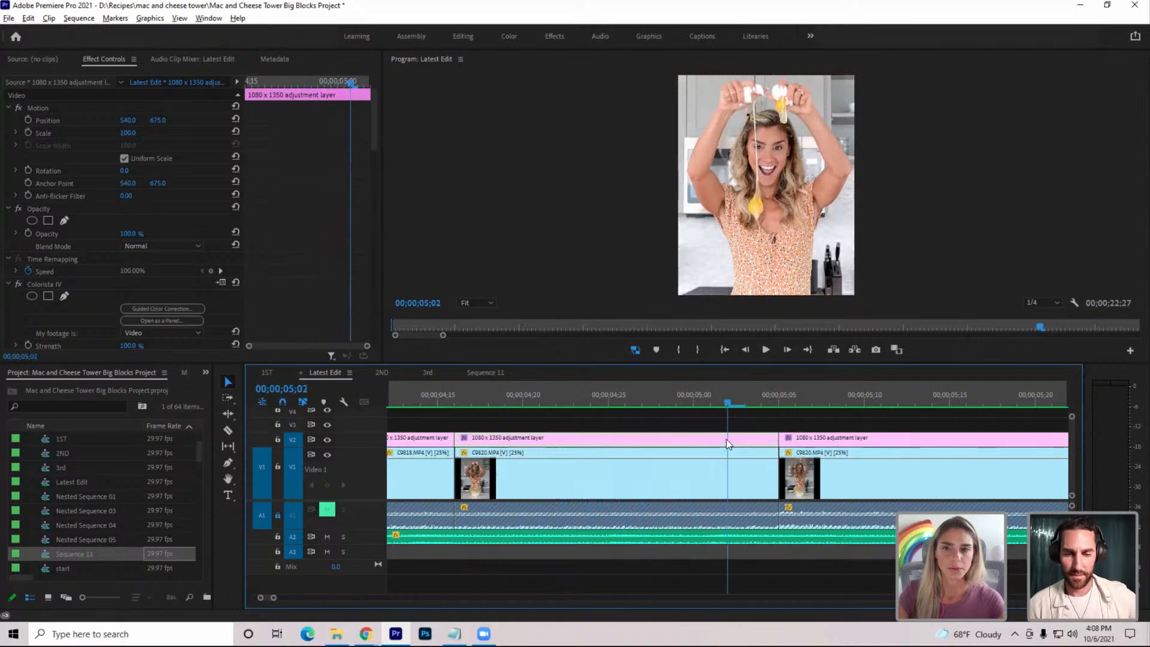
{"action": "key", "text": "shift+Right"}
{"action": "key", "text": "shift+Right"}
{"action": "key", "text": "shift+Right"}
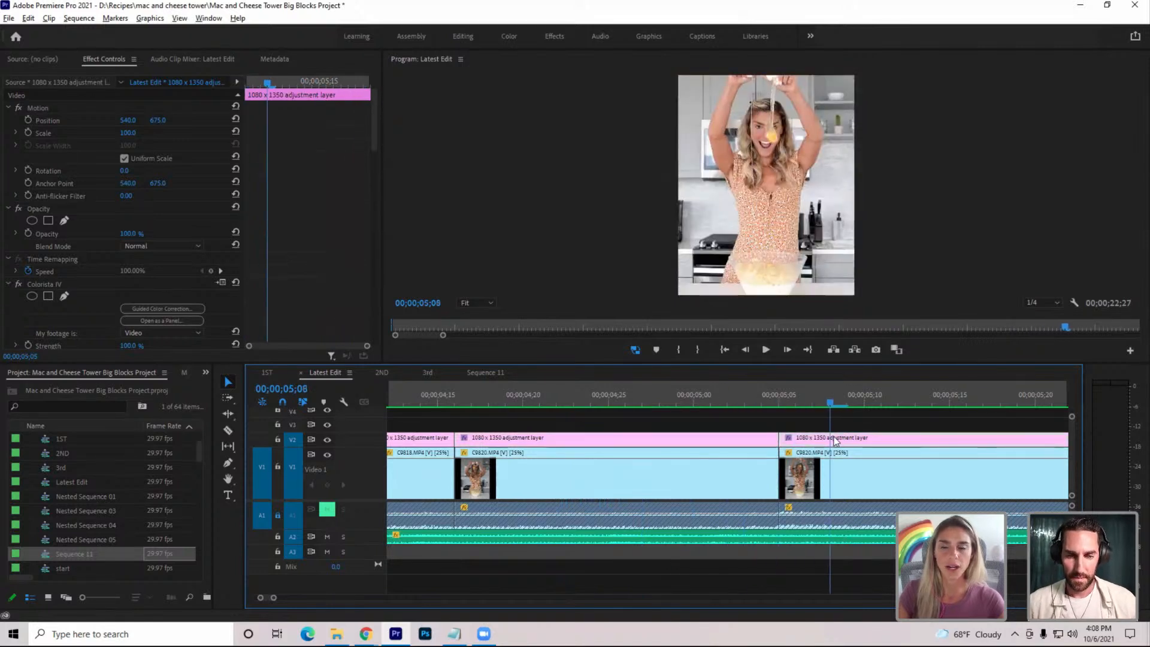
Examine the close-up of the egg landing in clip C9819 and the cut to mixing clip C9823
{"action": "left_click_drag", "start_coordinate": [1133, 457], "coordinate": [964, 464]}
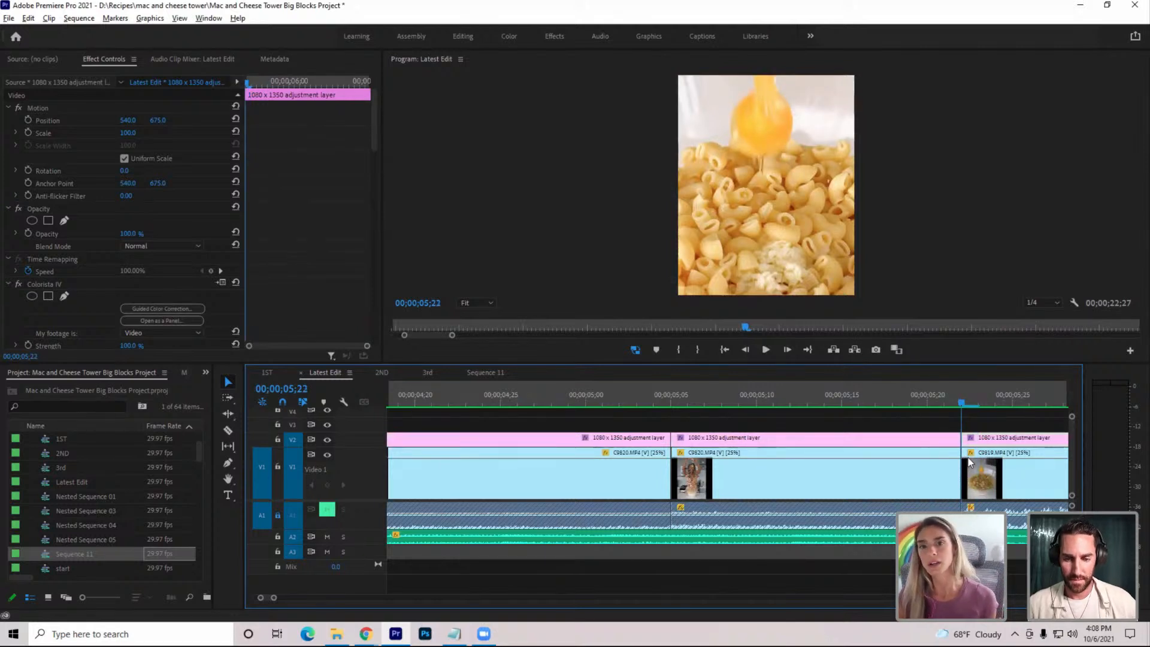
{"action": "left_click_drag", "start_coordinate": [965, 460], "coordinate": [1032, 464]}
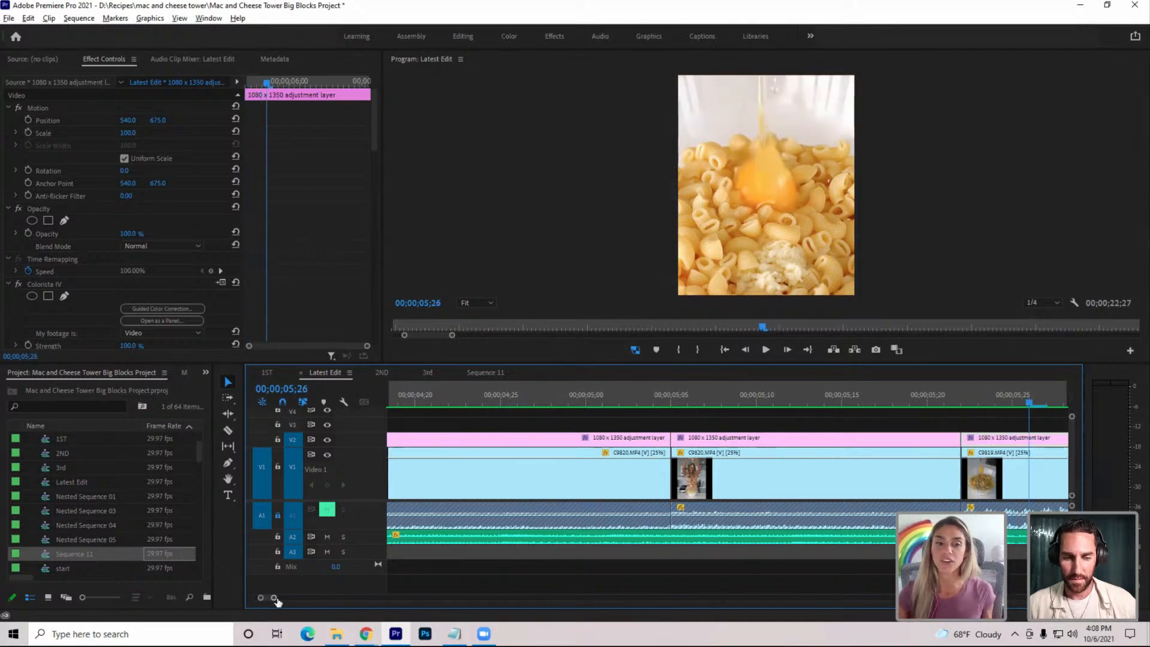
{"action": "key", "text": "minus"}
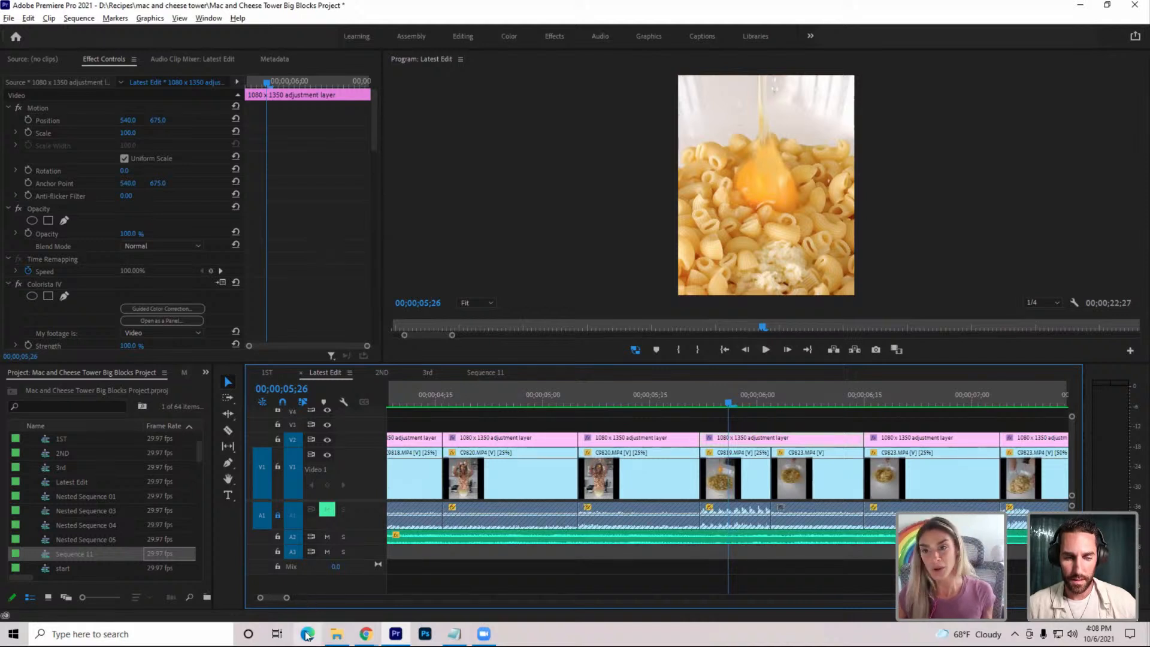
{"action": "left_click_drag", "start_coordinate": [730, 401], "coordinate": [772, 413]}
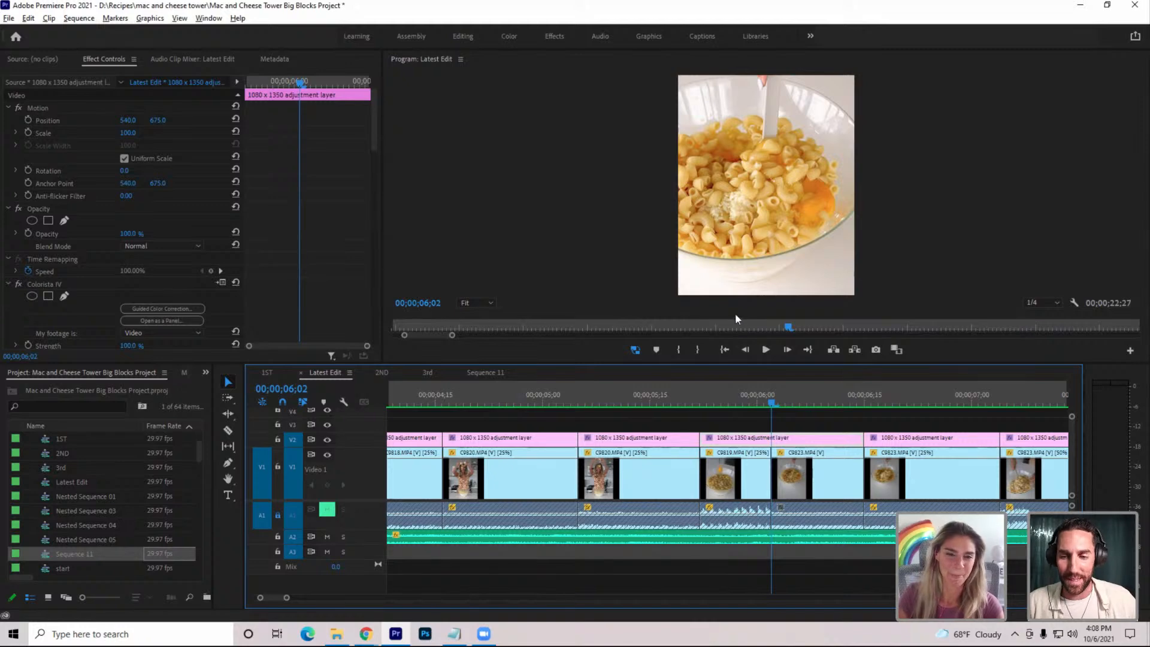
Scrub back to the egg crack, then play Latest Edit from the egg landing through mixing to the pan pour
{"action": "left_click_drag", "start_coordinate": [765, 405], "coordinate": [612, 398]}
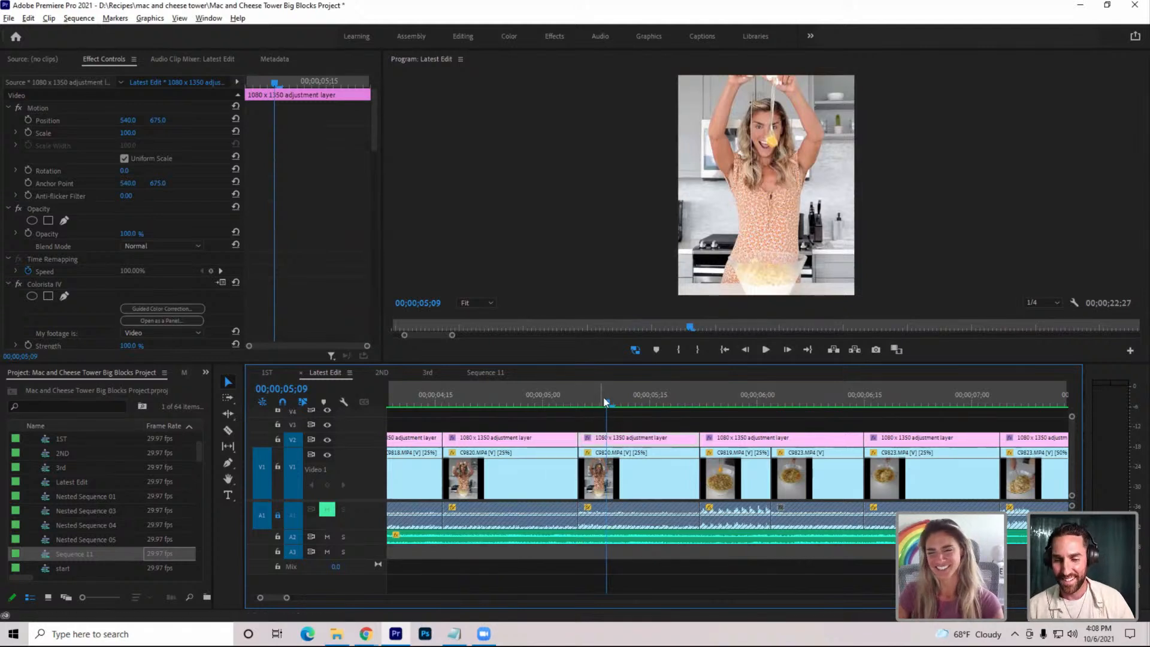
{"action": "left_click_drag", "start_coordinate": [604, 400], "coordinate": [755, 461]}
{"action": "left_click", "coordinate": [768, 351]}
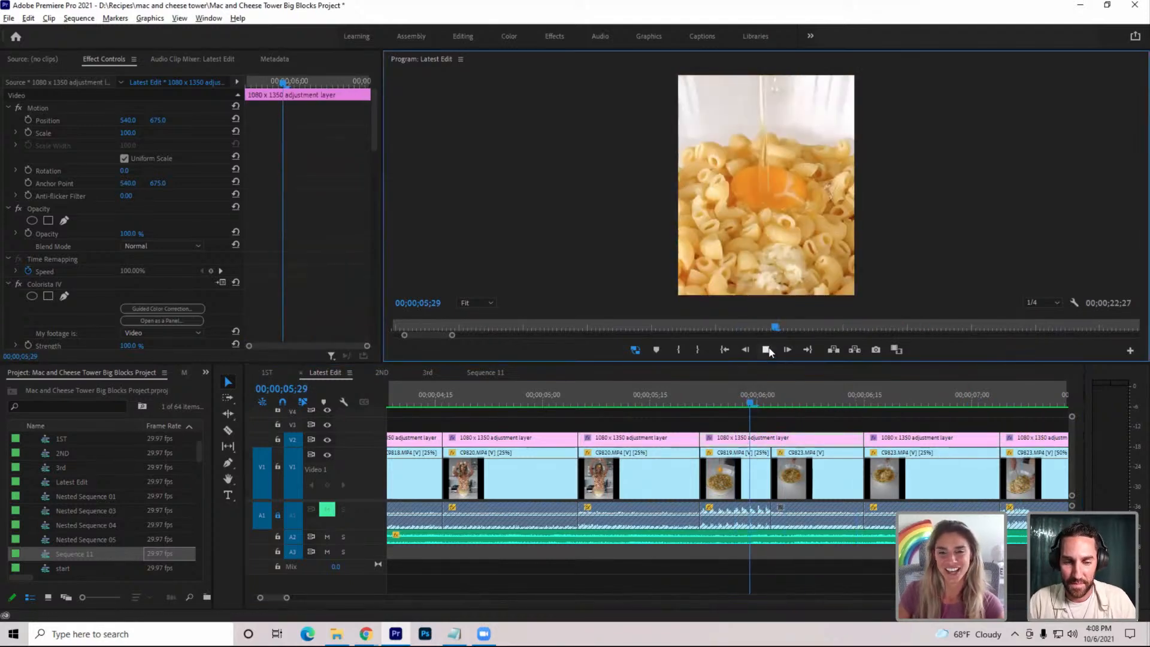
{"action": "left_click", "coordinate": [767, 350]}
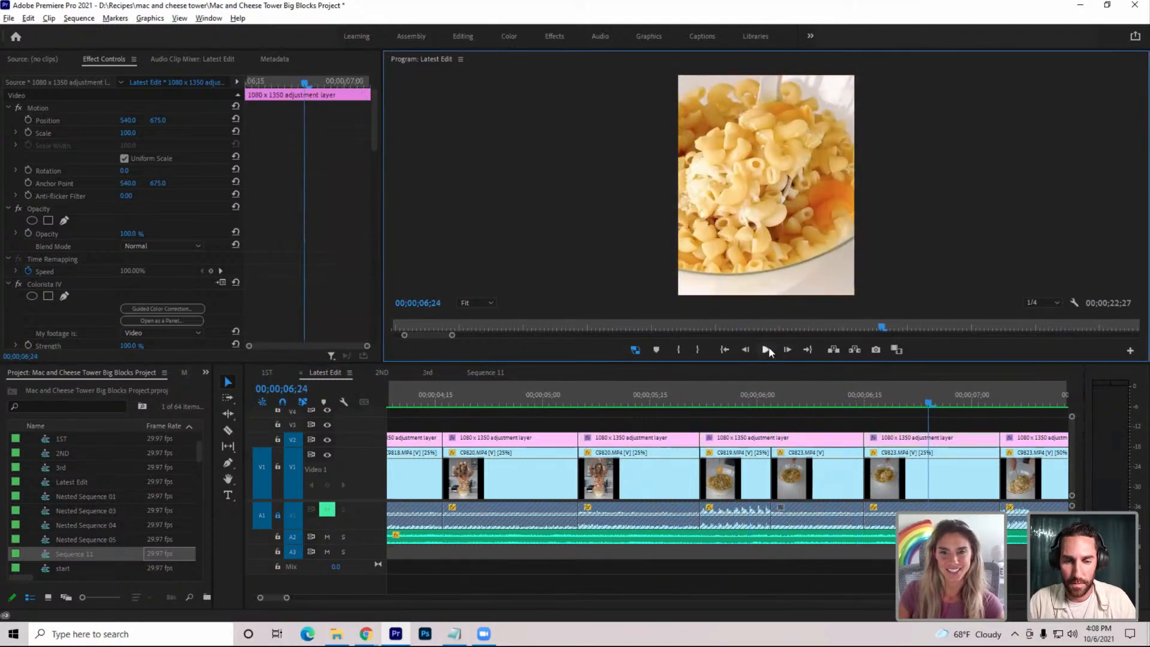
{"action": "left_click", "coordinate": [767, 351]}
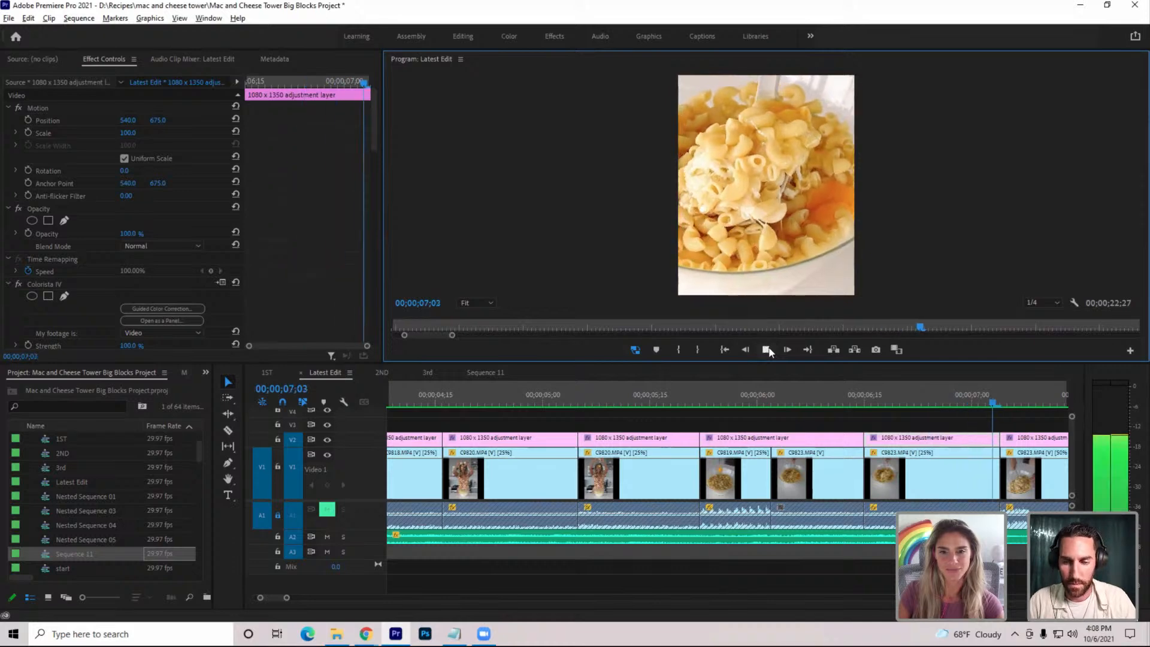
{"action": "left_click", "coordinate": [768, 350]}
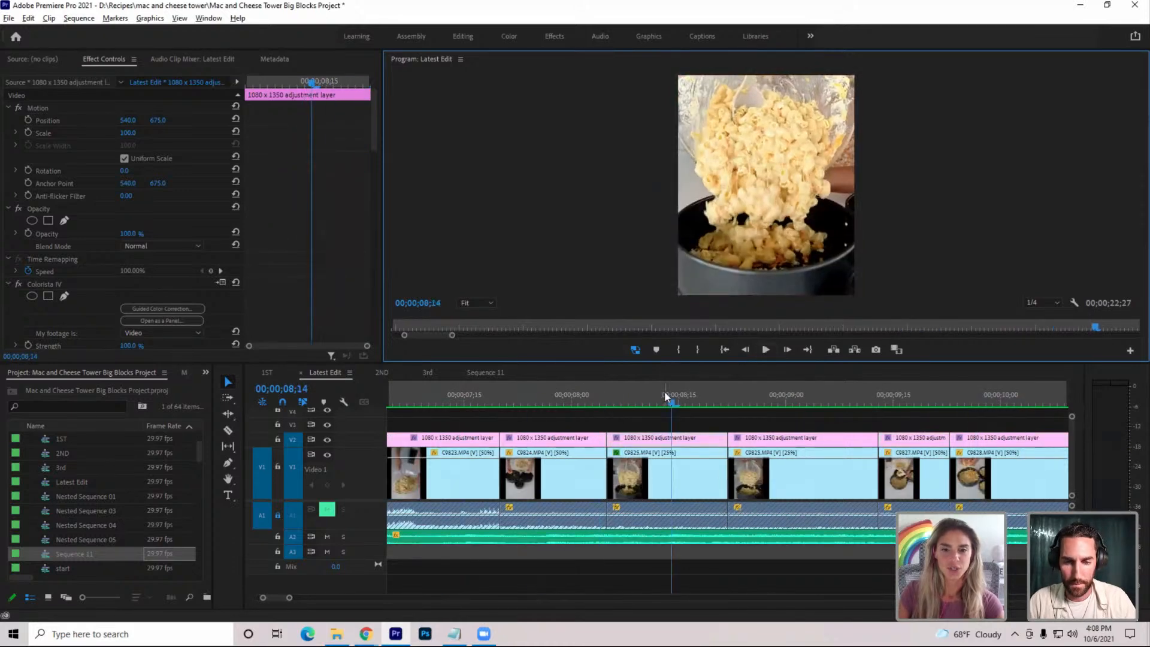
Review Latest Edit's cuts from the C9823 mixing clips through the C9824 cheese sprinkle to the C9825 pour
{"action": "left_click_drag", "start_coordinate": [664, 394], "coordinate": [267, 474]}
{"action": "left_click_drag", "start_coordinate": [267, 473], "coordinate": [453, 474]}
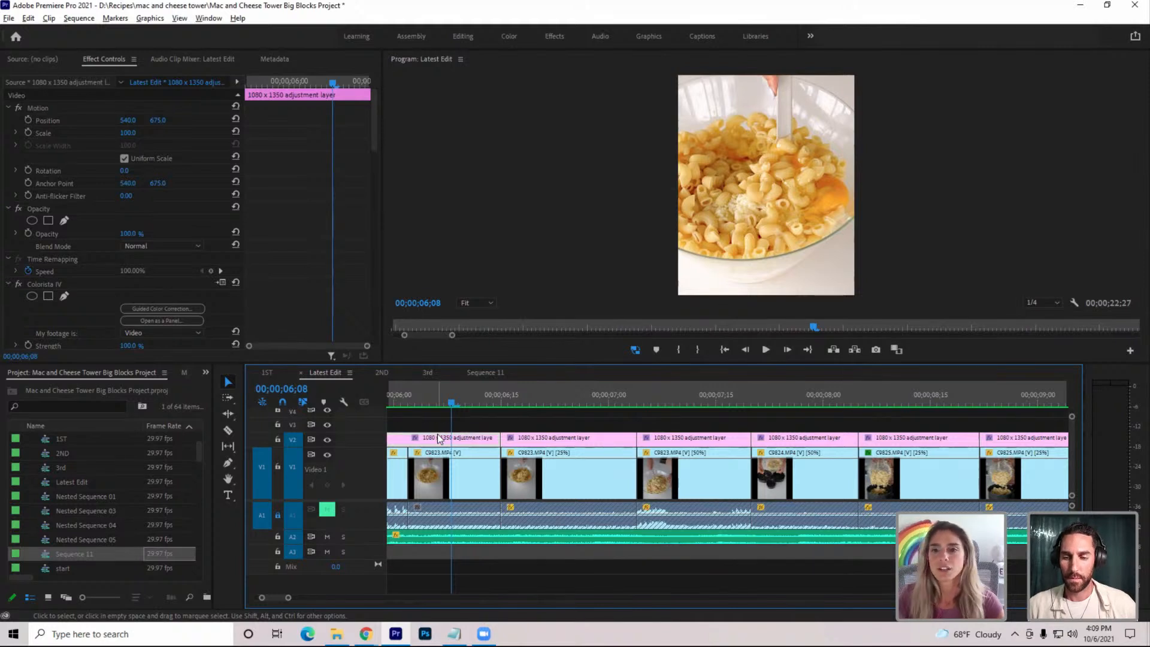
{"action": "left_click_drag", "start_coordinate": [513, 405], "coordinate": [765, 402]}
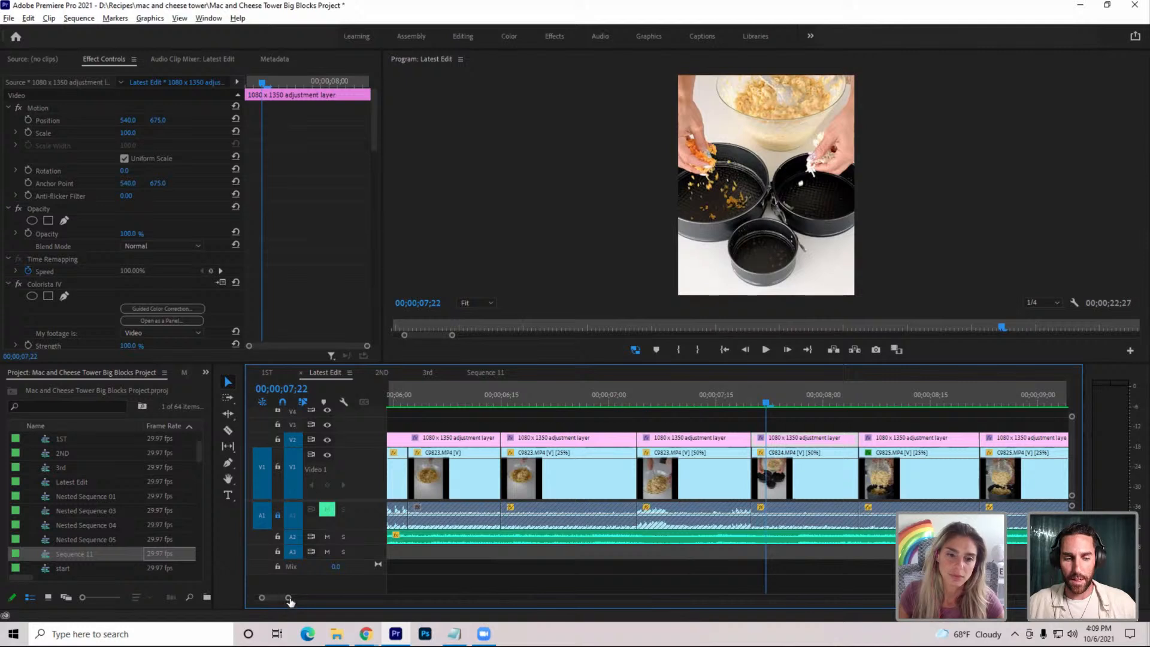
{"action": "left_click_drag", "start_coordinate": [288, 597], "coordinate": [307, 599]}
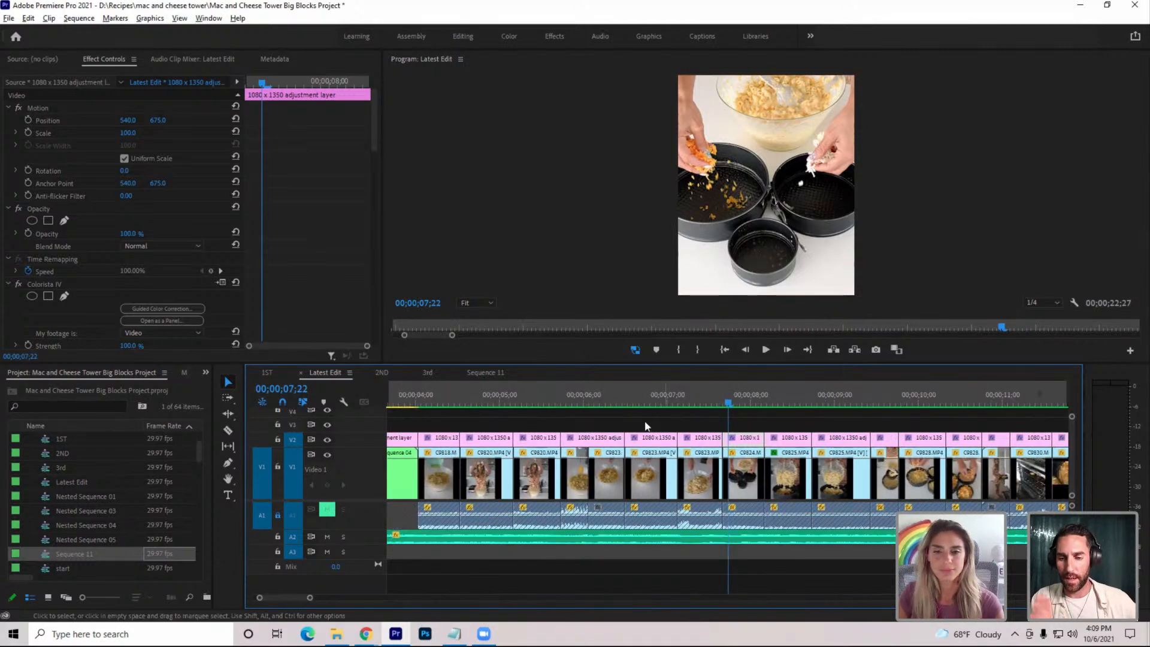
{"action": "left_click", "coordinate": [732, 402]}
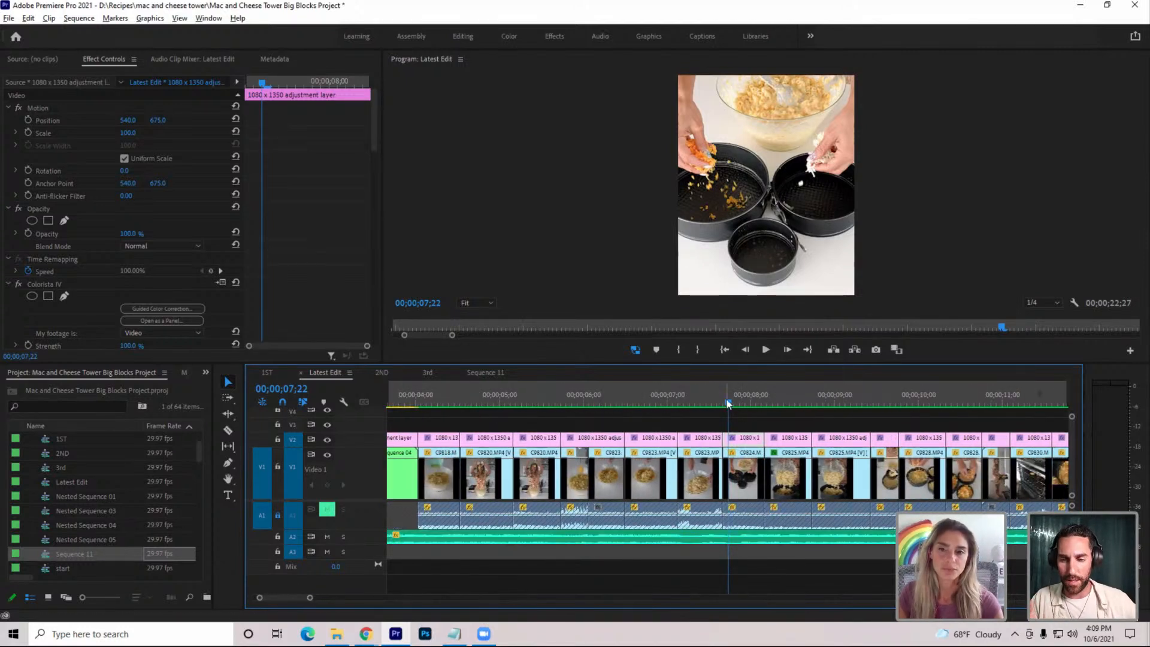
{"action": "left_click_drag", "start_coordinate": [733, 402], "coordinate": [749, 403]}
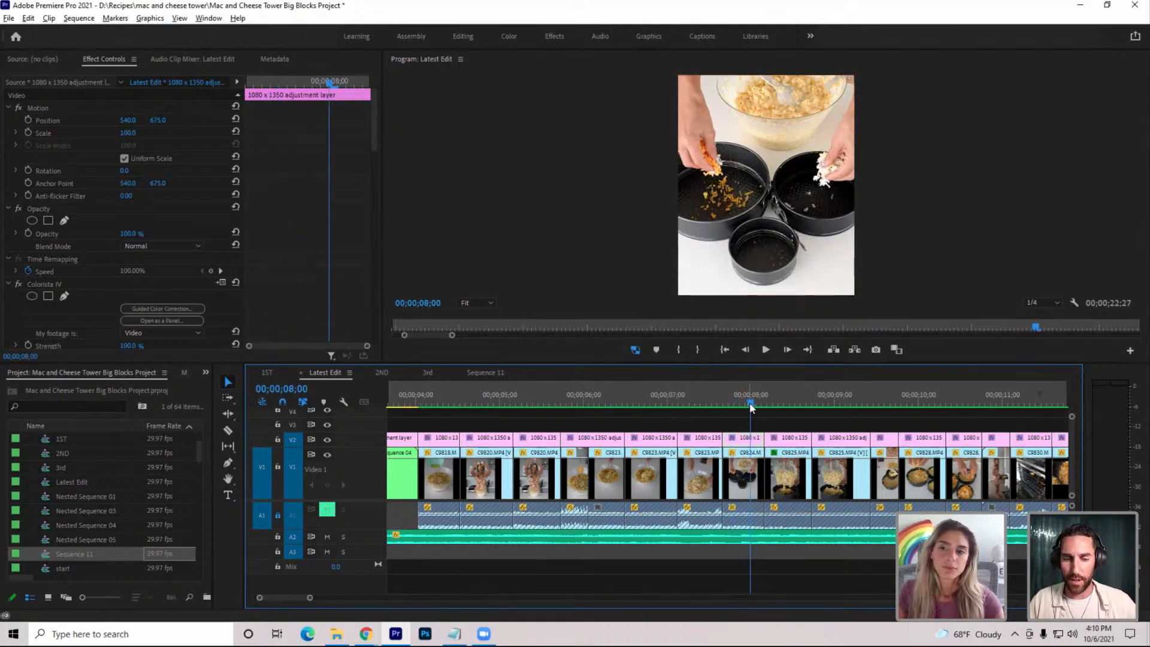
{"action": "left_click_drag", "start_coordinate": [755, 395], "coordinate": [774, 407]}
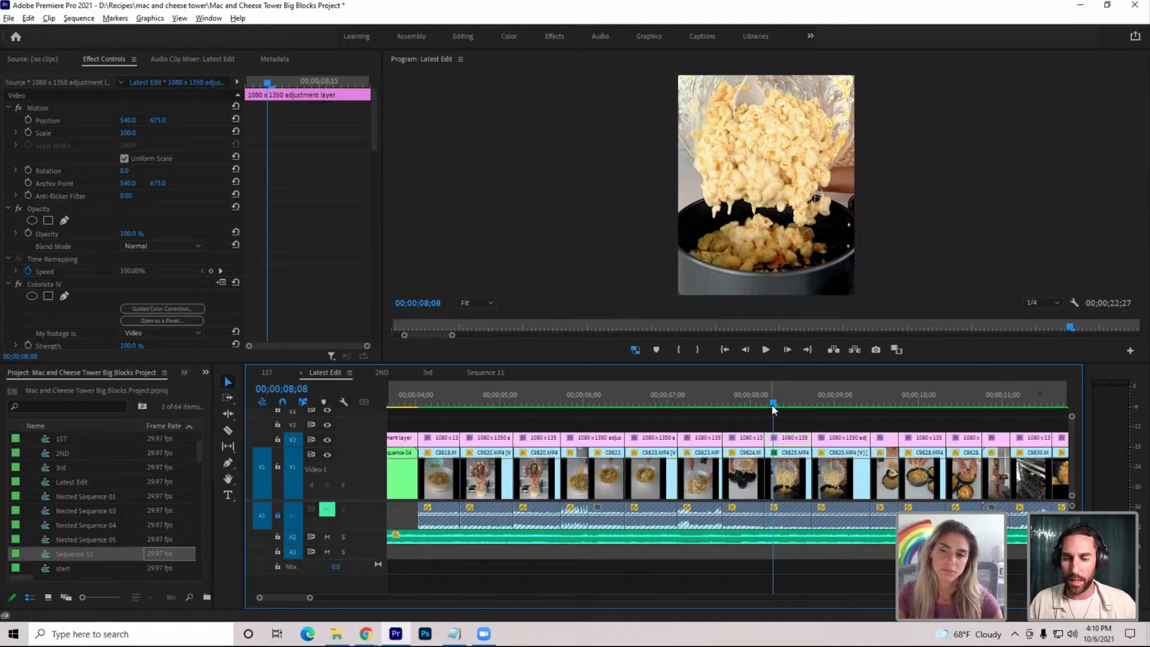
{"action": "left_click_drag", "start_coordinate": [771, 404], "coordinate": [772, 443]}
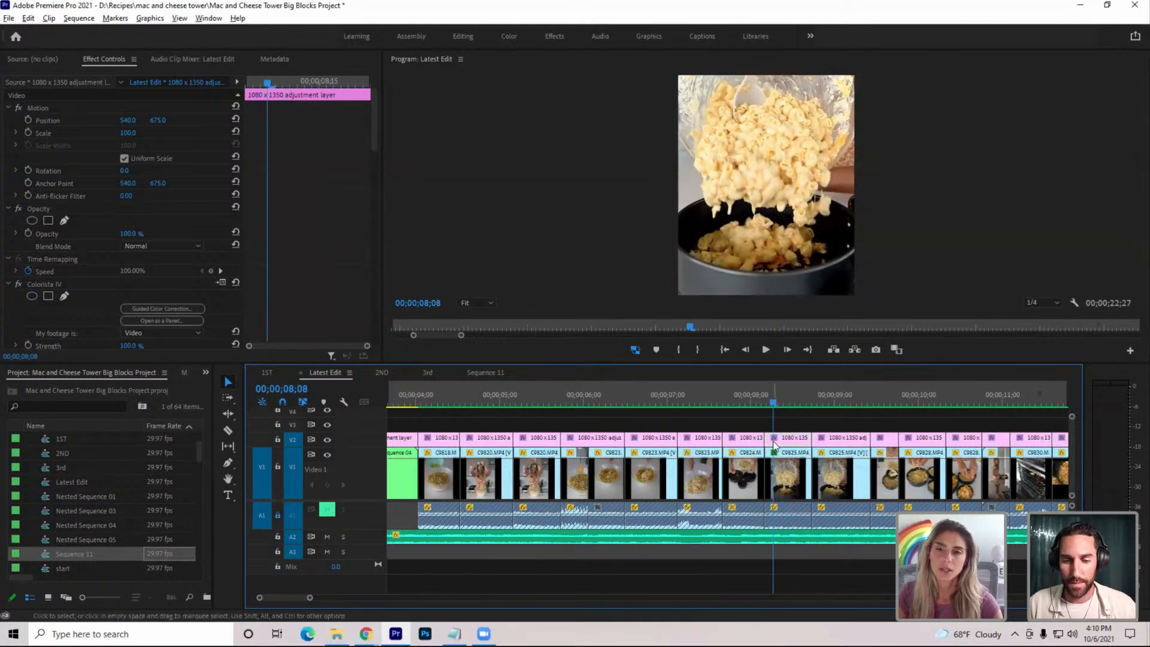
Return to the 3rd sequence and split the slowed clip C9825 at 00;00;33;10 during the pour
{"action": "left_click", "coordinate": [443, 373]}
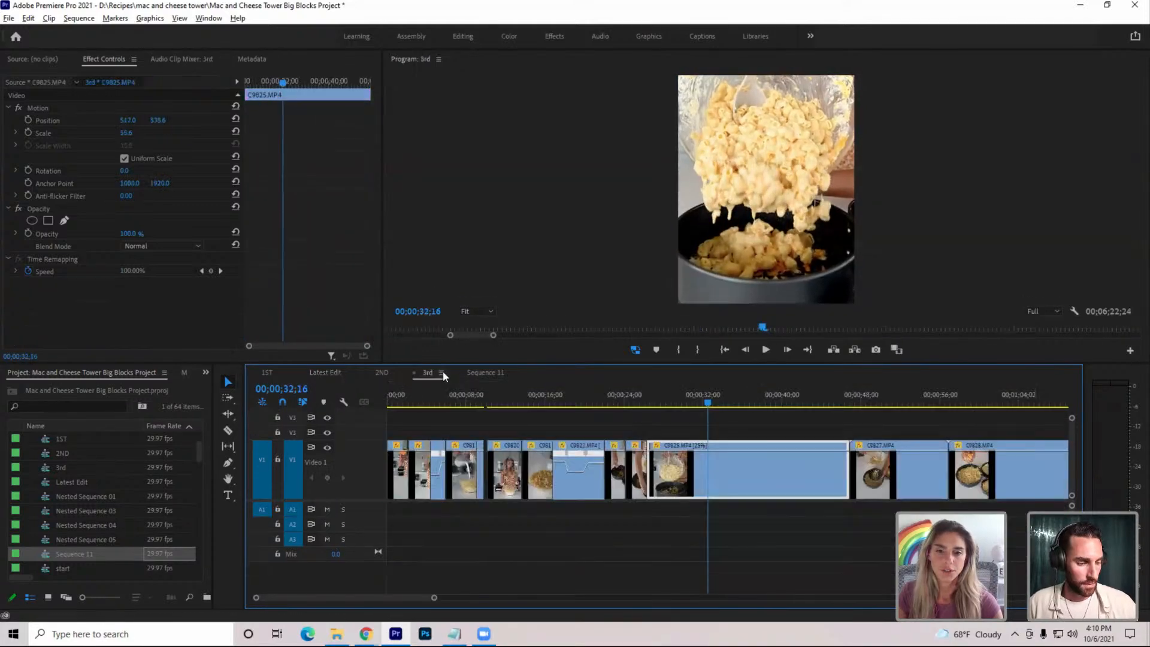
{"action": "left_click", "coordinate": [726, 403]}
{"action": "left_click_drag", "start_coordinate": [727, 403], "coordinate": [882, 435]}
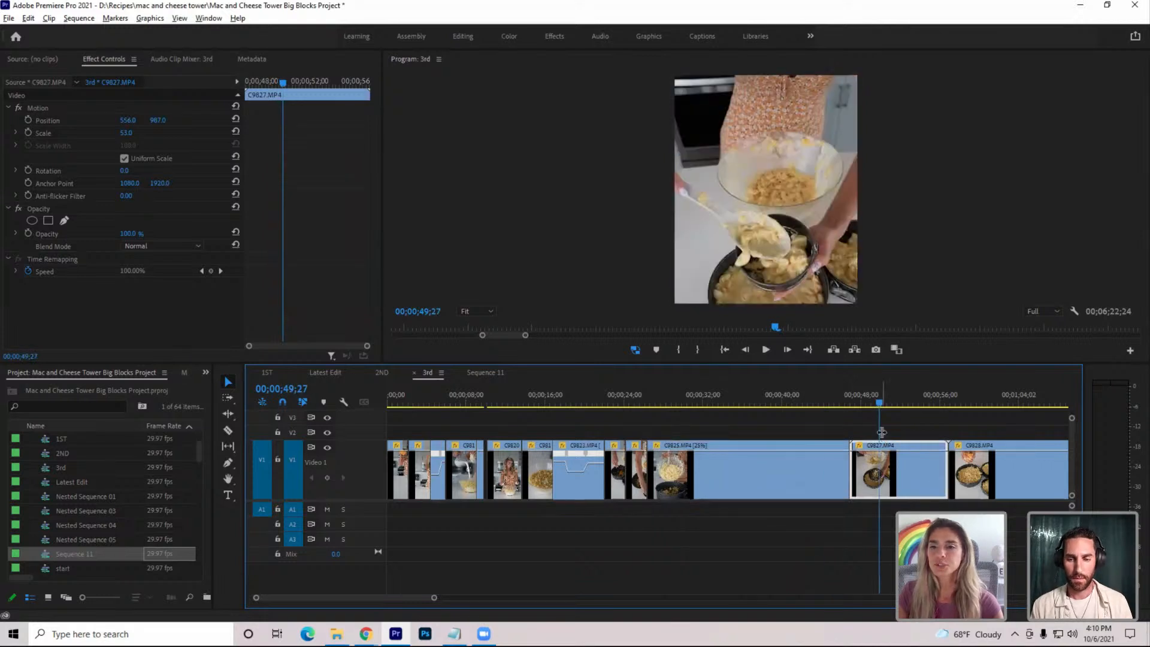
{"action": "left_click_drag", "start_coordinate": [882, 432], "coordinate": [696, 448]}
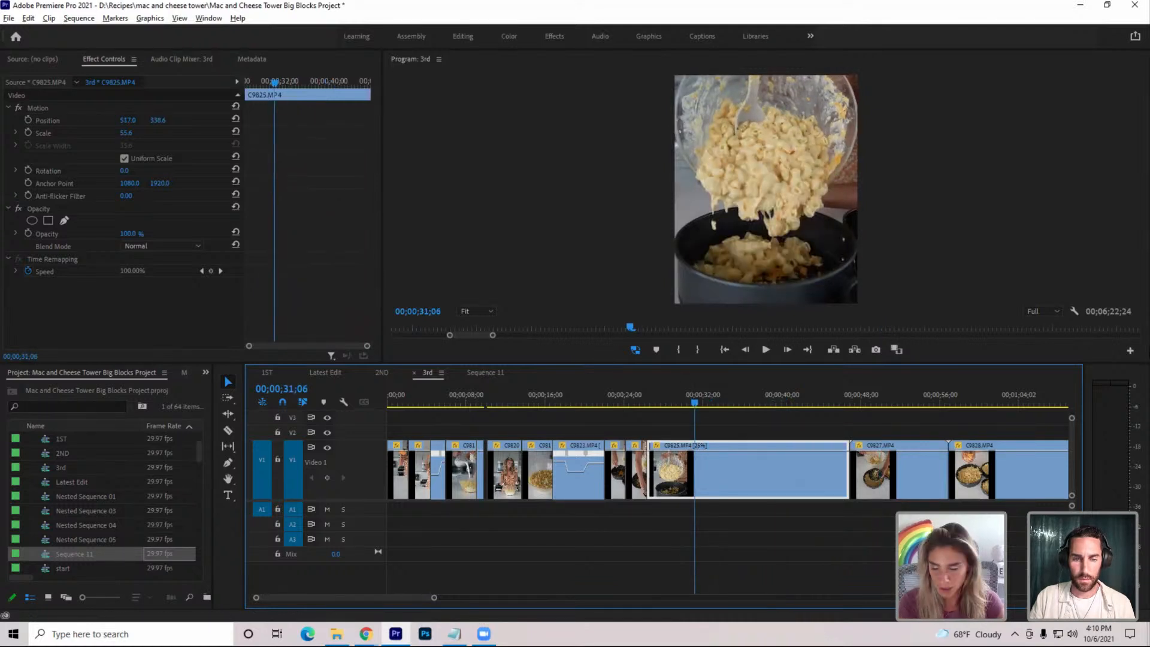
{"action": "key", "text": "space"}
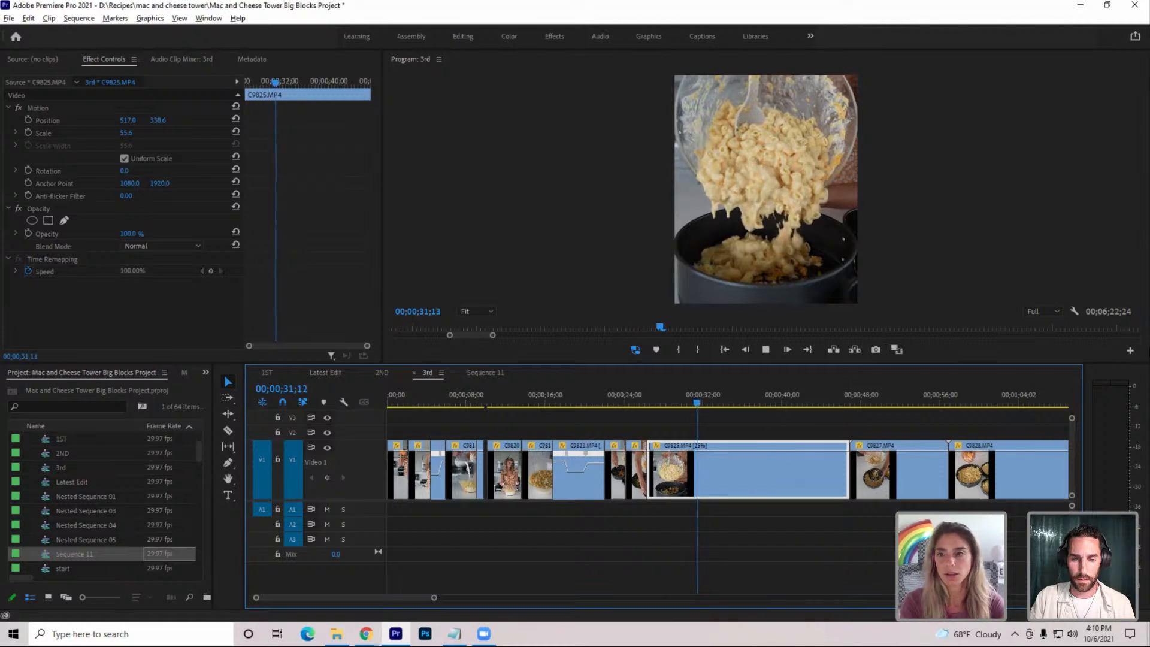
{"action": "key", "text": "space"}
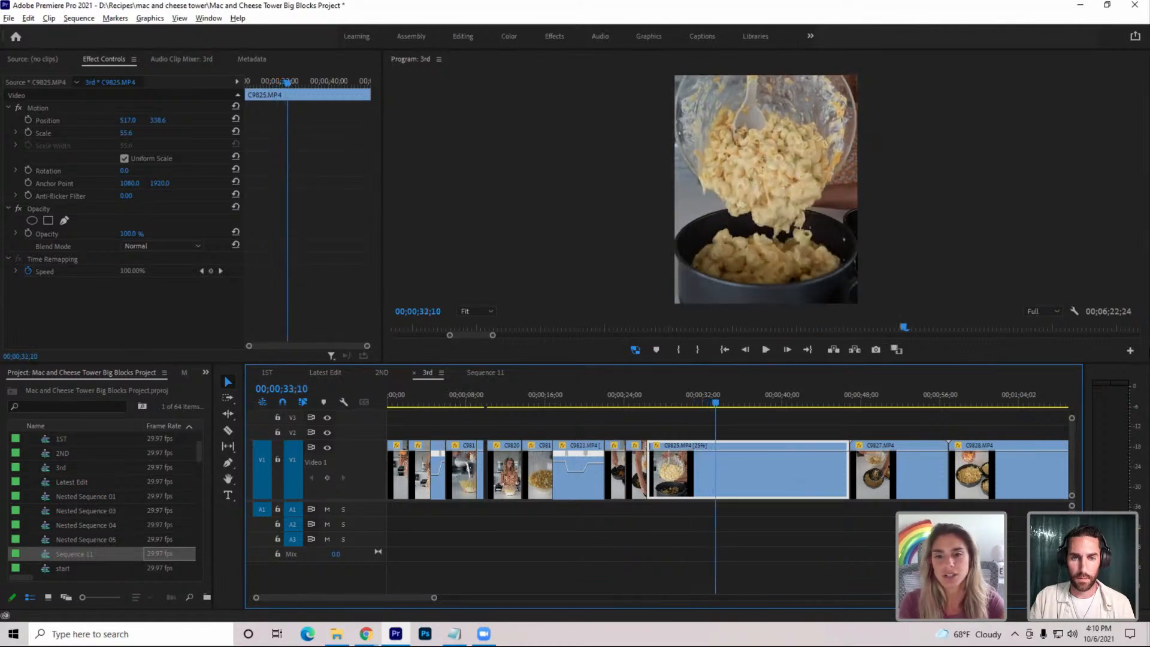
{"action": "key", "text": "ctrl+k"}
Split the second C9825 part at 00;00;38;13 and play on through the end of the pour
{"action": "key", "text": "space"}
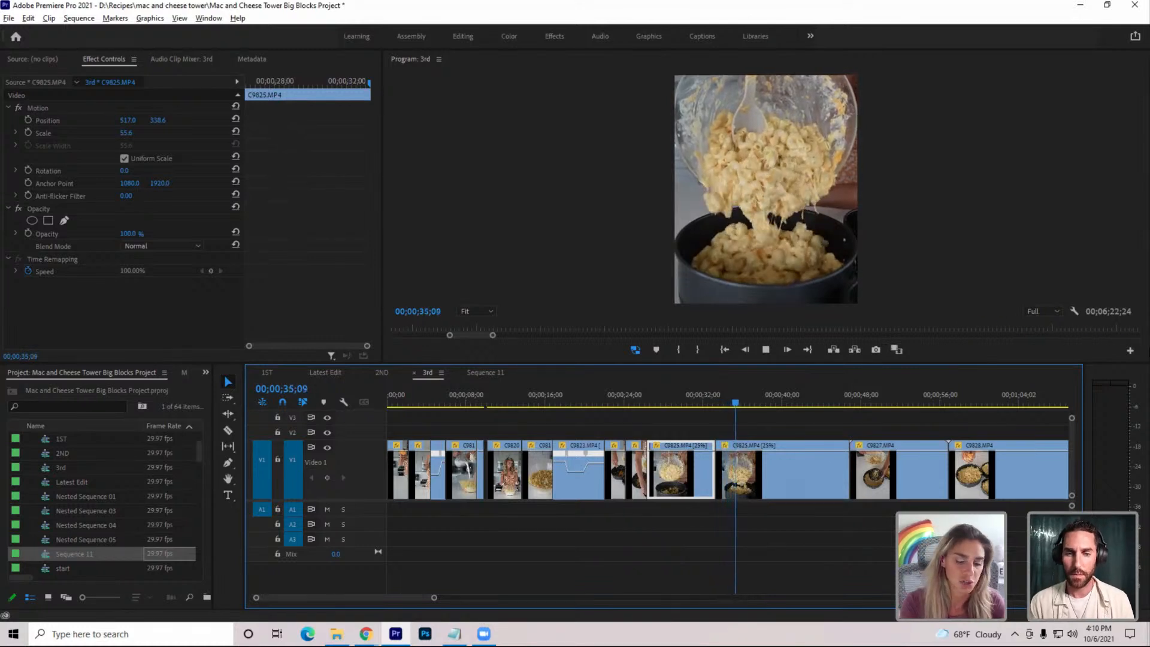
{"action": "key", "text": "space"}
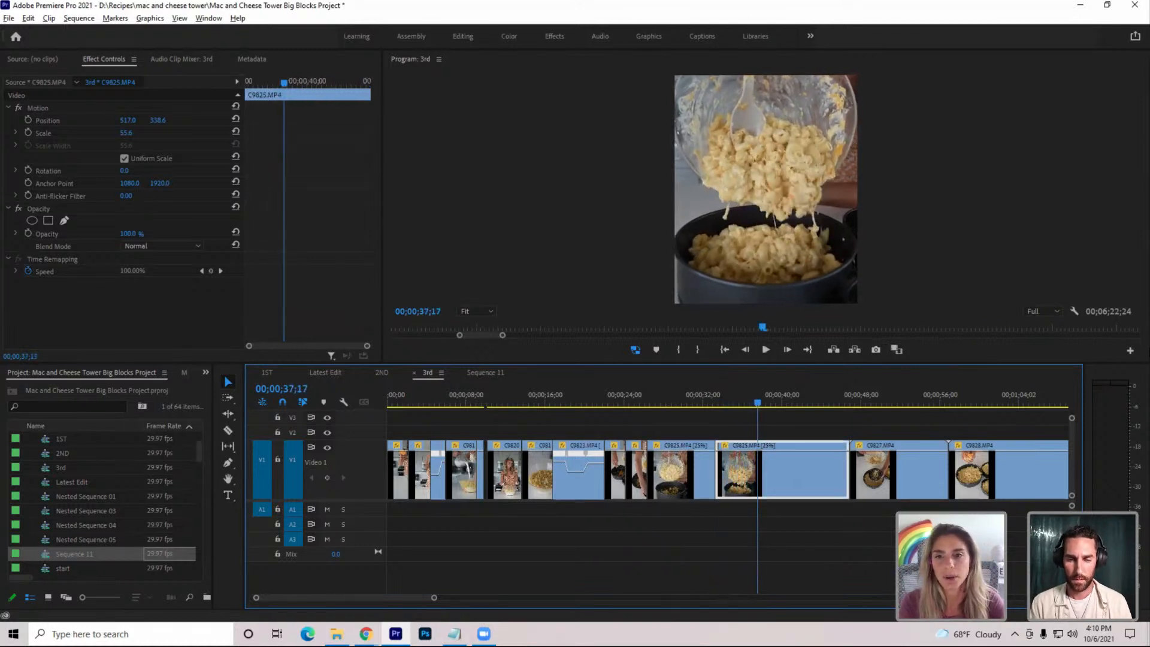
{"action": "left_click_drag", "start_coordinate": [757, 402], "coordinate": [765, 402]}
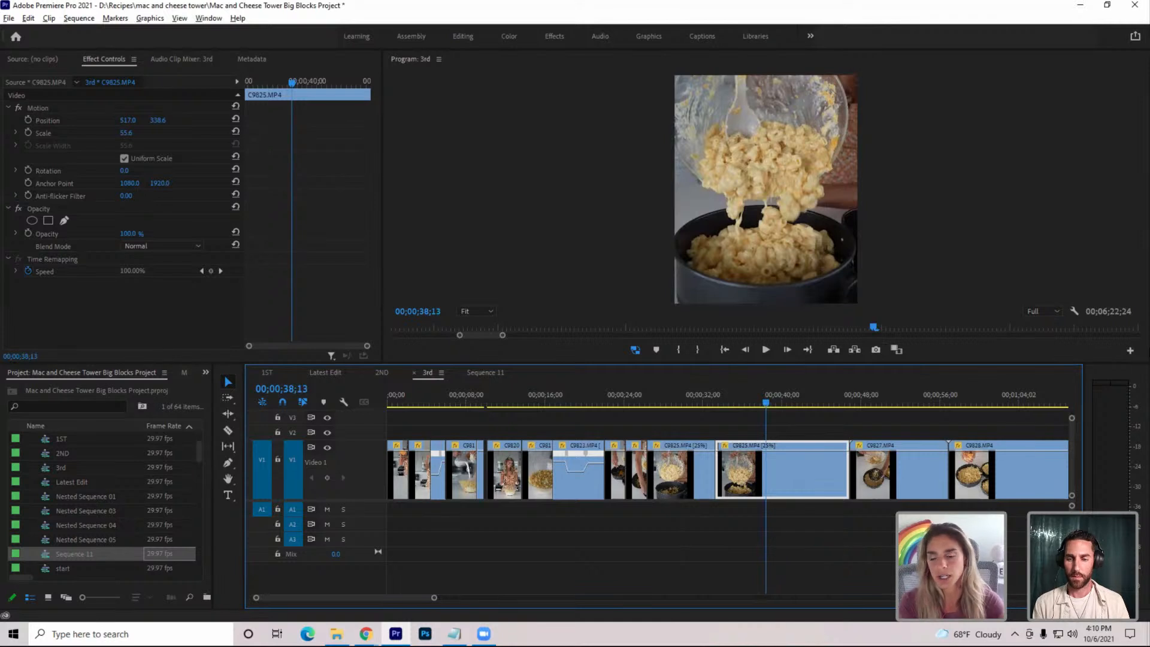
{"action": "key", "text": "ctrl+k"}
{"action": "key", "text": "space"}
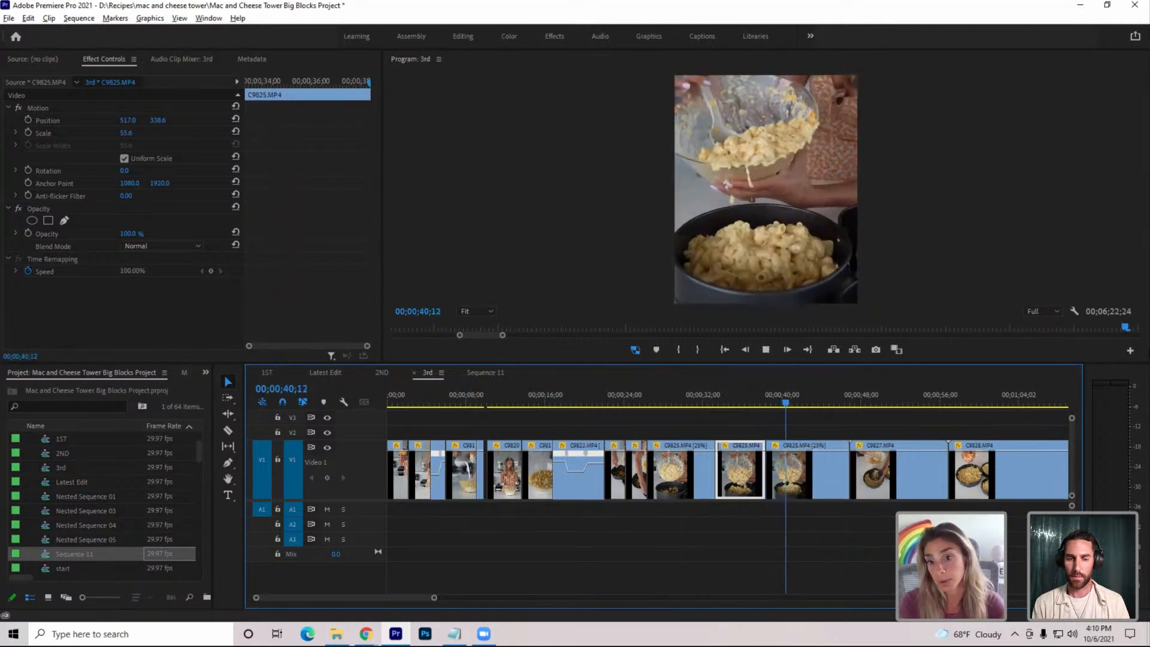
{"action": "key", "text": "space"}
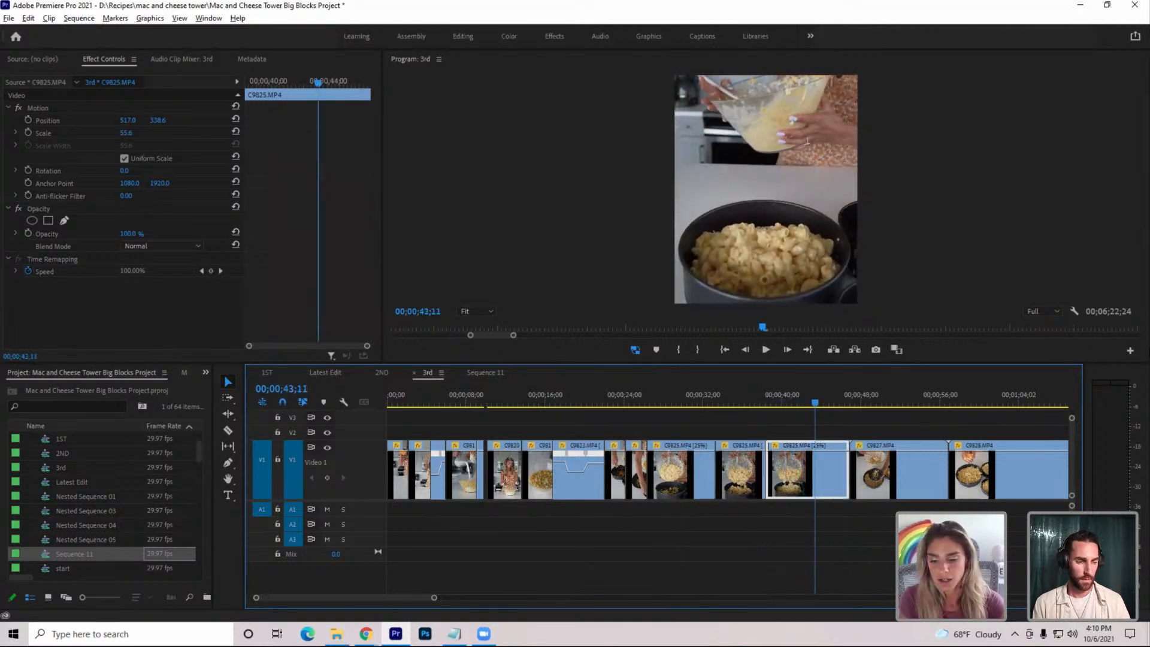
Ripple delete the C9825 part after 00;00;38;13 and play clip C9827 up to 00;00;41;18
{"action": "key", "text": "shift+Delete"}
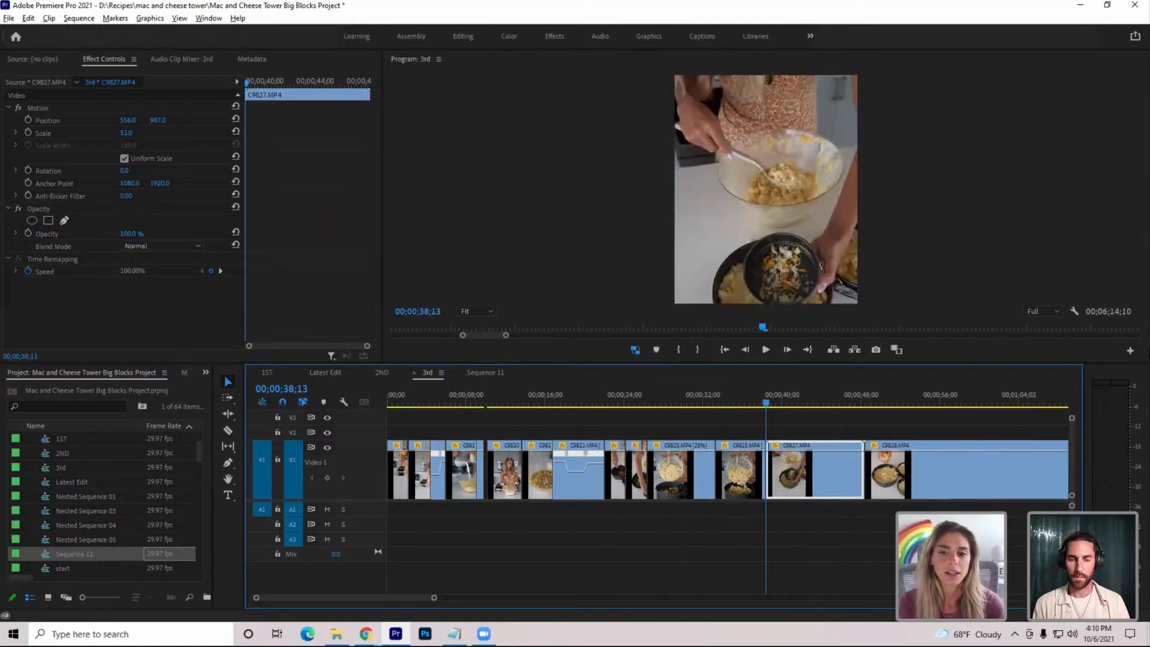
{"action": "key", "text": "space"}
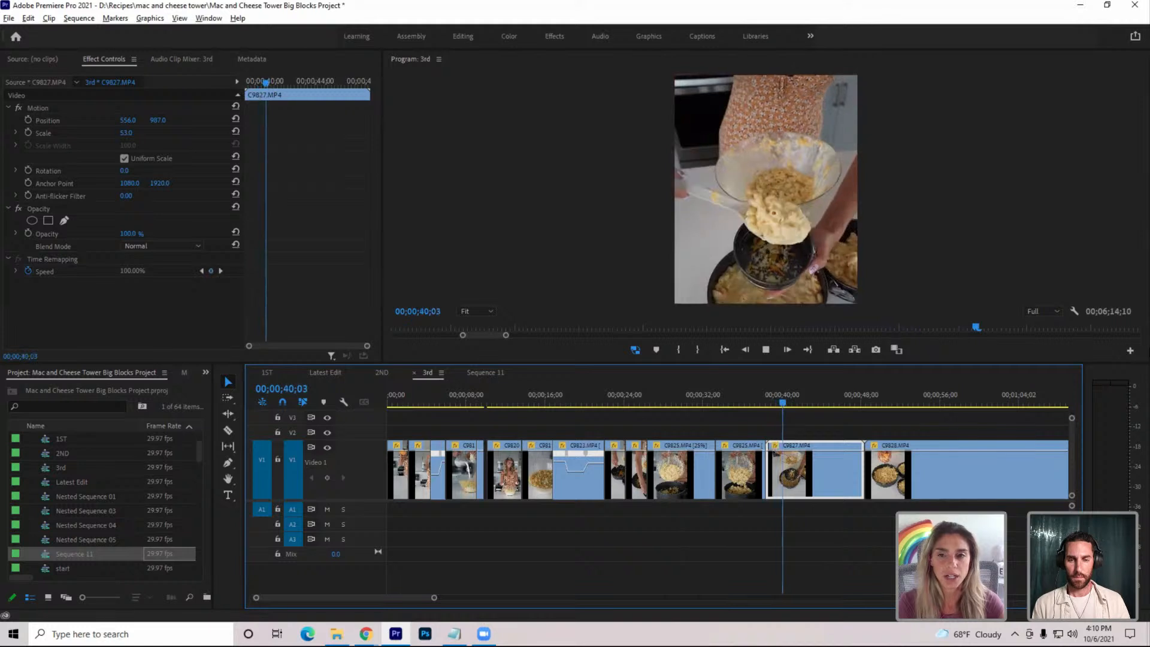
{"action": "key", "text": "space"}
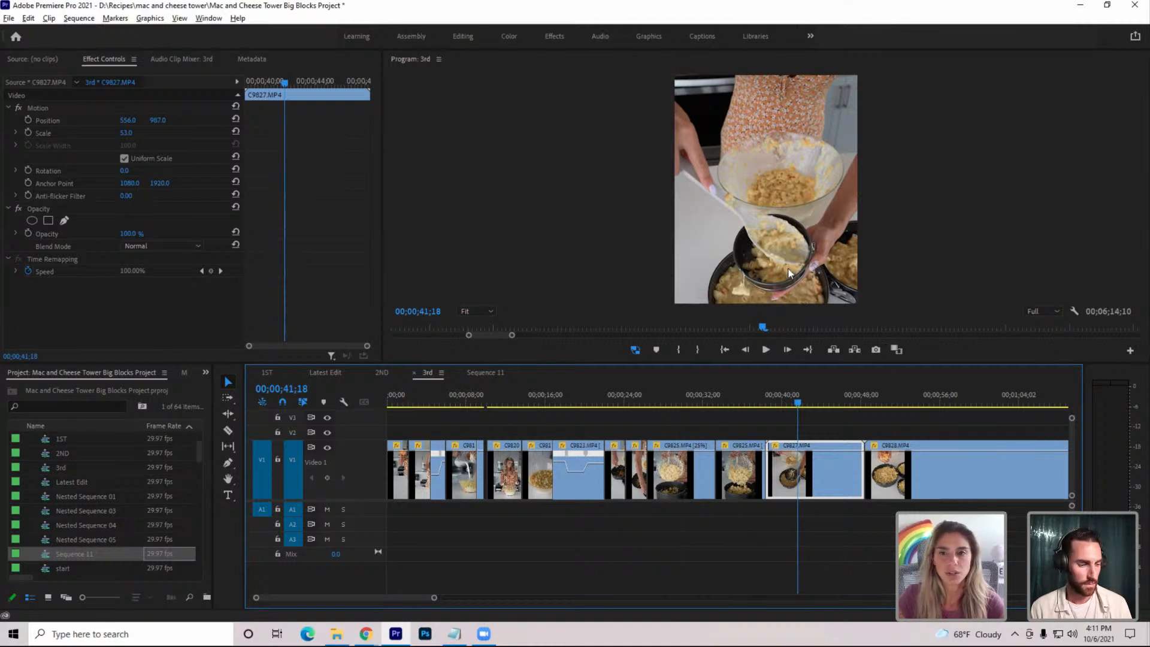
Reframe clip C9827 around the small pan being filled, with scale 67.8 and position 513.5, 455.5
{"action": "left_click_drag", "start_coordinate": [806, 264], "coordinate": [808, 186]}
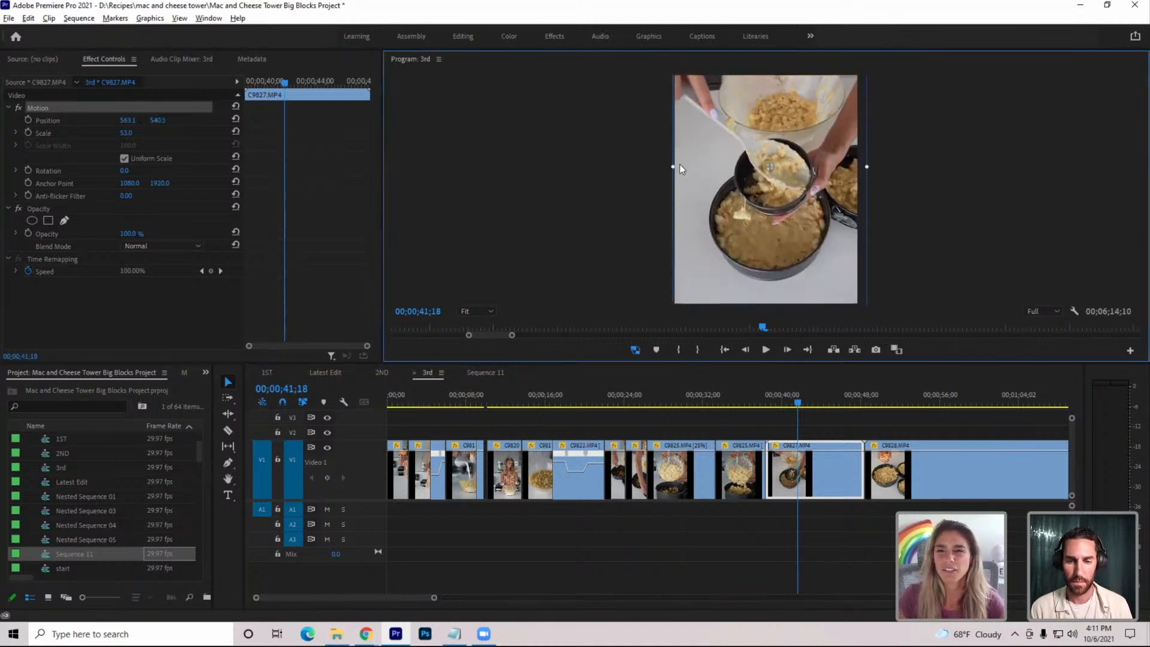
{"action": "left_click_drag", "start_coordinate": [673, 167], "coordinate": [645, 168]}
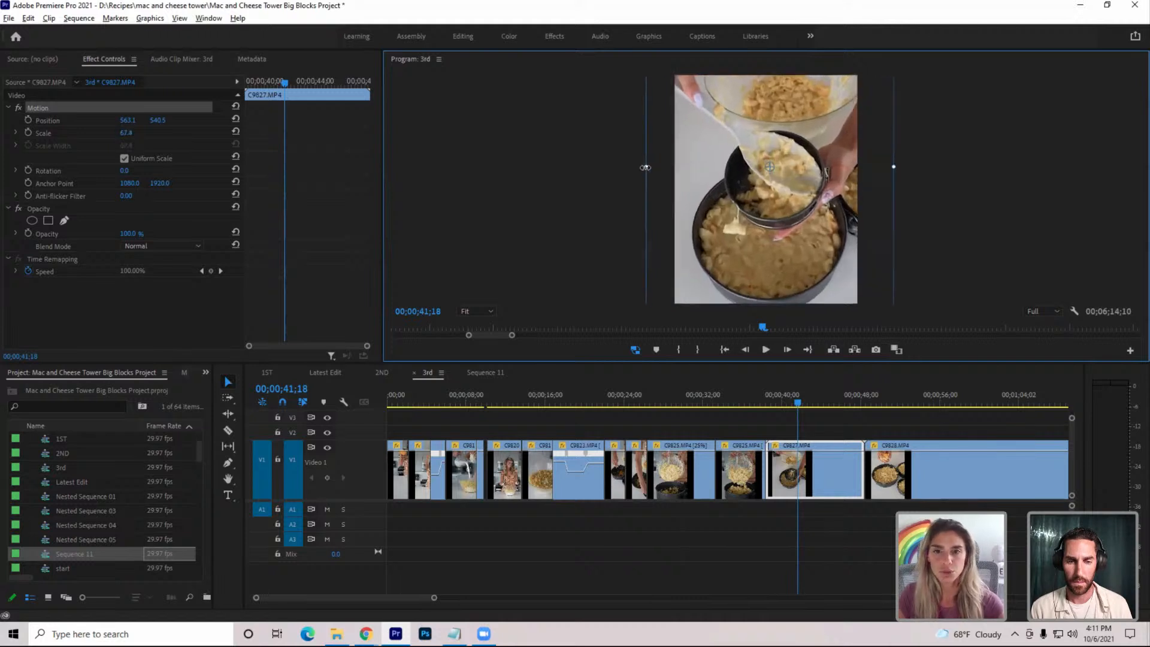
{"action": "left_click_drag", "start_coordinate": [781, 217], "coordinate": [773, 187]}
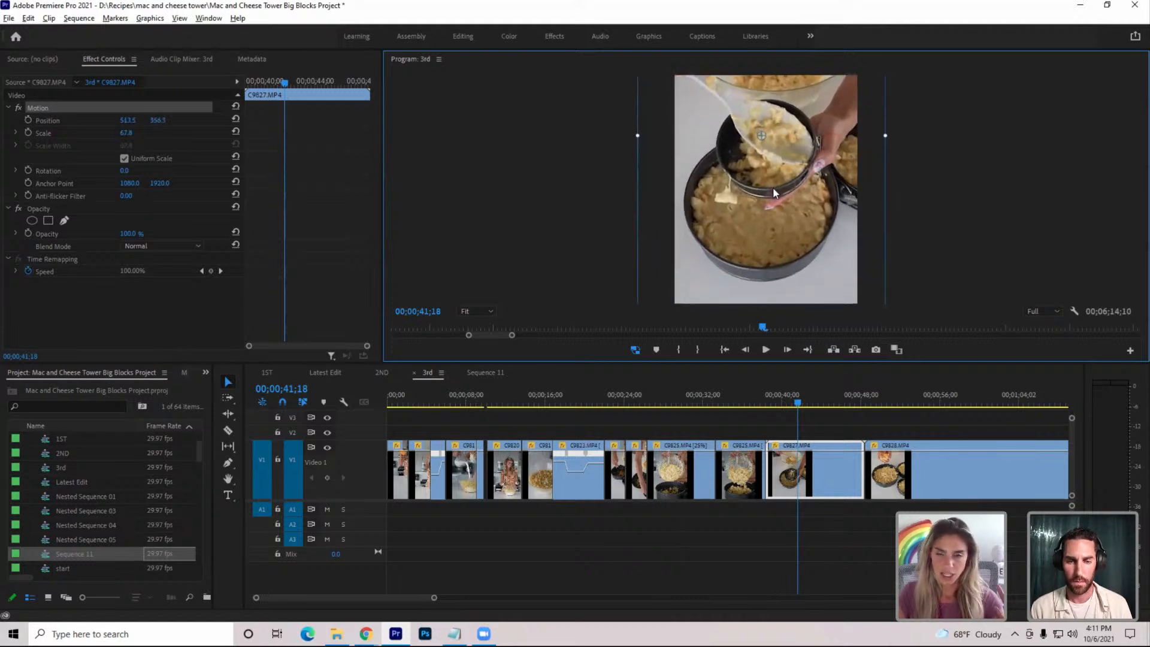
{"action": "left_click_drag", "start_coordinate": [797, 411], "coordinate": [785, 415]}
{"action": "left_click_drag", "start_coordinate": [808, 174], "coordinate": [807, 191]}
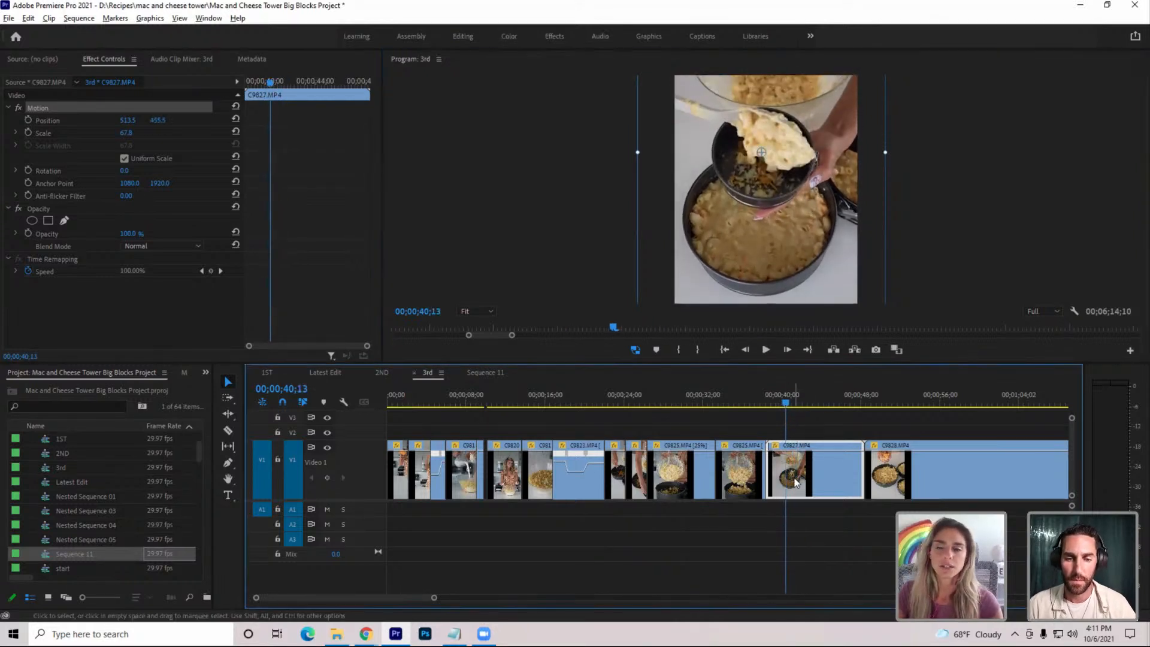
Ripple trim C9827's start to 00;00;40;13, play it back, and ripple trim its end to 00;00;39;26
{"action": "key", "text": "q"}
{"action": "left_click", "coordinate": [765, 350]}
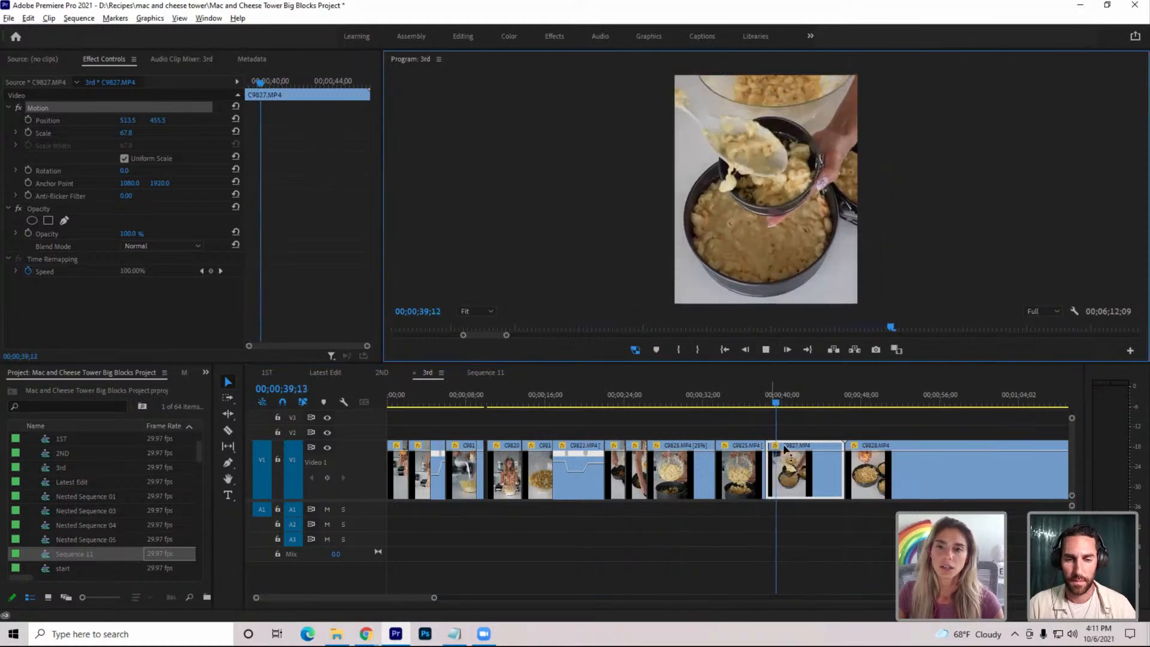
{"action": "key", "text": "space"}
{"action": "left_click", "coordinate": [789, 477]}
{"action": "key", "text": "w"}
Review clip C9828 and ripple trim its start so it opens with cheese already falling onto the large pan
{"action": "left_click_drag", "start_coordinate": [782, 403], "coordinate": [841, 412]}
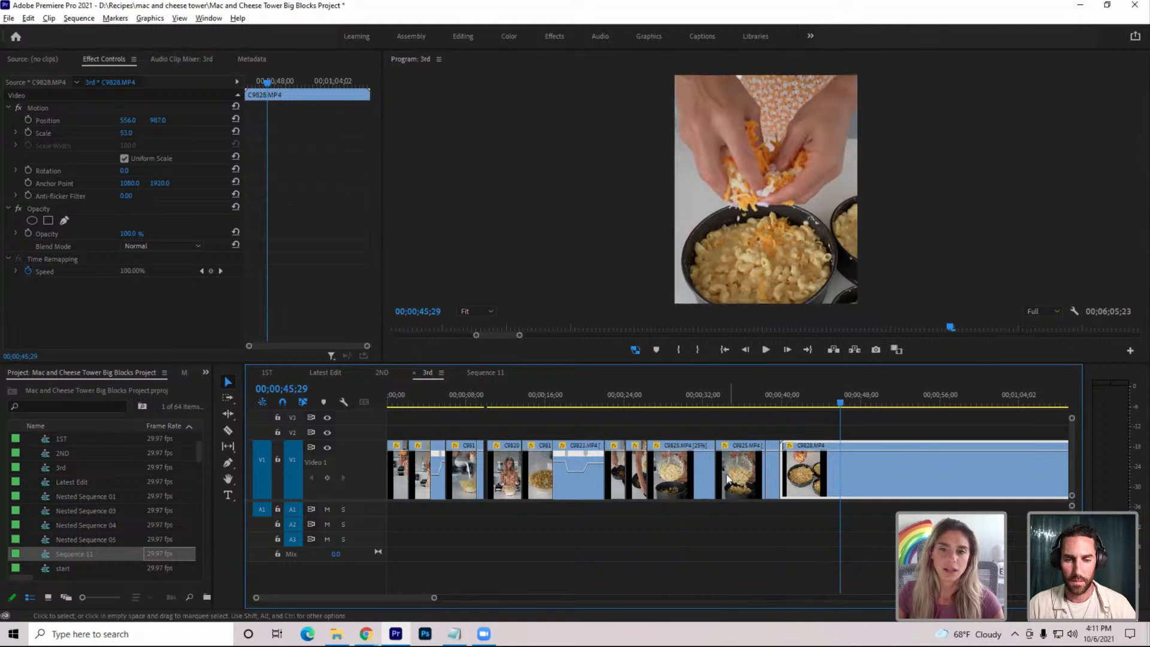
{"action": "left_click_drag", "start_coordinate": [833, 403], "coordinate": [821, 406]}
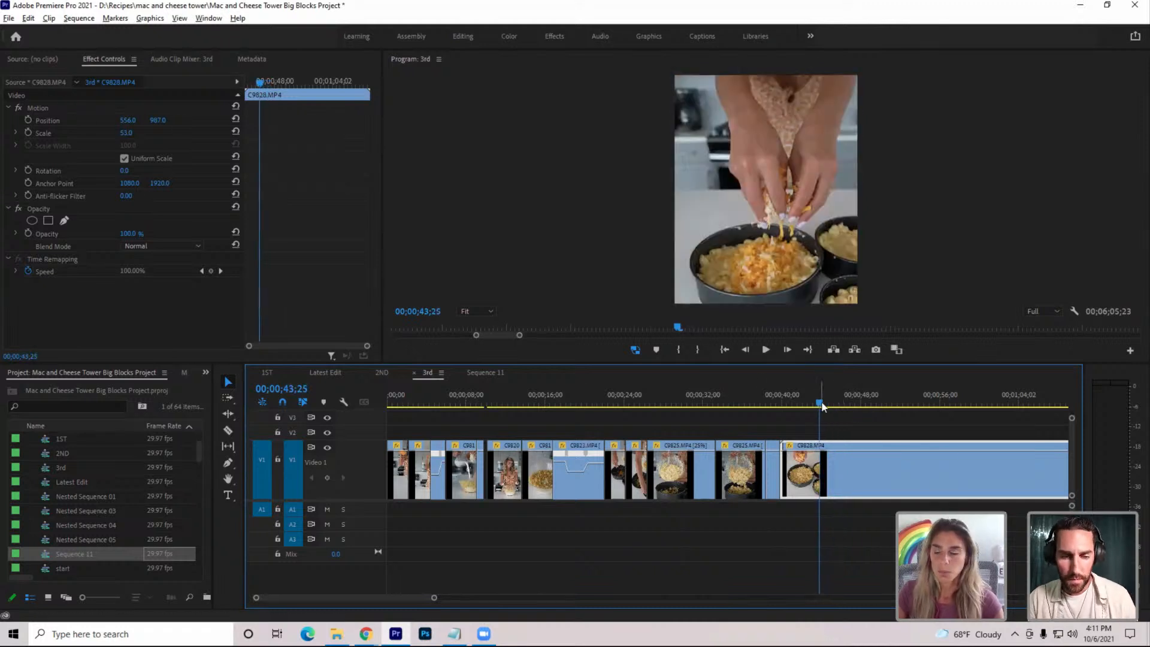
{"action": "left_click_drag", "start_coordinate": [822, 406], "coordinate": [781, 408]}
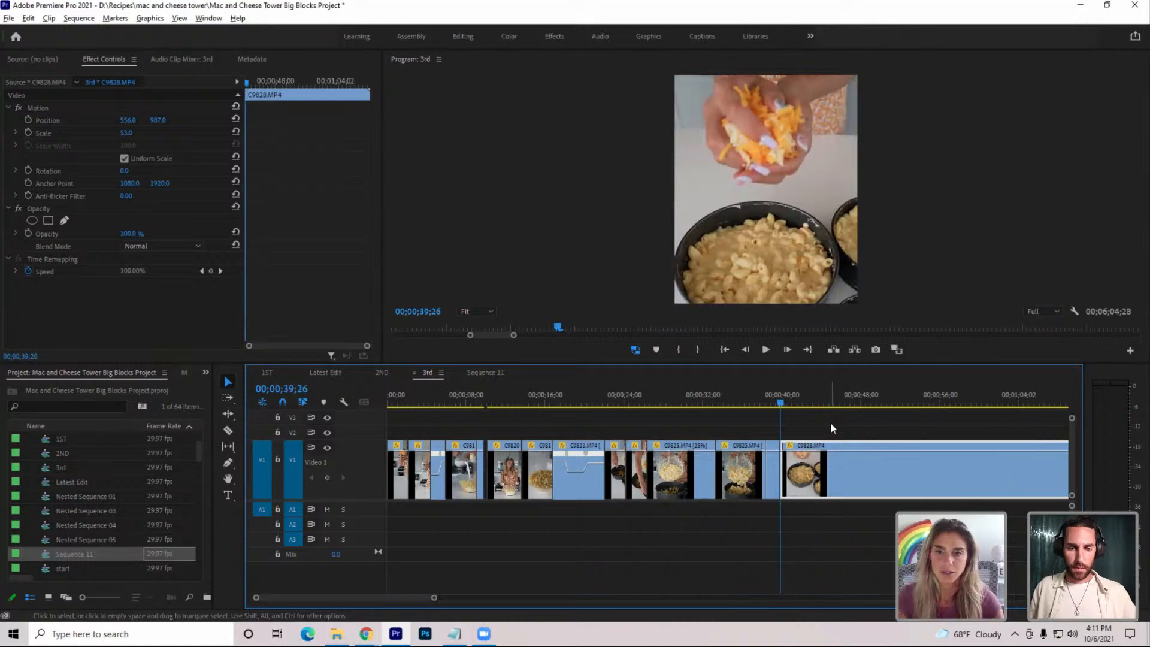
{"action": "key", "text": "space"}
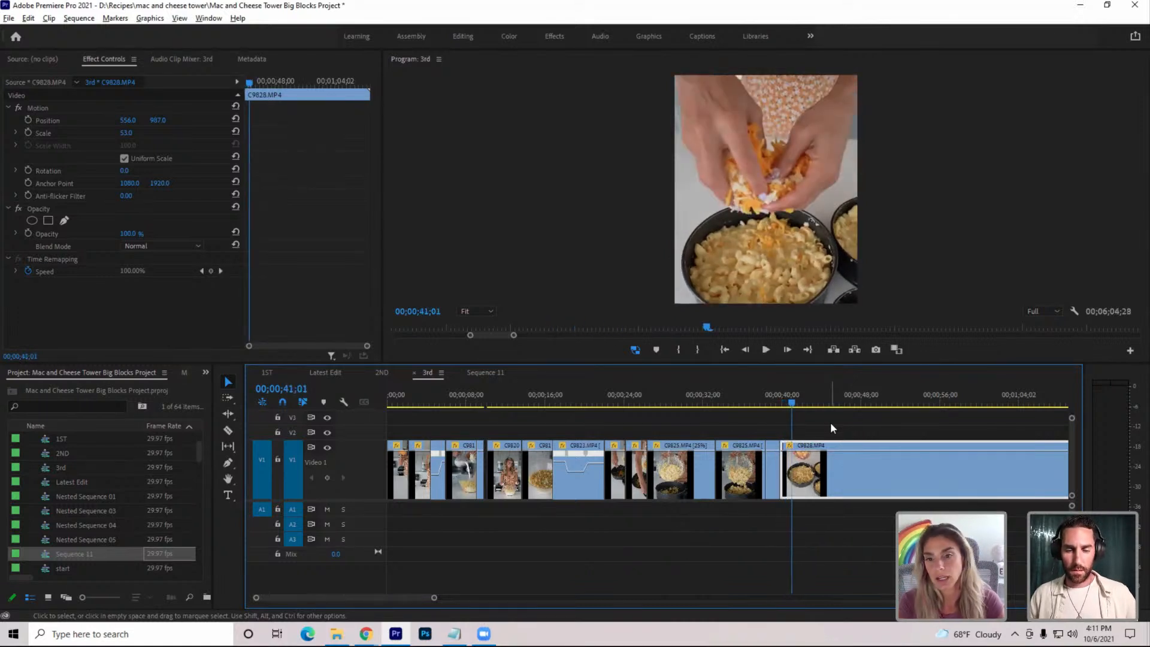
{"action": "key", "text": "space"}
{"action": "key", "text": "space"}
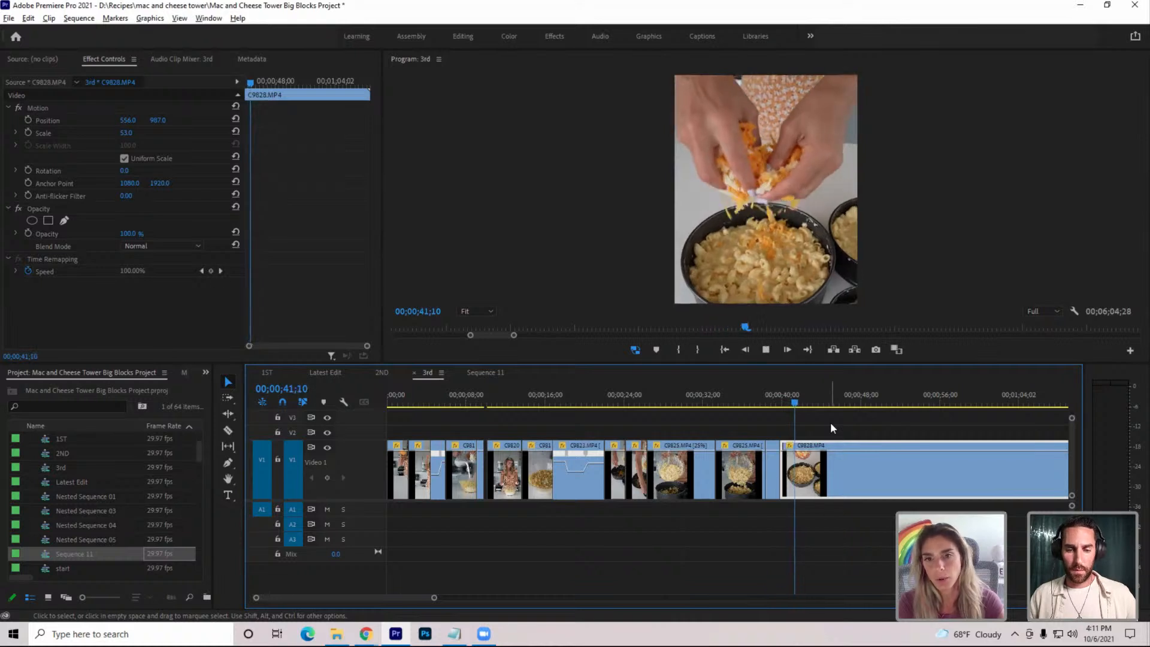
{"action": "key", "text": "Up"}
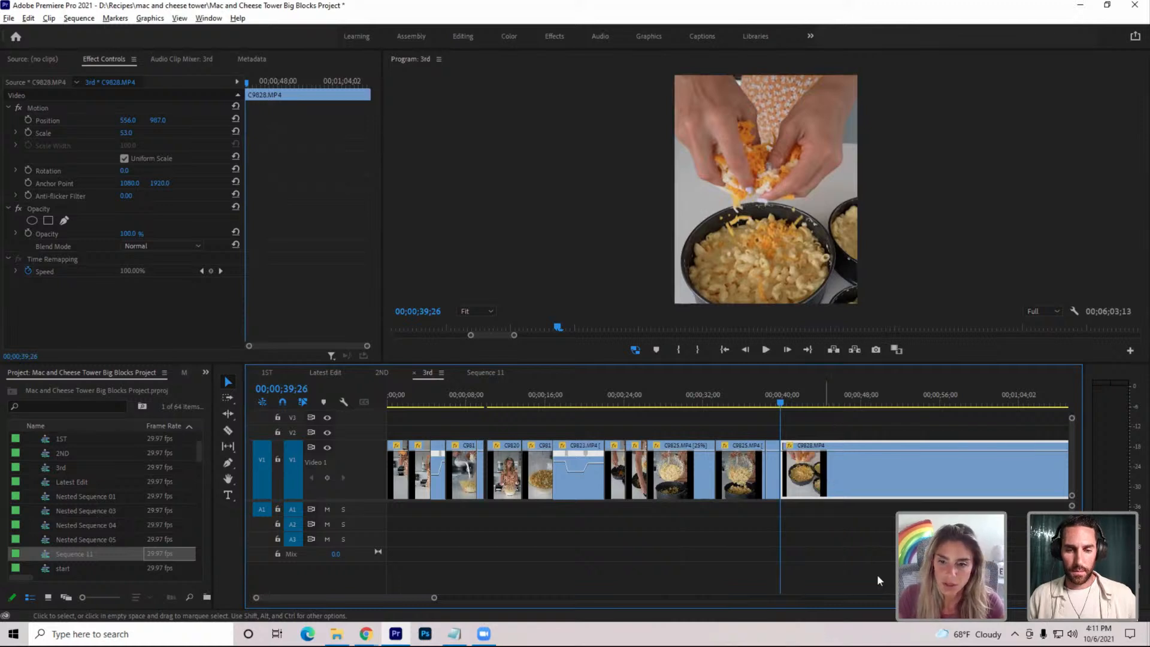
Check clip C9828's file properties and set its speed to 50%
{"action": "right_click", "coordinate": [826, 477]}
{"action": "left_click", "coordinate": [845, 597]}
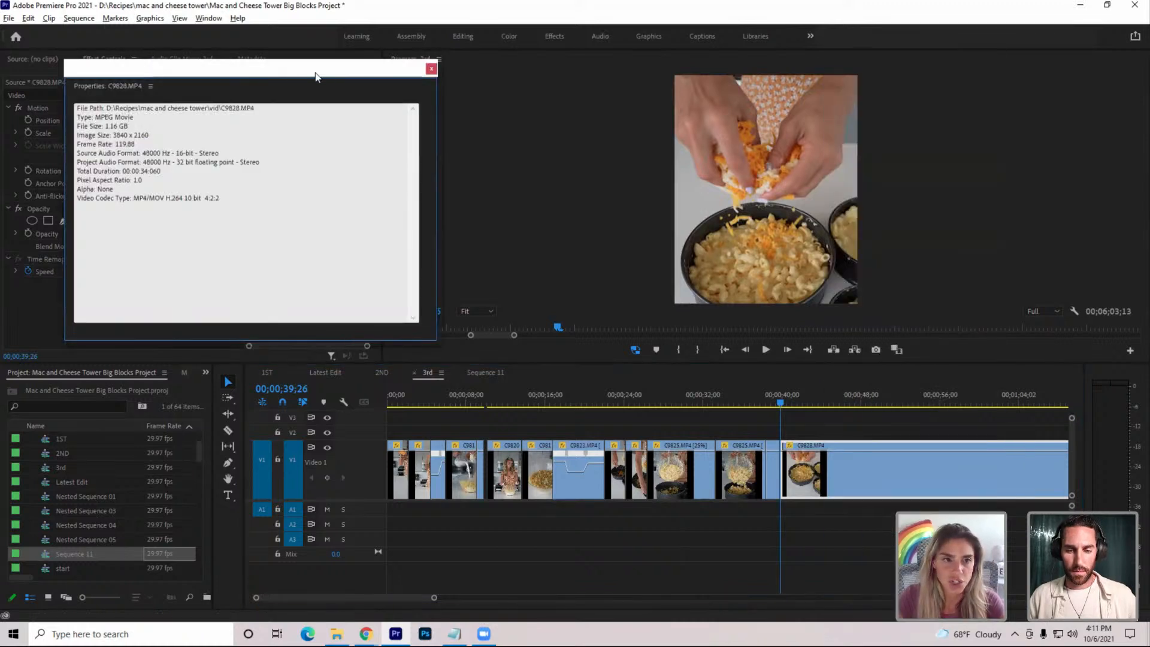
{"action": "left_click", "coordinate": [430, 68]}
{"action": "key", "text": "ctrl+r"}
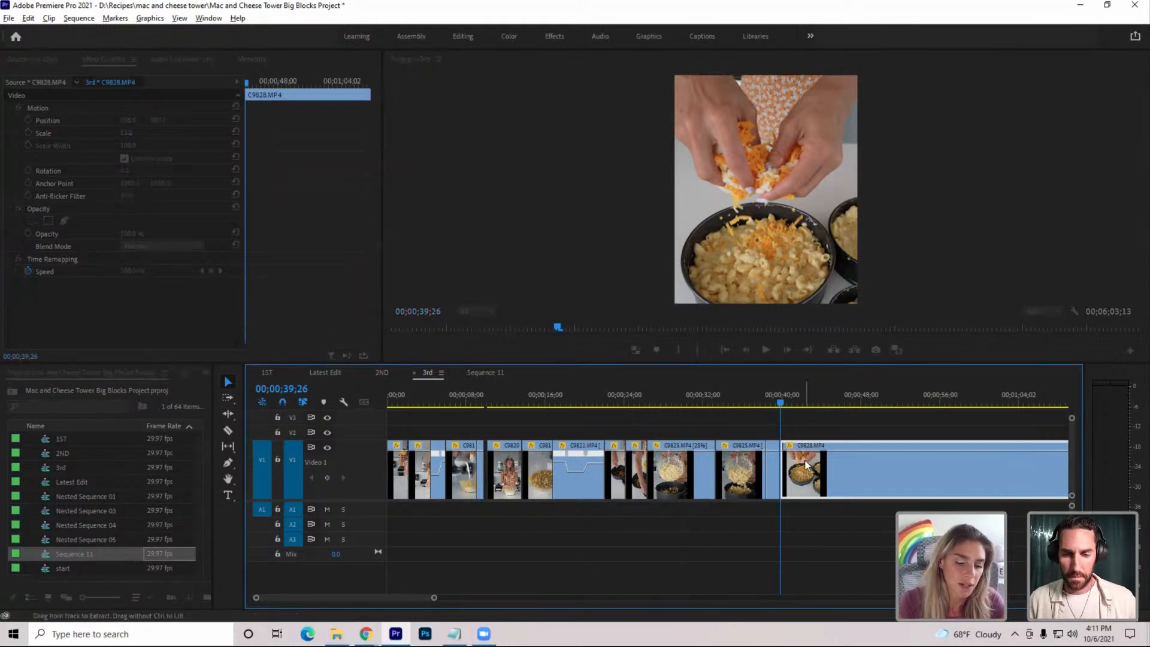
{"action": "type", "text": "50"}
{"action": "key", "text": "Return"}
Split C9828 at 00;00;41;28 and ripple trim the start of its second part past the first pan's sprinkling
{"action": "key", "text": "space"}
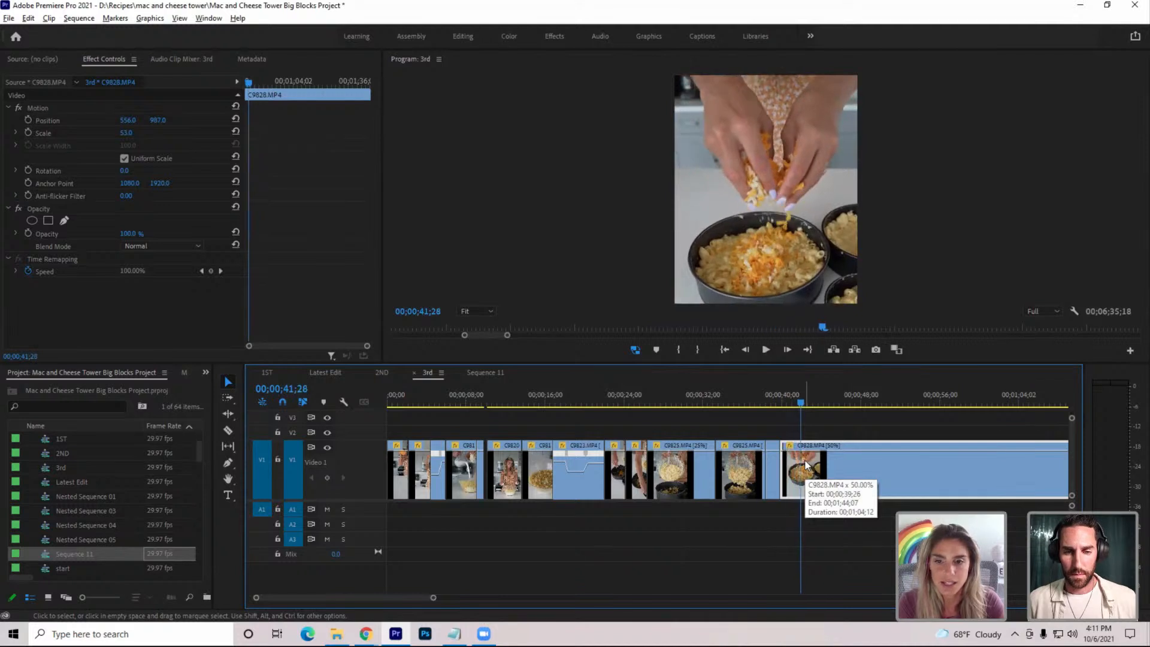
{"action": "key", "text": "ctrl+k"}
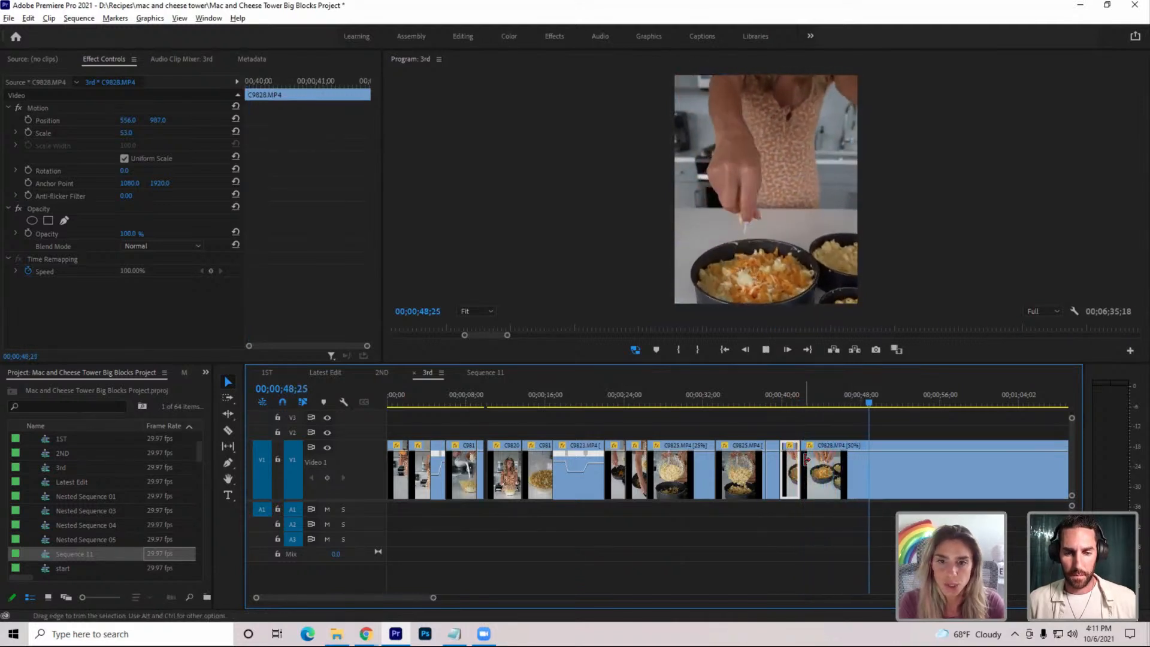
{"action": "left_click", "coordinate": [806, 459]}
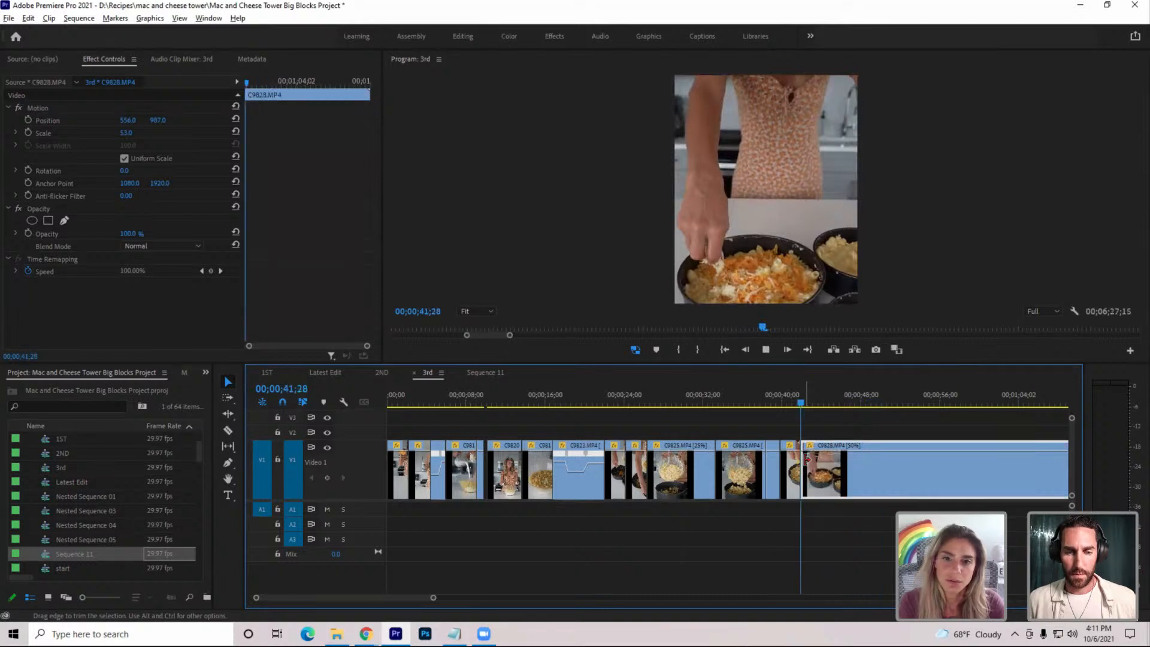
{"action": "key", "text": "space"}
Find the small pan's cheese sprinkle at 00;01;00;26 and reposition the second C9828 part to 563.1, 413.0
{"action": "left_click", "coordinate": [902, 398]}
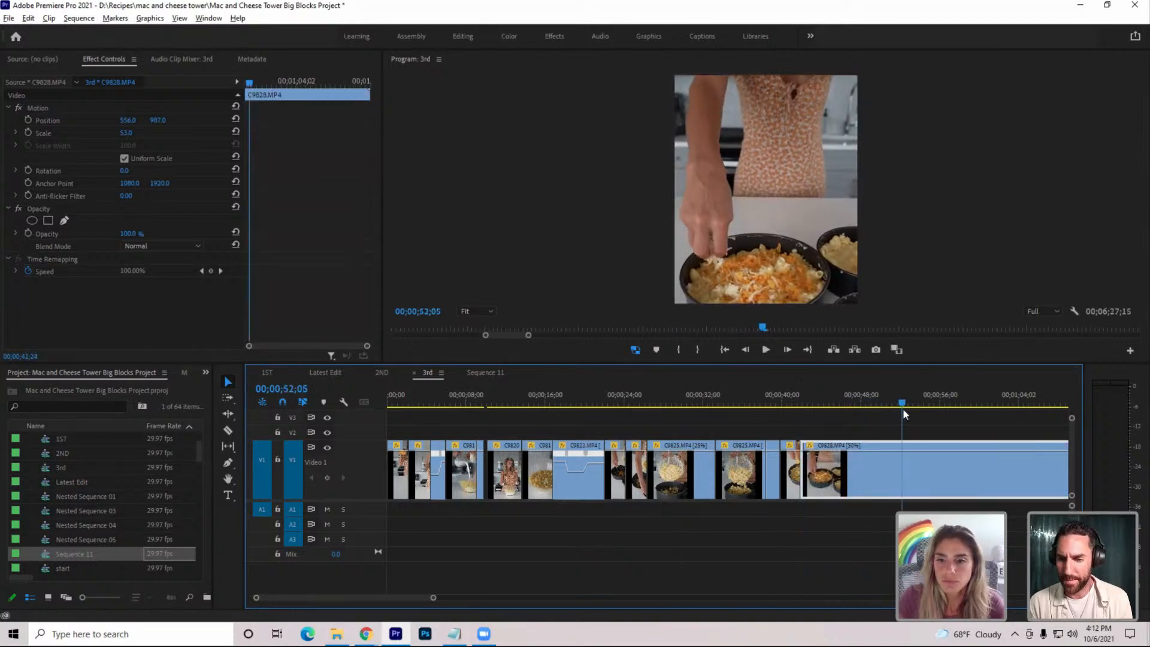
{"action": "left_click", "coordinate": [86, 106]}
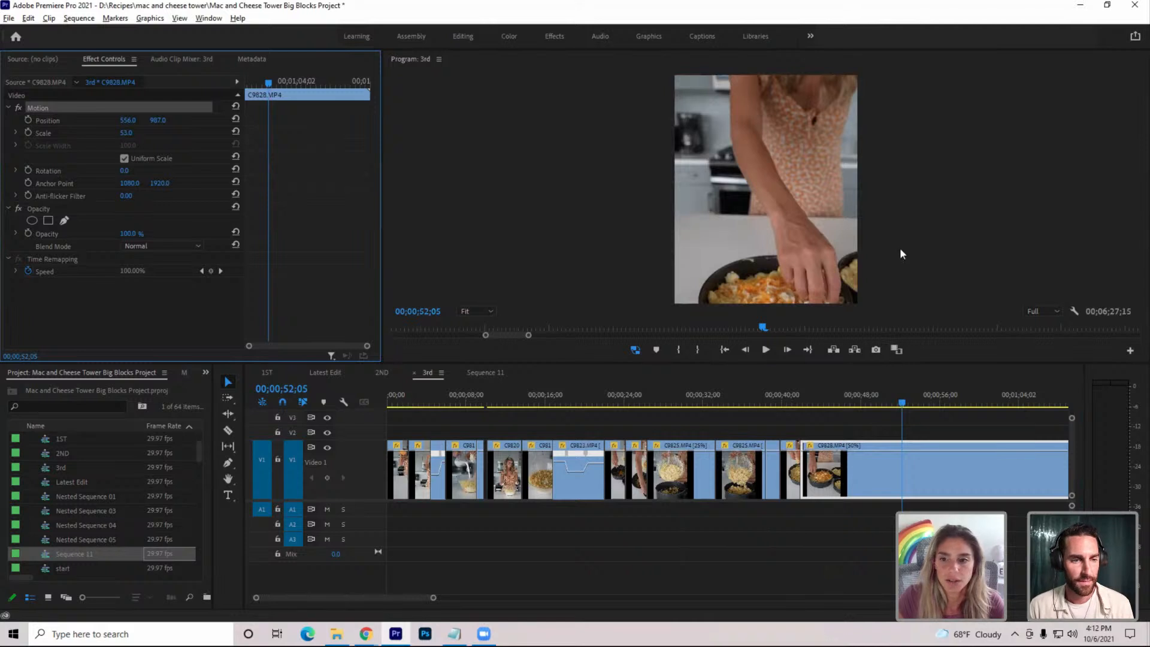
{"action": "left_click", "coordinate": [988, 403]}
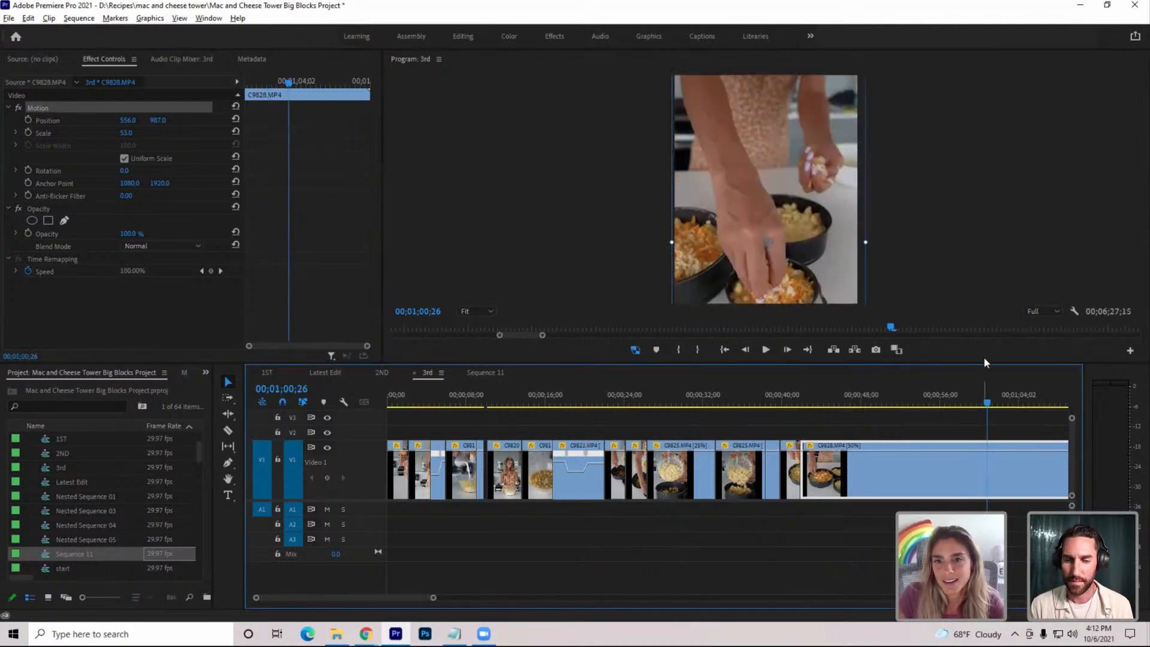
{"action": "left_click_drag", "start_coordinate": [802, 257], "coordinate": [803, 164]}
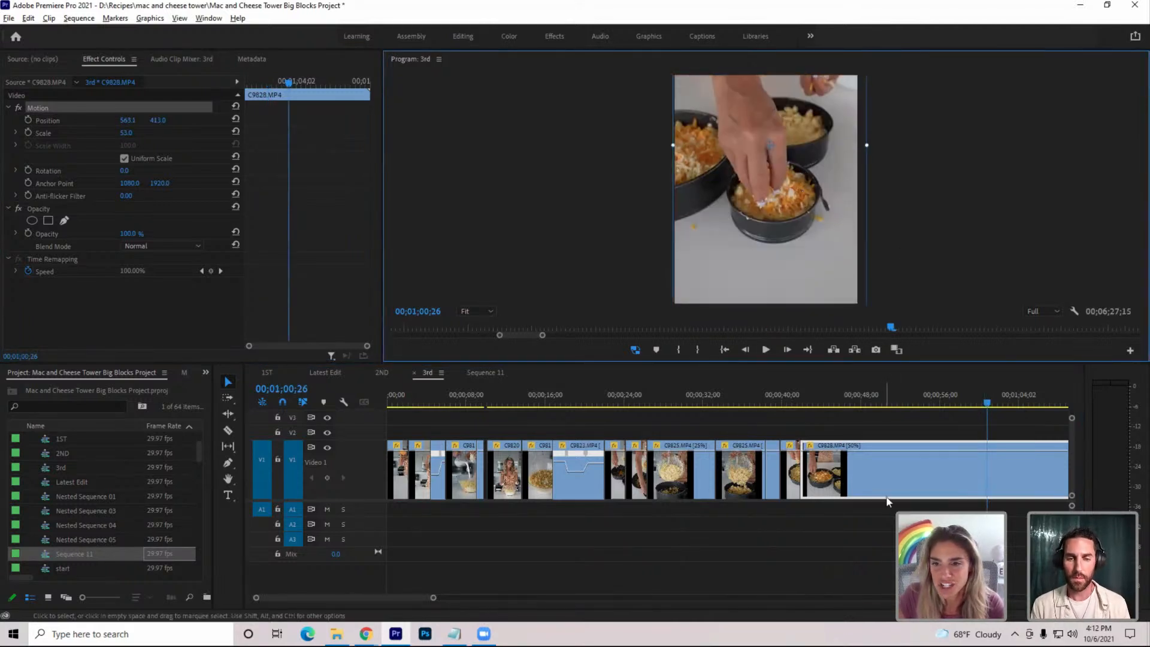
Ripple trim the second C9828 part's start to 00;01;00;26, and again to the sprinkle at 00;00;57;01
{"action": "left_click", "coordinate": [801, 398]}
{"action": "left_click", "coordinate": [950, 400]}
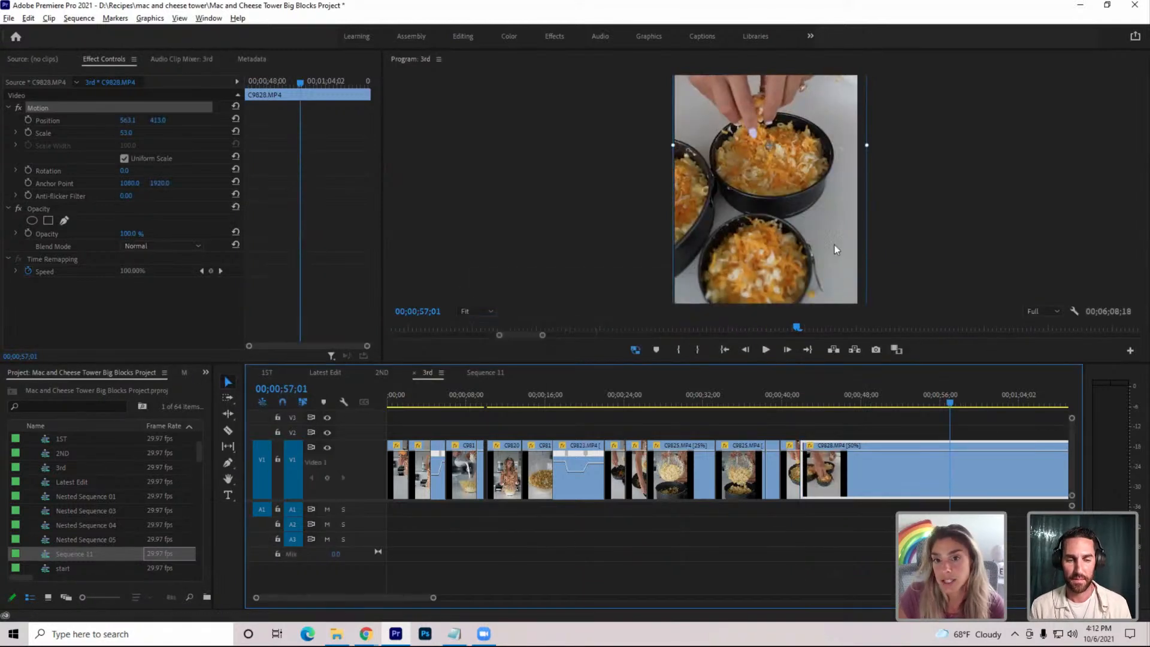
{"action": "key", "text": "q"}
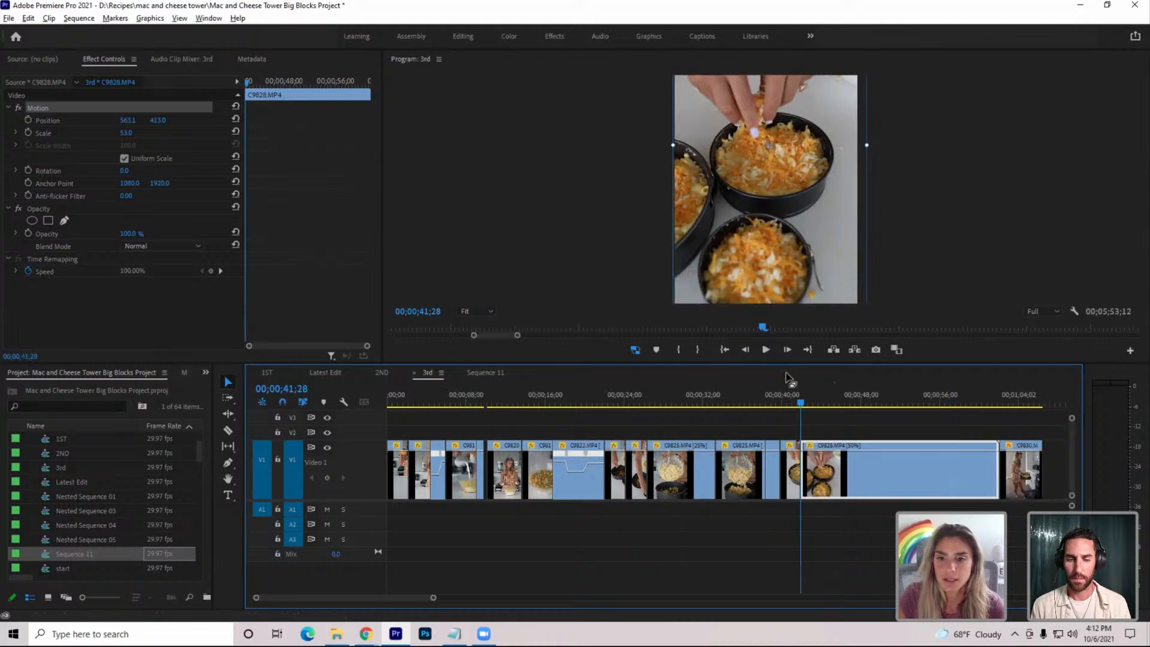
Play the trimmed C9828 sprinkle and split the clip at 00;00;44;14 with the Razor tool
{"action": "left_click", "coordinate": [766, 350]}
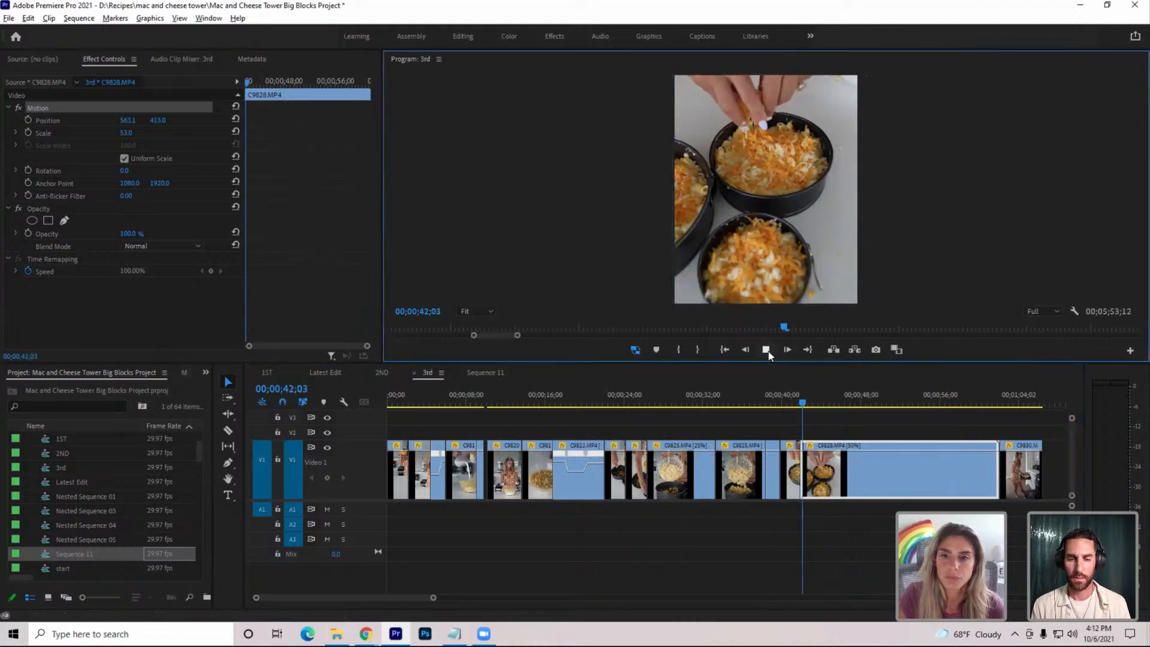
{"action": "key", "text": "c"}
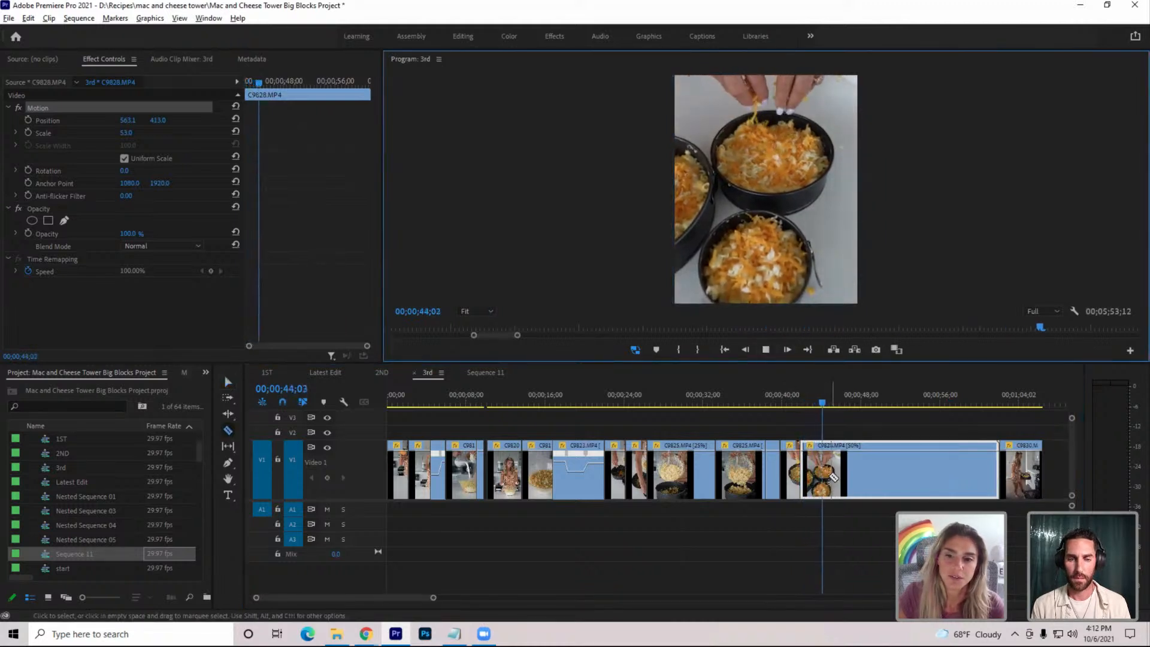
{"action": "left_click", "coordinate": [826, 446]}
Scrub through the last C9828 part and ripple trim its start to the hands pressing the cheese at 00;00;45;25
{"action": "left_click_drag", "start_coordinate": [839, 404], "coordinate": [938, 429]}
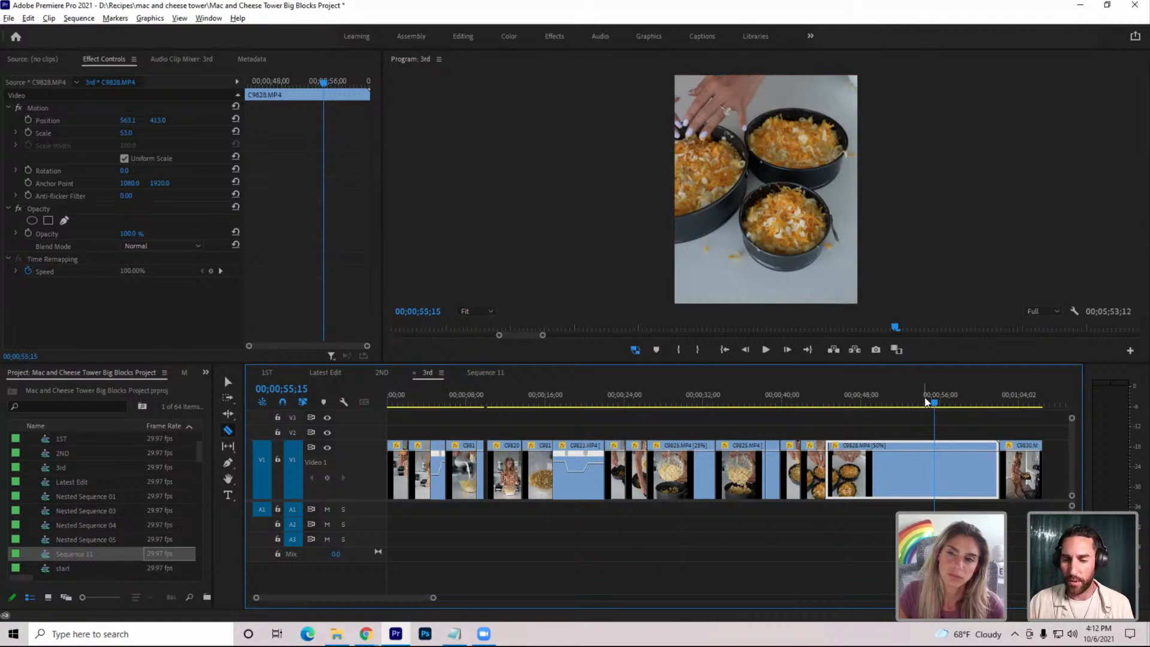
{"action": "left_click", "coordinate": [925, 401]}
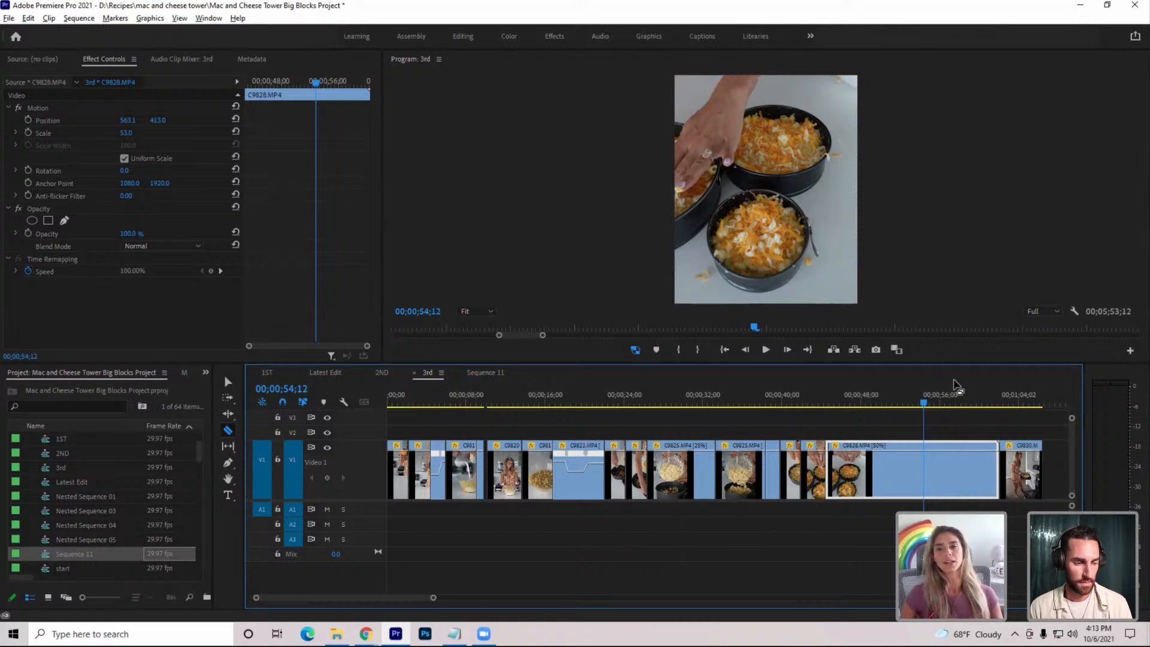
{"action": "left_click_drag", "start_coordinate": [925, 398], "coordinate": [841, 416]}
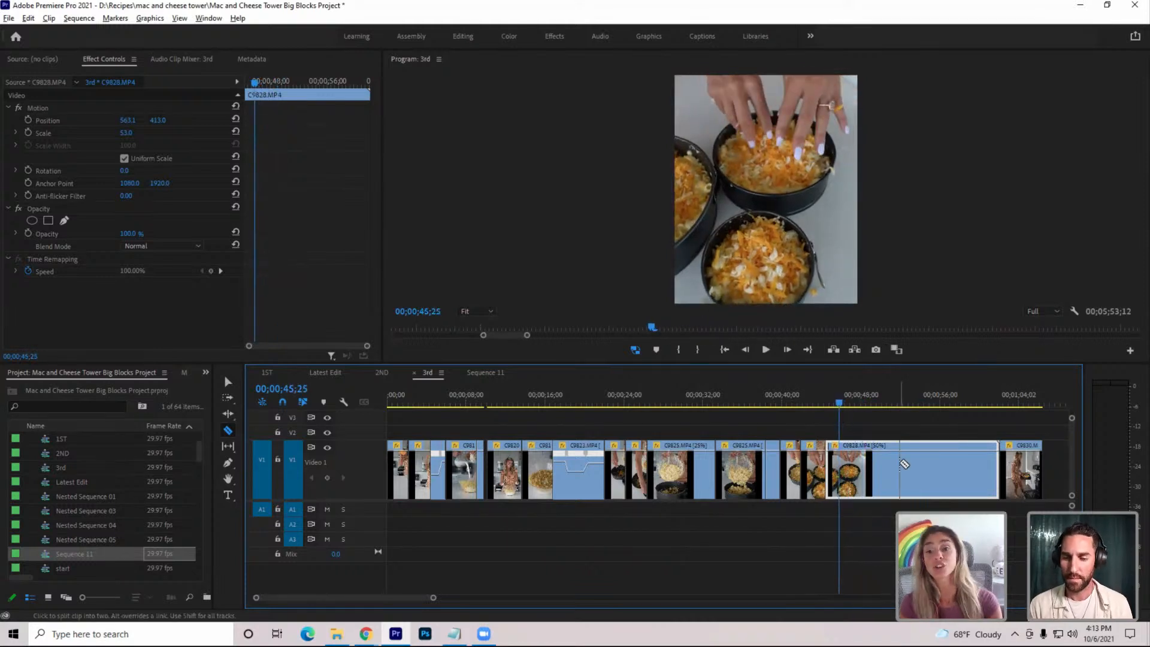
{"action": "key", "text": "q"}
Split the last C9828 part while both hands press the cheese down, and play on from the cut
{"action": "key", "text": "space"}
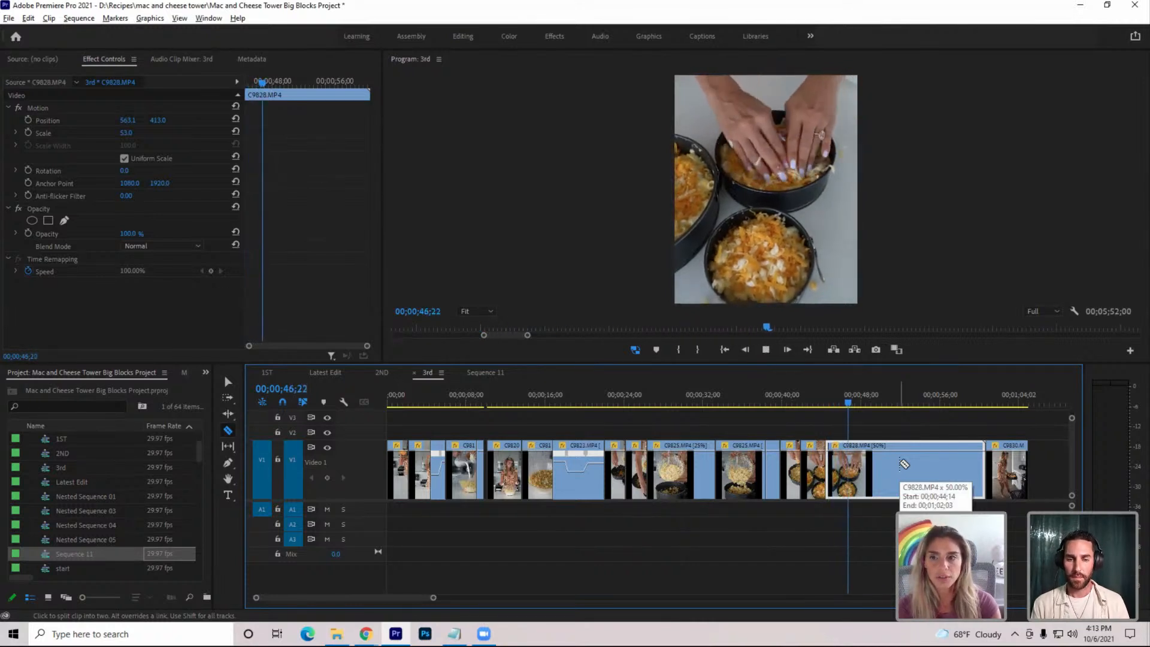
{"action": "key", "text": "space"}
{"action": "key", "text": "ctrl+k"}
{"action": "key", "text": "space"}
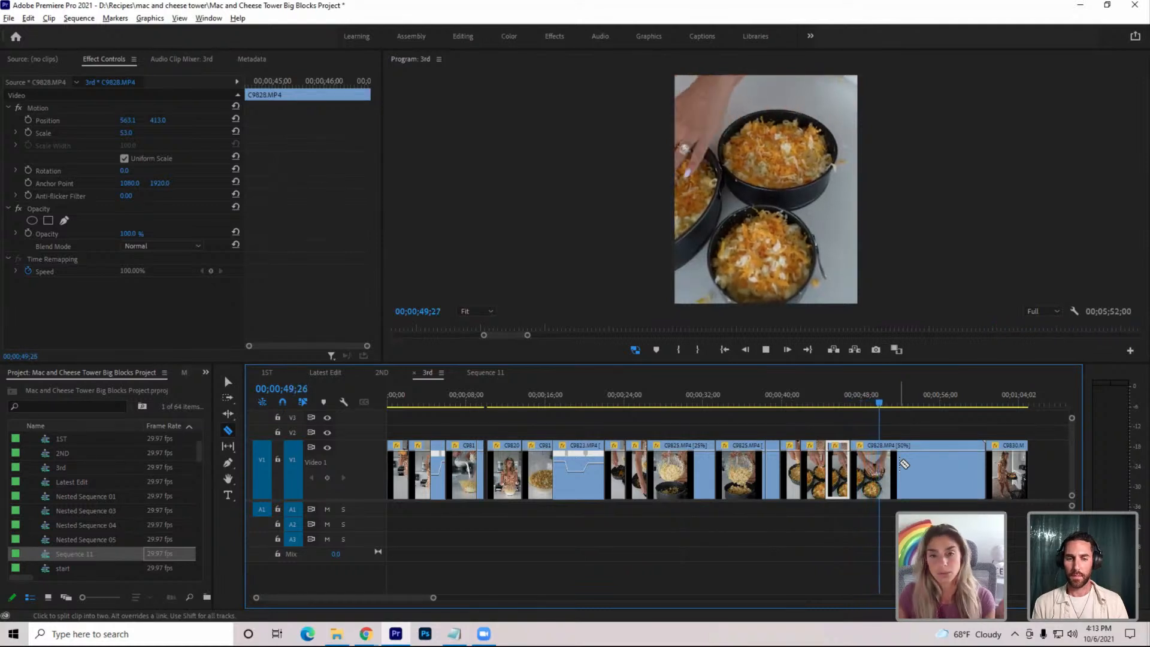
Set the last C9828 part's scale to 67 and ripple trim its start to 00;00;55;00, just before the hands reach the pans
{"action": "left_click", "coordinate": [905, 400]}
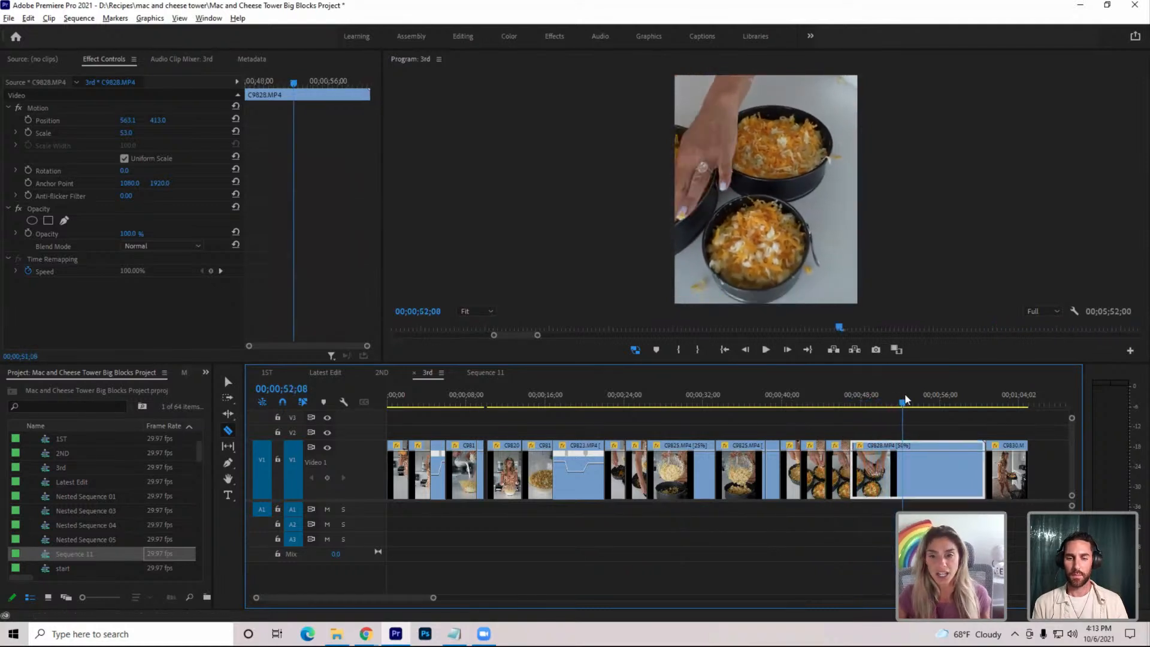
{"action": "left_click_drag", "start_coordinate": [907, 400], "coordinate": [933, 419]}
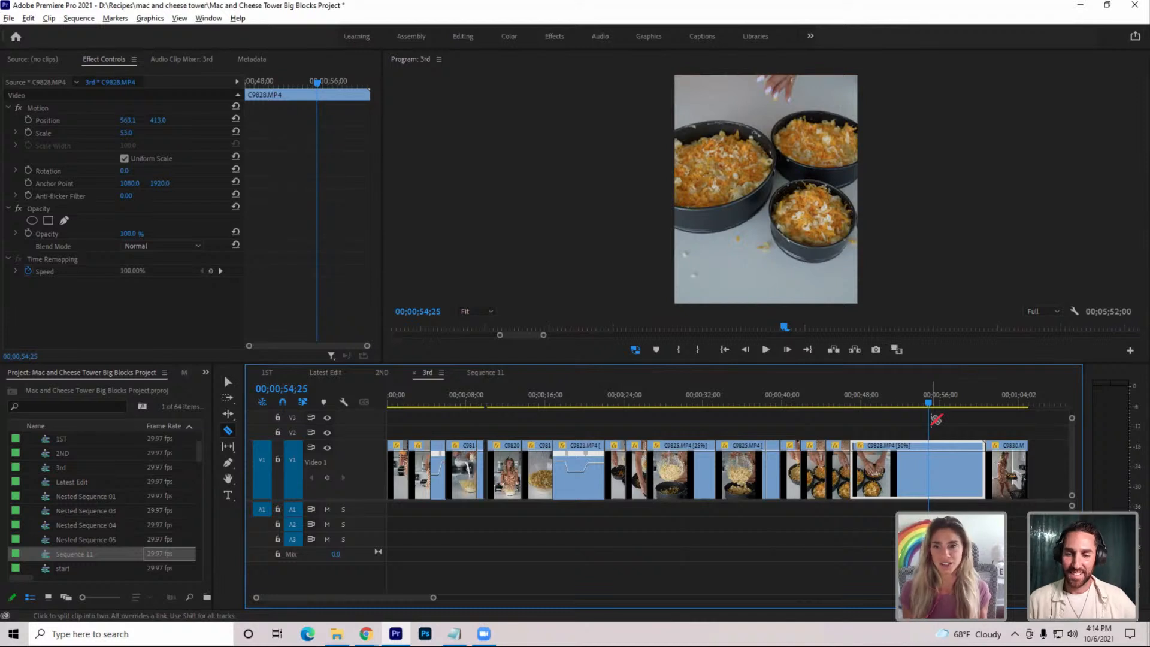
{"action": "left_click_drag", "start_coordinate": [928, 399], "coordinate": [942, 424]}
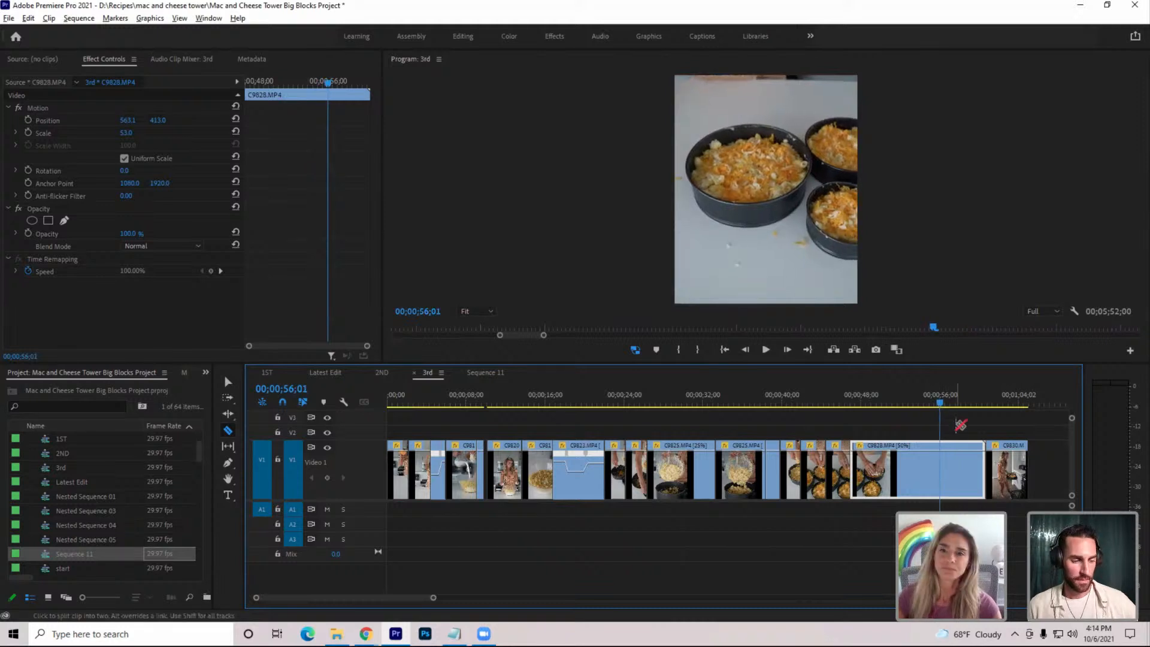
{"action": "left_click", "coordinate": [125, 133]}
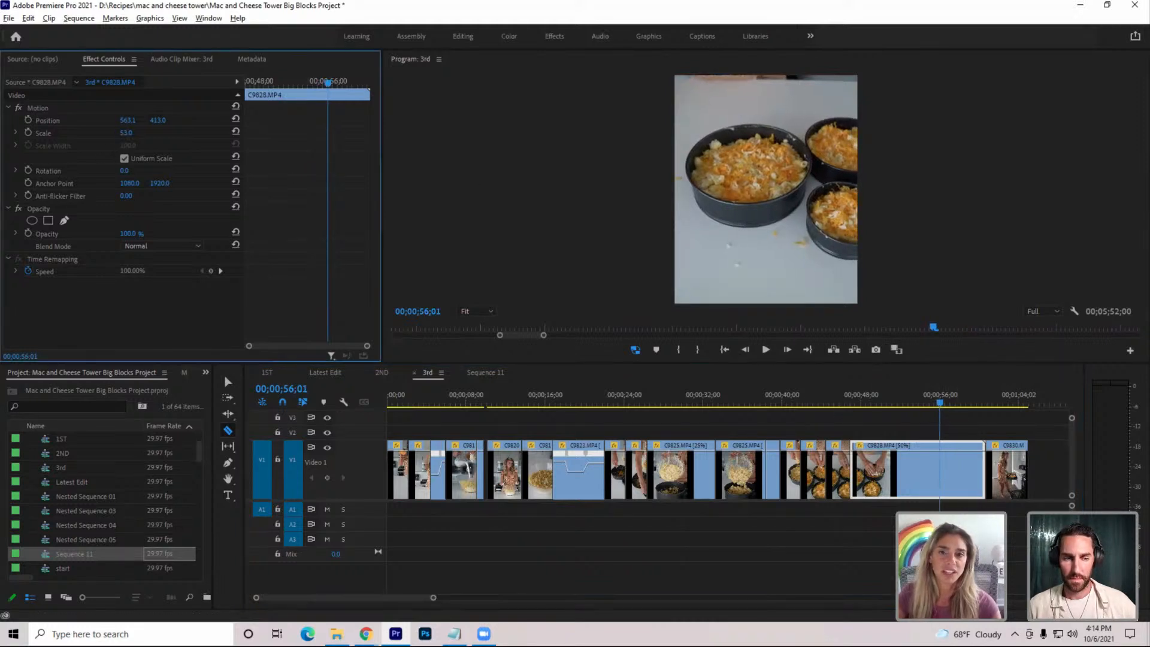
{"action": "left_click_drag", "start_coordinate": [125, 133], "coordinate": [144, 135]}
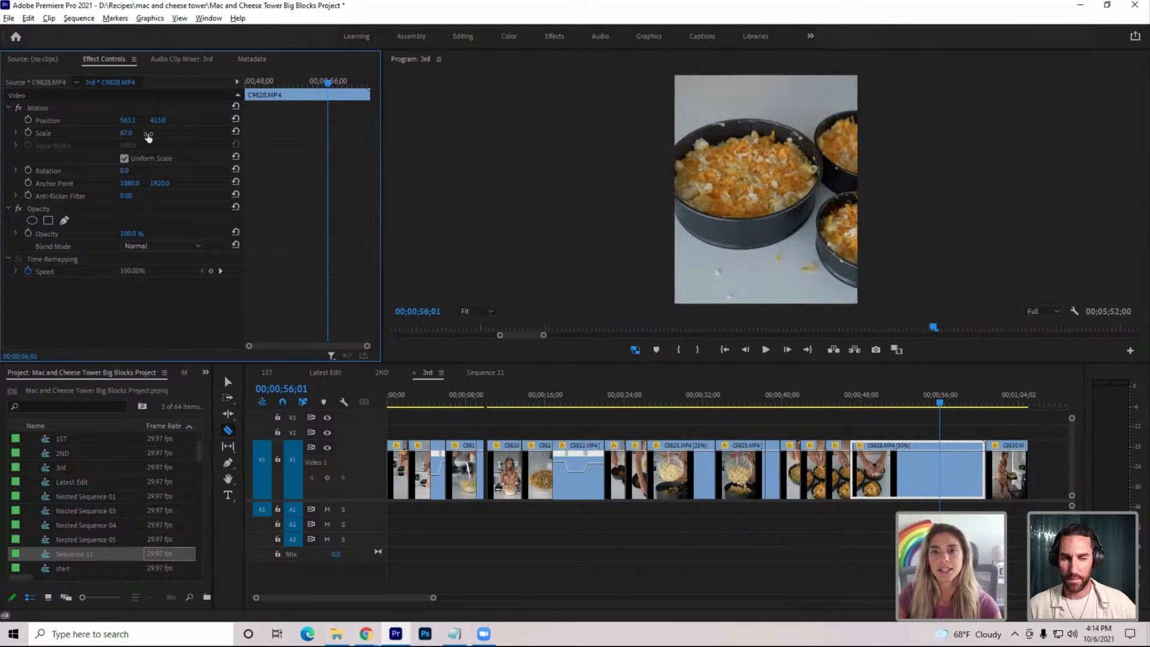
{"action": "left_click", "coordinate": [930, 396]}
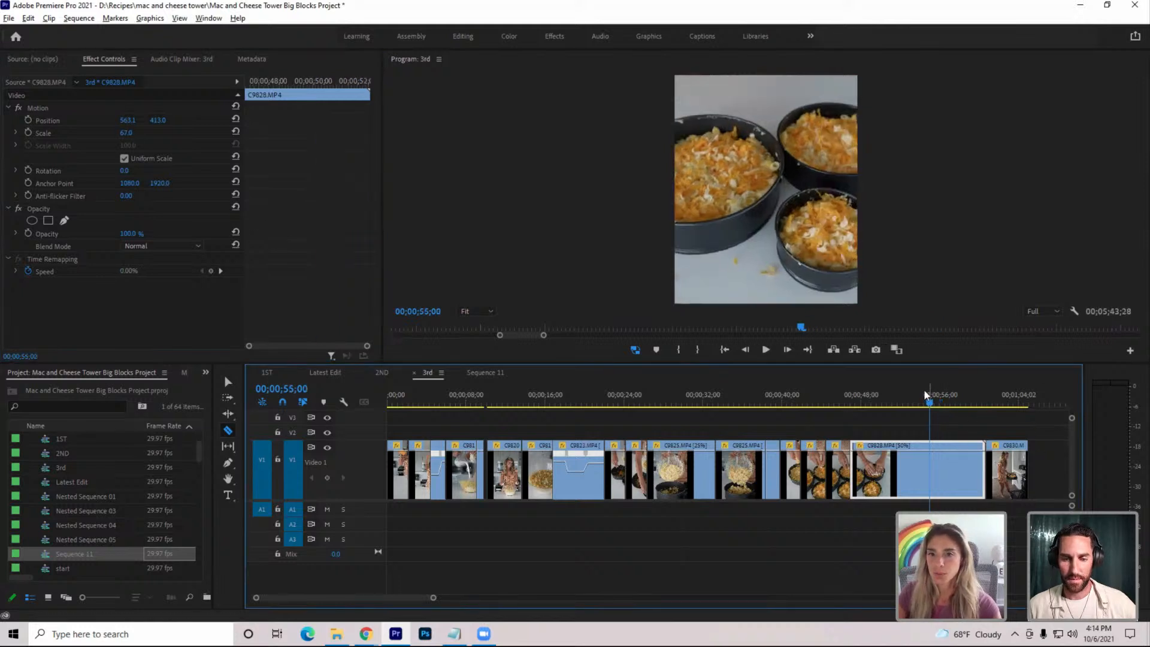
{"action": "key", "text": "q"}
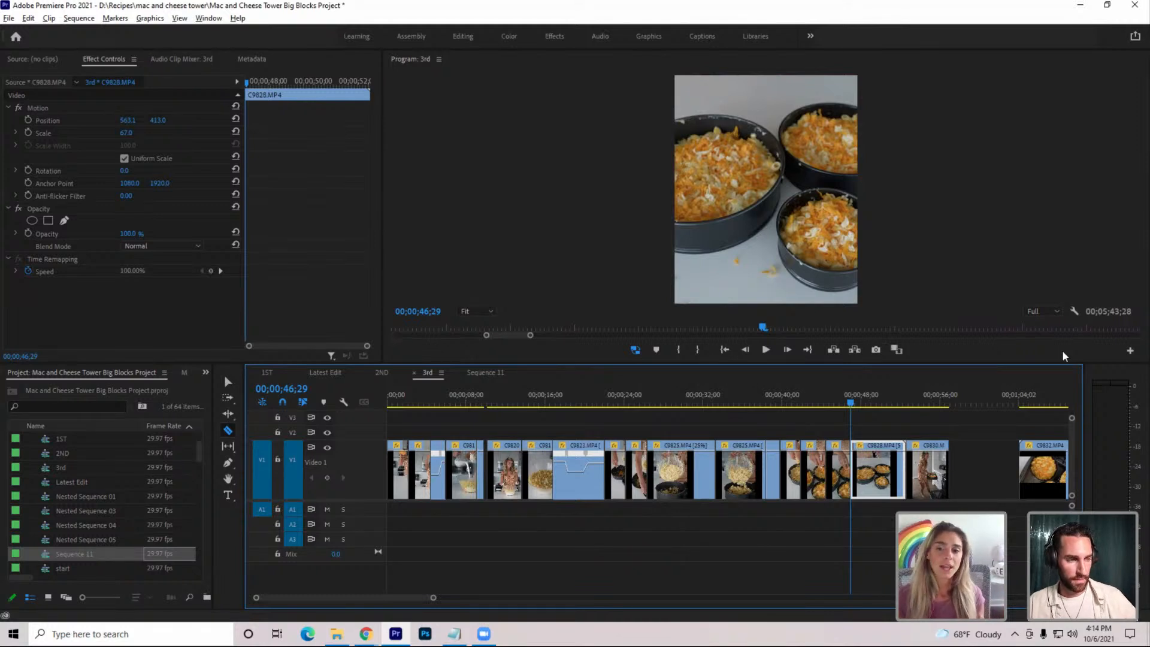
Play the trimmed C9828 part, split it at 00;00;48;16 and ripple trim away everything after the cut
{"action": "key", "text": "space"}
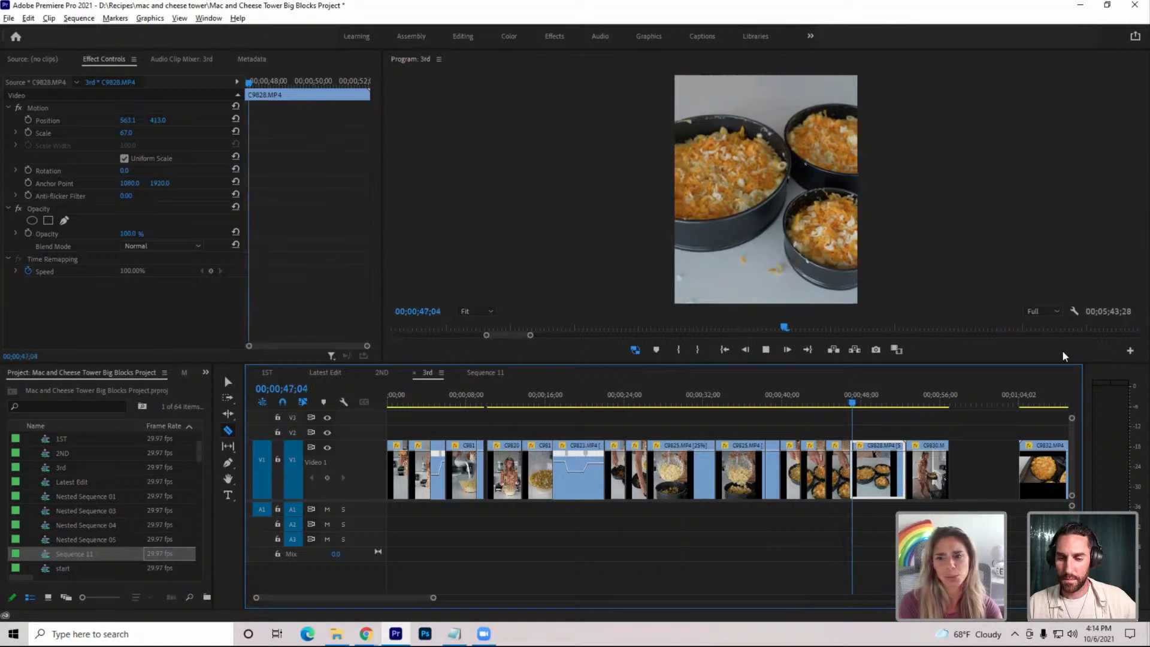
{"action": "key", "text": "ctrl+k"}
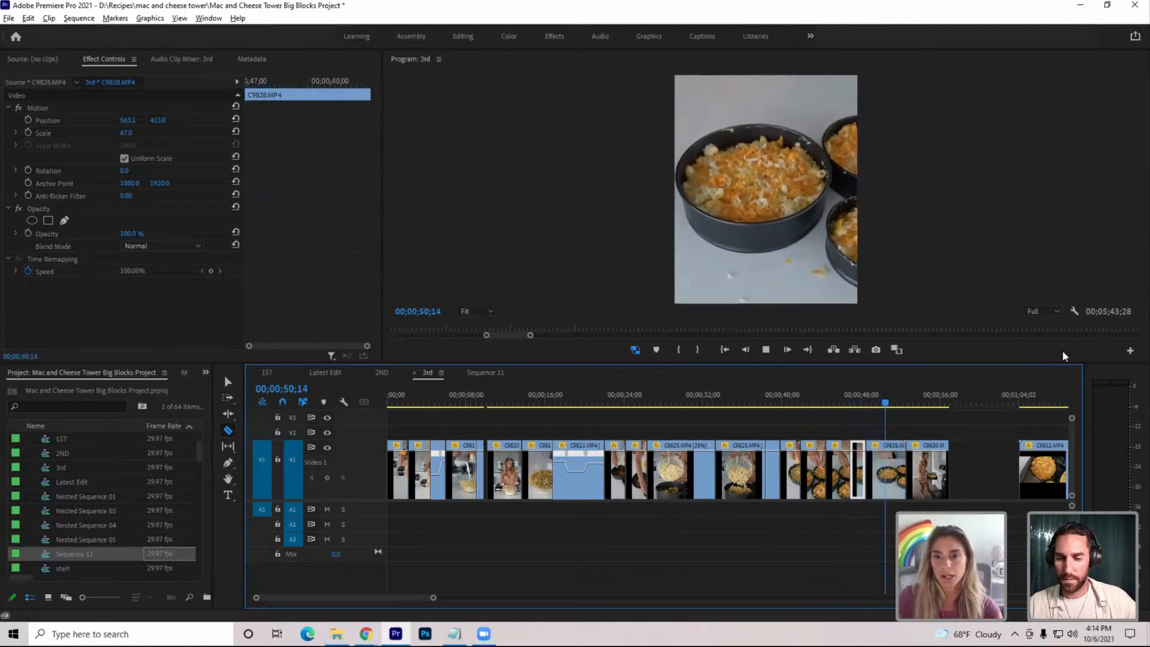
{"action": "key", "text": "v"}
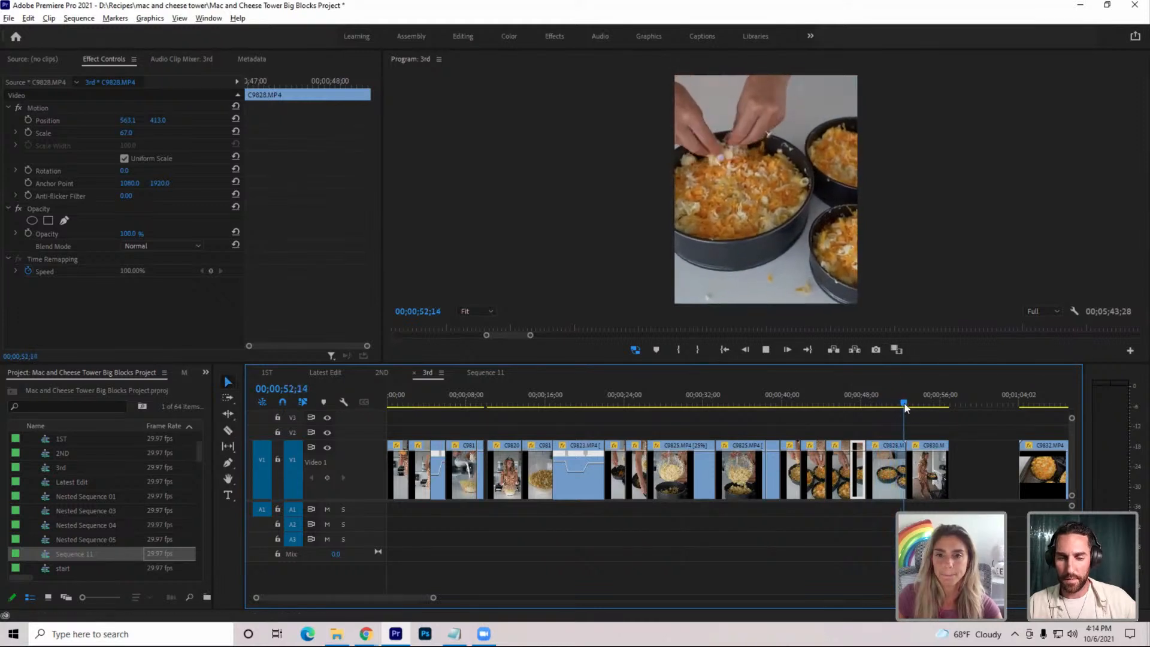
{"action": "left_click", "coordinate": [899, 403]}
{"action": "key", "text": "q"}
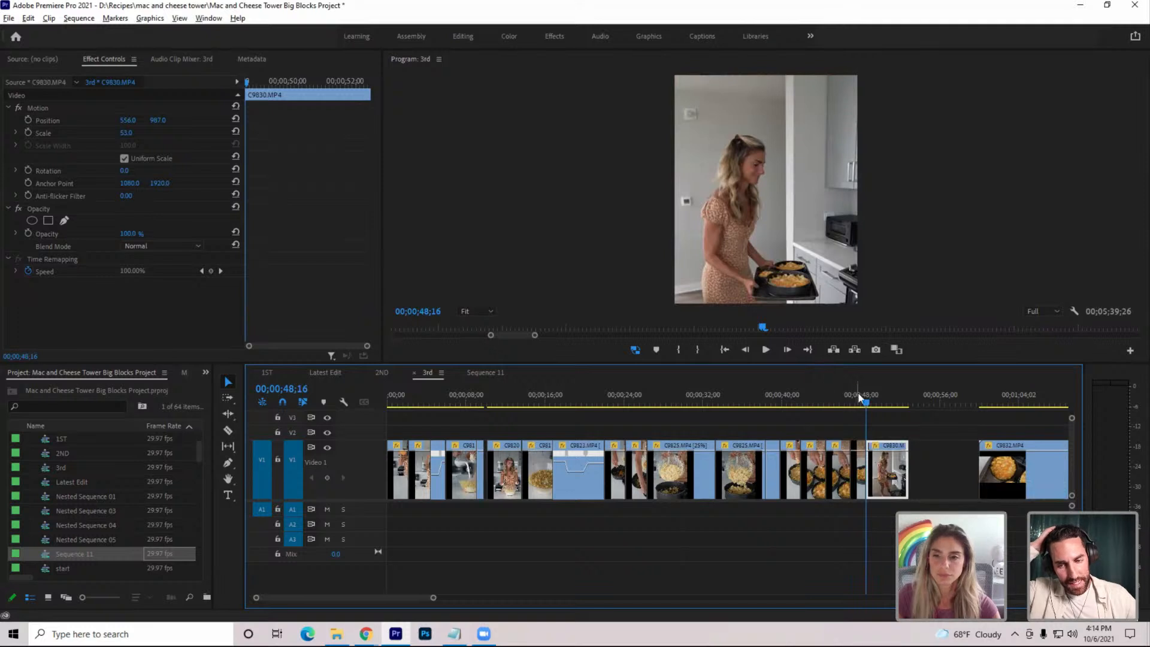
Scrub through the C9830 oven clip and extend its end to include the closed oven's temperature display
{"action": "left_click", "coordinate": [874, 405]}
{"action": "left_click_drag", "start_coordinate": [876, 409], "coordinate": [894, 416]}
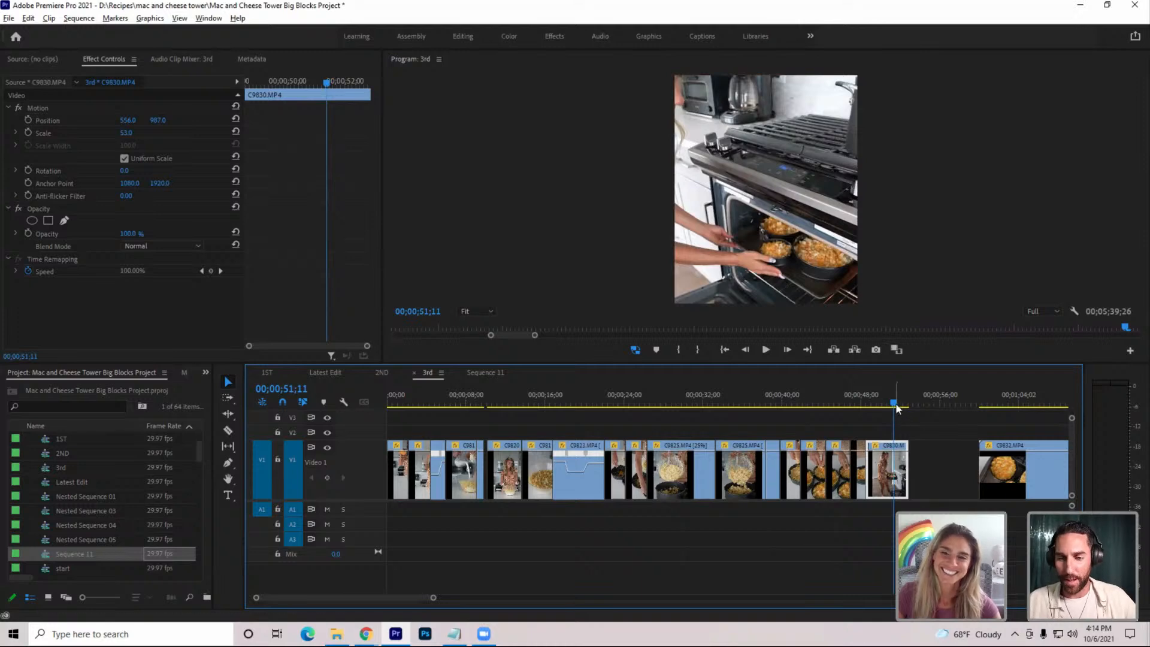
{"action": "left_click_drag", "start_coordinate": [894, 416], "coordinate": [946, 474]}
{"action": "left_click_drag", "start_coordinate": [900, 402], "coordinate": [916, 449]}
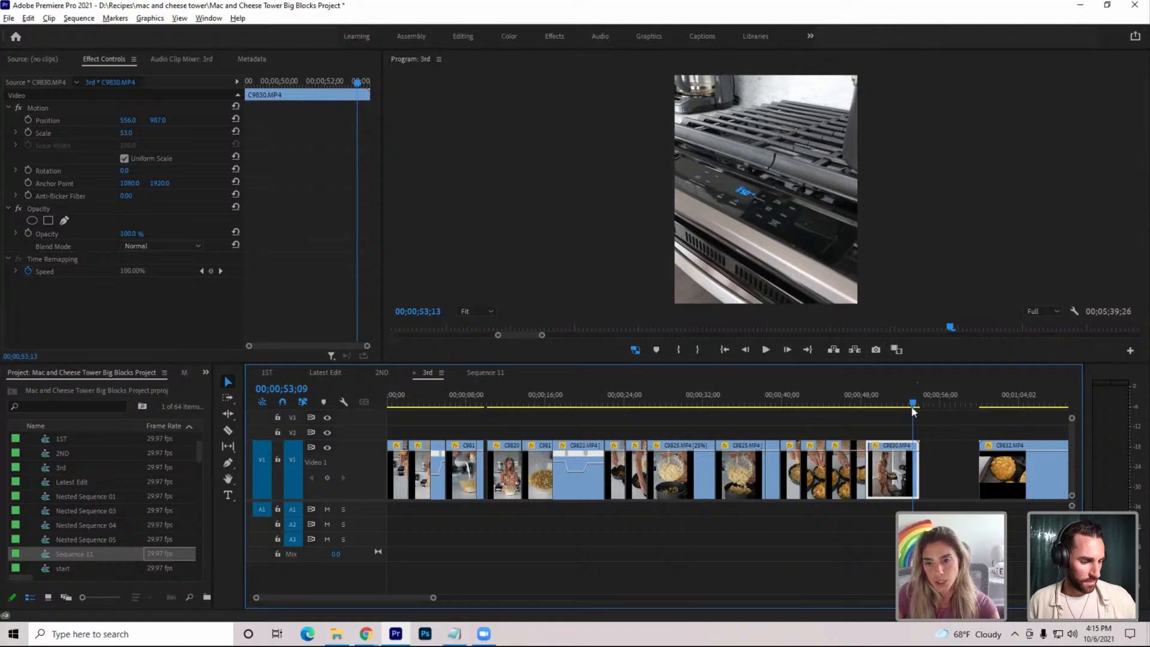
Reframe C9830 by moving the picture up to position 531.2, 714.2, checking the tray shot at its start
{"action": "left_click_drag", "start_coordinate": [911, 405], "coordinate": [878, 403]}
{"action": "left_click_drag", "start_coordinate": [880, 458], "coordinate": [875, 458]}
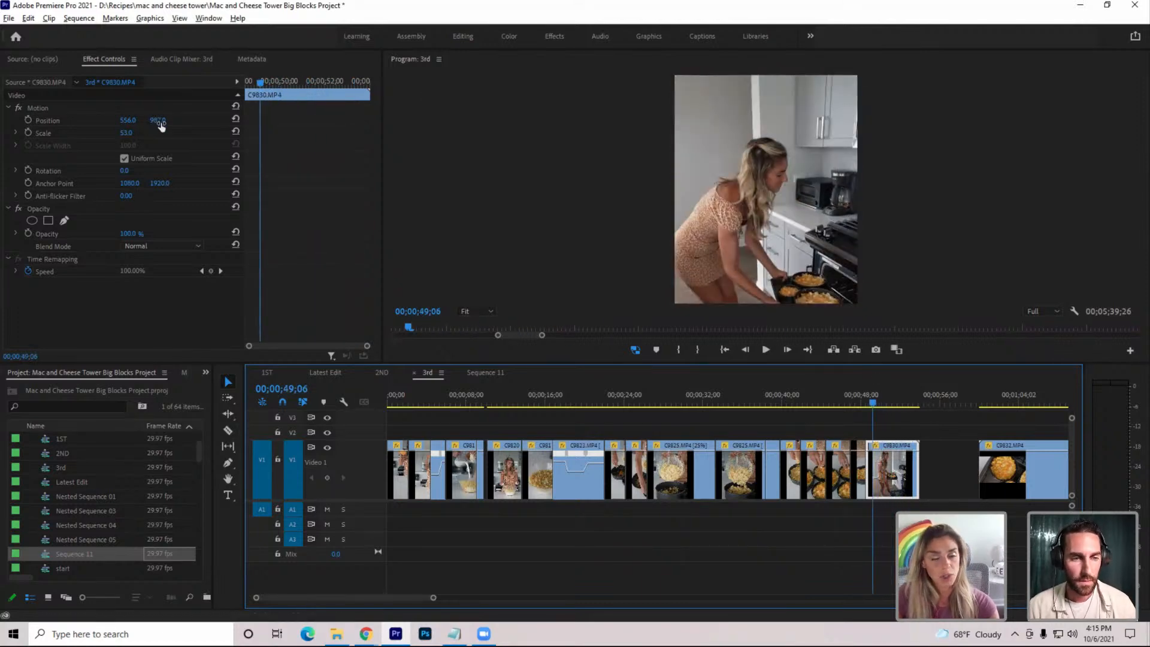
{"action": "left_click", "coordinate": [34, 106]}
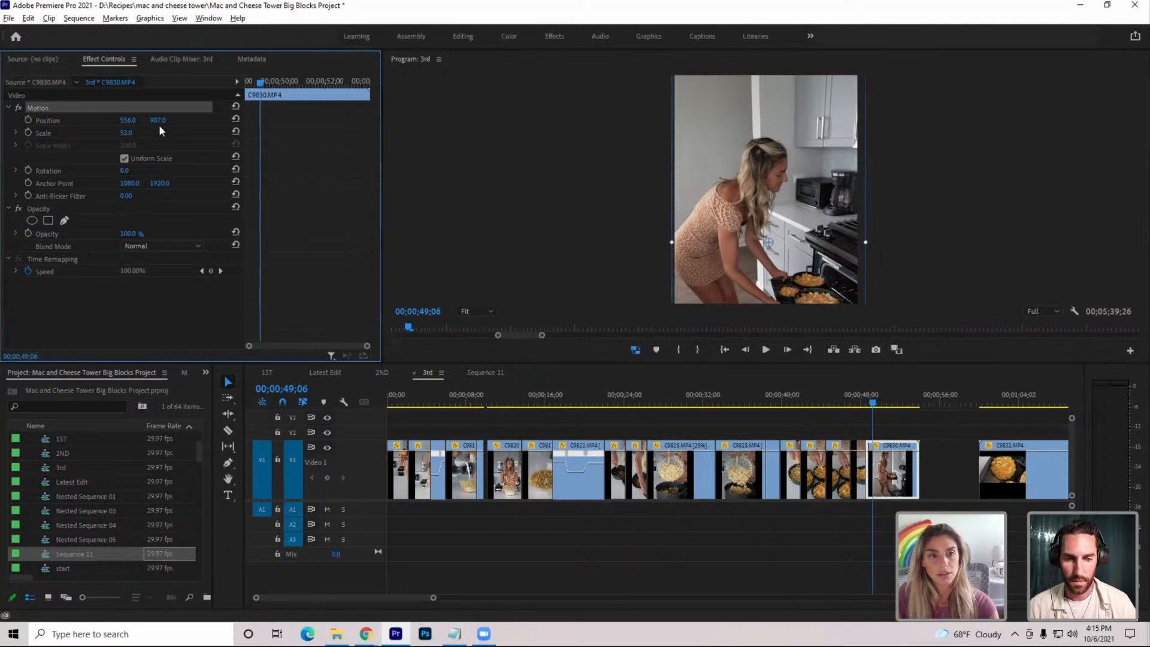
{"action": "left_click_drag", "start_coordinate": [780, 228], "coordinate": [778, 214]}
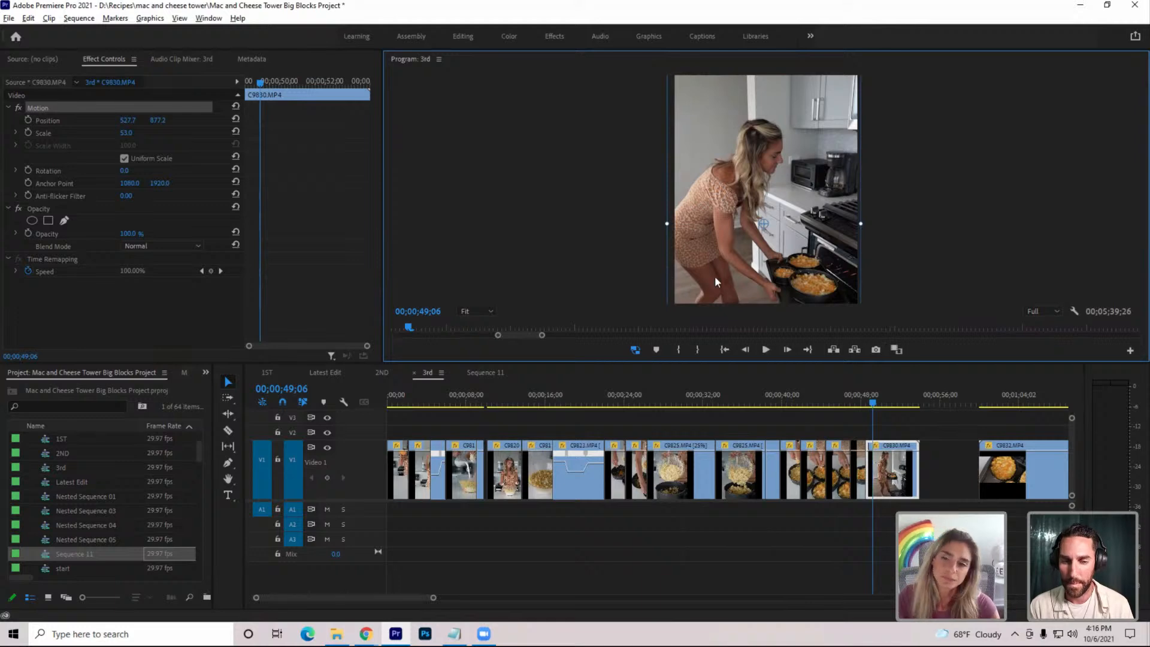
{"action": "mouse_move", "coordinate": [872, 402]}
{"action": "left_mouse_down"}
{"action": "mouse_move", "coordinate": [891, 405]}
{"action": "mouse_move", "coordinate": [866, 403]}
{"action": "left_mouse_up"}
{"action": "left_click_drag", "start_coordinate": [757, 228], "coordinate": [760, 208]}
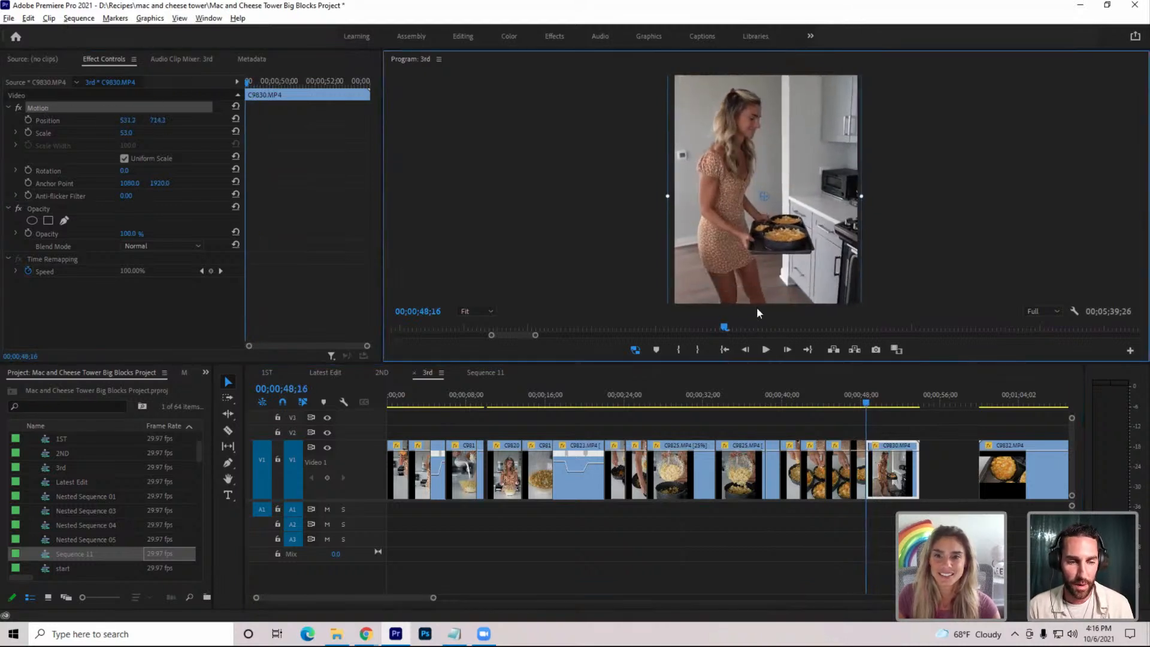
Play the reframed C9830 and ripple extend its start to an earlier frame with the Ripple Edit tool
{"action": "left_click", "coordinate": [909, 501]}
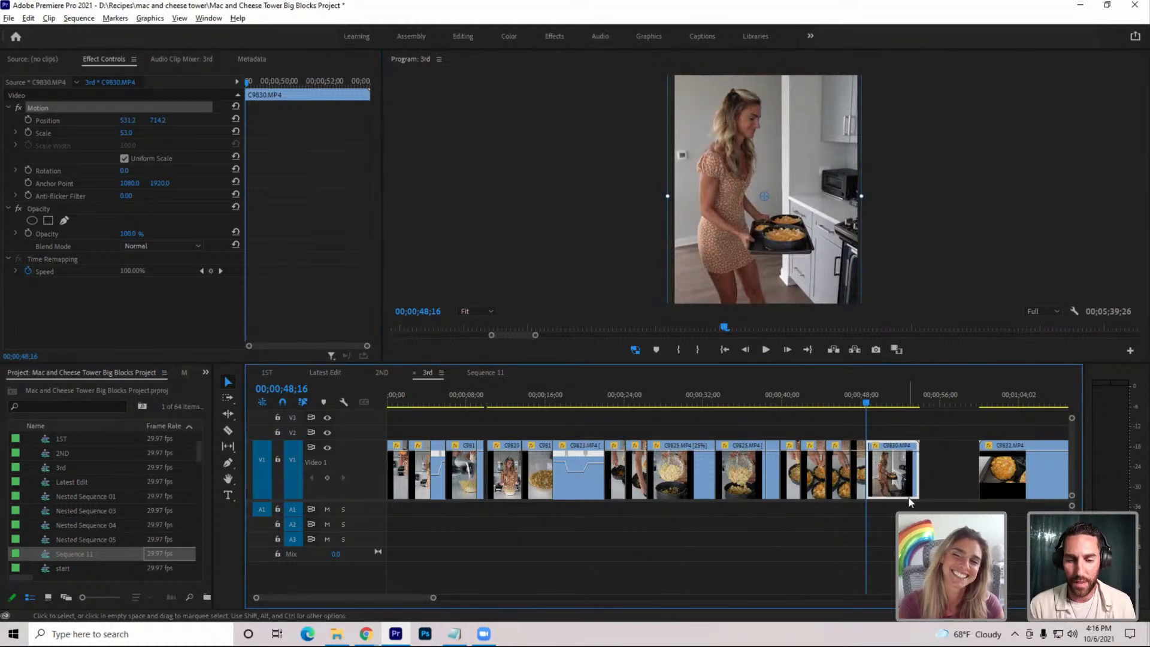
{"action": "key", "text": "space"}
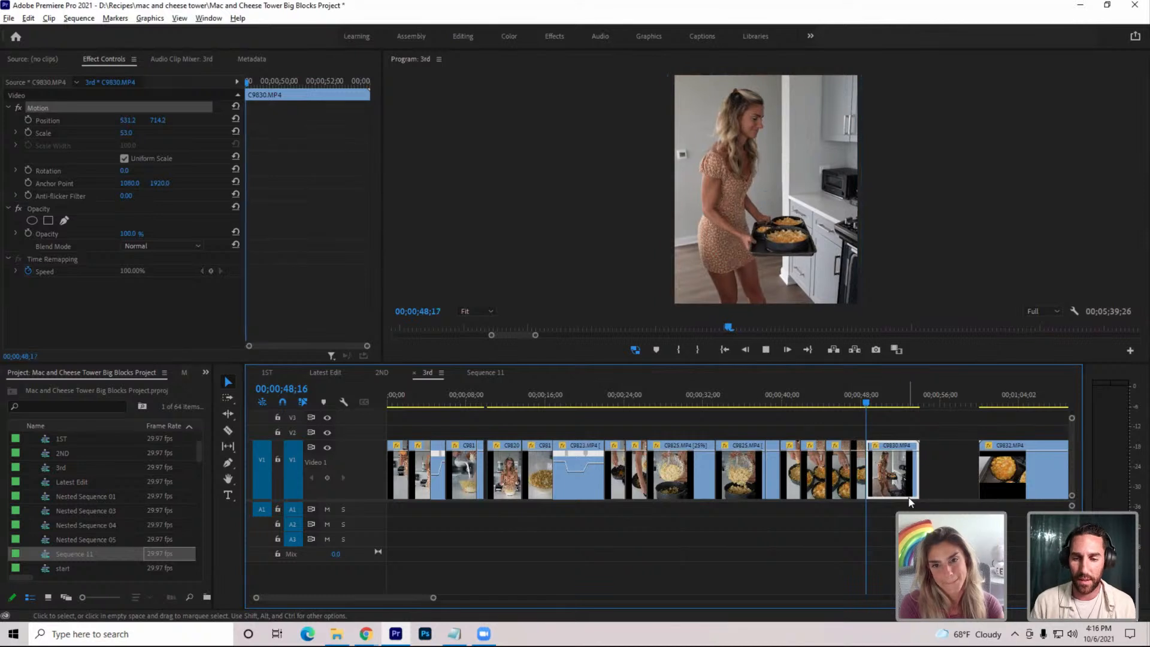
{"action": "key", "text": "j"}
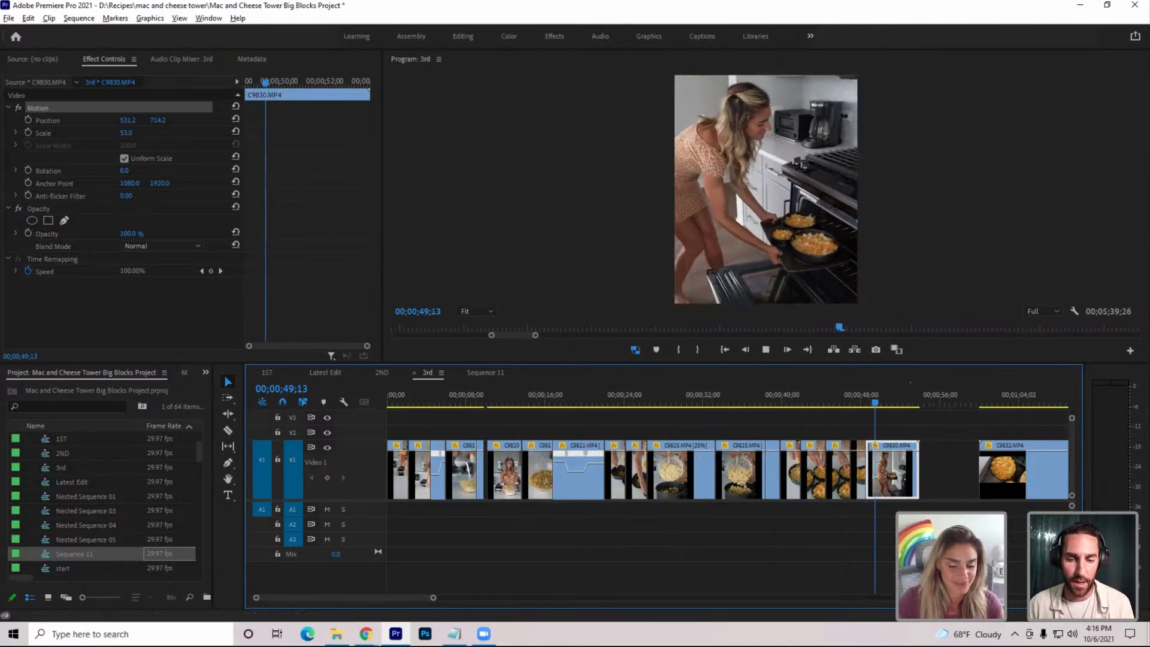
{"action": "key", "text": "b"}
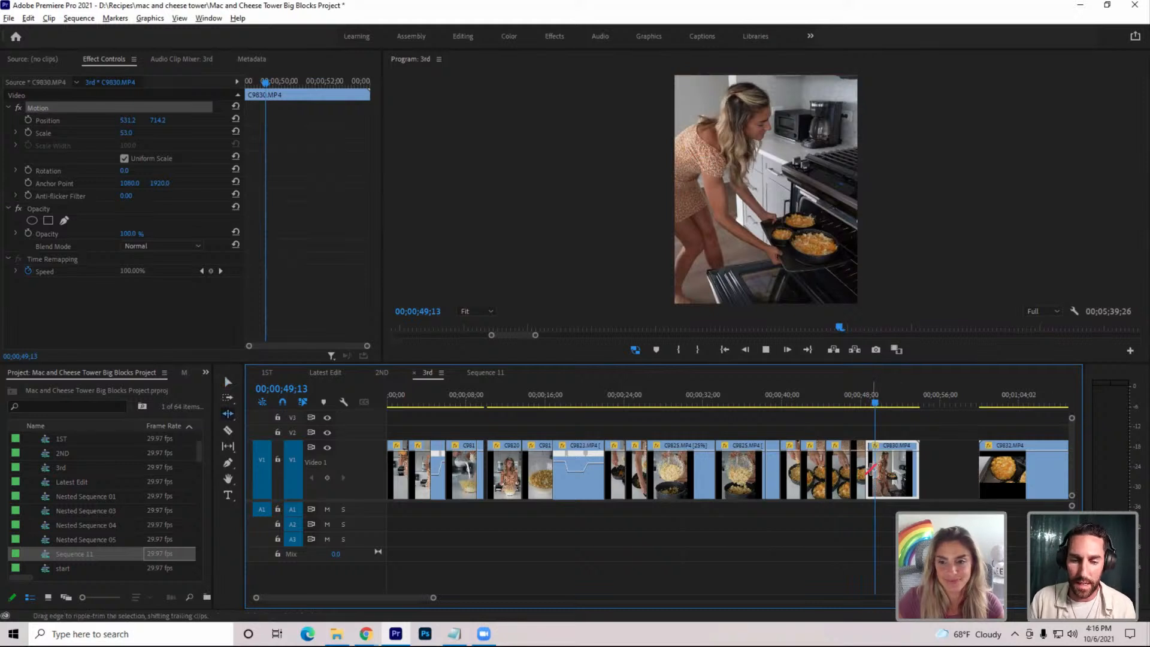
{"action": "left_click", "coordinate": [881, 463]}
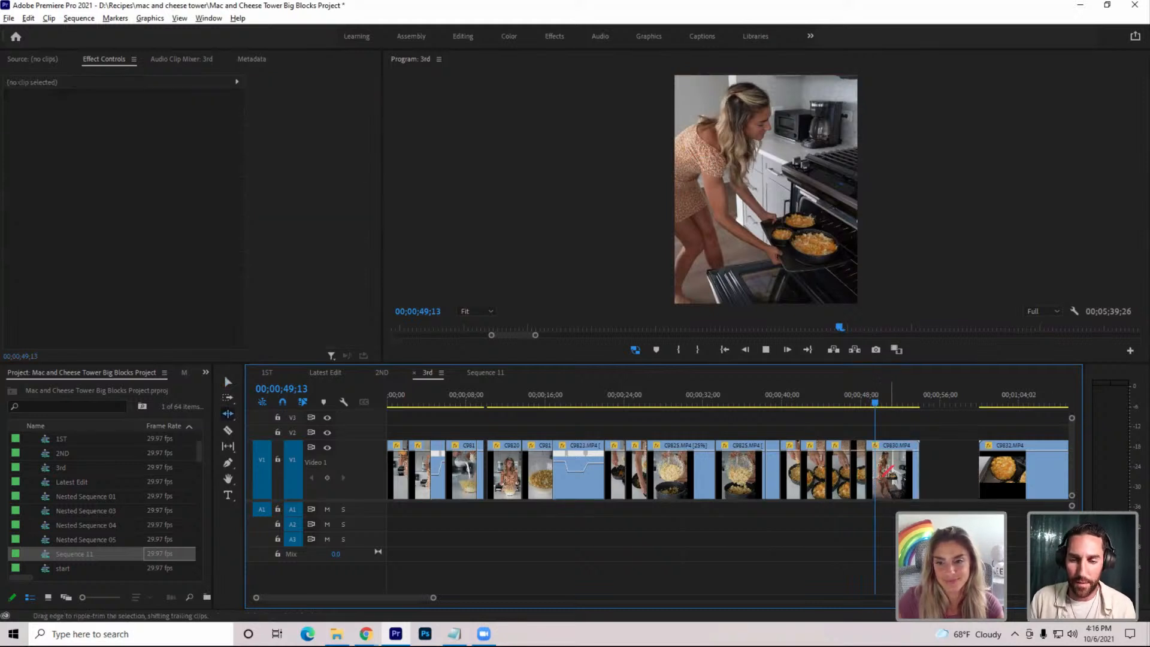
{"action": "key", "text": "ctrl+z"}
{"action": "left_click", "coordinate": [883, 461]}
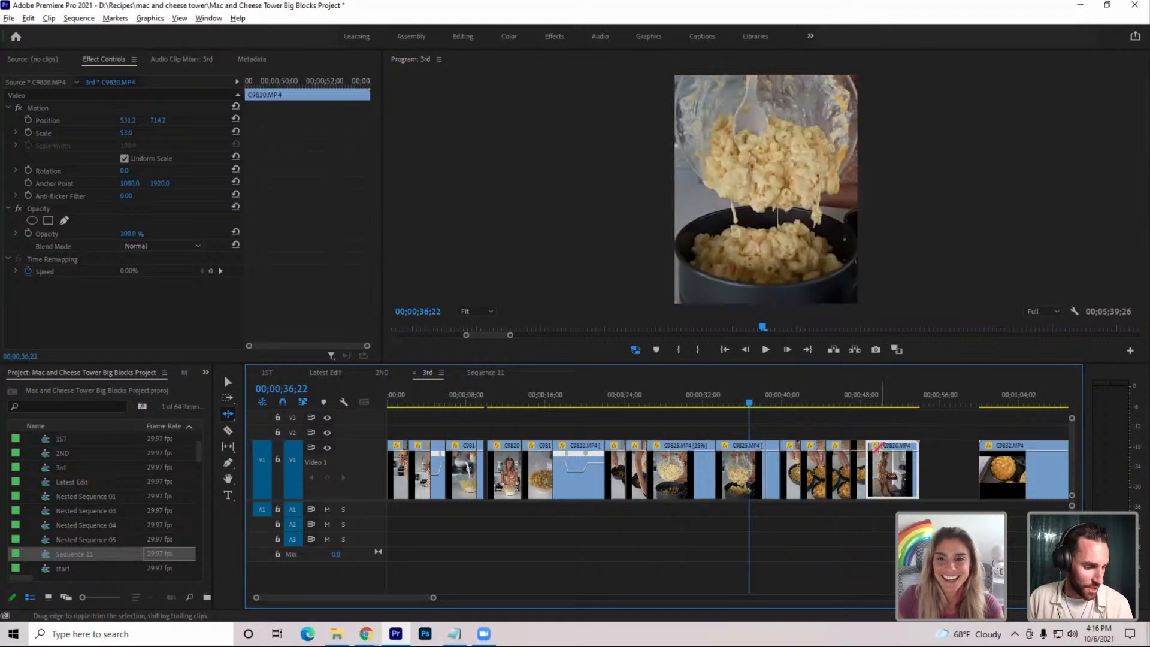
{"action": "left_click_drag", "start_coordinate": [754, 400], "coordinate": [855, 459]}
Play and scrub through the extended C9830 repeatedly, examining its opening, the tray going in and the oven door closing
{"action": "left_click", "coordinate": [766, 349]}
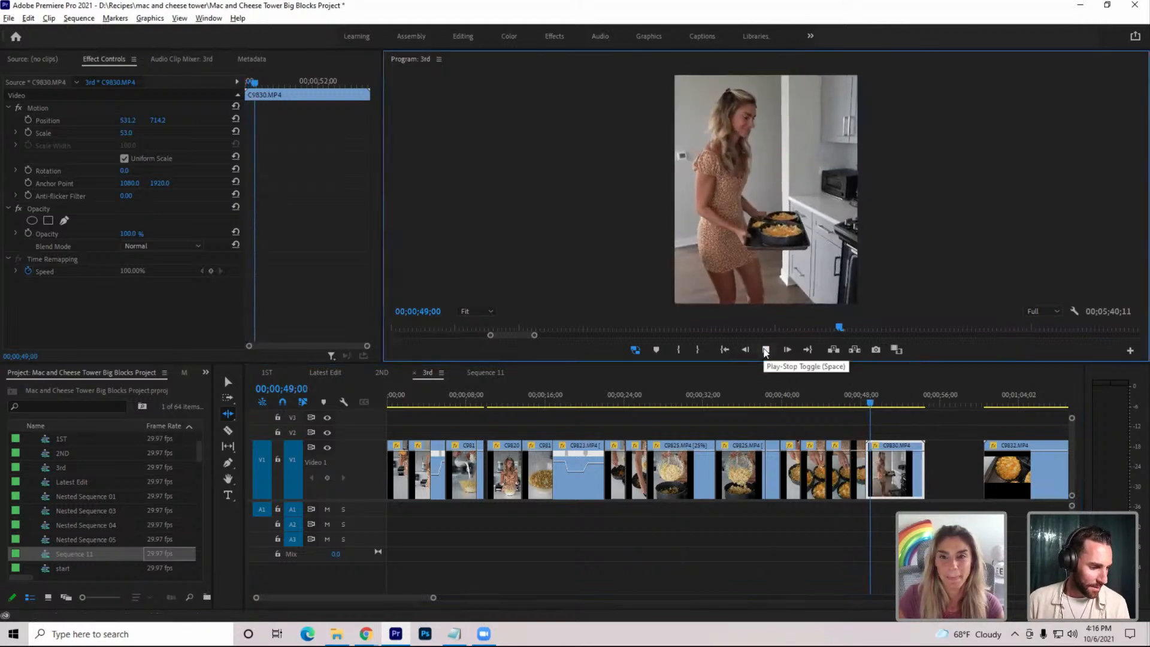
{"action": "key", "text": "space"}
{"action": "left_click", "coordinate": [866, 402]}
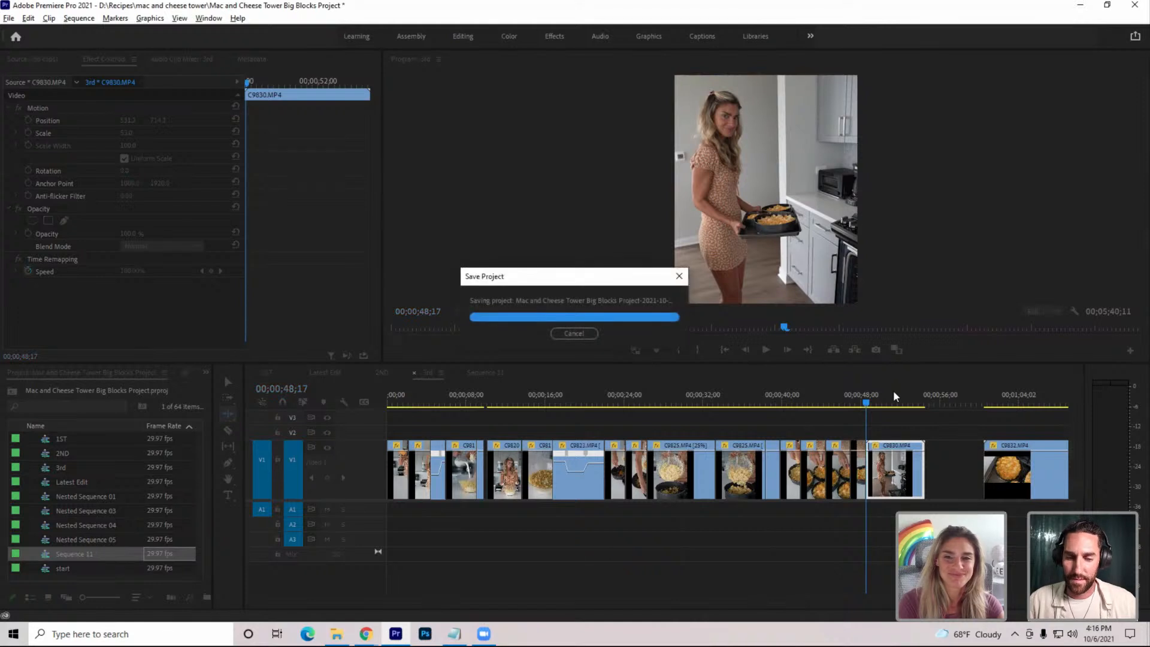
{"action": "key", "text": "space"}
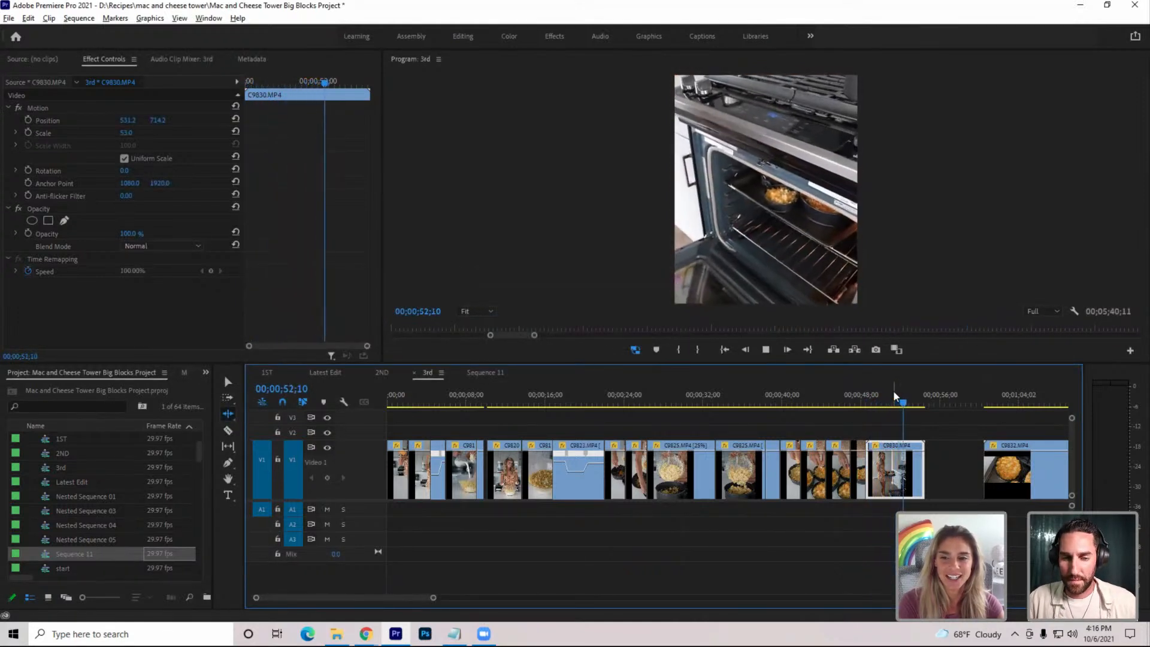
{"action": "key", "text": "space"}
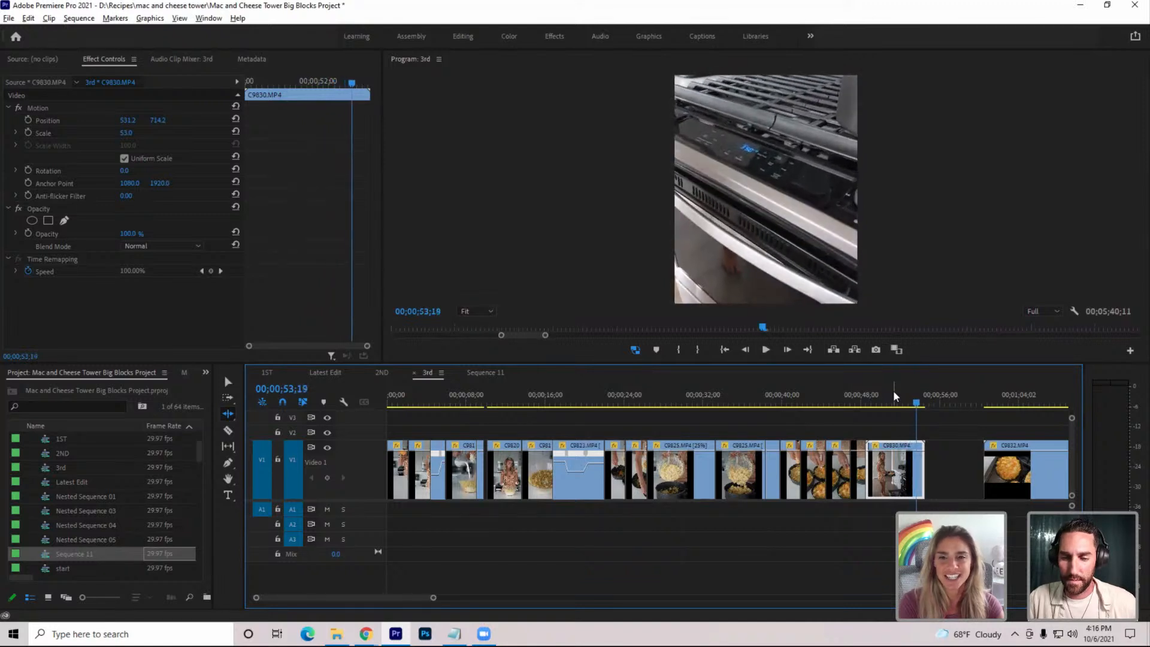
{"action": "key", "text": "space"}
{"action": "key", "text": "space"}
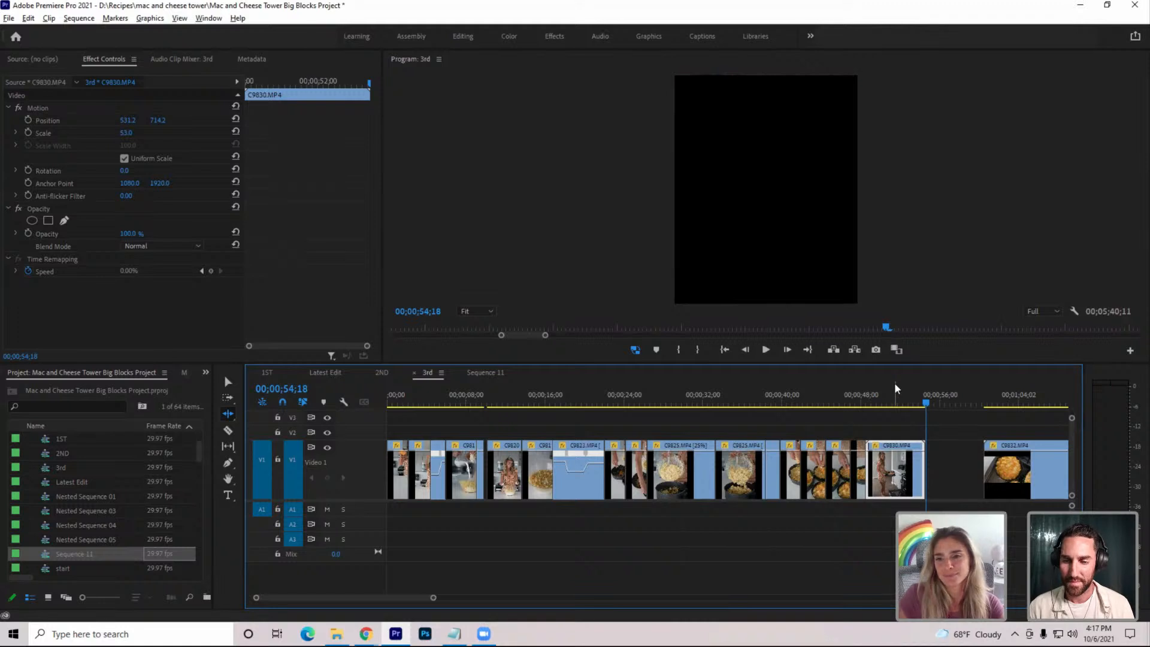
{"action": "left_click_drag", "start_coordinate": [920, 393], "coordinate": [868, 405]}
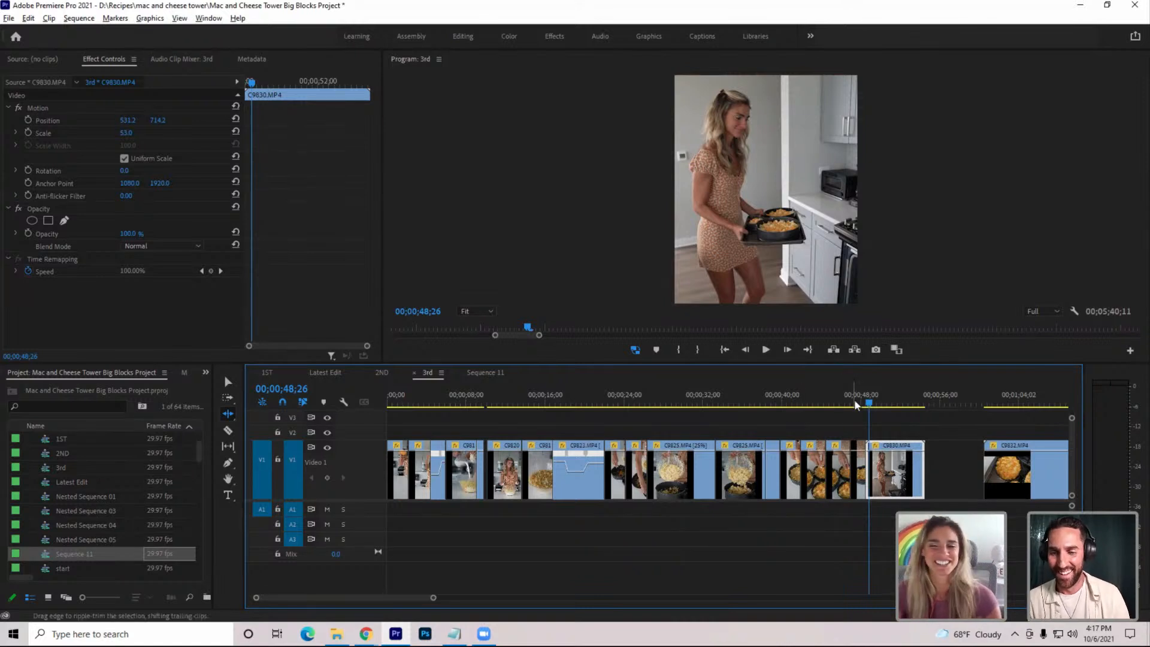
{"action": "left_click", "coordinate": [875, 402]}
{"action": "key", "text": "space"}
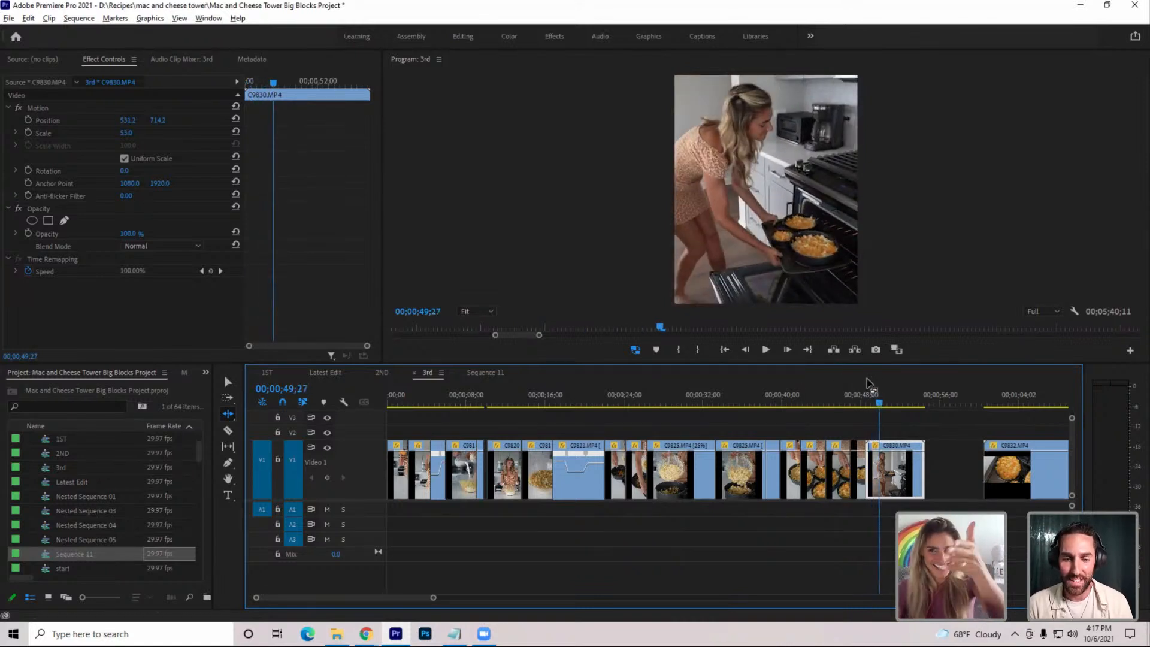
{"action": "left_click_drag", "start_coordinate": [877, 404], "coordinate": [903, 411]}
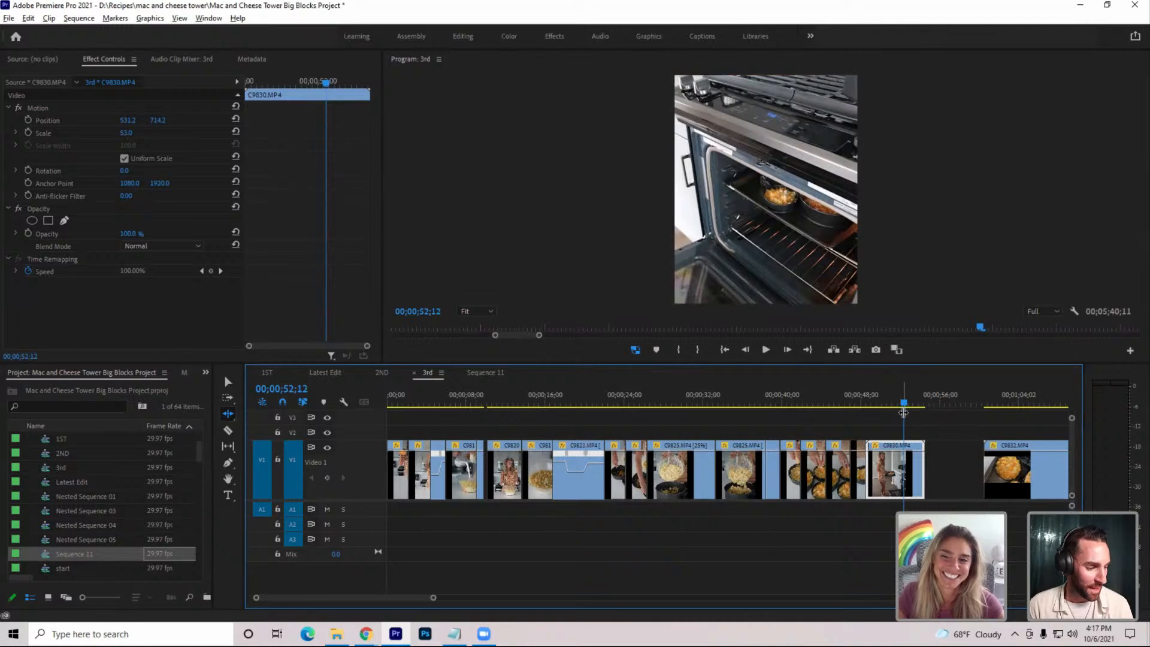
{"action": "left_click_drag", "start_coordinate": [902, 407], "coordinate": [866, 425]}
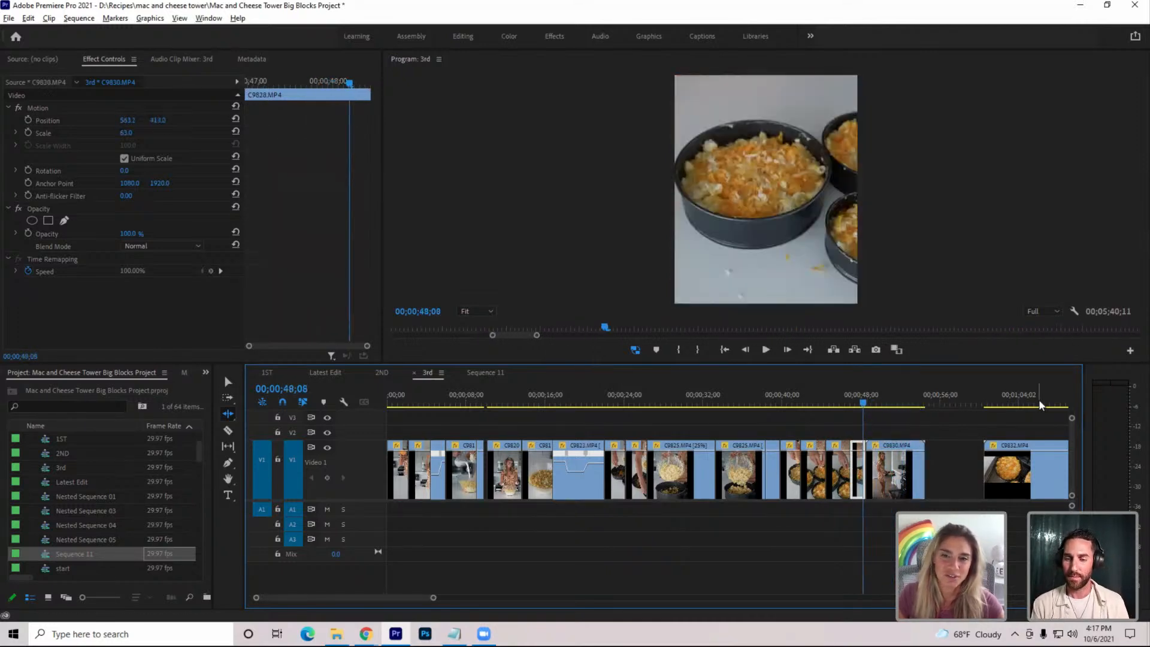
Split C9830 as the tray goes into the oven, ripple trim the second part's start to 00;00;52;10 and play the result
{"action": "key", "text": "space"}
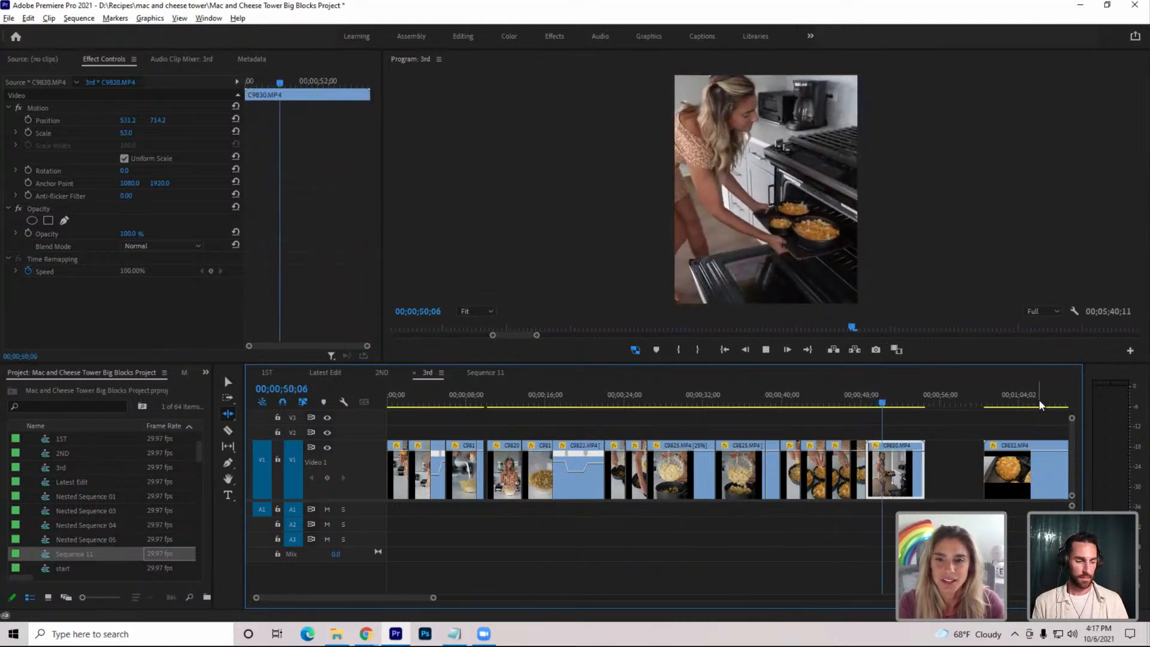
{"action": "key", "text": "ctrl+k"}
{"action": "key", "text": "space"}
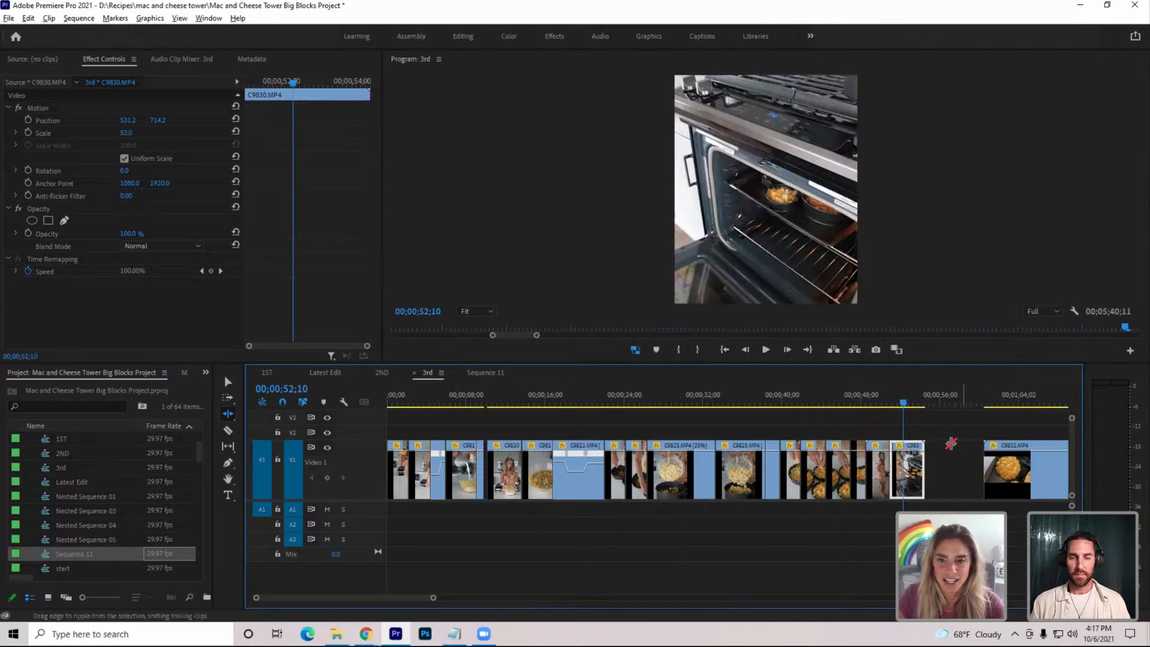
{"action": "key", "text": "q"}
{"action": "left_click", "coordinate": [765, 351]}
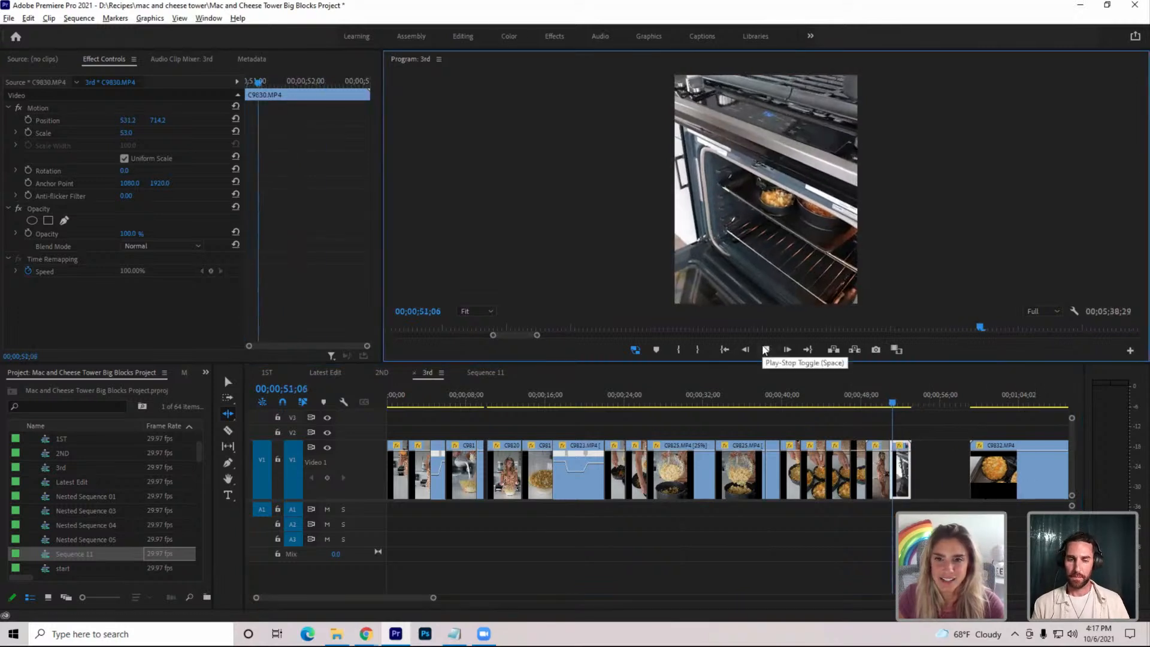
{"action": "key", "text": "space"}
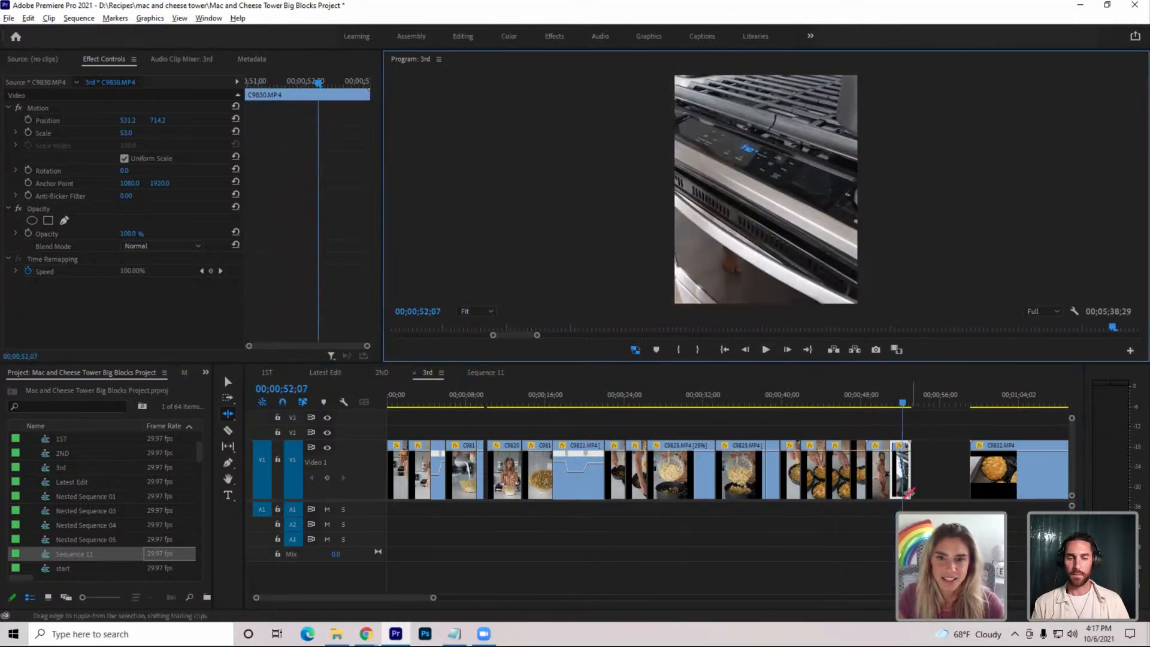
Enlarge the second C9830 part to a scale of 83 to feature the oven's temperature display
{"action": "left_click", "coordinate": [909, 393]}
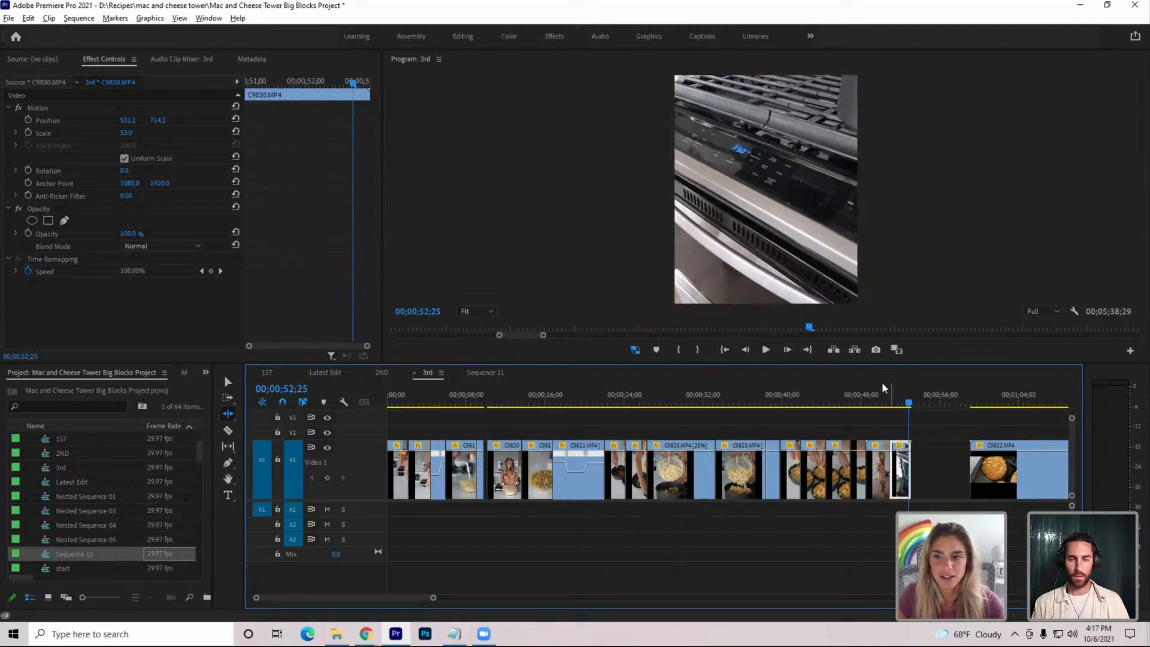
{"action": "left_click", "coordinate": [130, 136]}
{"action": "left_click_drag", "start_coordinate": [126, 132], "coordinate": [136, 133]}
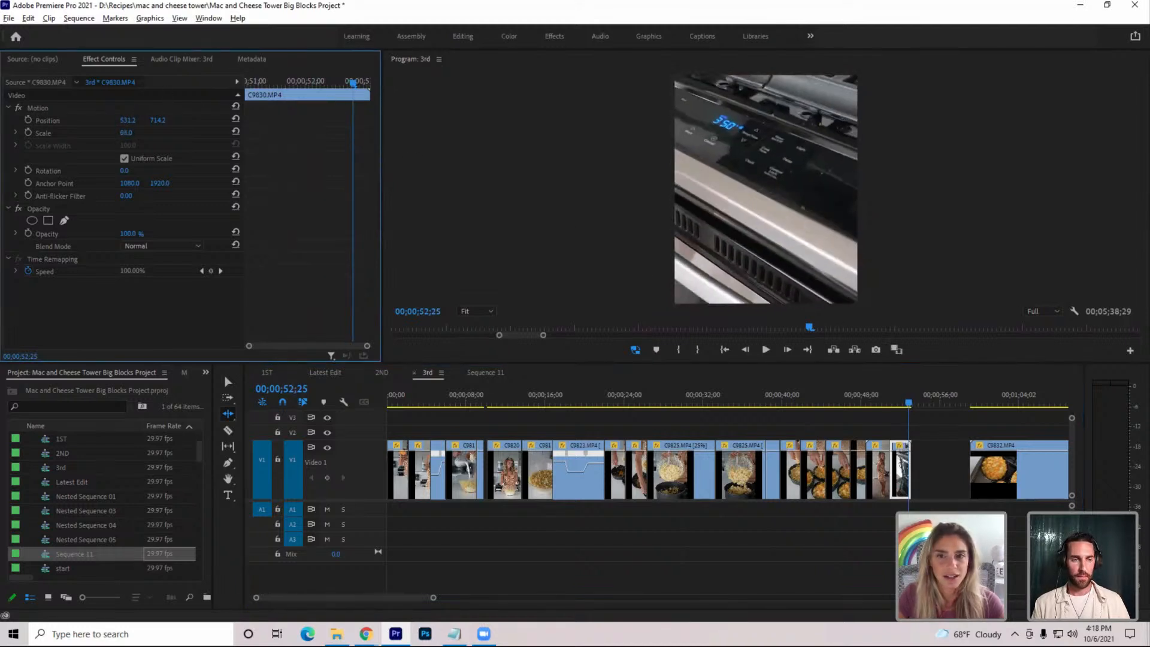
{"action": "left_click_drag", "start_coordinate": [909, 393], "coordinate": [901, 394]}
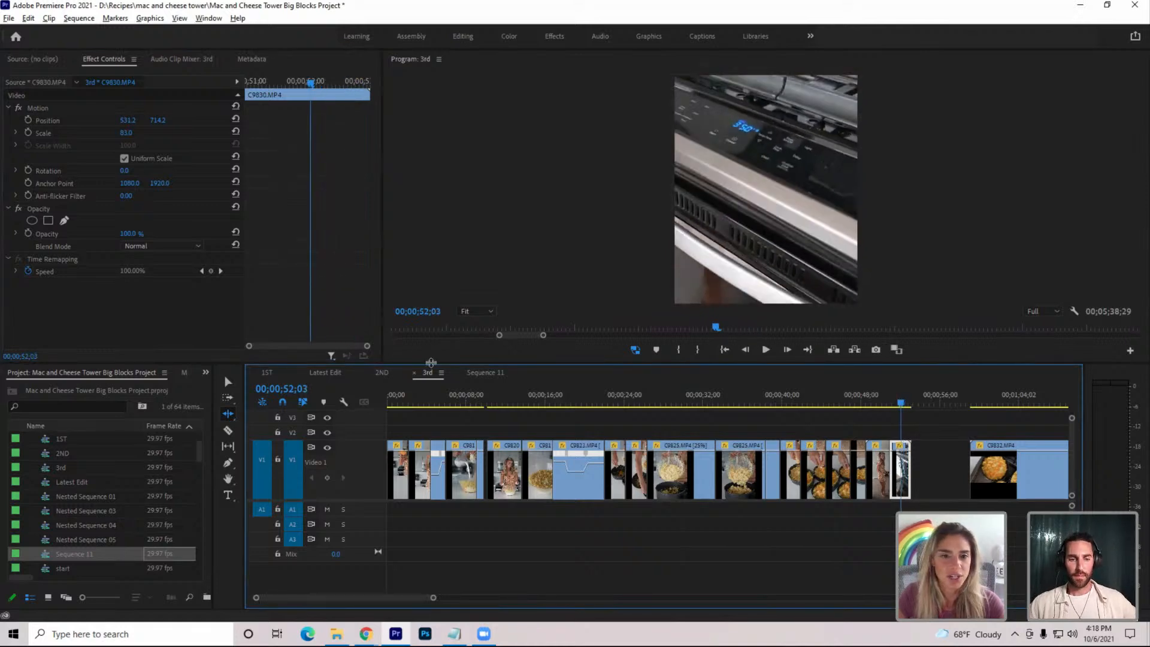
Review the Latest Edit sequence from the 8-second mark through the baked macaroni pan shot near 00;00;12;00
{"action": "left_click", "coordinate": [326, 372]}
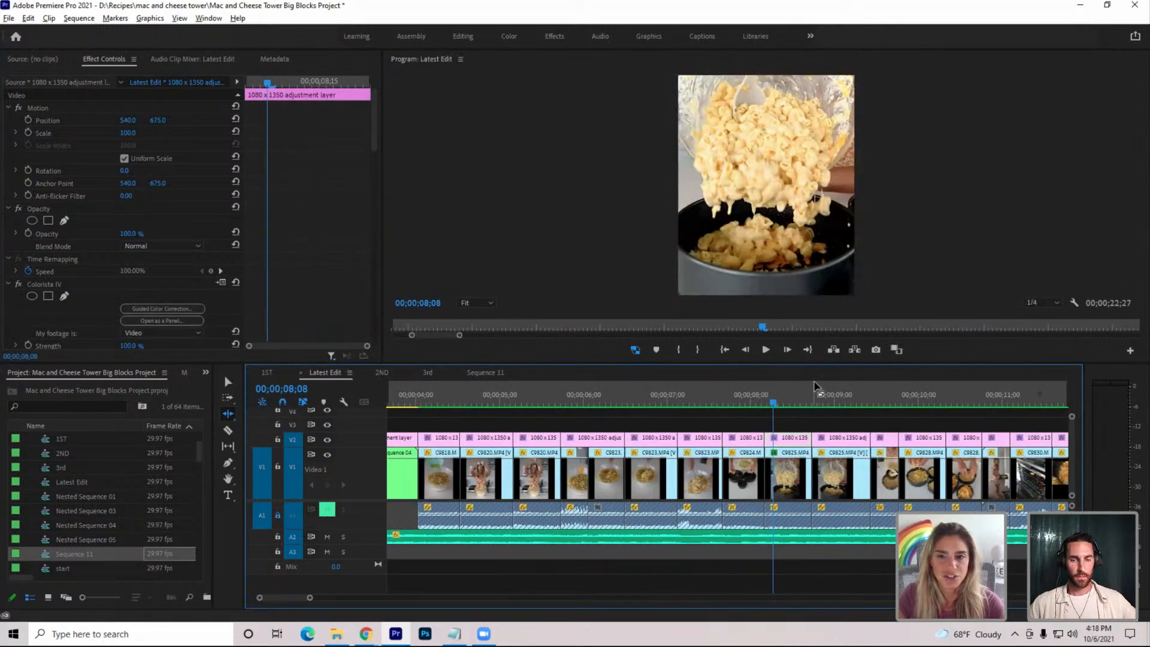
{"action": "left_click", "coordinate": [765, 350]}
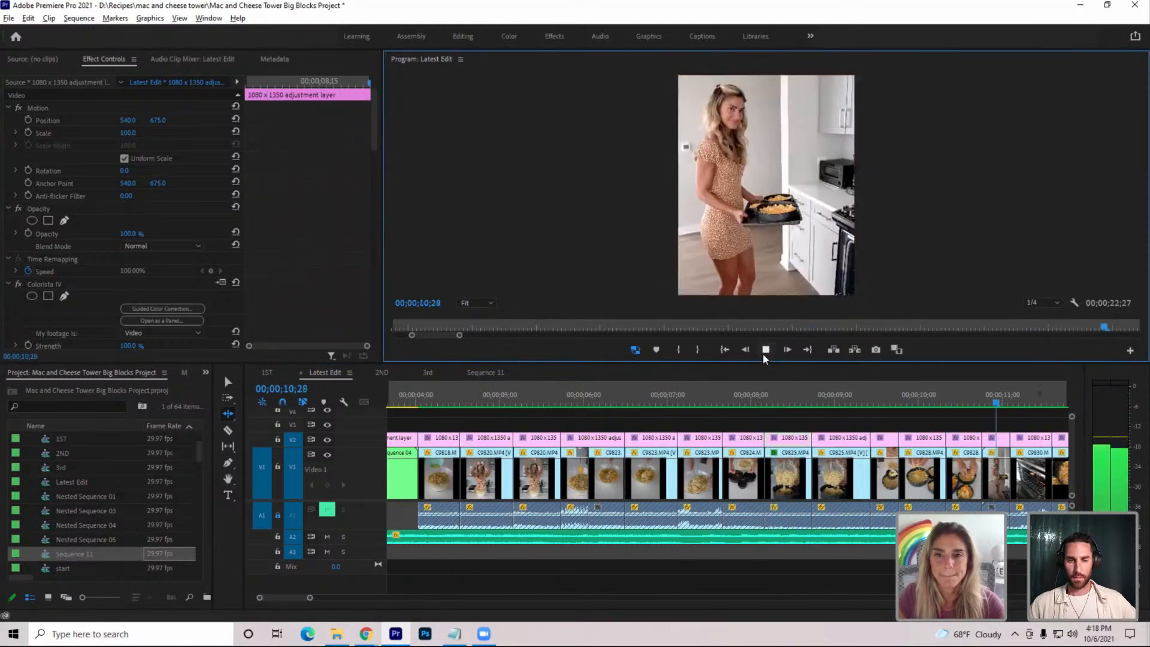
{"action": "left_click", "coordinate": [764, 354]}
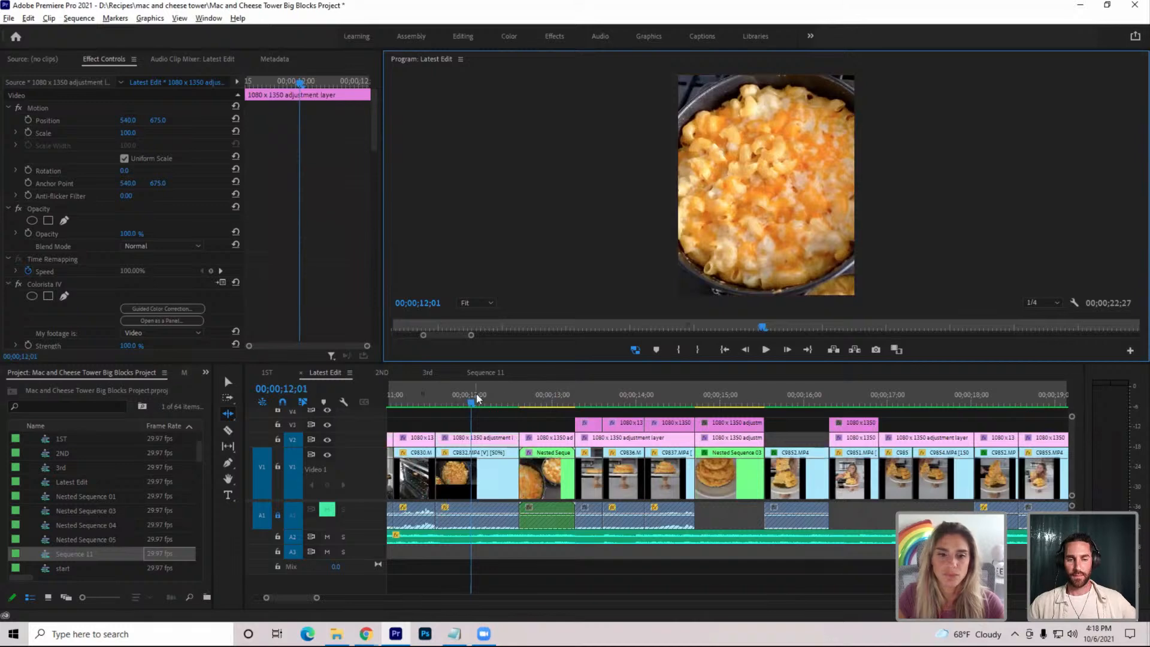
{"action": "left_click_drag", "start_coordinate": [476, 396], "coordinate": [362, 431]}
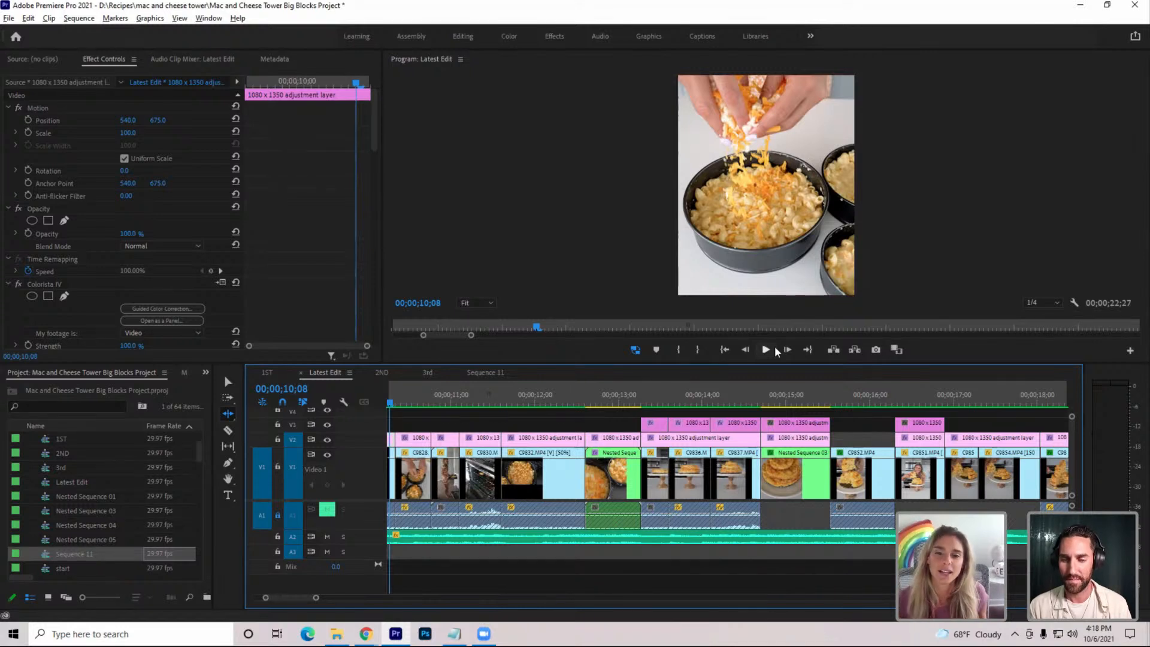
{"action": "left_click_drag", "start_coordinate": [405, 402], "coordinate": [459, 428]}
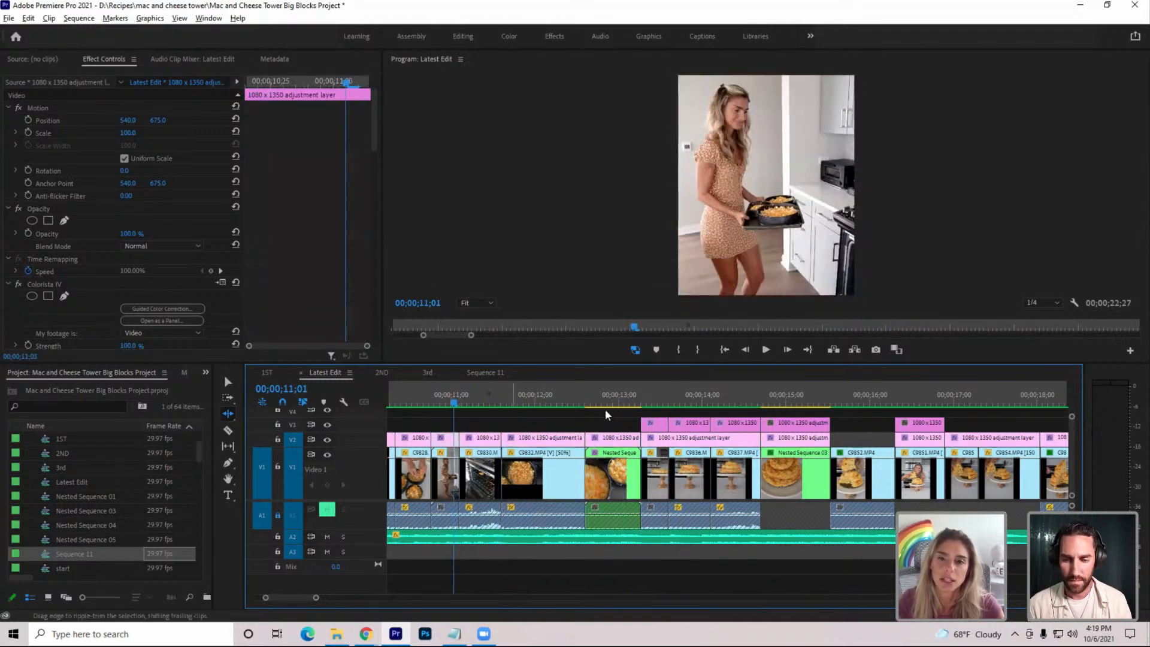
{"action": "left_click", "coordinate": [766, 349]}
{"action": "left_click", "coordinate": [767, 350]}
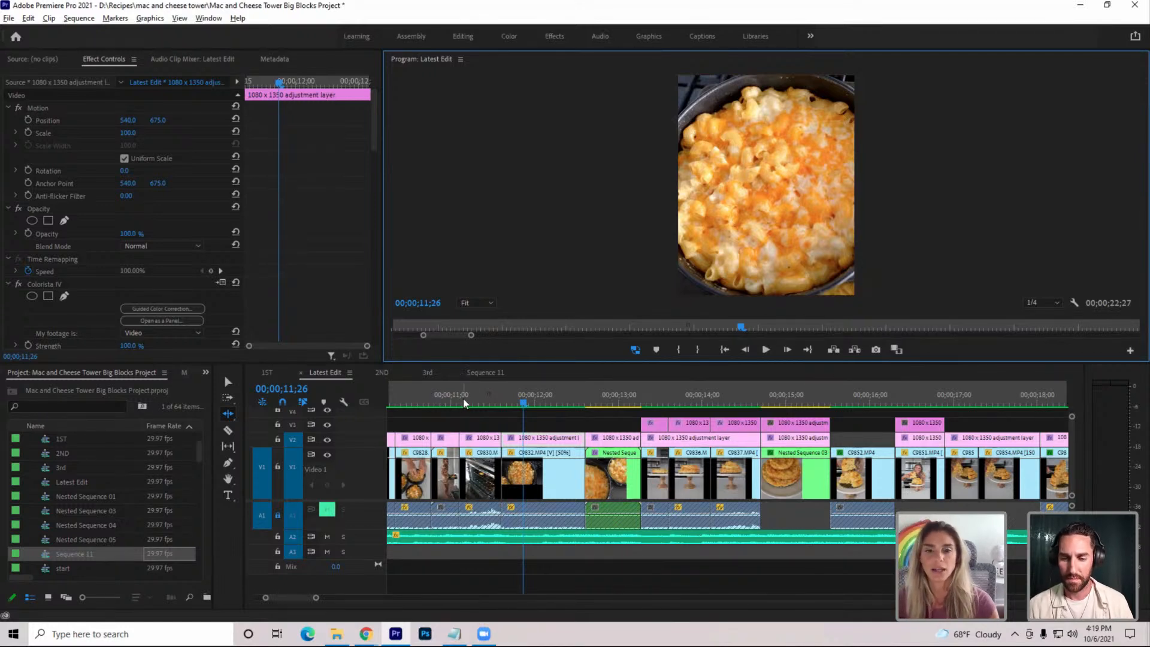
In the 3rd sequence, trim the end of oven clip C9830.MP4 to 00;00;52;16 and close the gap after it
{"action": "left_click", "coordinate": [499, 370]}
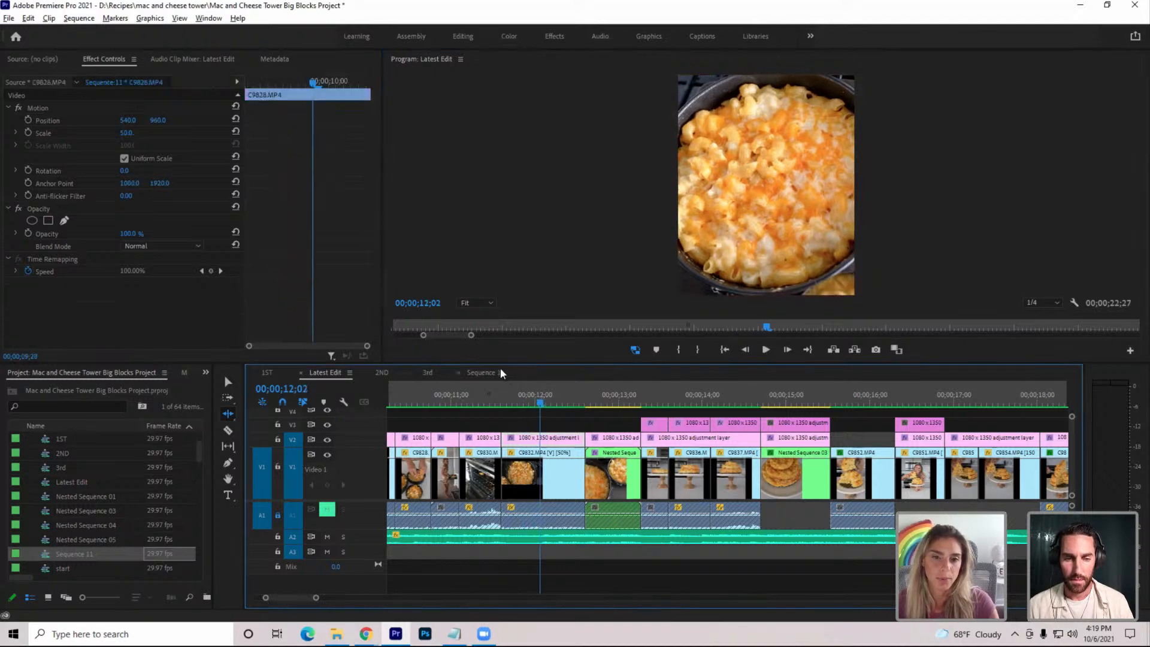
{"action": "left_click", "coordinate": [428, 372]}
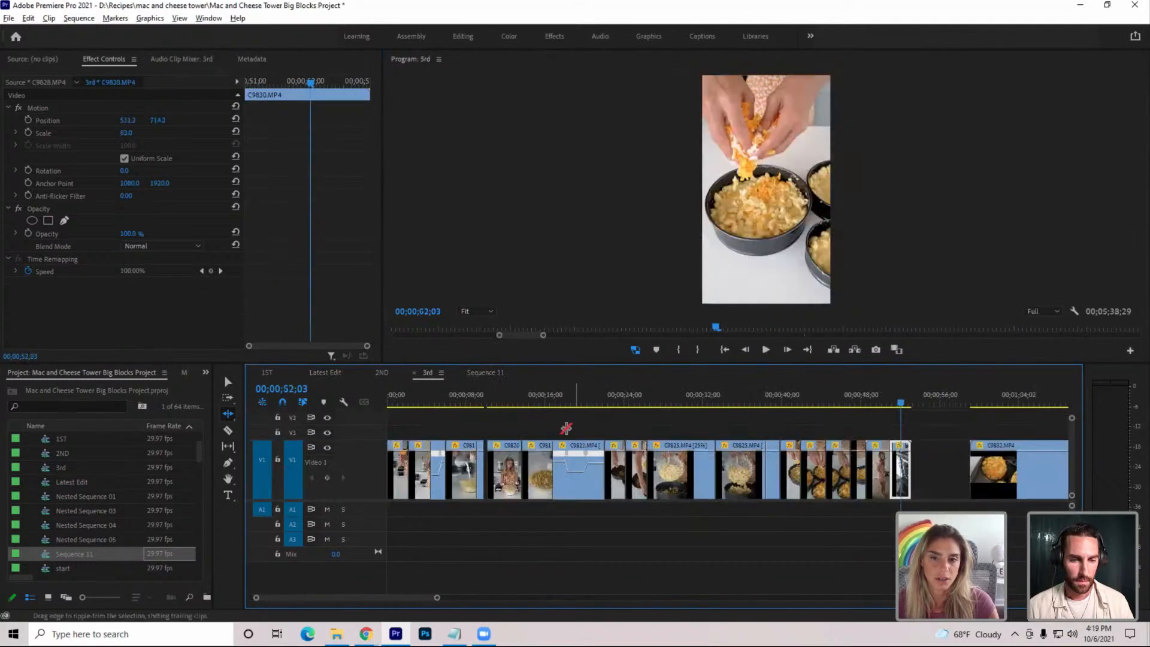
{"action": "left_click", "coordinate": [903, 405]}
{"action": "left_click", "coordinate": [906, 404]}
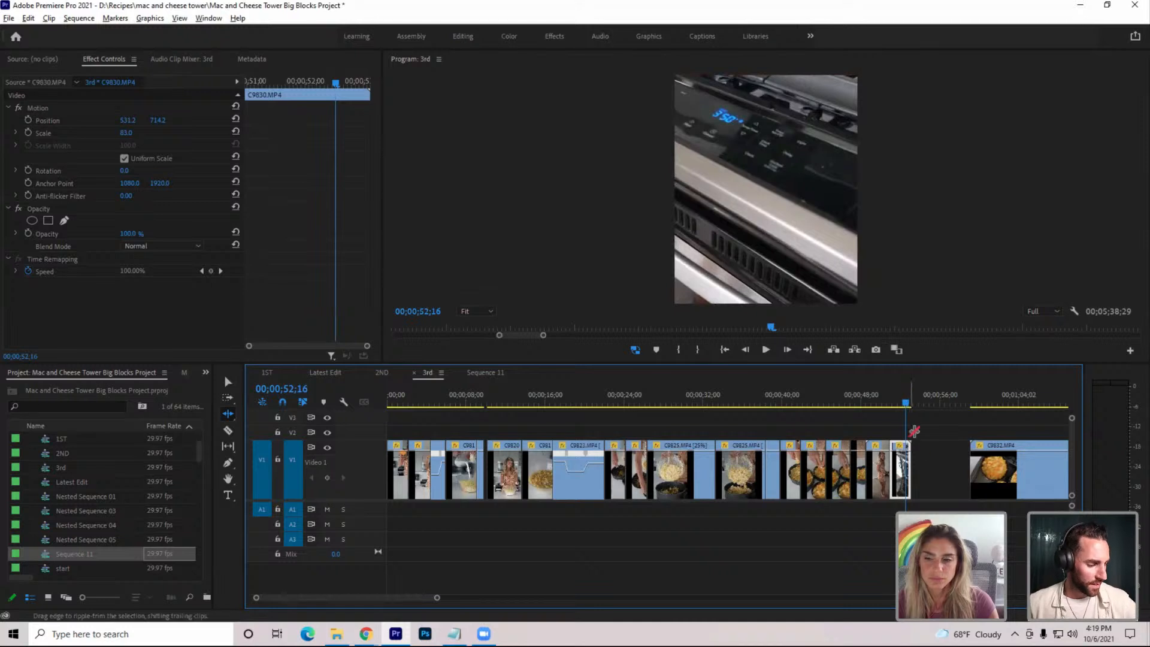
{"action": "key", "text": "w"}
{"action": "key", "text": "w"}
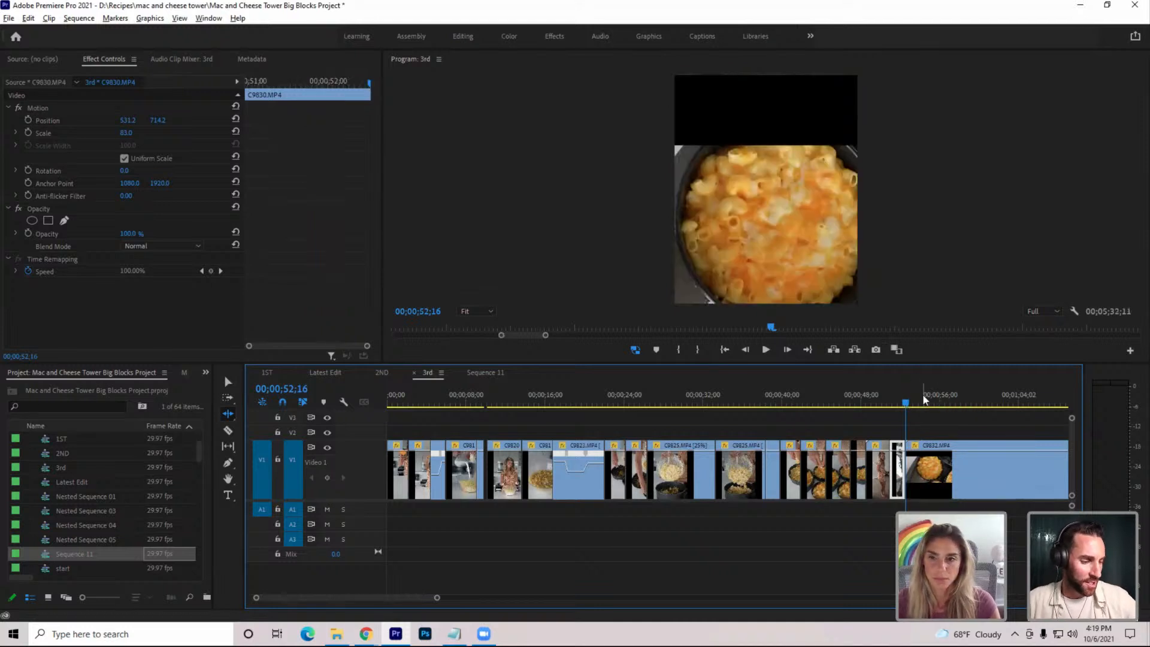
Rotate the baked macaroni clip C9832.MP4 to 270° and set its vertical position to 623
{"action": "left_click", "coordinate": [981, 403]}
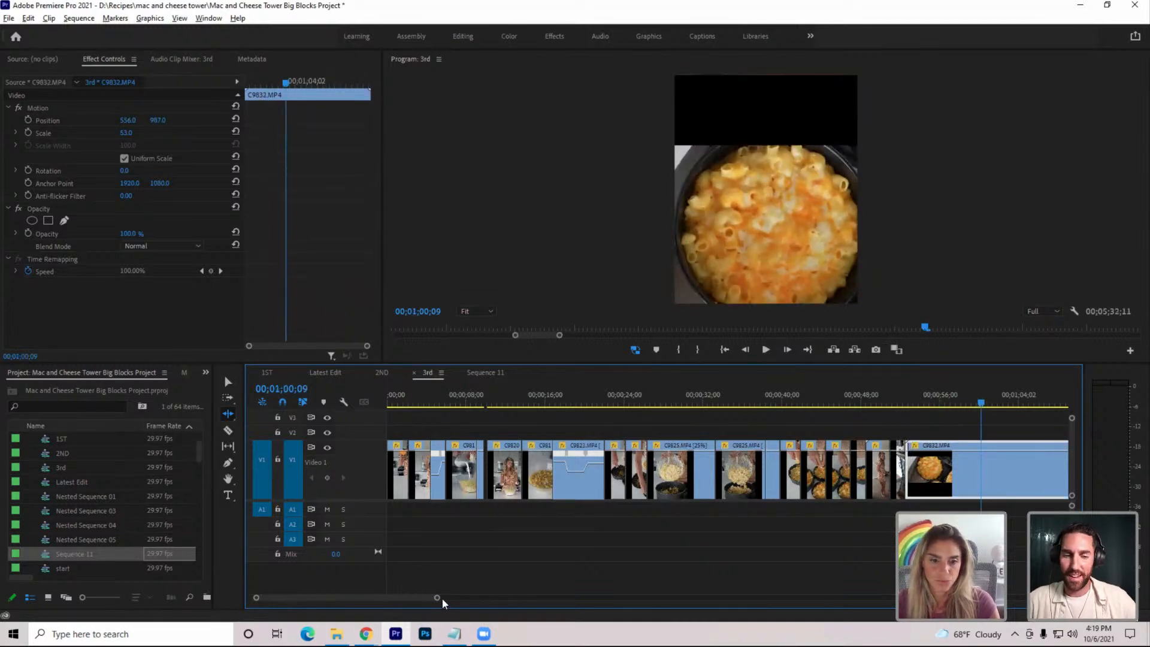
{"action": "left_click_drag", "start_coordinate": [440, 597], "coordinate": [574, 596]}
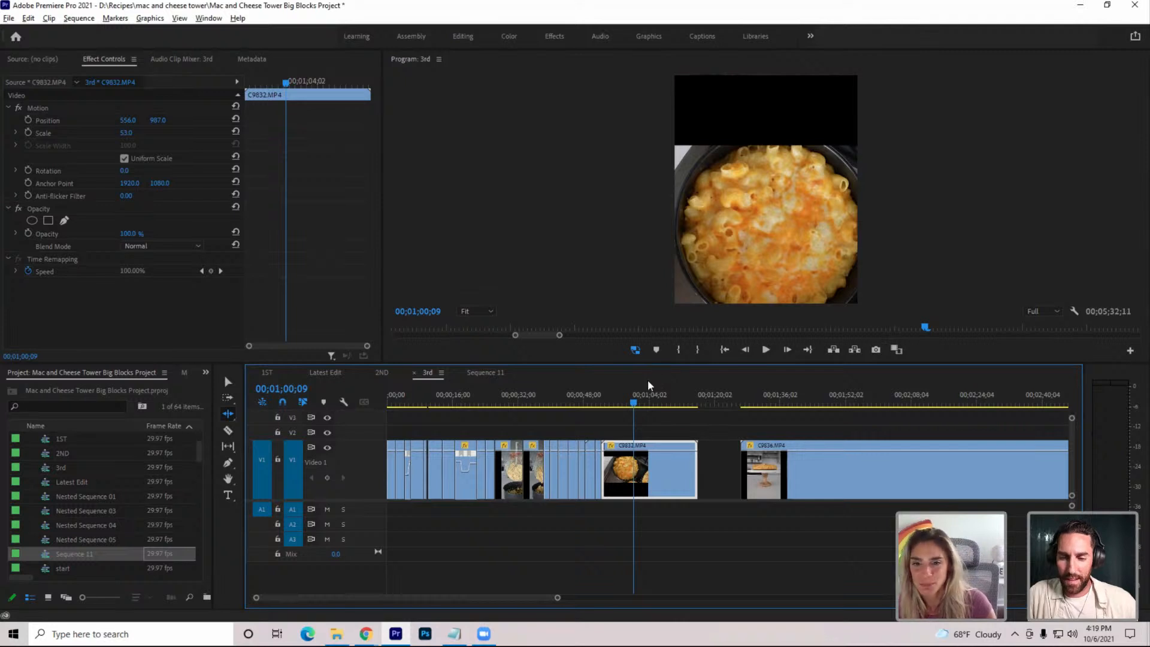
{"action": "left_click", "coordinate": [648, 402]}
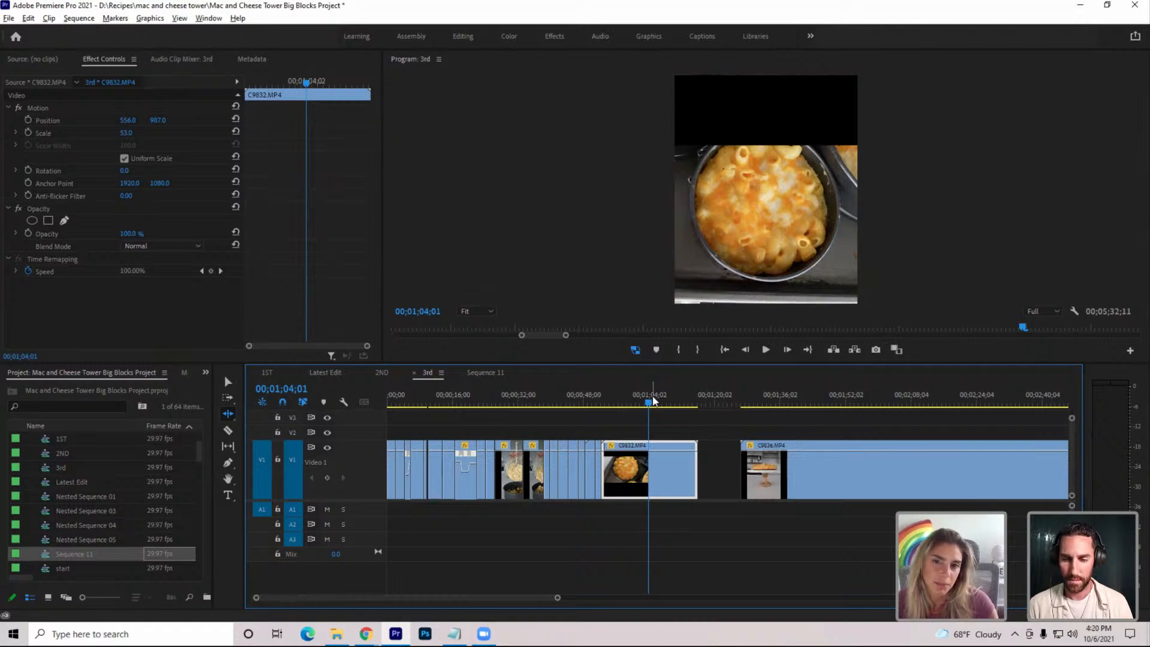
{"action": "left_click_drag", "start_coordinate": [653, 400], "coordinate": [665, 404]}
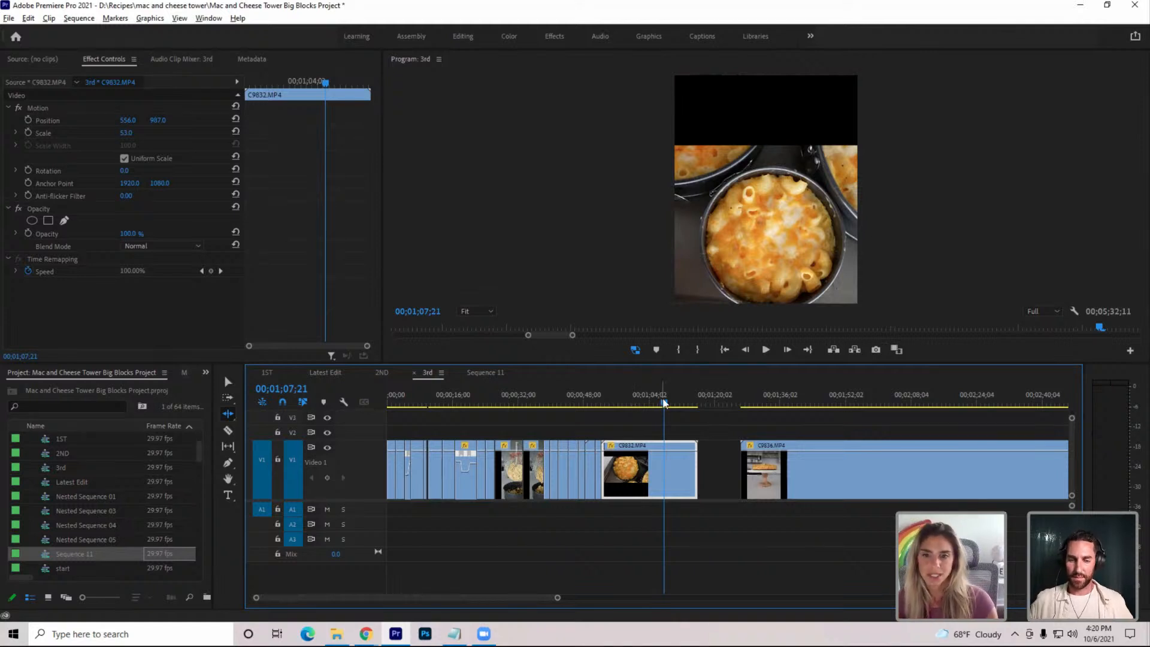
{"action": "left_click_drag", "start_coordinate": [667, 402], "coordinate": [673, 413]}
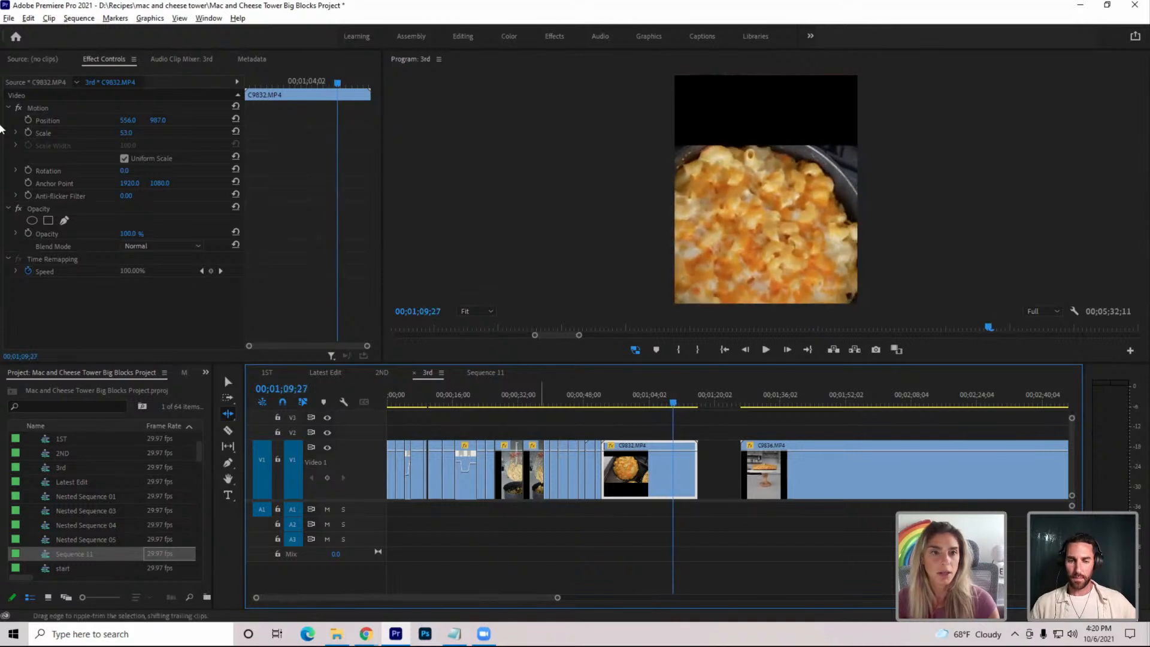
{"action": "left_click", "coordinate": [124, 170]}
{"action": "type", "text": "270"}
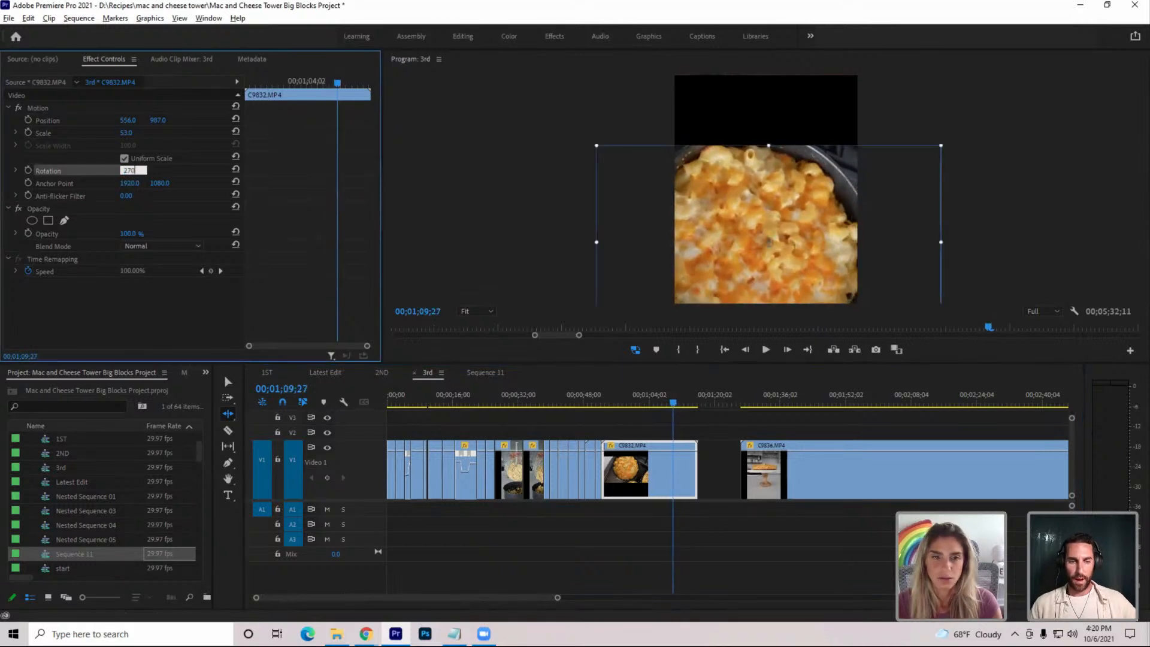
{"action": "key", "text": "Return"}
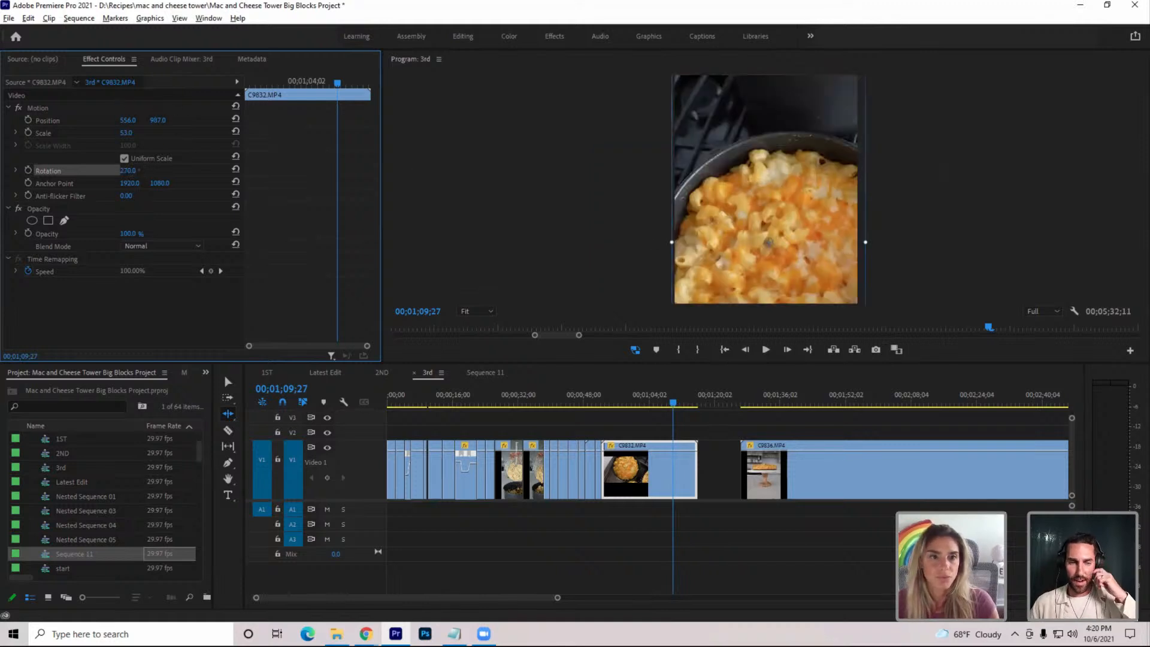
{"action": "left_click_drag", "start_coordinate": [157, 120], "coordinate": [151, 120]}
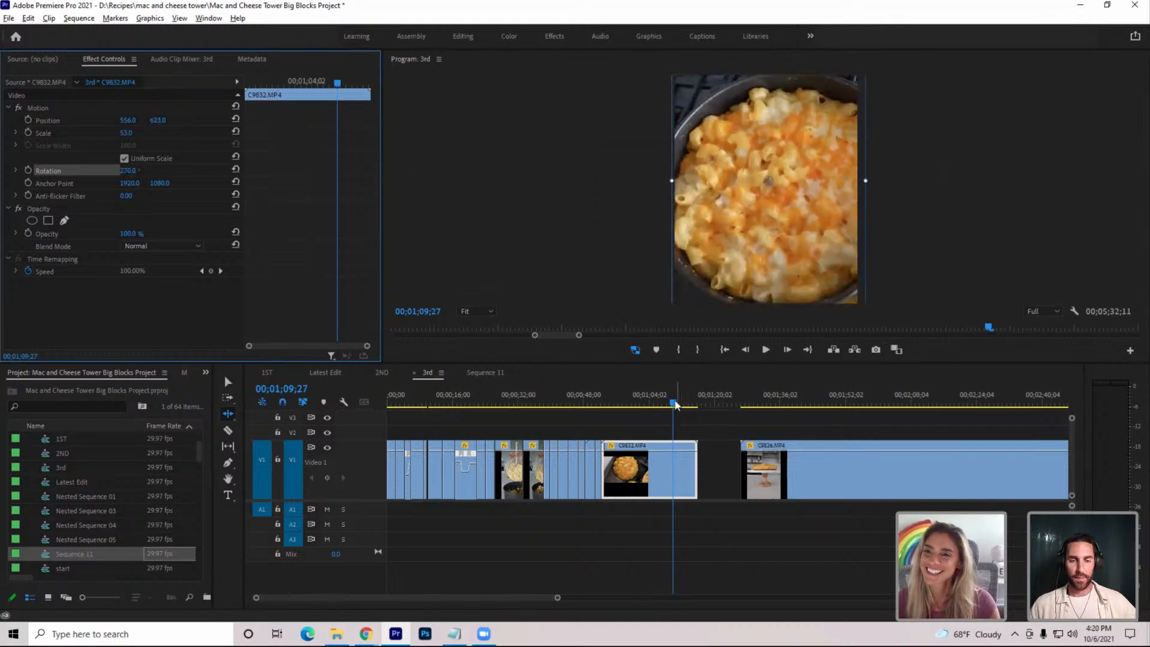
Split C9832.MP4 at about 00;01;04;00 and ripple-trim the beginning of its second piece
{"action": "left_click_drag", "start_coordinate": [673, 403], "coordinate": [604, 434]}
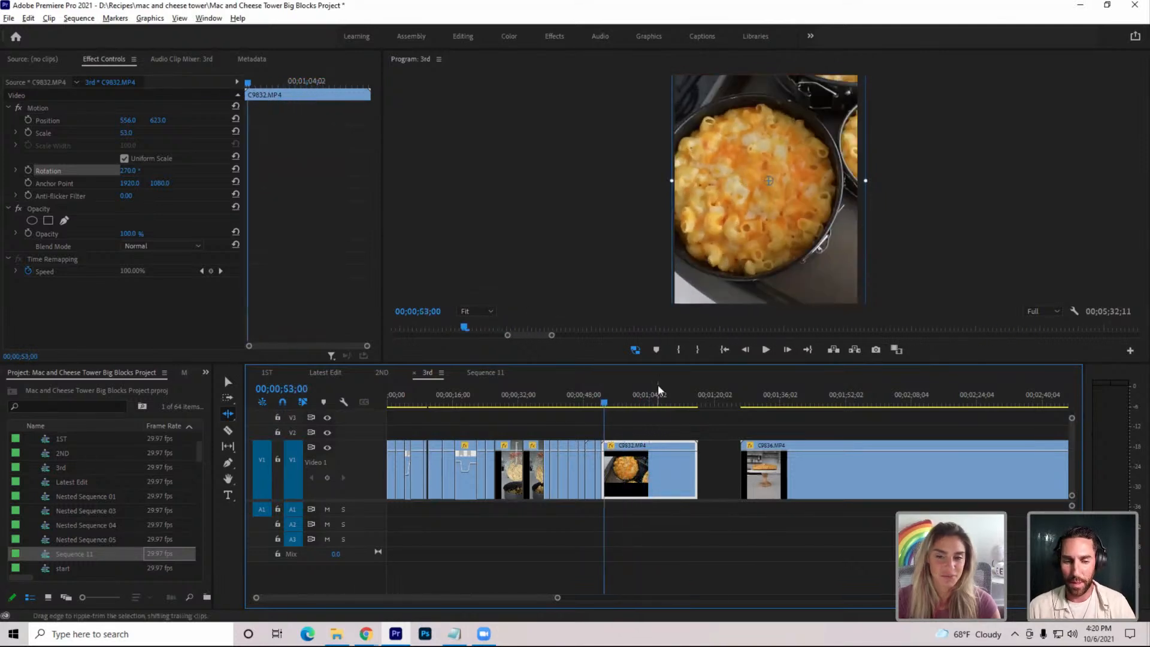
{"action": "key", "text": "space"}
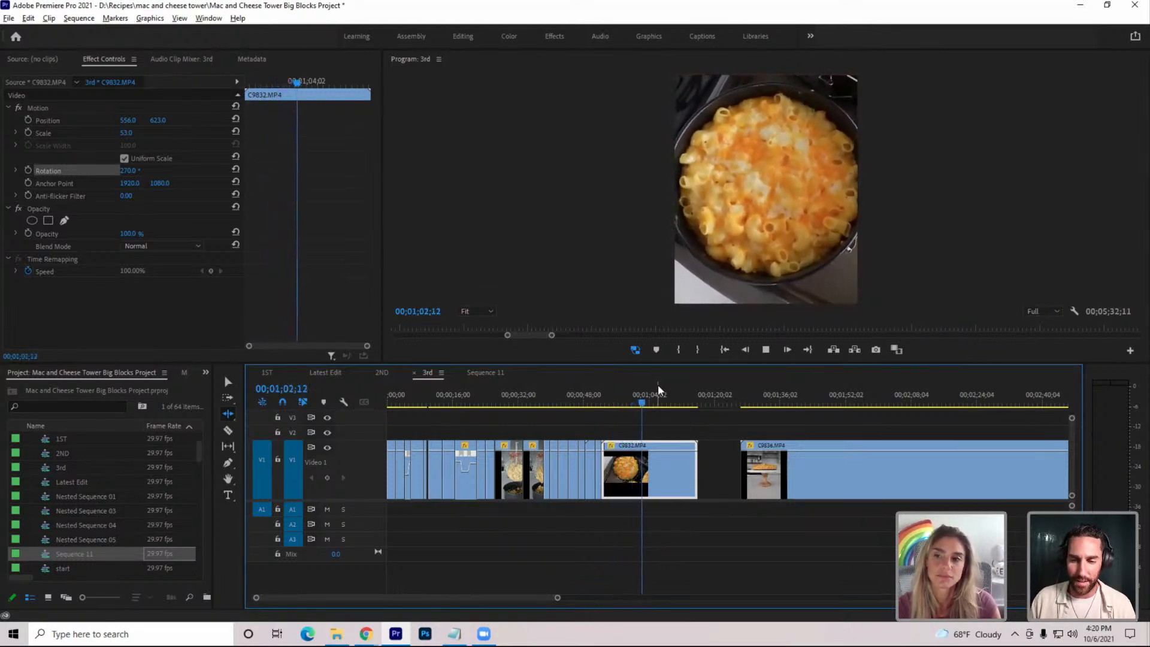
{"action": "key", "text": "space"}
{"action": "key", "text": "ctrl+k"}
{"action": "key", "text": "space"}
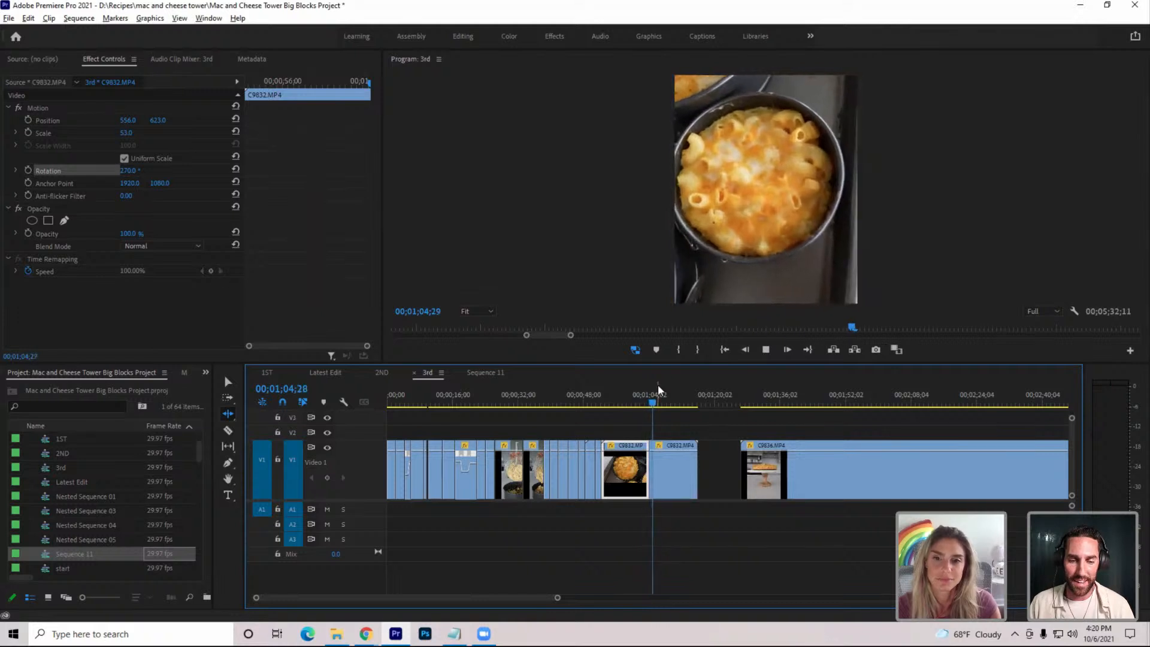
{"action": "key", "text": "q"}
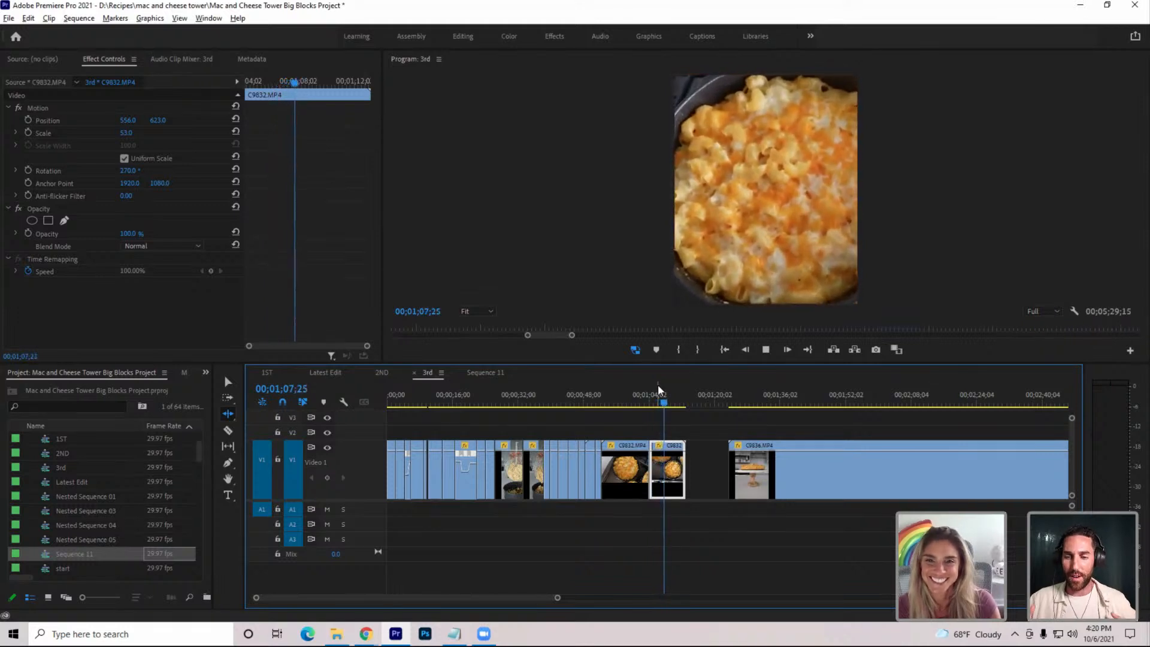
Trim the end of the second C9832.MP4 piece to 00;01;08;21 and close the gap before the cake-stand clip
{"action": "key", "text": "space"}
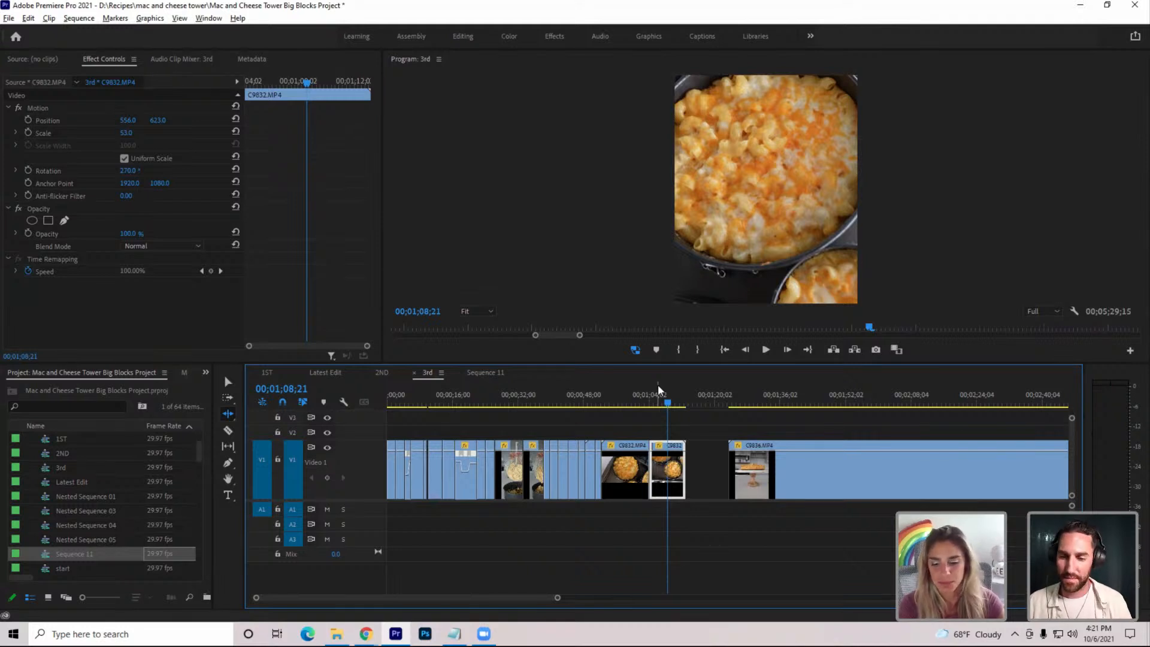
{"action": "key", "text": "minus"}
{"action": "key", "text": "minus"}
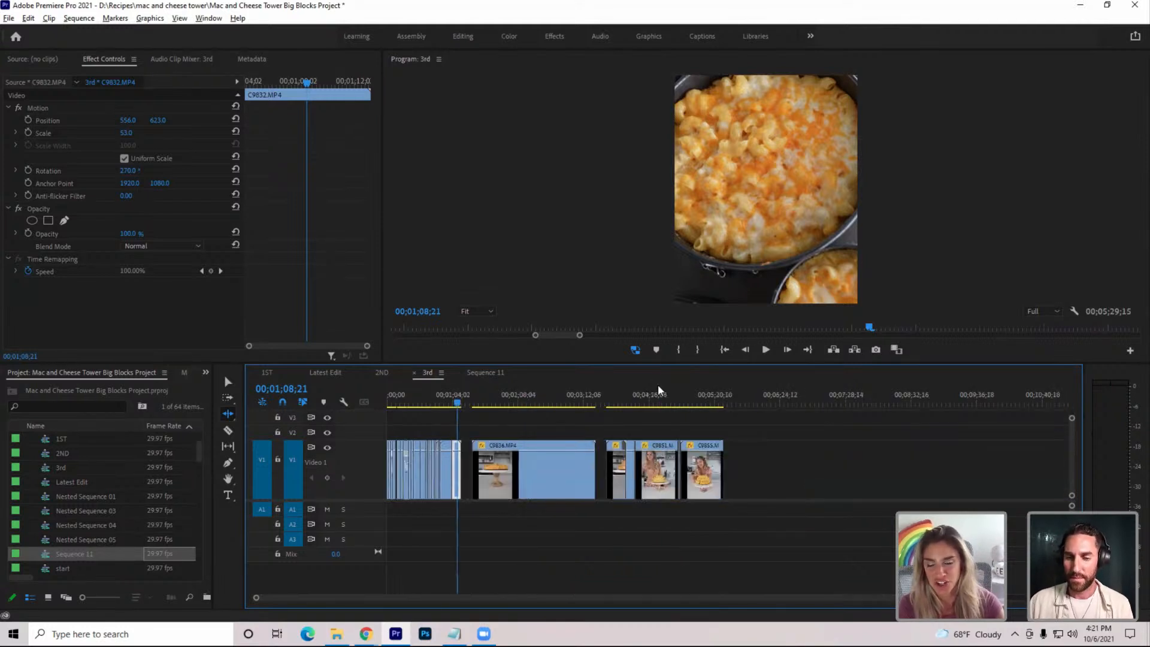
{"action": "key", "text": "equal"}
{"action": "key", "text": "equal"}
{"action": "key", "text": "equal"}
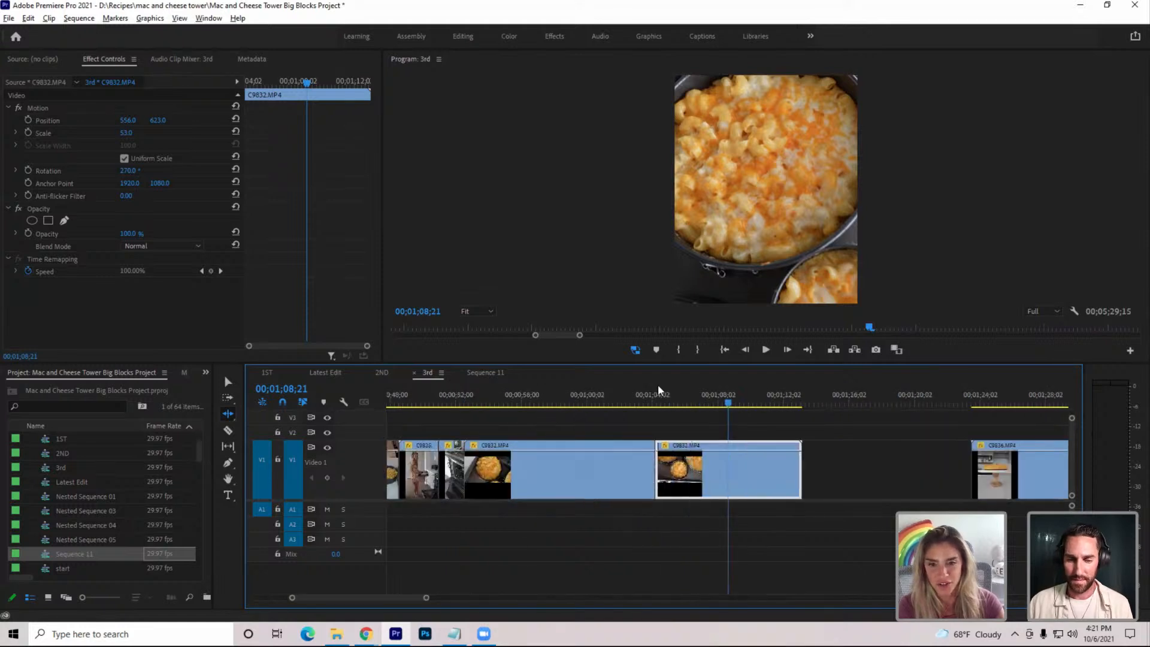
{"action": "key", "text": "equal"}
{"action": "key", "text": "equal"}
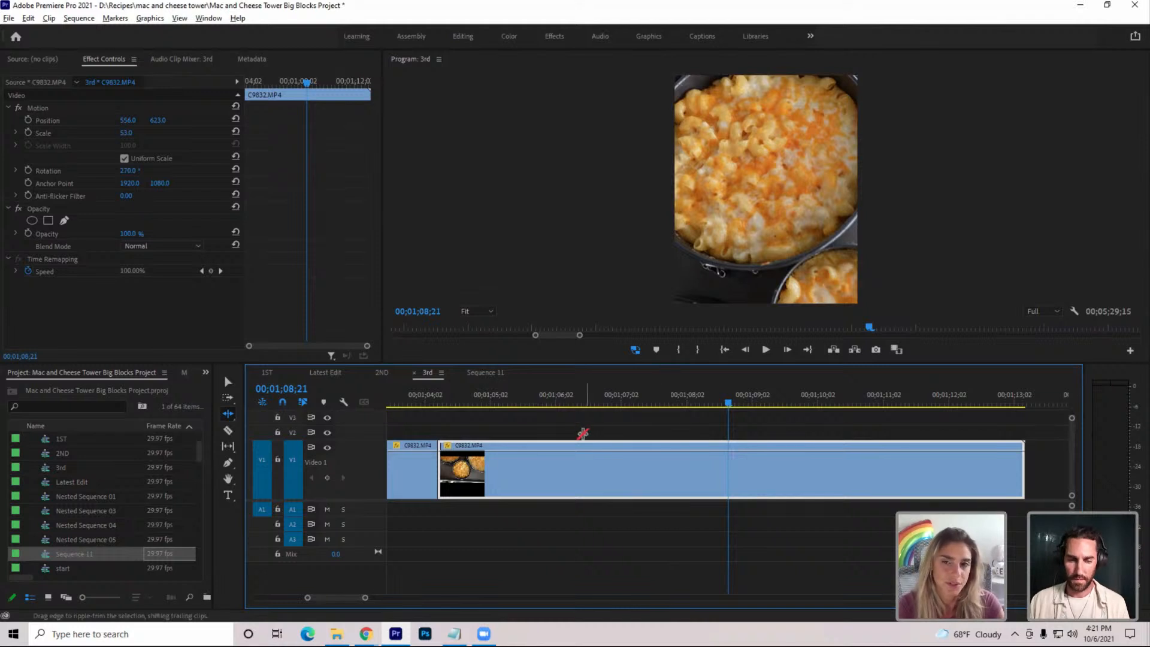
{"action": "key", "text": "w"}
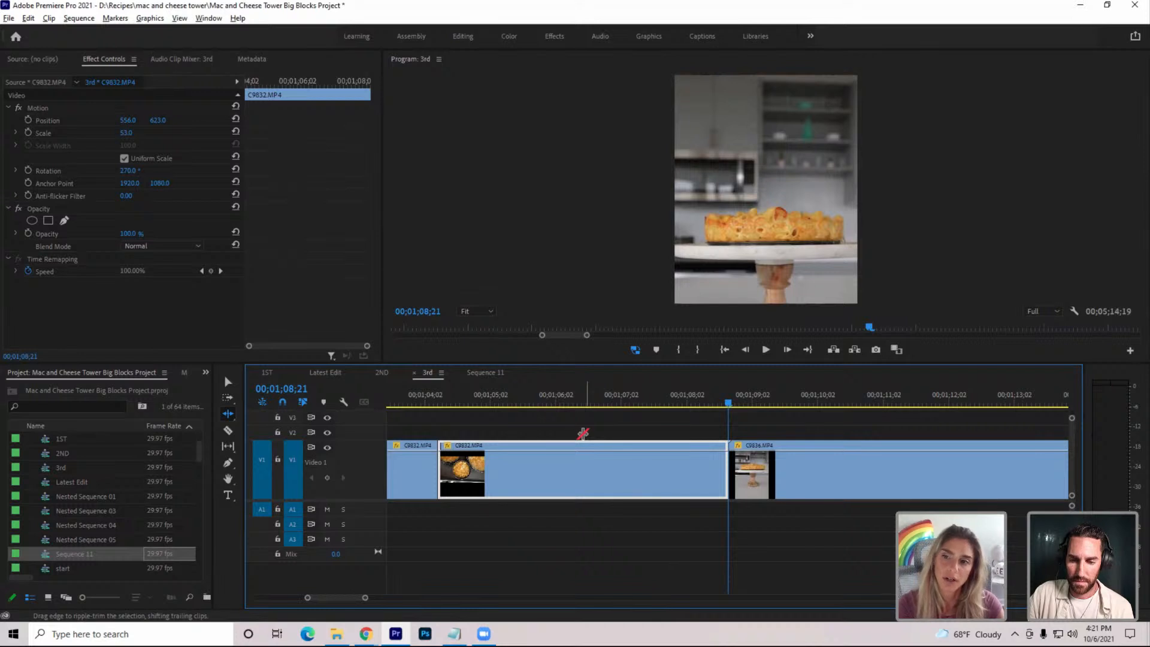
Undo and redo the end trim and gap removal on the second C9832.MP4 piece
{"action": "key", "text": "ctrl+z"}
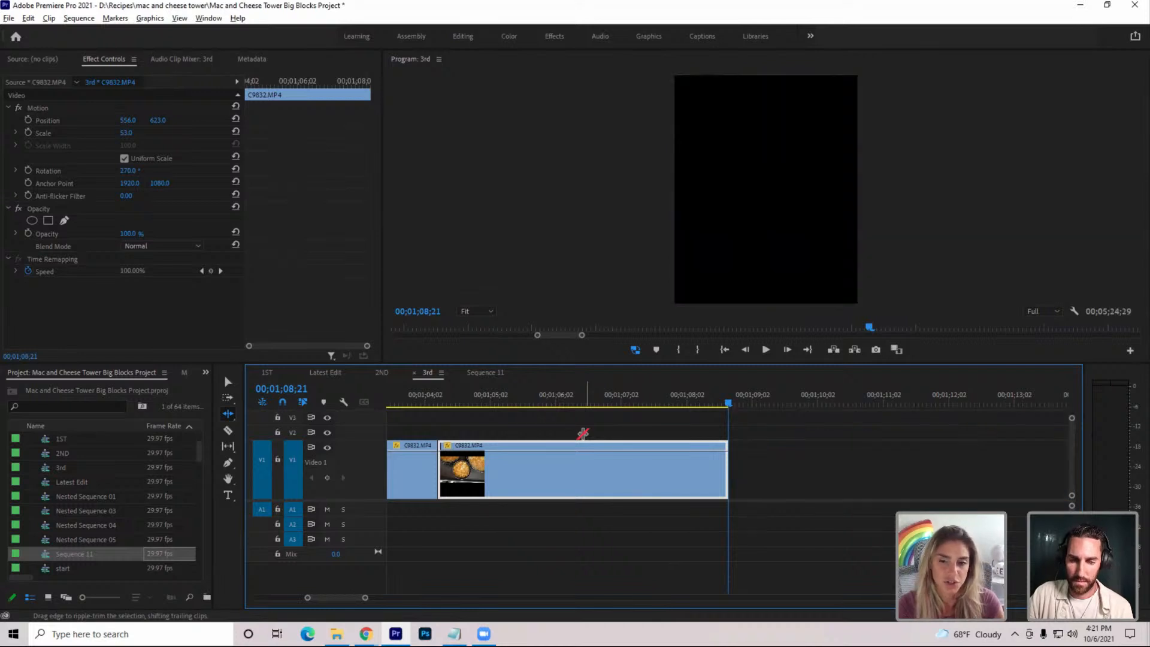
{"action": "key", "text": "ctrl+z"}
{"action": "key", "text": "ctrl+shift+z"}
{"action": "key", "text": "ctrl+shift+z"}
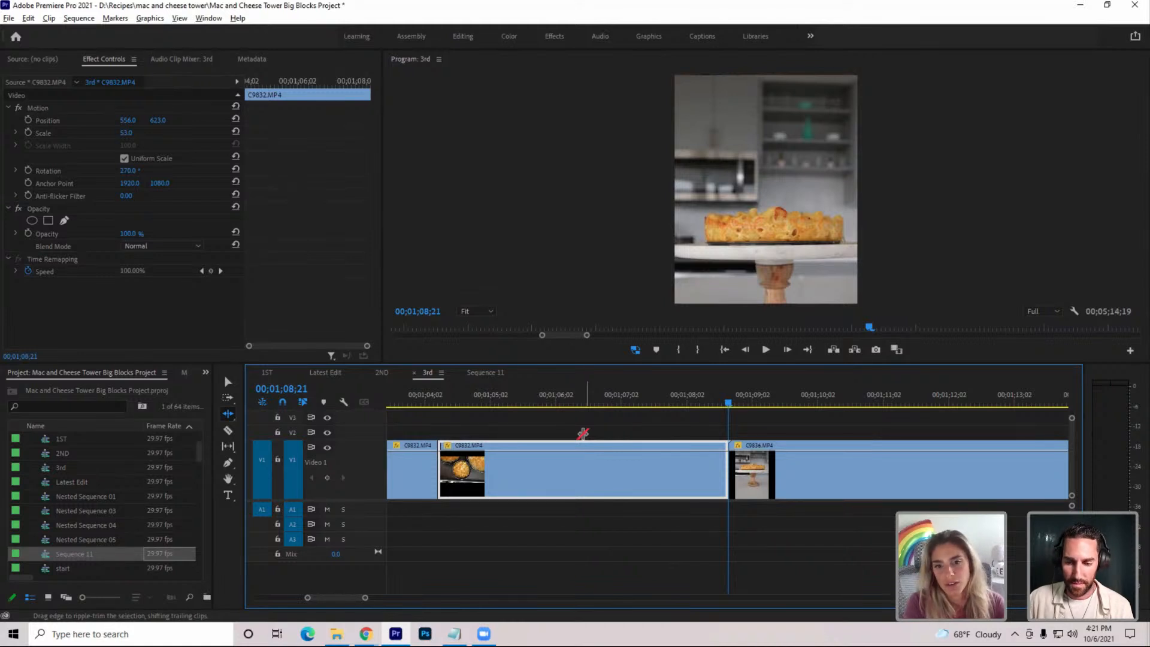
Play through the cake-stand clip C9836.MP4 up to 00;02;51;00 to examine the stacked macaroni tower
{"action": "key", "text": "minus"}
{"action": "key", "text": "minus"}
{"action": "key", "text": "minus"}
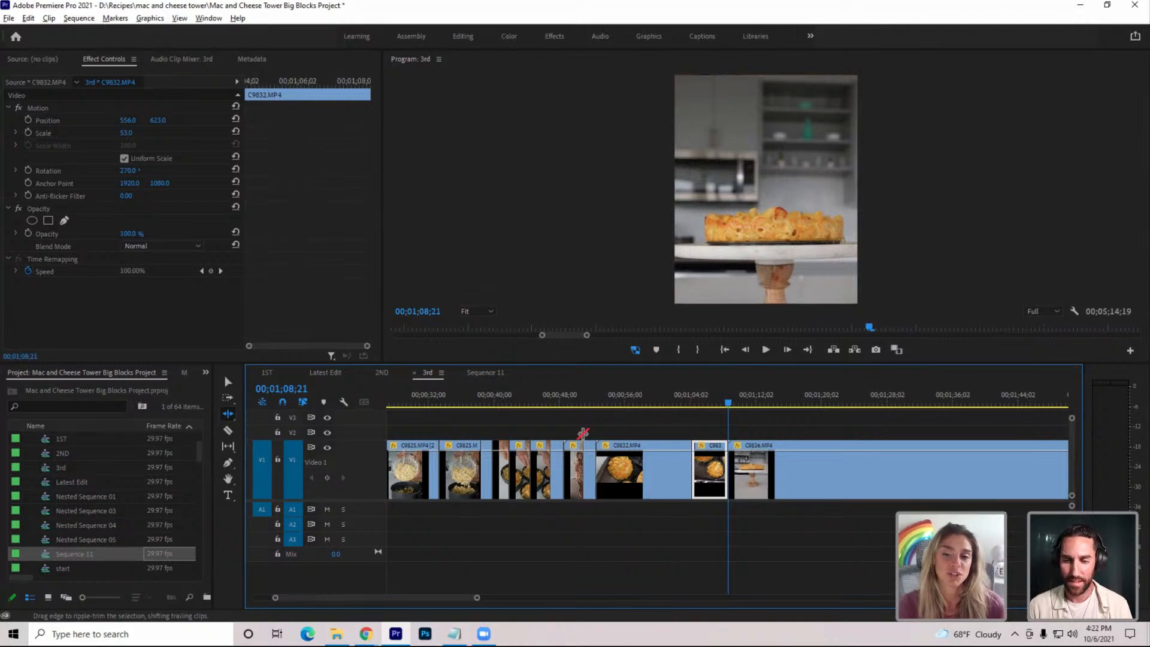
{"action": "key", "text": "space"}
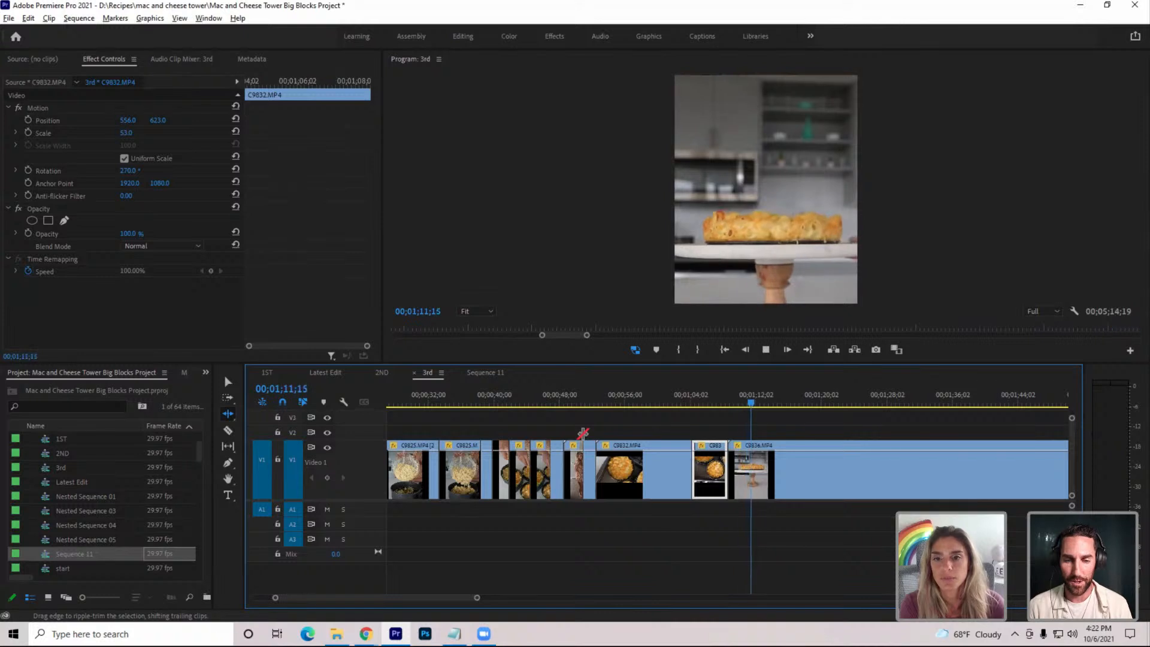
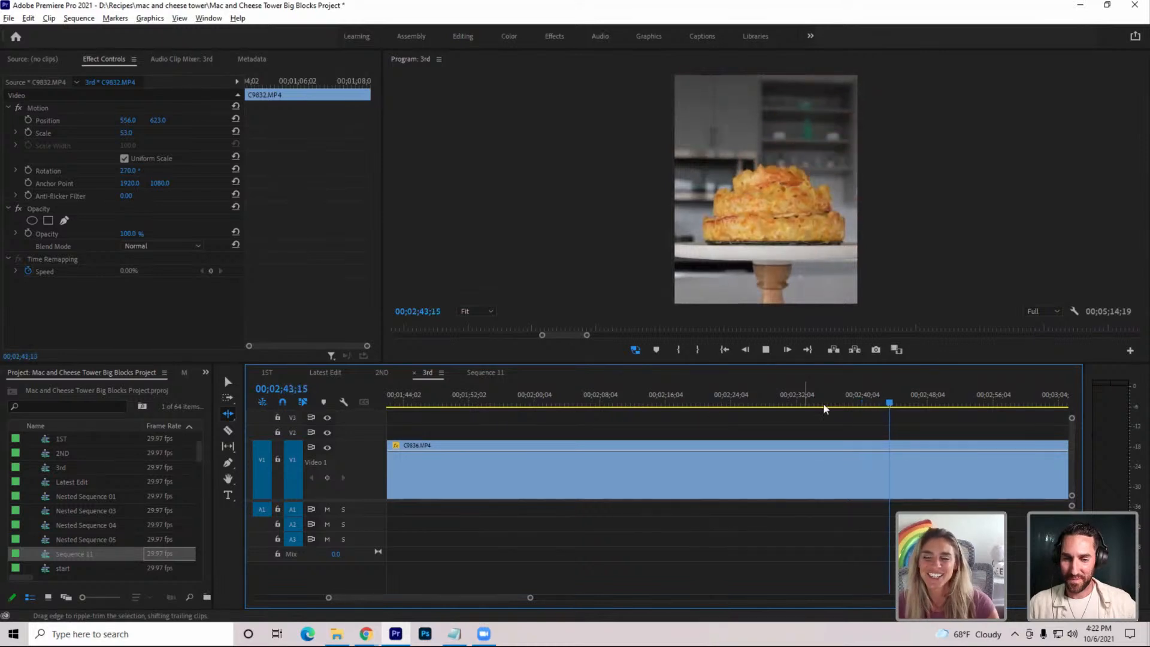
{"action": "left_click", "coordinate": [772, 345]}
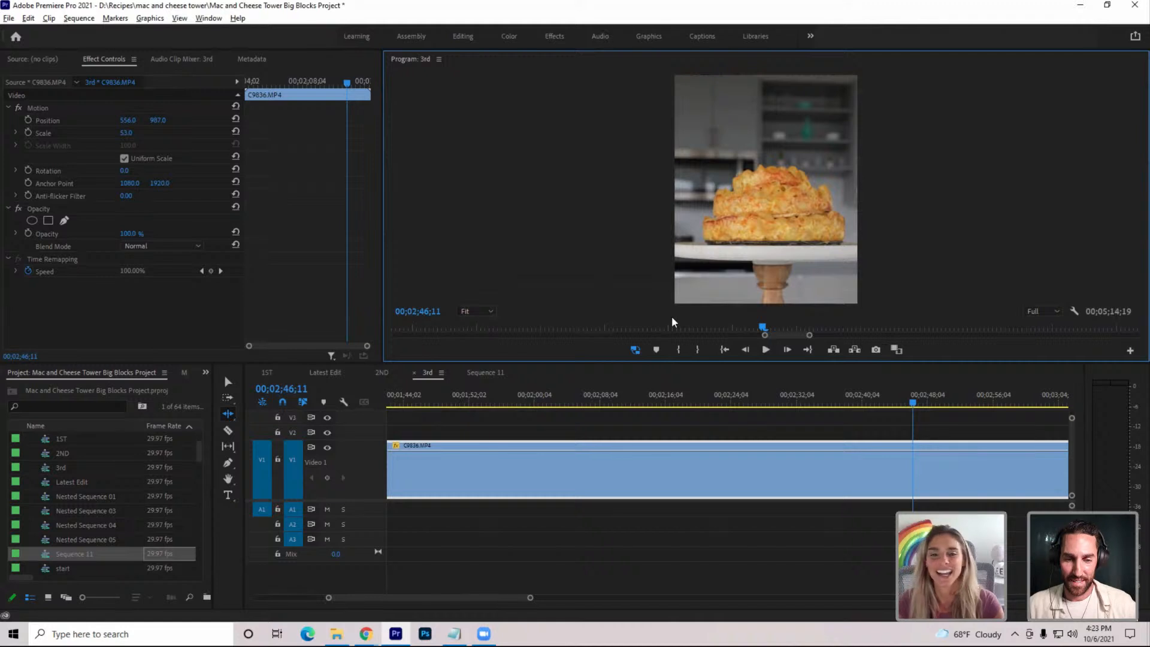
{"action": "key", "text": "space"}
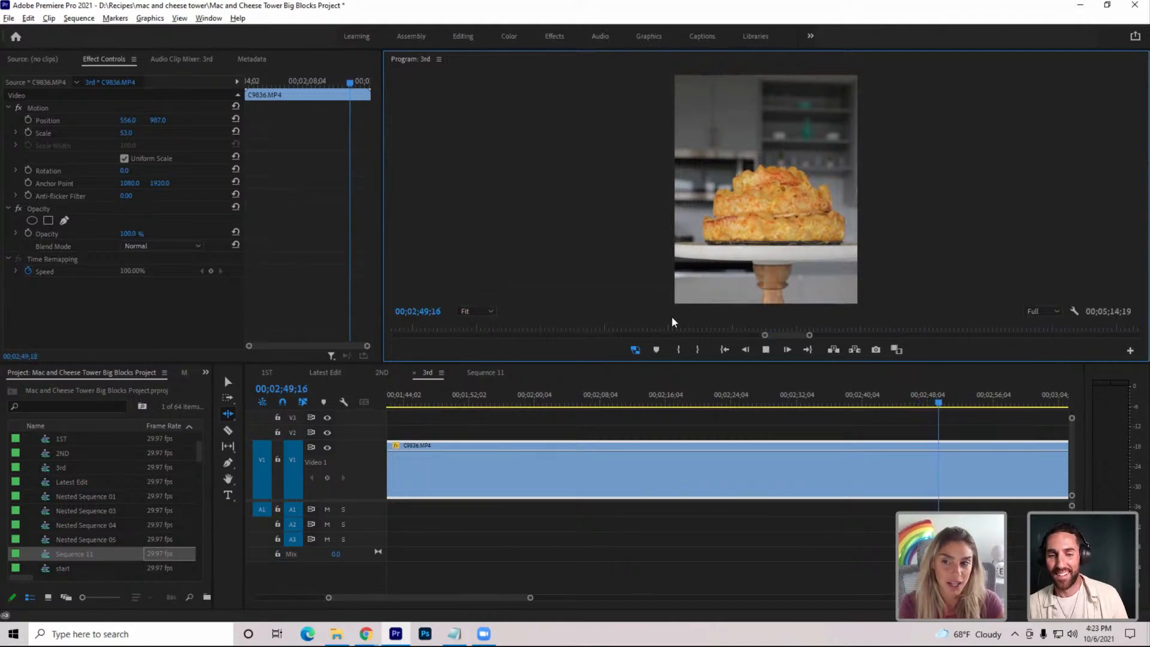
{"action": "key", "text": "space"}
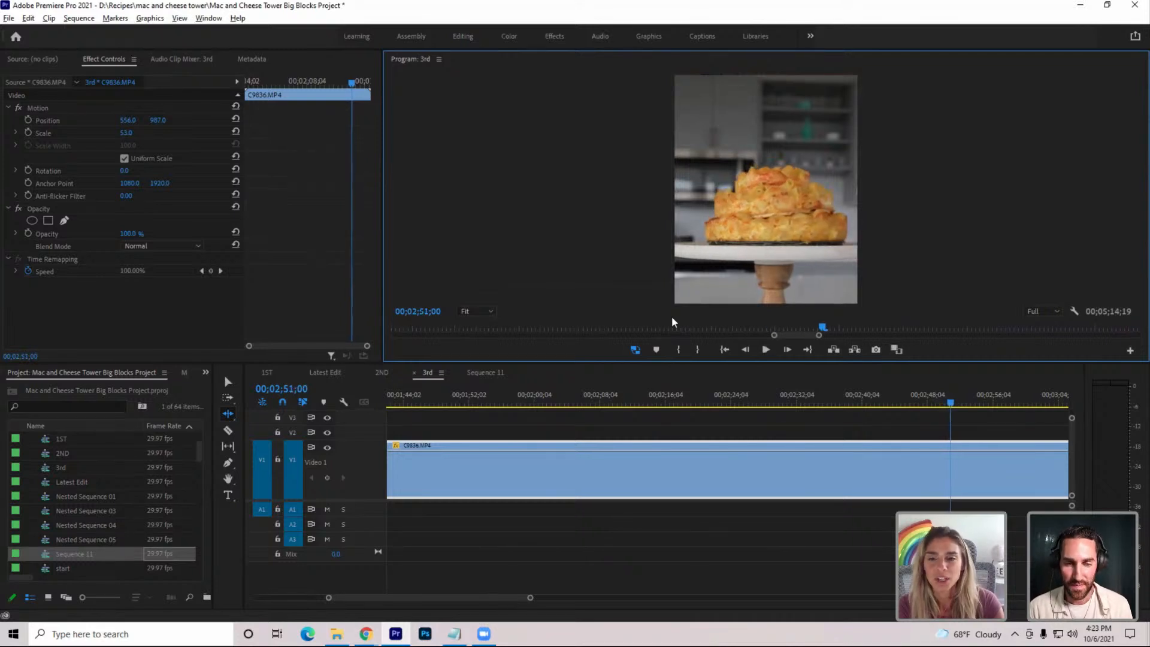
Check the cake-stand clip near 00;01;38;29 in 3rd, and play the tower-stacking shots in Latest Edit for comparison
{"action": "left_click", "coordinate": [530, 598]}
{"action": "left_click_drag", "start_coordinate": [530, 598], "coordinate": [686, 598]}
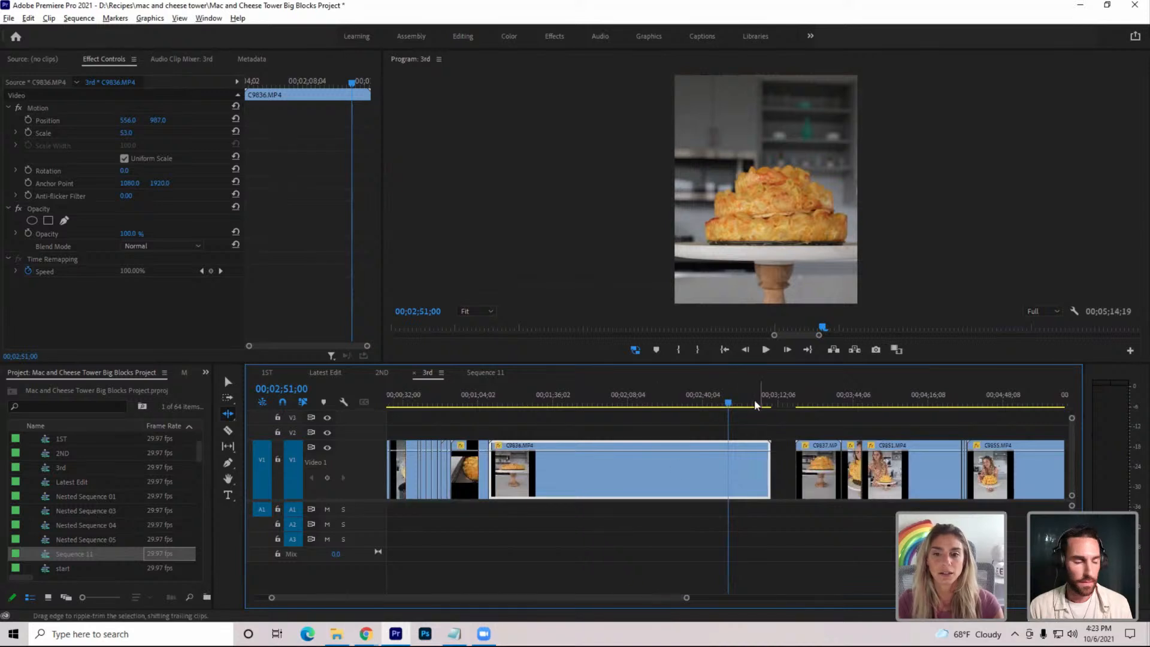
{"action": "left_click_drag", "start_coordinate": [586, 432], "coordinate": [560, 472]}
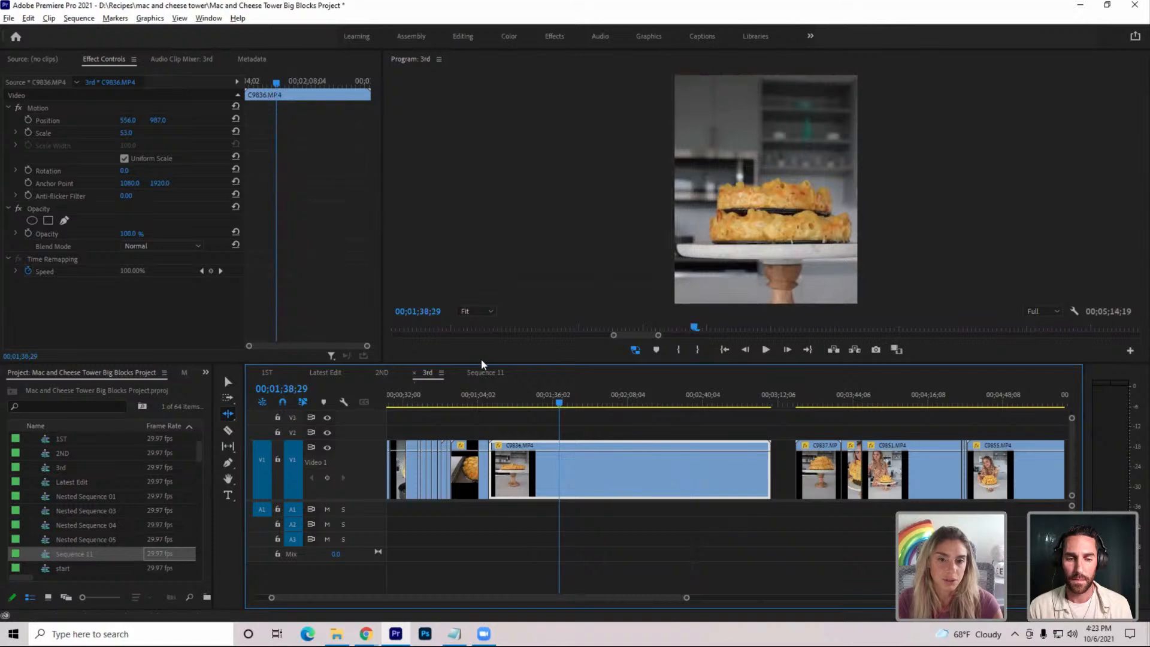
{"action": "left_click", "coordinate": [337, 374]}
{"action": "left_click_drag", "start_coordinate": [638, 394], "coordinate": [597, 396]}
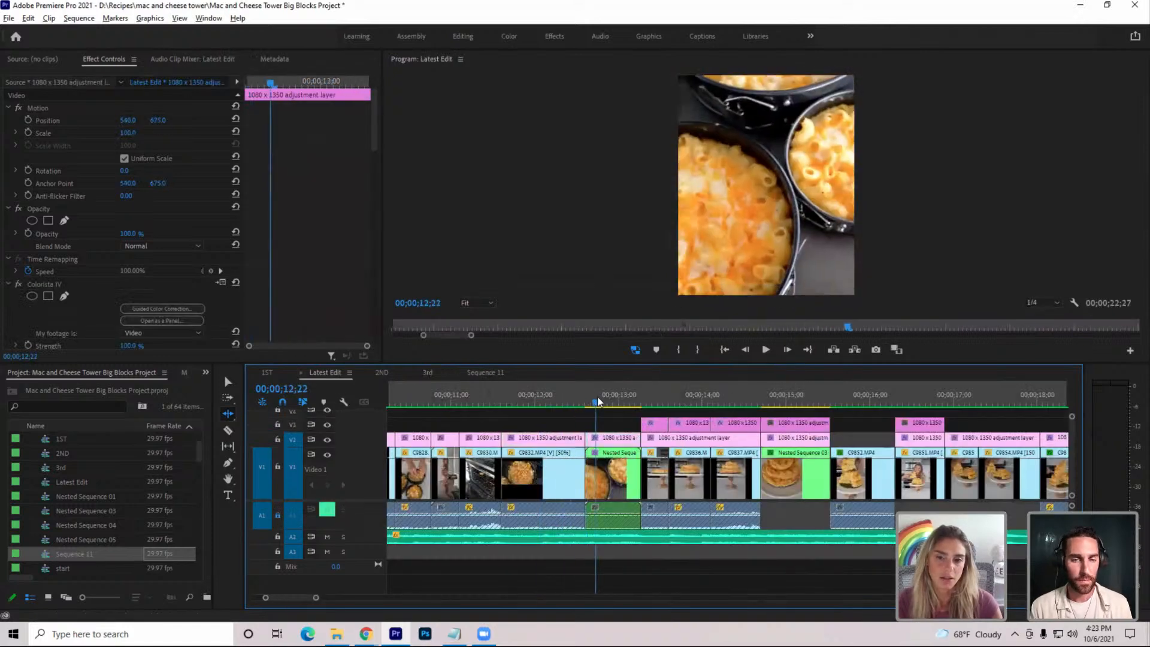
{"action": "left_click", "coordinate": [766, 351]}
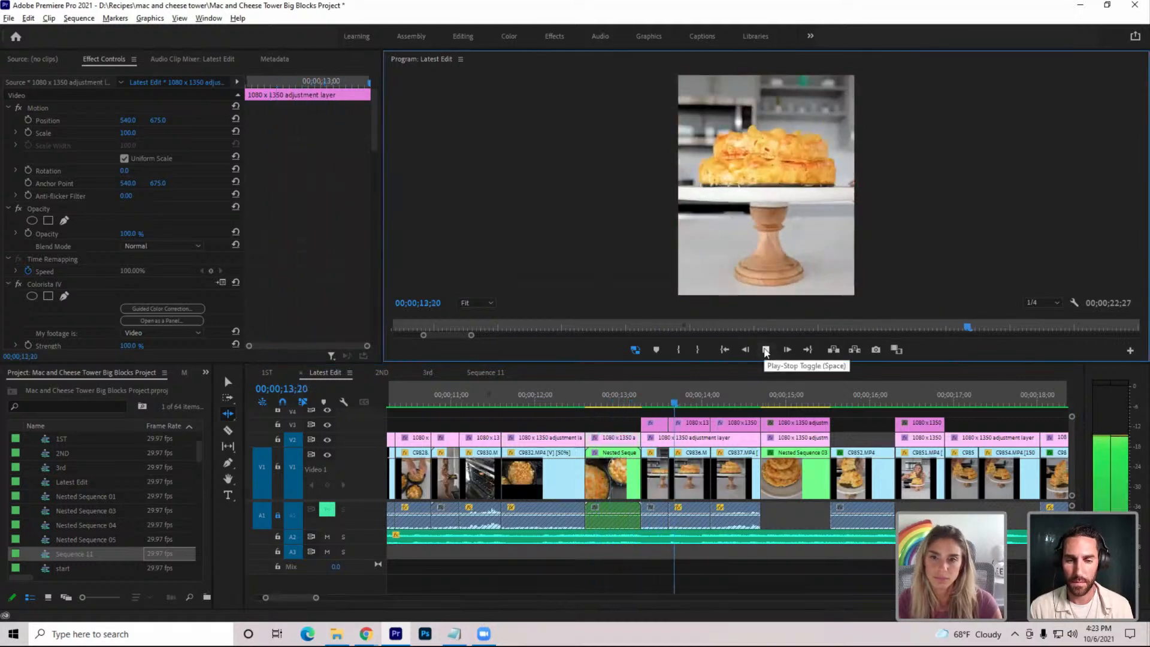
{"action": "left_click", "coordinate": [765, 352]}
{"action": "left_click_drag", "start_coordinate": [753, 394], "coordinate": [642, 447]}
{"action": "left_click", "coordinate": [766, 352]}
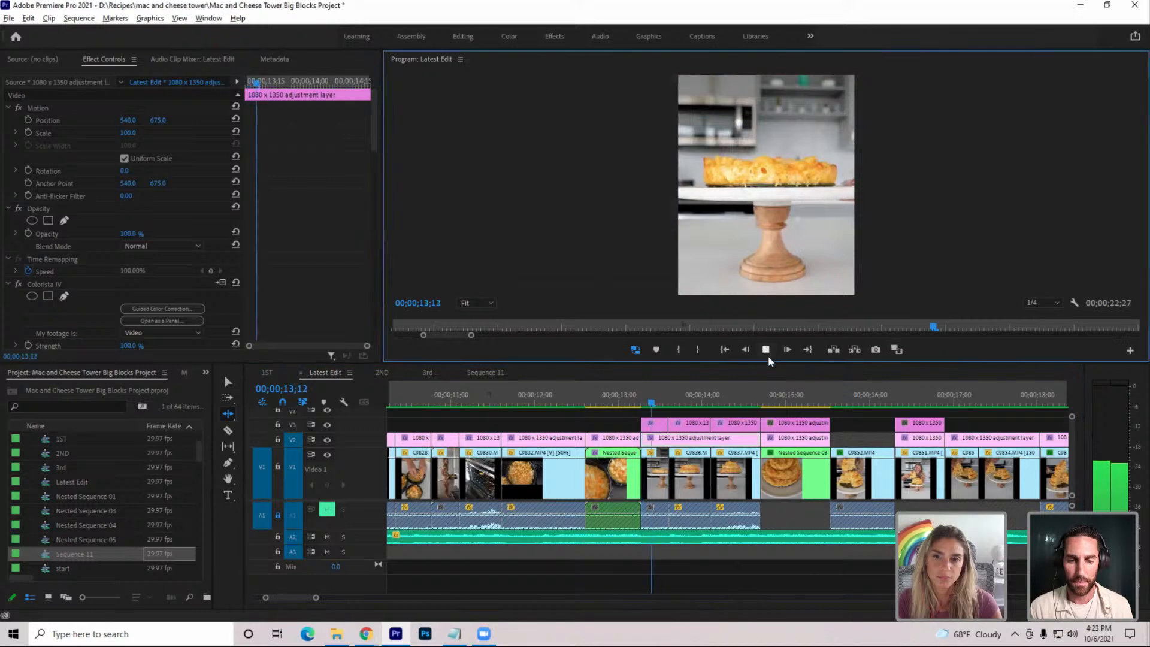
{"action": "left_click", "coordinate": [768, 355]}
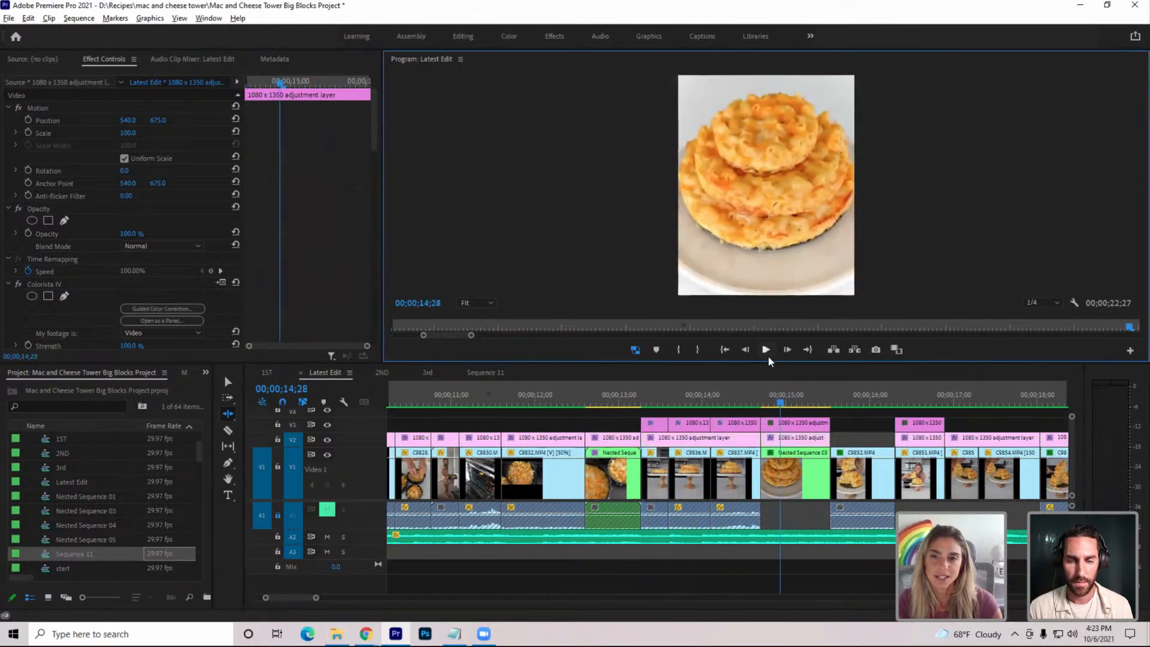
Scrub through Latest Edit from the stacking shots past Nested Sequence 03 to C9852.MP4 to examine how the tower is revealed
{"action": "left_click_drag", "start_coordinate": [768, 400], "coordinate": [633, 426]}
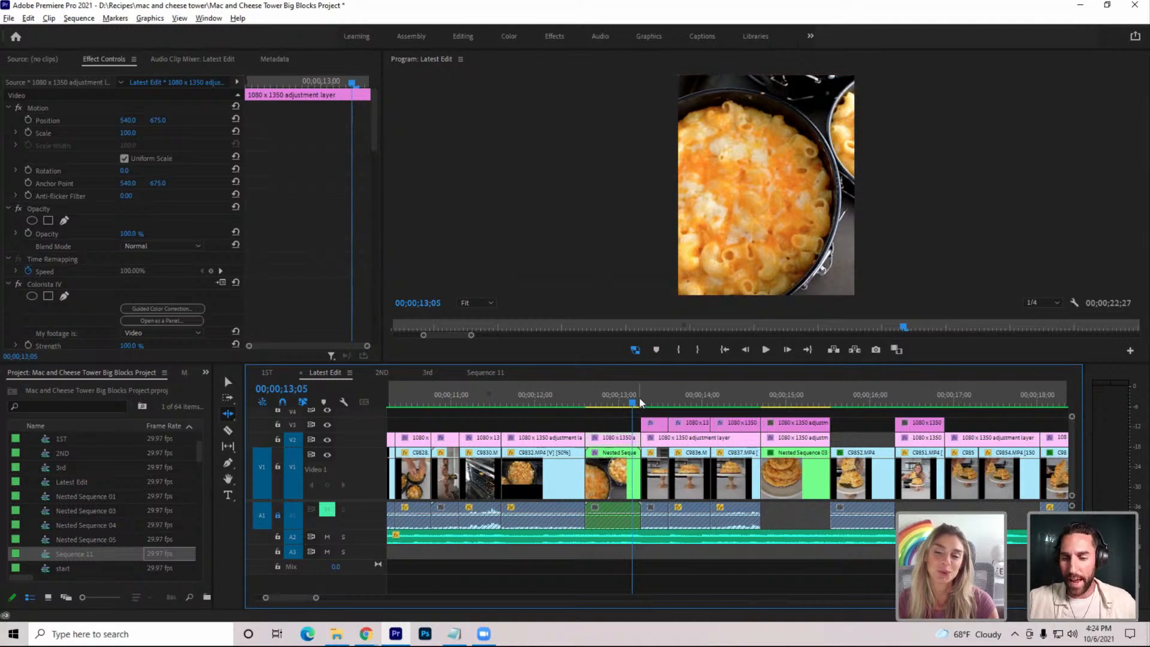
{"action": "left_click_drag", "start_coordinate": [640, 402], "coordinate": [661, 468]}
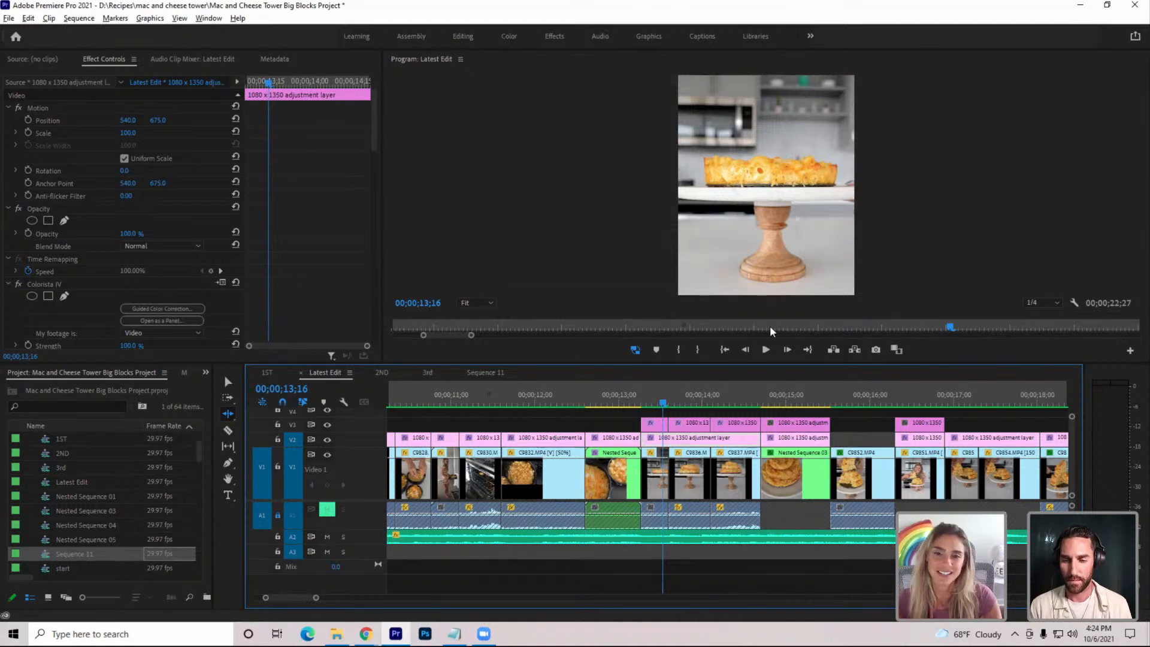
{"action": "left_click_drag", "start_coordinate": [675, 396], "coordinate": [765, 424]}
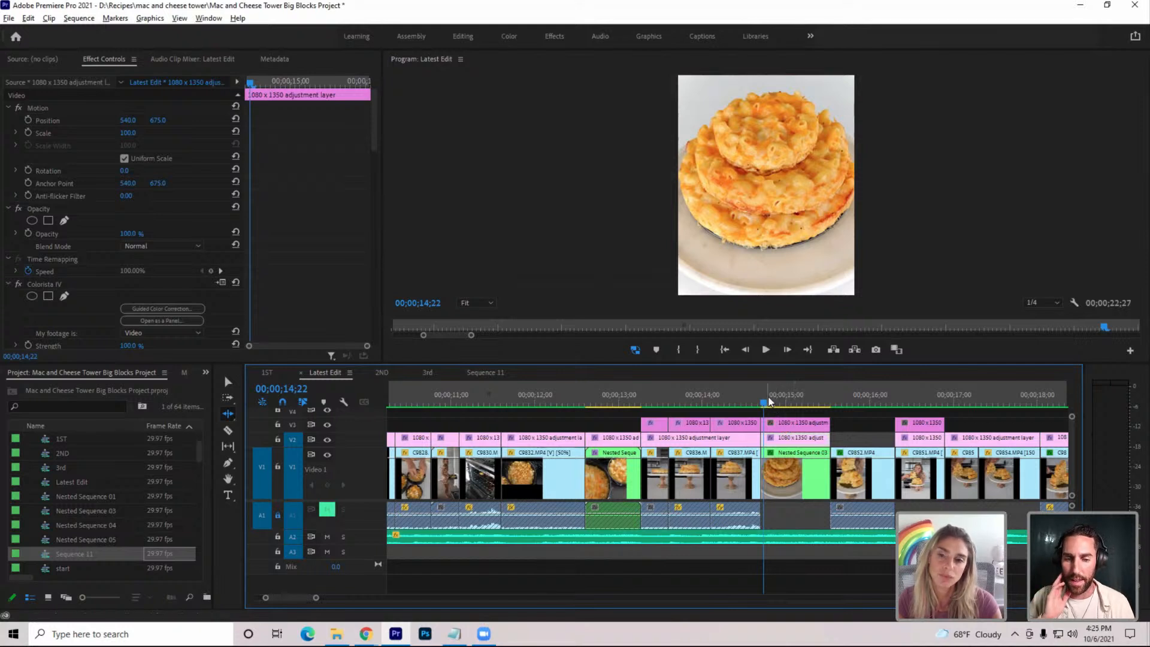
{"action": "left_click_drag", "start_coordinate": [763, 403], "coordinate": [761, 429]}
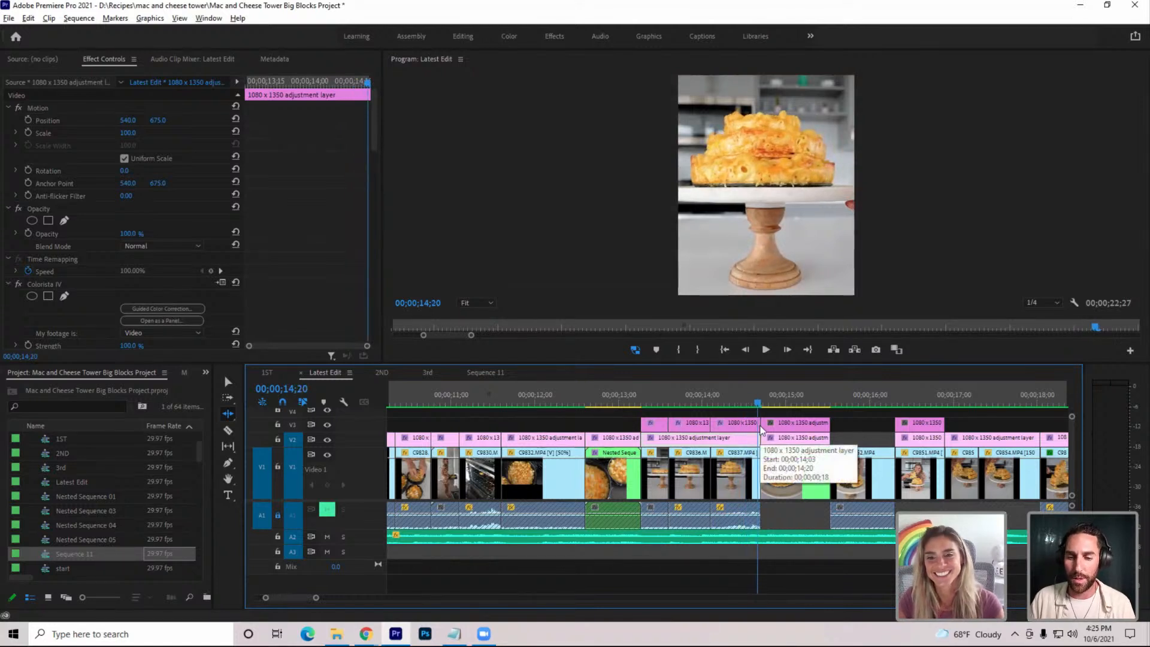
{"action": "left_click_drag", "start_coordinate": [760, 429], "coordinate": [799, 452]}
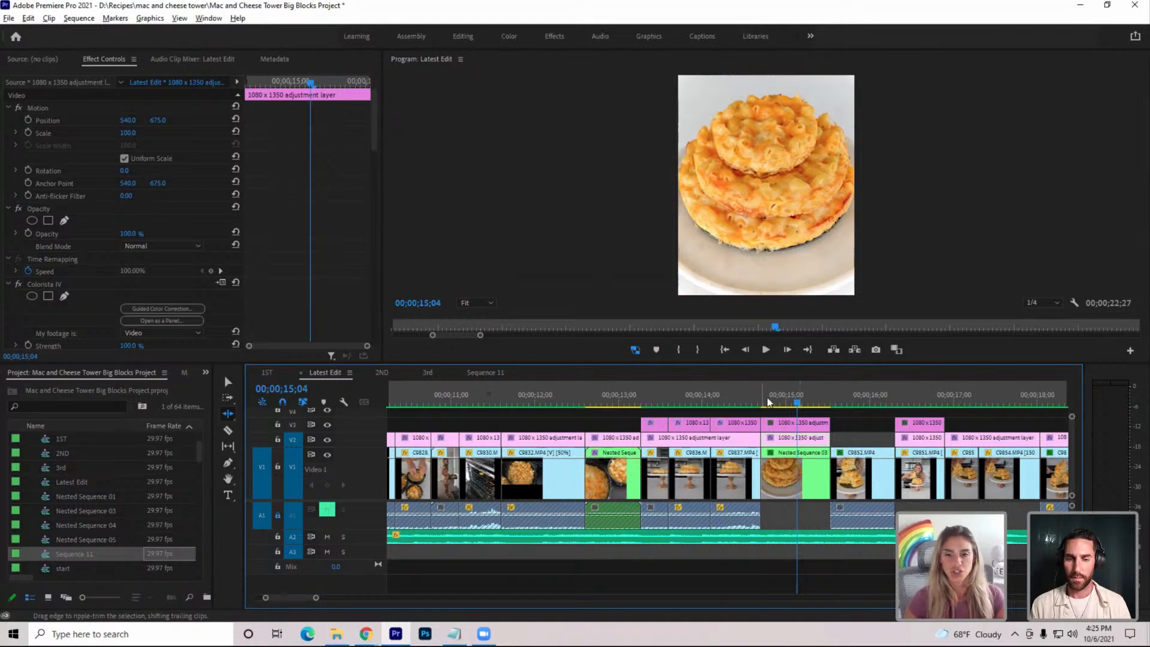
{"action": "left_click_drag", "start_coordinate": [798, 389], "coordinate": [646, 436]}
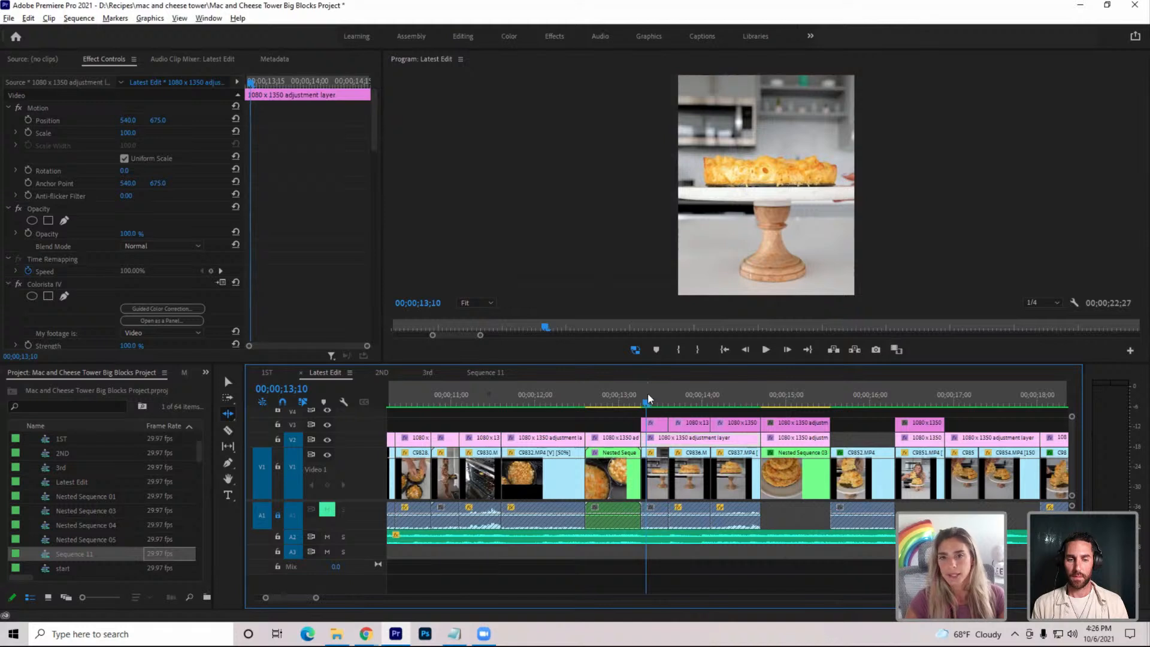
{"action": "left_click_drag", "start_coordinate": [648, 398], "coordinate": [738, 415]}
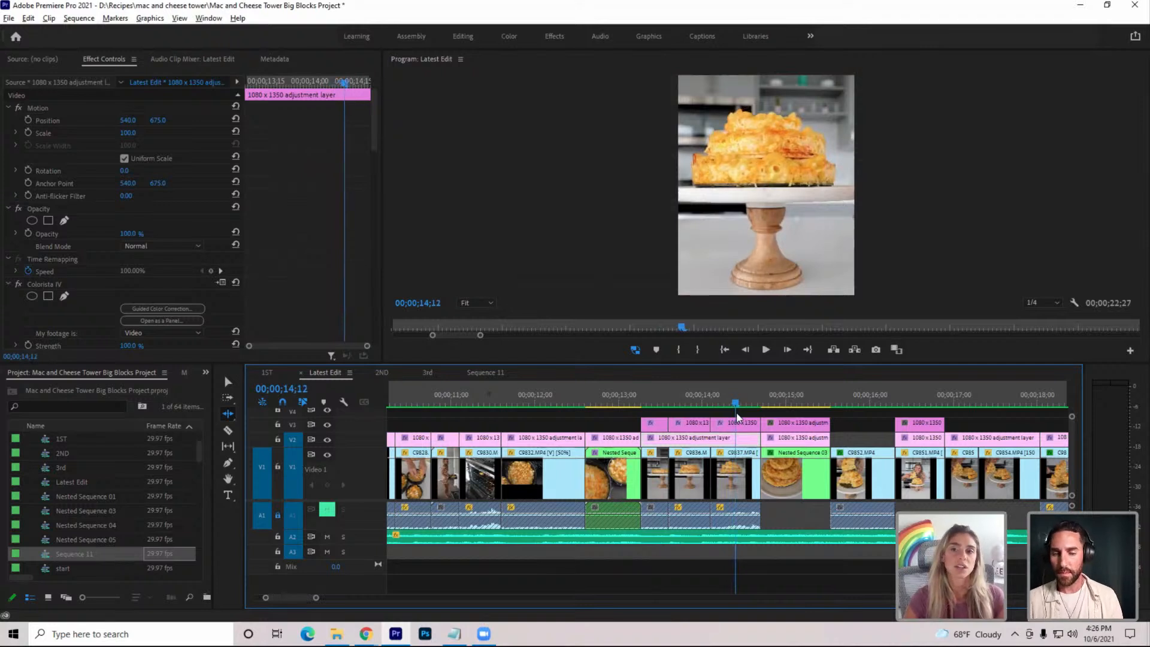
{"action": "left_click_drag", "start_coordinate": [736, 415], "coordinate": [849, 428]}
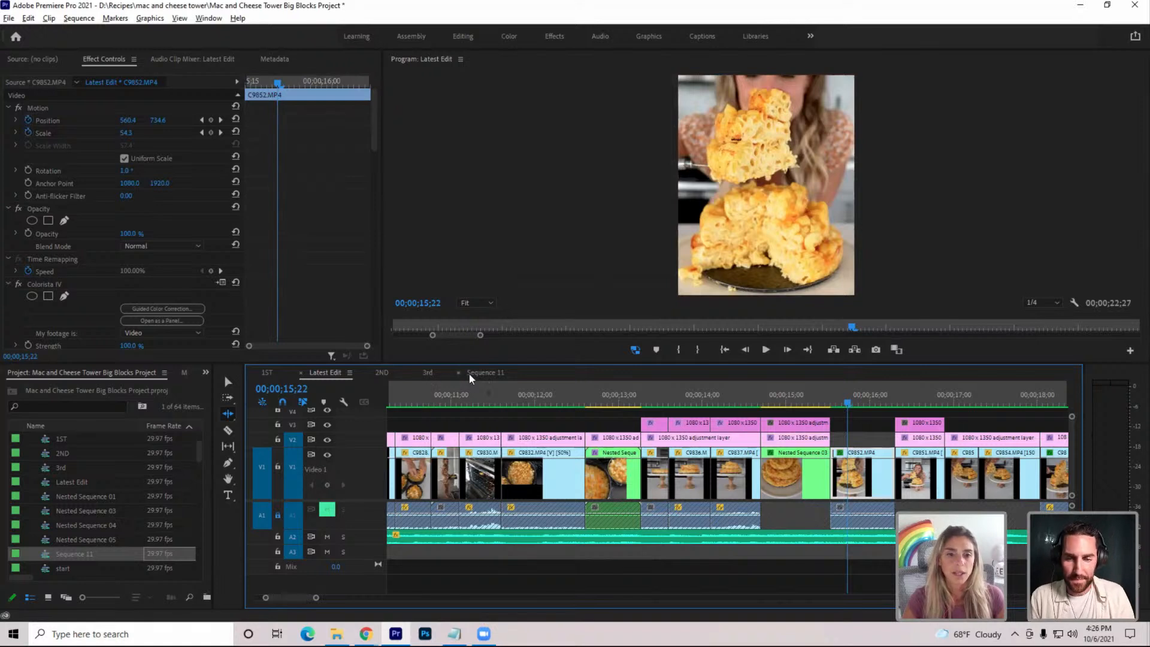
Reframe the cake-stand clip C9836.MP4 in the 3rd sequence to position 518, 690 and rotate it 1.0°
{"action": "left_click", "coordinate": [428, 374]}
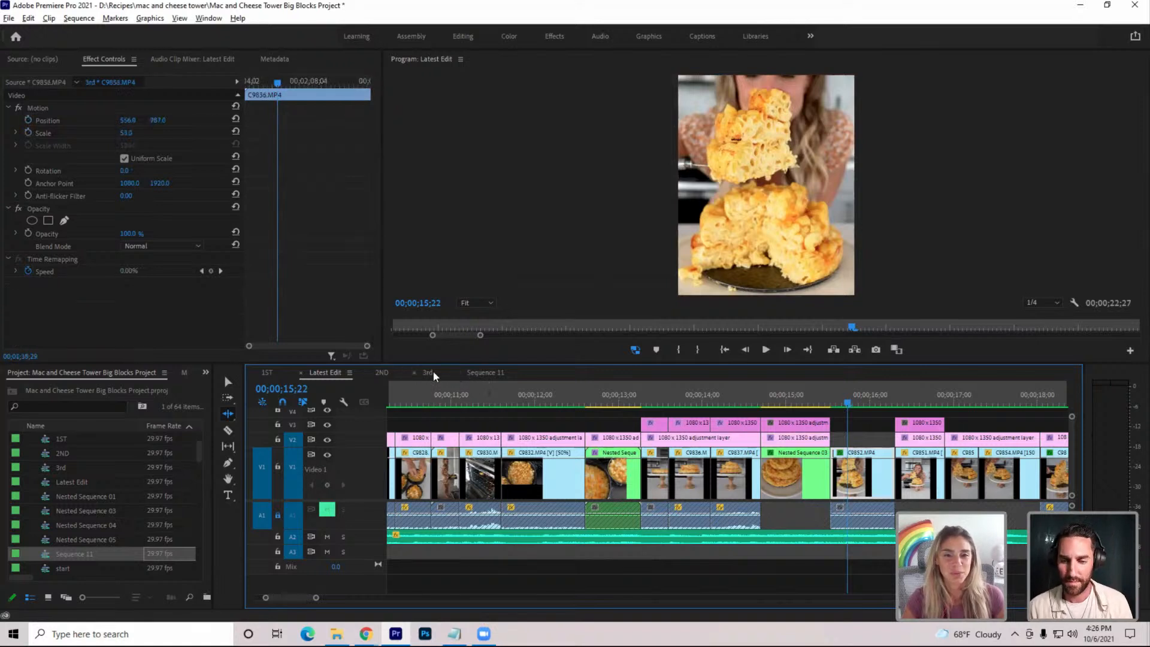
{"action": "mouse_move", "coordinate": [561, 404]}
{"action": "left_mouse_down"}
{"action": "mouse_move", "coordinate": [664, 412]}
{"action": "mouse_move", "coordinate": [503, 424]}
{"action": "mouse_move", "coordinate": [763, 405]}
{"action": "mouse_move", "coordinate": [576, 410]}
{"action": "left_mouse_up"}
{"action": "left_click_drag", "start_coordinate": [157, 121], "coordinate": [119, 121]}
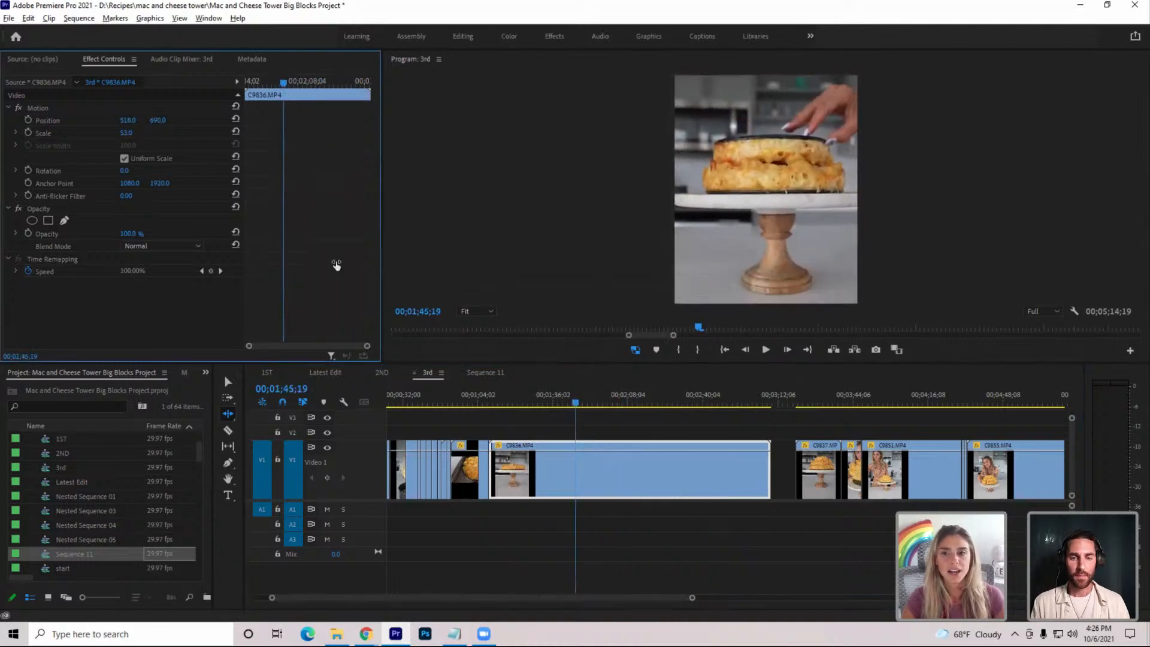
{"action": "left_click", "coordinate": [46, 109]}
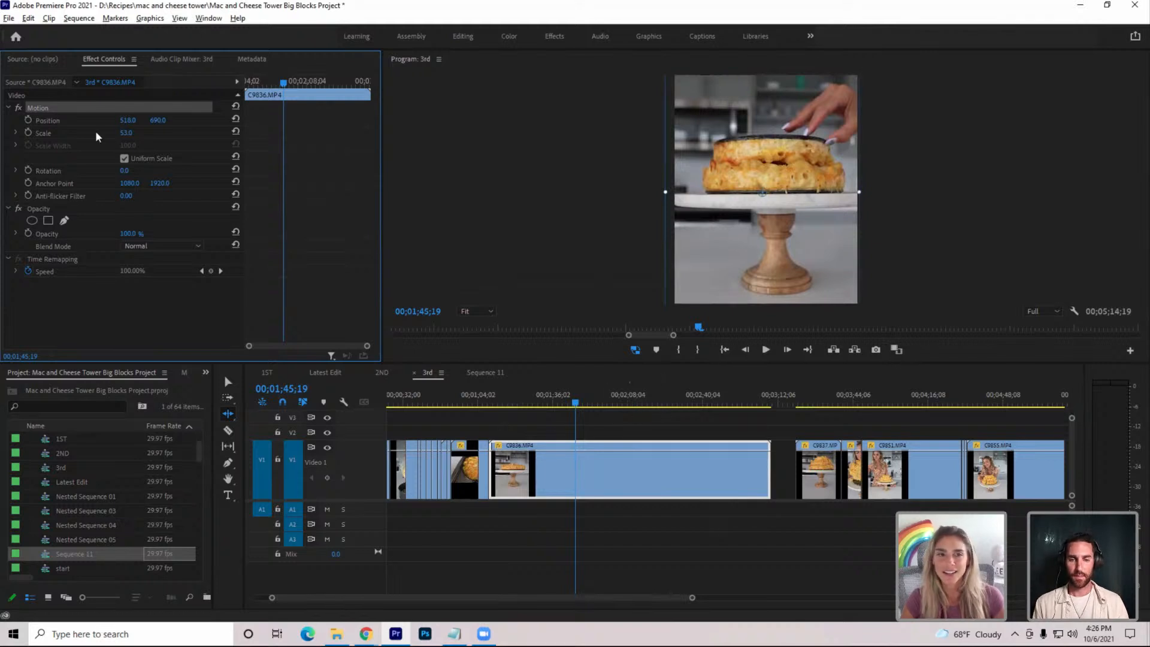
{"action": "left_click", "coordinate": [124, 170]}
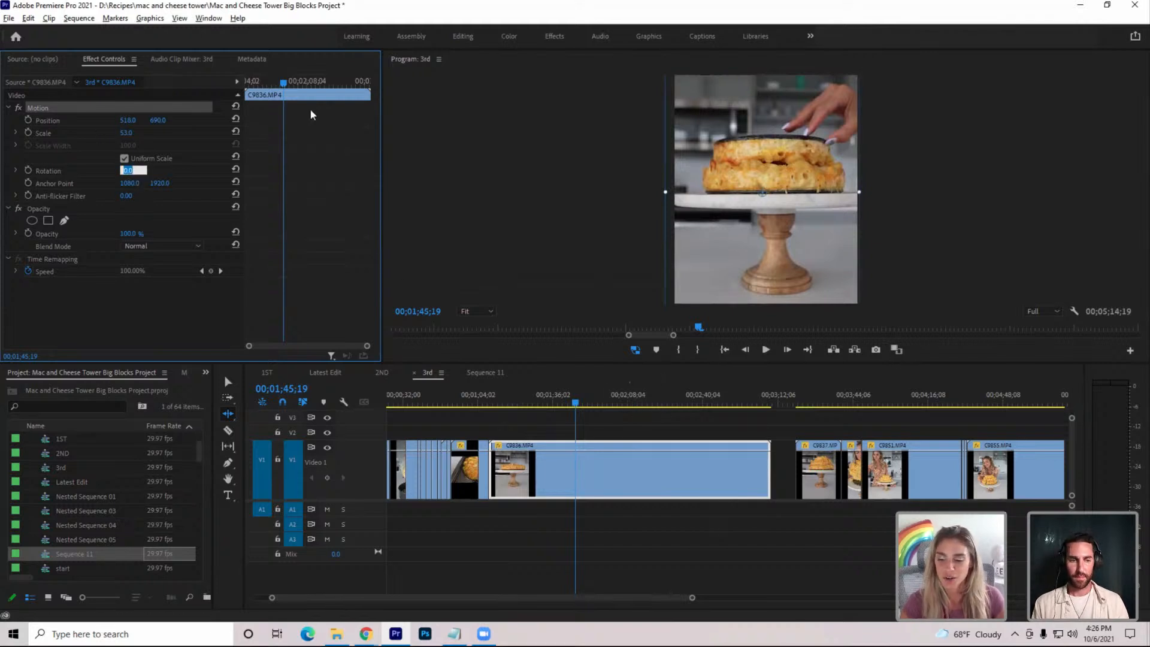
{"action": "type", "text": "1"}
{"action": "key", "text": "Return"}
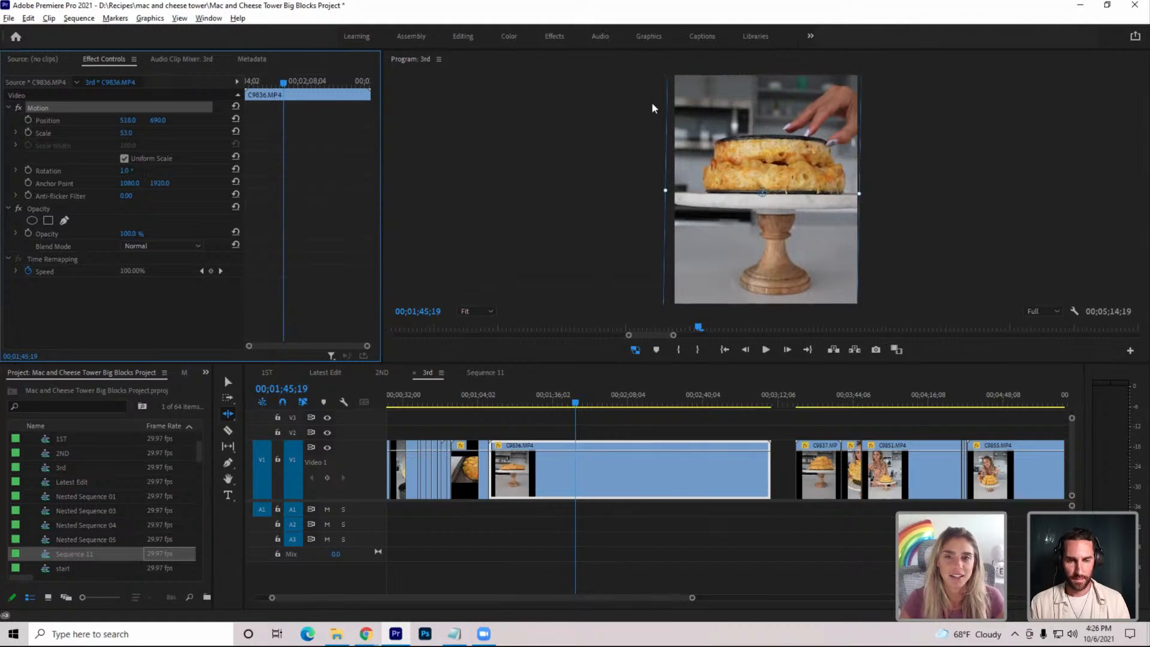
Change the workspace layout to Costume Workspace 2
{"action": "left_click", "coordinate": [464, 42]}
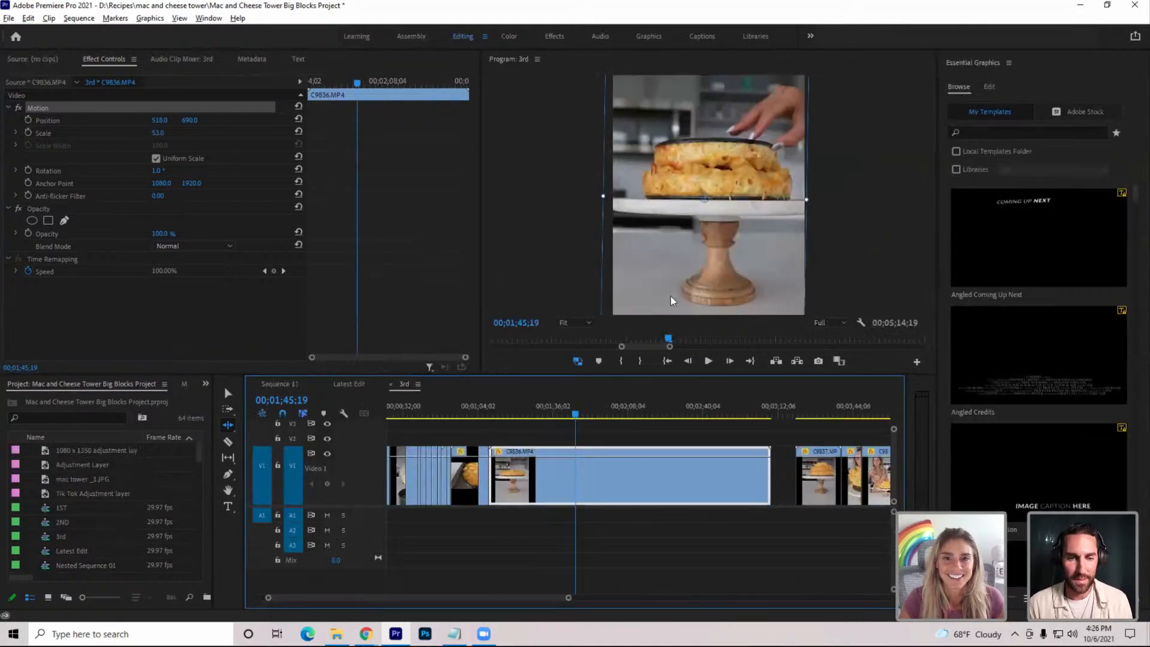
{"action": "mouse_move", "coordinate": [576, 413]}
{"action": "left_mouse_down"}
{"action": "mouse_move", "coordinate": [629, 413]}
{"action": "mouse_move", "coordinate": [555, 413]}
{"action": "left_mouse_up"}
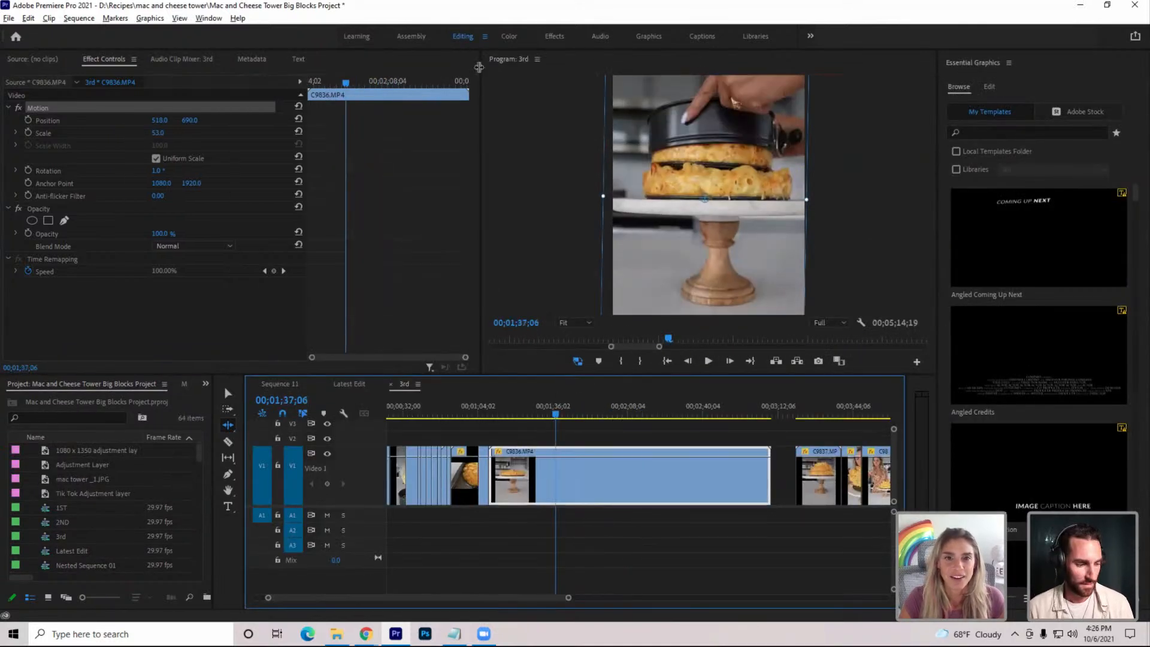
{"action": "left_click", "coordinate": [207, 18]}
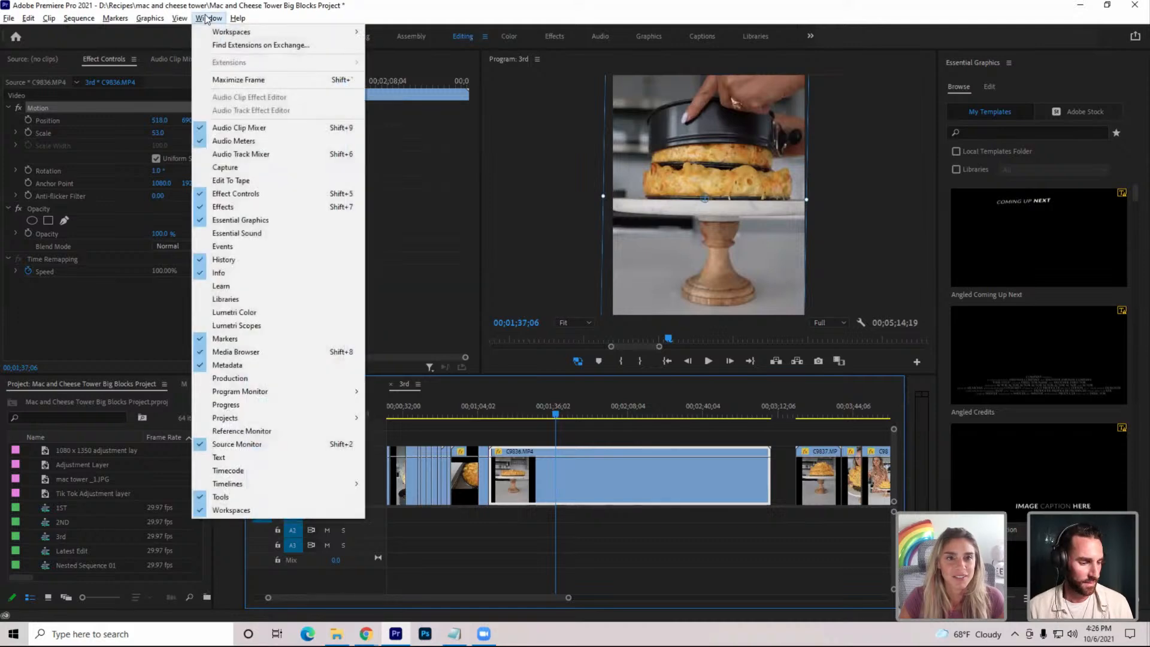
{"action": "mouse_move", "coordinate": [214, 32]}
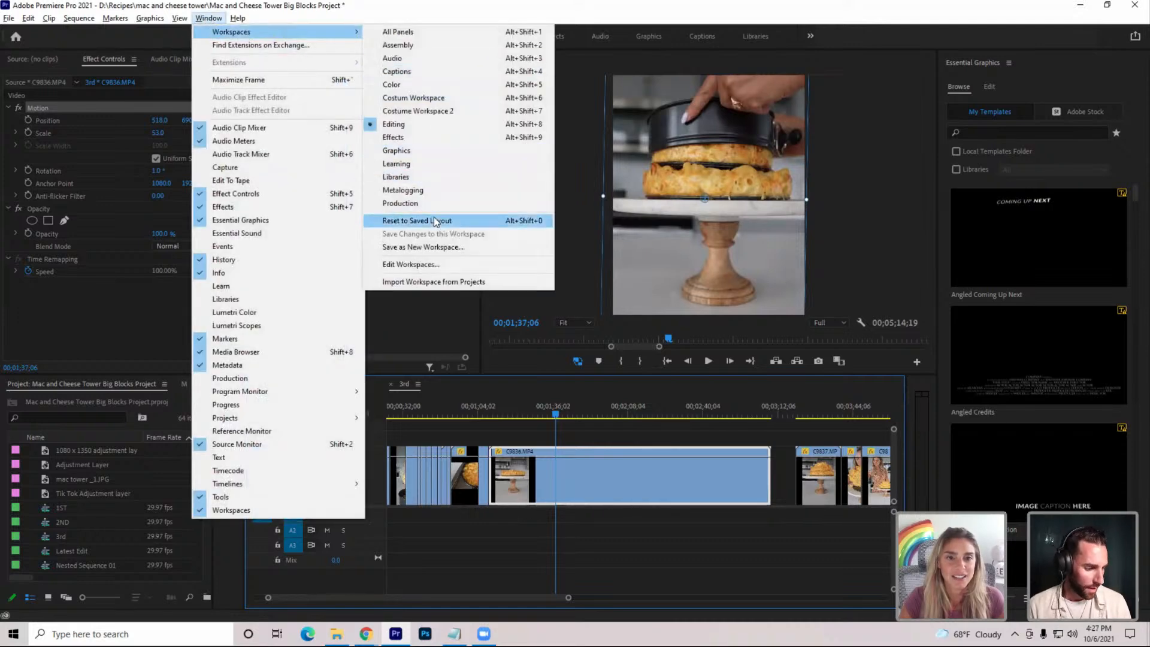
{"action": "left_click", "coordinate": [430, 111]}
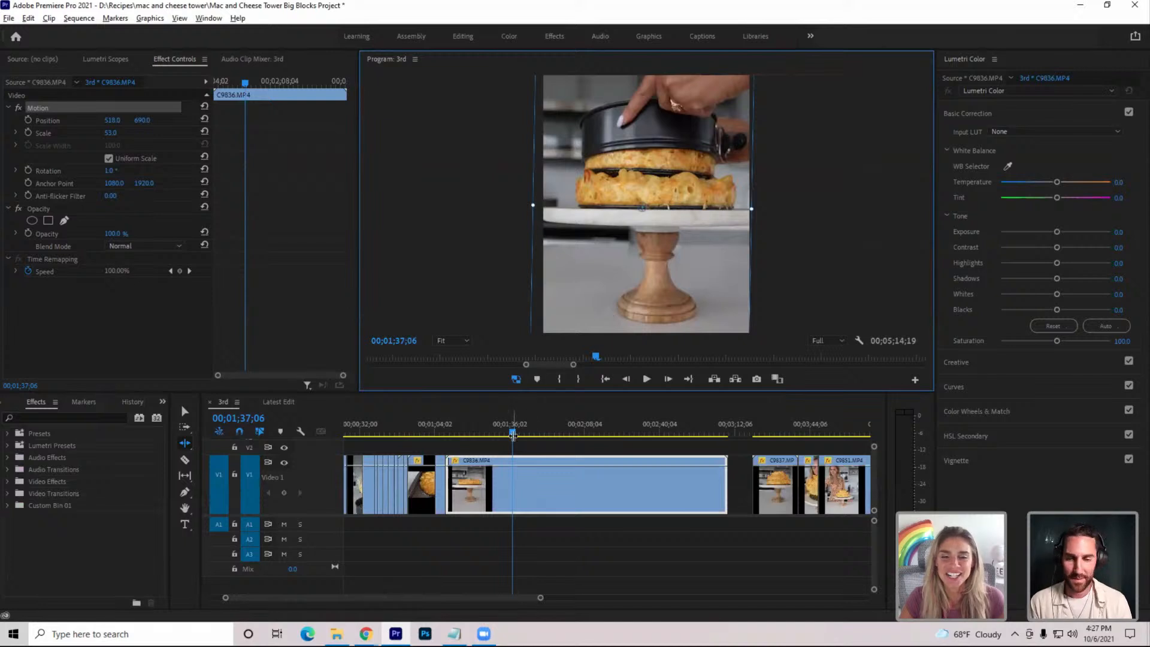
Enlarge C9836.MP4 to a scale of 56.5 and check its framing up to about 00;02;47;09
{"action": "left_click", "coordinate": [503, 445]}
{"action": "left_click_drag", "start_coordinate": [503, 445], "coordinate": [575, 462]}
{"action": "mouse_move", "coordinate": [752, 209]}
{"action": "left_mouse_down"}
{"action": "mouse_move", "coordinate": [745, 217]}
{"action": "mouse_move", "coordinate": [755, 209]}
{"action": "left_mouse_up"}
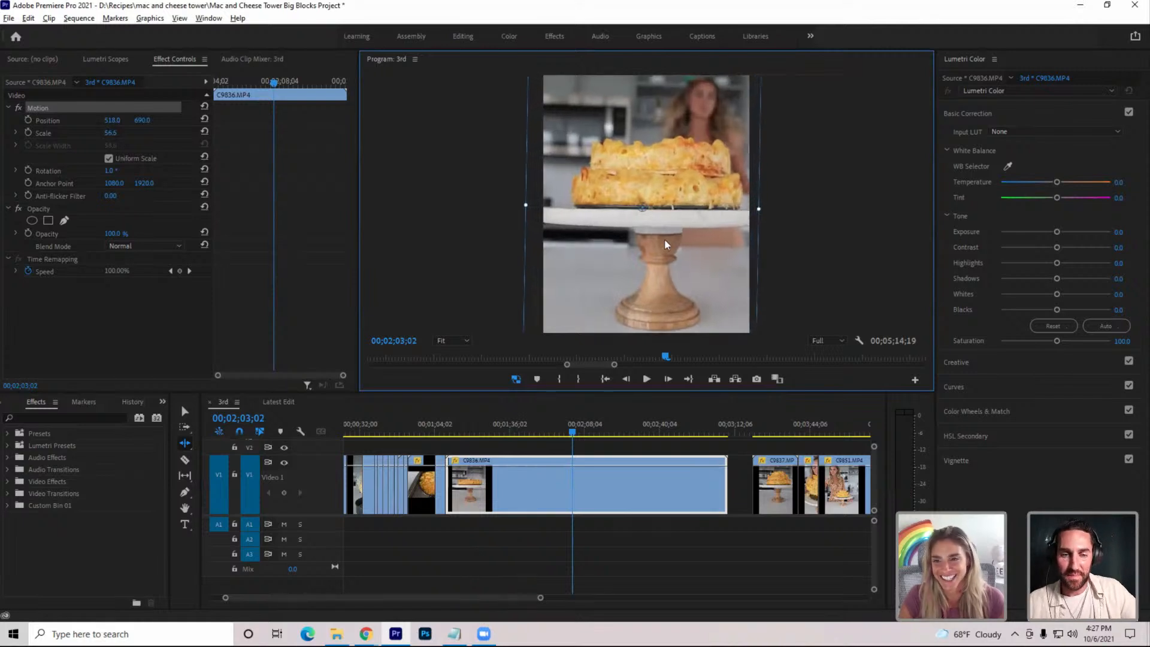
{"action": "left_click_drag", "start_coordinate": [572, 427], "coordinate": [665, 418]}
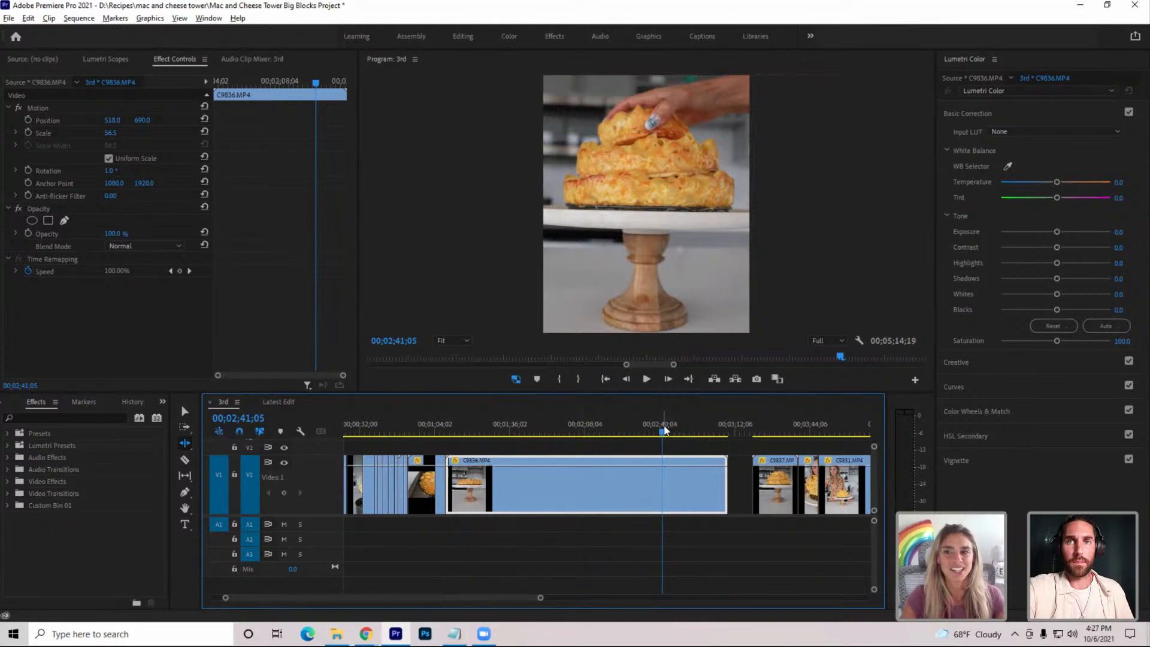
{"action": "left_click_drag", "start_coordinate": [665, 427], "coordinate": [680, 427]}
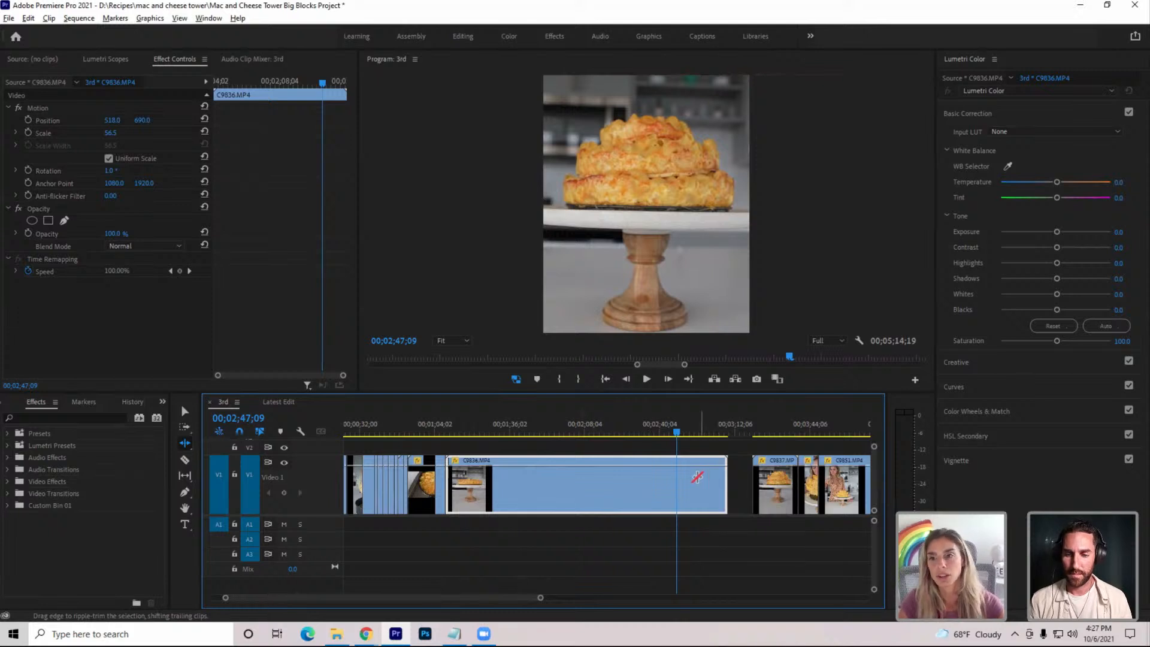
Ripple-trim the beginning of C9836.MP4 at about 00;01;25 and its end at about 00;02;40;12
{"action": "left_click_drag", "start_coordinate": [679, 431], "coordinate": [483, 458]}
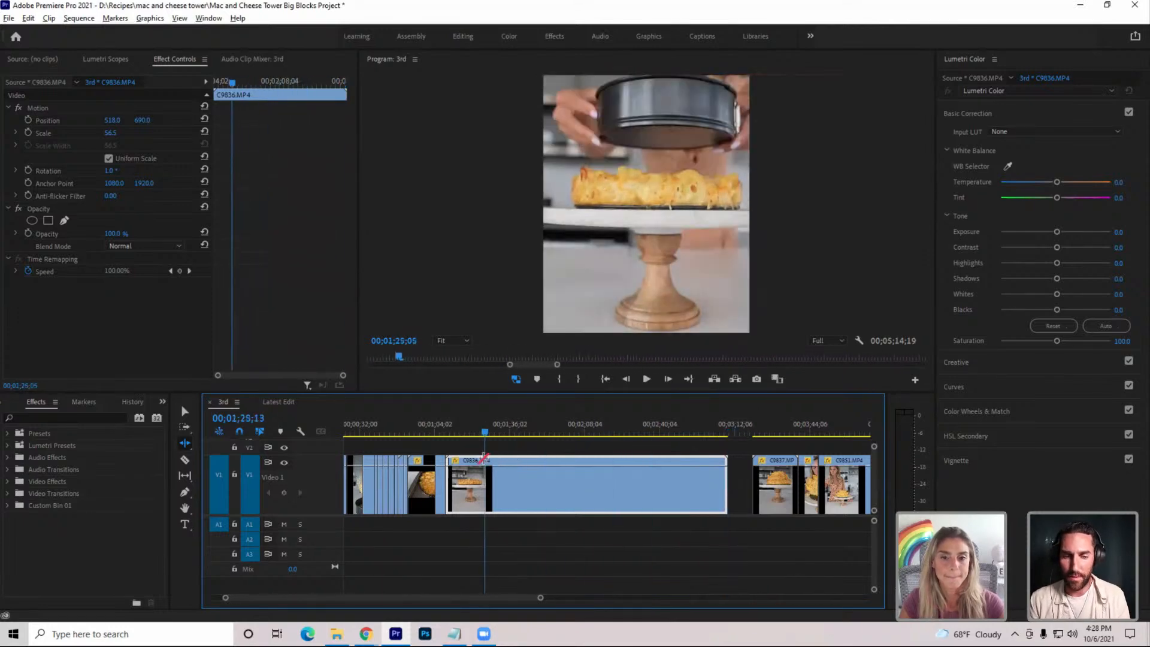
{"action": "key", "text": "q"}
{"action": "left_click_drag", "start_coordinate": [455, 422], "coordinate": [593, 447]}
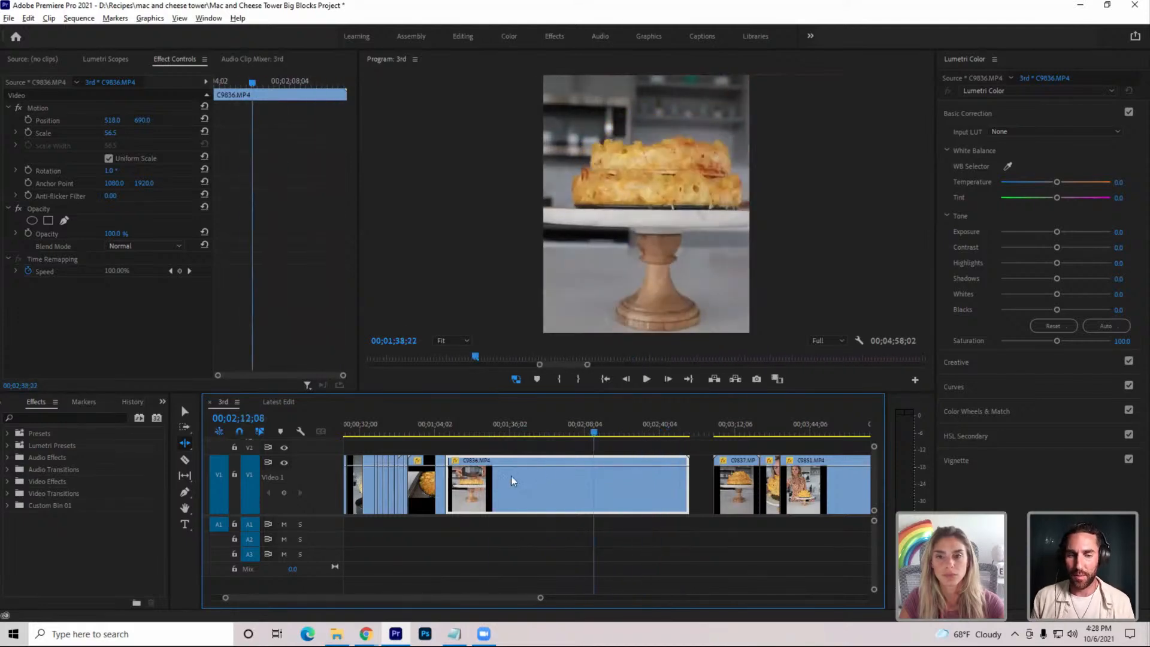
{"action": "left_click_drag", "start_coordinate": [511, 477], "coordinate": [597, 480]}
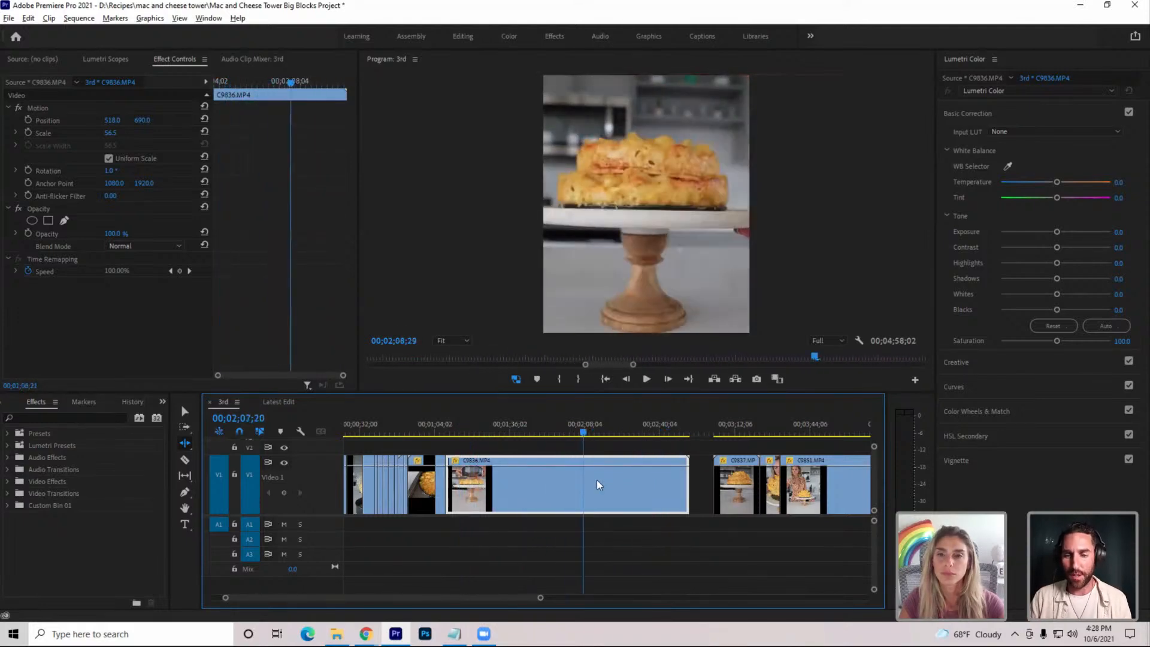
{"action": "key", "text": "w"}
Try ripple-trimming the beginning of C9836.MP4 from its end point, undo it, and return to the gap after the clip
{"action": "key", "text": "q"}
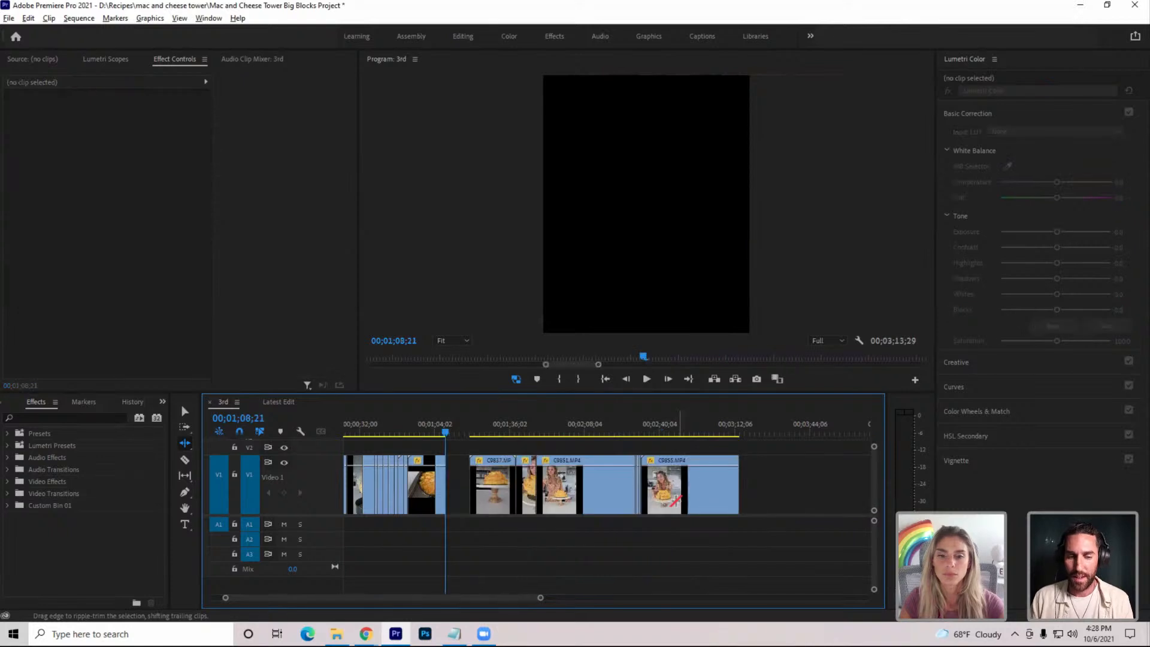
{"action": "key", "text": "ctrl+z"}
{"action": "key", "text": "ctrl+z"}
{"action": "key", "text": "Down"}
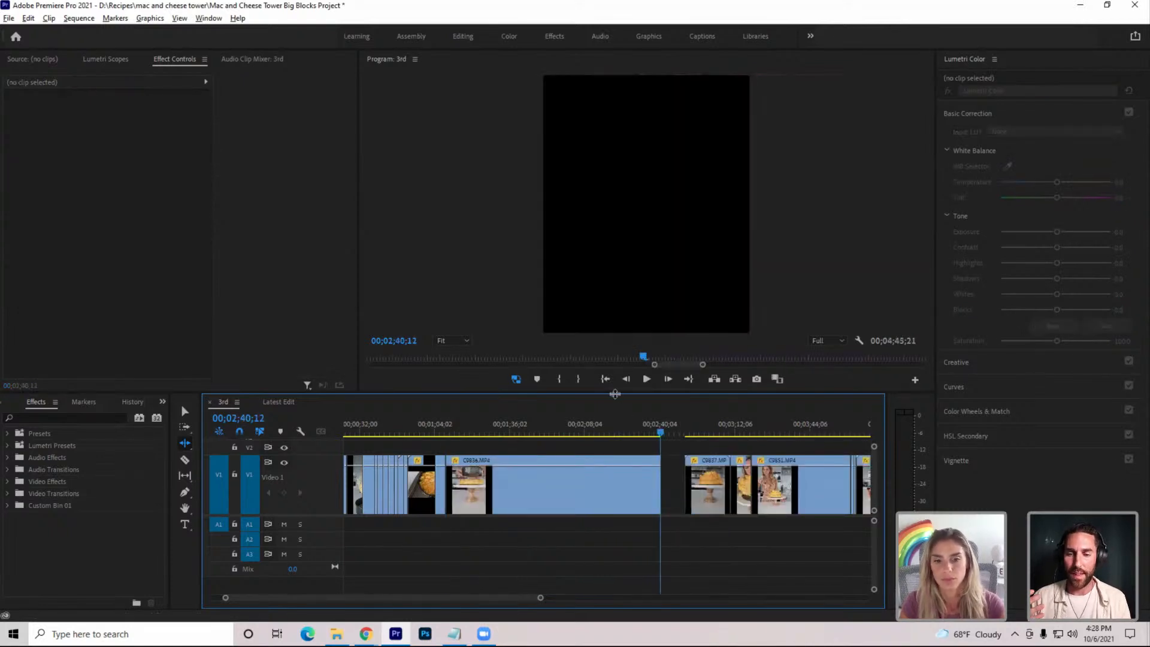
{"action": "key", "text": "q"}
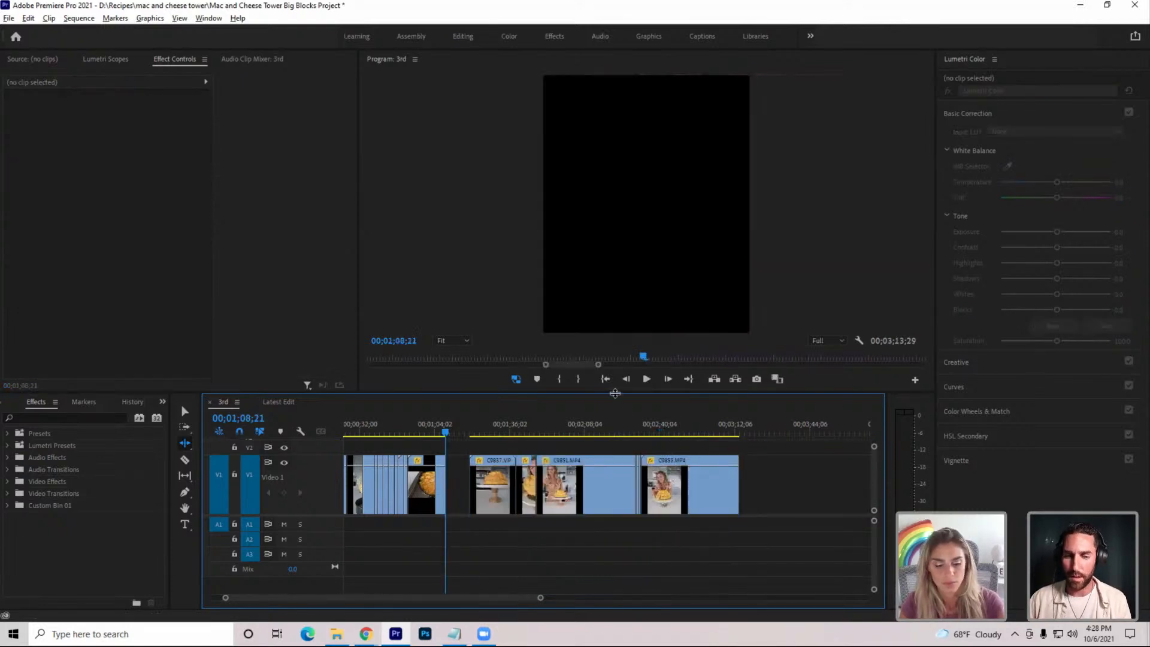
{"action": "key", "text": "ctrl+z"}
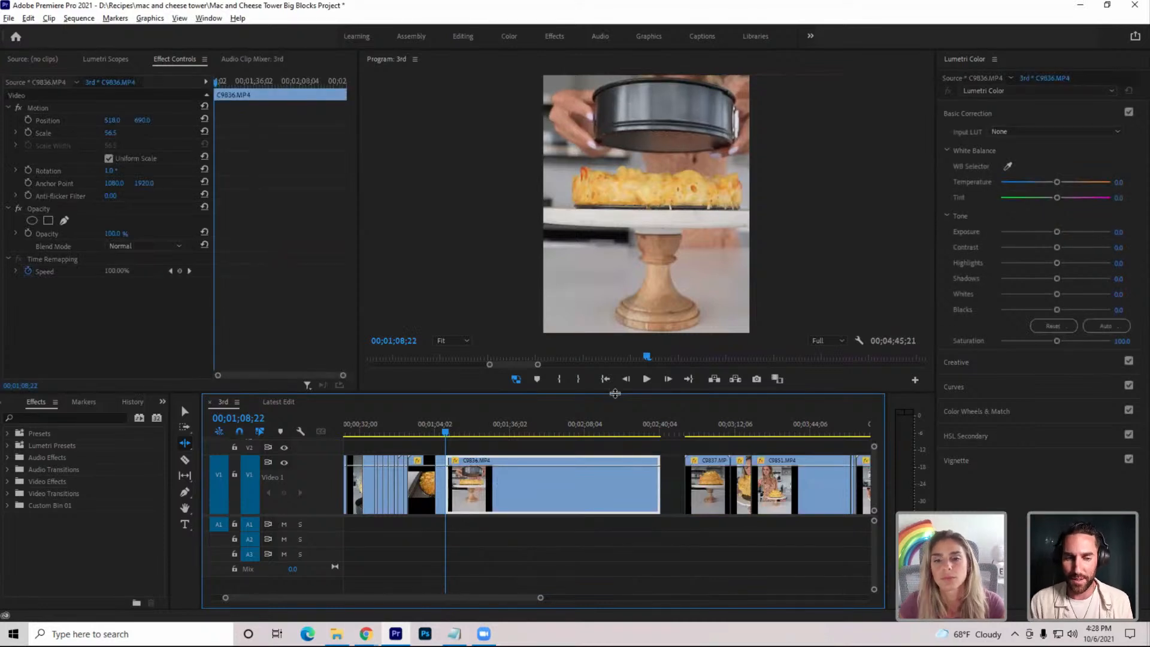
{"action": "left_click_drag", "start_coordinate": [460, 422], "coordinate": [663, 445]}
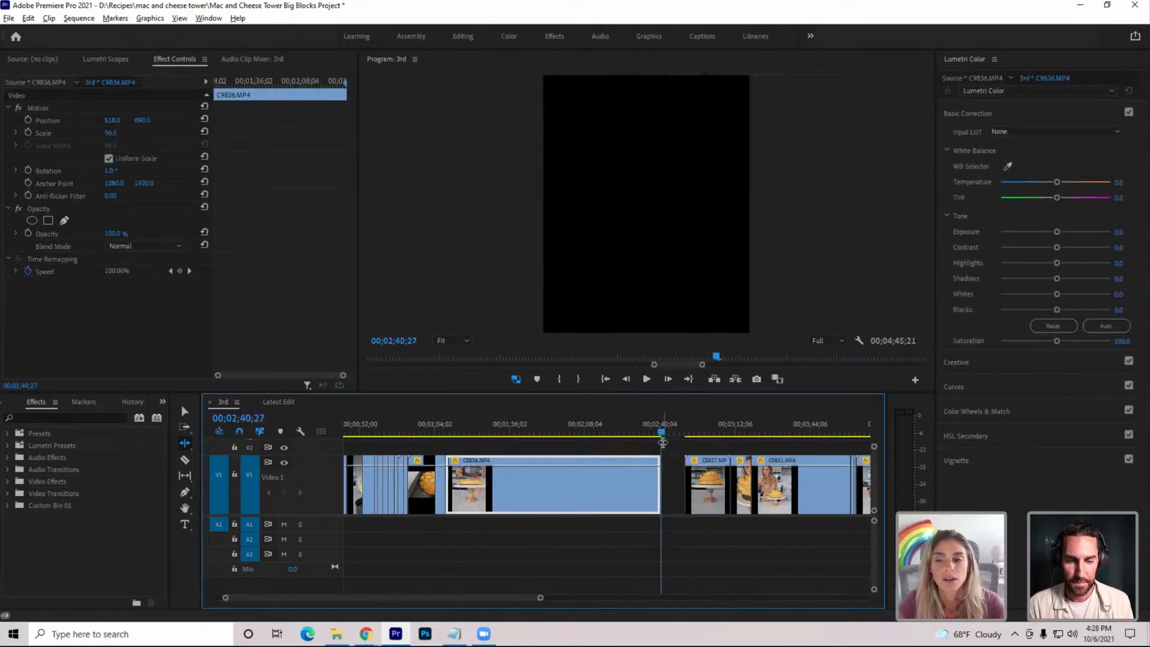
Close the gap after C9836.MP4 and reposition C9837.MP4 to about 540.3, 720.1 so the tower sits higher in the frame
{"action": "key", "text": "w"}
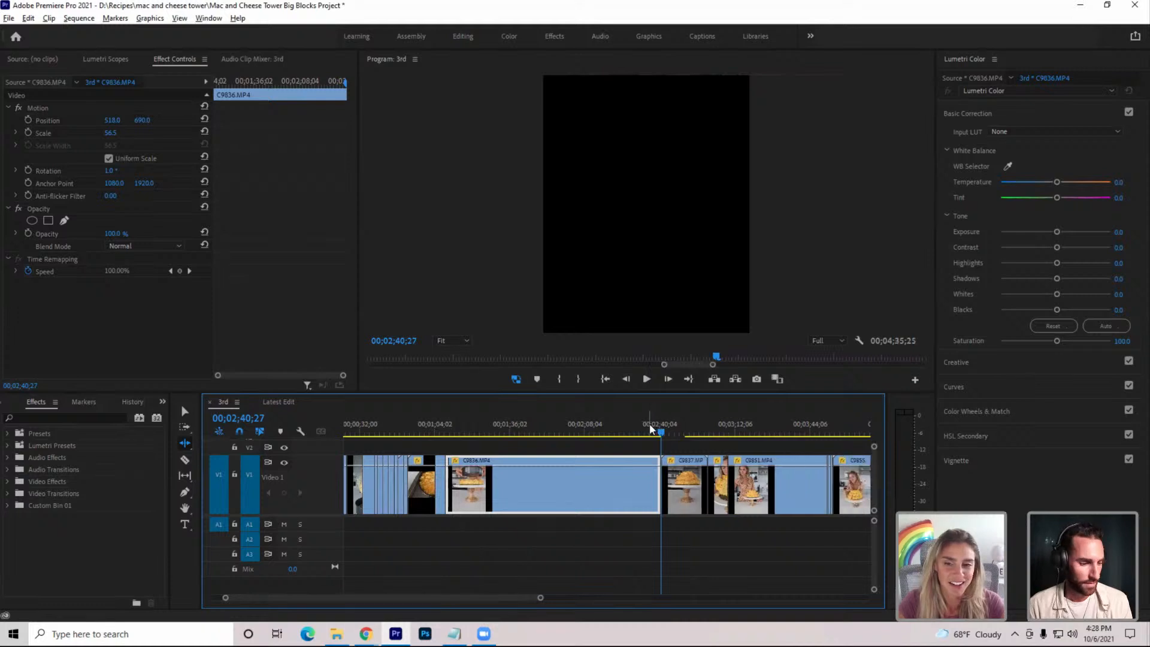
{"action": "left_click_drag", "start_coordinate": [661, 432], "coordinate": [680, 431]}
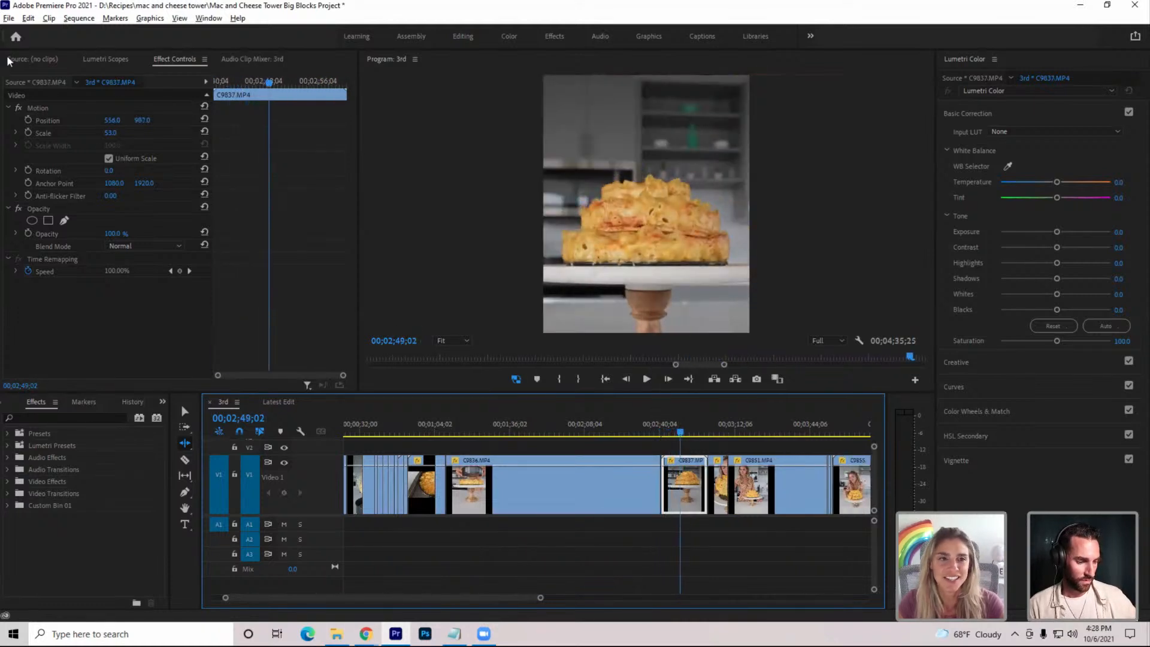
{"action": "left_click", "coordinate": [39, 108]}
{"action": "left_click_drag", "start_coordinate": [631, 267], "coordinate": [628, 217]}
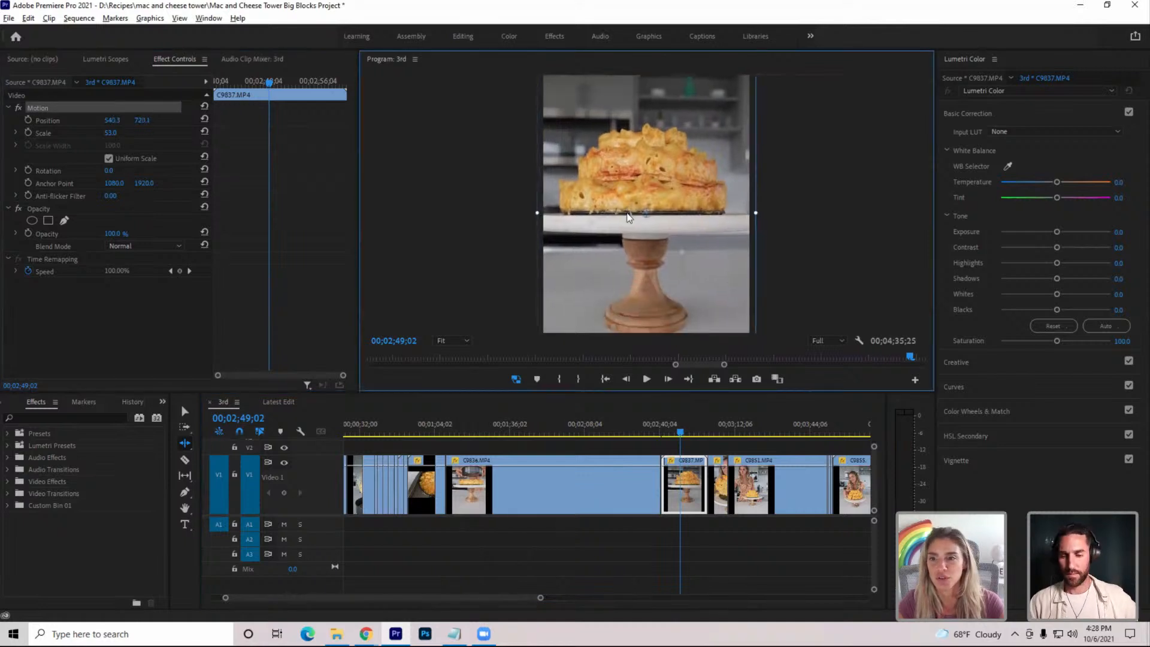
Ripple-trim the beginning and end of C9837.MP4, switching the timeline ruler to audio time units between the two trims
{"action": "mouse_move", "coordinate": [679, 432]}
{"action": "left_mouse_down"}
{"action": "mouse_move", "coordinate": [706, 426]}
{"action": "mouse_move", "coordinate": [688, 427]}
{"action": "left_mouse_up"}
{"action": "key", "text": "q"}
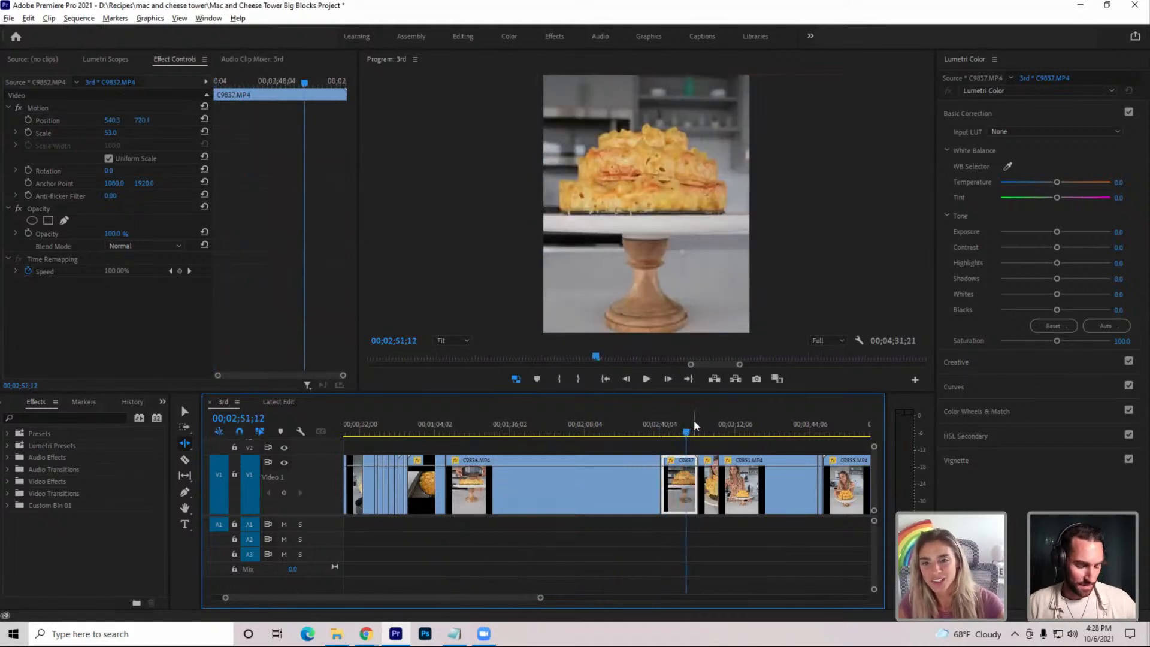
{"action": "right_click", "coordinate": [698, 427]}
{"action": "left_click", "coordinate": [719, 397]}
{"action": "left_click", "coordinate": [678, 425]}
{"action": "key", "text": "w"}
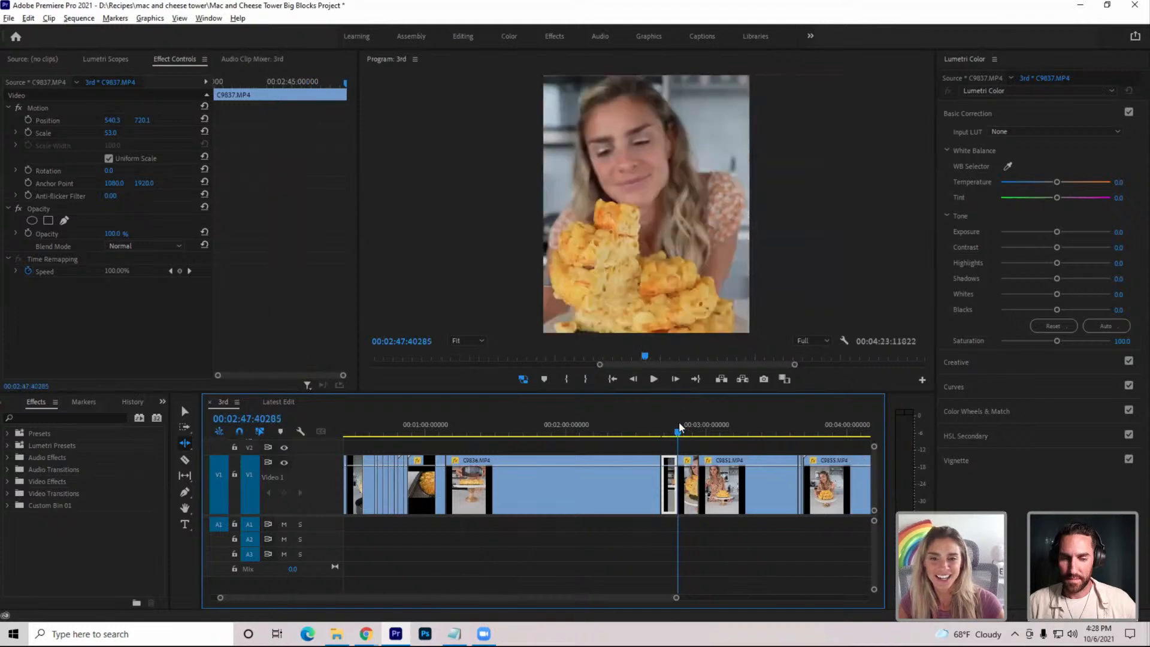
Play C9852.MP4 from its beginning to review the serving shot
{"action": "left_click", "coordinate": [679, 427]}
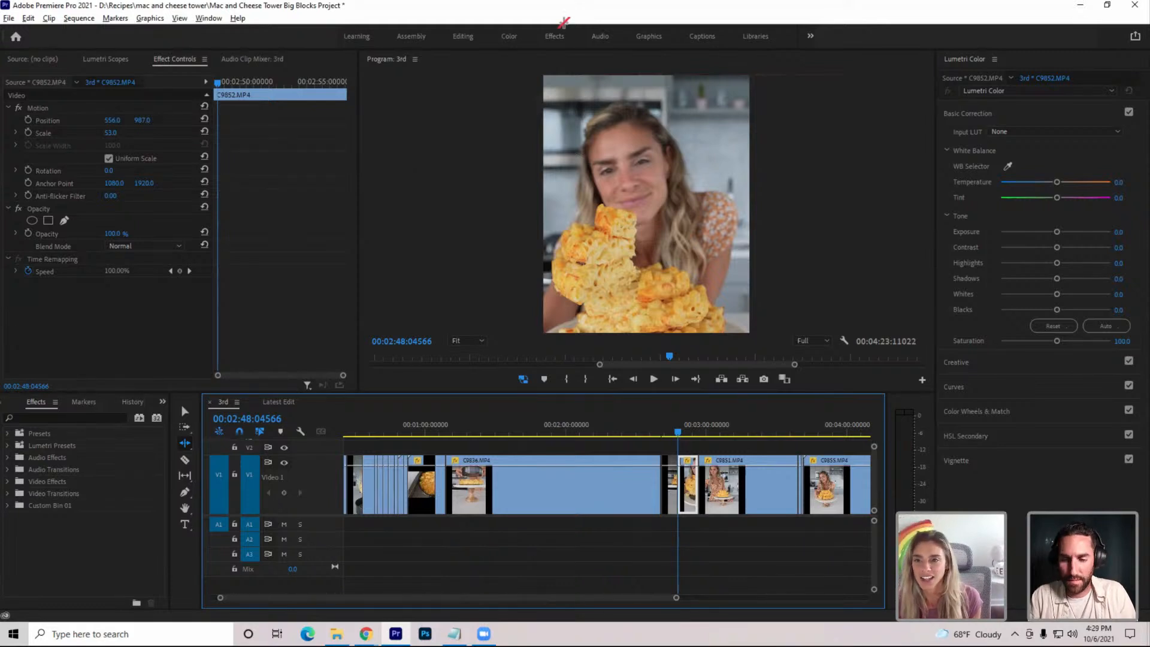
{"action": "left_click", "coordinate": [653, 380]}
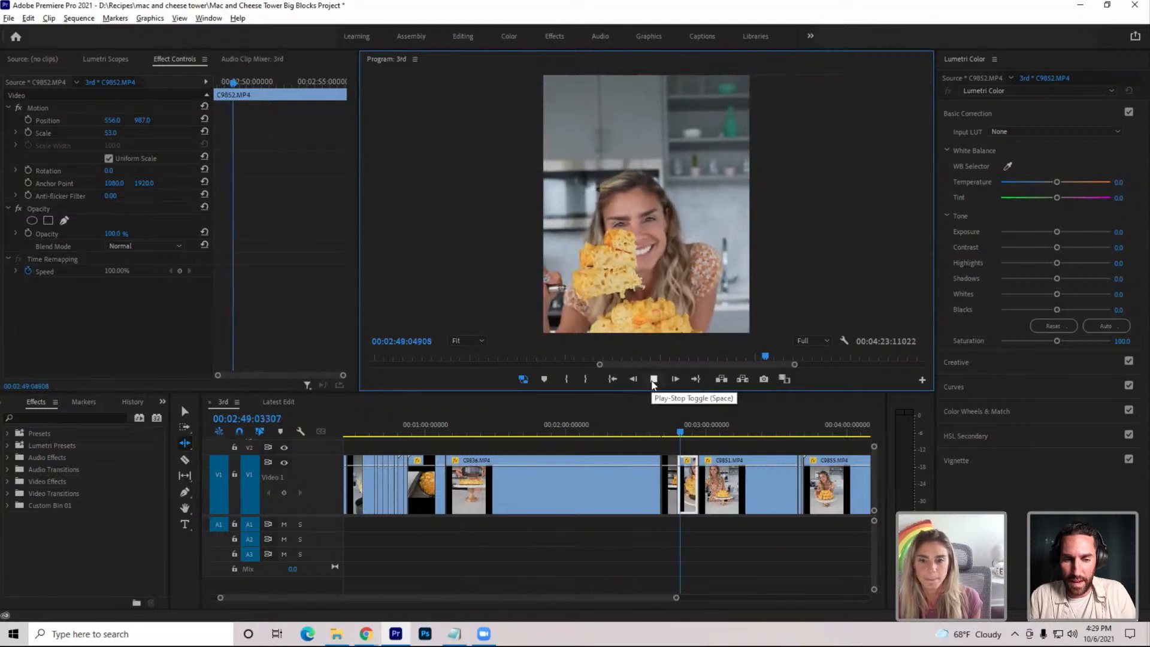
{"action": "left_click", "coordinate": [690, 433]}
Set the vertical position of C9851.MP4 to 735 and ripple-trim its beginning at about 00:03:29
{"action": "left_click_drag", "start_coordinate": [691, 432], "coordinate": [737, 454]}
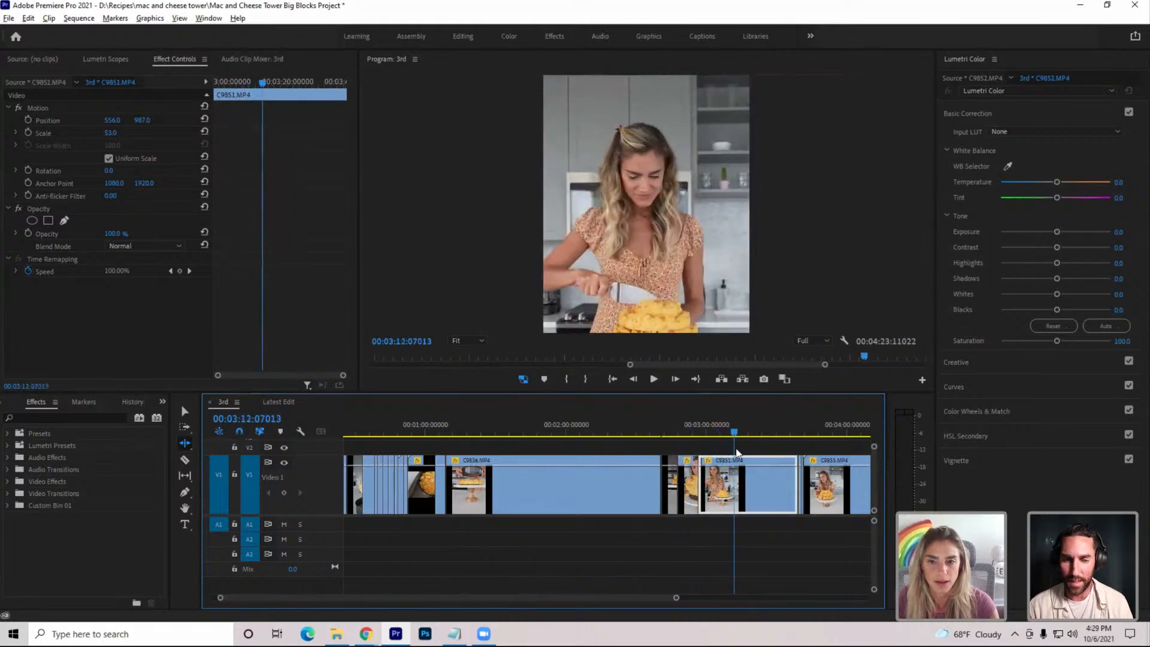
{"action": "left_click_drag", "start_coordinate": [143, 121], "coordinate": [2, 121]}
{"action": "left_click", "coordinate": [748, 432]}
{"action": "left_click_drag", "start_coordinate": [750, 431], "coordinate": [775, 434]}
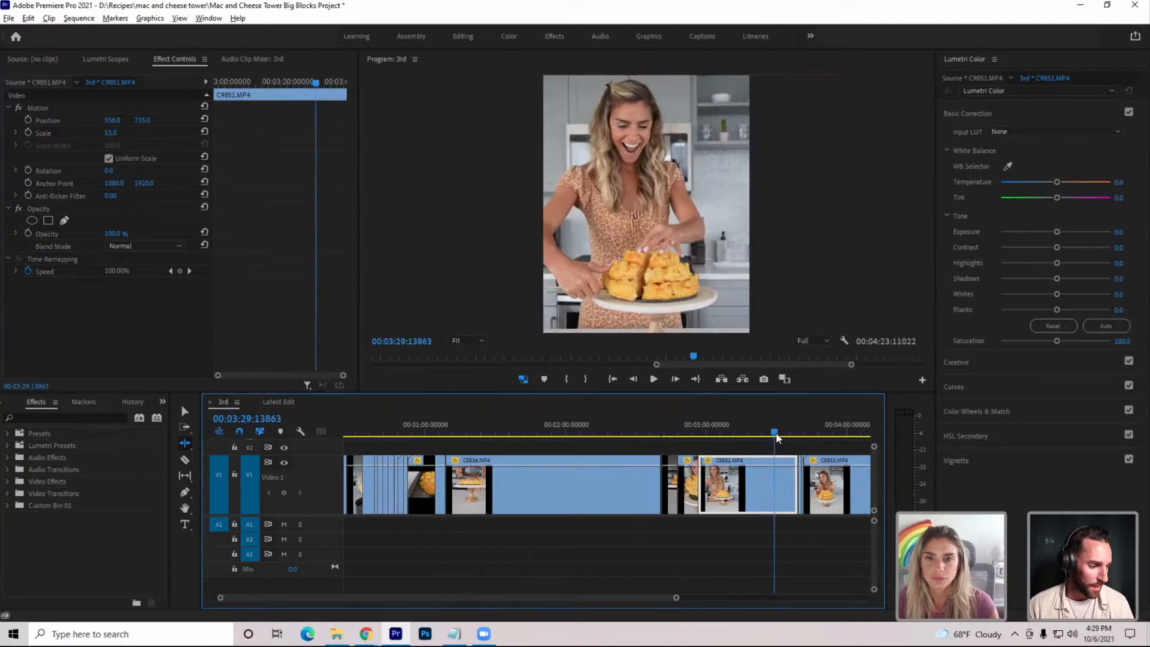
{"action": "key", "text": "q"}
Reposition C9855.MP4 to about 537.2, 588.3 and check its framing around 00:03:14
{"action": "left_click", "coordinate": [703, 424]}
{"action": "left_click_drag", "start_coordinate": [705, 422], "coordinate": [745, 439]}
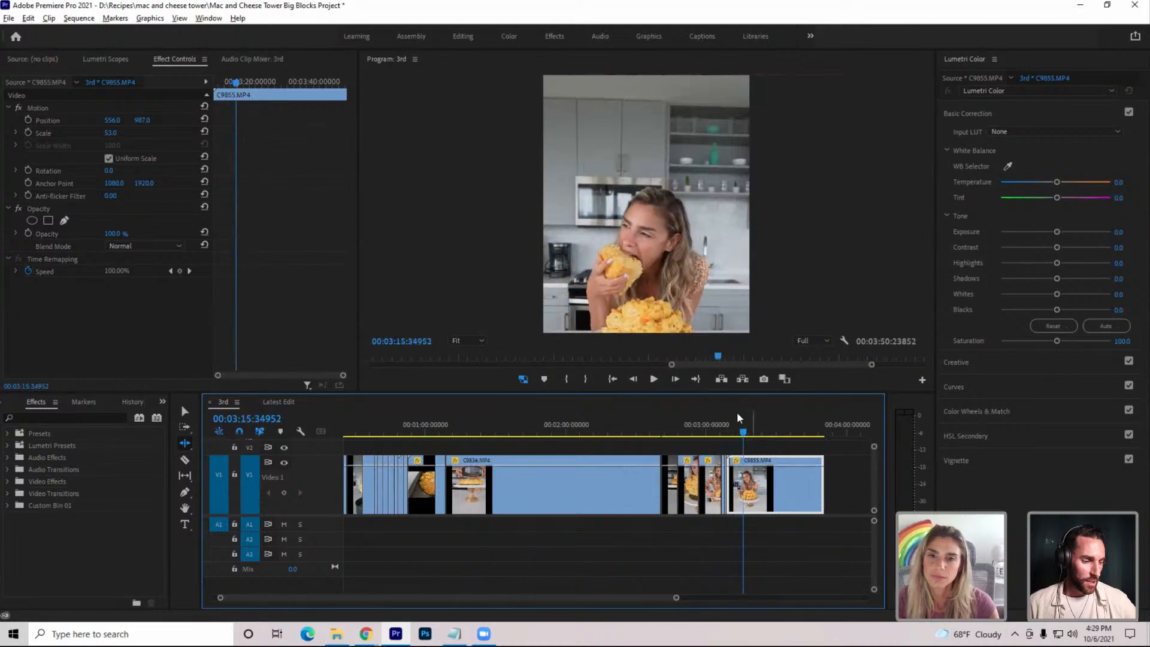
{"action": "left_click", "coordinate": [70, 111]}
{"action": "left_click_drag", "start_coordinate": [587, 259], "coordinate": [612, 231]}
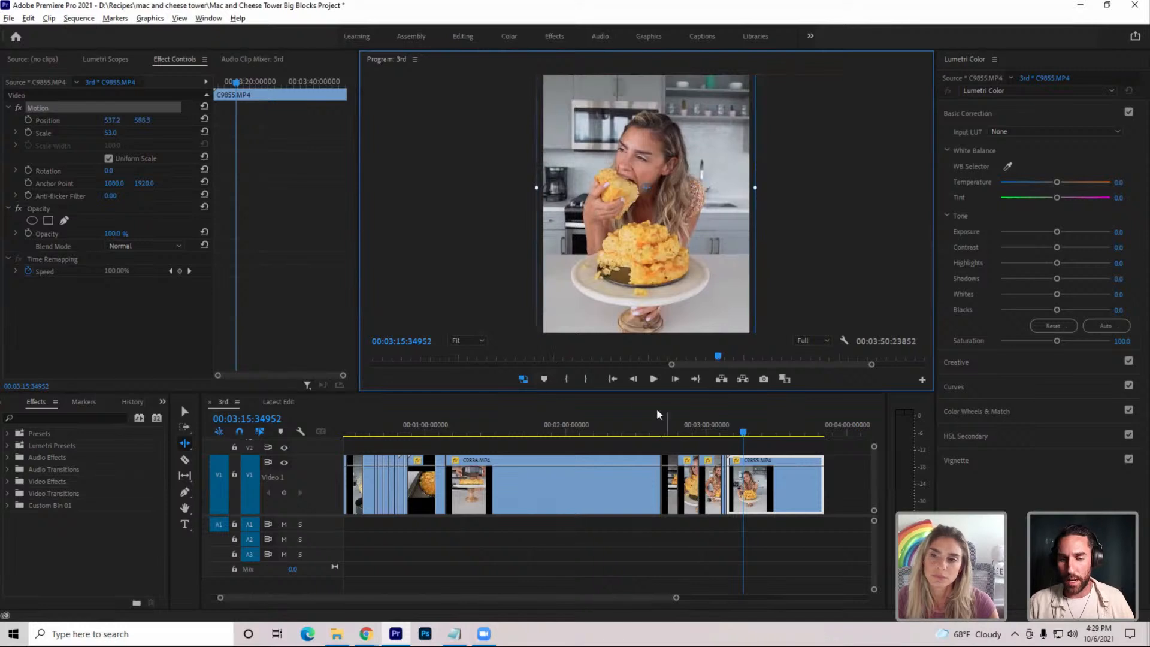
{"action": "left_click", "coordinate": [748, 432]}
{"action": "left_click_drag", "start_coordinate": [748, 431], "coordinate": [742, 432]}
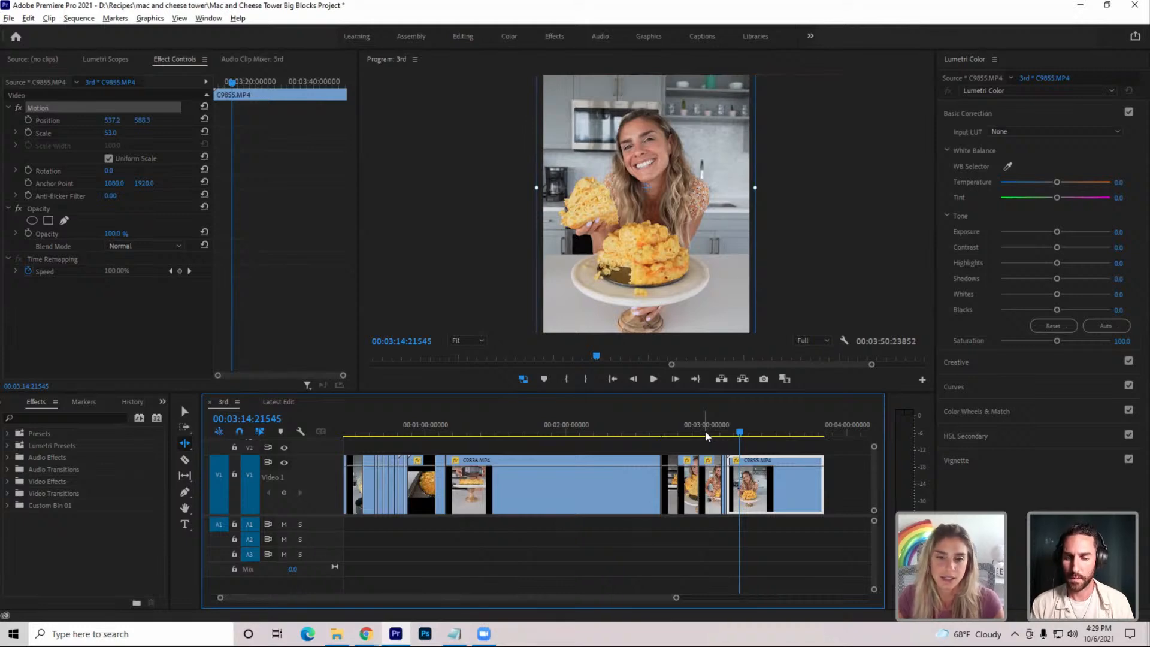
Review C9836.MP4 and play from about 00:02:33 through C9837.MP4 into C9852.MP4 to check how the clips flow
{"action": "left_click", "coordinate": [526, 459]}
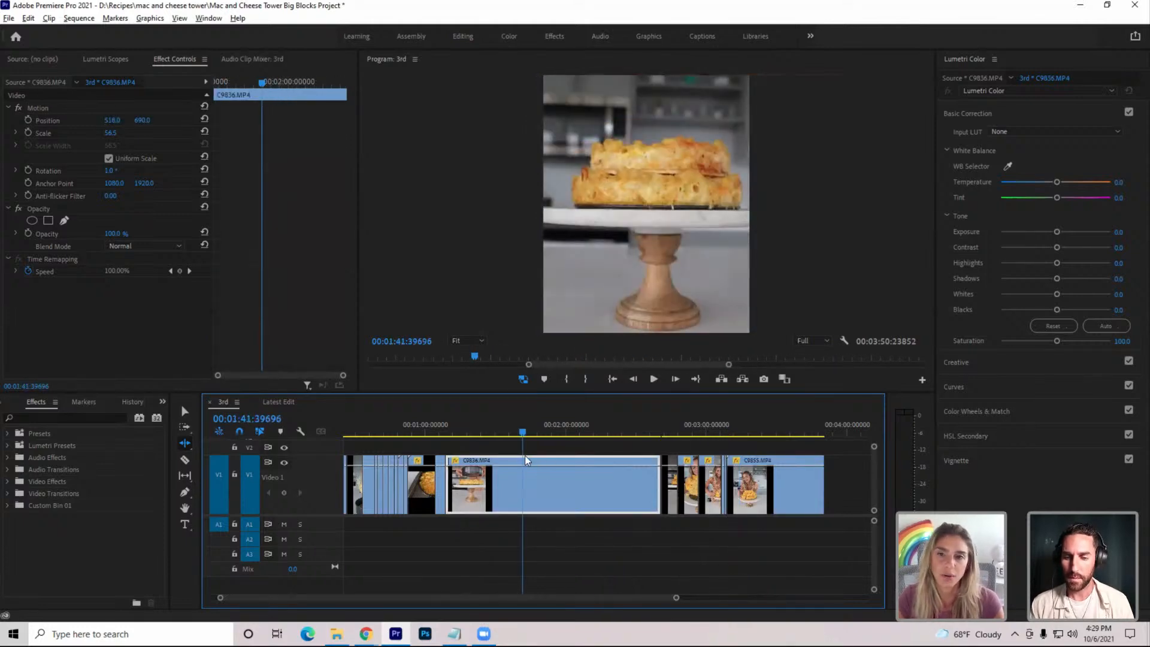
{"action": "left_click_drag", "start_coordinate": [524, 459], "coordinate": [646, 457]}
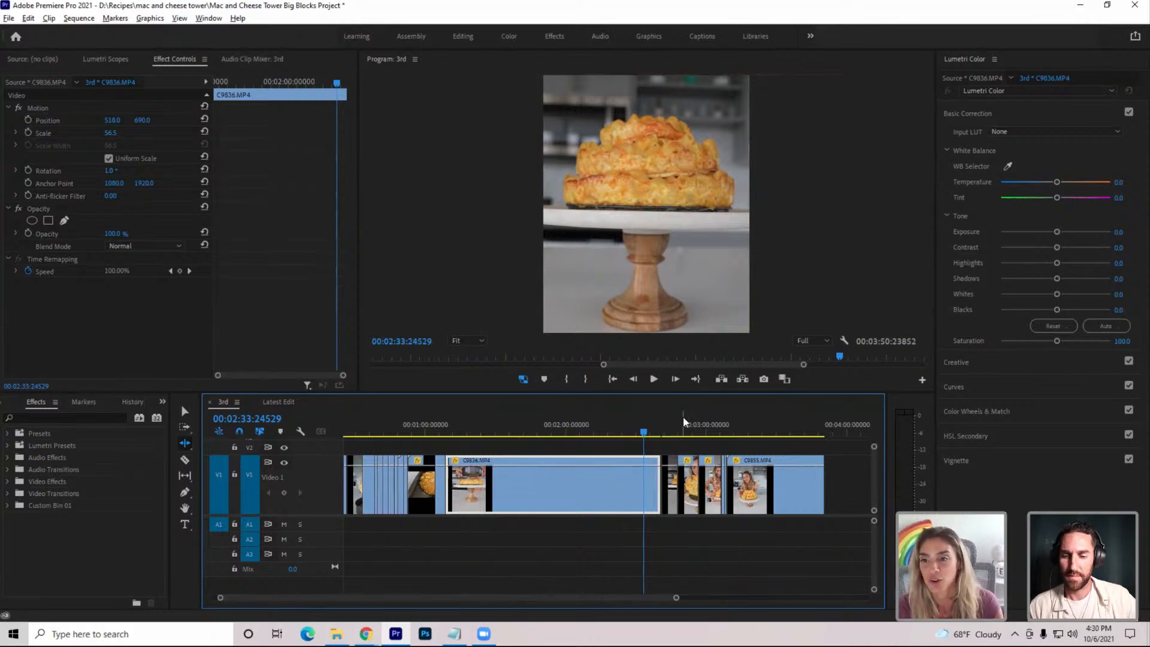
{"action": "key", "text": "space"}
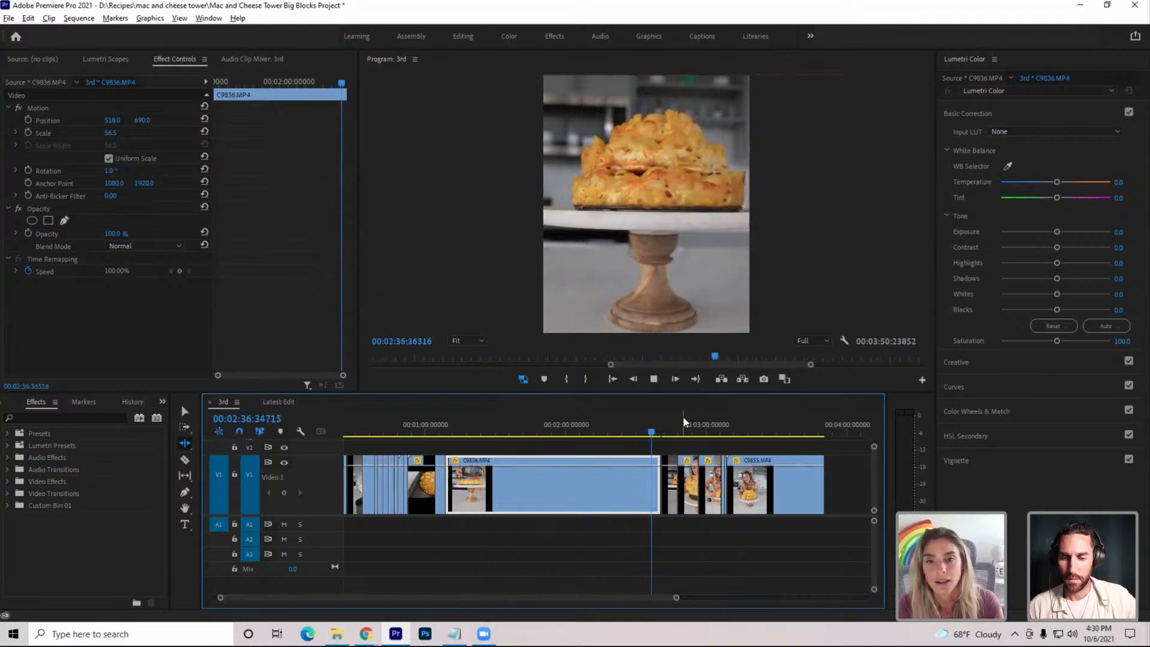
{"action": "key", "text": "space"}
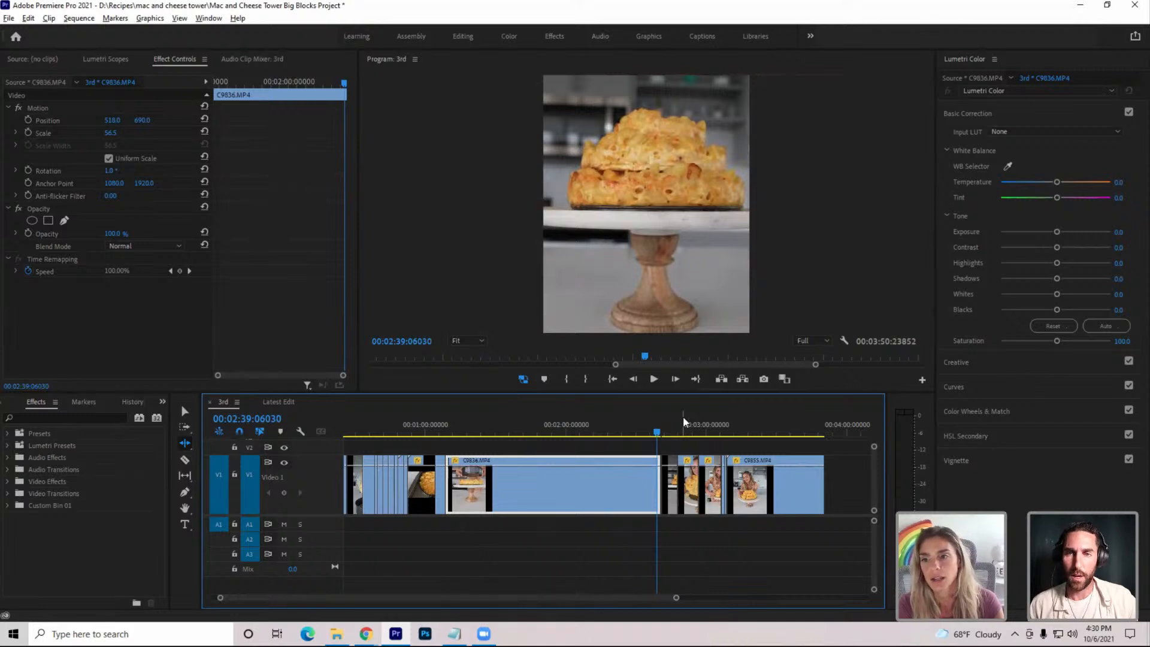
{"action": "key", "text": "space"}
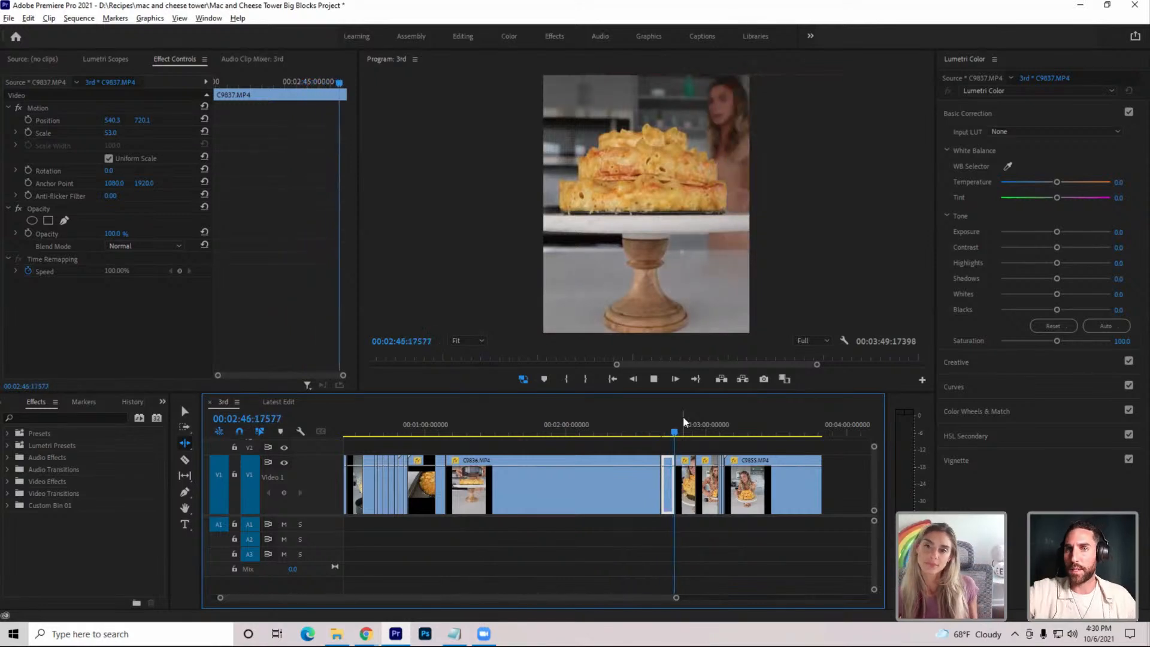
{"action": "left_click", "coordinate": [653, 379]}
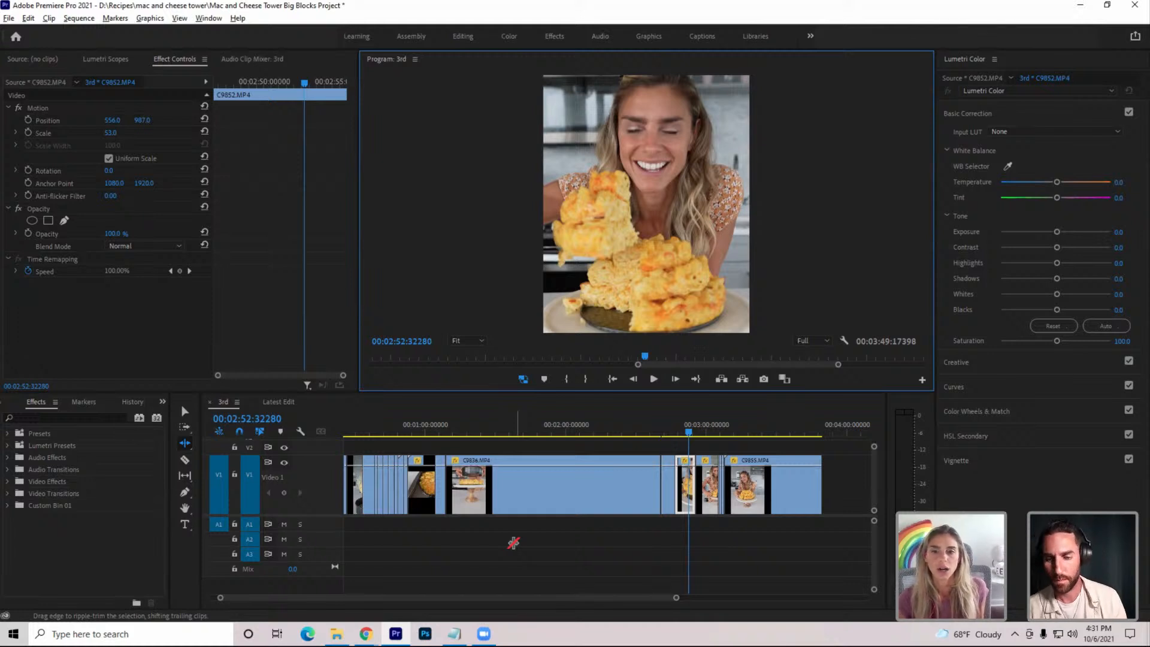
Lower the sequence preview's playback resolution to 1/4
{"action": "left_click", "coordinate": [818, 339]}
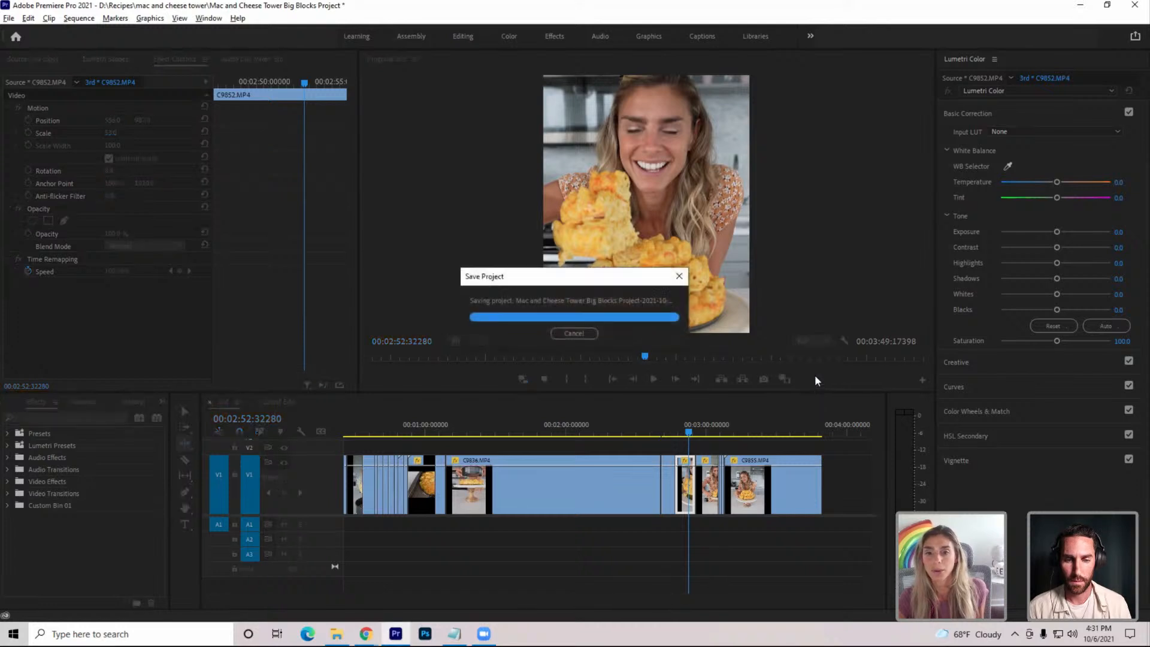
{"action": "left_click", "coordinate": [805, 341]}
{"action": "left_click", "coordinate": [811, 379]}
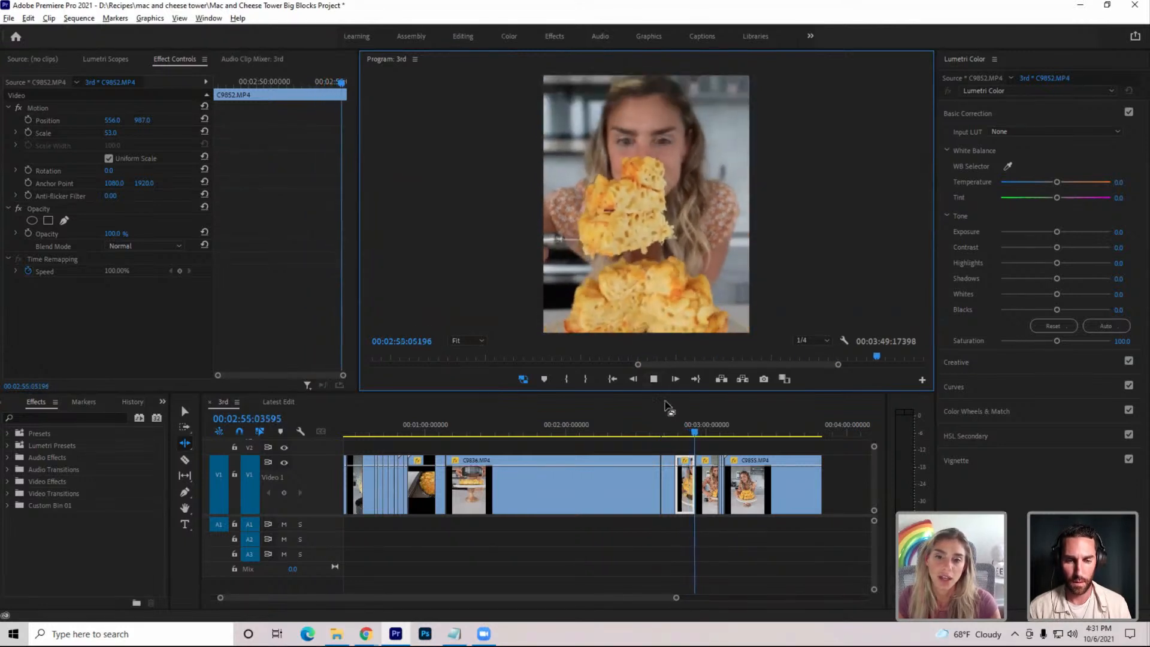
Play C9851.MP4 in short stretches to about 00:03:02 to review the slice being served
{"action": "left_click", "coordinate": [655, 379]}
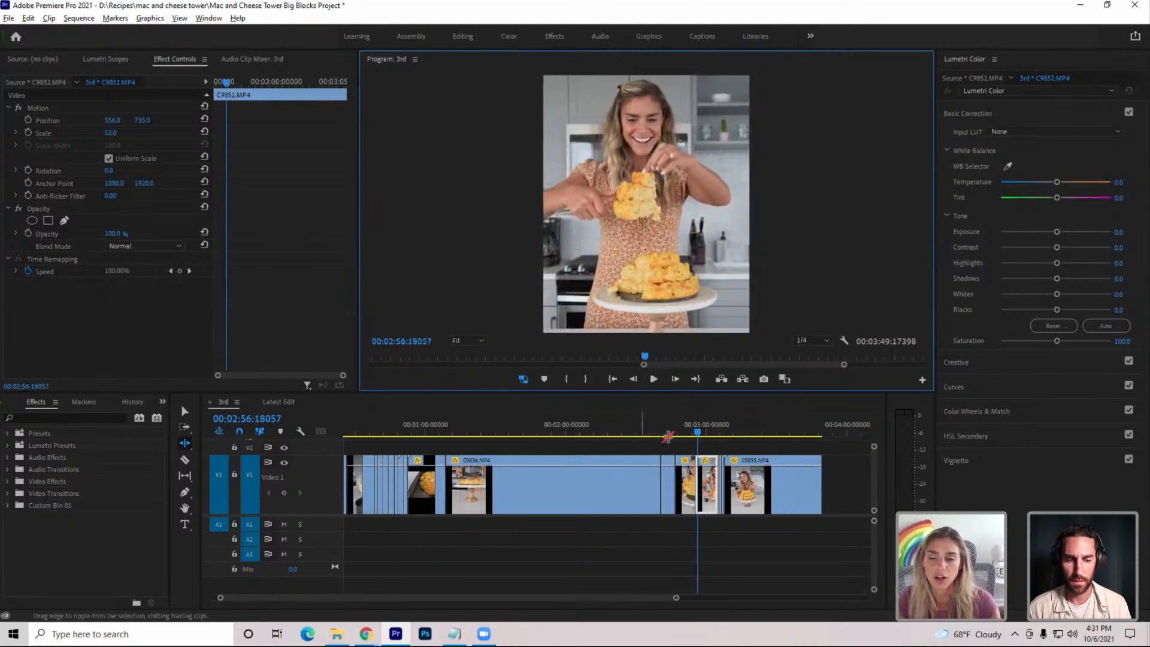
{"action": "left_click", "coordinate": [653, 379]}
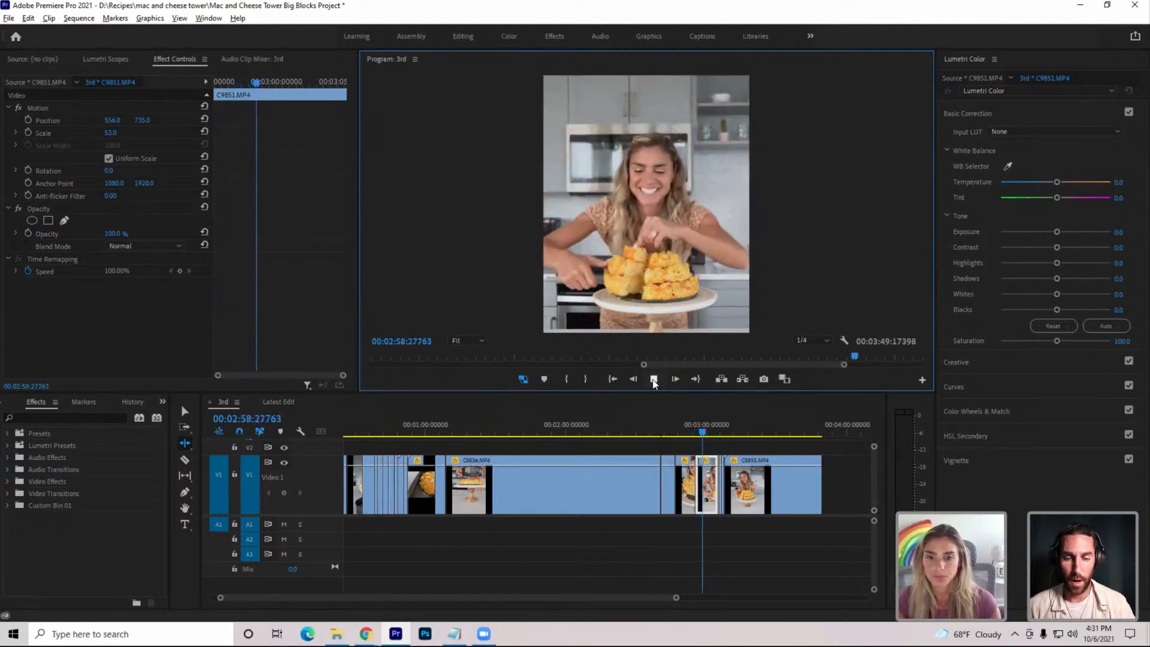
{"action": "left_click", "coordinate": [654, 379]}
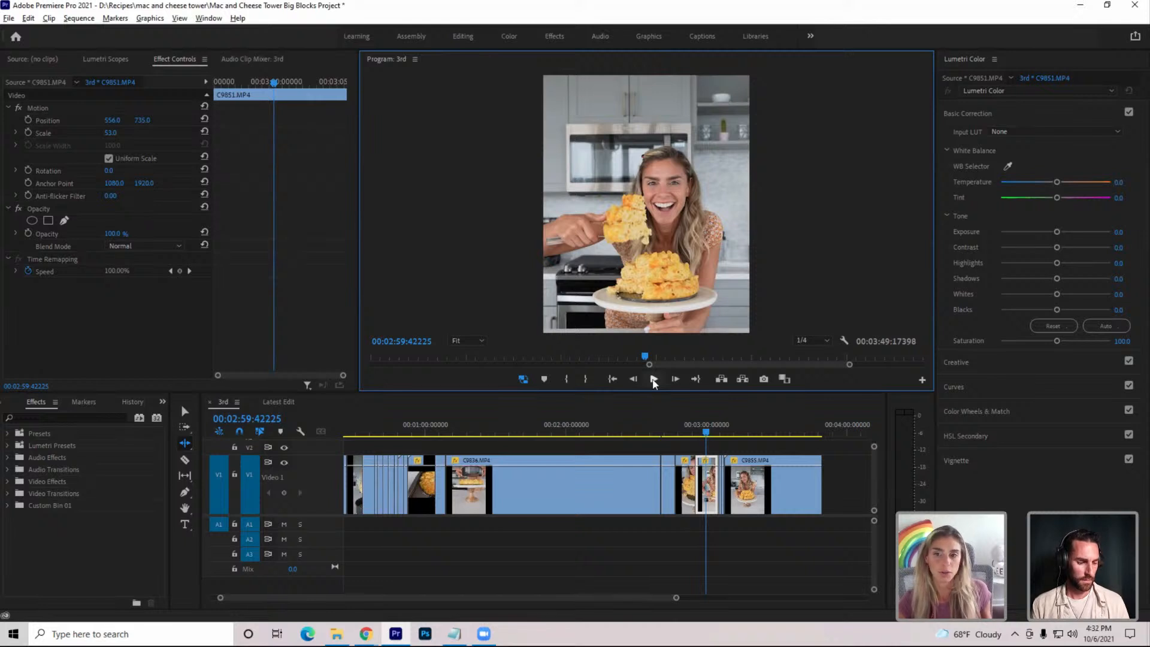
{"action": "left_click", "coordinate": [654, 380]}
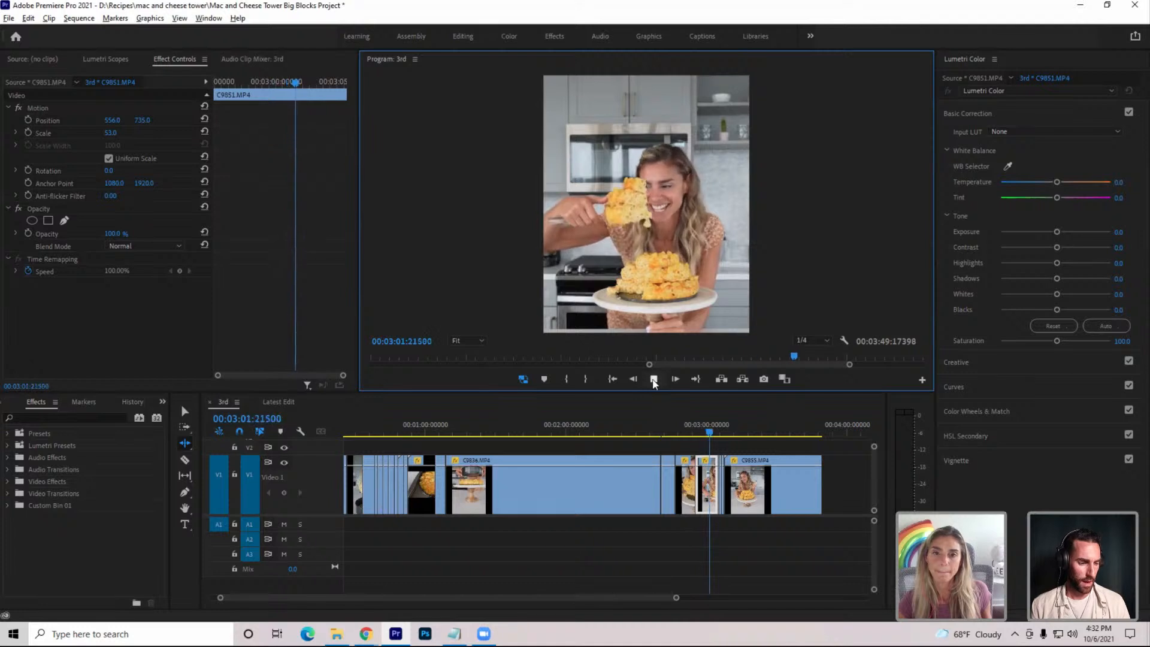
{"action": "left_click", "coordinate": [653, 379]}
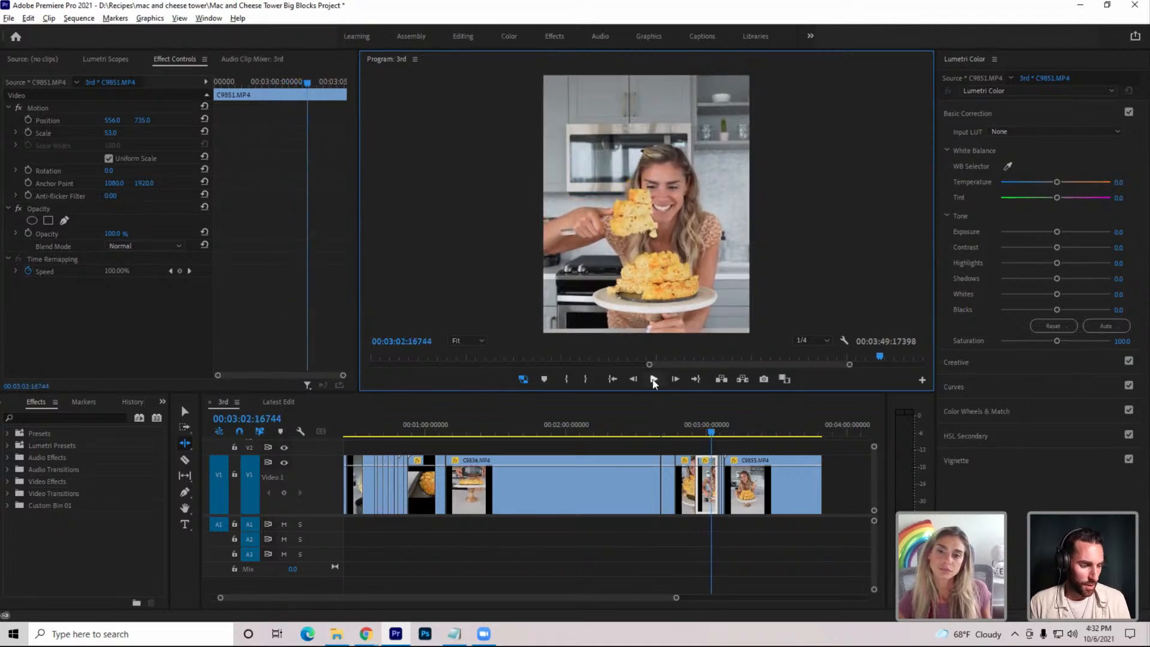
{"action": "left_click", "coordinate": [713, 431]}
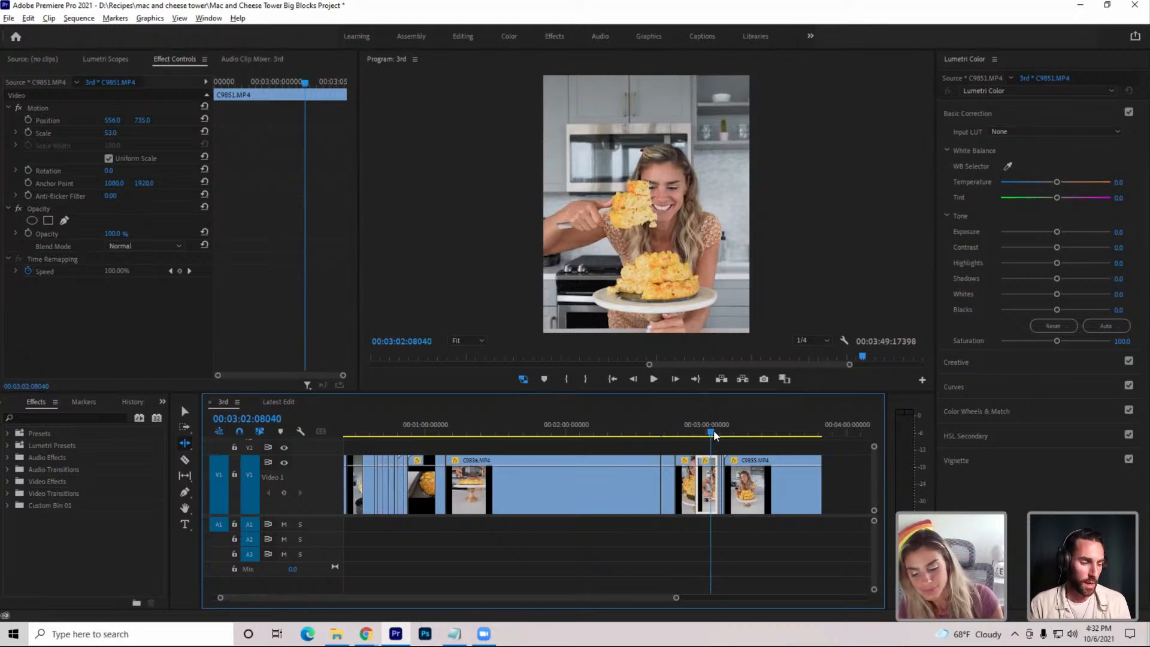
Start a new sequence from the 1080 x 1350 IG preset and examine its editing mode and timebase settings
{"action": "key", "text": "ctrl+n"}
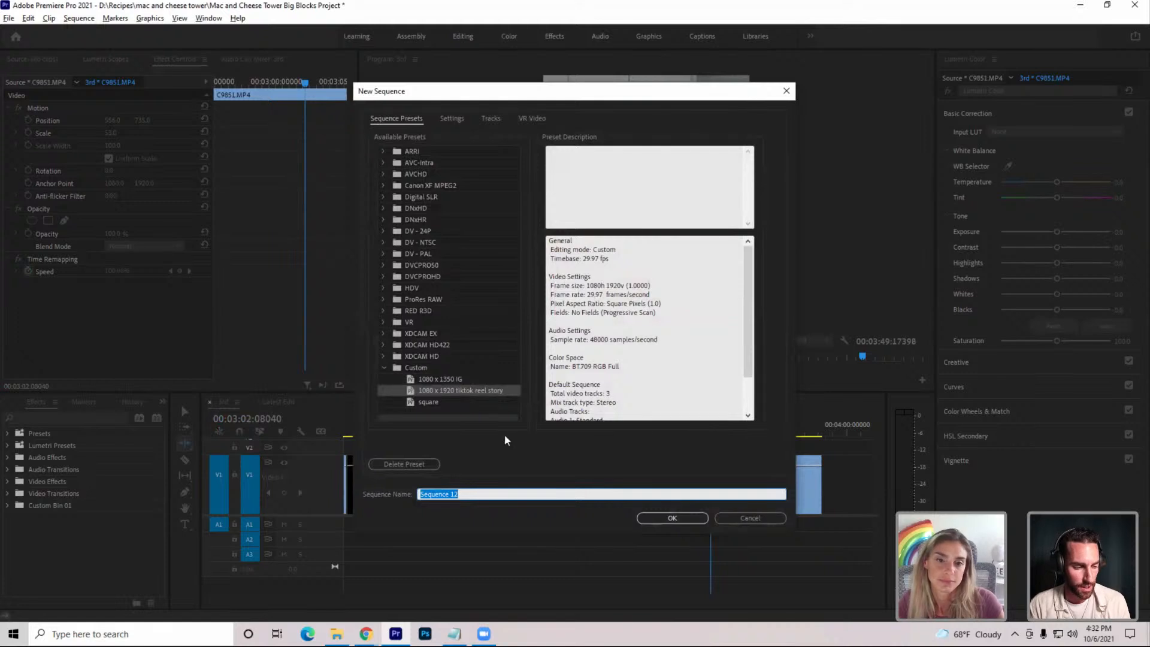
{"action": "left_click", "coordinate": [465, 379]}
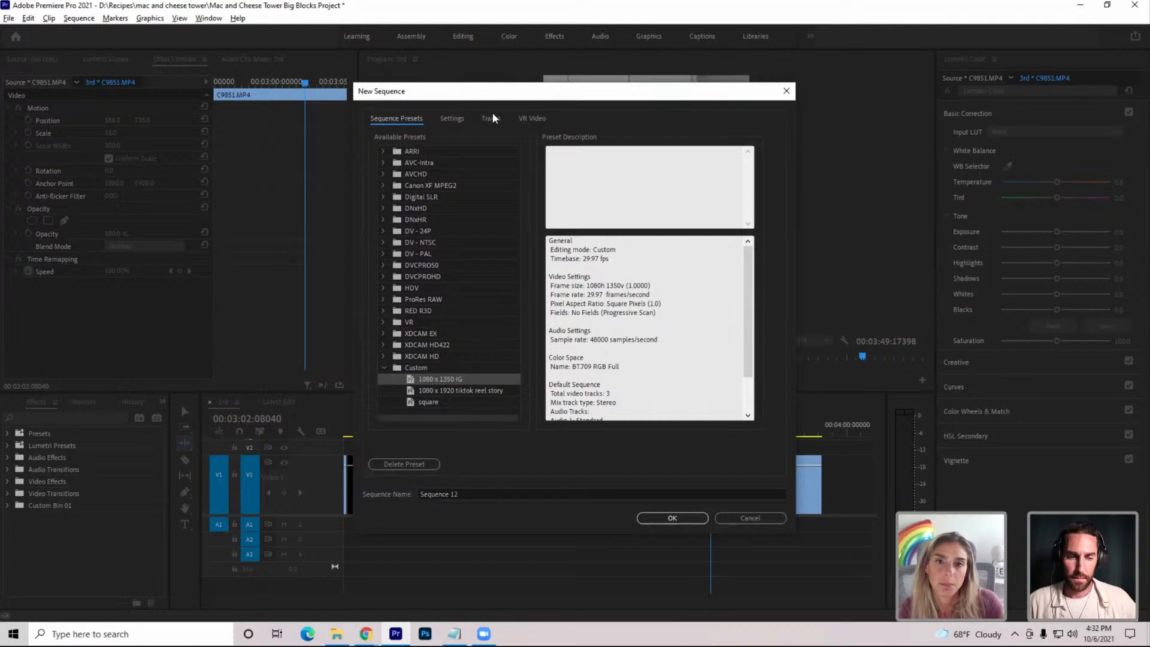
{"action": "left_click", "coordinate": [454, 118]}
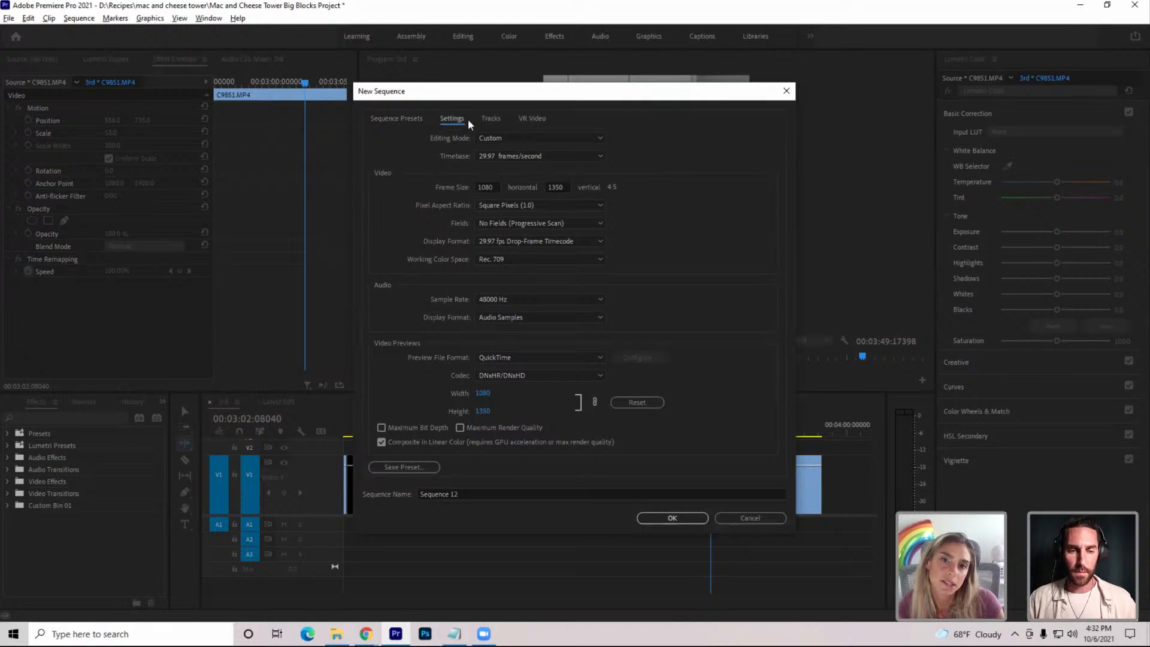
{"action": "left_click", "coordinate": [489, 139]}
{"action": "left_click", "coordinate": [489, 140]}
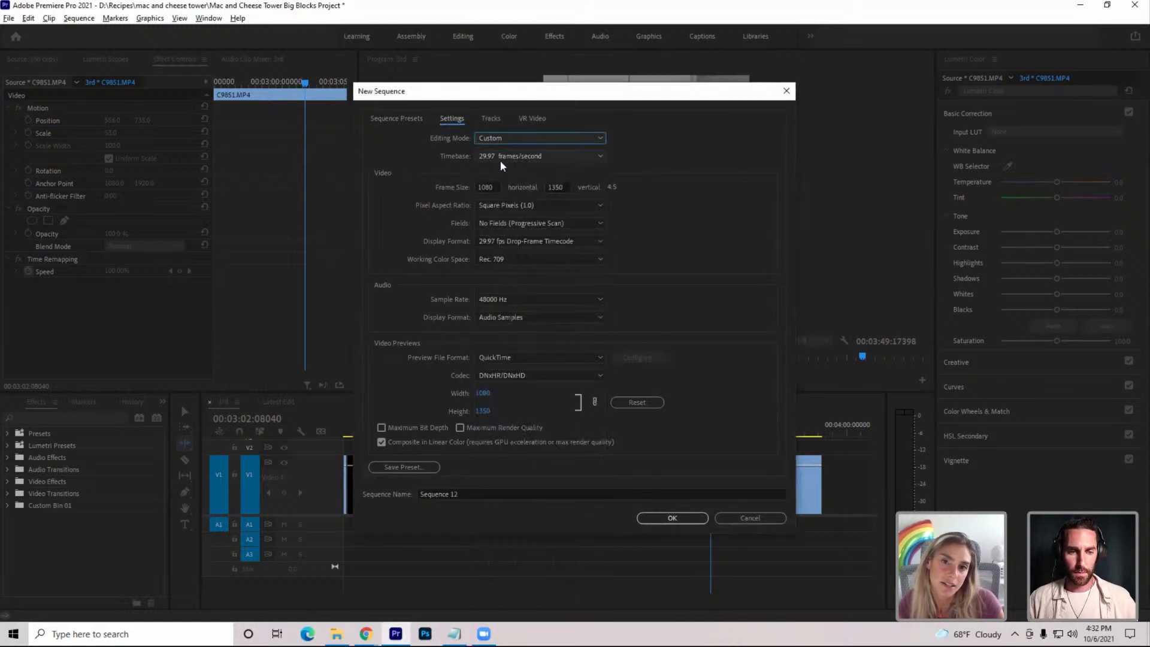
{"action": "left_click", "coordinate": [499, 157]}
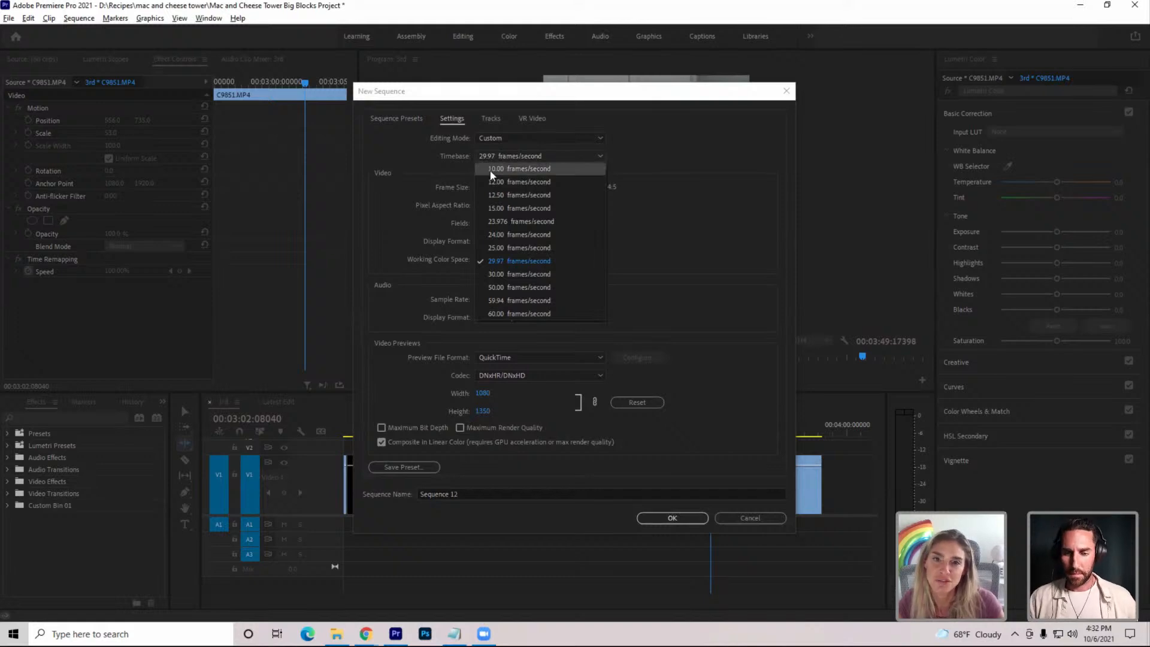
{"action": "left_click", "coordinate": [494, 156]}
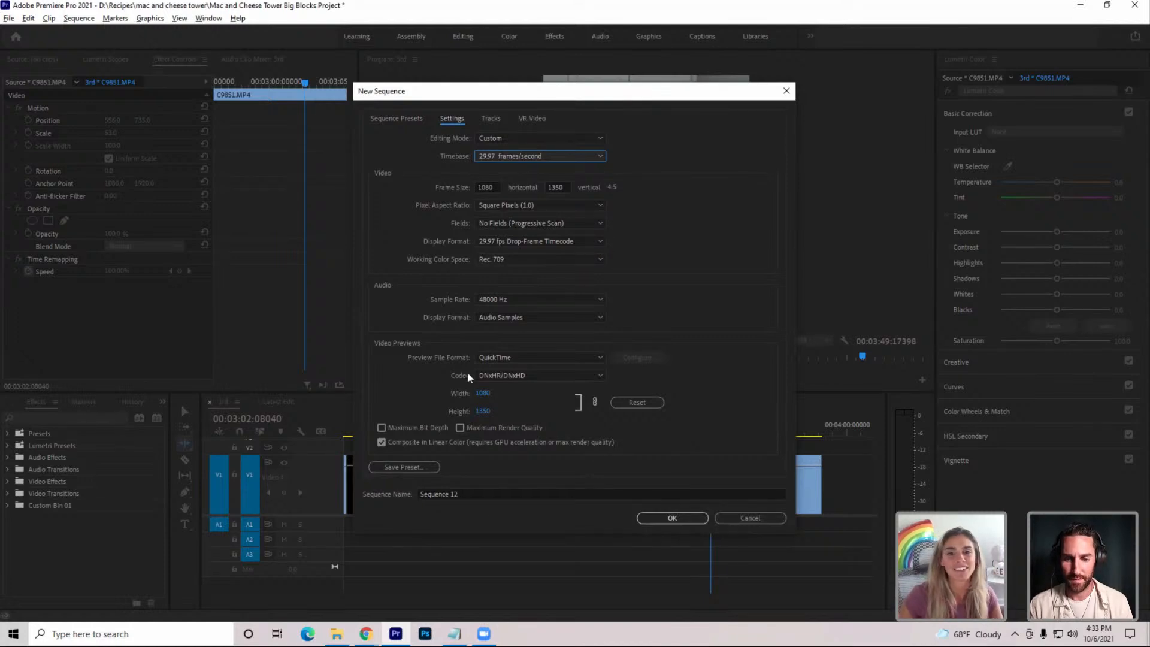
Save the new sequence settings as a preset named 1080 x 1350 IG without a description, and leave sequence creation without making one
{"action": "left_click", "coordinate": [417, 468]}
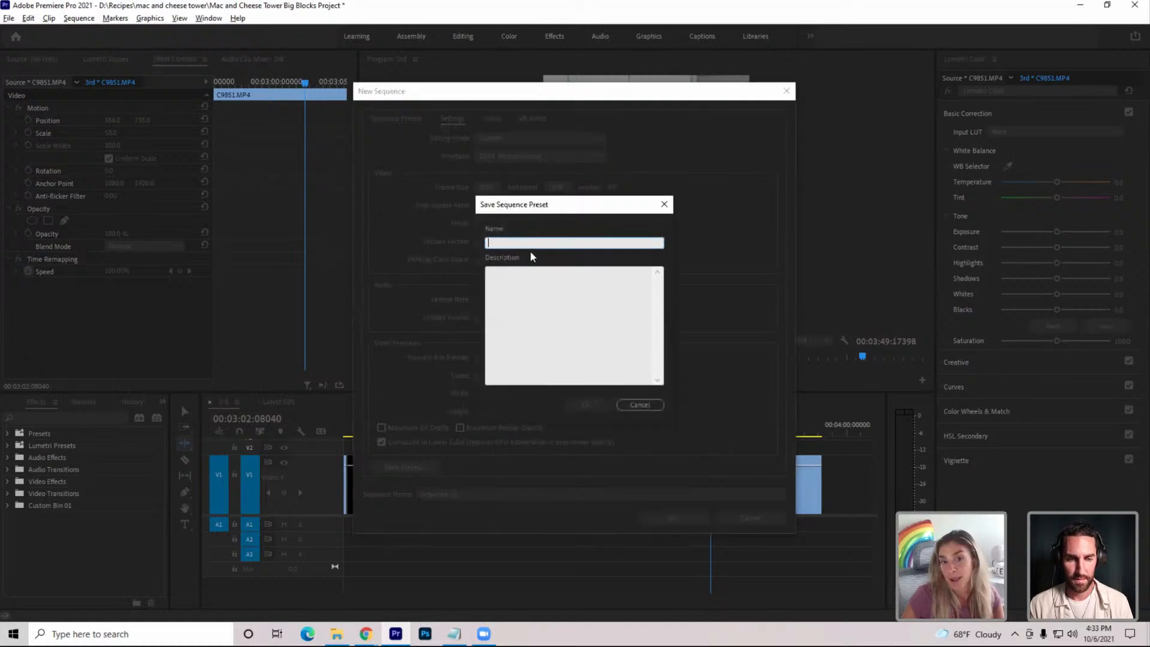
{"action": "type", "text": "10"}
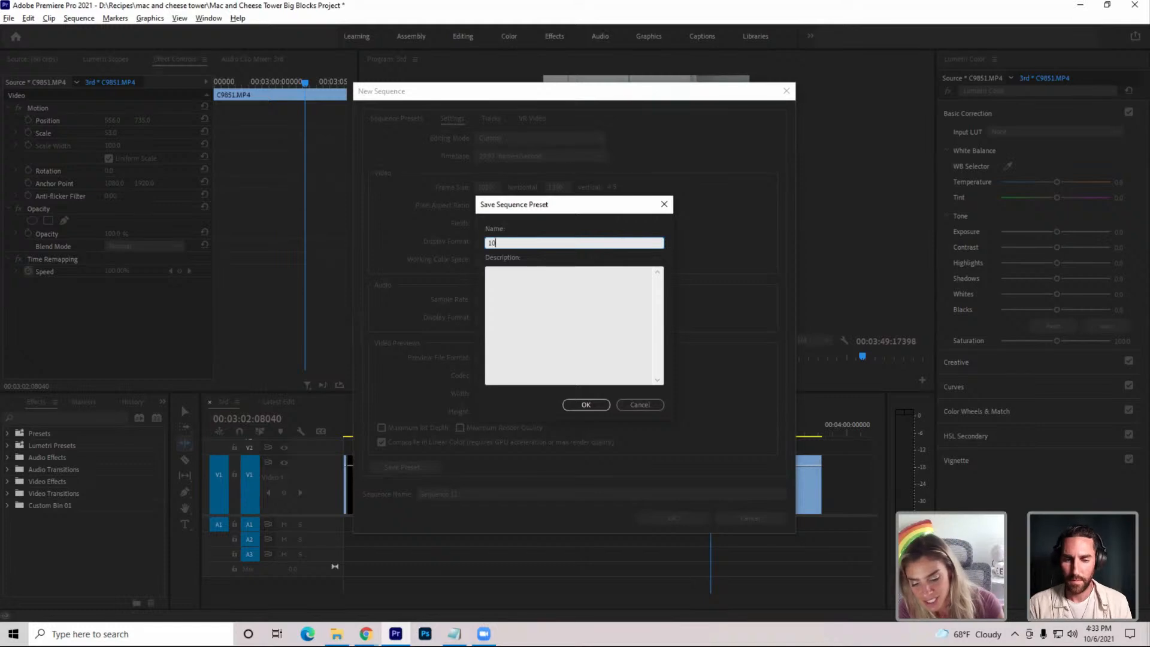
{"action": "type", "text": "80 x "}
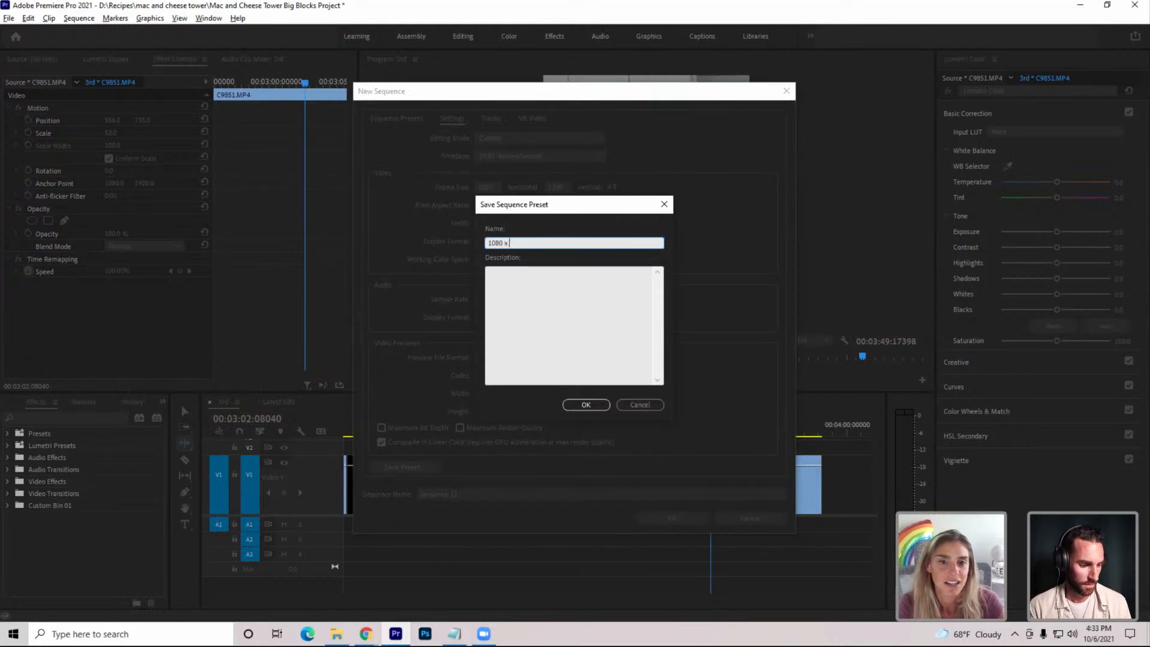
{"action": "type", "text": "1350"}
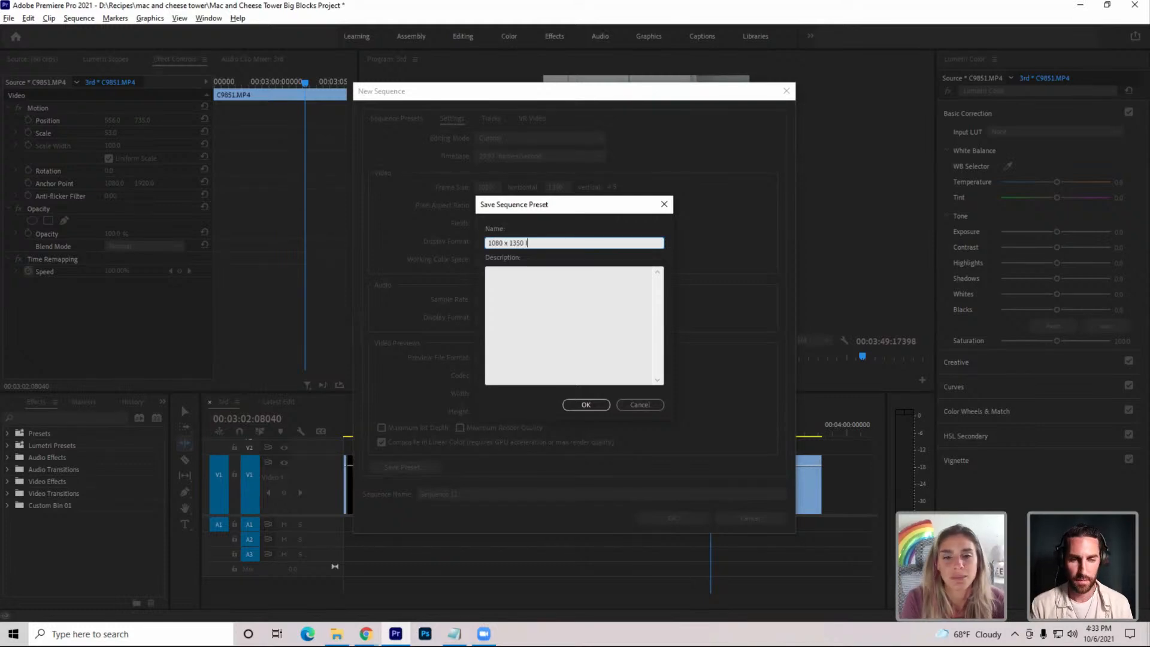
{"action": "type", "text": " IG"}
{"action": "left_click", "coordinate": [618, 305]}
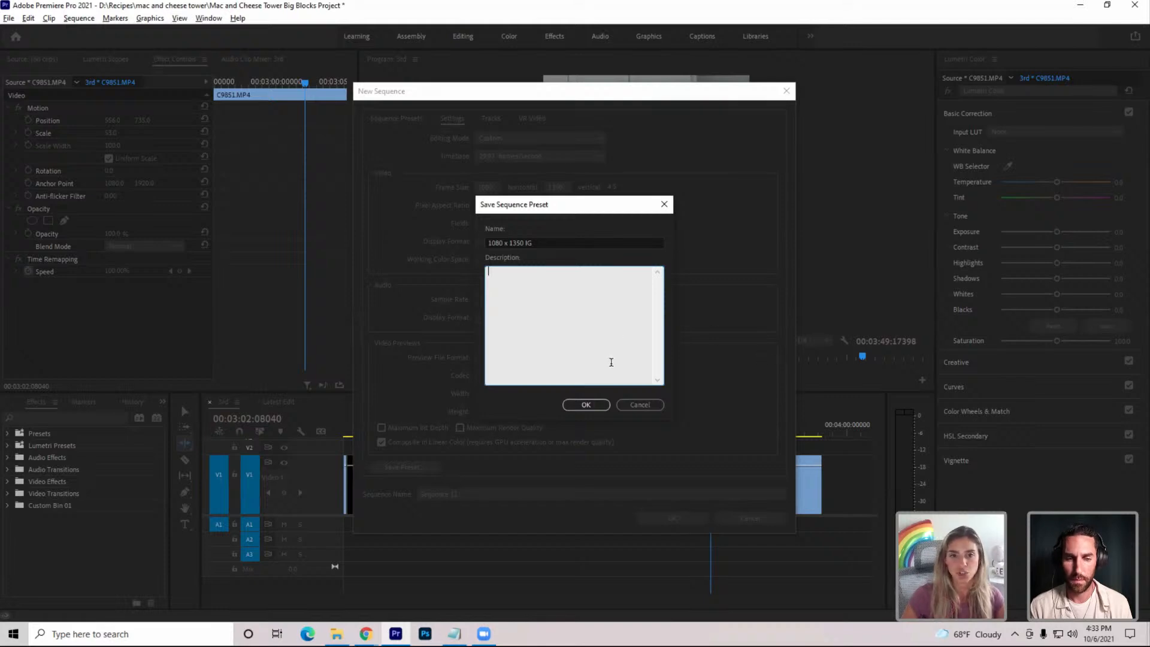
{"action": "left_click", "coordinate": [597, 406]}
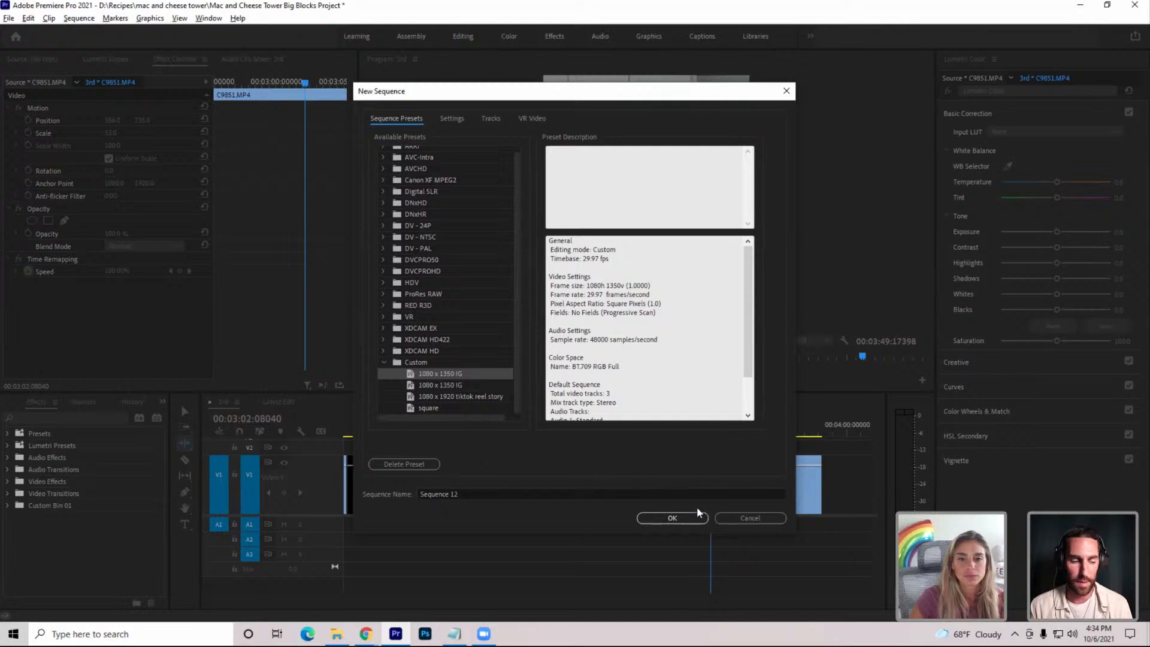
{"action": "left_click", "coordinate": [731, 519]}
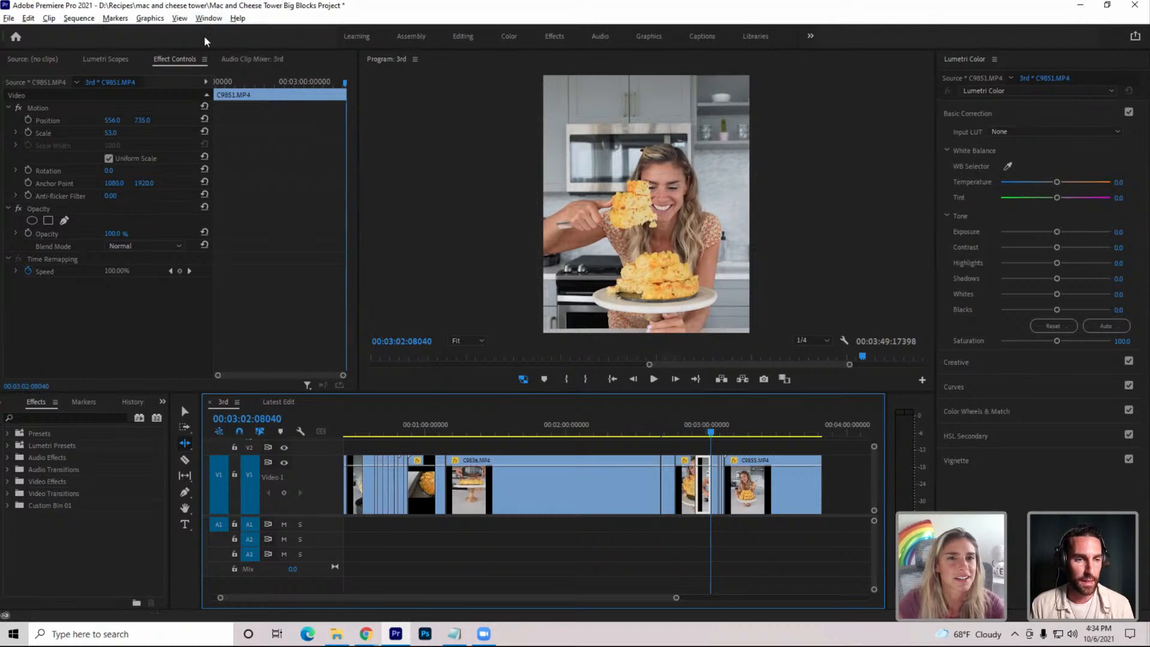
Look through the available workspaces and the options for saving or resetting a workspace layout
{"action": "left_click", "coordinate": [200, 18]}
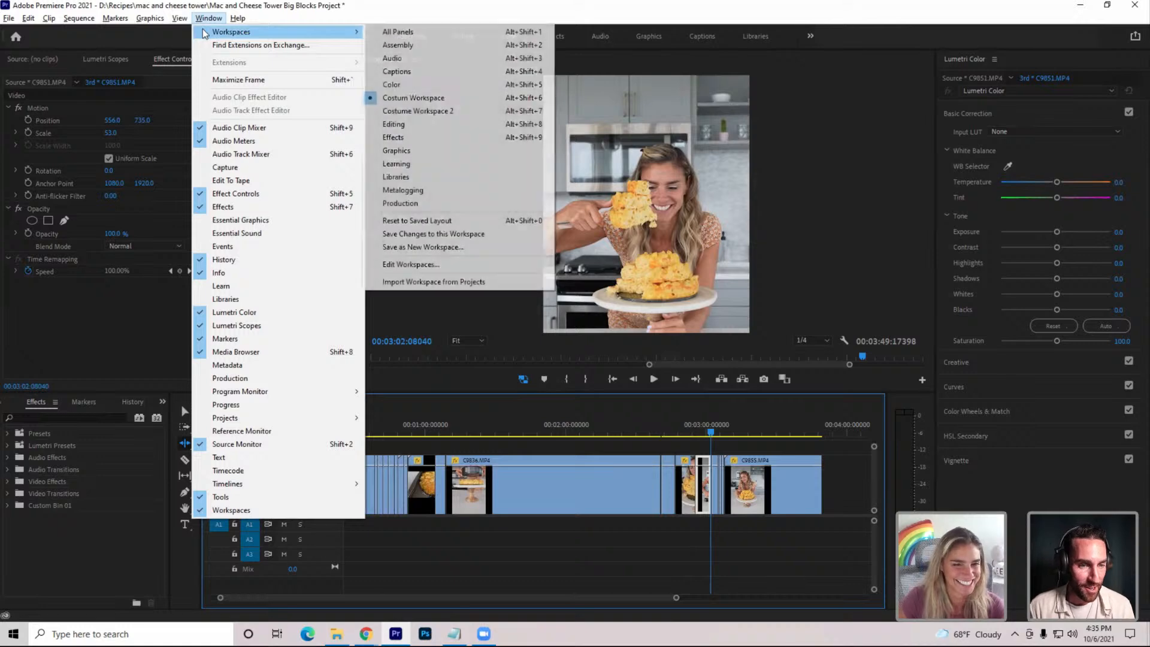
{"action": "mouse_move", "coordinate": [212, 33]}
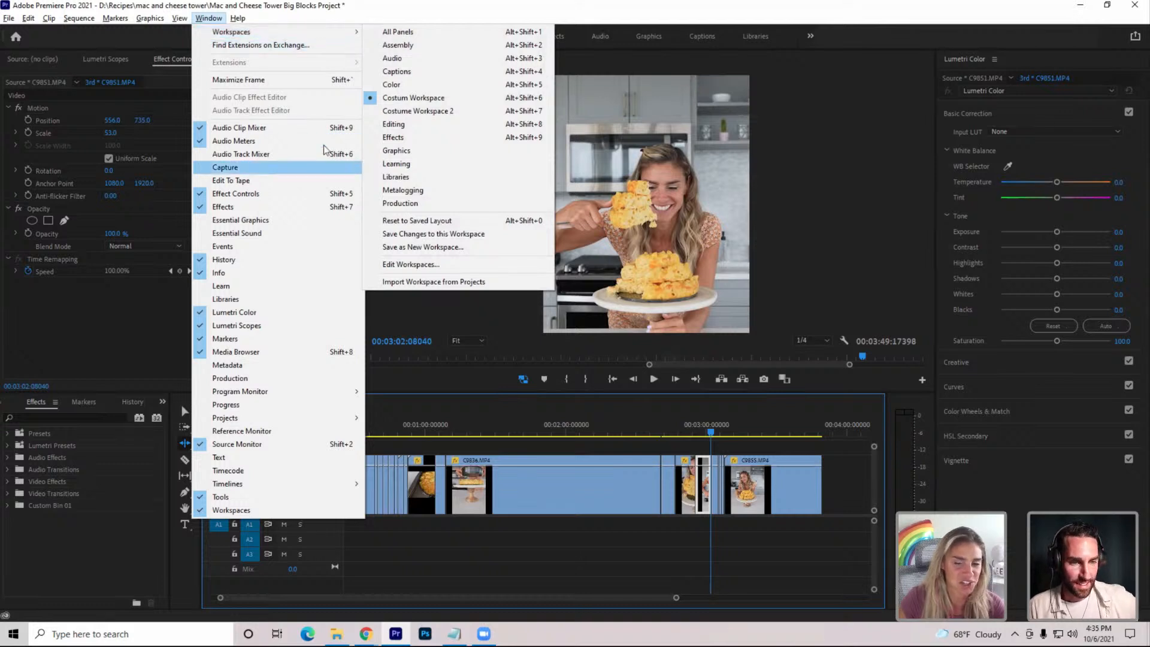
{"action": "left_click", "coordinate": [485, 320]}
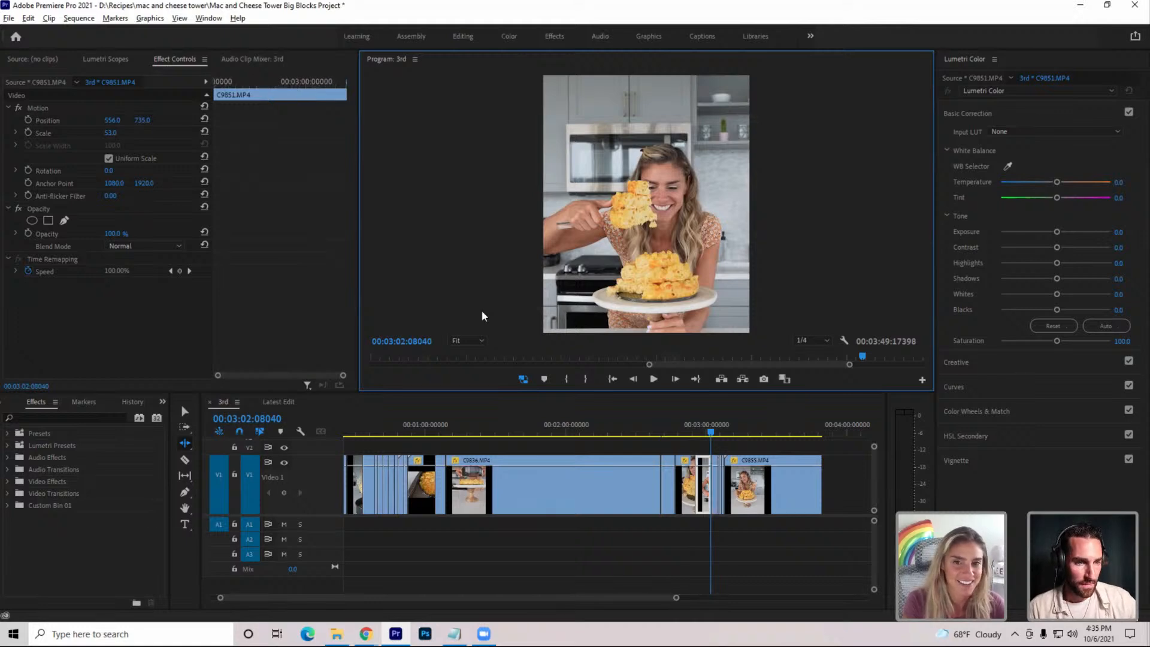
Examine the keyboard shortcut map, its command categories and the available keyboard layout presets, without changing anything
{"action": "key", "text": "ctrl+alt+k"}
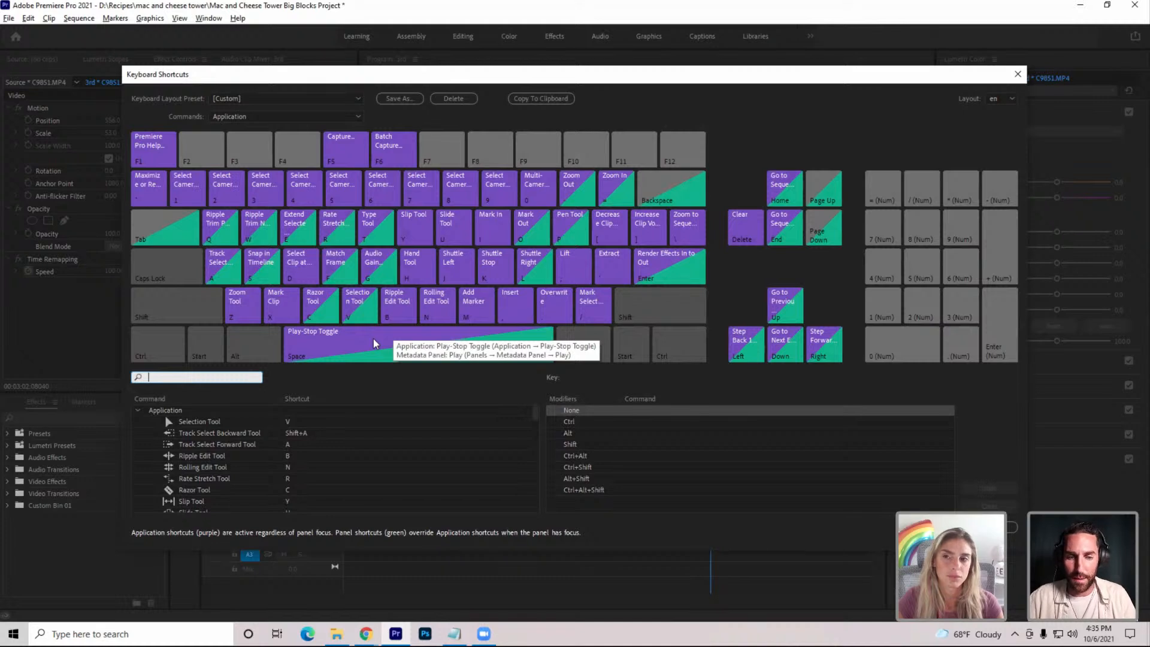
{"action": "left_click", "coordinate": [297, 117]}
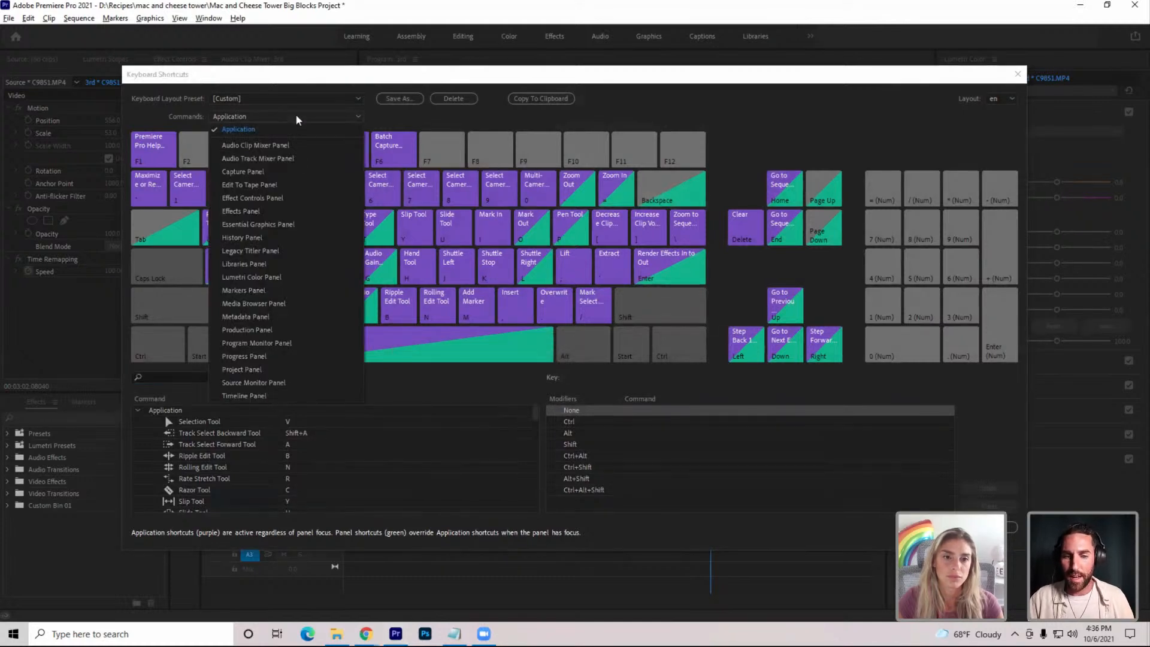
{"action": "left_click", "coordinate": [297, 117]}
{"action": "left_click", "coordinate": [296, 101]}
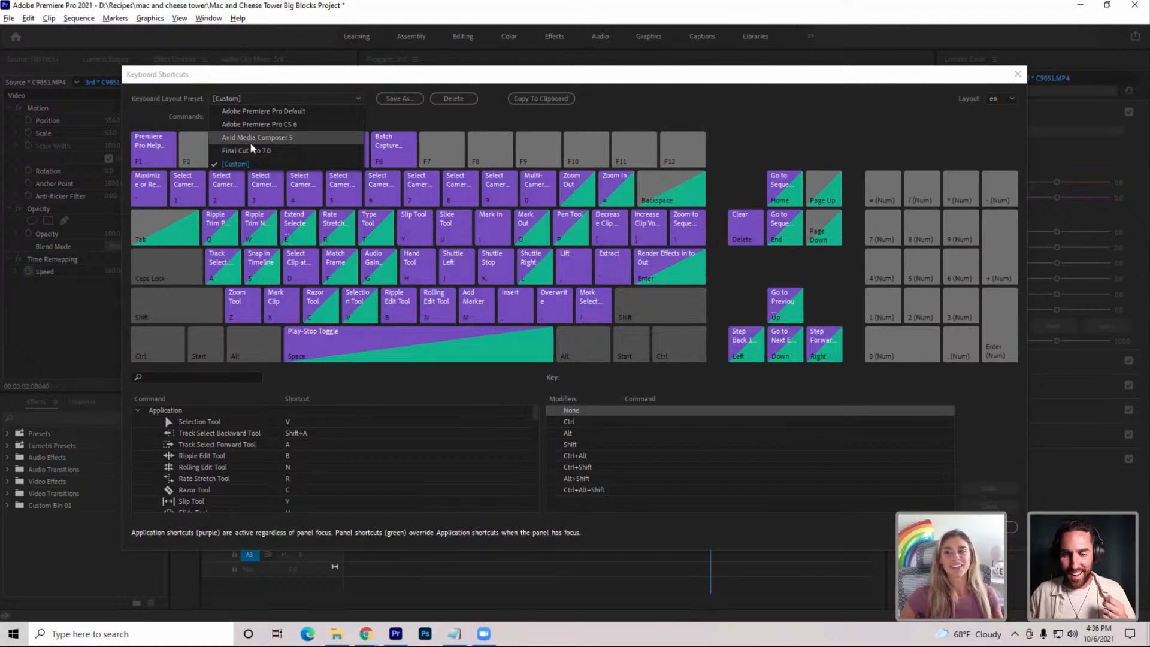
{"action": "left_click", "coordinate": [309, 82]}
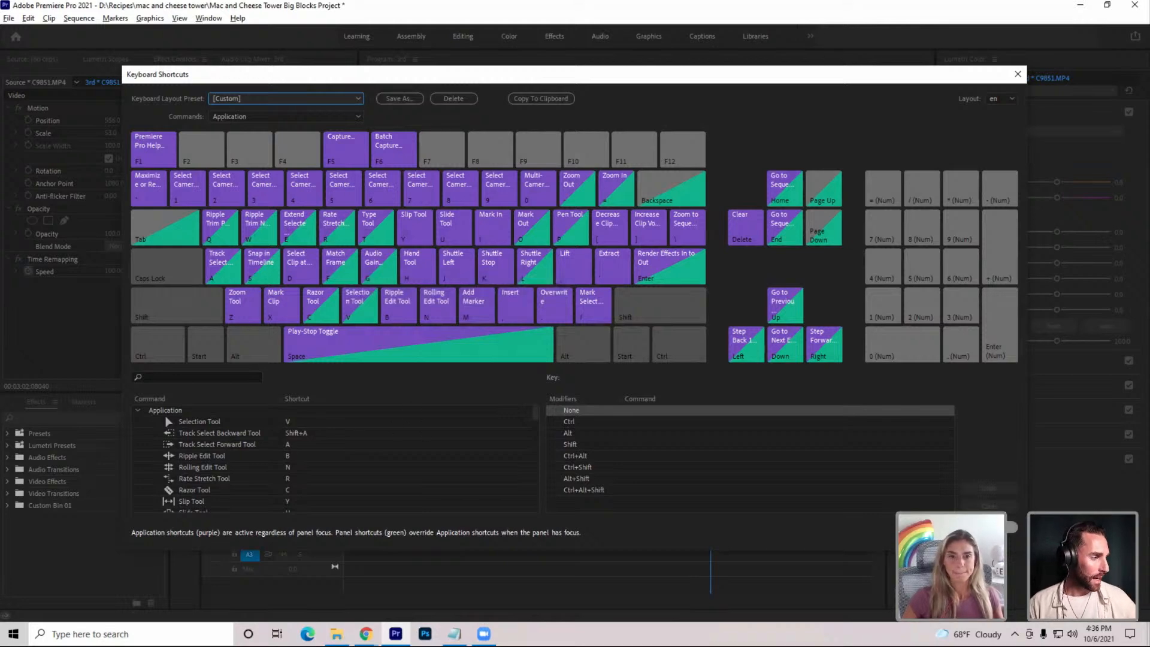
{"action": "left_click", "coordinate": [995, 527]}
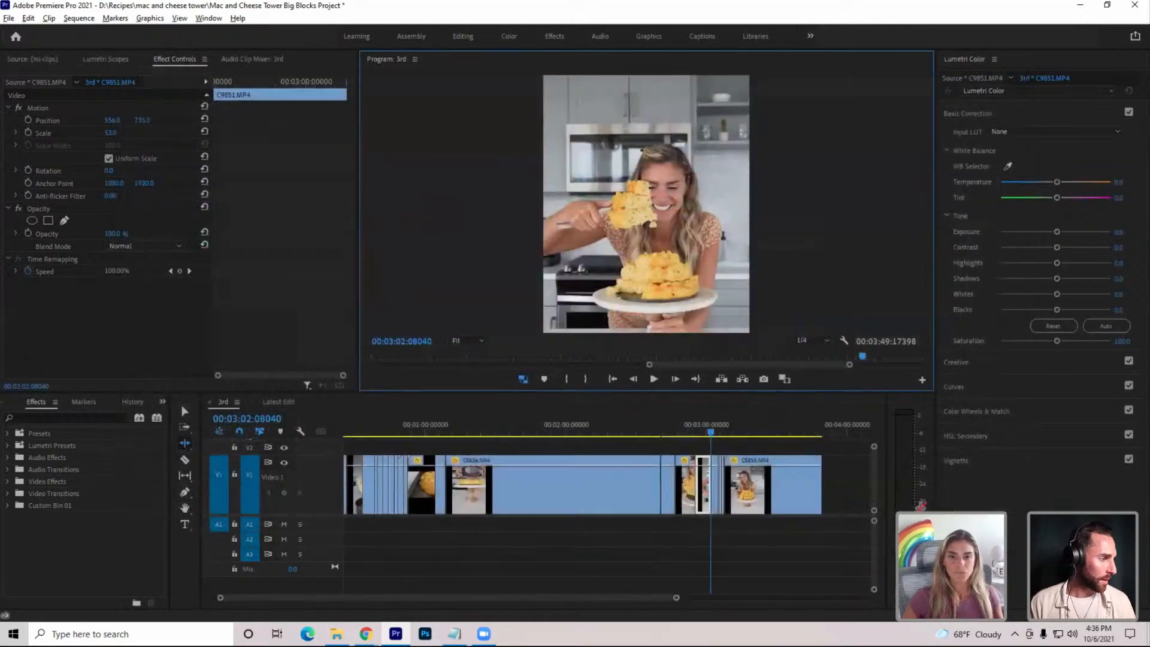
Play the sequence from about 00:02:43 in C9837.MP4 into C9852.MP4 to review the transition and framing
{"action": "left_click", "coordinate": [715, 430]}
{"action": "left_click_drag", "start_coordinate": [716, 429], "coordinate": [662, 483]}
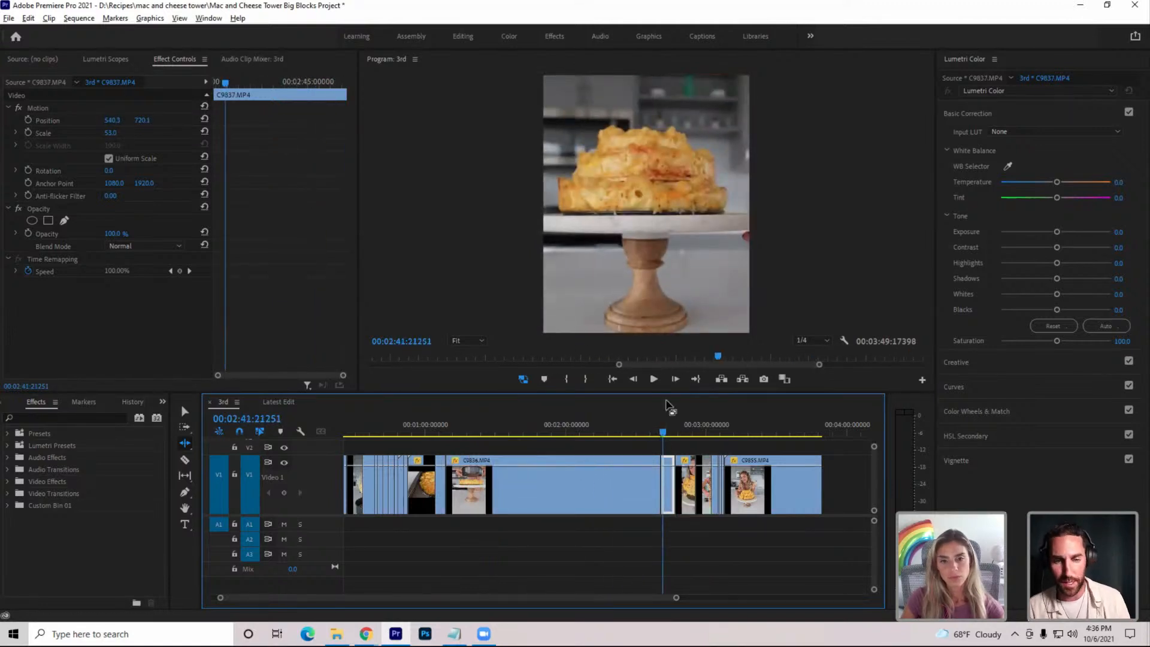
{"action": "left_click_drag", "start_coordinate": [667, 430], "coordinate": [671, 431]}
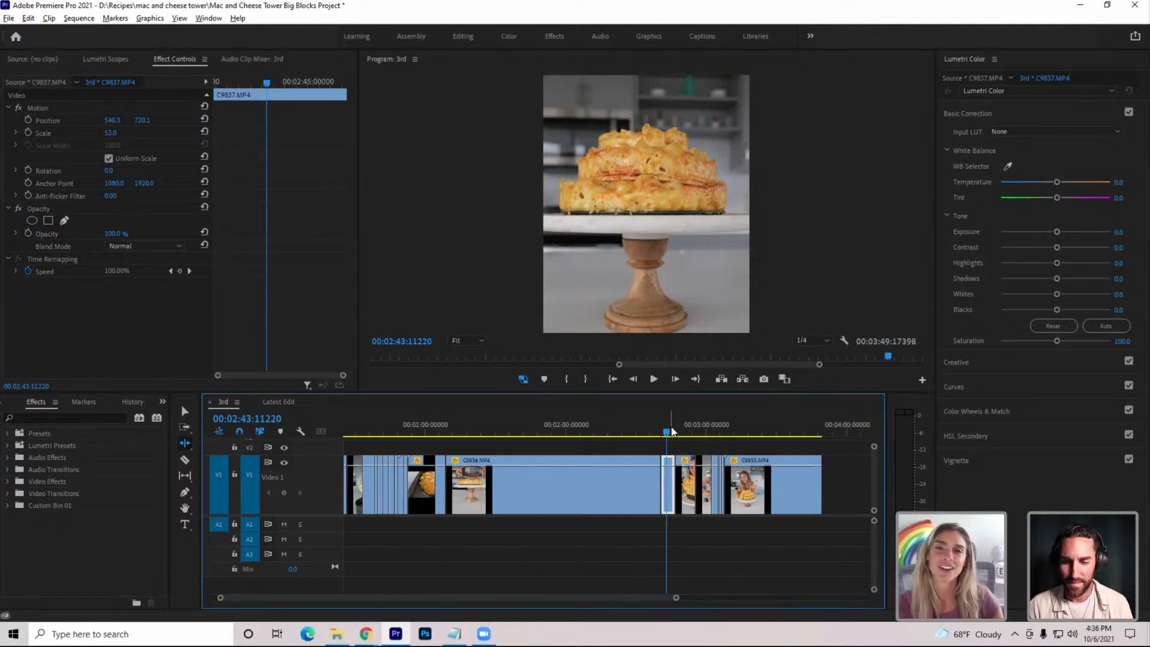
{"action": "key", "text": "space"}
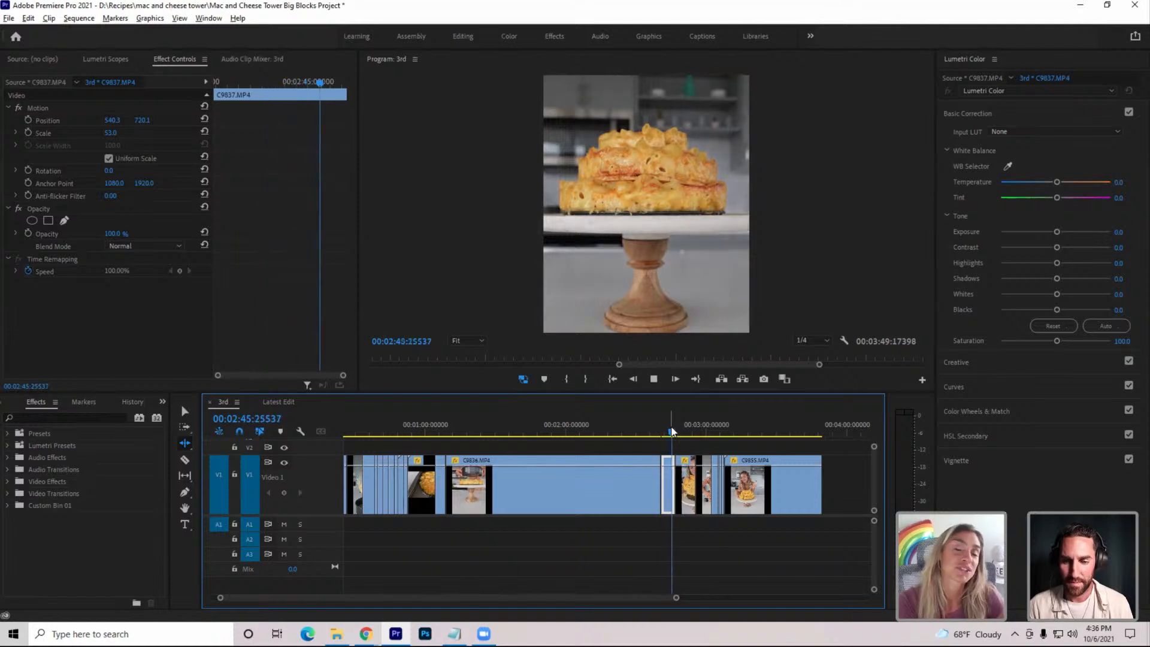
{"action": "key", "text": "space"}
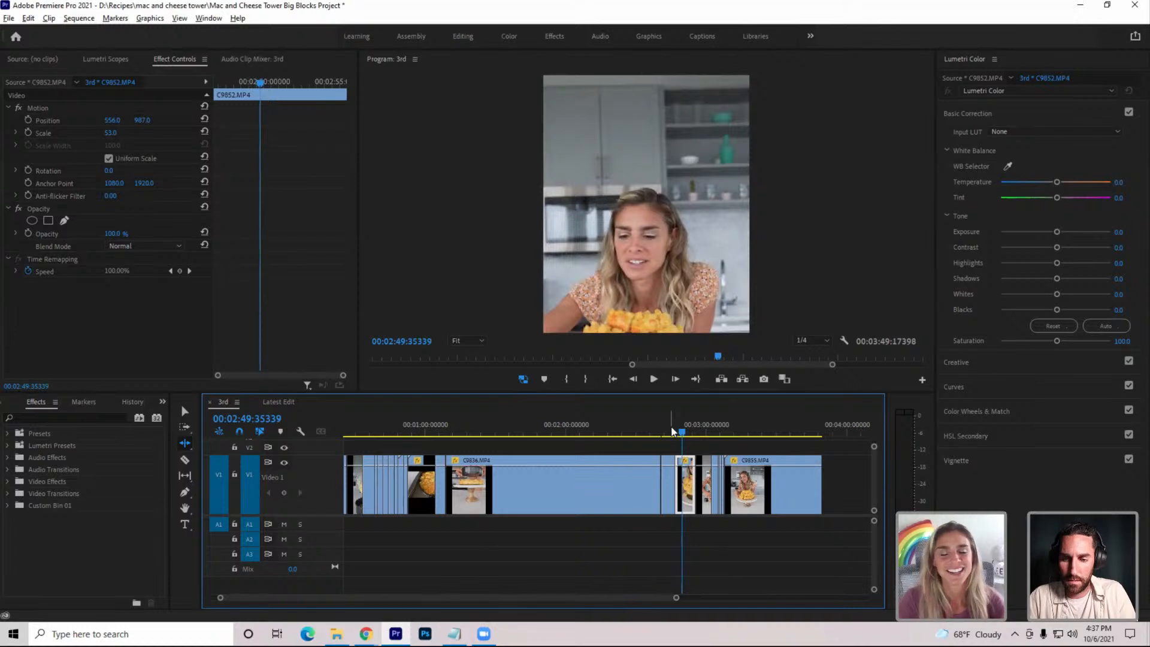
Set the vertical position of C9852.MP4 to 510 and slow the clip to 50% speed
{"action": "left_click_drag", "start_coordinate": [144, 118], "coordinate": [146, 120]}
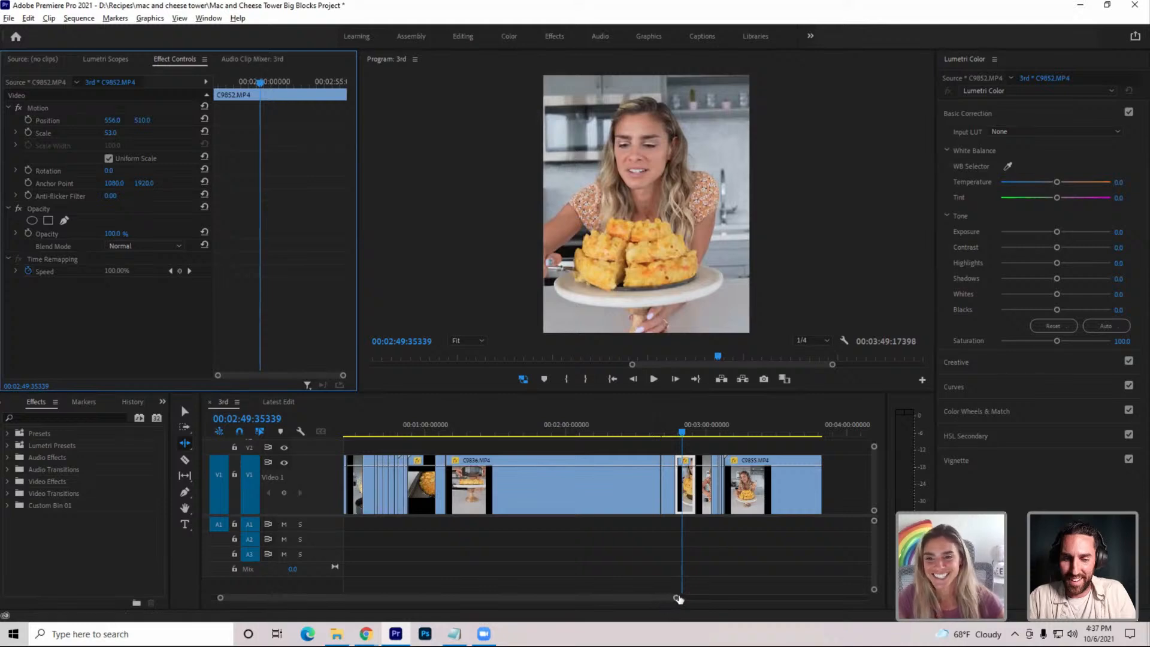
{"action": "left_click_drag", "start_coordinate": [677, 598], "coordinate": [563, 600]}
{"action": "left_click_drag", "start_coordinate": [621, 431], "coordinate": [514, 486]}
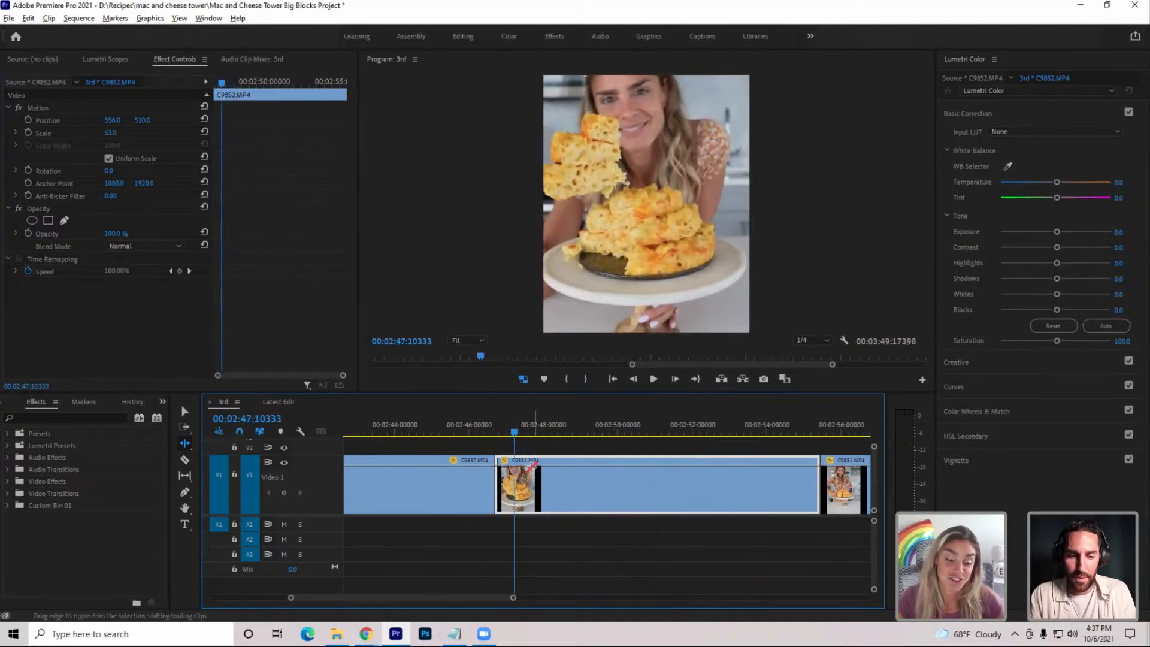
{"action": "key", "text": "ctrl+r"}
{"action": "type", "text": "50"}
{"action": "key", "text": "Return"}
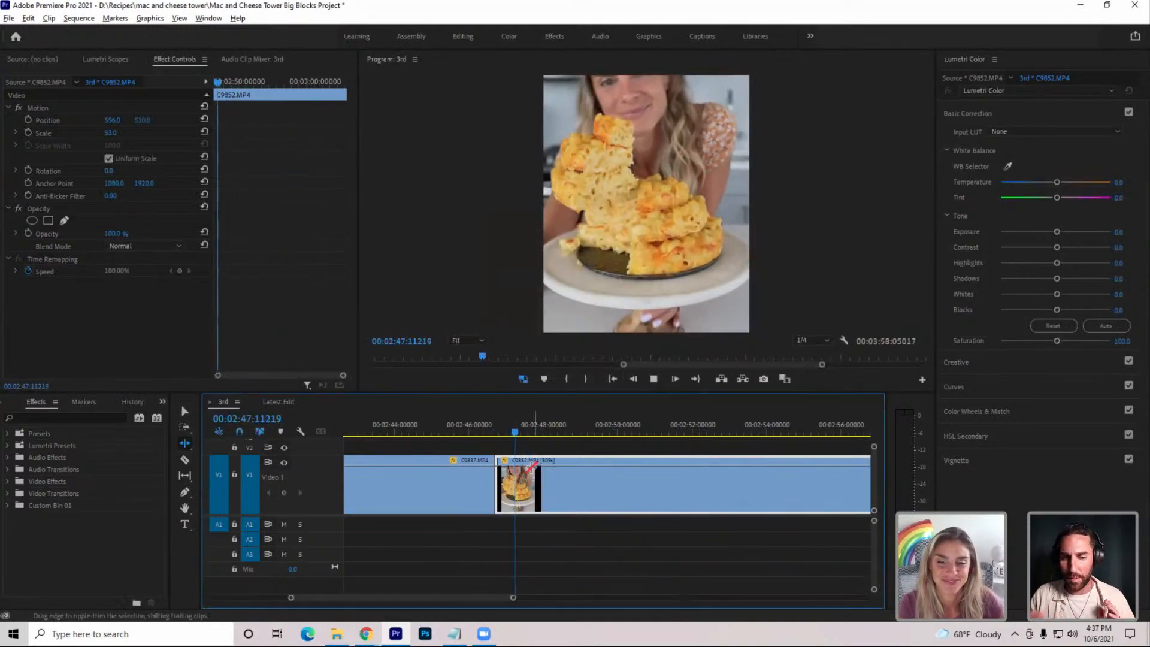
Play the opening of the slowed C9852.MP4 forwards and backwards between about 00:02:47 and 00:02:50 to check the slice lift
{"action": "key", "text": "space"}
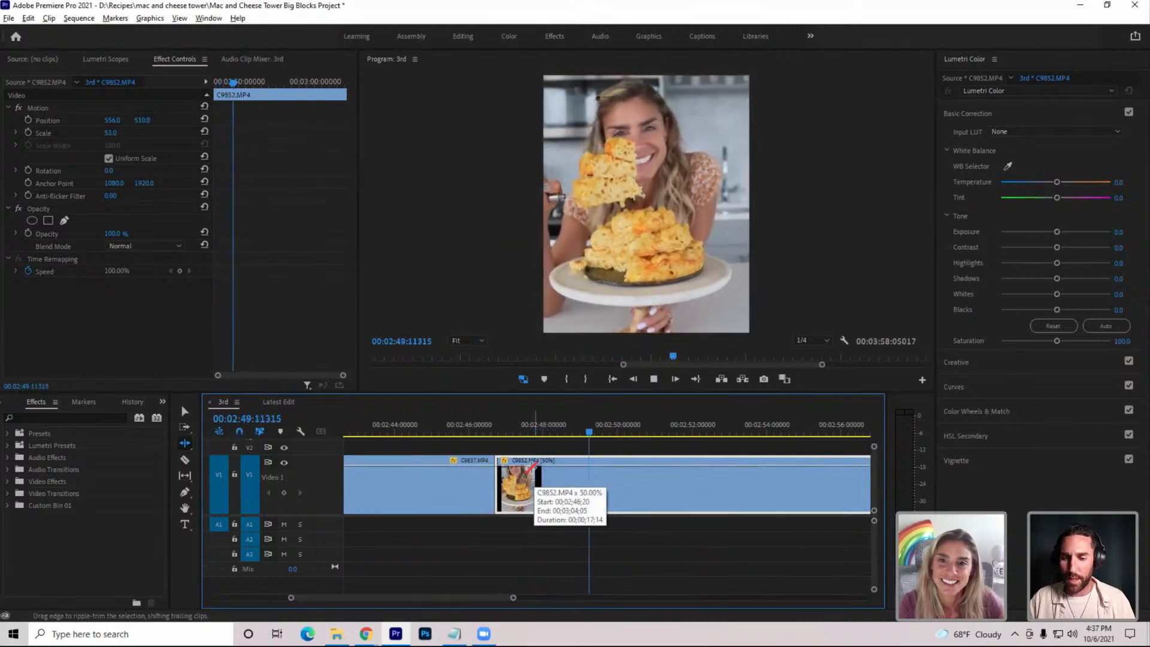
{"action": "key", "text": "space"}
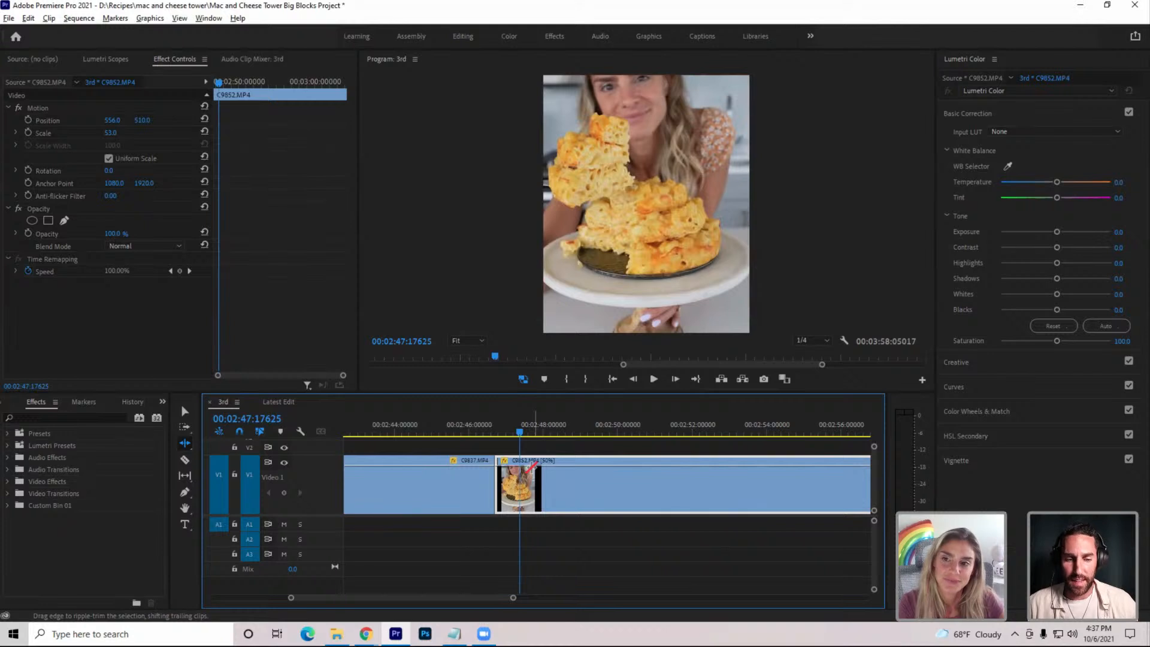
{"action": "key", "text": "j"}
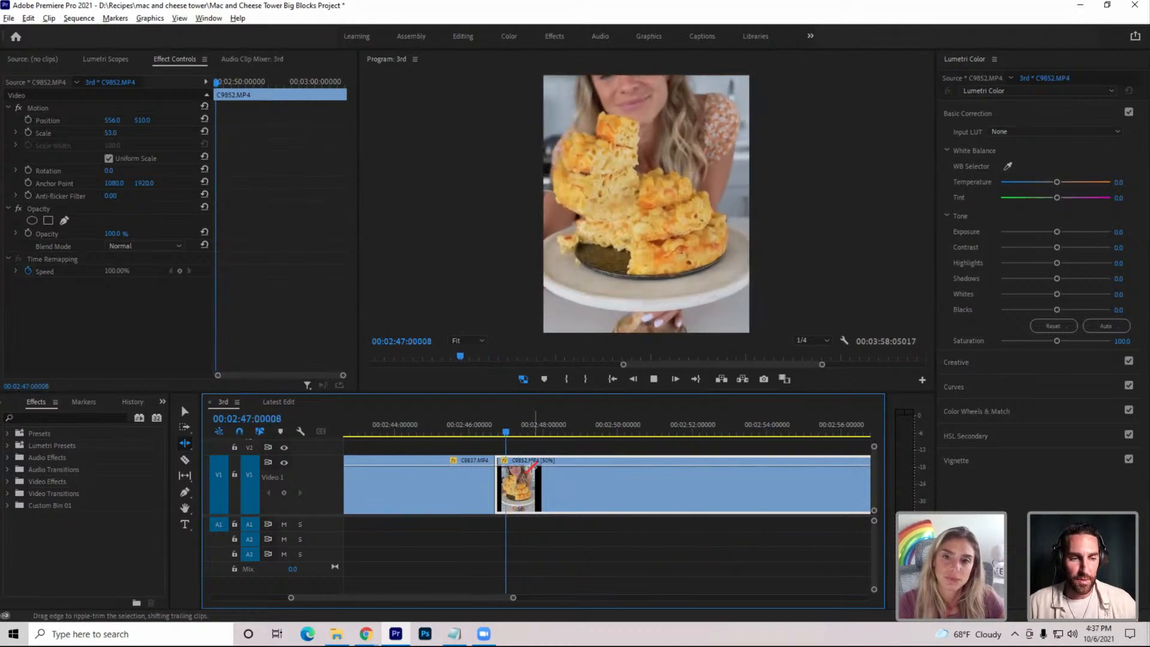
{"action": "key", "text": "space"}
{"action": "key", "text": "space"}
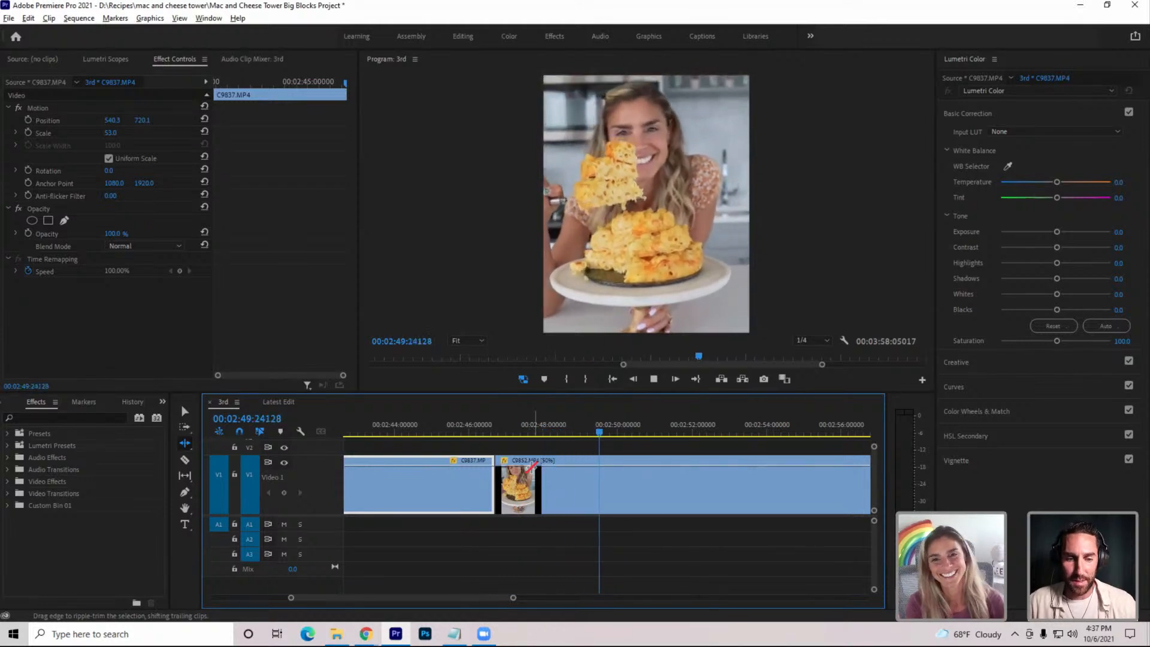
{"action": "key", "text": "space"}
{"action": "key", "text": "j"}
{"action": "key", "text": "j"}
{"action": "key", "text": "j"}
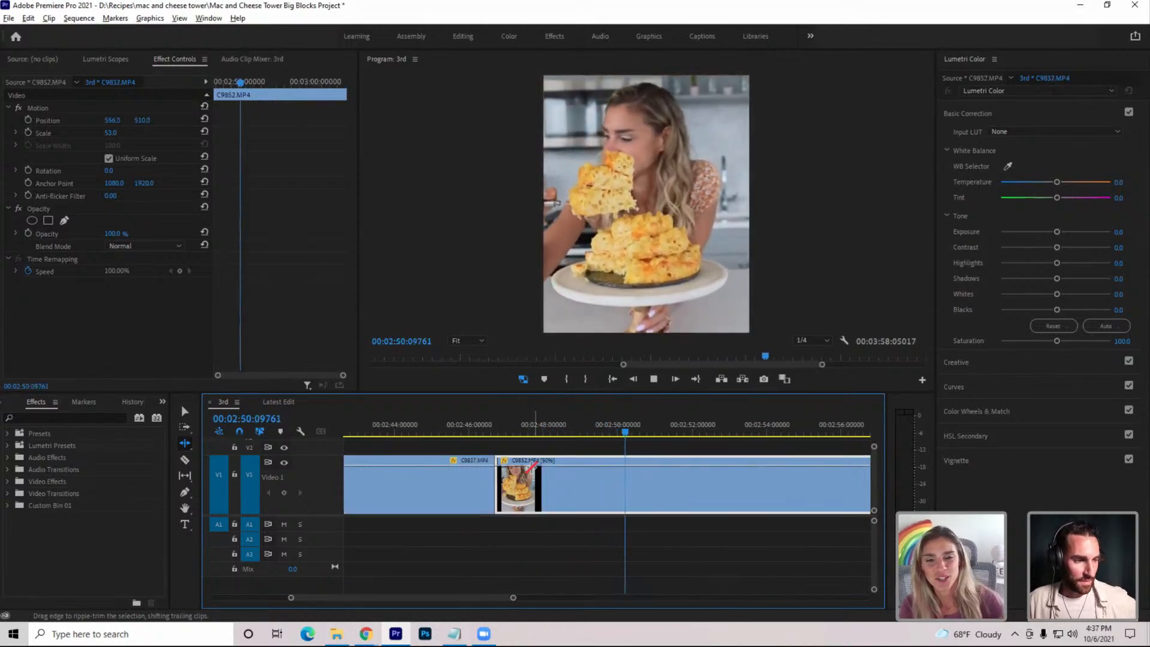
{"action": "key", "text": "space"}
{"action": "key", "text": "space"}
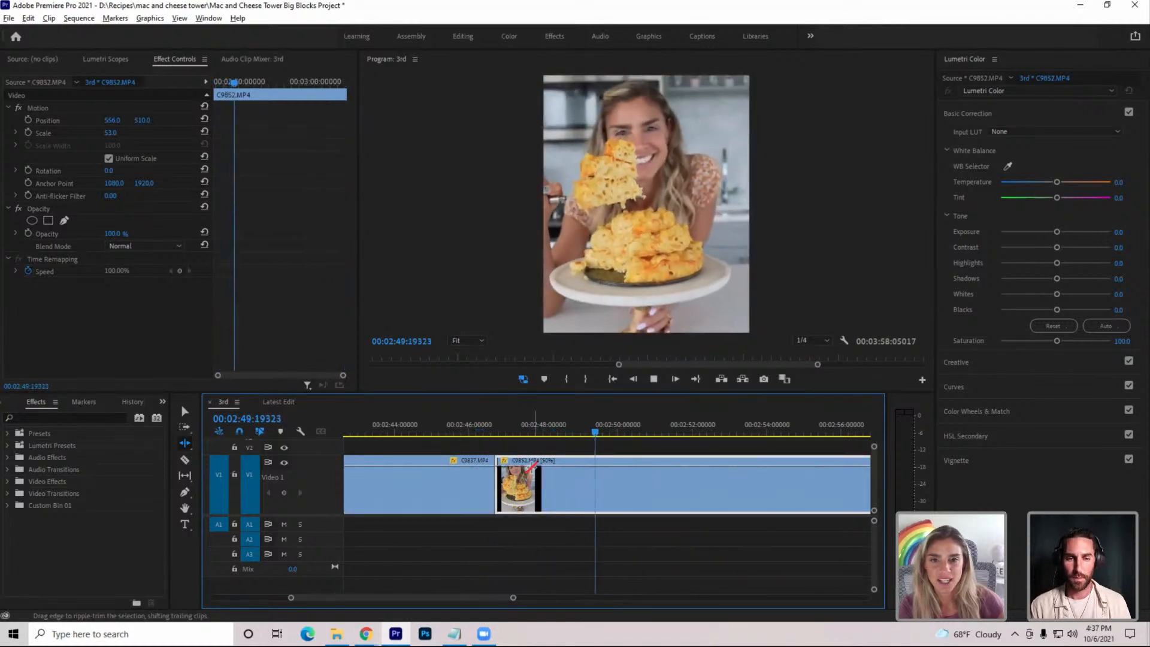
{"action": "key", "text": "j"}
{"action": "key", "text": "j"}
{"action": "key", "text": "j"}
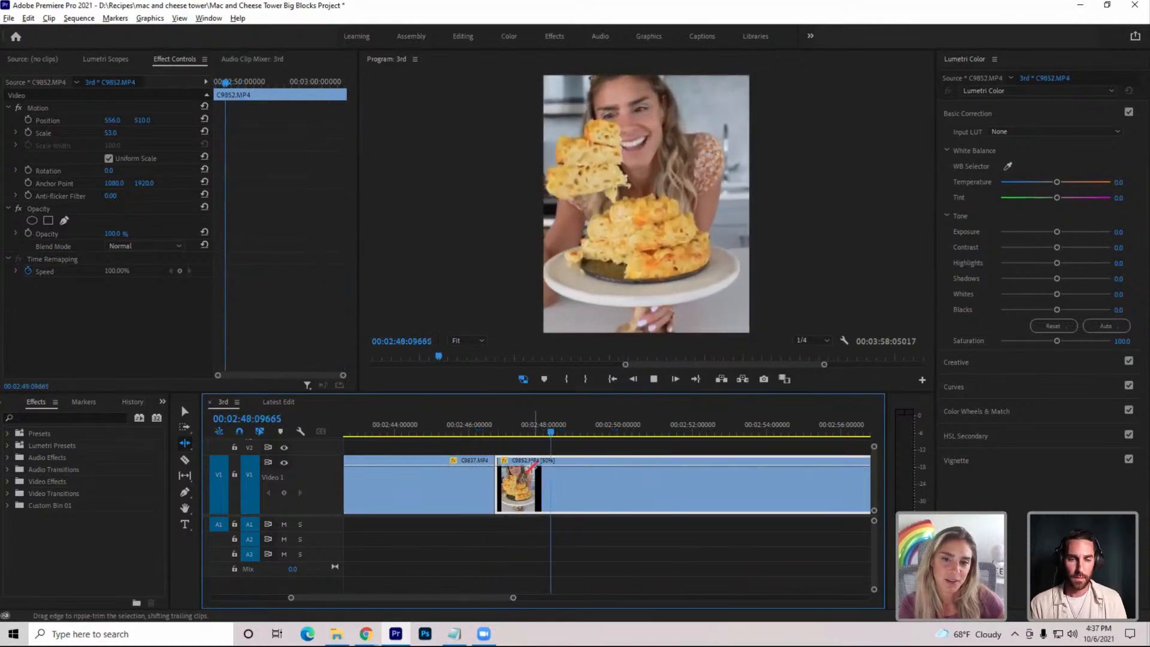
{"action": "key", "text": "space"}
Split C9852.MP4 at about 00:02:51 and ripple-trim the start of its second part to about 00:03:02, reviewing the join
{"action": "key", "text": "space"}
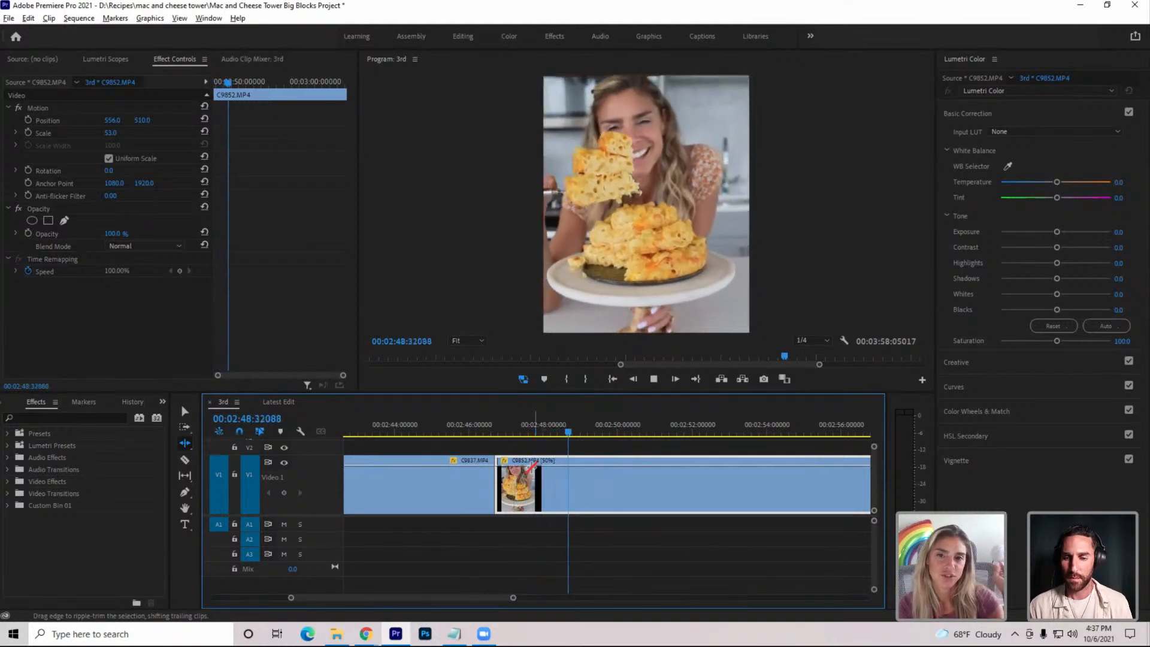
{"action": "key", "text": "space"}
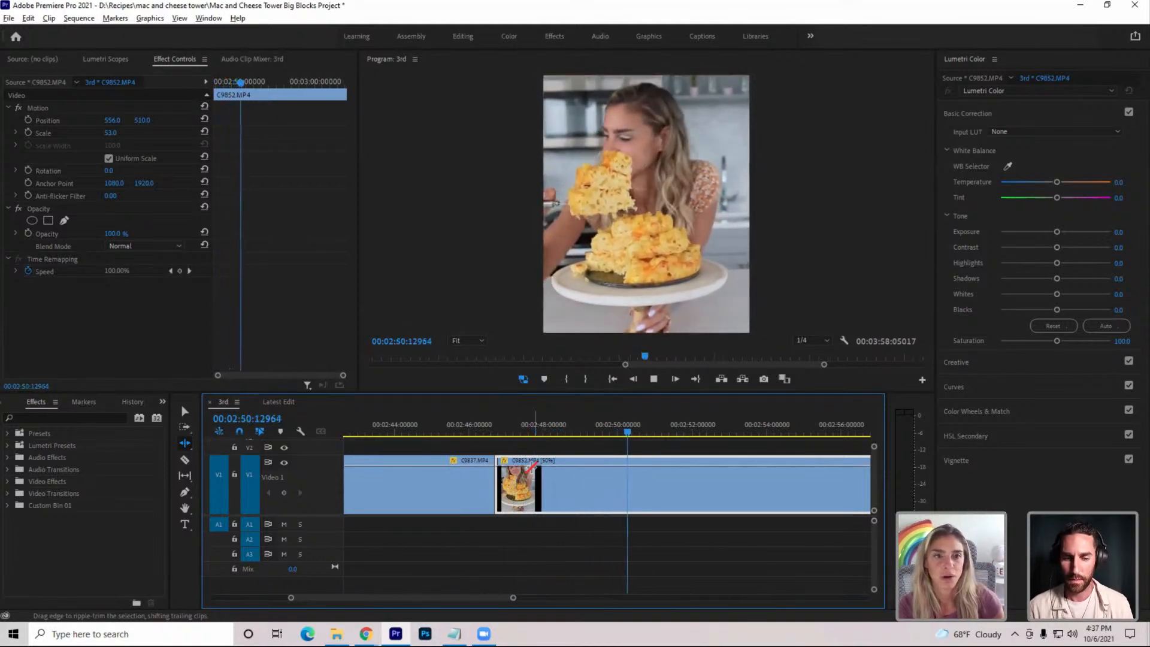
{"action": "key", "text": "ctrl+k"}
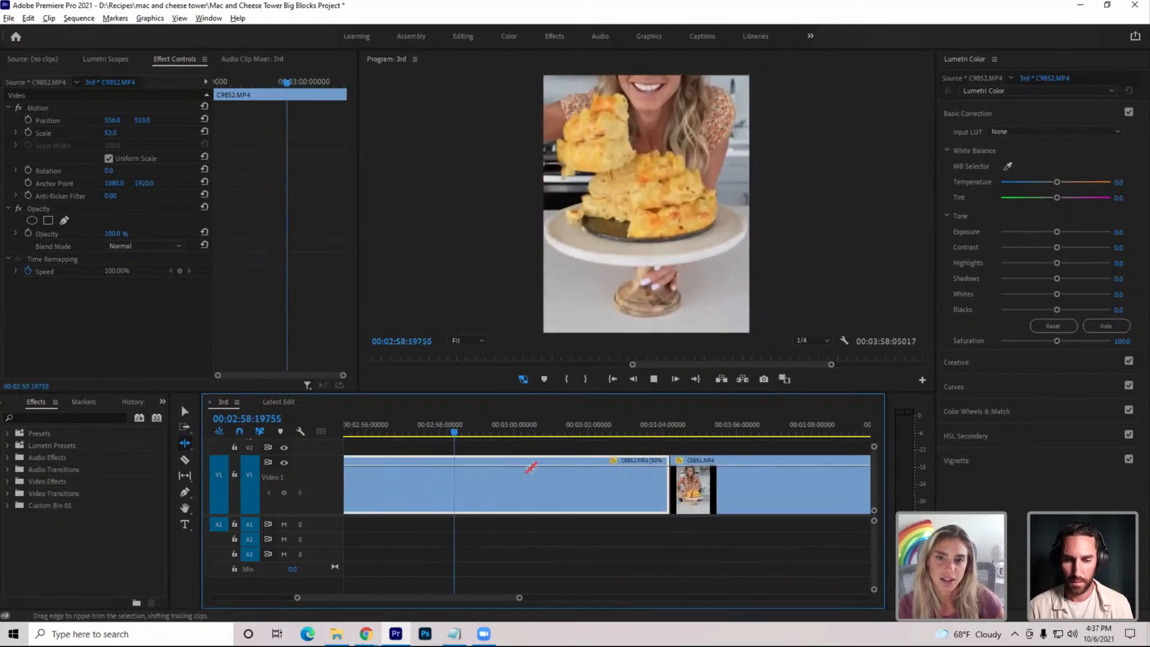
{"action": "key", "text": "space"}
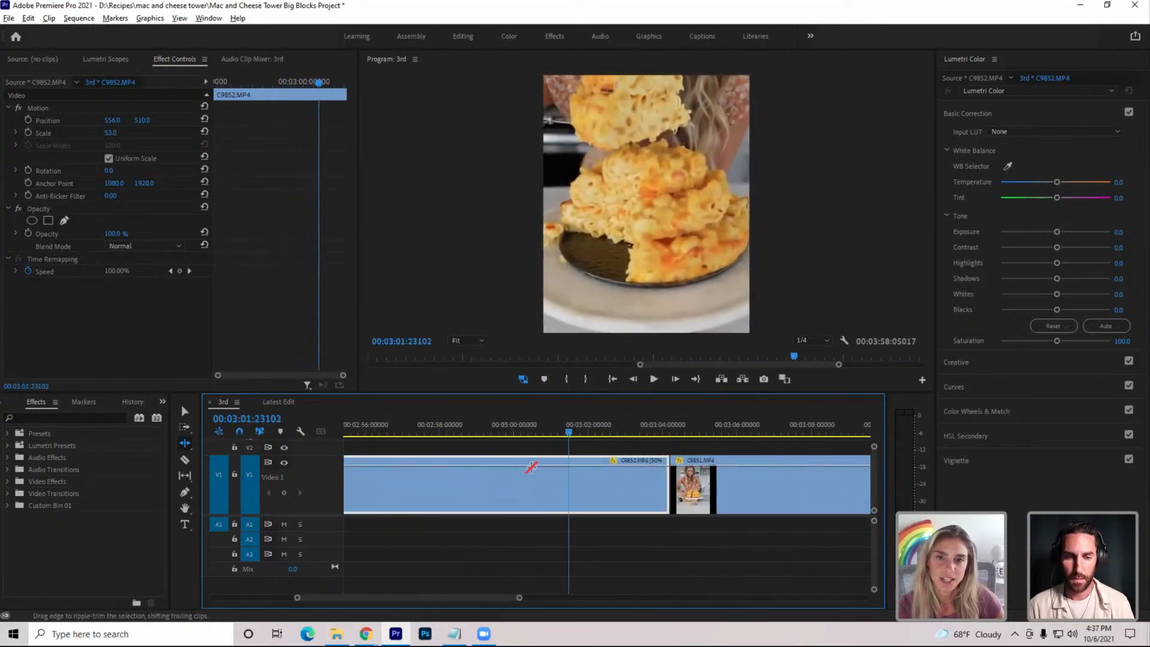
{"action": "key", "text": "space"}
{"action": "key", "text": "q"}
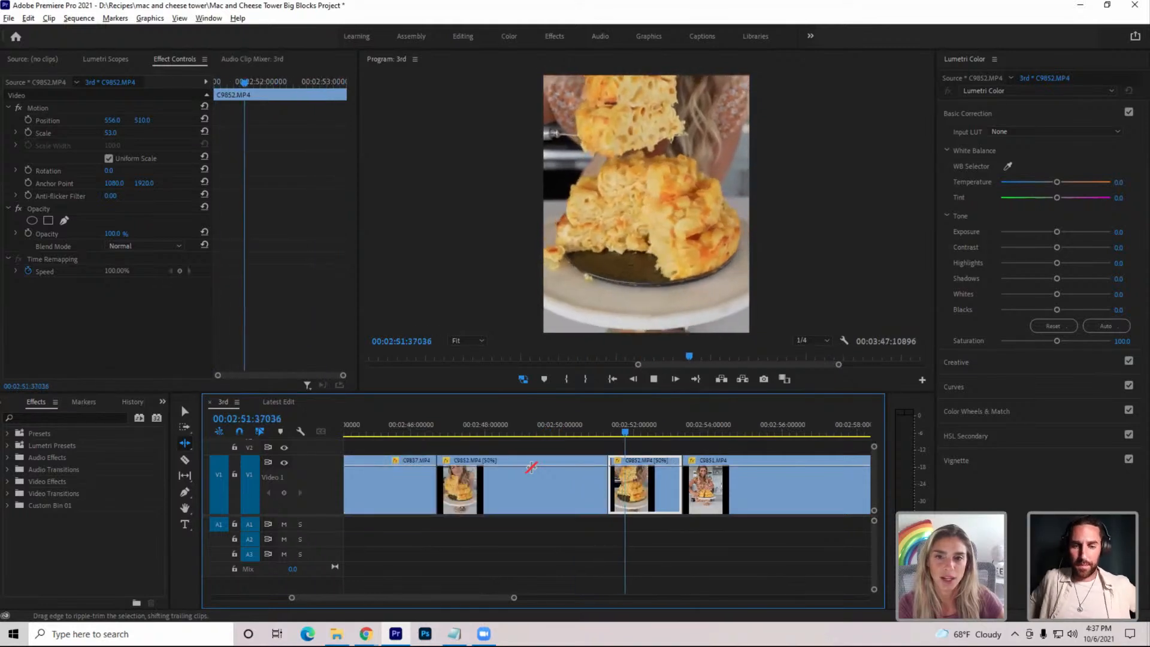
{"action": "key", "text": "space"}
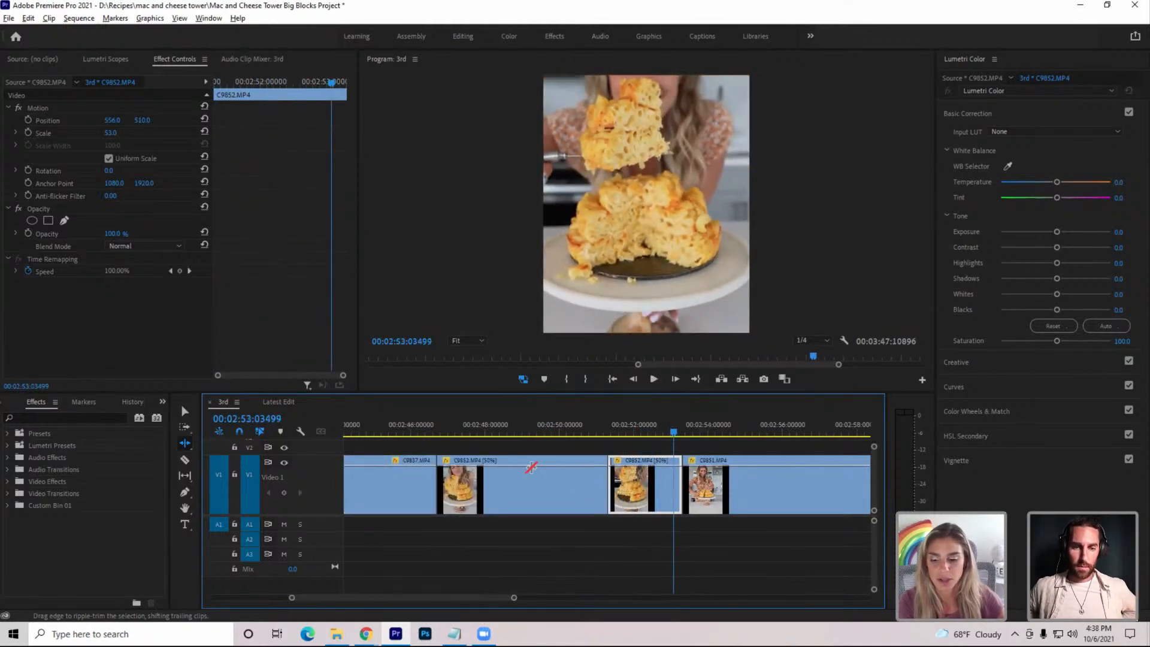
Ripple-trim away the leftover second part of C9852.MP4 and play the C9851.MP4 clip that follows it
{"action": "key", "text": "q"}
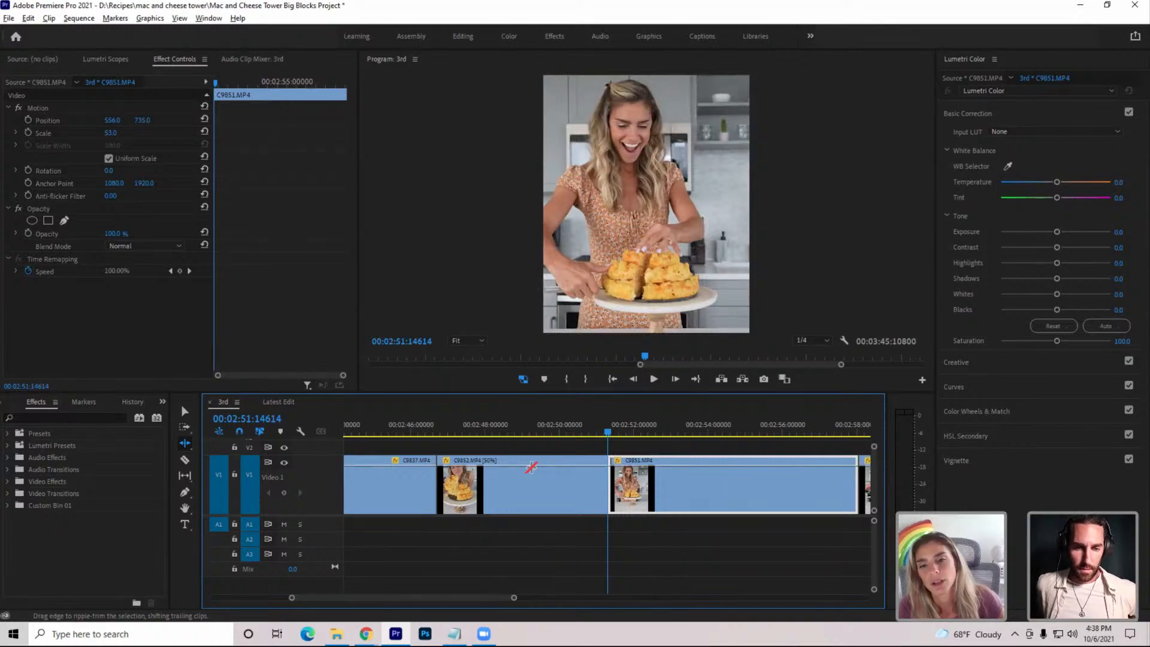
{"action": "key", "text": "space"}
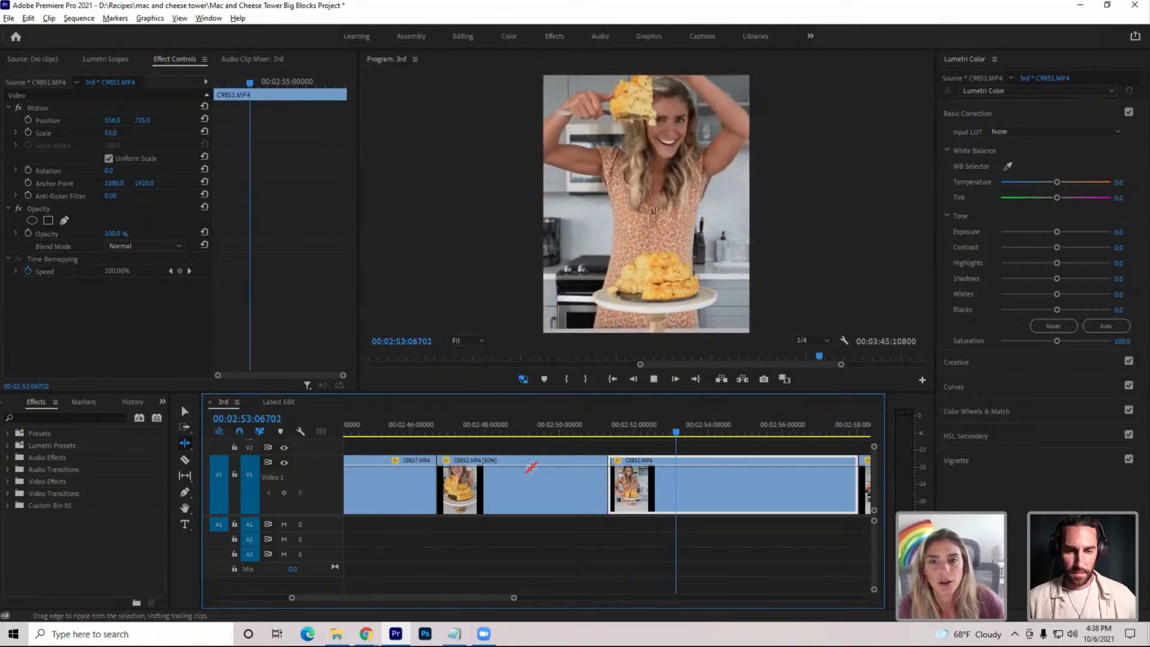
Try a split in C9851.MP4 at about 00:02:54, step back through the slice lift and undo the cut
{"action": "key", "text": "ctrl+k"}
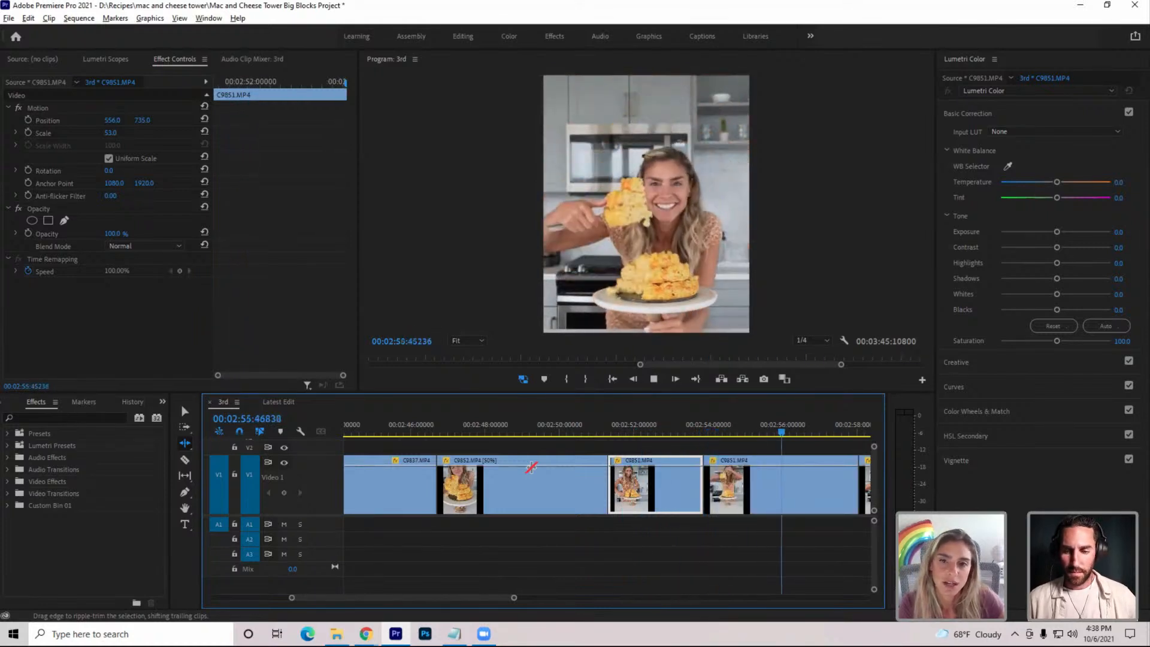
{"action": "key", "text": "space"}
{"action": "key", "text": "shift+Left"}
{"action": "key", "text": "shift+Left"}
{"action": "key", "text": "shift+Left"}
{"action": "key", "text": "shift+Left"}
{"action": "key", "text": "shift+Left"}
{"action": "key", "text": "shift+Left"}
{"action": "key", "text": "shift+Left"}
{"action": "key", "text": "shift+Left"}
{"action": "key", "text": "shift+Left"}
{"action": "key", "text": "shift+Left"}
{"action": "key", "text": "shift+Left"}
{"action": "key", "text": "shift+Left"}
{"action": "key", "text": "shift+Left"}
{"action": "key", "text": "shift+Left"}
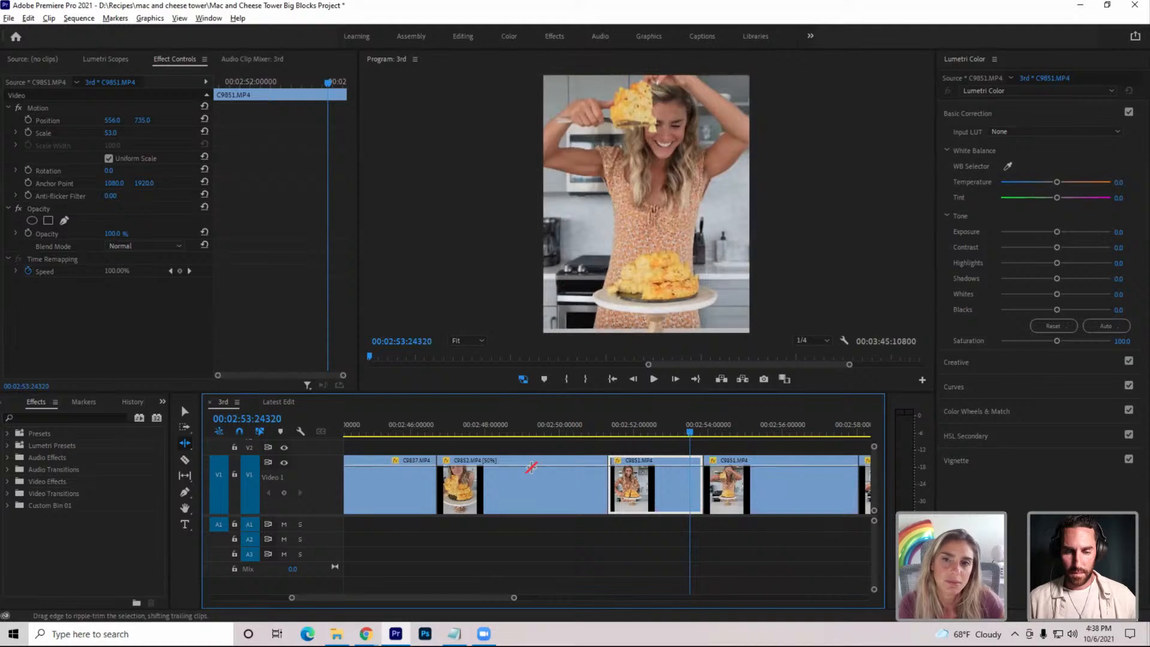
{"action": "key", "text": "ctrl+z"}
Split C9851.MP4 at about 00:02:54 and ripple-trim the start of its second part up to about 00:02:55, playing the join
{"action": "key", "text": "space"}
{"action": "key", "text": "space"}
{"action": "key", "text": "ctrl+k"}
{"action": "key", "text": "space"}
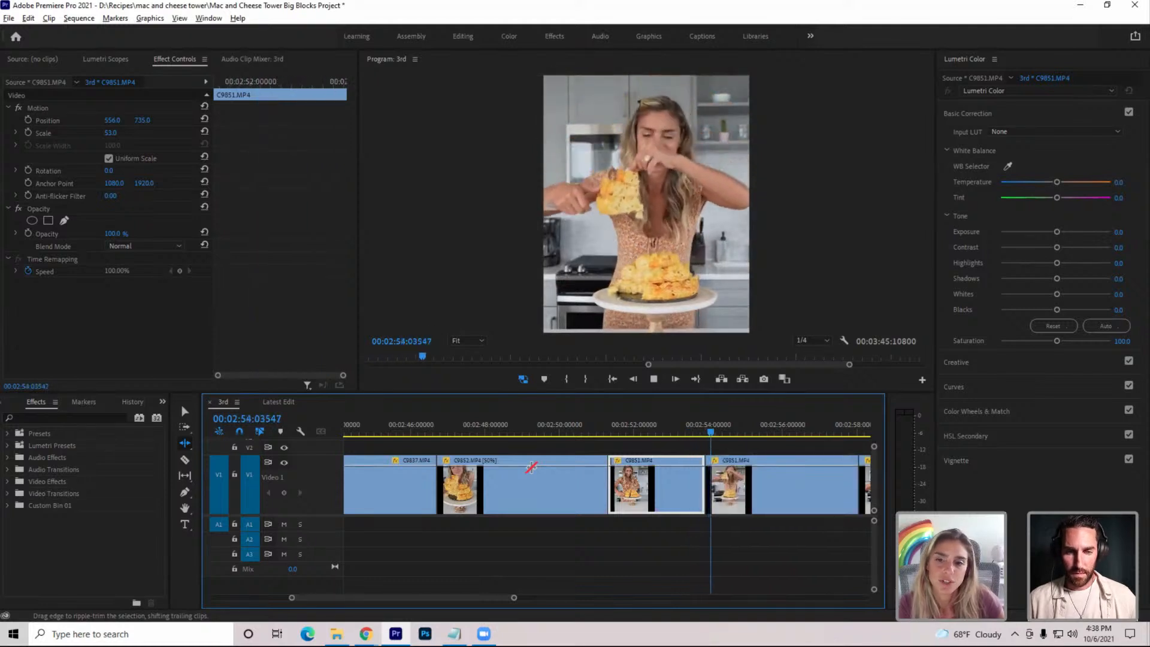
{"action": "key", "text": "q"}
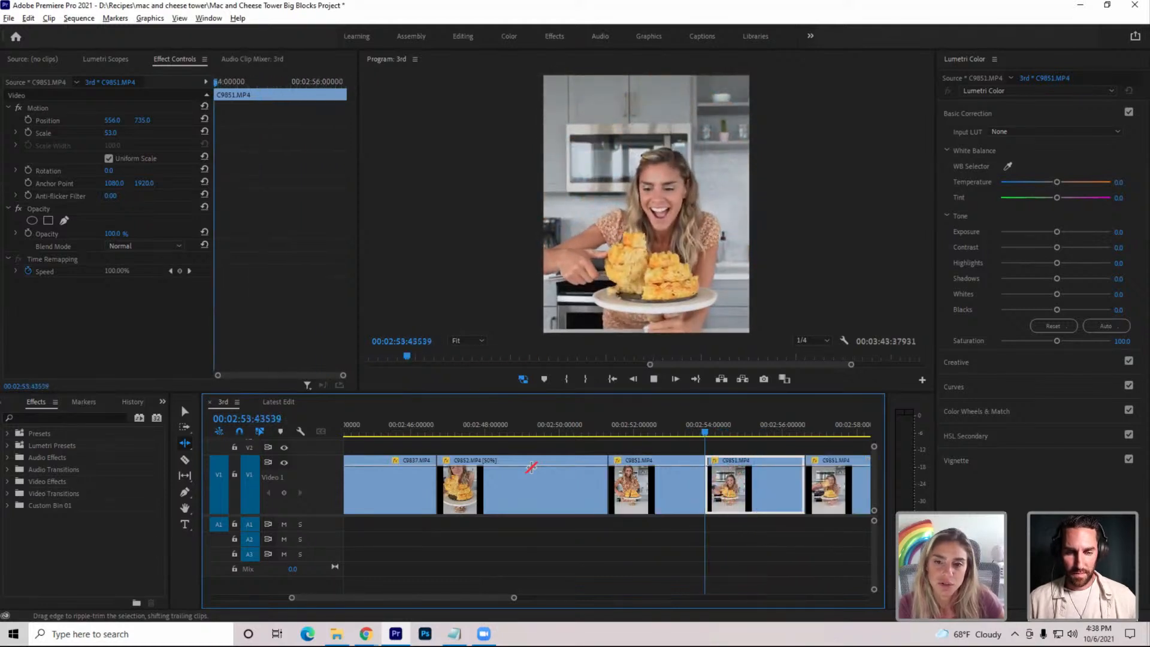
{"action": "key", "text": "space"}
{"action": "key", "text": "space"}
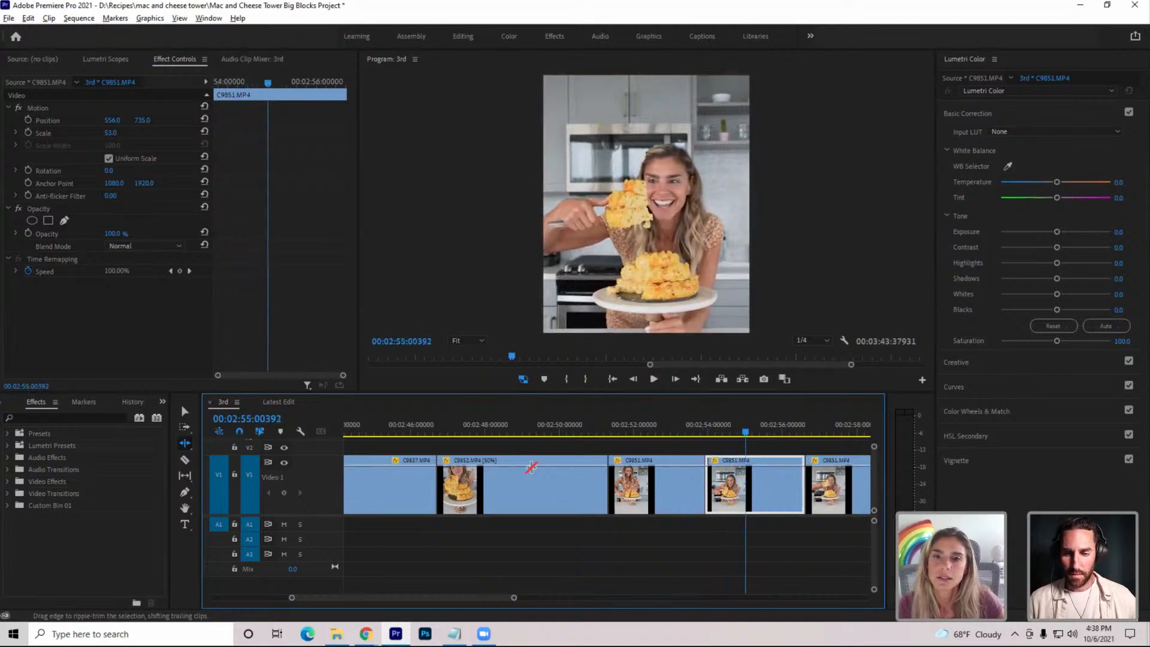
Reframe the second C9851.MP4 part closer, with scale about 66.9 and position about 505.8, 527
{"action": "left_click", "coordinate": [133, 139]}
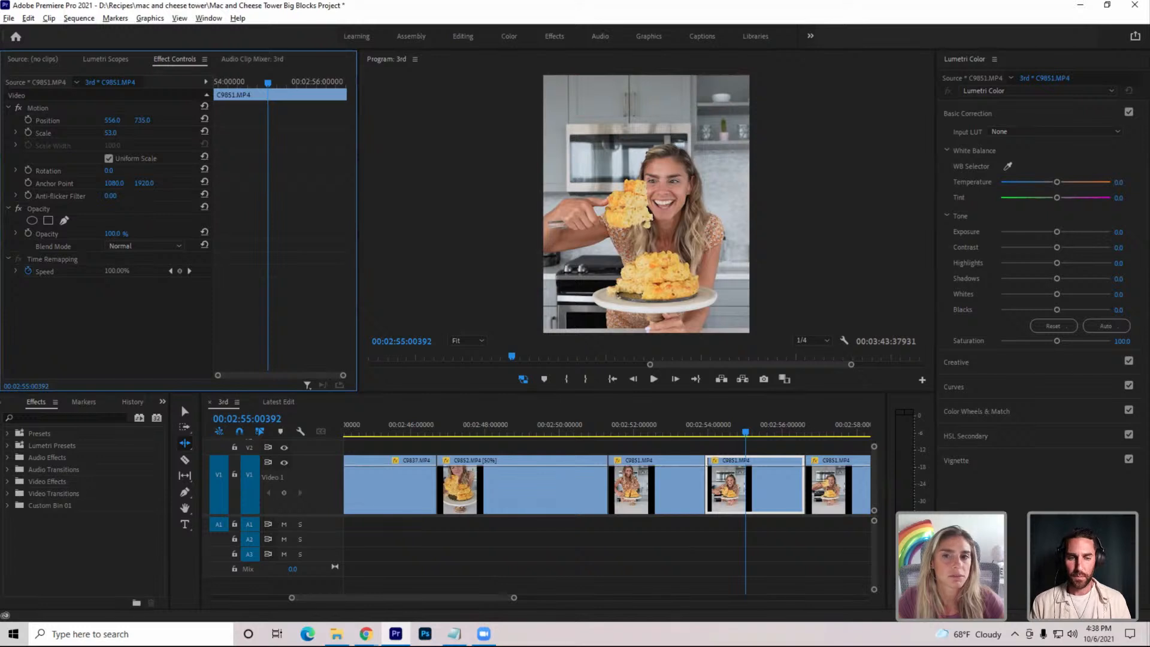
{"action": "left_click_drag", "start_coordinate": [111, 133], "coordinate": [124, 133]}
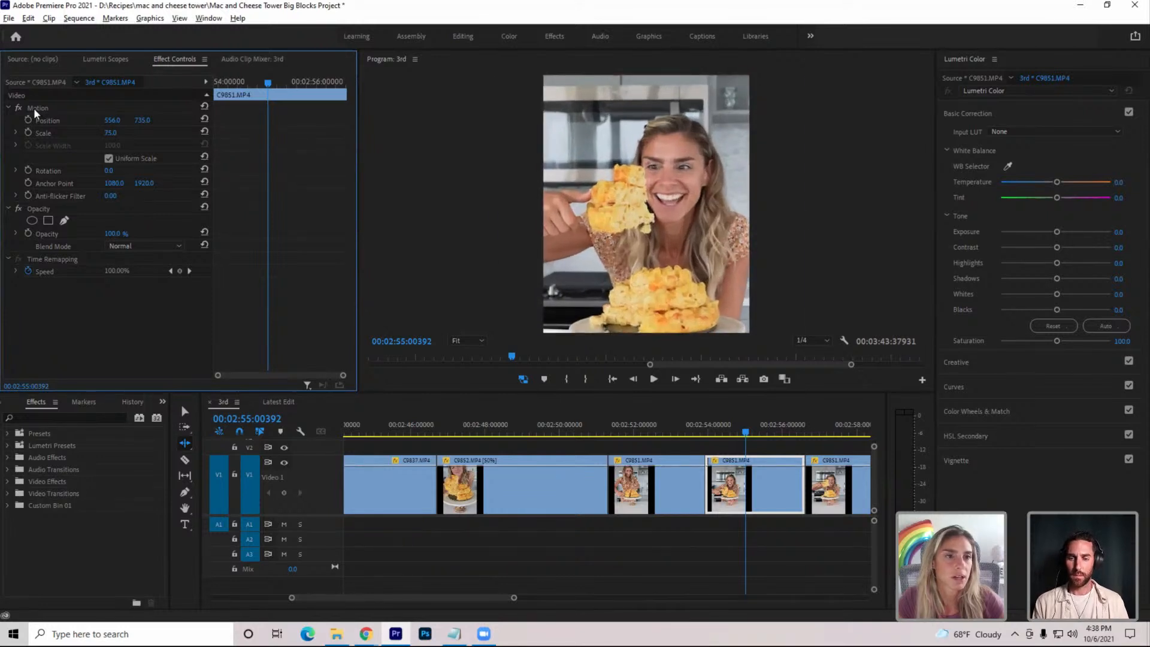
{"action": "left_click", "coordinate": [36, 112]}
{"action": "left_click_drag", "start_coordinate": [645, 277], "coordinate": [631, 218]}
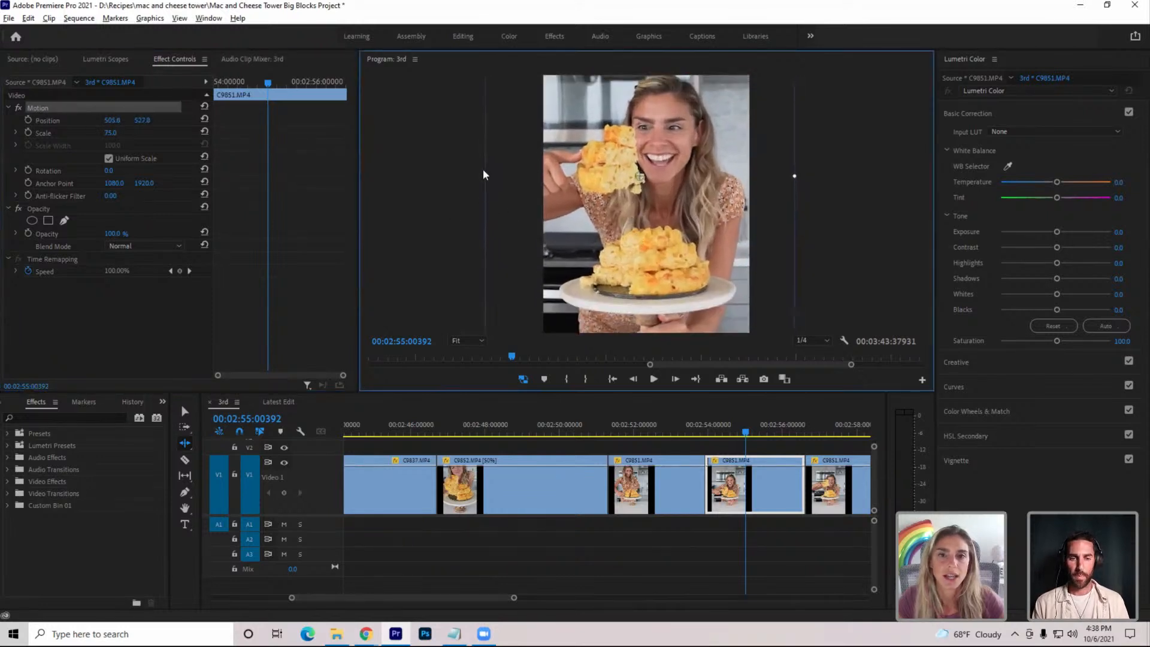
{"action": "left_click_drag", "start_coordinate": [485, 175], "coordinate": [502, 175]}
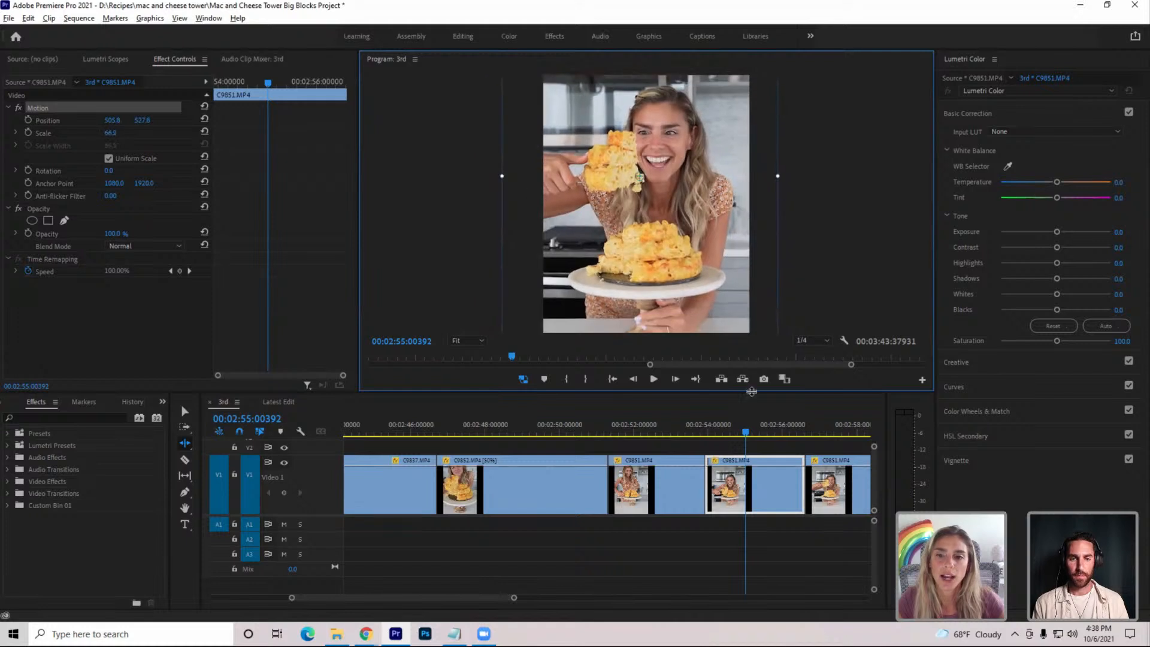
Split the enlarged C9851.MP4 part at about 00:02:55 and extend its first piece with about 3.6 seconds of earlier footage, moving the following clips along
{"action": "key", "text": "c"}
{"action": "left_click", "coordinate": [751, 482]}
{"action": "key", "text": "a"}
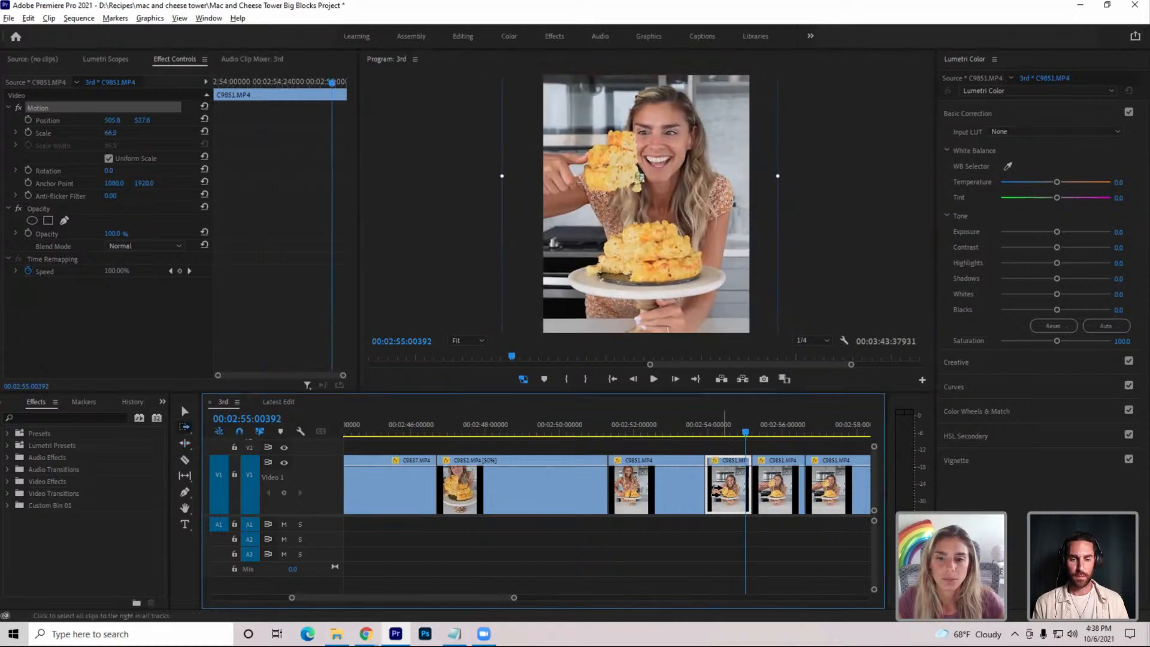
{"action": "mouse_move", "coordinate": [715, 492]}
{"action": "left_mouse_down"}
{"action": "mouse_move", "coordinate": [749, 491]}
{"action": "mouse_move", "coordinate": [716, 487]}
{"action": "left_mouse_up"}
{"action": "key", "text": "c"}
{"action": "key", "text": "v"}
{"action": "mouse_move", "coordinate": [719, 435]}
{"action": "left_mouse_down"}
{"action": "mouse_move", "coordinate": [705, 435]}
{"action": "mouse_move", "coordinate": [725, 435]}
{"action": "mouse_move", "coordinate": [722, 472]}
{"action": "mouse_move", "coordinate": [703, 472]}
{"action": "mouse_move", "coordinate": [716, 438]}
{"action": "left_mouse_up"}
{"action": "key", "text": "a"}
{"action": "left_click_drag", "start_coordinate": [720, 488], "coordinate": [698, 478]}
{"action": "key", "text": "v"}
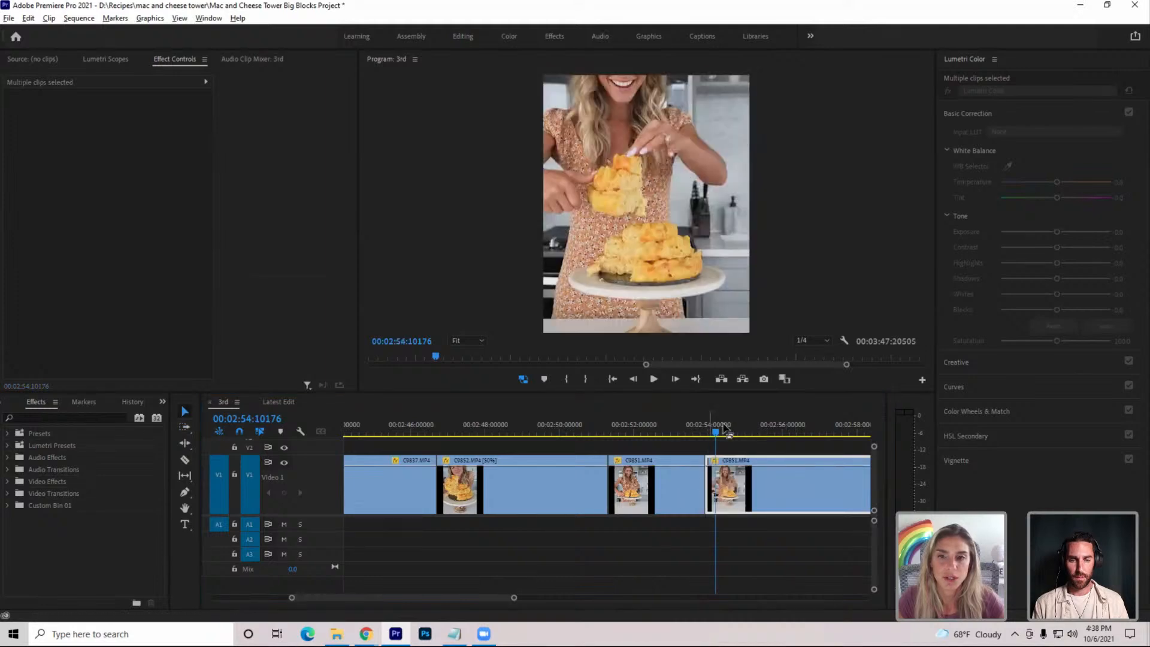
Split the extended C9851.MP4 piece at about 00:02:55, during the slice lift
{"action": "left_click_drag", "start_coordinate": [724, 426], "coordinate": [732, 428]}
{"action": "key", "text": "c"}
{"action": "left_click", "coordinate": [742, 473]}
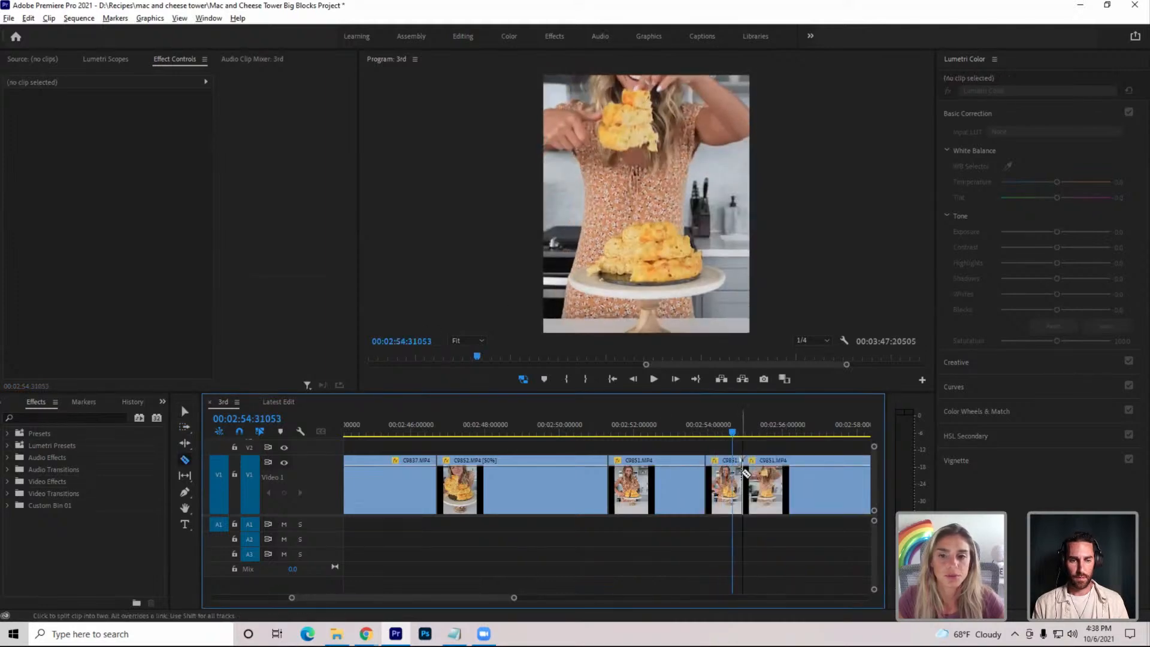
Set the short C9851.MP4 piece at 00:02:54 to scale 48.9 and reposition it to about 546.6, 650.2
{"action": "key", "text": "v"}
{"action": "left_click", "coordinate": [726, 482]}
{"action": "left_click_drag", "start_coordinate": [114, 133], "coordinate": [103, 134]}
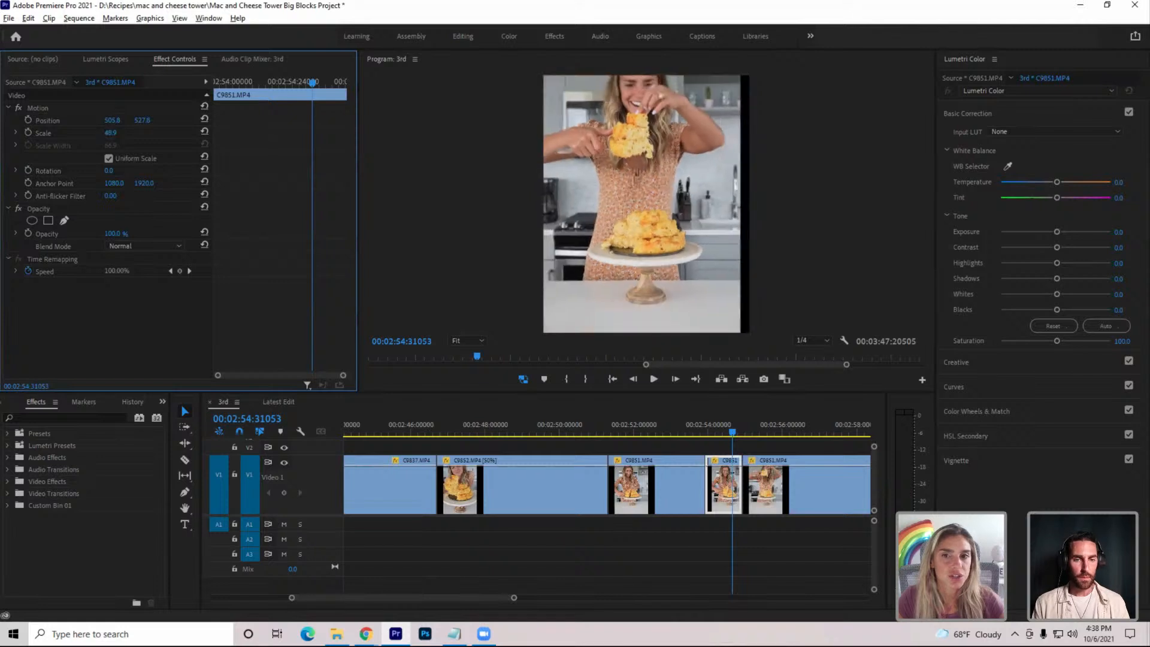
{"action": "left_click", "coordinate": [38, 108]}
{"action": "left_click_drag", "start_coordinate": [621, 218], "coordinate": [627, 234]}
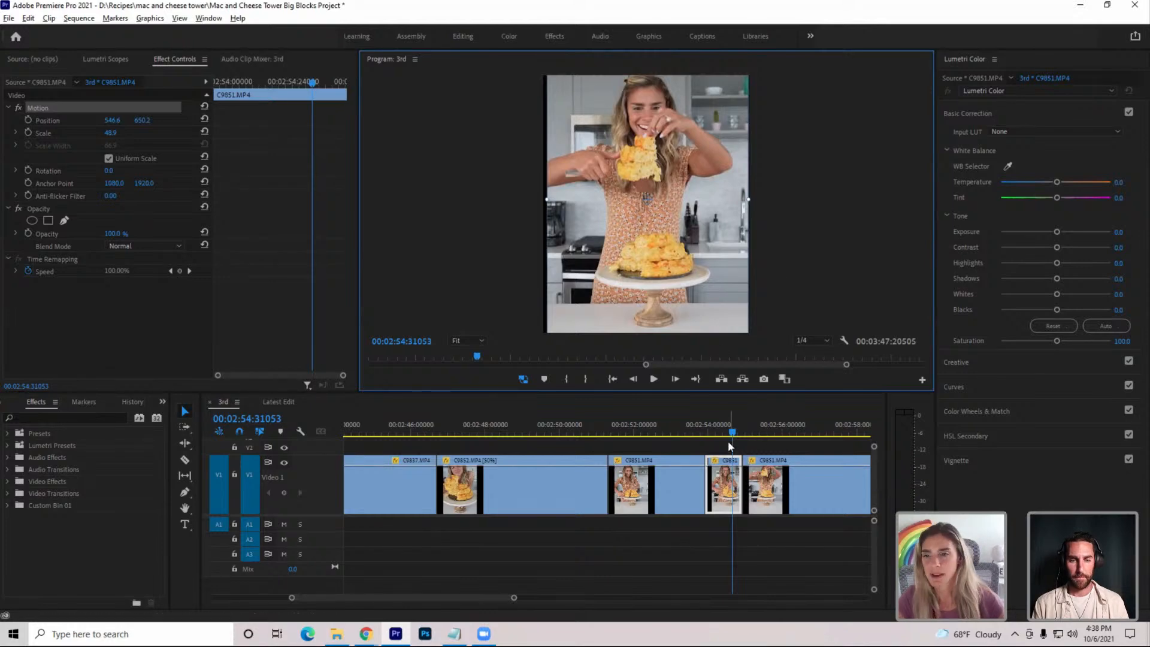
Step back and forth through the edit points from about 00:02:54 to the sequence end to check each clip's opening frame
{"action": "left_click_drag", "start_coordinate": [715, 432], "coordinate": [795, 453]}
{"action": "key", "text": "Down"}
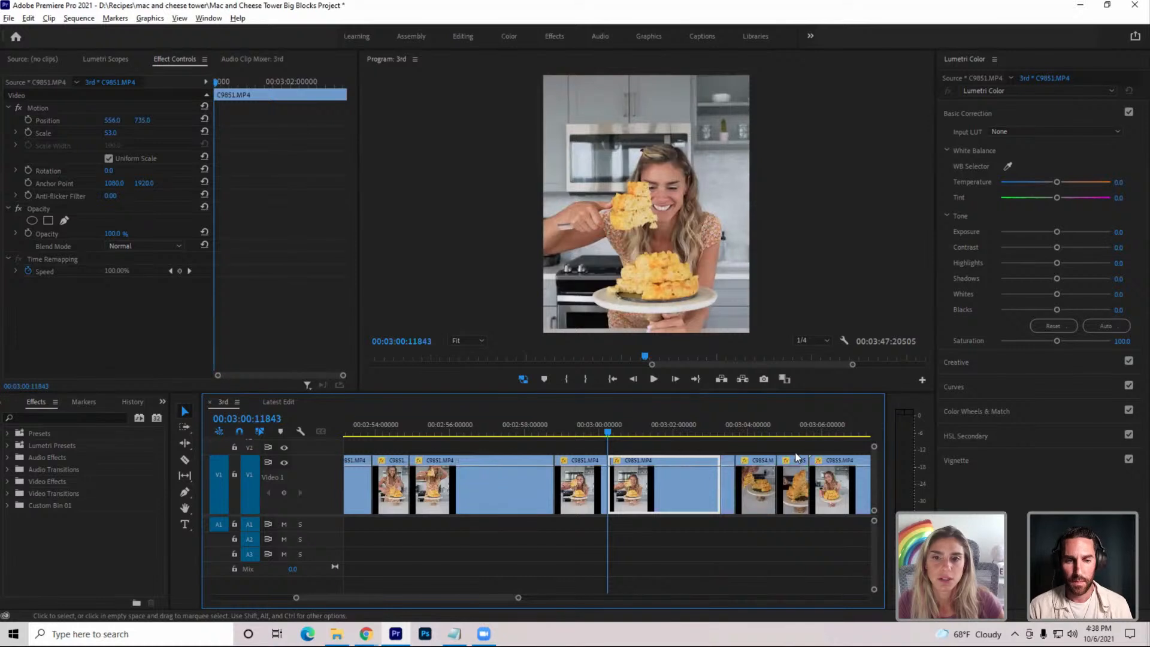
{"action": "key", "text": "Up"}
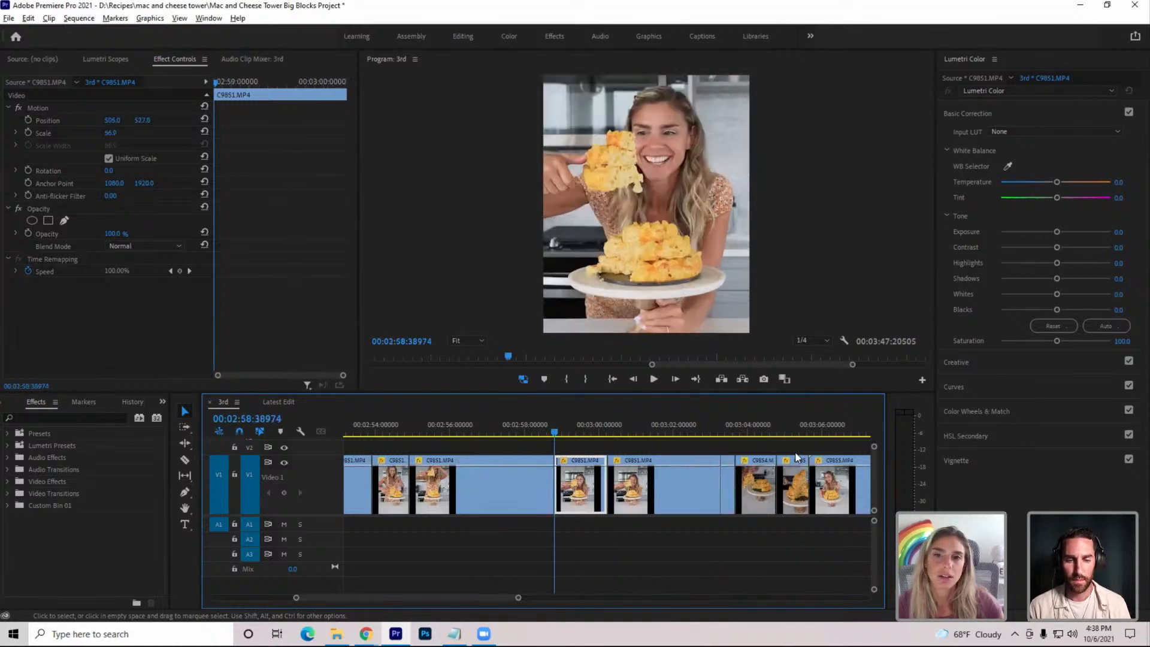
{"action": "key", "text": "Right"}
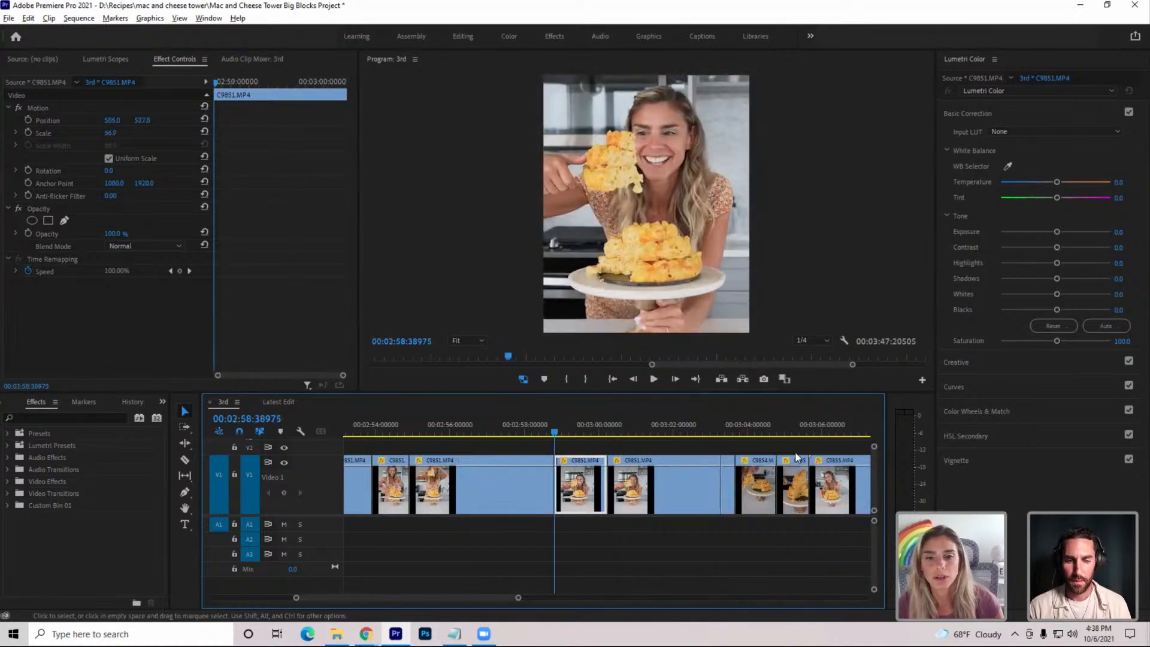
{"action": "key", "text": "Down"}
{"action": "key", "text": "Down"}
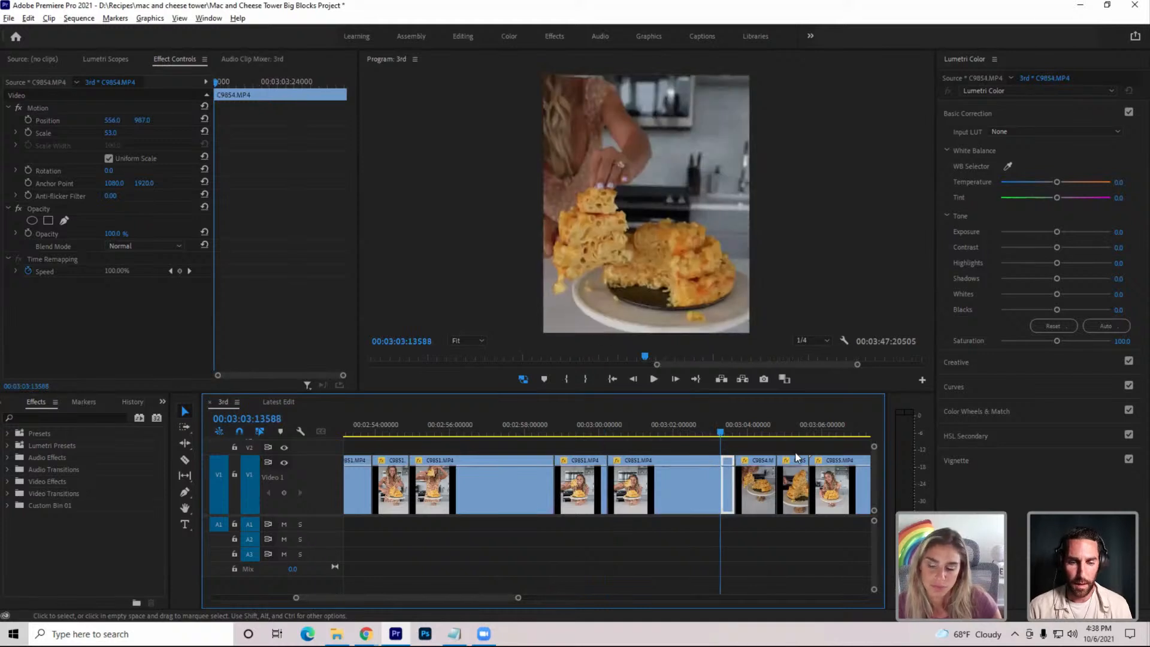
{"action": "key", "text": "Up"}
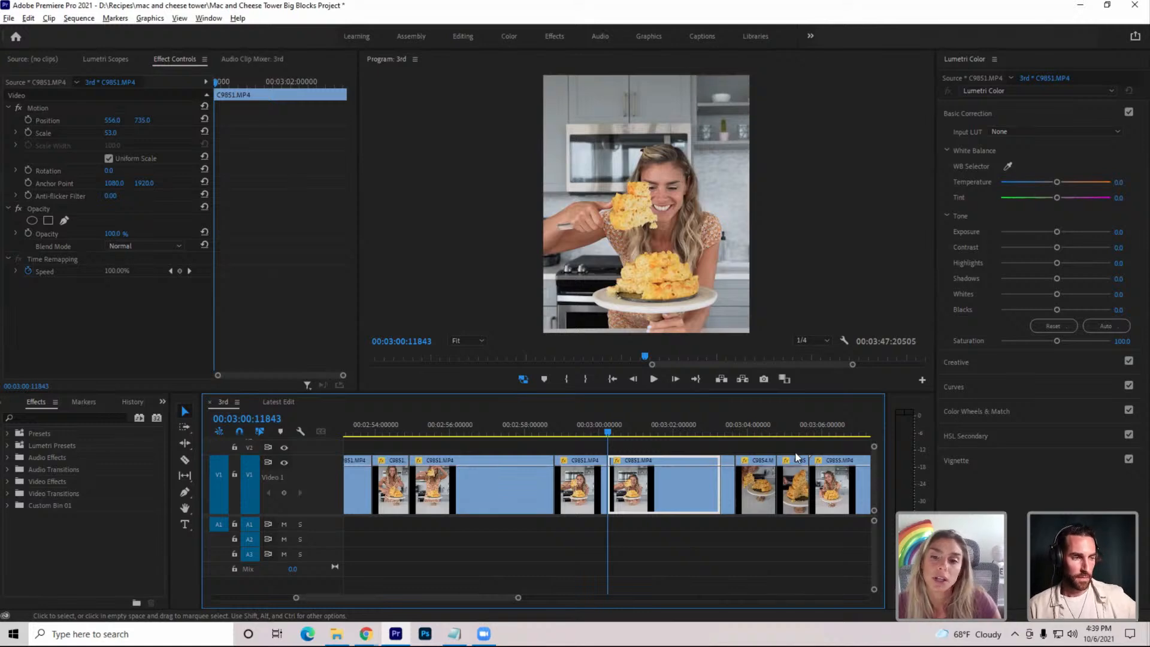
{"action": "key", "text": "Up"}
{"action": "key", "text": "Up"}
{"action": "key", "text": "Up"}
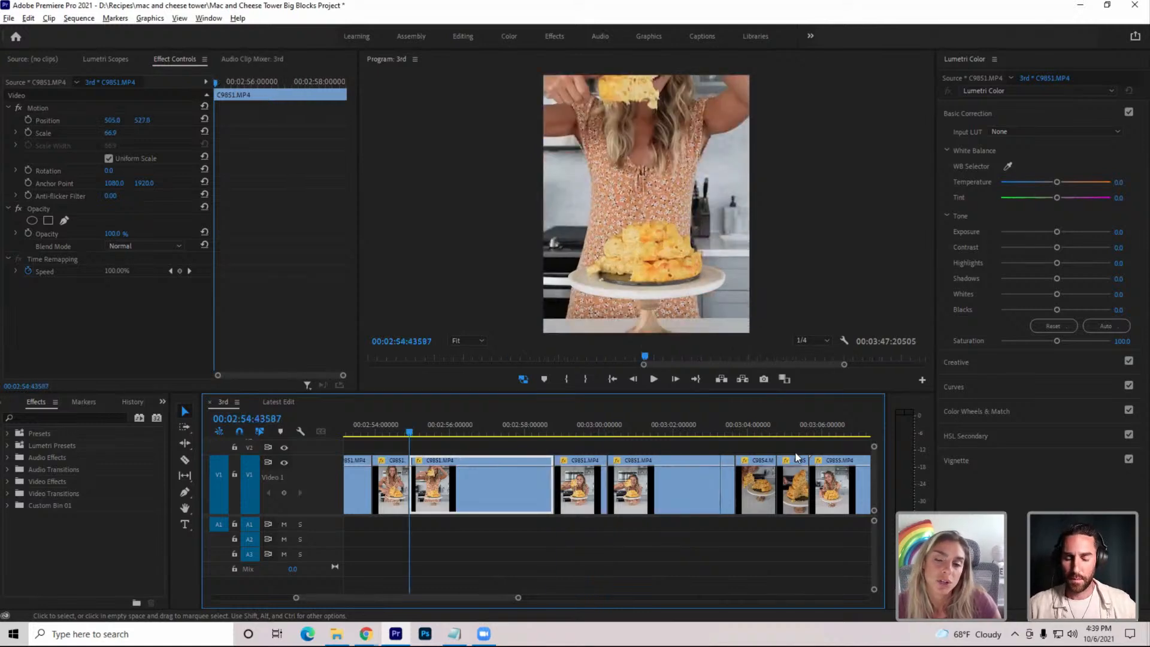
{"action": "key", "text": "Up"}
{"action": "key", "text": "Down"}
{"action": "key", "text": "Down"}
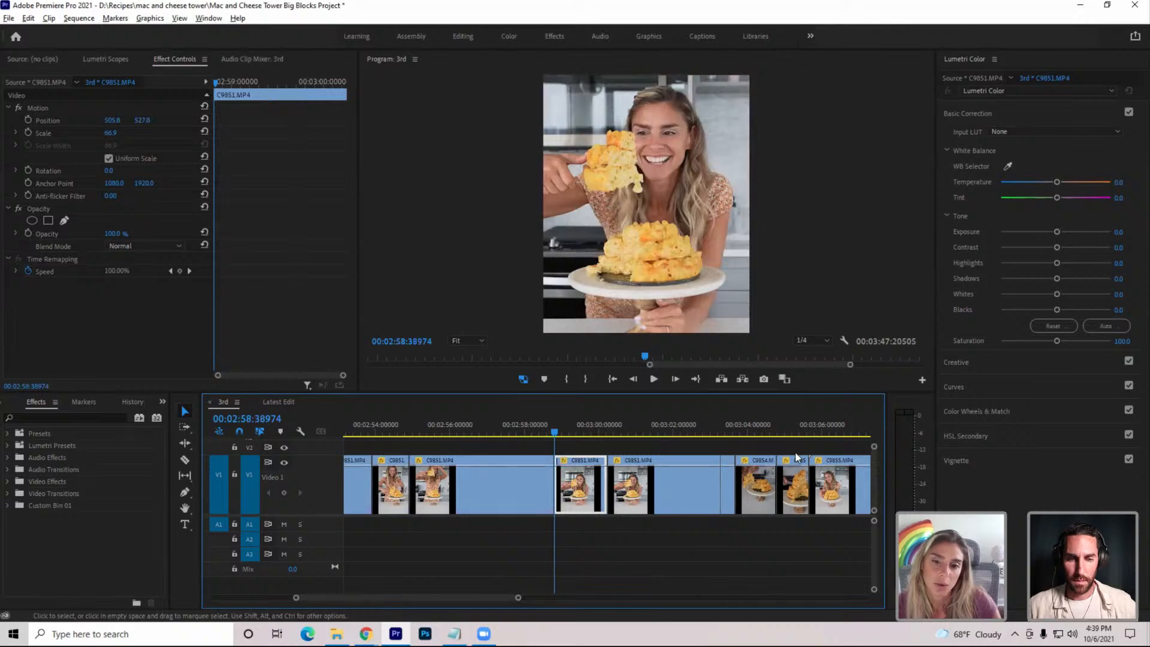
{"action": "key", "text": "Down"}
{"action": "key", "text": "Down"}
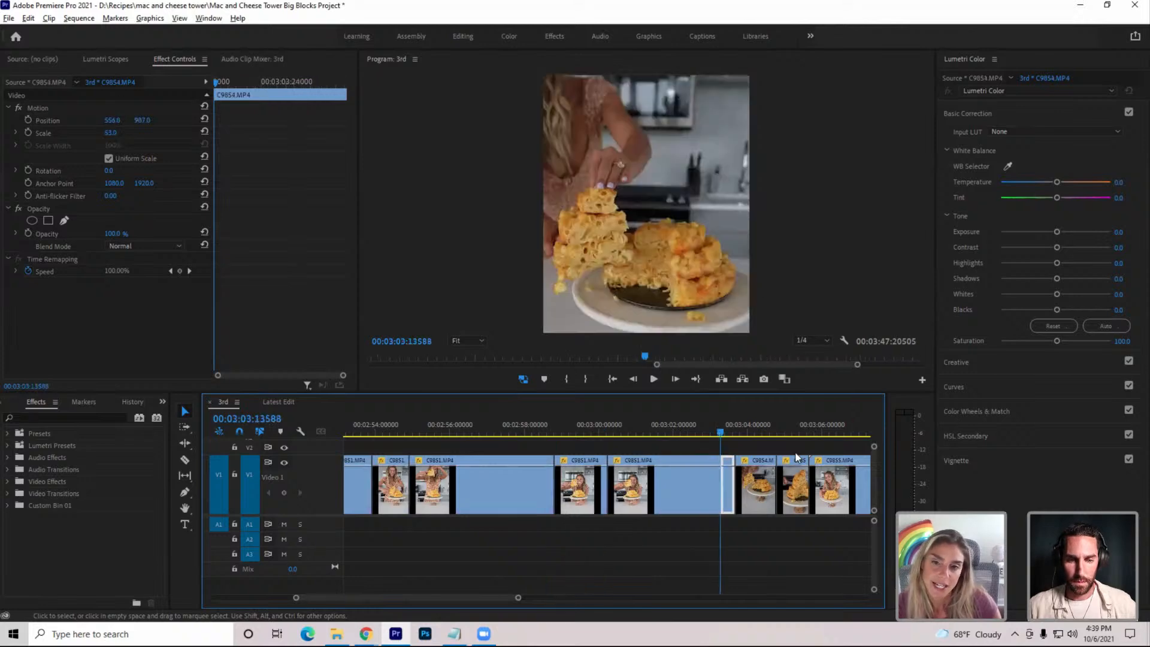
{"action": "key", "text": "Down"}
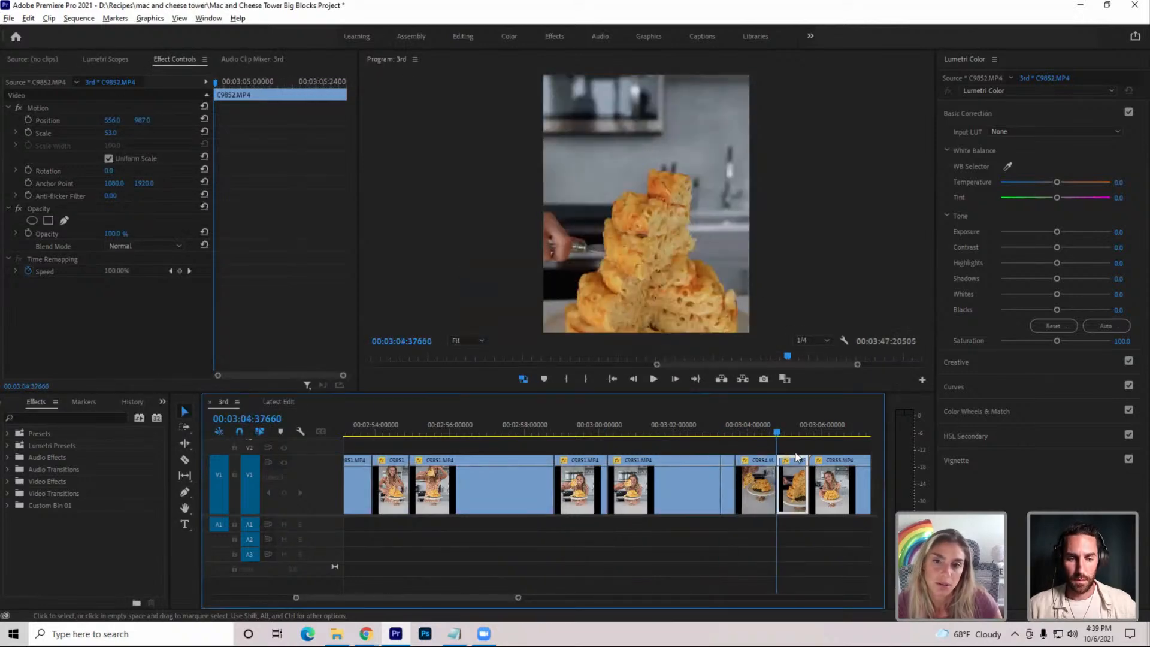
{"action": "key", "text": "Down"}
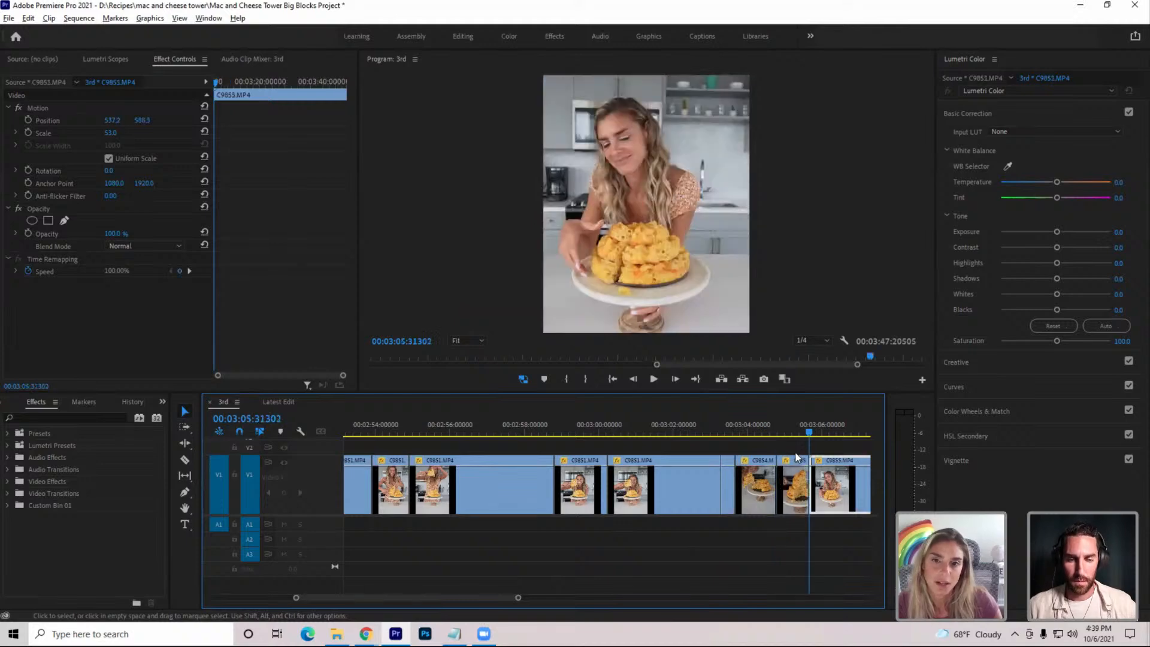
{"action": "key", "text": "Down"}
{"action": "key", "text": "Up"}
{"action": "key", "text": "Down"}
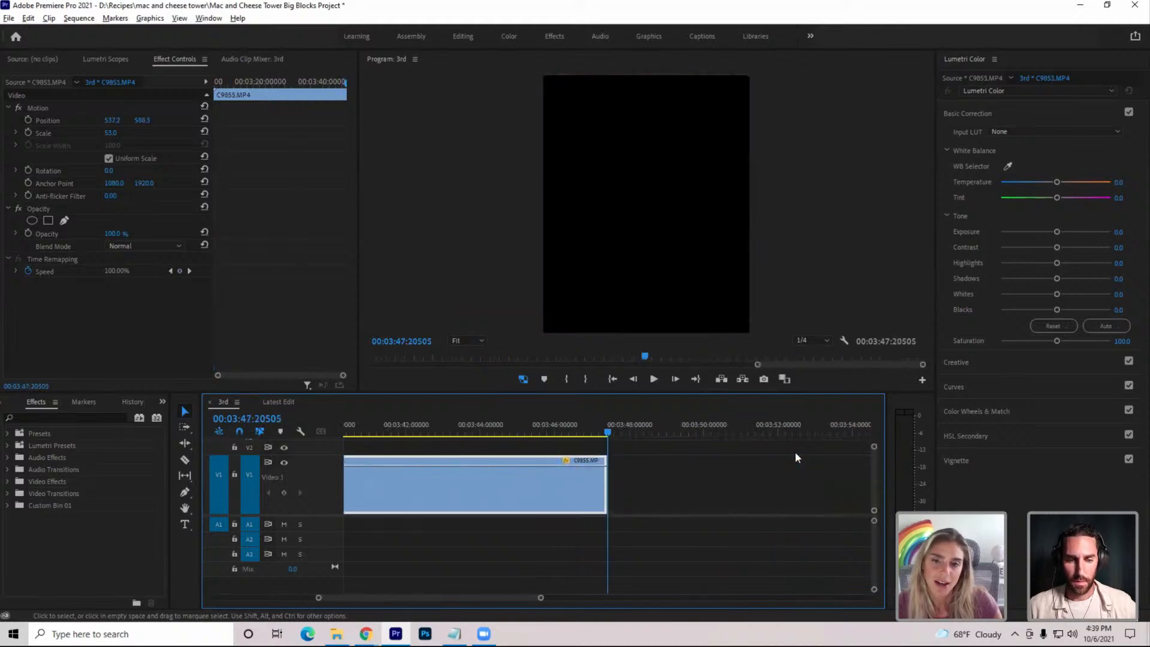
Ripple-trim the start of the final clip, C9855.MP4, up to about 00:03:24
{"action": "key", "text": "Up"}
{"action": "key", "text": "Up"}
{"action": "key", "text": "minus"}
{"action": "key", "text": "minus"}
{"action": "key", "text": "minus"}
{"action": "key", "text": "minus"}
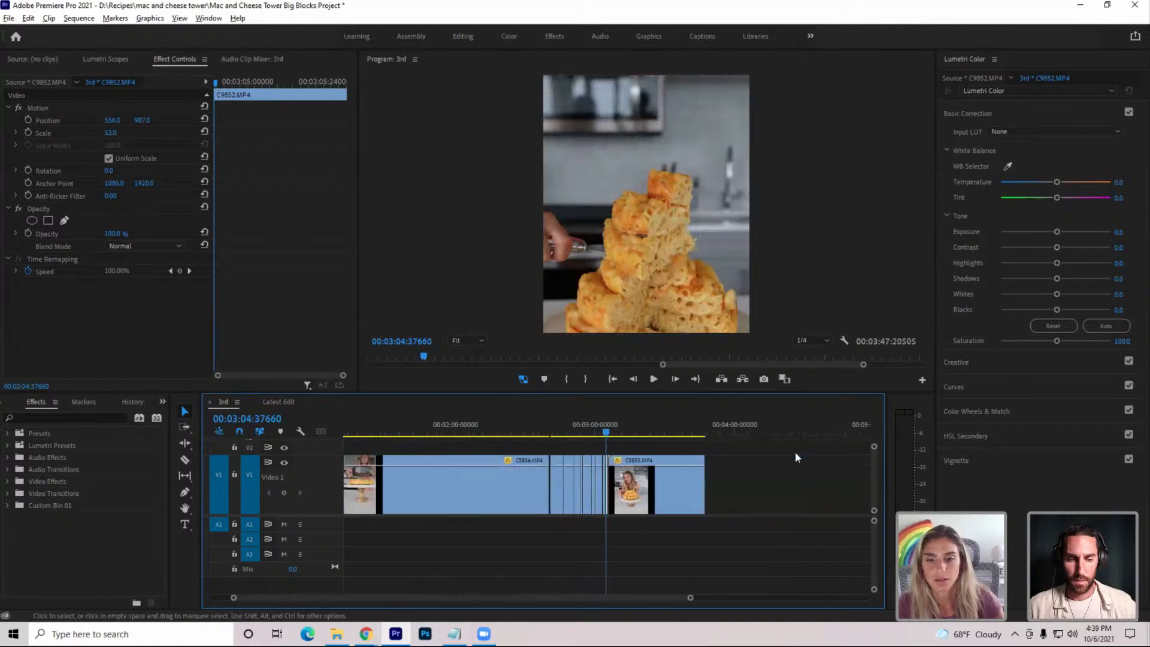
{"action": "key", "text": "Down"}
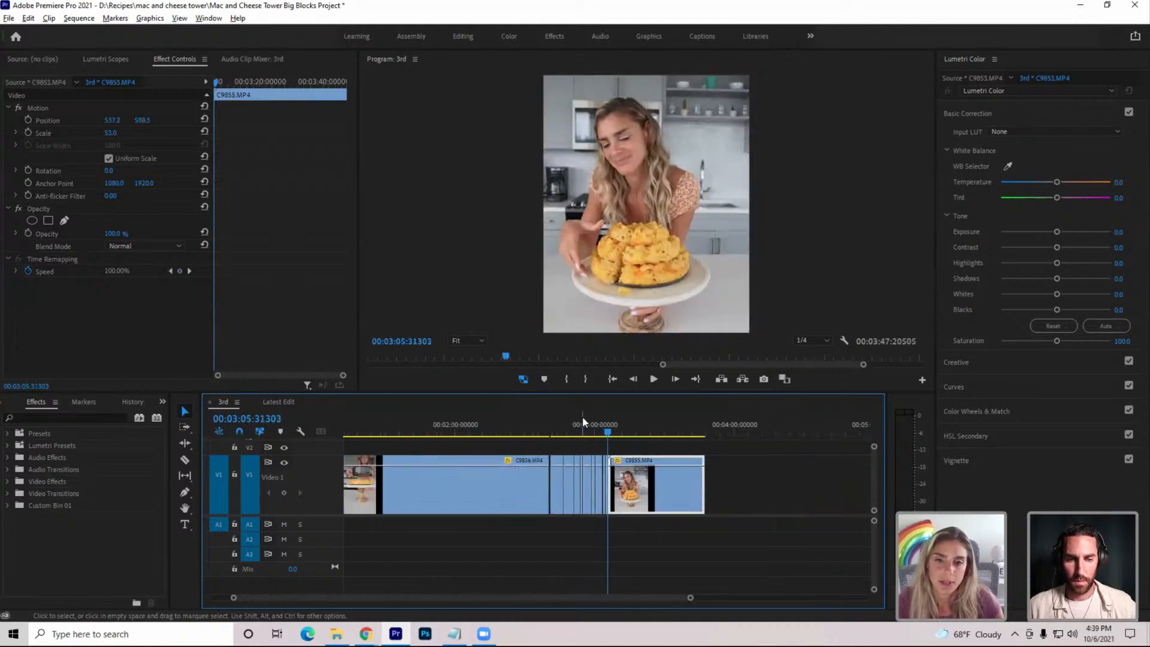
{"action": "left_click_drag", "start_coordinate": [606, 428], "coordinate": [653, 450]}
{"action": "key", "text": "q"}
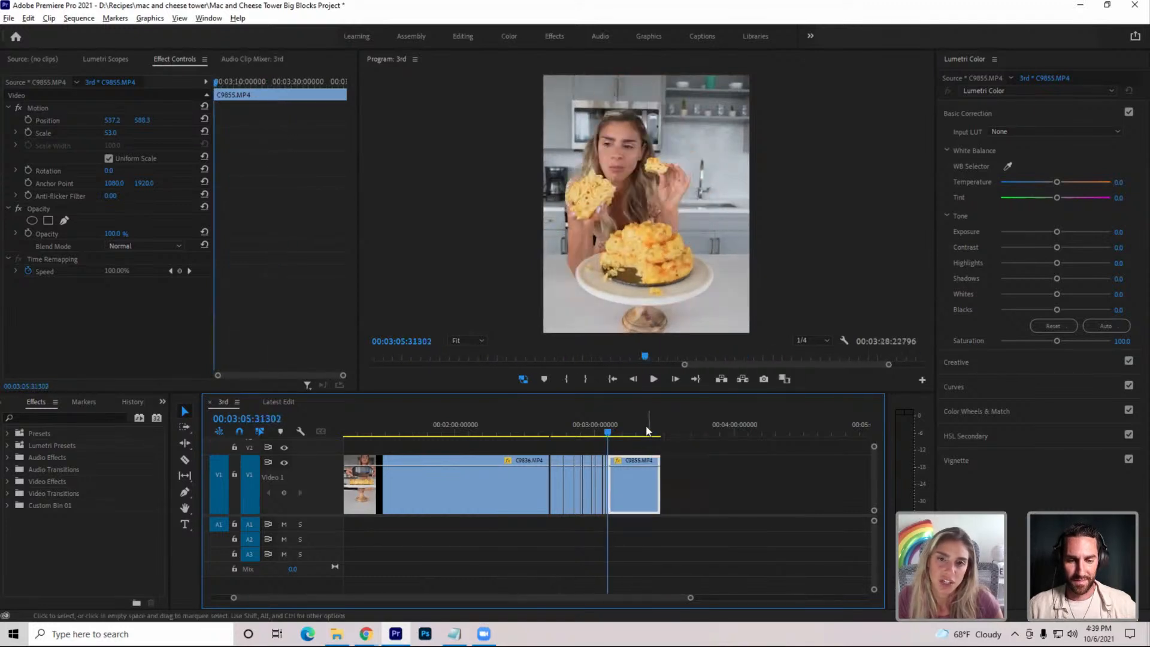
Play the trimmed C9855.MP4, split it at about 00:03:14 and move the playhead to about 00:03:18
{"action": "key", "text": "space"}
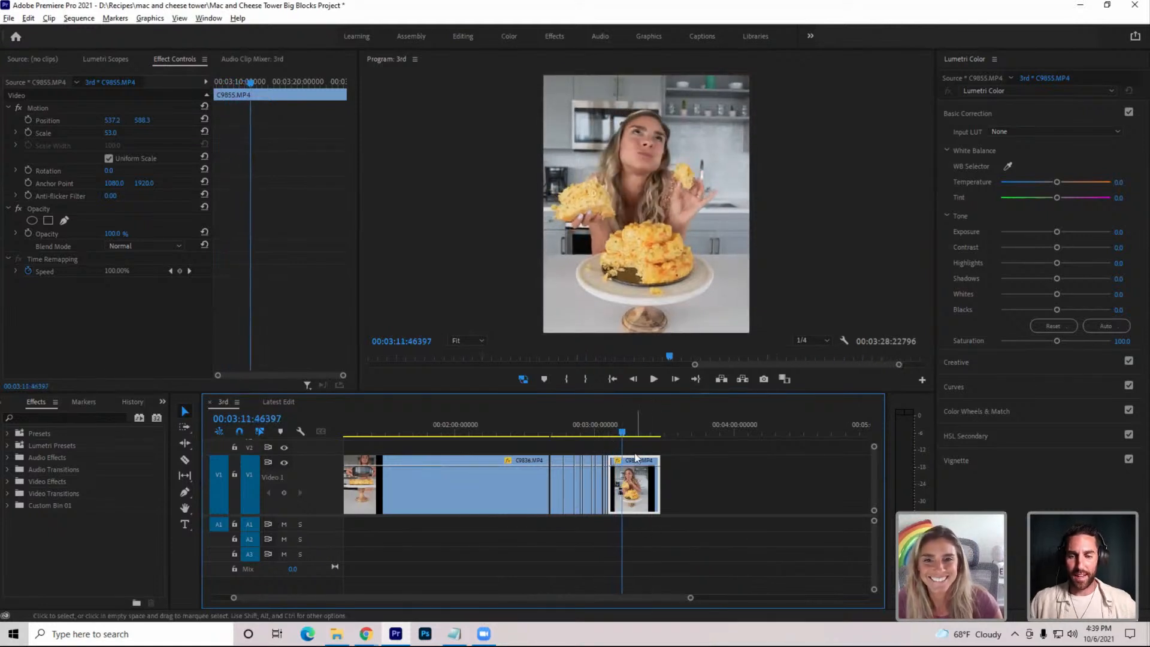
{"action": "left_click", "coordinate": [659, 372]}
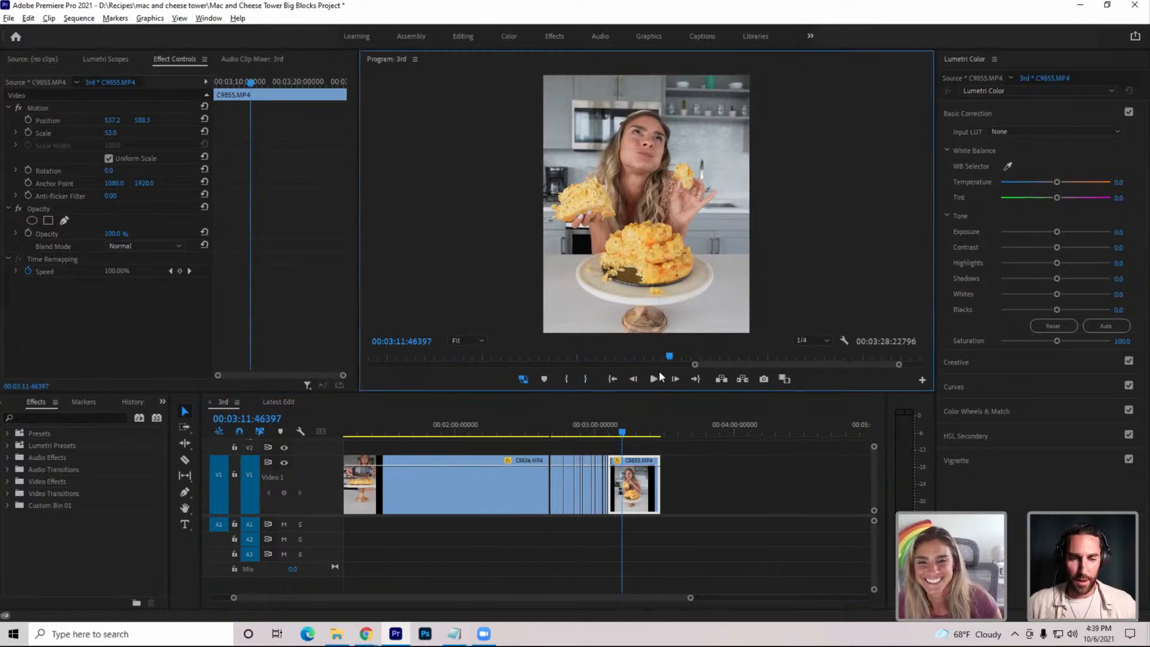
{"action": "left_click", "coordinate": [657, 378]}
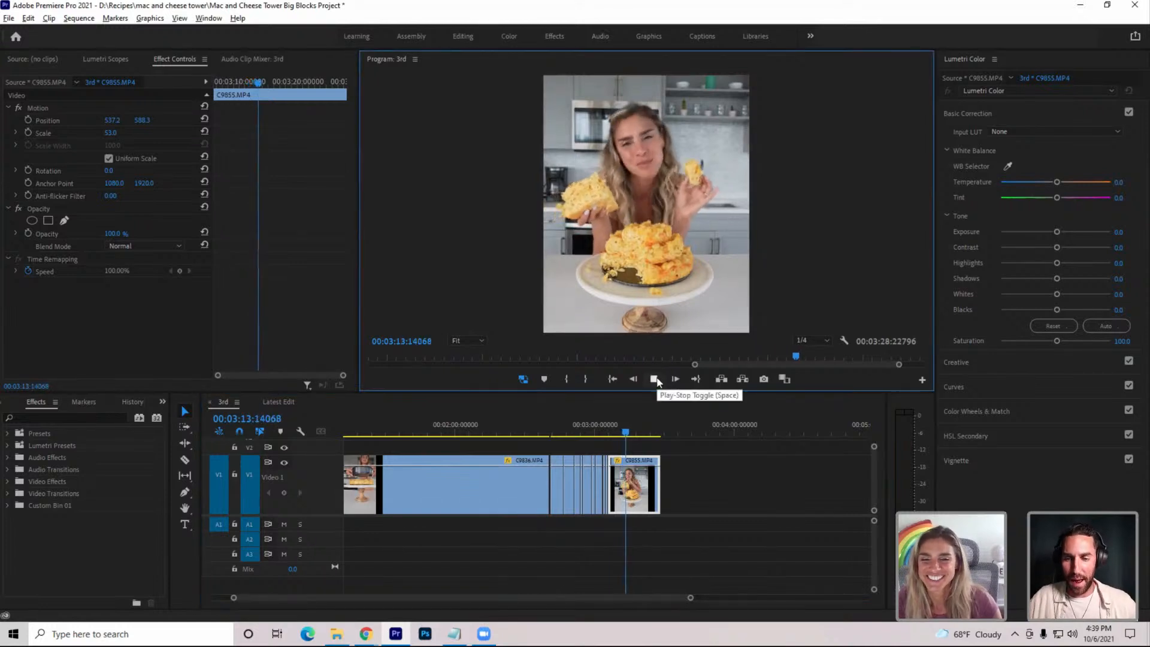
{"action": "left_click", "coordinate": [654, 379]}
{"action": "key", "text": "c"}
{"action": "left_click", "coordinate": [628, 484]}
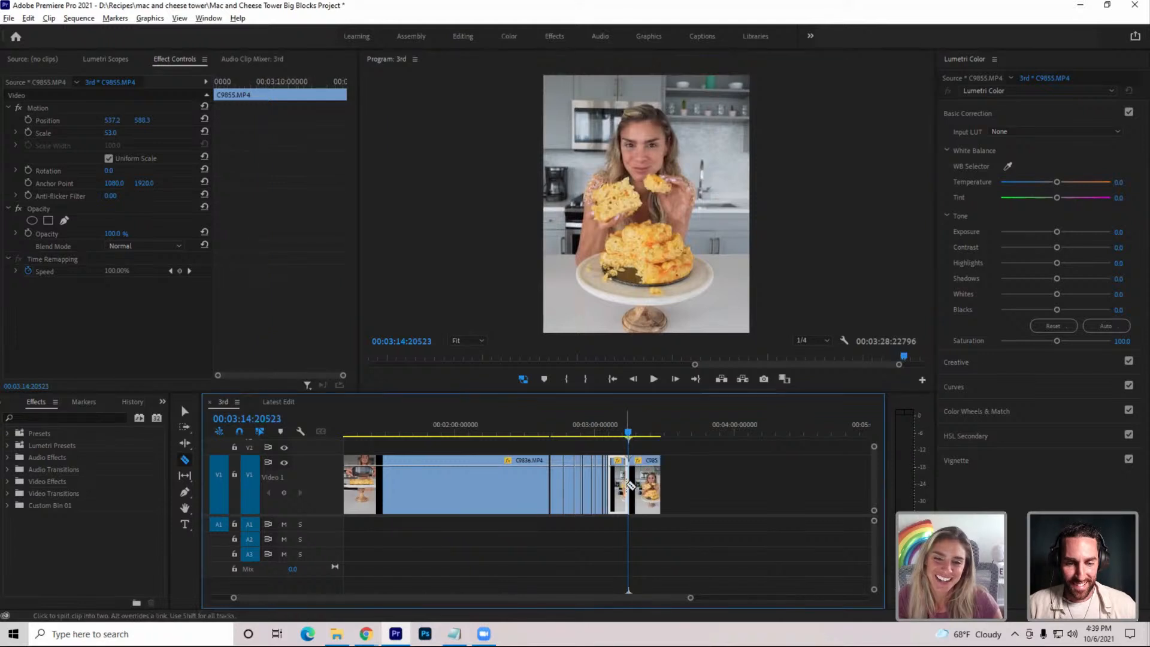
{"action": "left_click", "coordinate": [639, 429]}
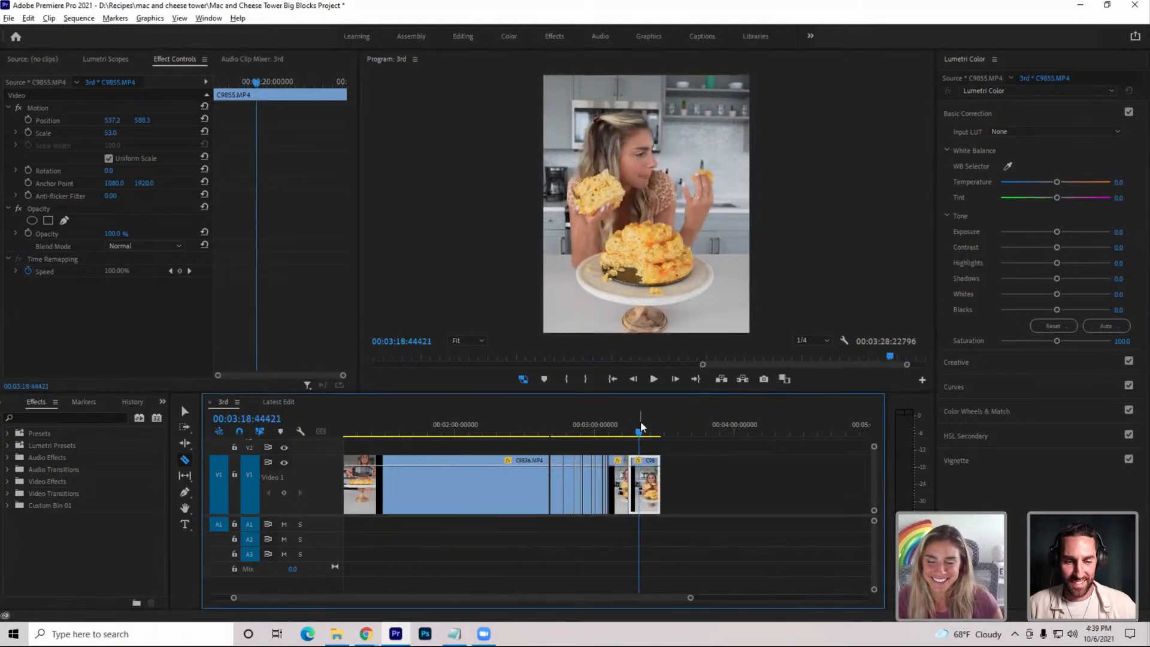
Play and scrub the last C9855.MP4 piece from about 00:03:16 to the sequence end to examine the tasting moments
{"action": "left_click", "coordinate": [641, 433]}
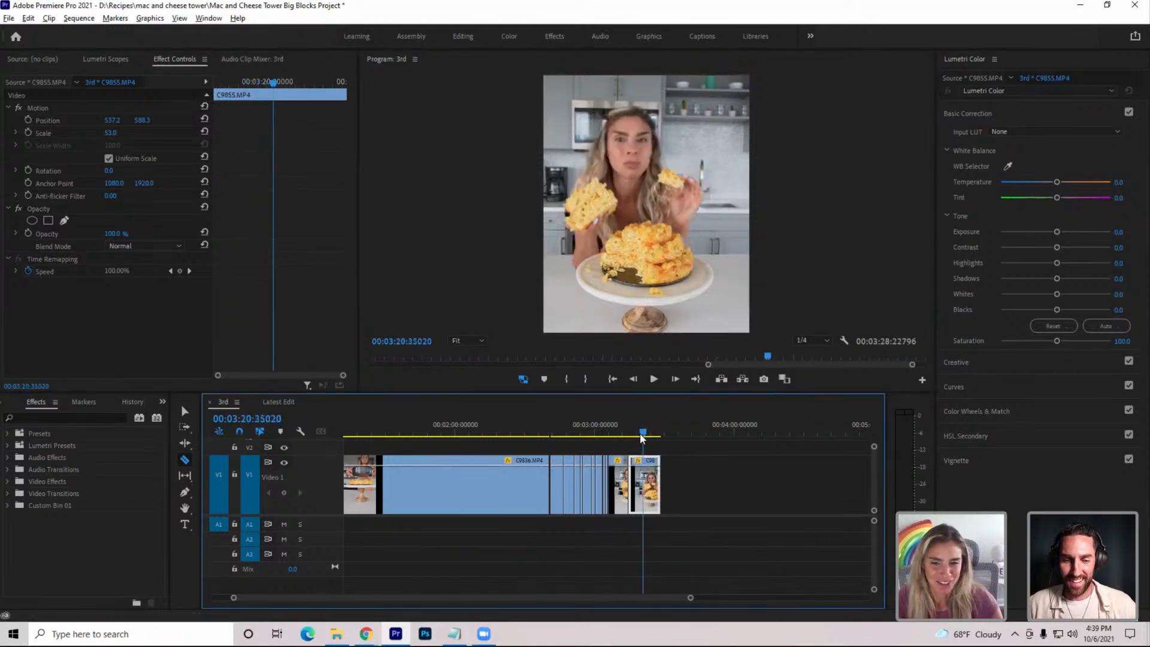
{"action": "left_click", "coordinate": [636, 429]}
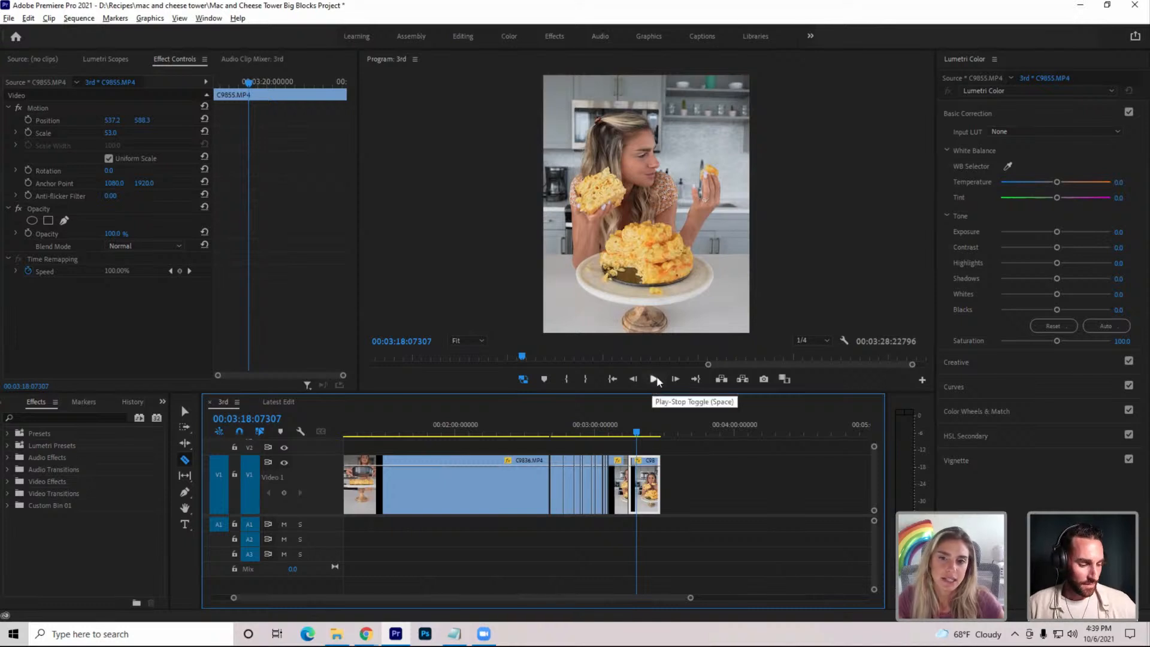
{"action": "left_click", "coordinate": [634, 431]}
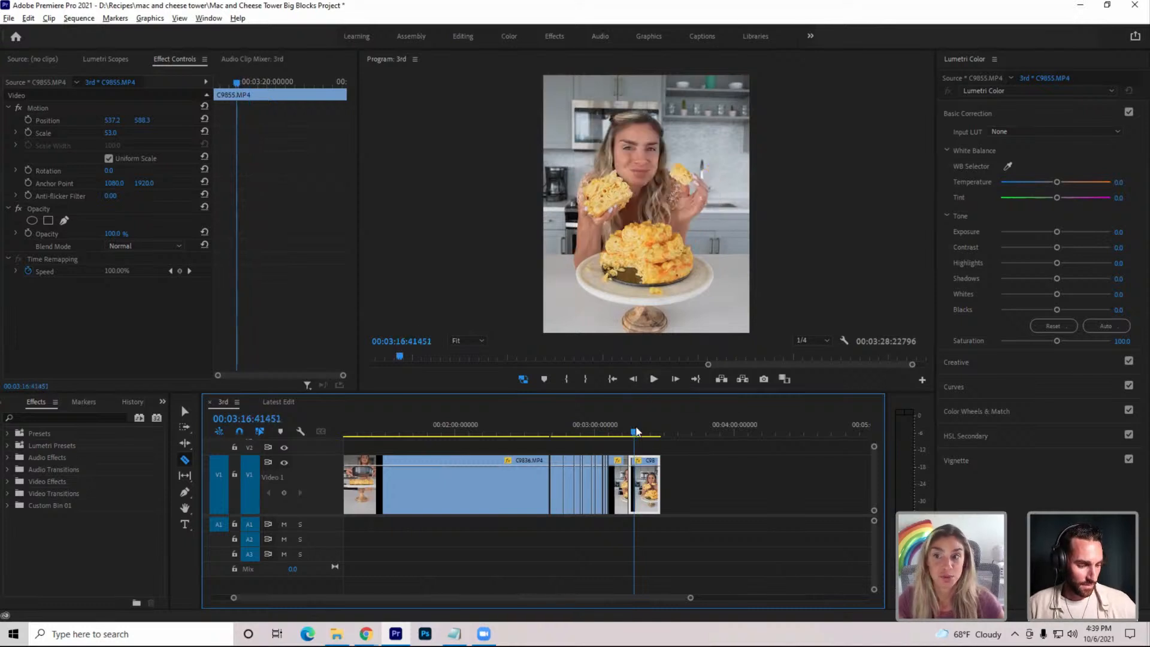
{"action": "left_click_drag", "start_coordinate": [636, 431], "coordinate": [633, 431]}
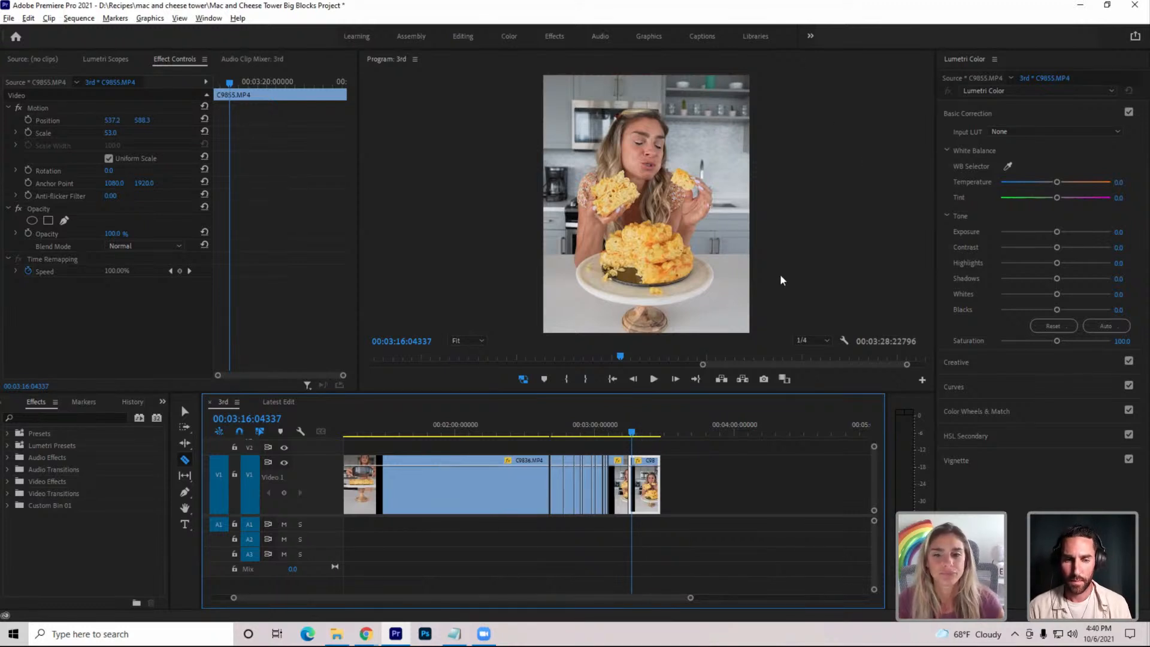
{"action": "left_click", "coordinate": [653, 380]}
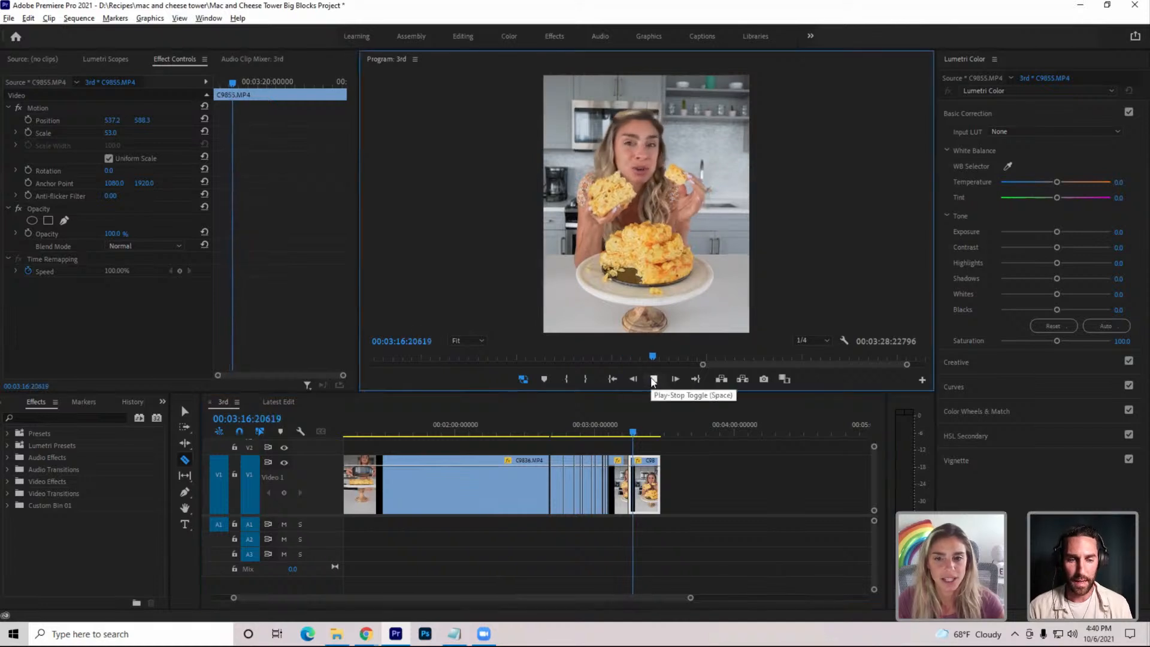
{"action": "left_click", "coordinate": [643, 433]}
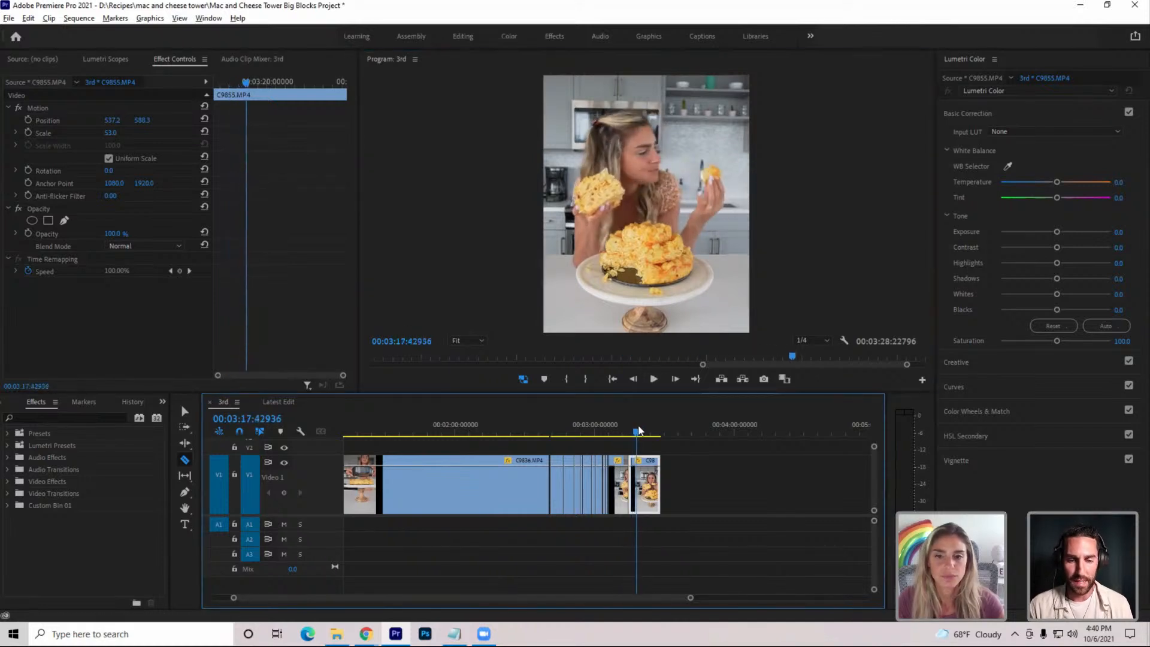
{"action": "mouse_move", "coordinate": [644, 434]}
{"action": "left_mouse_down"}
{"action": "mouse_move", "coordinate": [652, 446]}
{"action": "mouse_move", "coordinate": [659, 437]}
{"action": "left_mouse_up"}
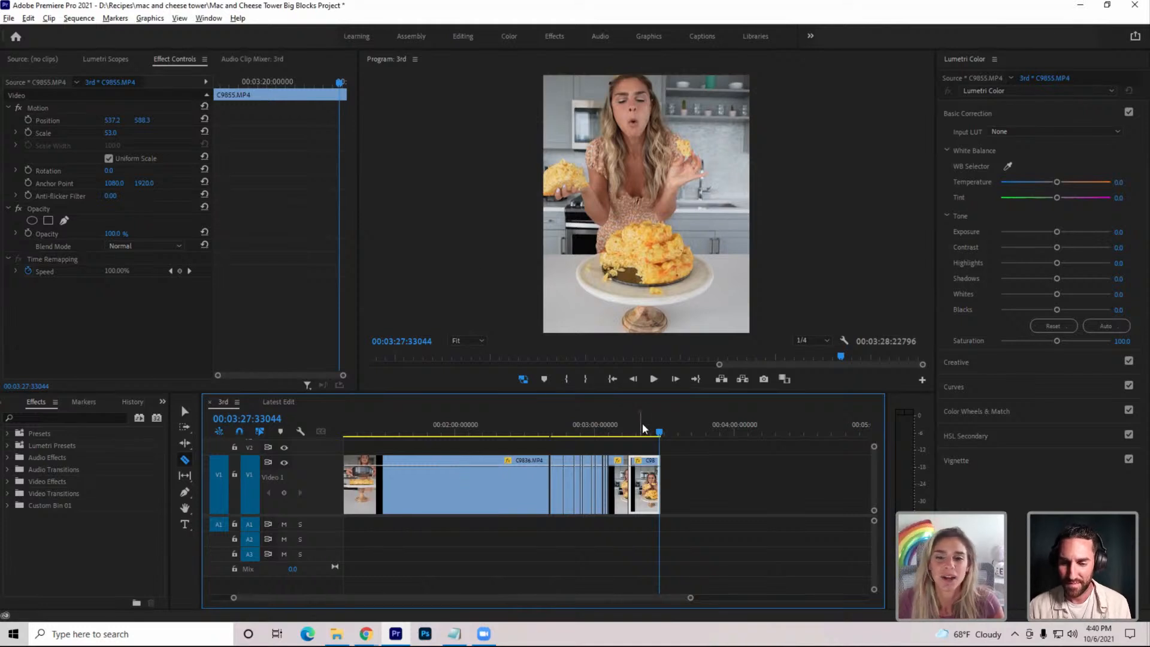
Reframe the C9854.MP4 piece at about 00:03:03 as a close-up with scale 107.8 and position about 990.5, 961.9
{"action": "left_click_drag", "start_coordinate": [635, 427], "coordinate": [603, 431]}
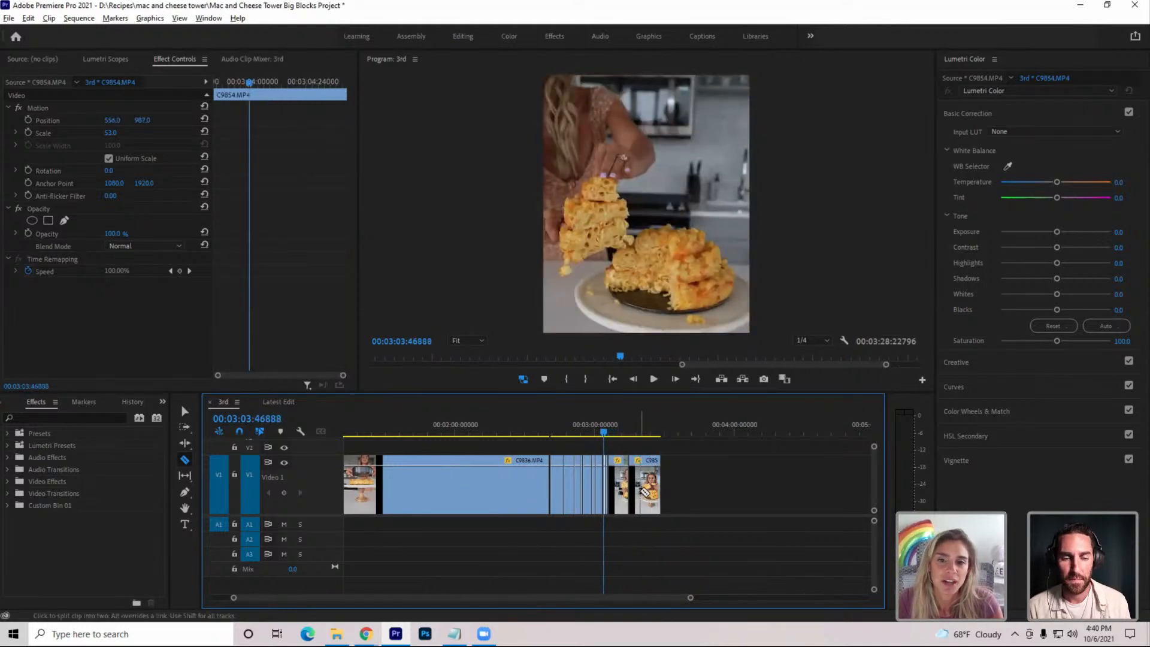
{"action": "left_click", "coordinate": [209, 135]}
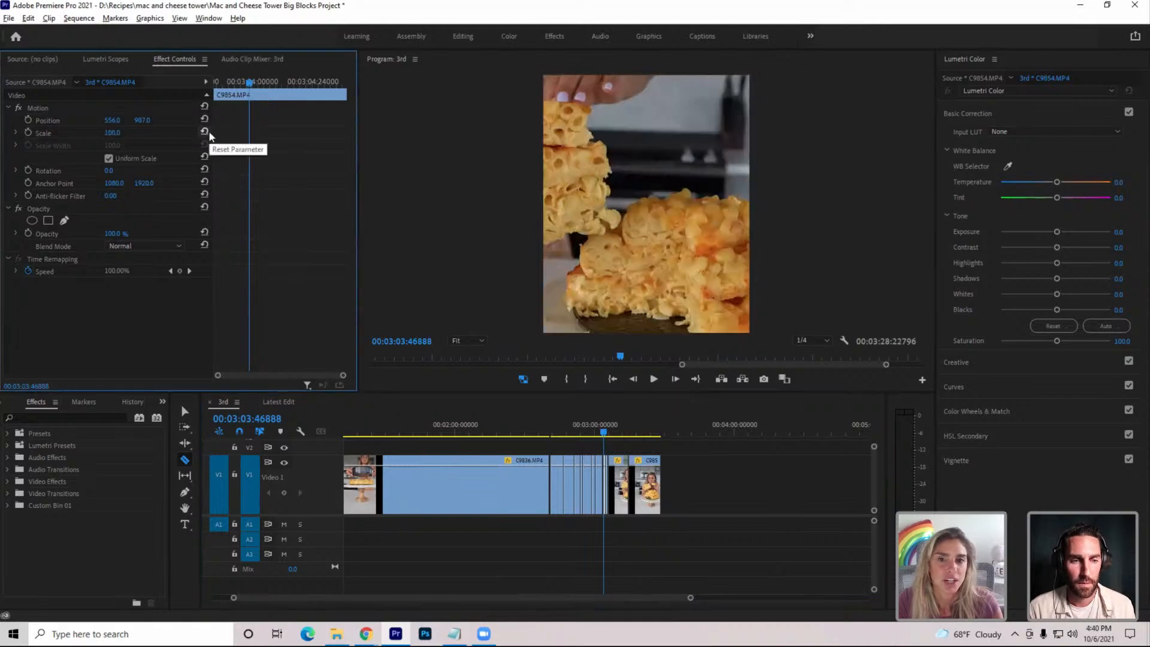
{"action": "left_click", "coordinate": [55, 109]}
{"action": "mouse_move", "coordinate": [654, 191]}
{"action": "left_mouse_down"}
{"action": "mouse_move", "coordinate": [693, 200]}
{"action": "mouse_move", "coordinate": [656, 203]}
{"action": "mouse_move", "coordinate": [668, 205]}
{"action": "left_mouse_up"}
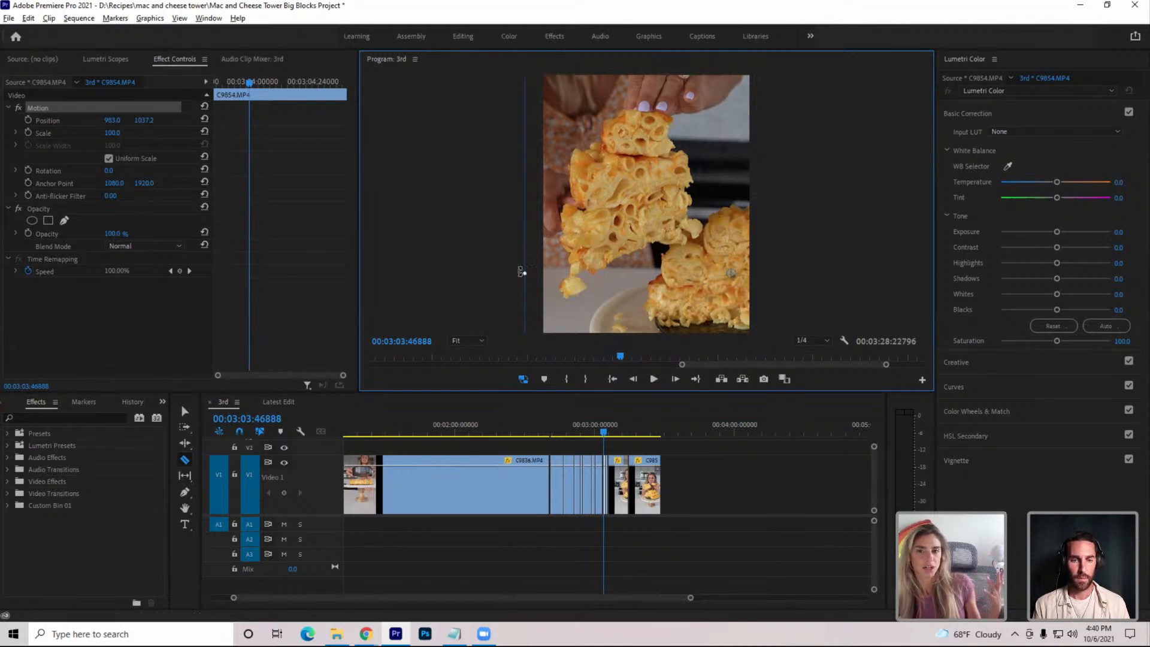
{"action": "left_click_drag", "start_coordinate": [113, 121], "coordinate": [2, 127]}
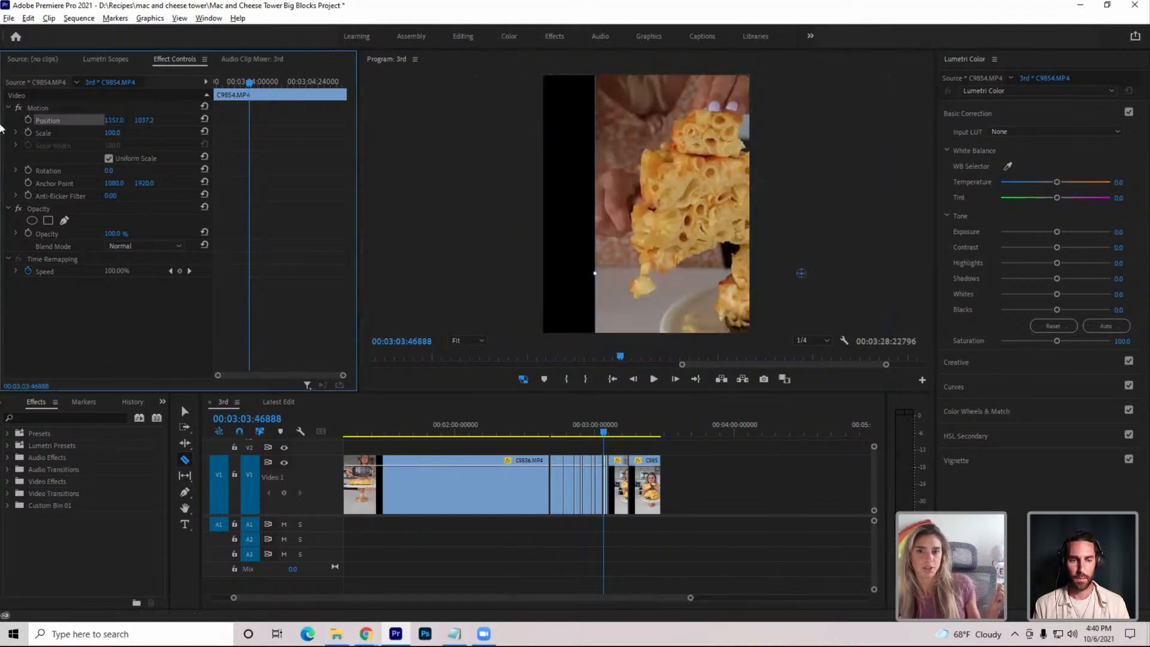
{"action": "left_click_drag", "start_coordinate": [710, 198], "coordinate": [642, 181]}
{"action": "left_click_drag", "start_coordinate": [115, 121], "coordinate": [179, 122]}
{"action": "left_click_drag", "start_coordinate": [757, 258], "coordinate": [734, 258]}
{"action": "left_click_drag", "start_coordinate": [118, 121], "coordinate": [112, 121]}
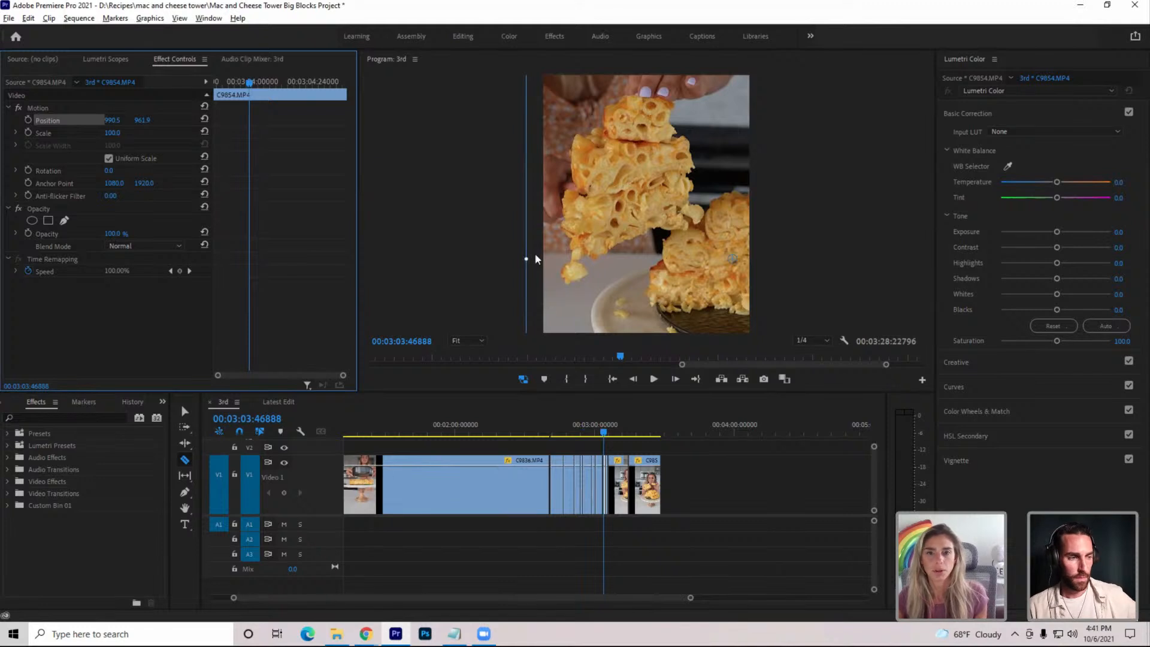
{"action": "left_click_drag", "start_coordinate": [525, 259], "coordinate": [509, 257]}
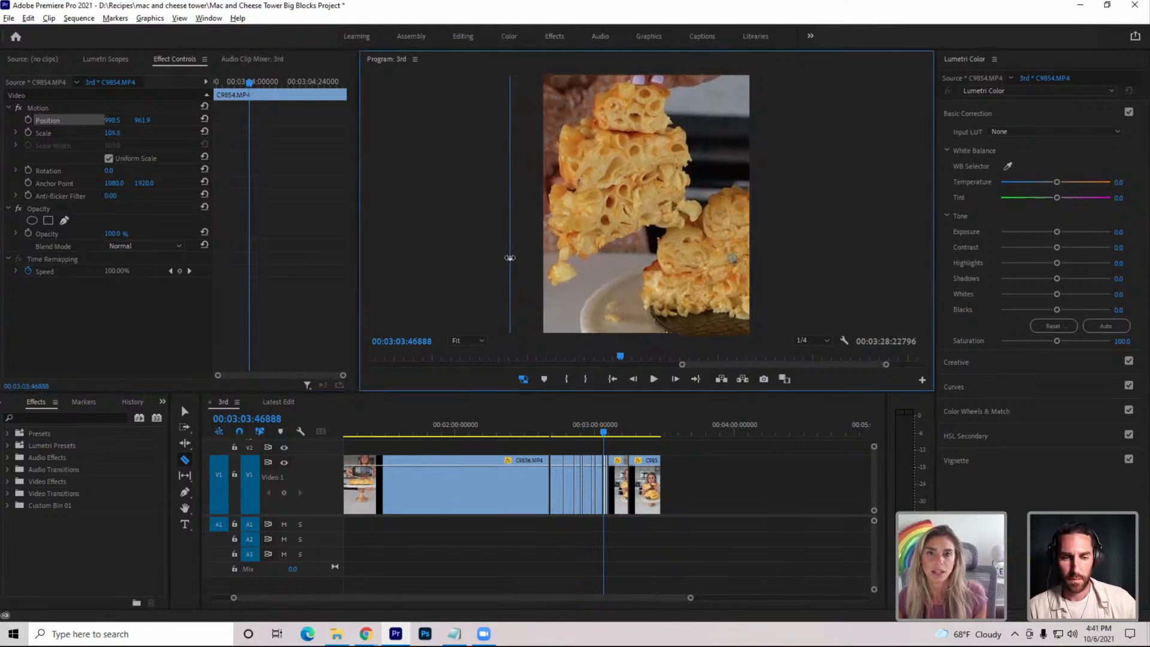
Enable position and scale keyframing on C9854.MP4 and place both keyframes at the clip's start
{"action": "left_click", "coordinate": [28, 119]}
{"action": "left_click", "coordinate": [28, 133]}
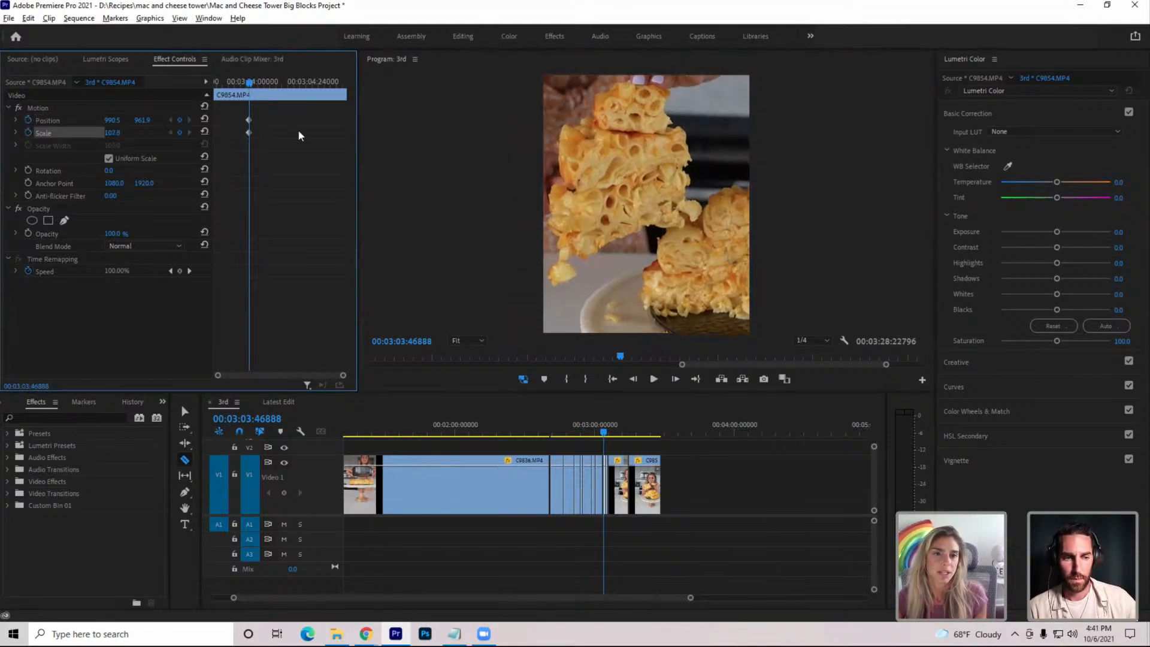
{"action": "left_click_drag", "start_coordinate": [258, 138], "coordinate": [239, 109]}
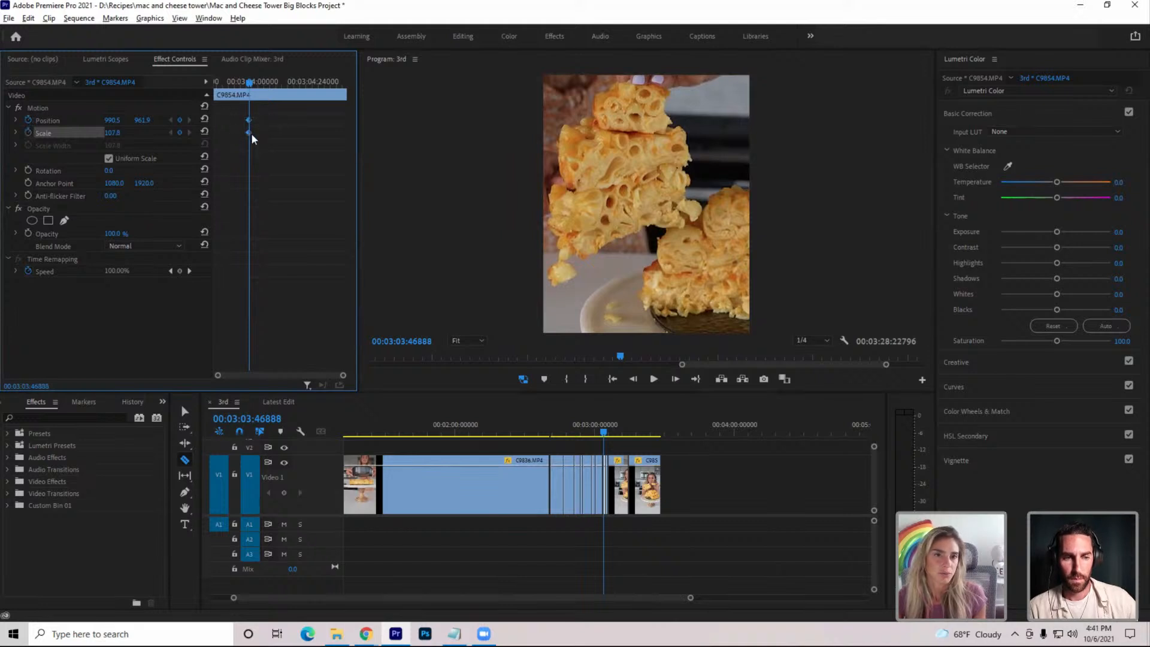
{"action": "left_click_drag", "start_coordinate": [249, 133], "coordinate": [205, 132]}
Shift the C9854.MP4 frame to about 1025.0, 996.4 and move the resulting position keyframe close to the clip's end
{"action": "left_click", "coordinate": [46, 107]}
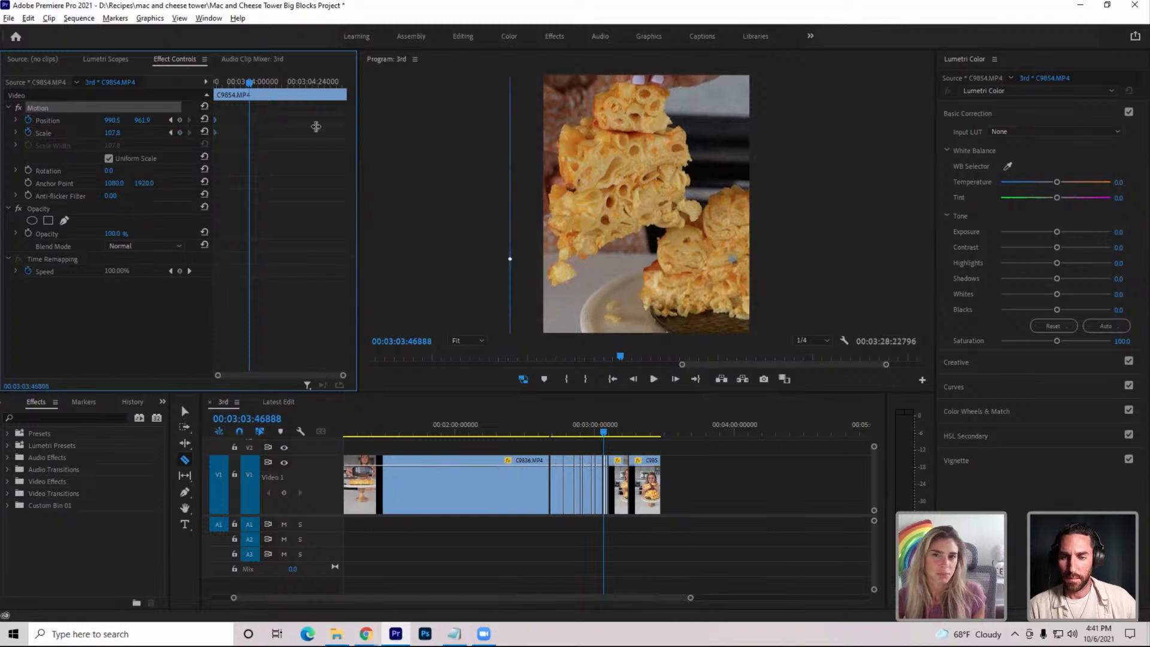
{"action": "left_click_drag", "start_coordinate": [589, 208], "coordinate": [594, 212]}
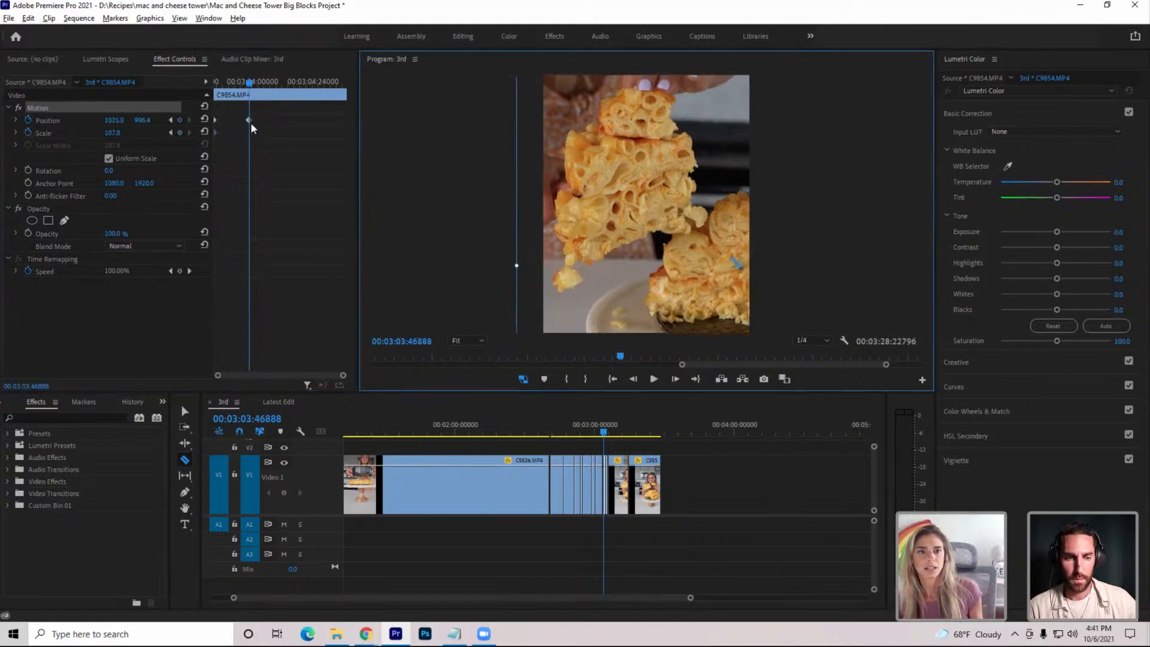
{"action": "left_click_drag", "start_coordinate": [249, 121], "coordinate": [338, 120]}
Apply Ease Out temporal interpolation to the starting position and scale keyframes of C9854.MP4
{"action": "right_click", "coordinate": [215, 136]}
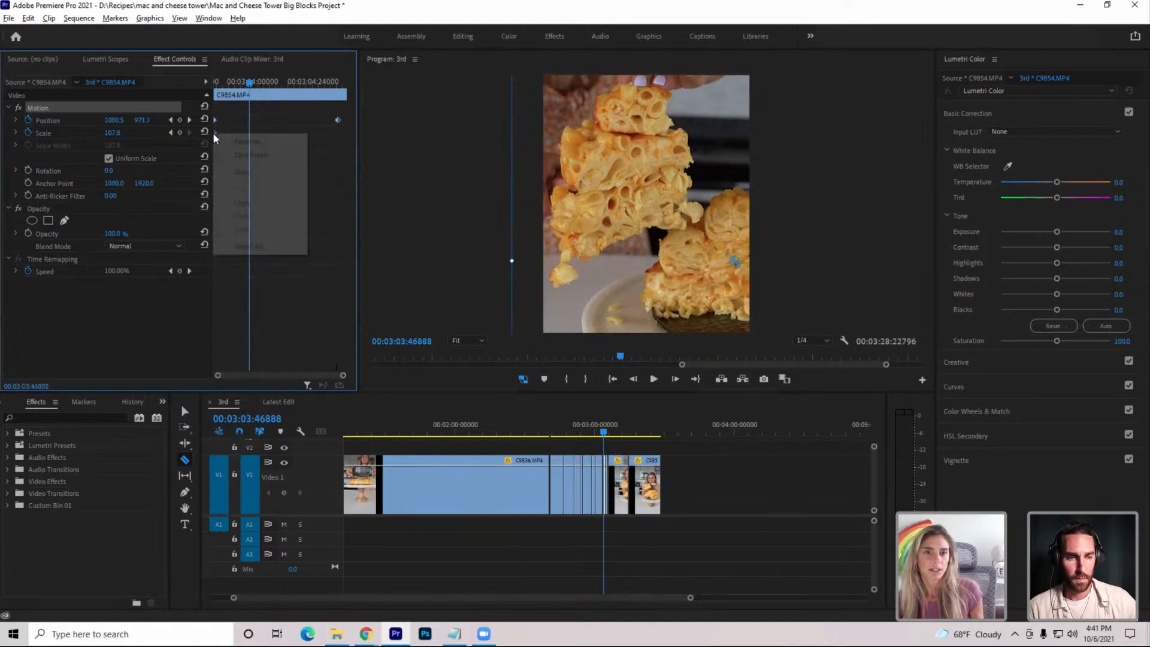
{"action": "left_click", "coordinate": [216, 124]}
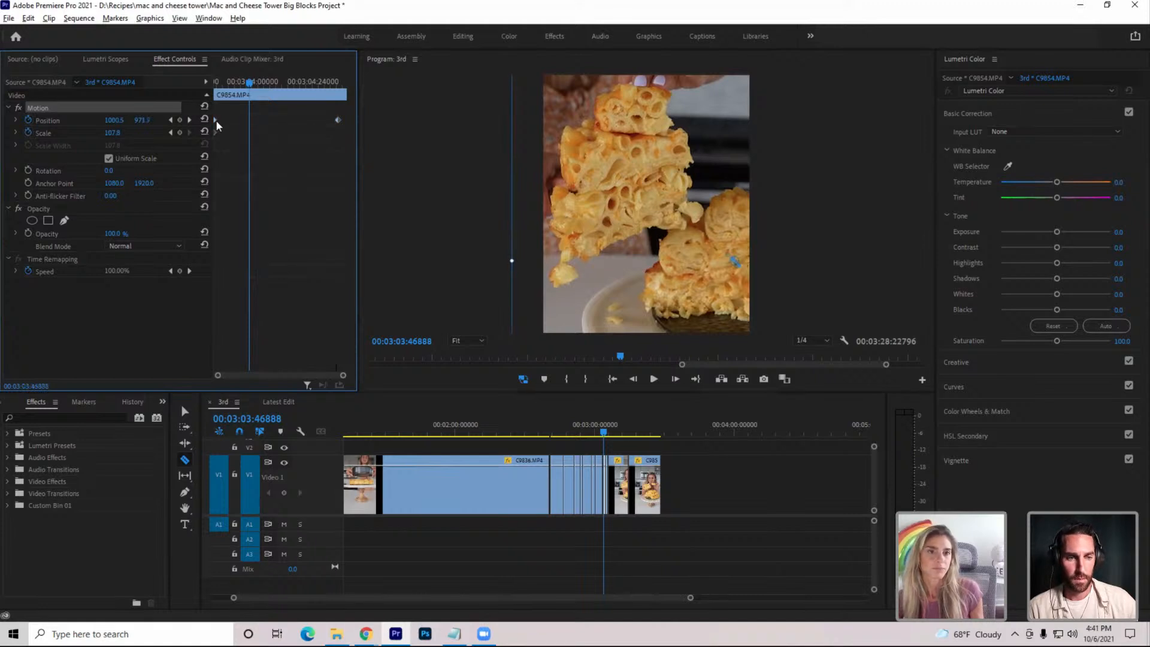
{"action": "right_click", "coordinate": [216, 128]}
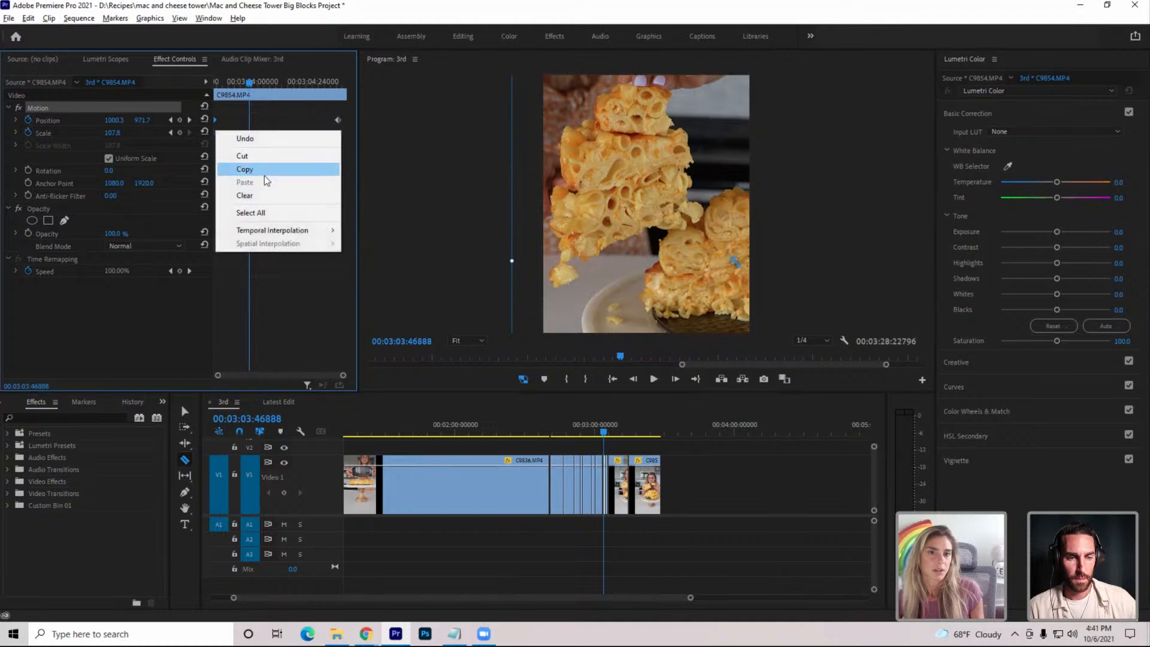
{"action": "mouse_move", "coordinate": [287, 236]}
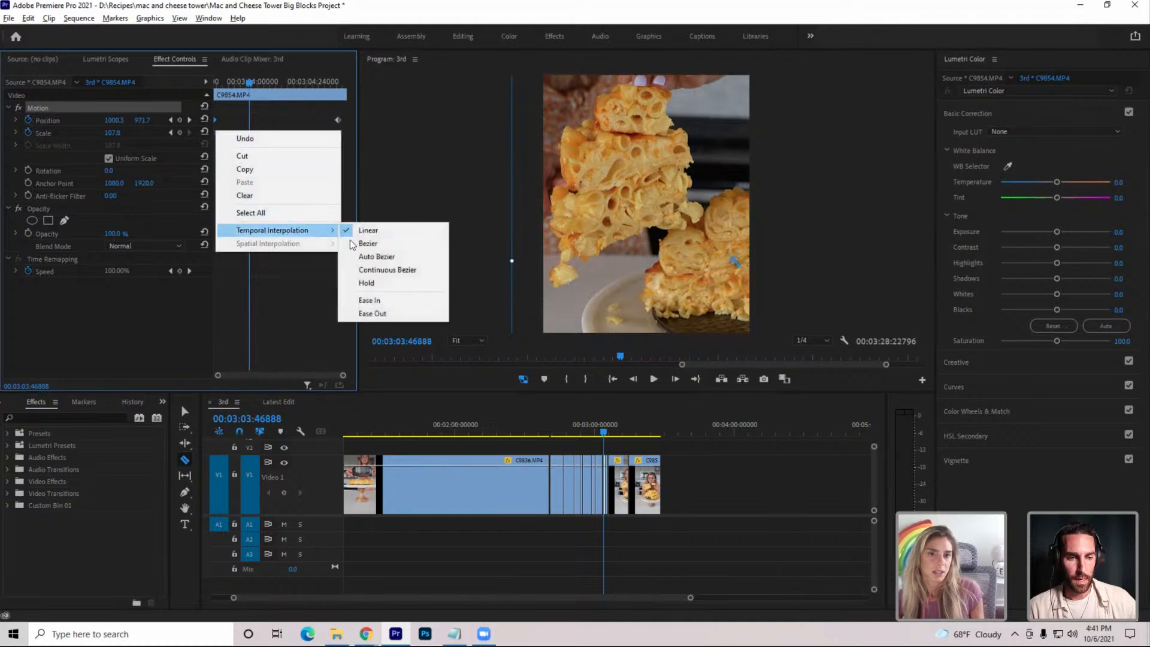
{"action": "left_click", "coordinate": [390, 316]}
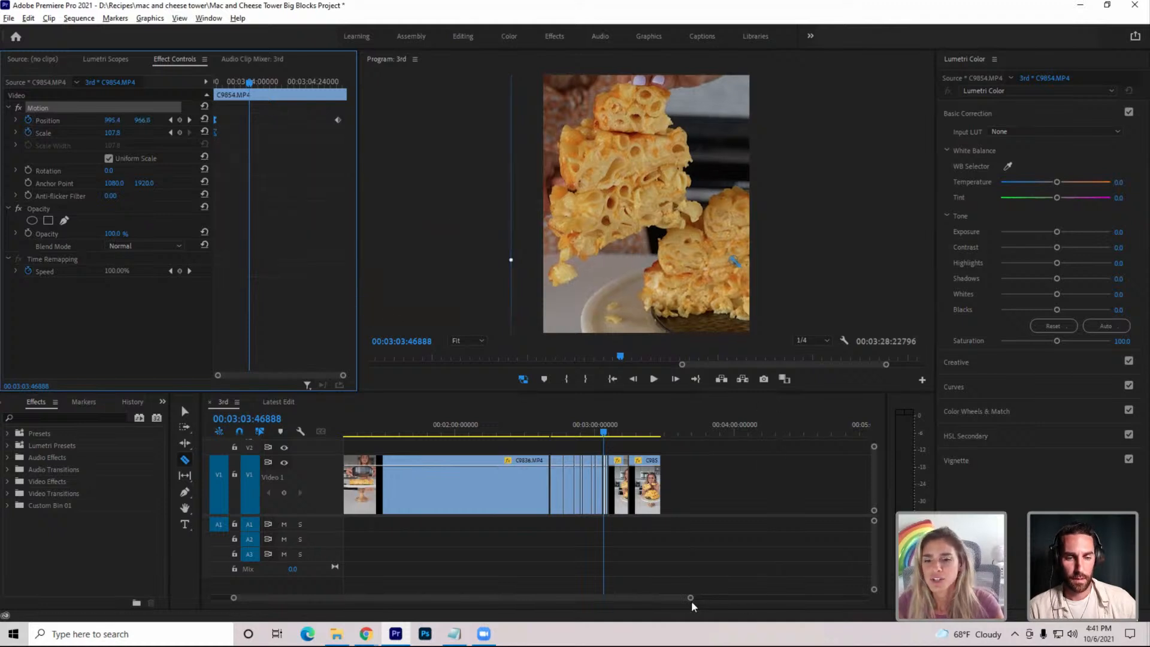
Apply Ease In temporal interpolation to the ending position keyframe of C9854.MP4 and return the playhead to the clip's start
{"action": "left_click_drag", "start_coordinate": [690, 597], "coordinate": [566, 592]}
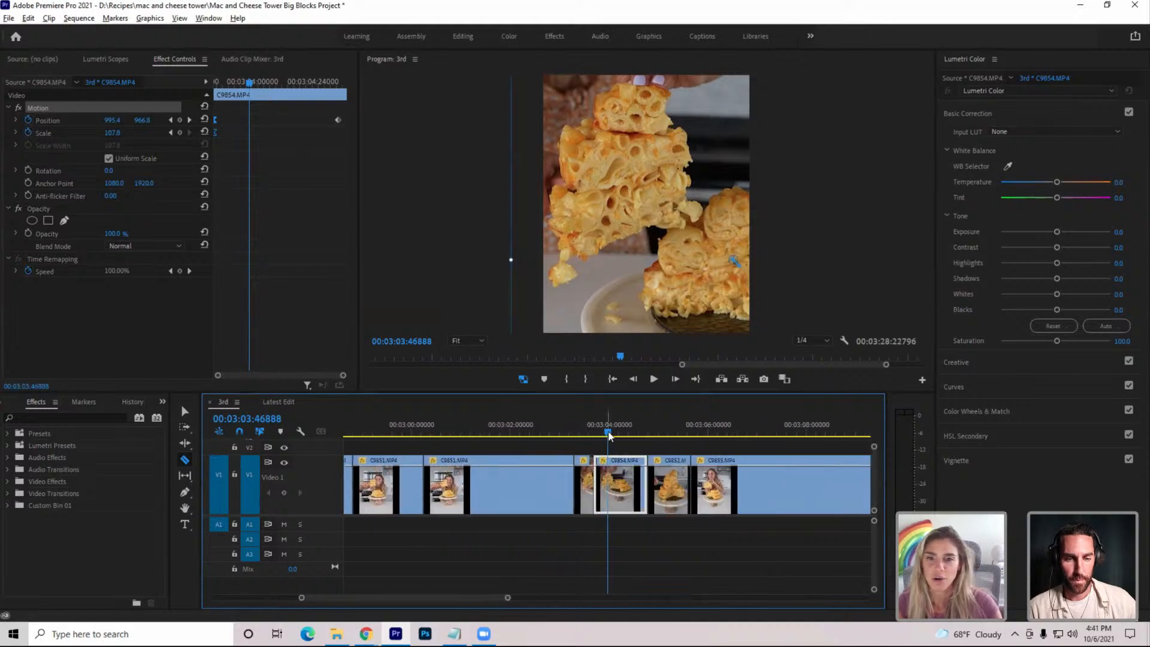
{"action": "left_click_drag", "start_coordinate": [609, 433], "coordinate": [647, 432]}
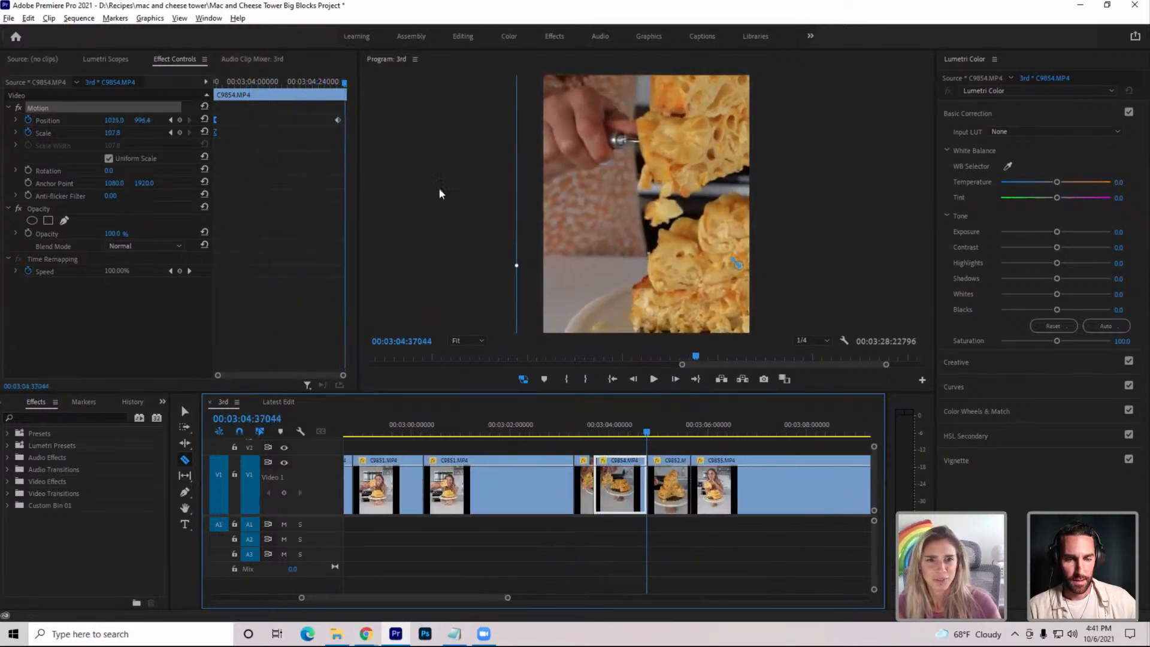
{"action": "right_click", "coordinate": [337, 120]}
{"action": "left_click", "coordinate": [338, 121]}
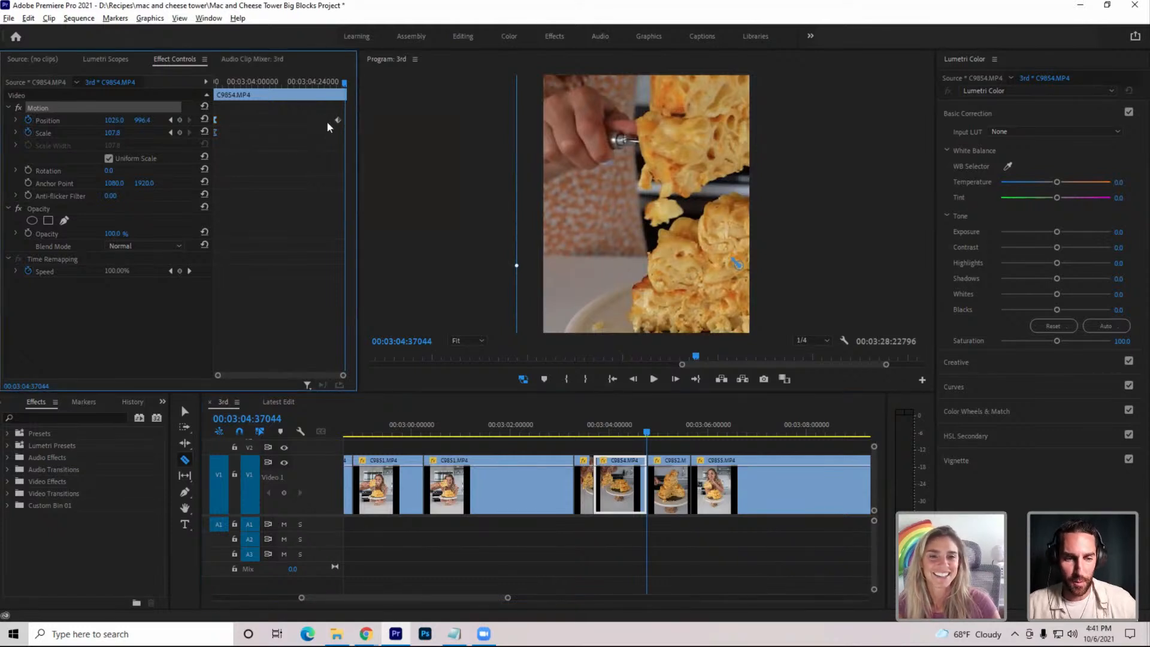
{"action": "right_click", "coordinate": [338, 121]}
{"action": "mouse_move", "coordinate": [431, 221]}
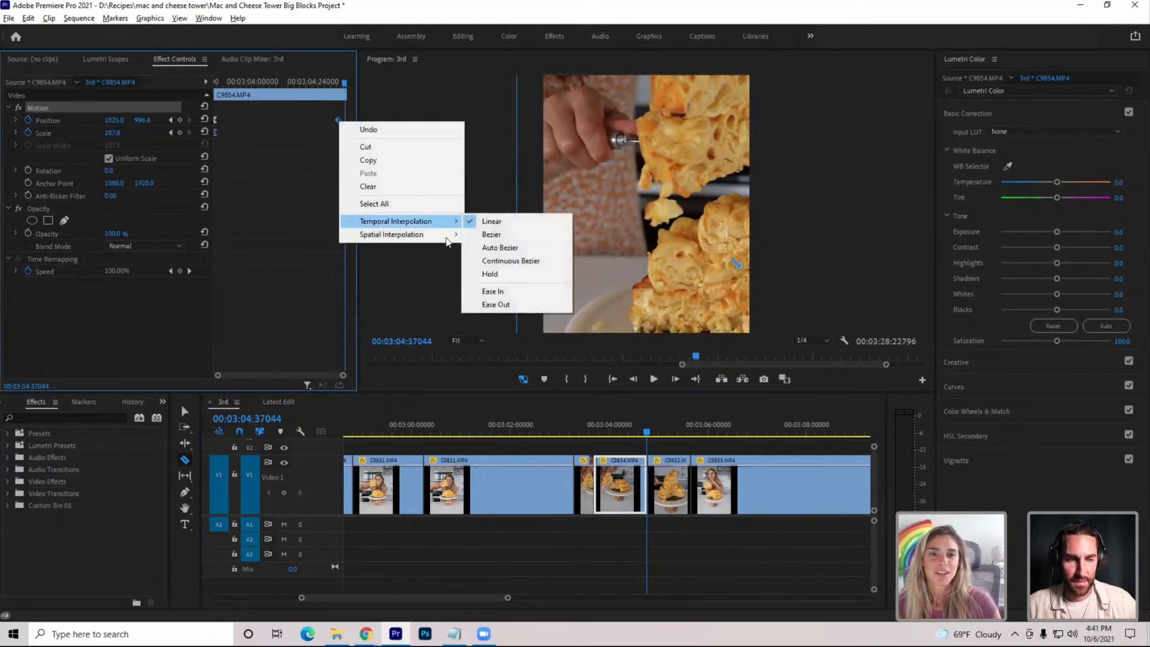
{"action": "left_click", "coordinate": [510, 291]}
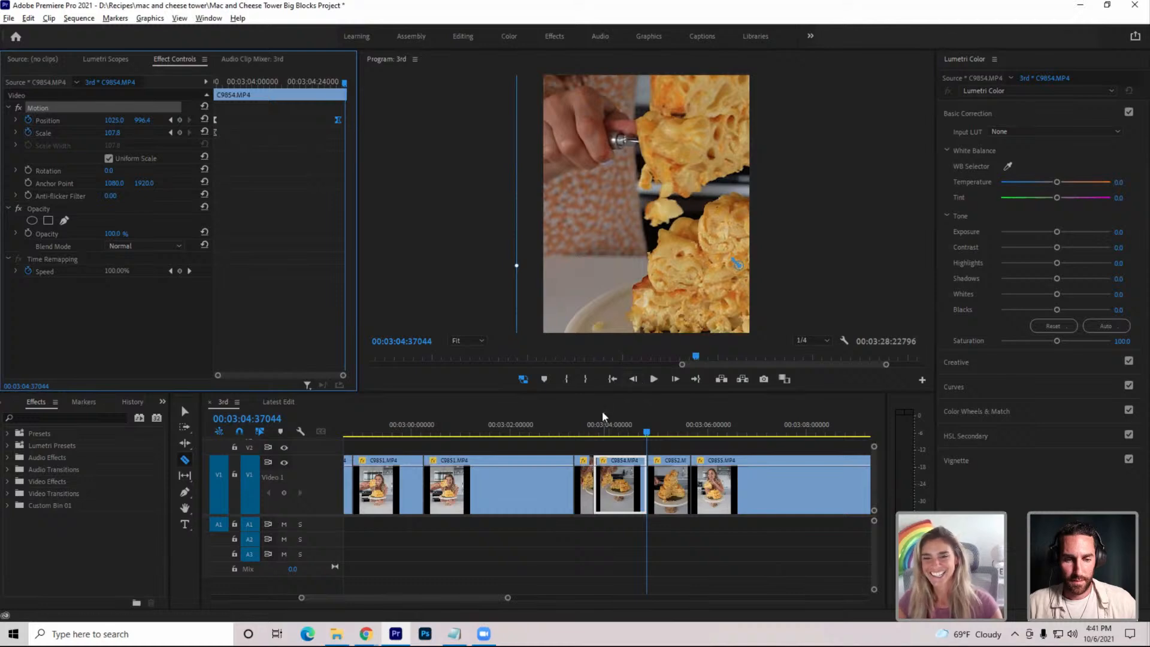
{"action": "left_click_drag", "start_coordinate": [636, 432], "coordinate": [594, 433]}
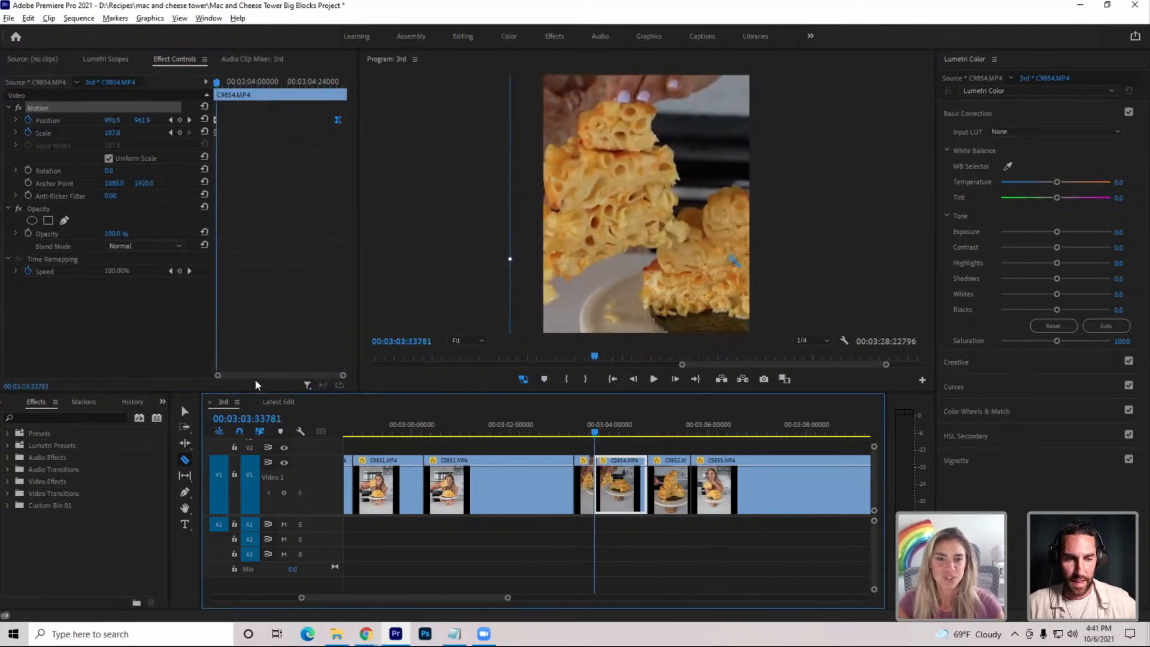
Open the Latest Edit sequence and play and scrub its first second to examine the opening cheese shots and their transition
{"action": "left_click", "coordinate": [285, 402]}
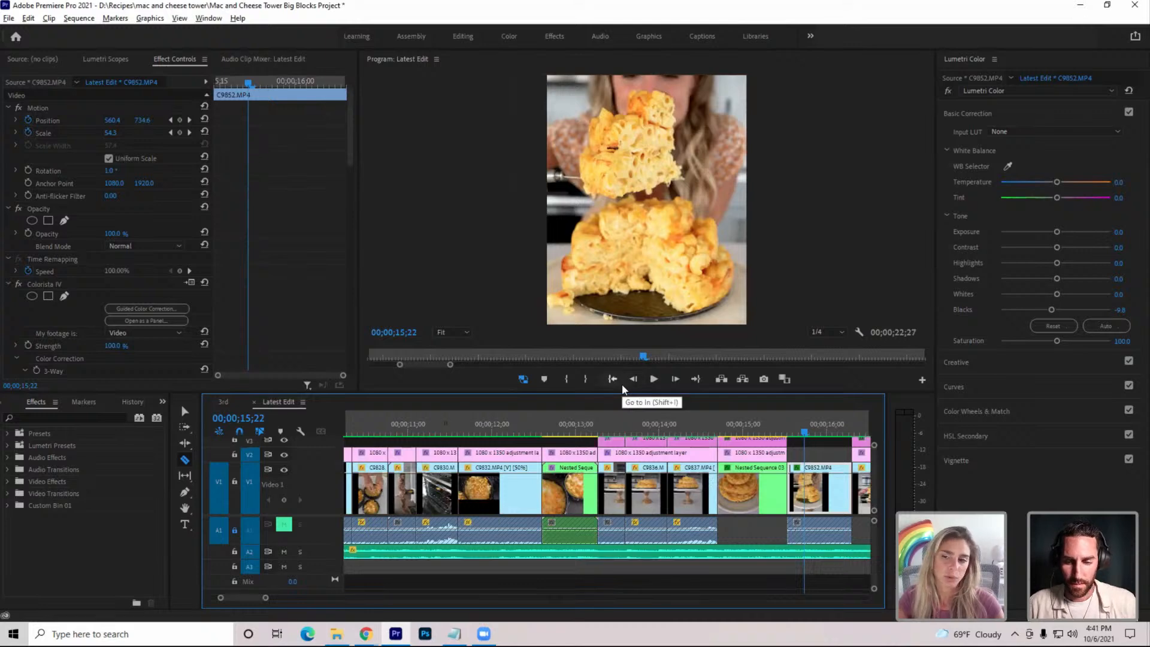
{"action": "left_click", "coordinate": [615, 382]}
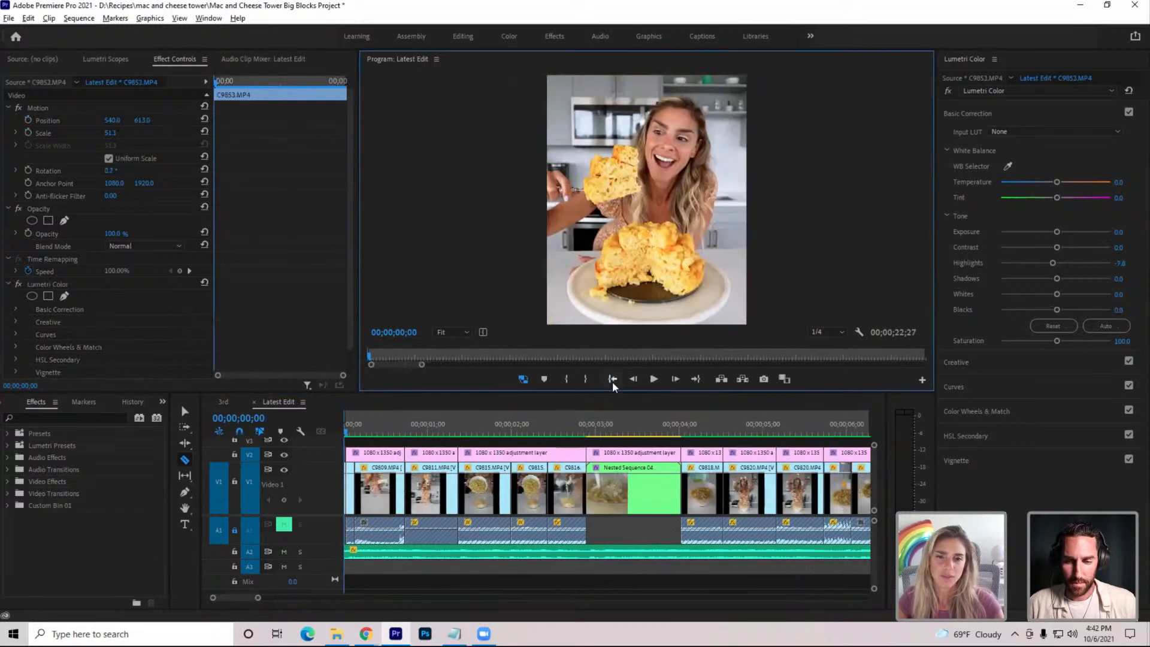
{"action": "left_click", "coordinate": [654, 380]}
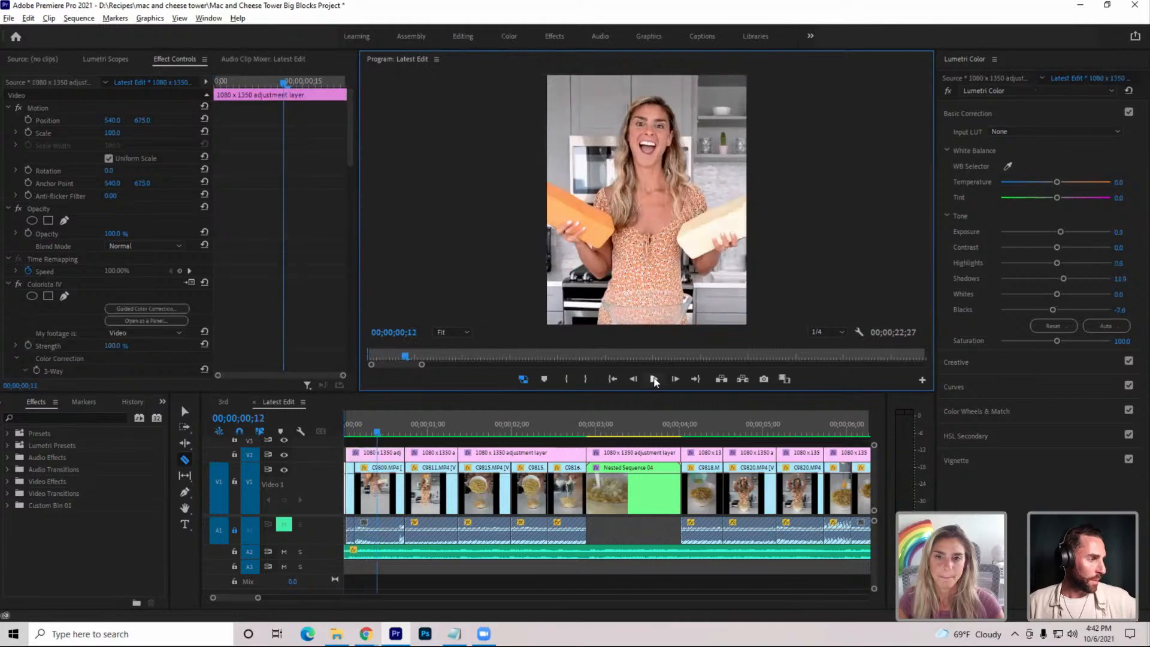
{"action": "left_click", "coordinate": [654, 380]}
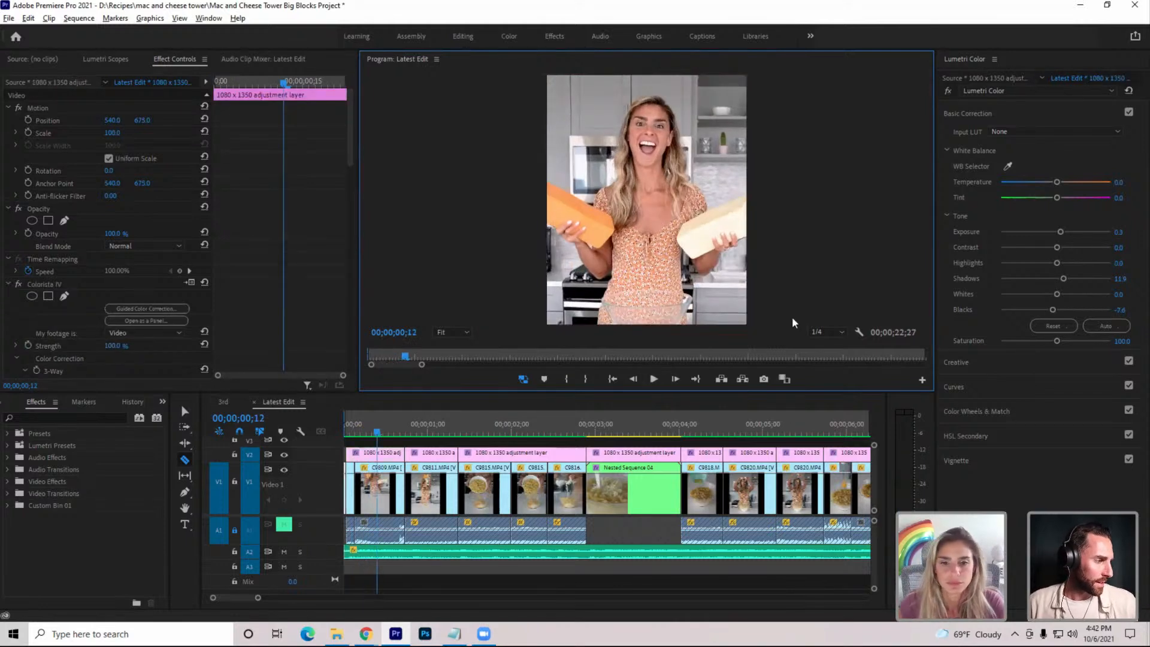
{"action": "mouse_move", "coordinate": [386, 432]}
{"action": "left_mouse_down"}
{"action": "mouse_move", "coordinate": [410, 439]}
{"action": "mouse_move", "coordinate": [366, 438]}
{"action": "left_mouse_up"}
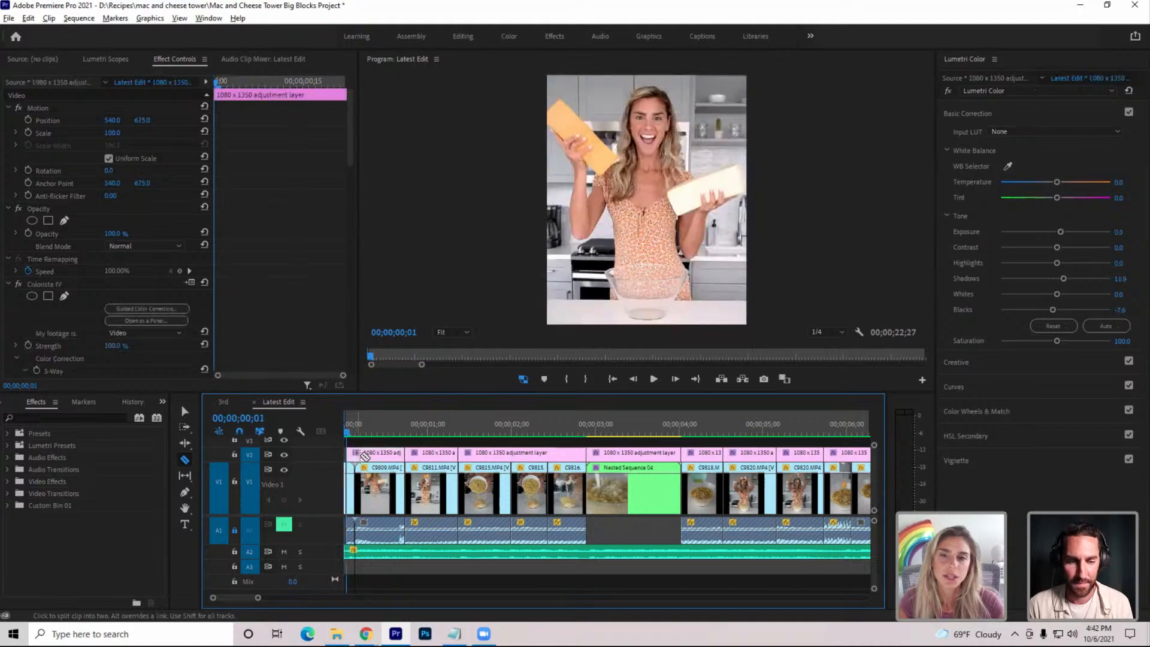
{"action": "left_click", "coordinate": [363, 430]}
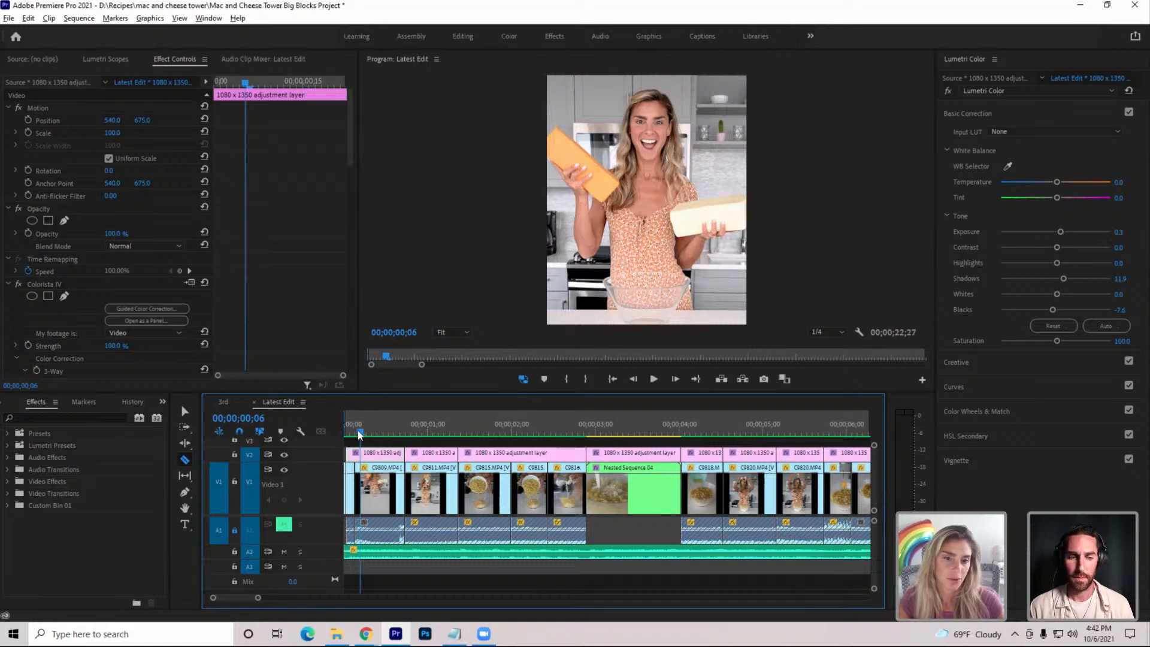
{"action": "left_click_drag", "start_coordinate": [359, 434], "coordinate": [411, 434]}
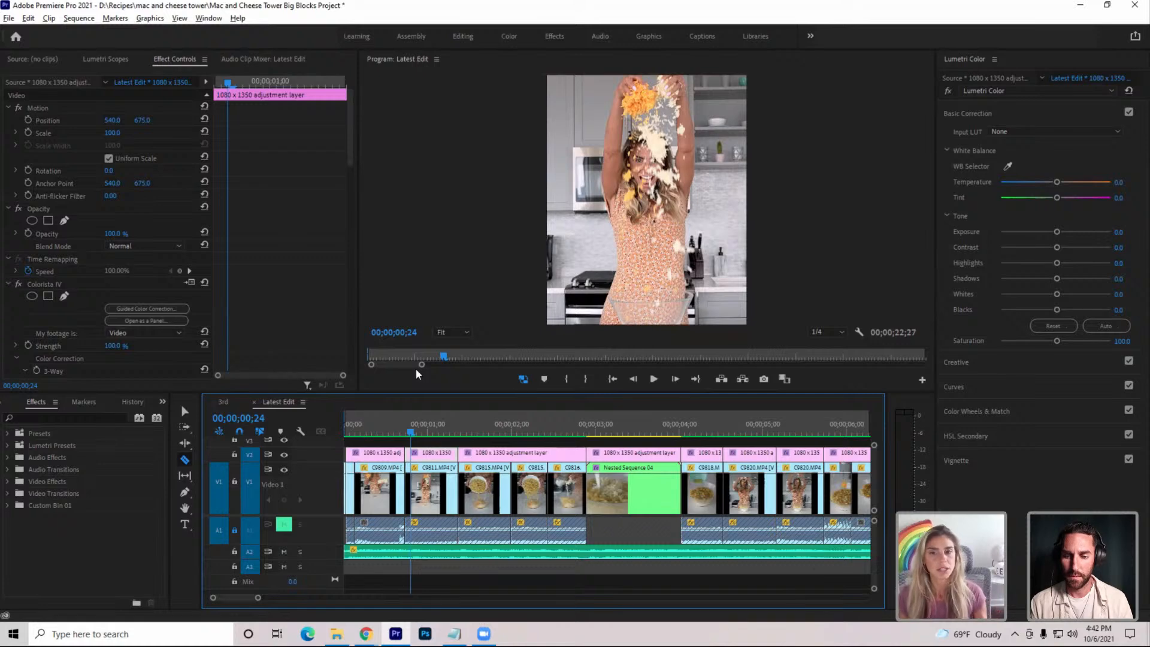
Examine the motion animation of C9809.MP4, scrub to its final frame at 00;00;00;21, and enlarge the timeline area
{"action": "left_click_drag", "start_coordinate": [349, 430], "coordinate": [388, 461]}
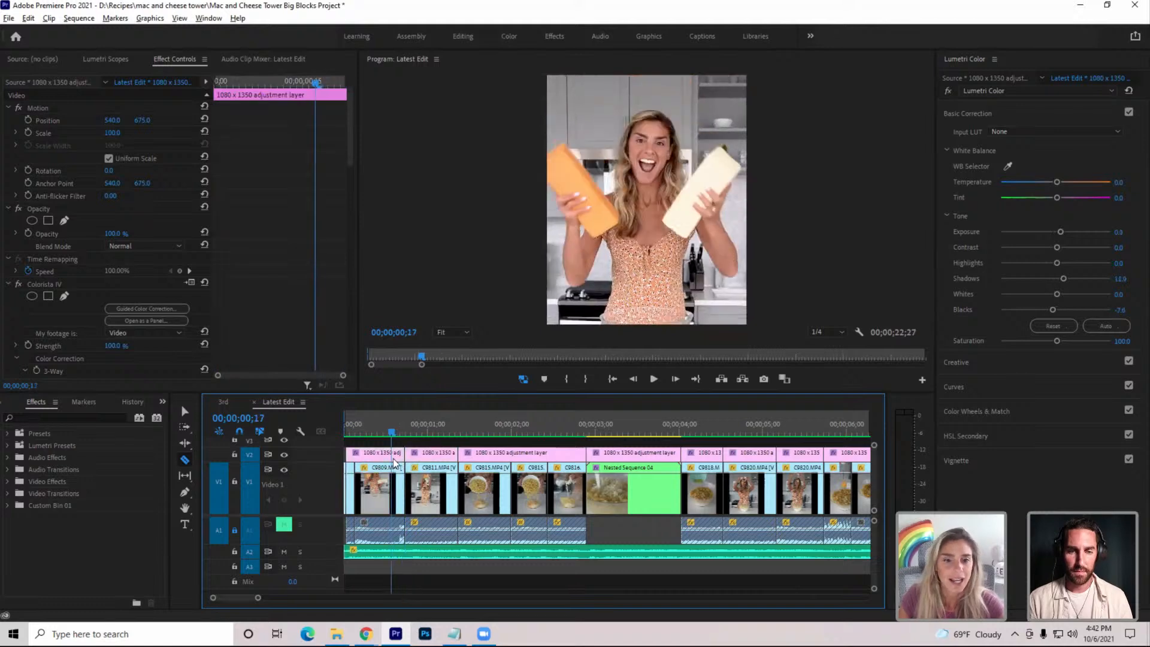
{"action": "left_click", "coordinate": [379, 495]}
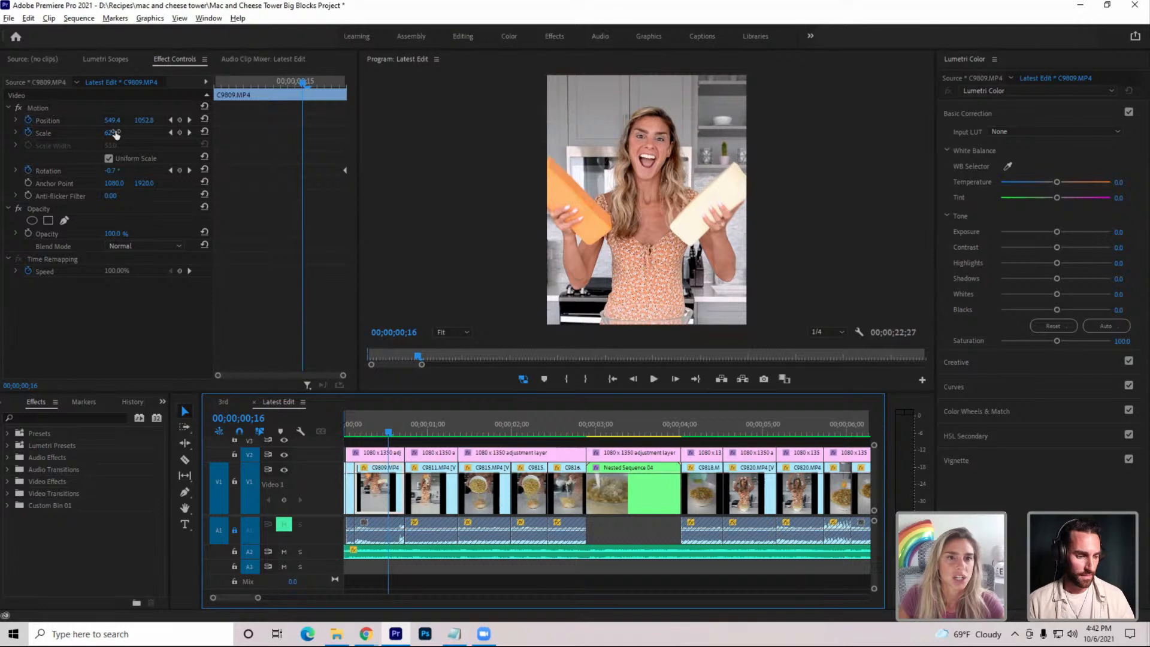
{"action": "left_click", "coordinate": [43, 108]}
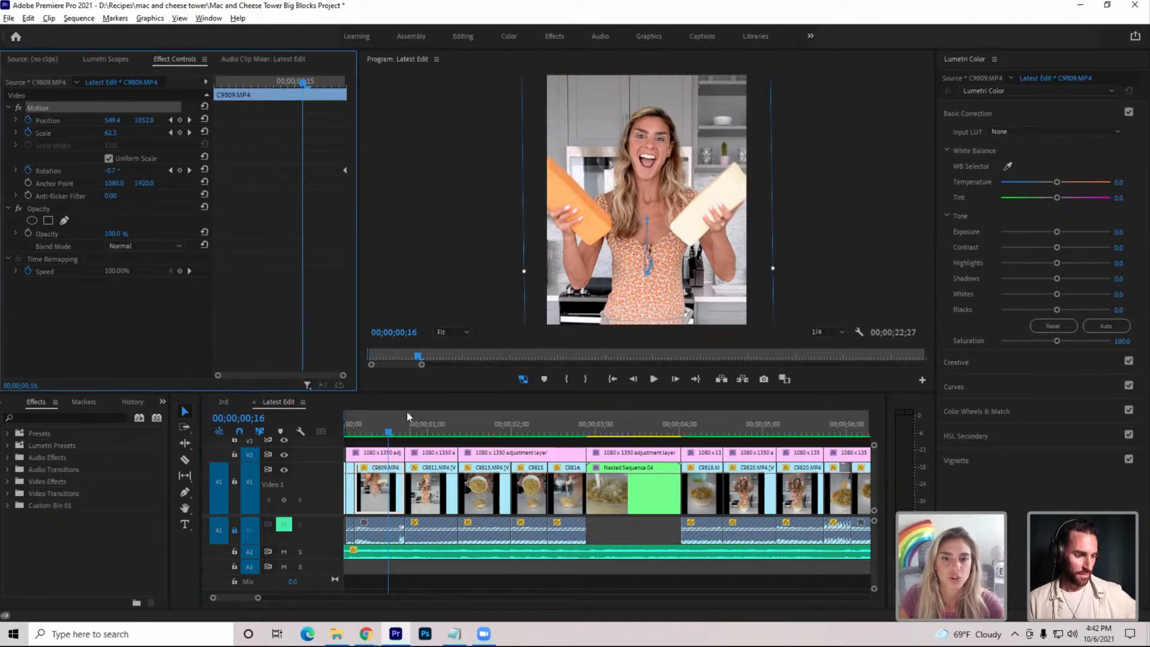
{"action": "left_click_drag", "start_coordinate": [394, 424], "coordinate": [404, 428]}
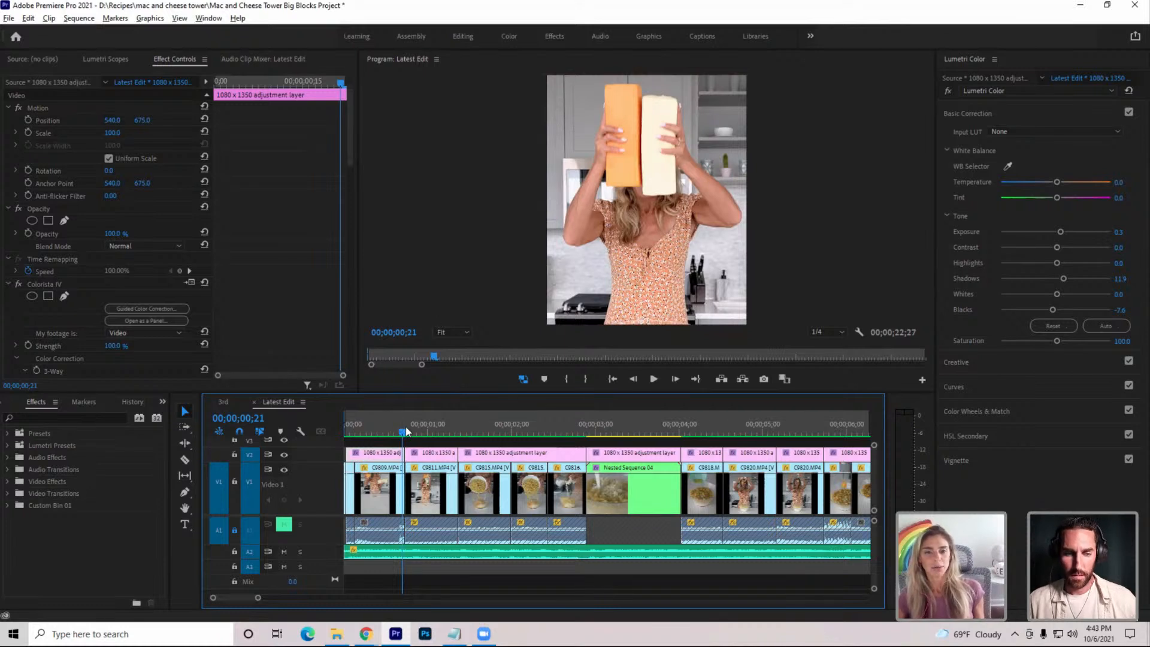
{"action": "left_click_drag", "start_coordinate": [402, 427], "coordinate": [404, 426]}
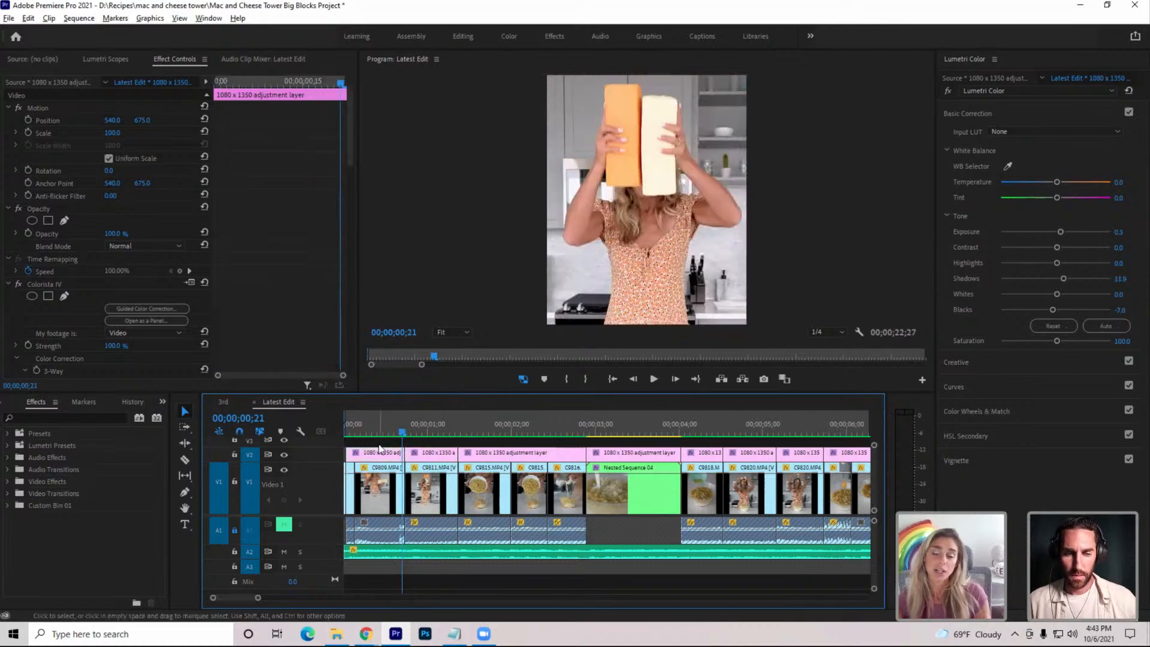
{"action": "left_click_drag", "start_coordinate": [479, 392], "coordinate": [479, 339]}
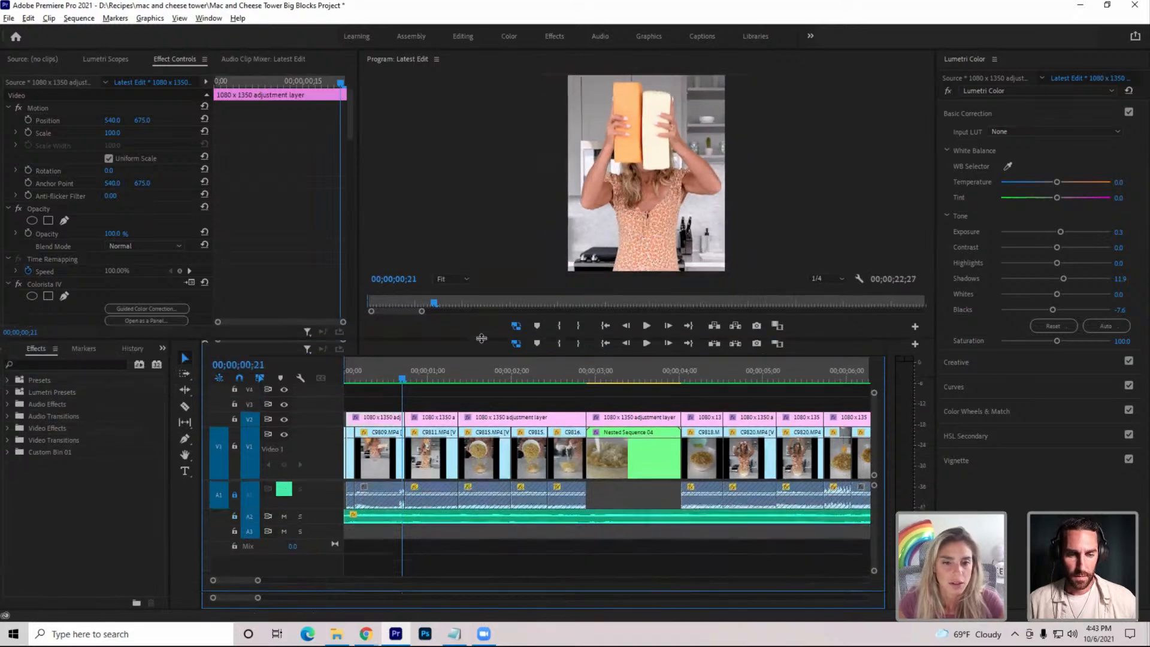
Raise the first two adjustment layers to V3, overlay C9811.MP4 on V2 over the end of C9809.MP4, and lower its opacity to 67%
{"action": "left_click_drag", "start_coordinate": [423, 426], "coordinate": [397, 411]}
{"action": "left_click_drag", "start_coordinate": [417, 475], "coordinate": [409, 435]}
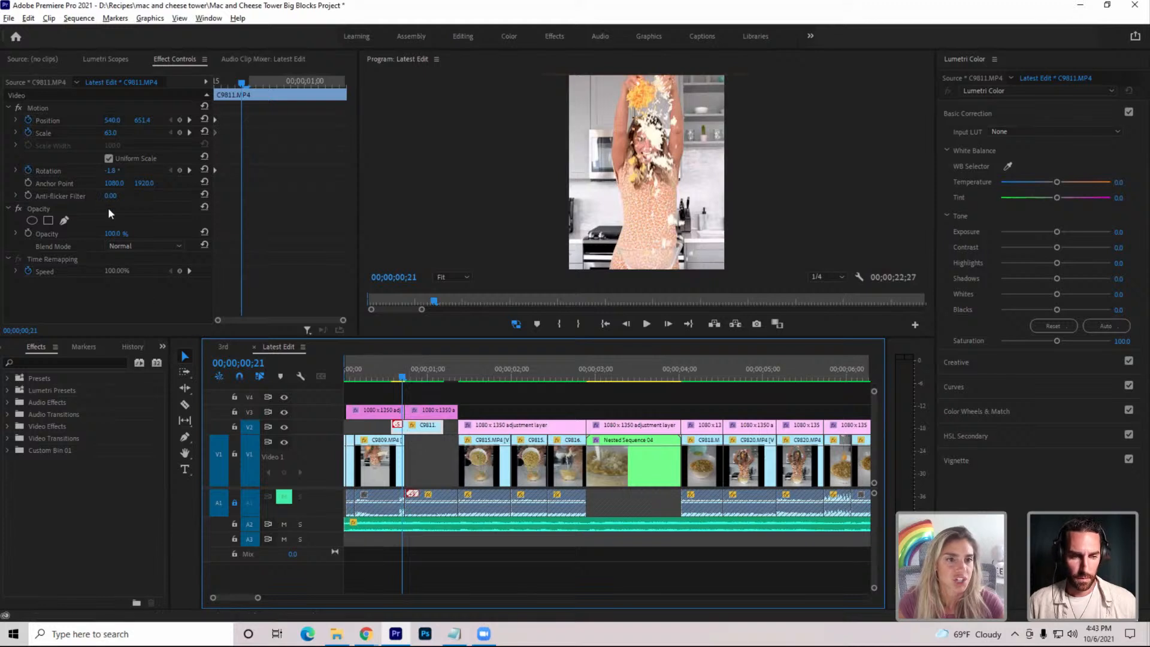
{"action": "left_click", "coordinate": [117, 233]}
{"action": "type", "text": "57"}
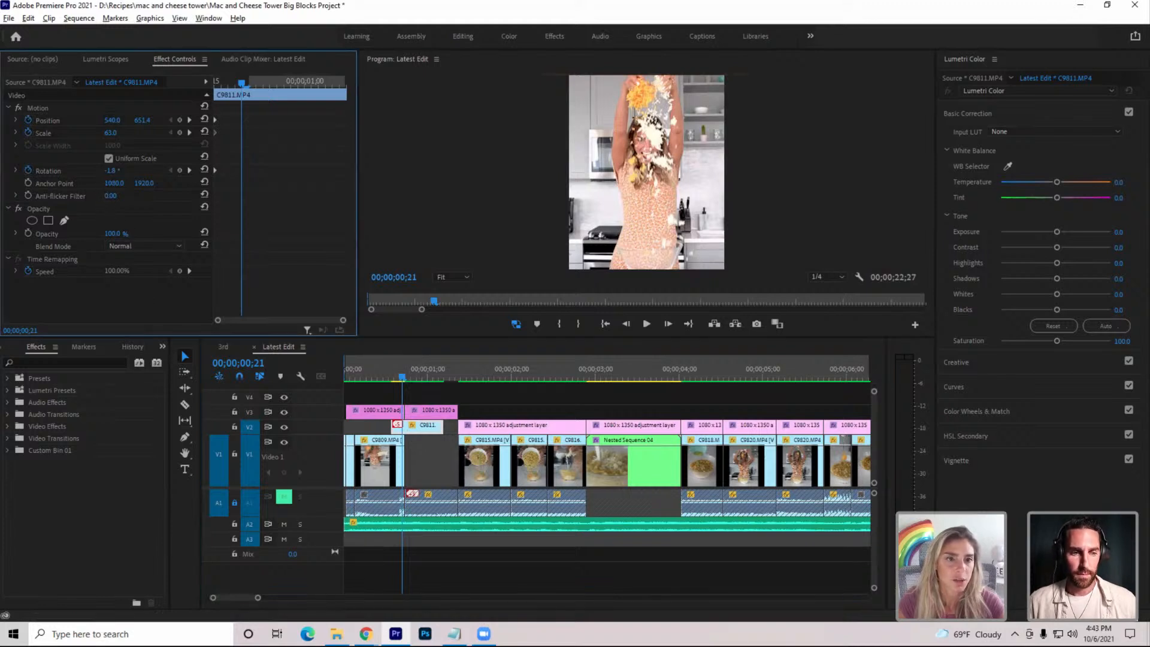
{"action": "key", "text": "Return"}
{"action": "left_click_drag", "start_coordinate": [113, 234], "coordinate": [117, 233]}
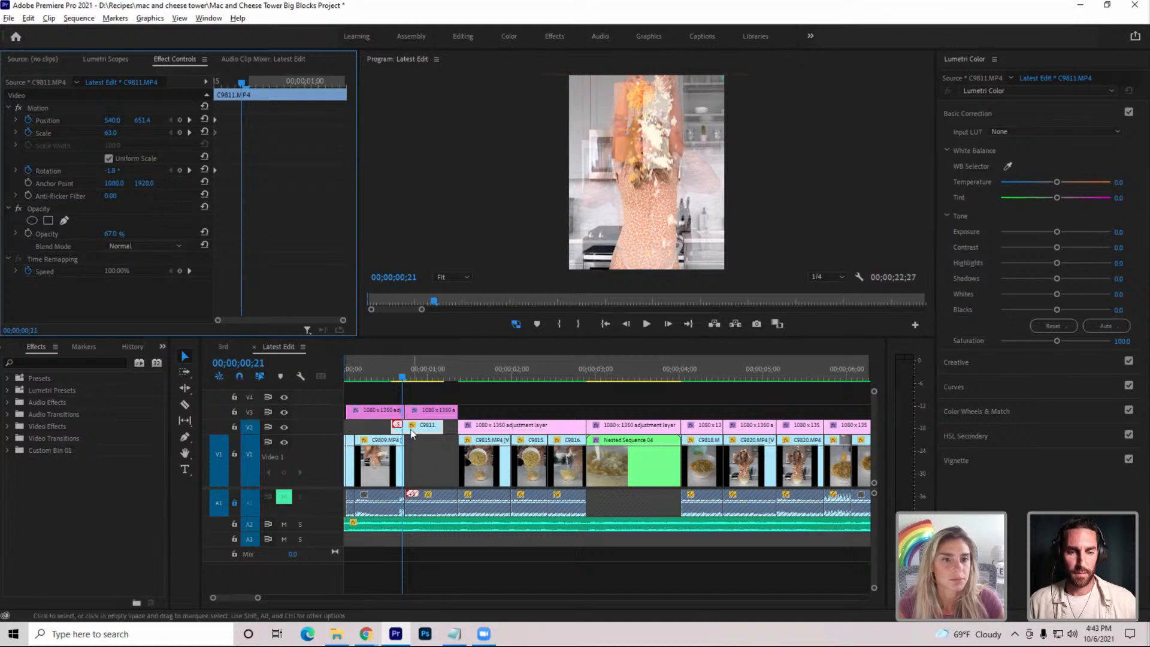
Reset the opacity of C9811.MP4 and toggle V2 visibility to compare its framing with the shot underneath
{"action": "left_click", "coordinate": [205, 232]}
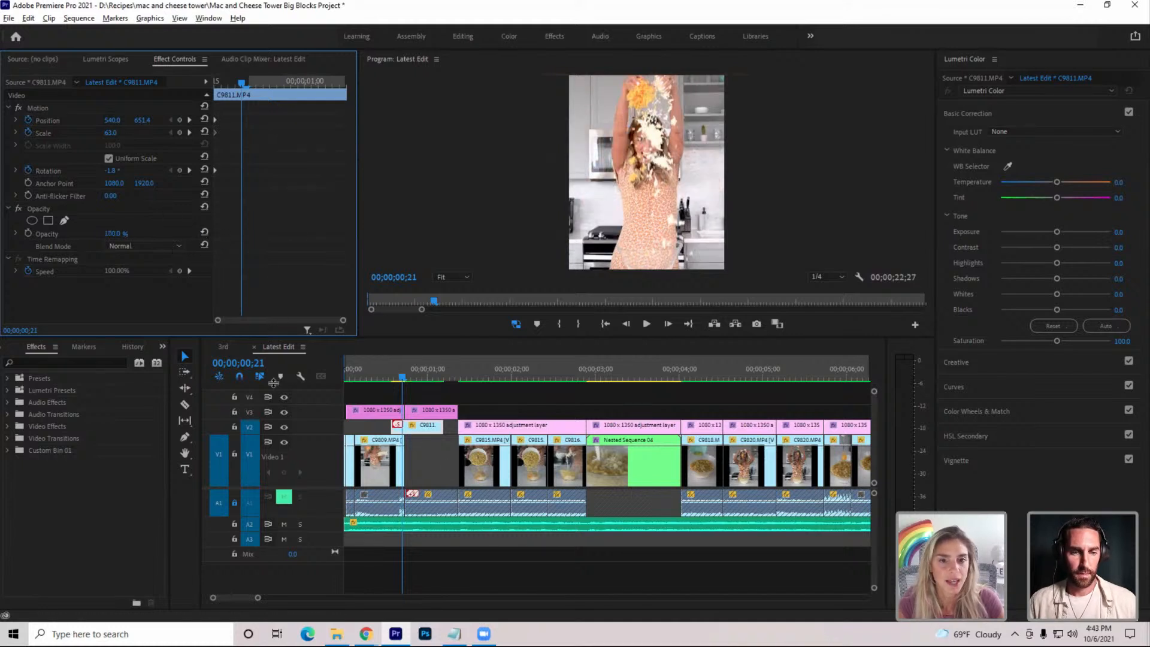
{"action": "left_click", "coordinate": [283, 426]}
{"action": "left_click", "coordinate": [284, 427]}
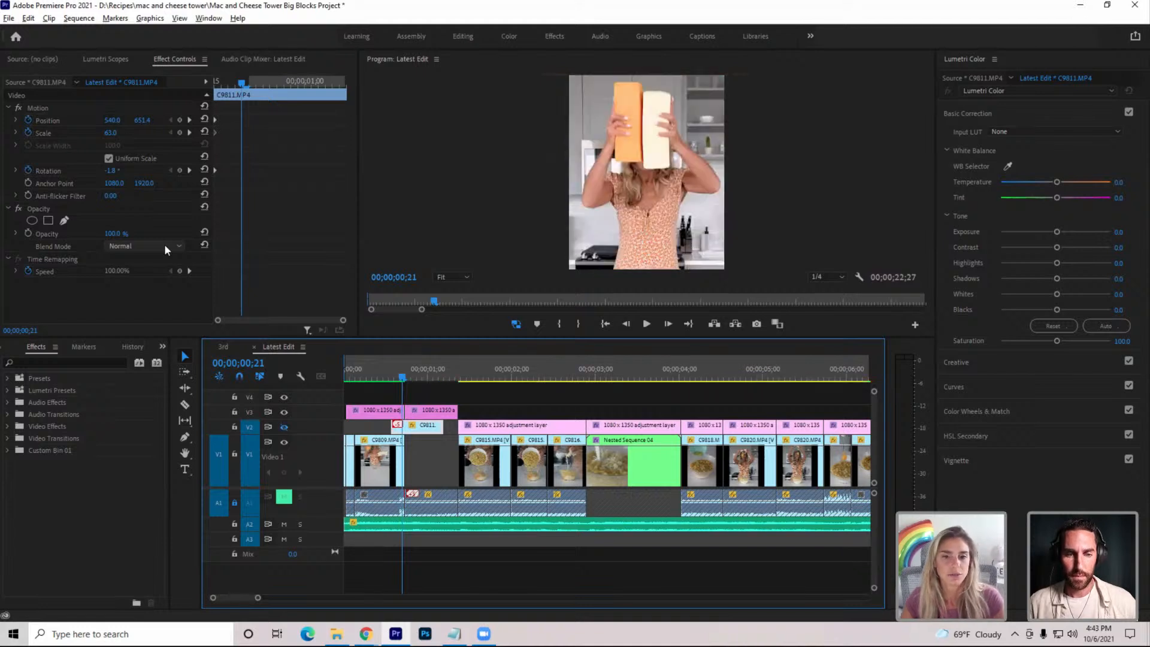
Undo the overlay so C9811.MP4 and the adjustment layers return to their original tracks
{"action": "key", "text": "ctrl+z"}
{"action": "key", "text": "ctrl+z"}
{"action": "key", "text": "ctrl+z"}
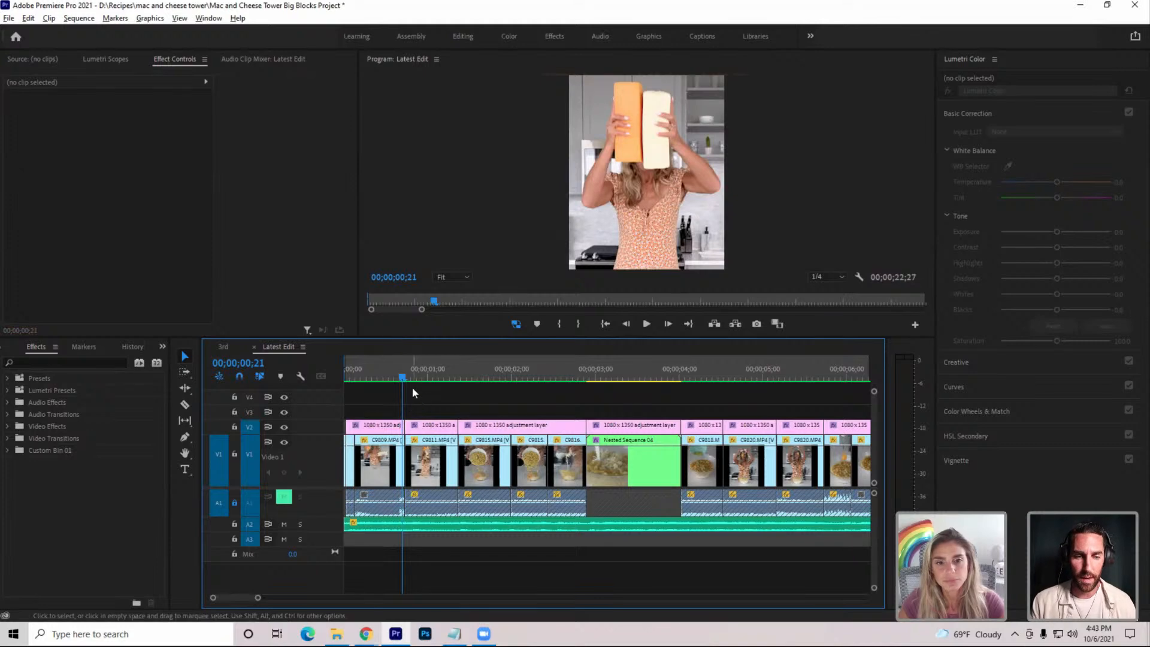
Scrub from the opening cheese shots to the pasta pour and back, and inspect the first few frames closely
{"action": "left_click_drag", "start_coordinate": [401, 376], "coordinate": [540, 467]}
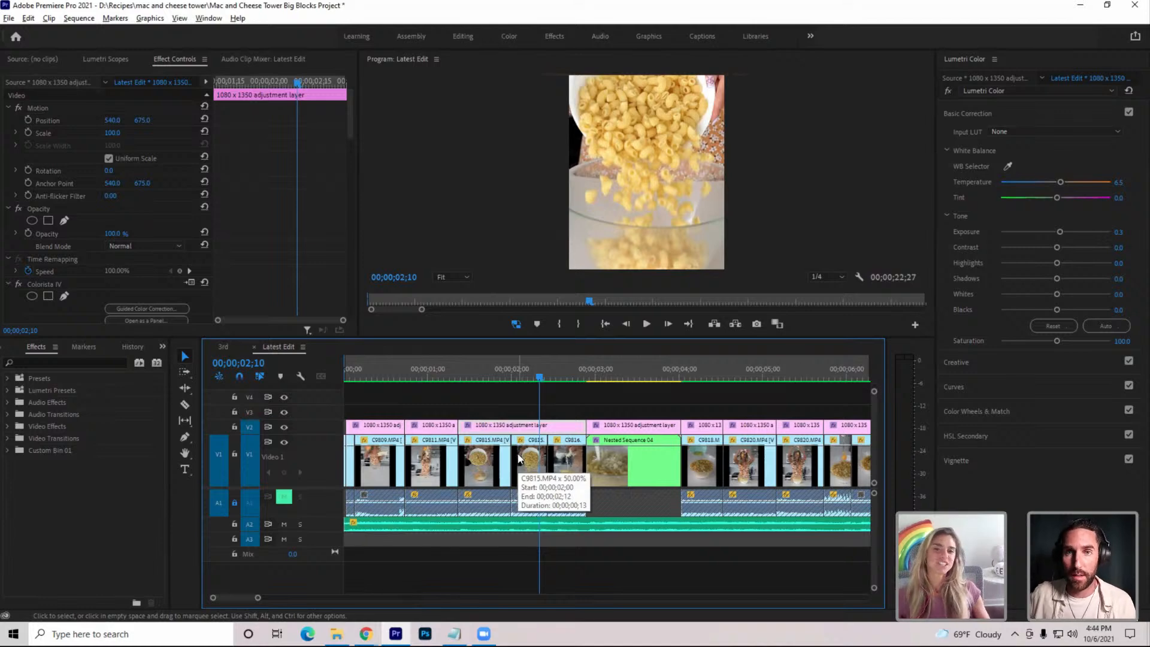
{"action": "left_click_drag", "start_coordinate": [543, 378], "coordinate": [350, 464]}
{"action": "key", "text": "equal"}
{"action": "key", "text": "equal"}
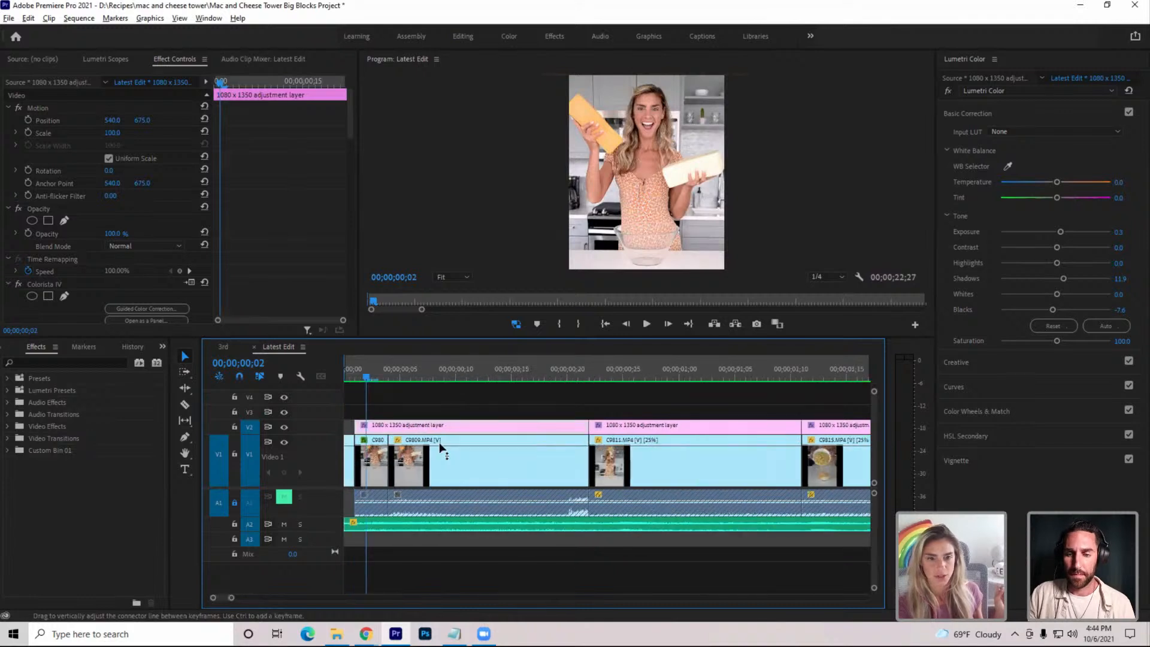
{"action": "key", "text": "equal"}
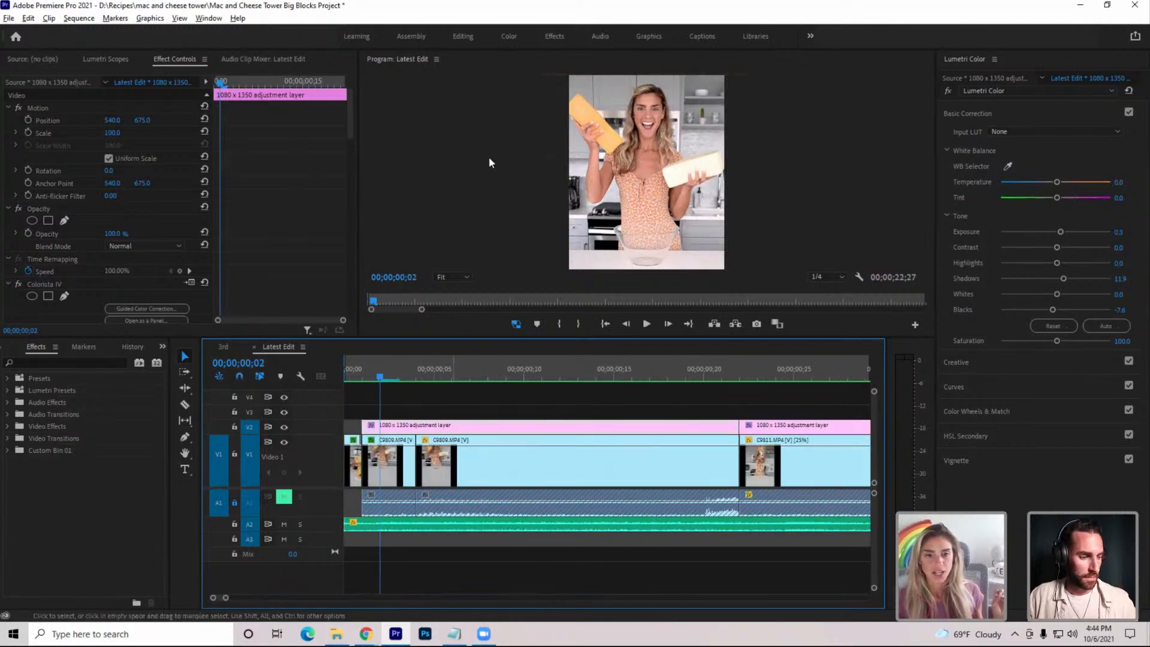
{"action": "left_click_drag", "start_coordinate": [381, 371], "coordinate": [404, 468]}
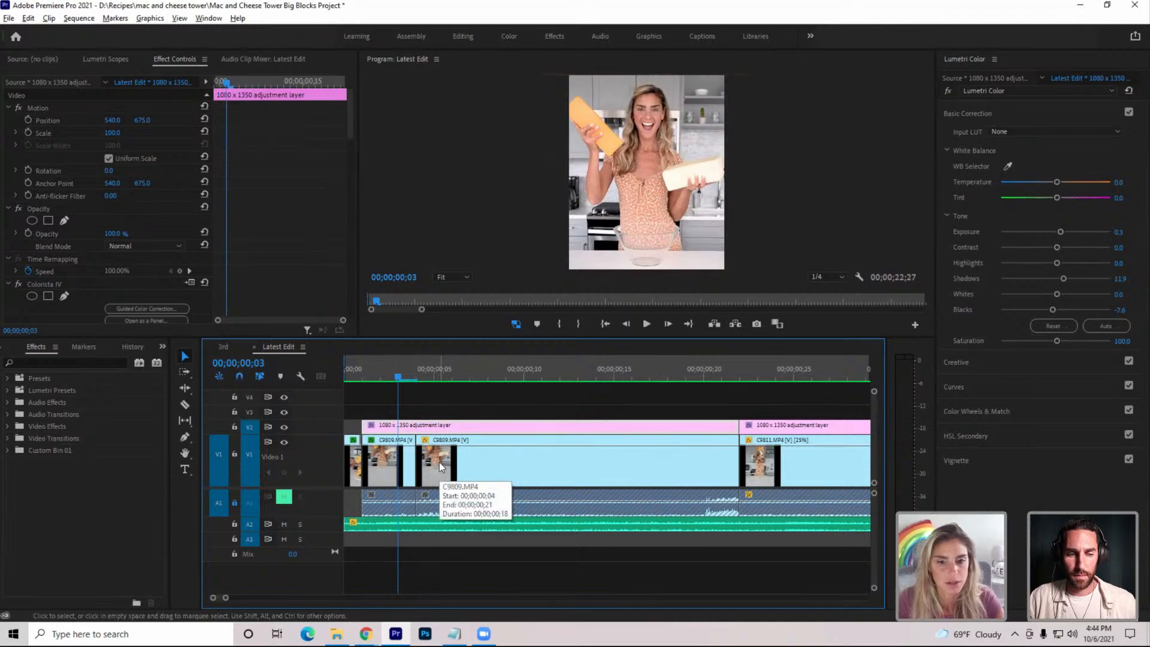
Check the Clip Speed / Duration settings of the short first C9809.MP4 clip and leave them unchanged
{"action": "left_click", "coordinate": [441, 406]}
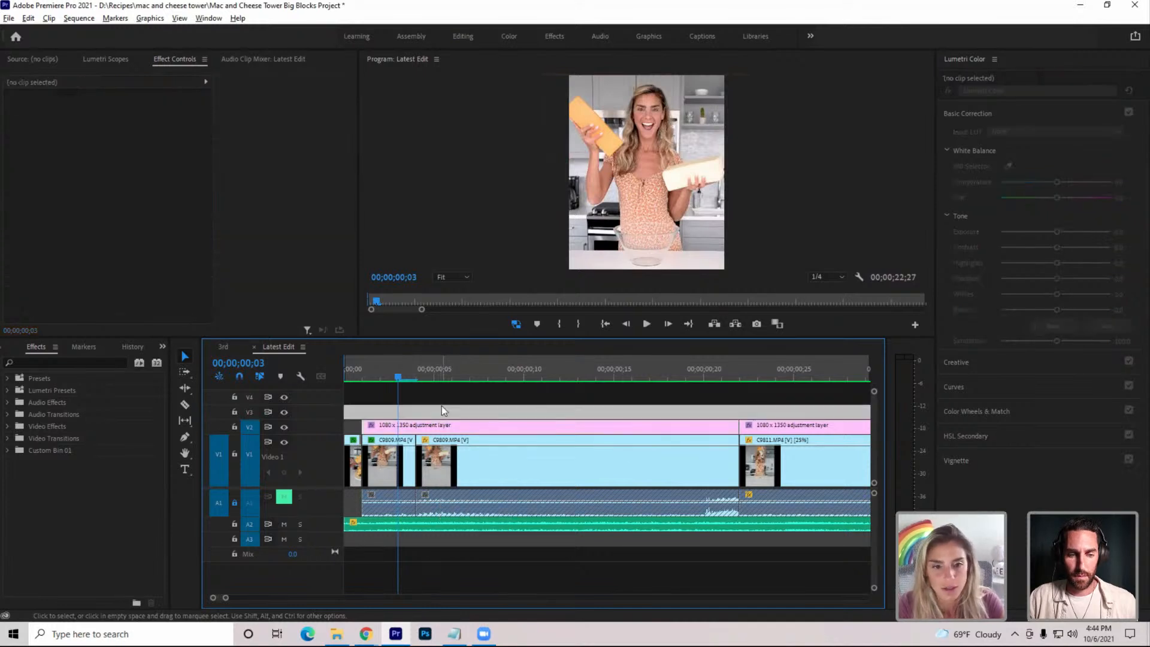
{"action": "left_click", "coordinate": [388, 486]}
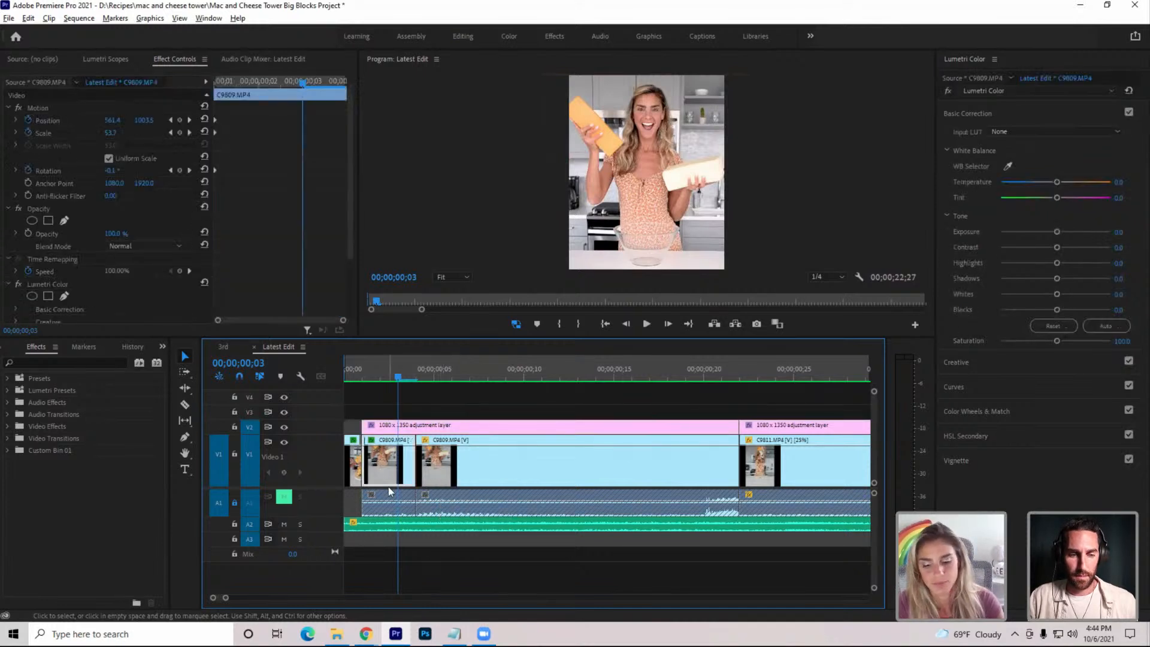
{"action": "right_click", "coordinate": [409, 454]}
{"action": "left_click", "coordinate": [455, 385]}
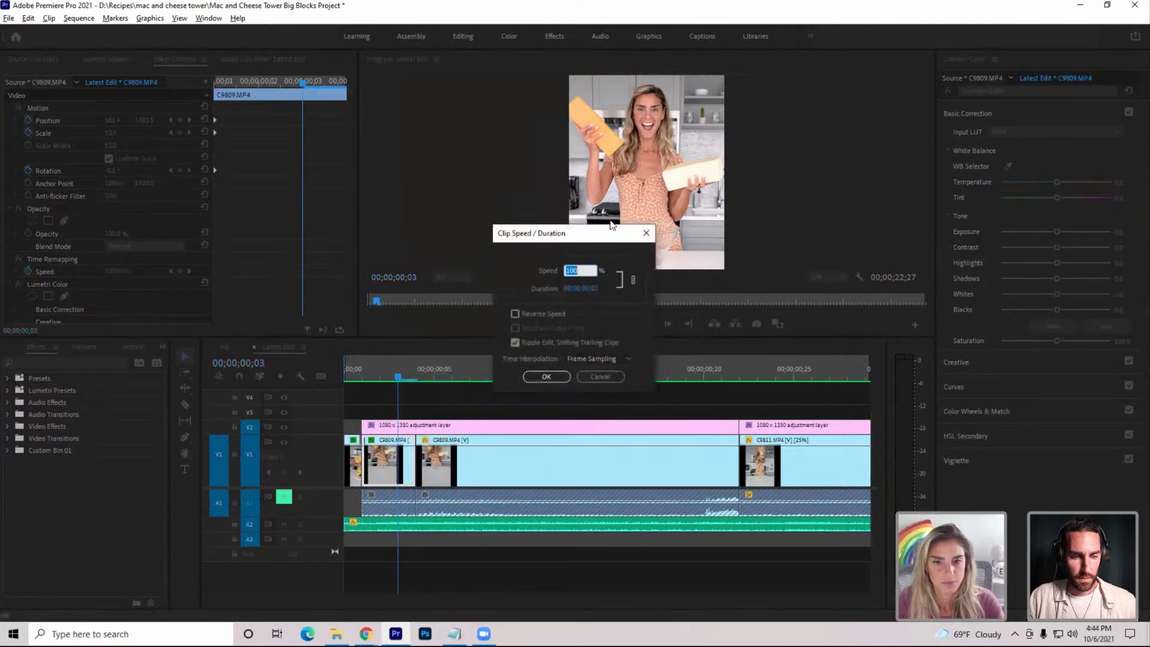
{"action": "left_click", "coordinate": [646, 234]}
Scrub through the longer C9809.MP4 clip up to its cut into C9811.MP4 at 00;00;00;22
{"action": "left_click_drag", "start_coordinate": [398, 376], "coordinate": [451, 395]}
{"action": "left_click_drag", "start_coordinate": [368, 406], "coordinate": [712, 435]}
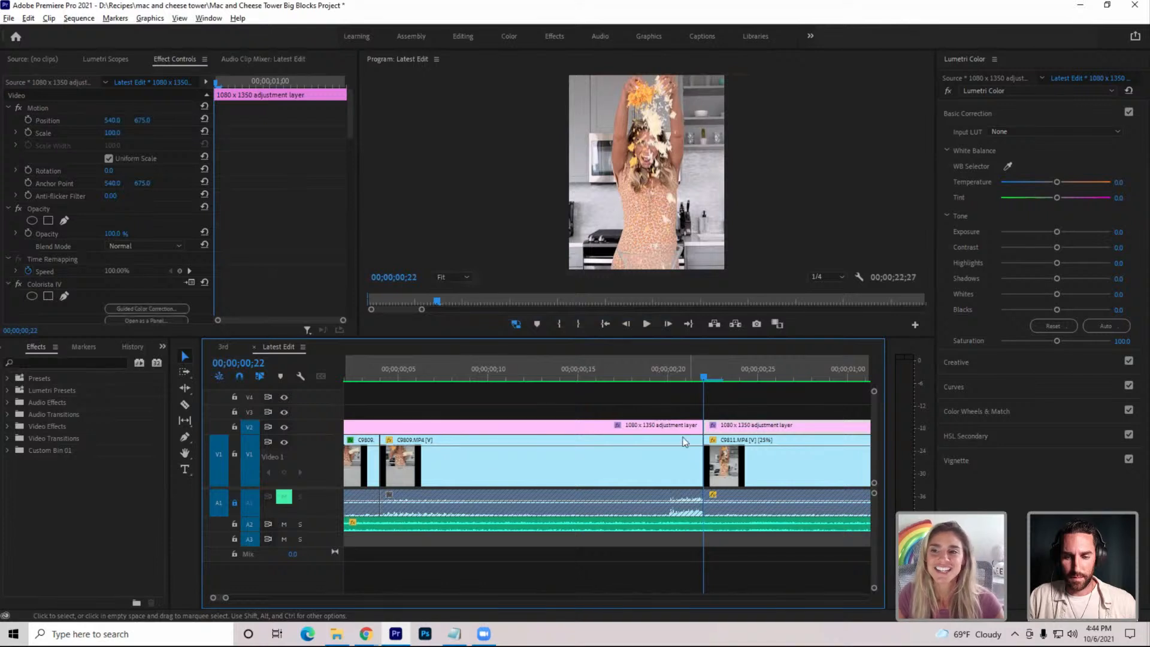
{"action": "left_click_drag", "start_coordinate": [227, 597], "coordinate": [252, 597]}
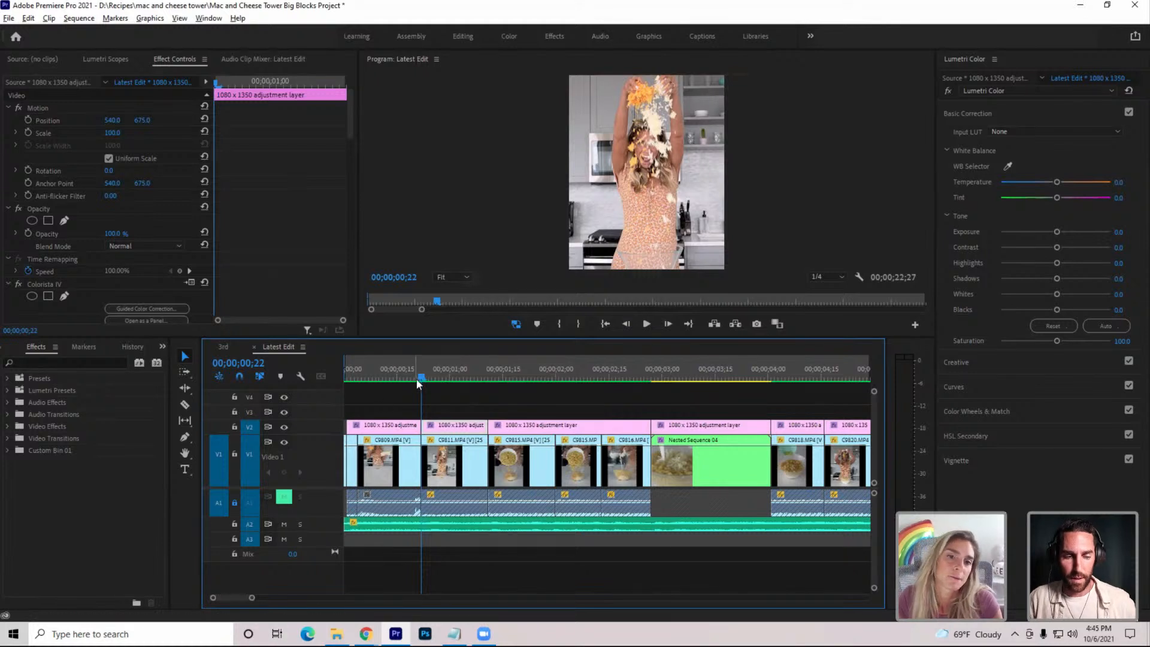
{"action": "left_click_drag", "start_coordinate": [420, 378], "coordinate": [426, 377]}
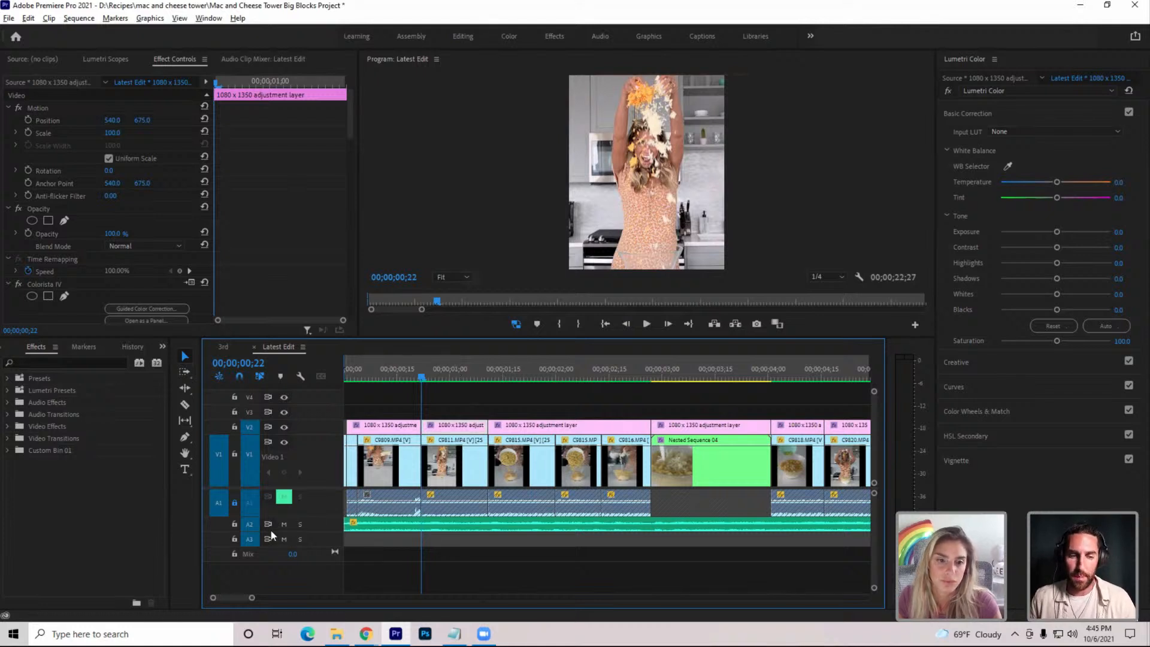
Expand the A2 music track to show its waveform and play the first two seconds of the sequence against it
{"action": "left_click_drag", "start_coordinate": [272, 532], "coordinate": [277, 576]}
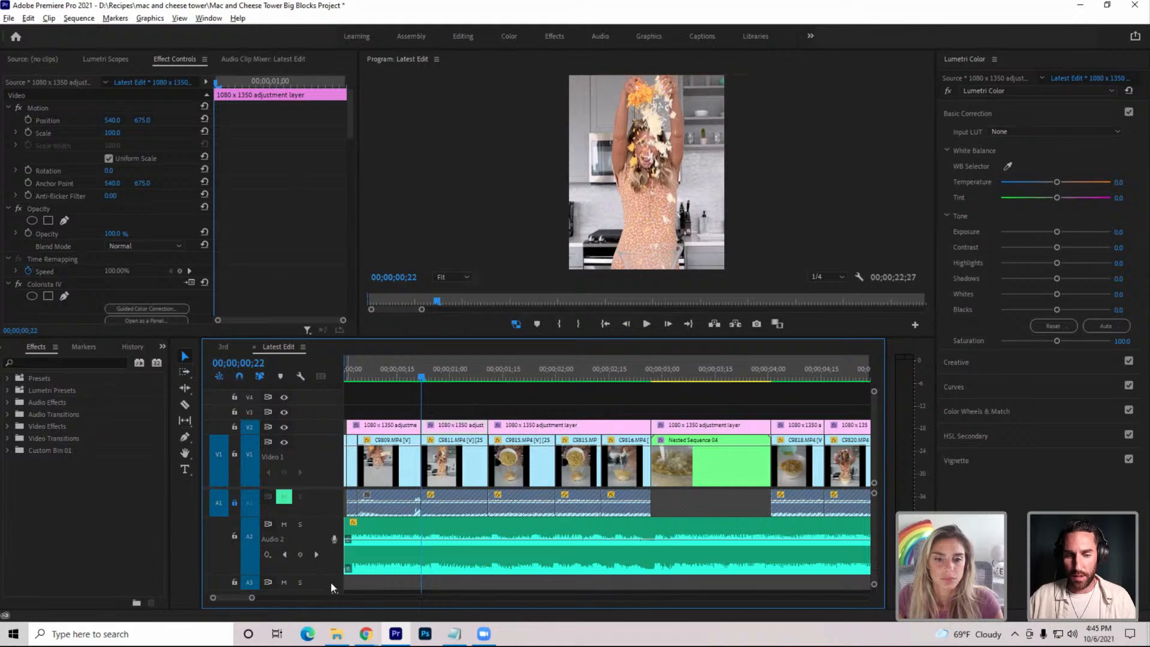
{"action": "left_click_drag", "start_coordinate": [252, 597], "coordinate": [271, 599]}
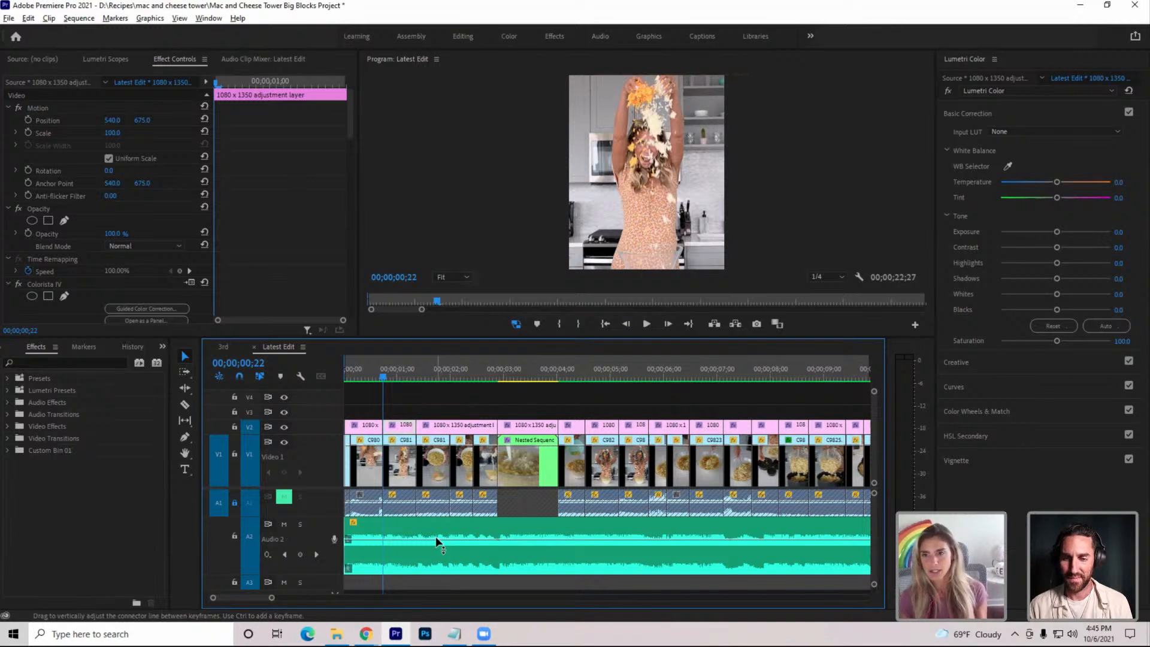
{"action": "left_click", "coordinate": [606, 323]}
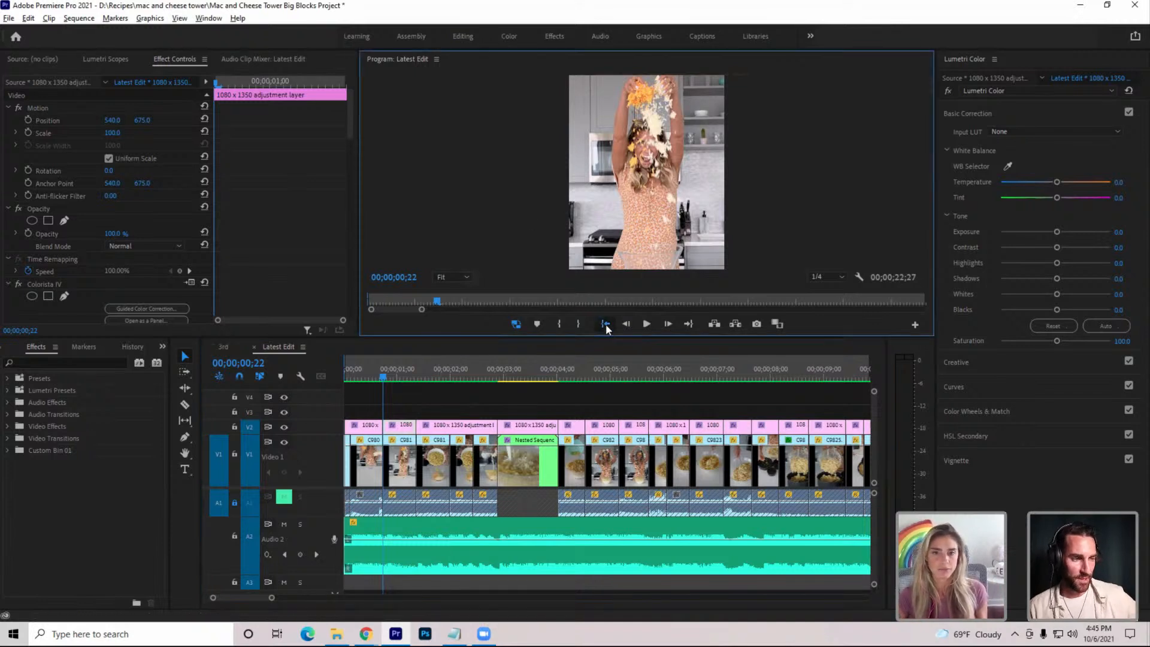
{"action": "left_click", "coordinate": [647, 324]}
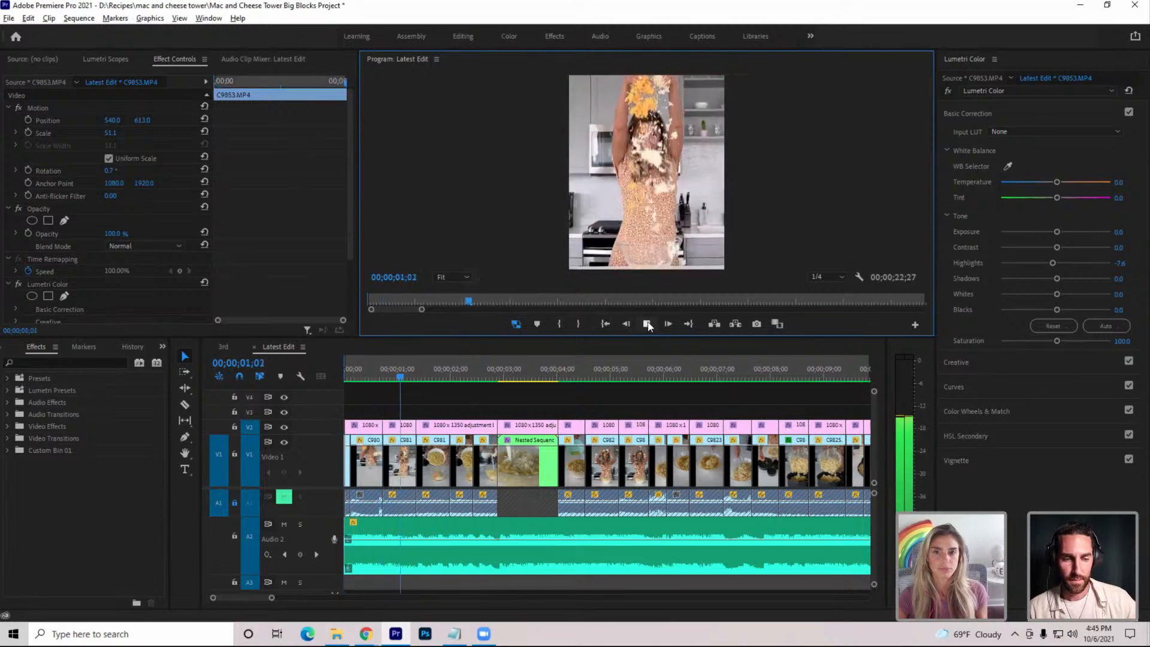
{"action": "left_click", "coordinate": [647, 323]}
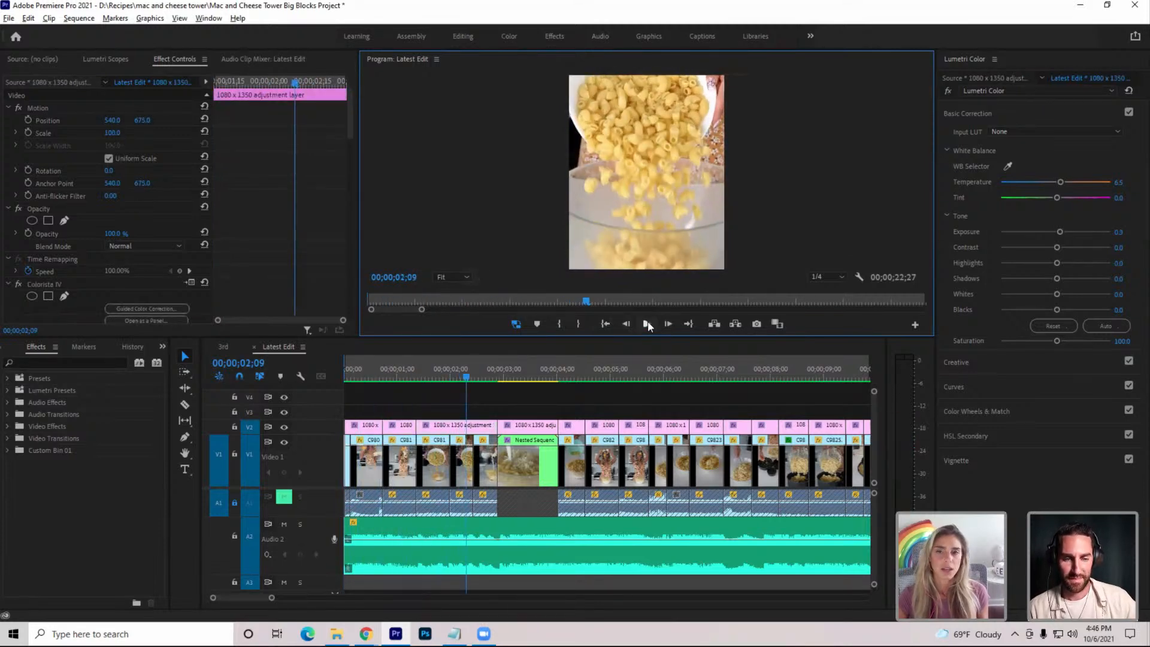
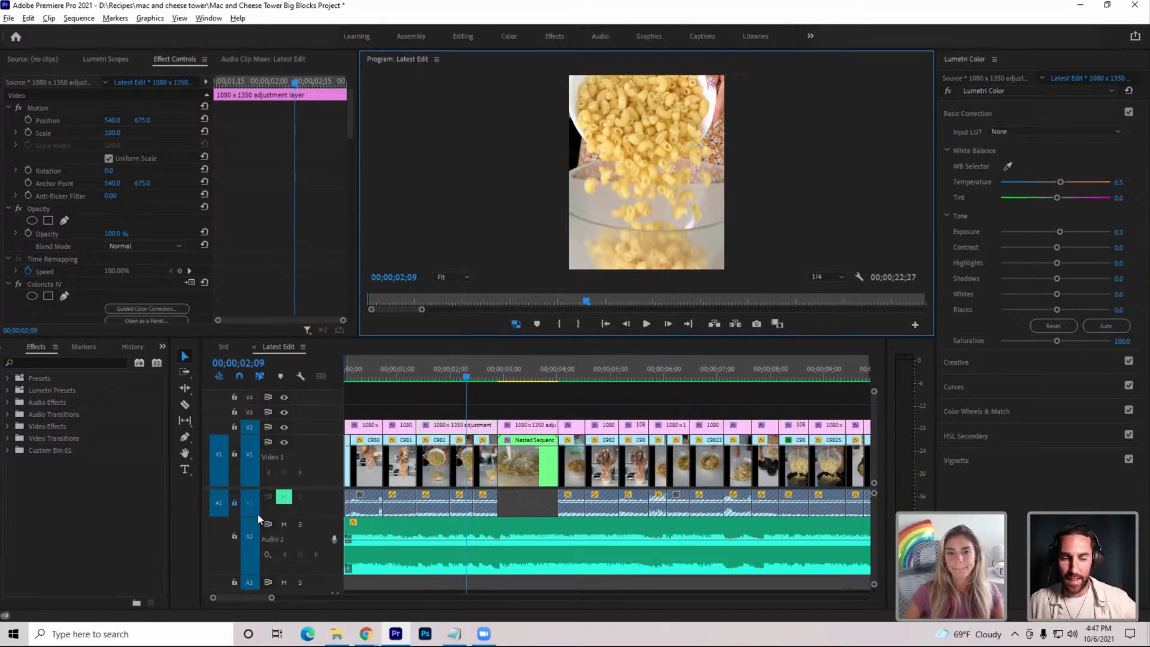
Scrub back from the pasta pour to the opening shots and inspect the cut between C9809.MP4 and C9811.MP4
{"action": "left_click_drag", "start_coordinate": [274, 599], "coordinate": [298, 598]}
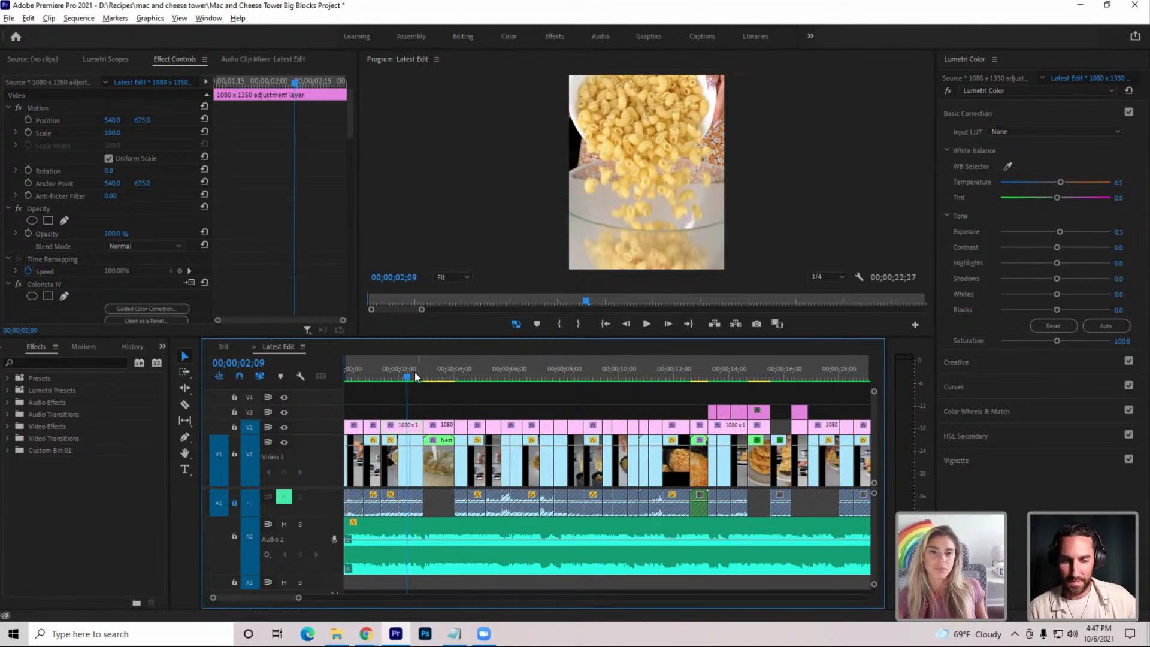
{"action": "left_click_drag", "start_coordinate": [406, 370], "coordinate": [401, 373]}
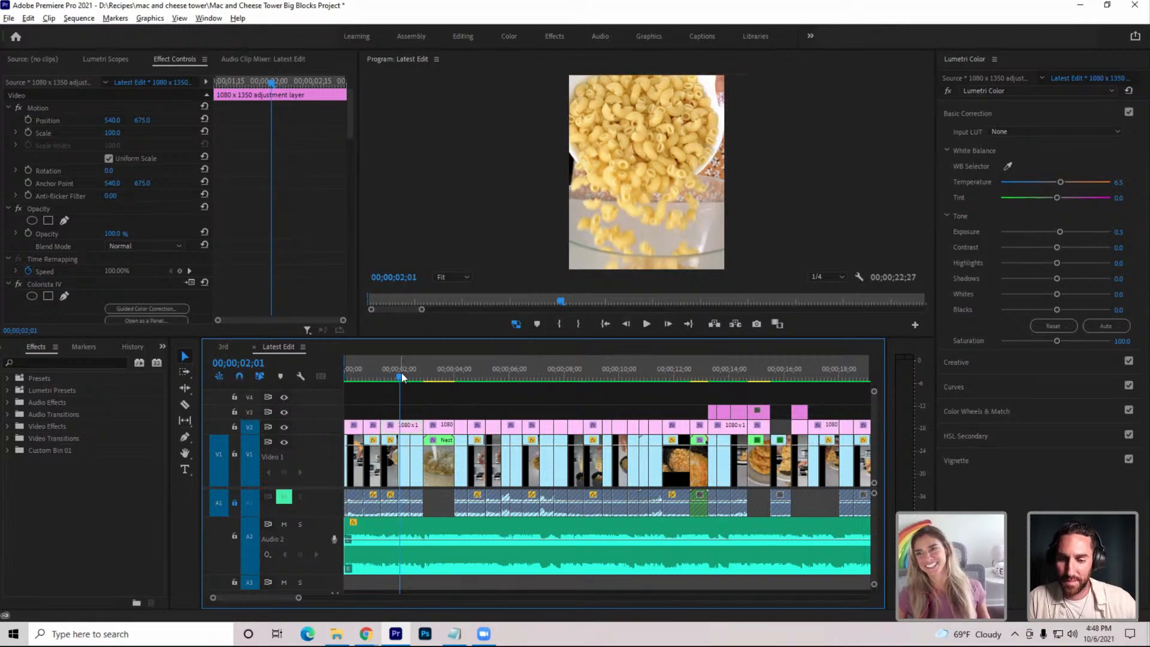
{"action": "left_click_drag", "start_coordinate": [399, 378], "coordinate": [363, 411]}
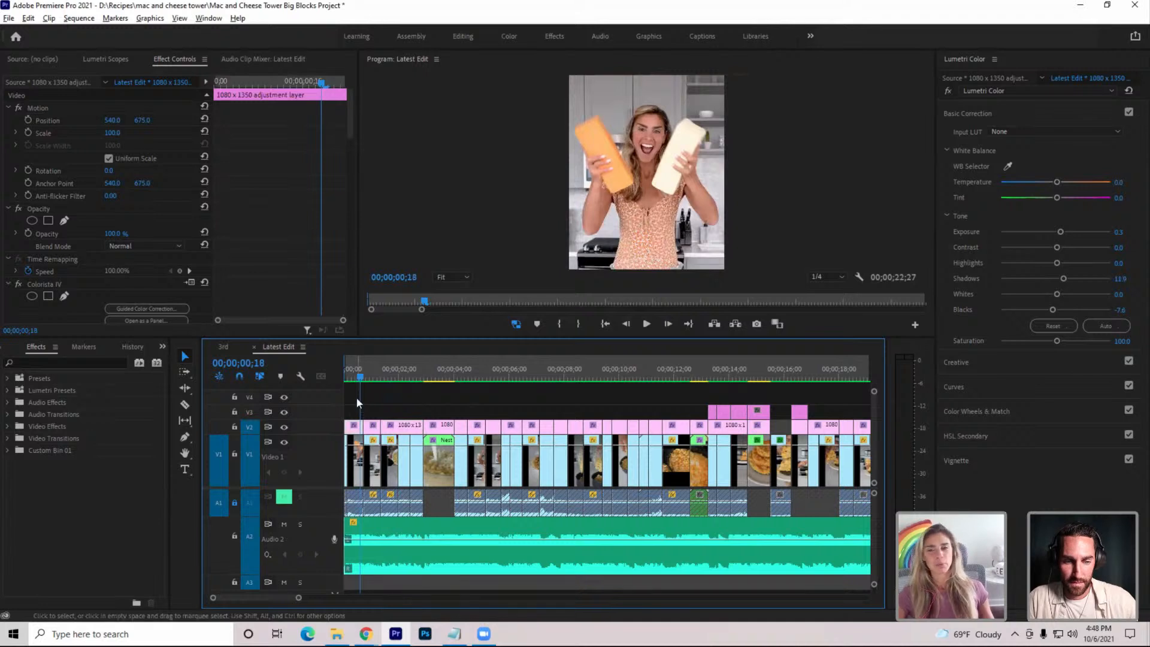
{"action": "left_click", "coordinate": [367, 376]}
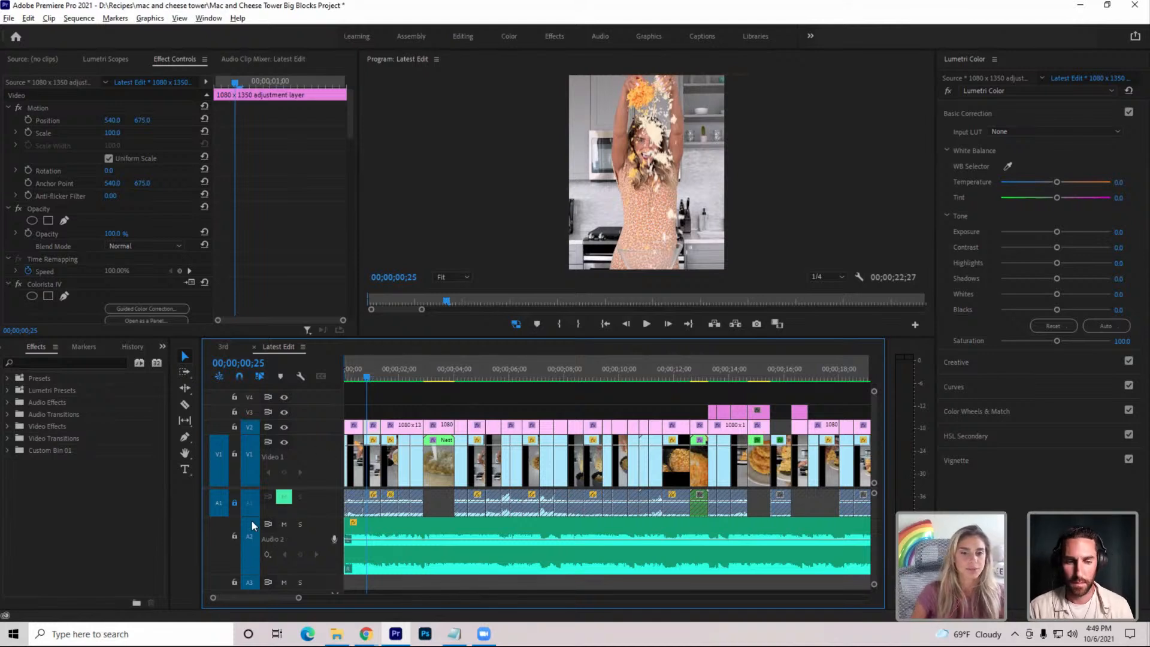
{"action": "left_click", "coordinate": [362, 372]}
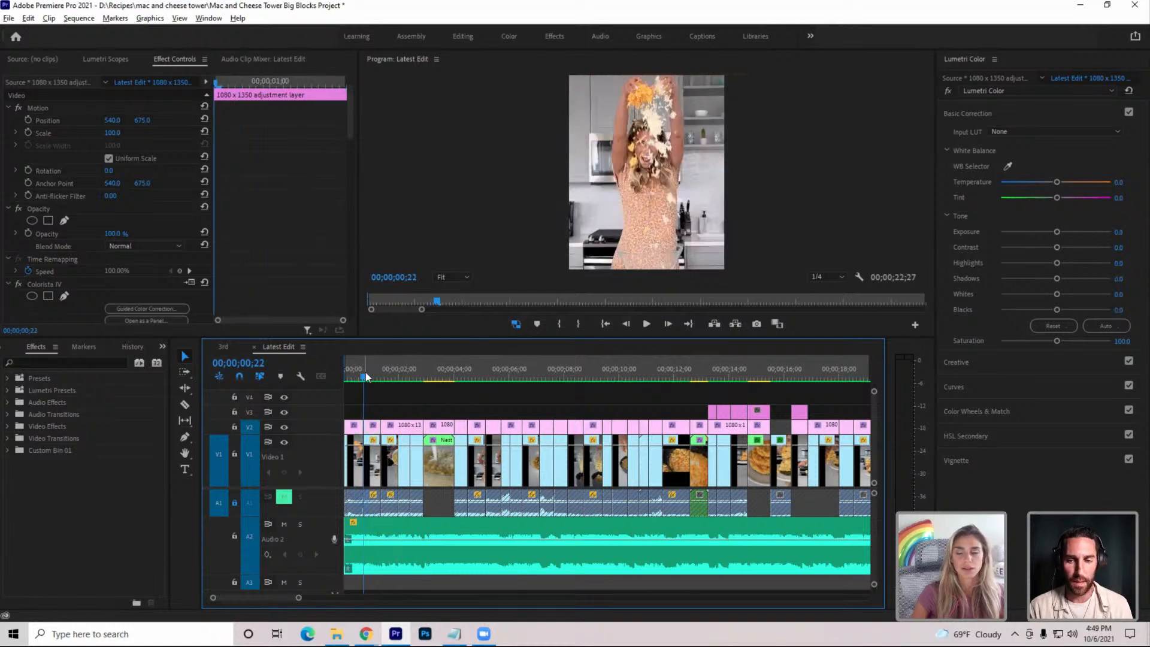
Scrub forward to the baking pans shot at 00;00;07;21 and select C9824.MP4 to inspect its settings
{"action": "left_click_drag", "start_coordinate": [365, 372], "coordinate": [557, 388]}
{"action": "key", "text": "space"}
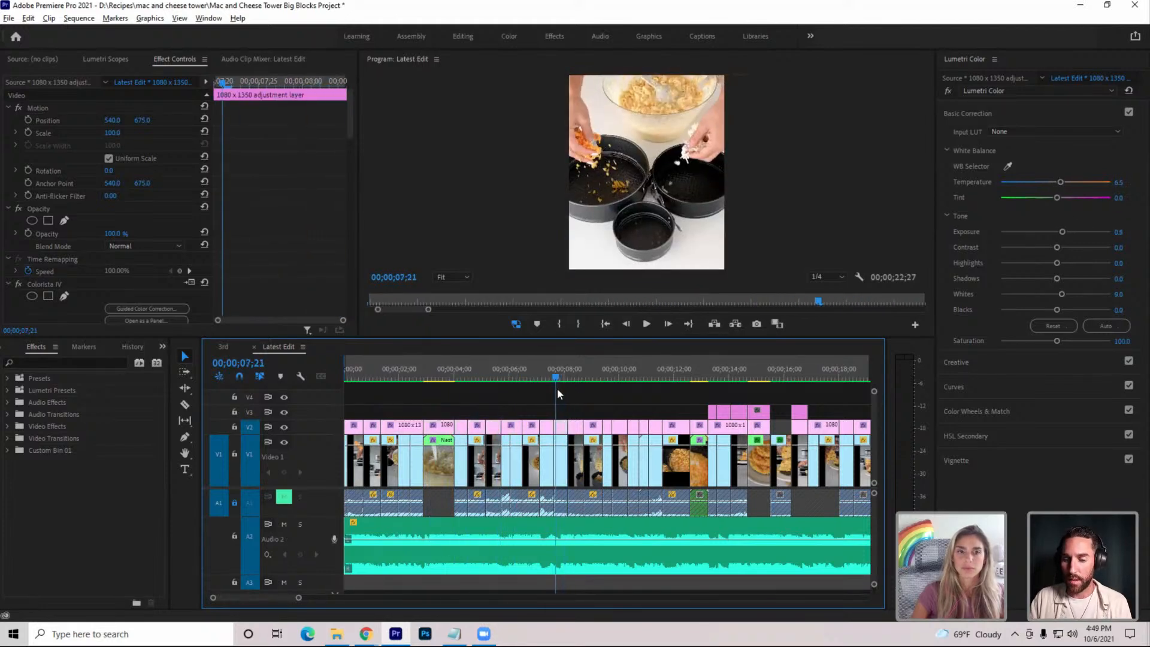
{"action": "left_click", "coordinate": [562, 458]}
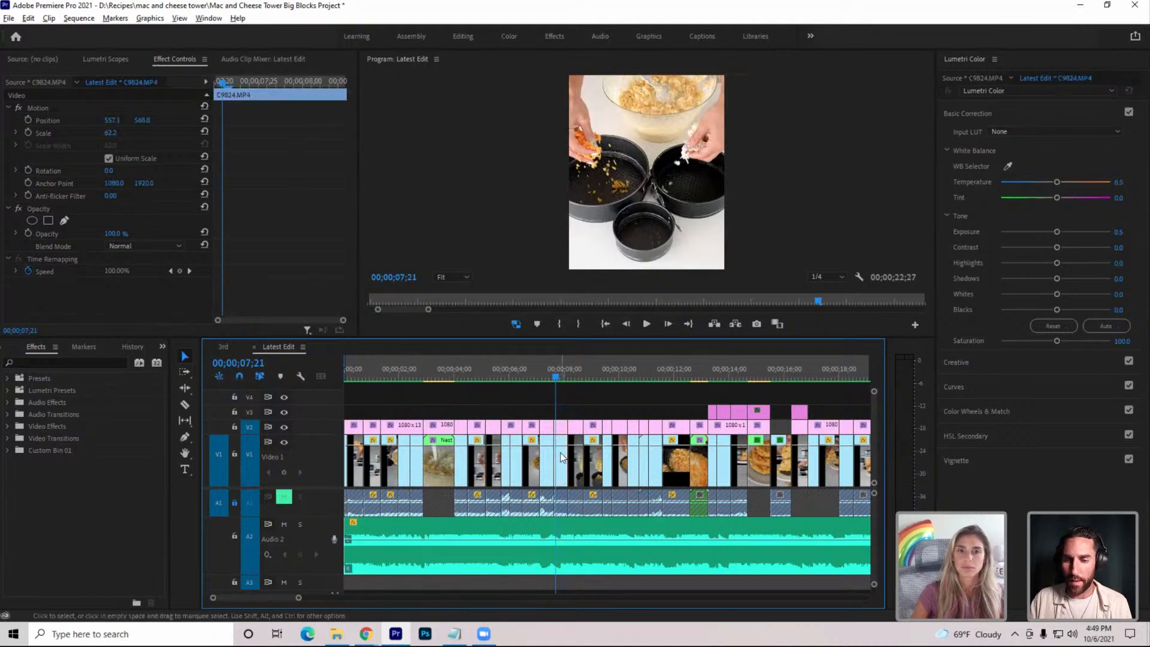
Scrub forward to the baked mac and cheese at 00;00;11;24 and select C9832.MP4 to inspect its settings
{"action": "left_click", "coordinate": [558, 370]}
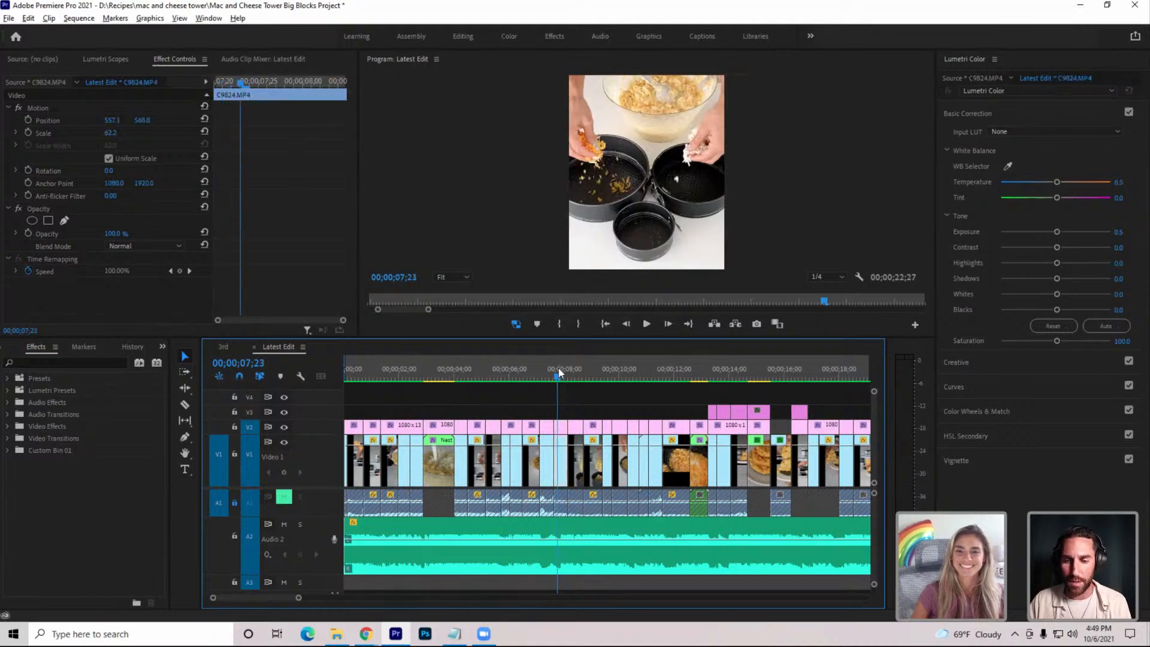
{"action": "left_click_drag", "start_coordinate": [559, 367], "coordinate": [670, 396]}
{"action": "left_click", "coordinate": [595, 455]}
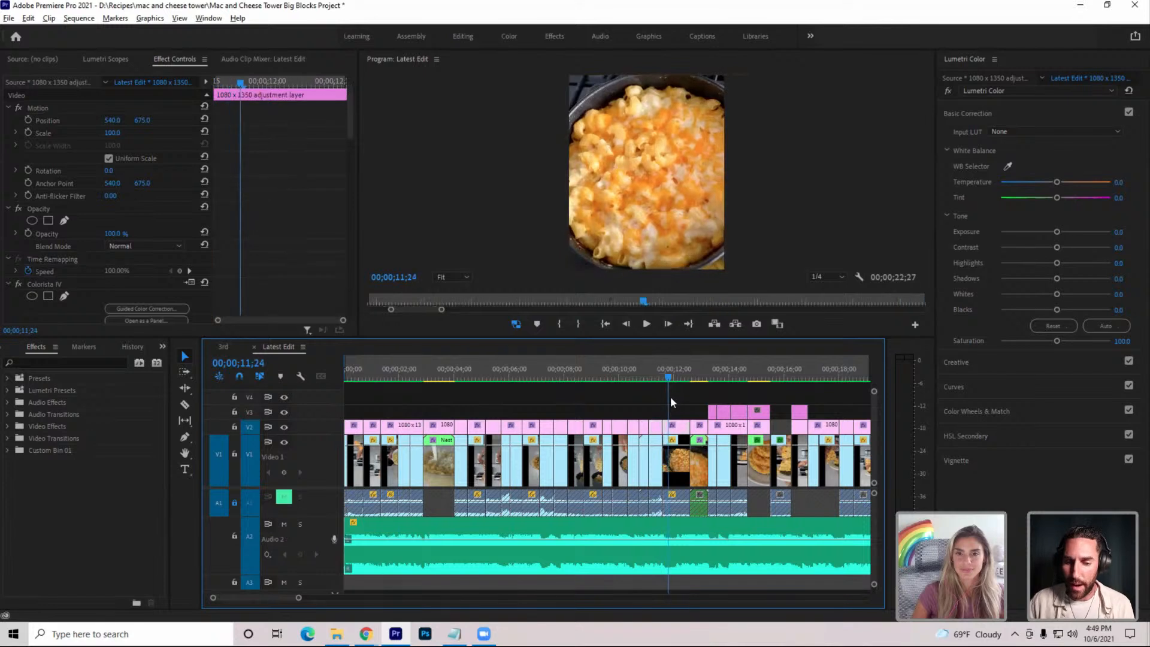
{"action": "left_click", "coordinate": [676, 462]}
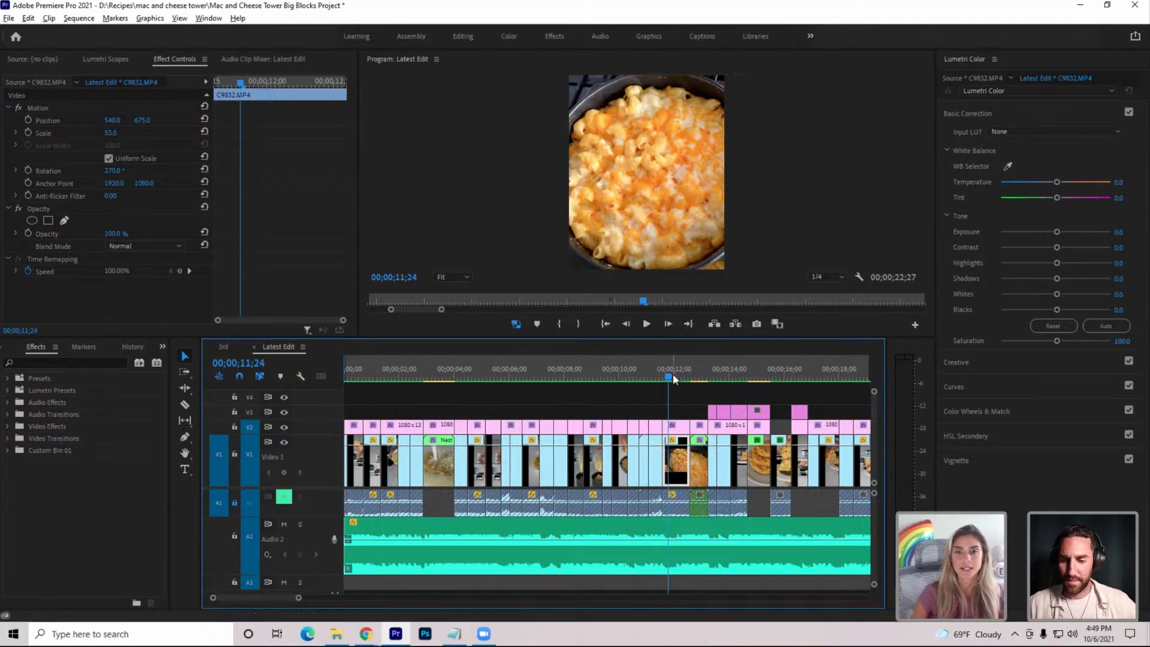
Set the Warp Stabilizer smoothness to 9% on the nested milk pour clip at 00;00;03;24
{"action": "left_click_drag", "start_coordinate": [673, 374], "coordinate": [445, 469]}
{"action": "left_click", "coordinate": [445, 469]}
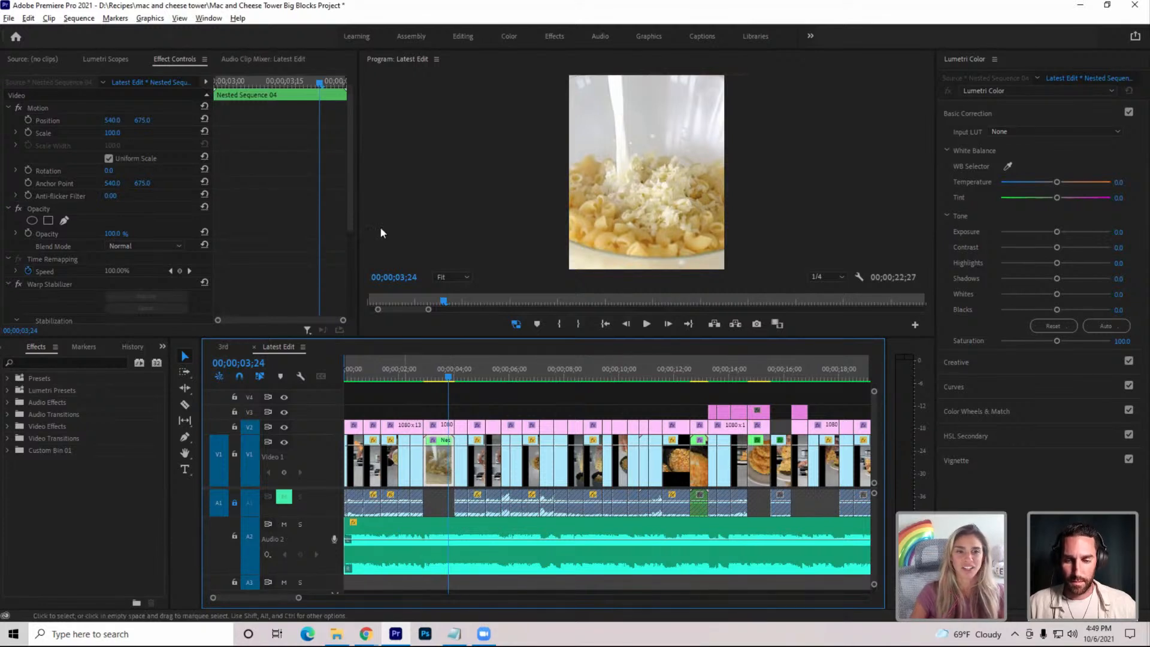
{"action": "left_click_drag", "start_coordinate": [350, 209], "coordinate": [344, 276]}
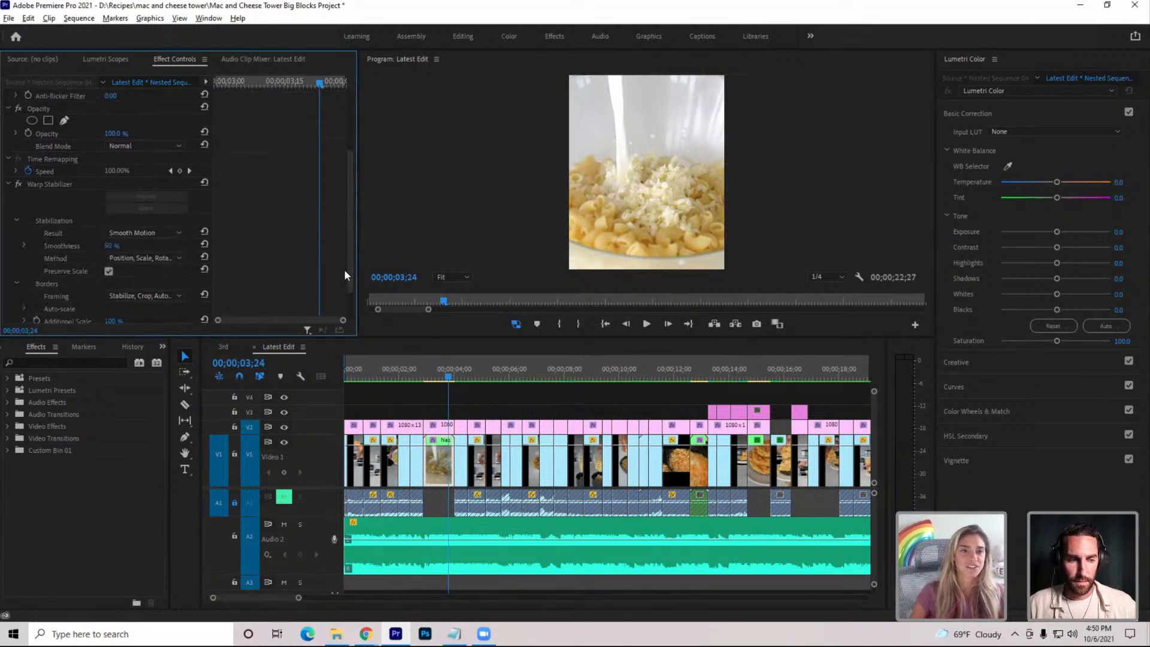
{"action": "left_click", "coordinate": [128, 257]}
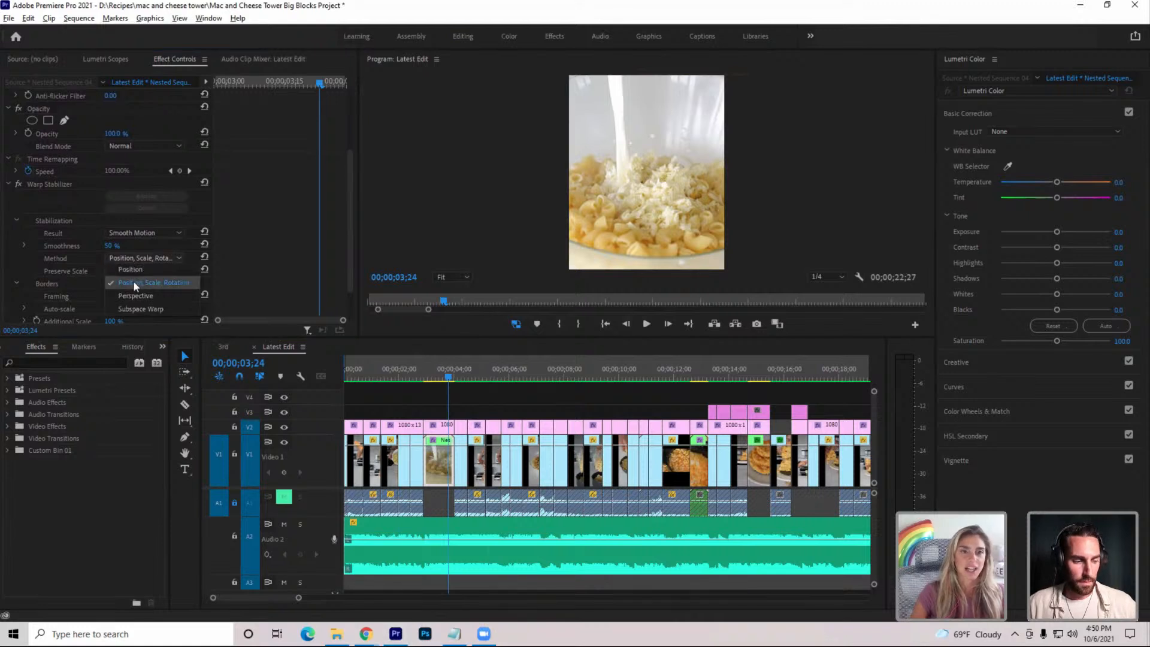
{"action": "left_click", "coordinate": [123, 243]}
{"action": "type", "text": "9"}
{"action": "key", "text": "Return"}
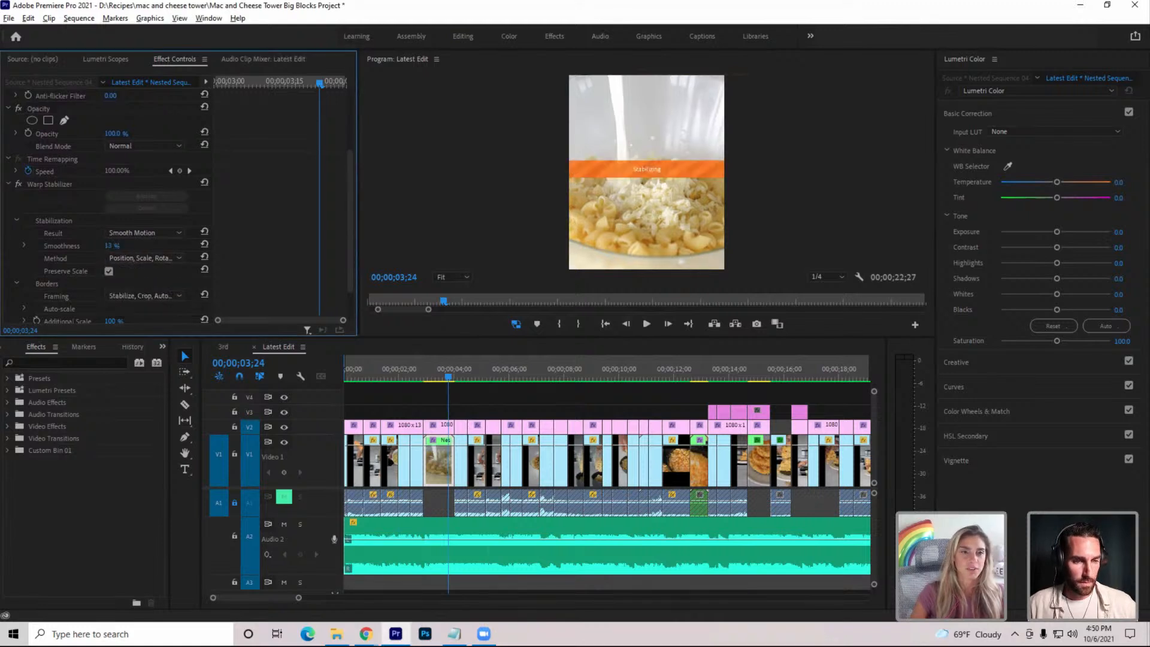
Play the stabilized milk pour from 00;00;02;26 and review the Colorista IV settings on the adjustment layer above it
{"action": "left_click", "coordinate": [423, 384]}
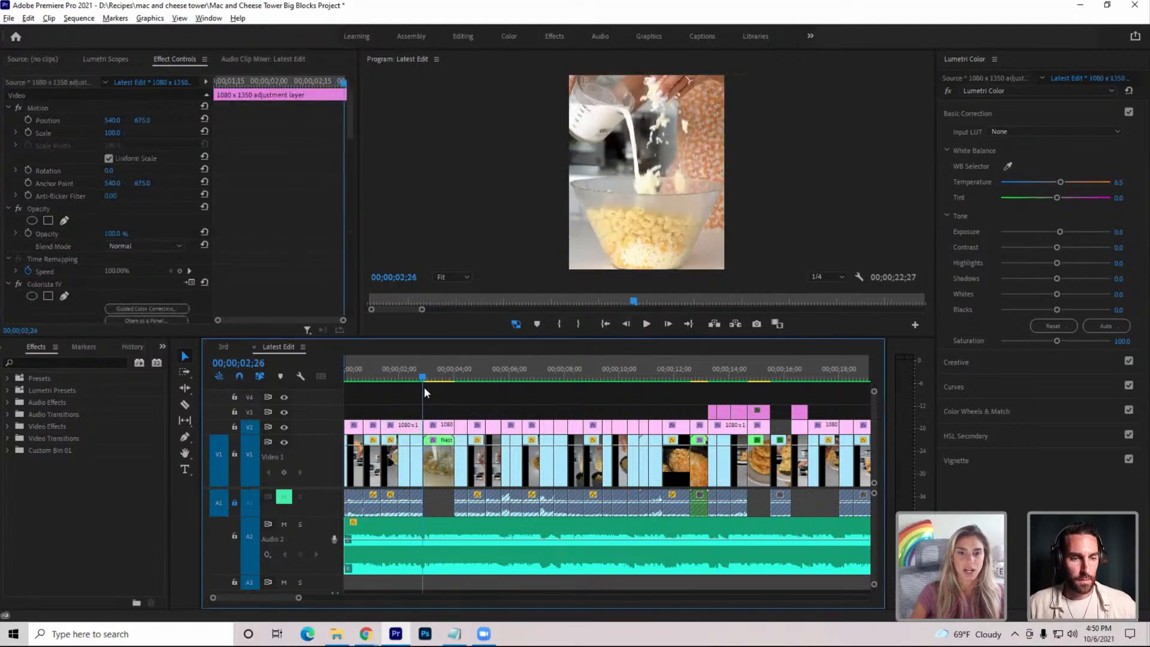
{"action": "left_click", "coordinate": [652, 326]}
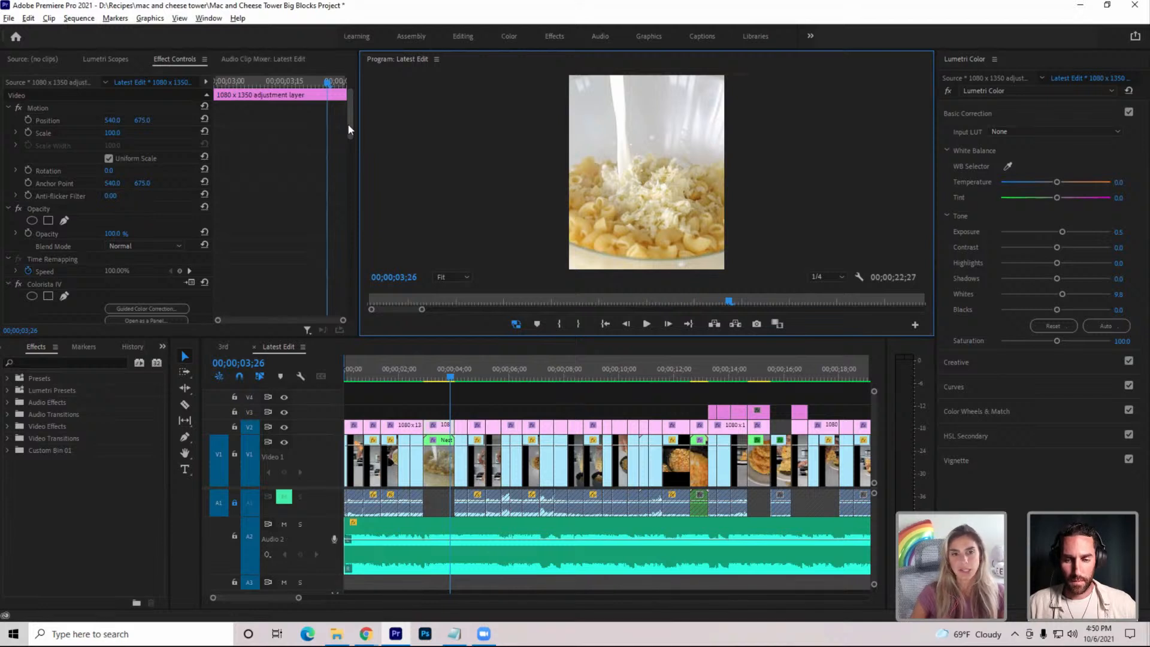
{"action": "left_click_drag", "start_coordinate": [348, 126], "coordinate": [348, 150]}
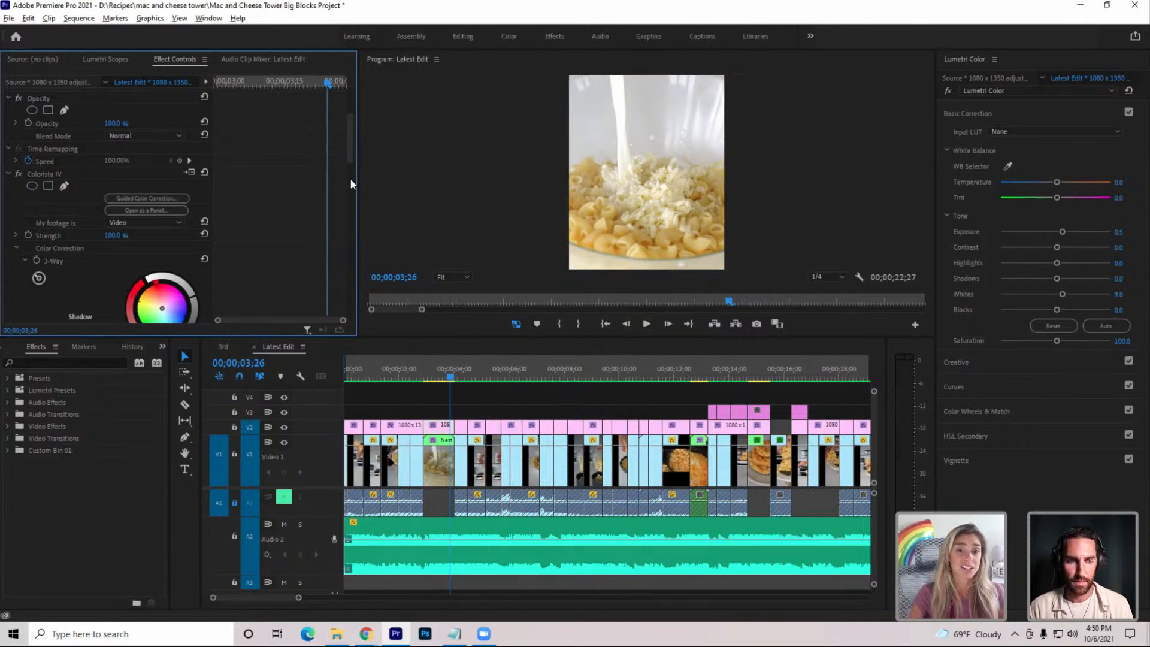
{"action": "scroll", "coordinate": [336, 225], "scroll_direction": "down", "scroll_amount": 5}
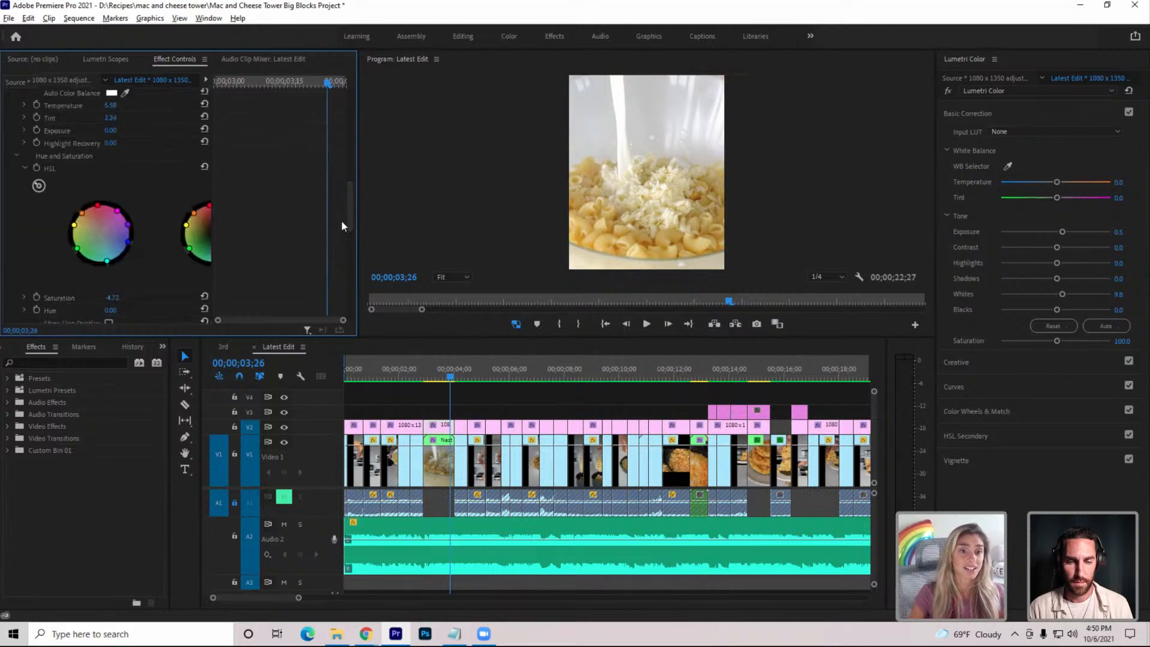
{"action": "left_click_drag", "start_coordinate": [347, 214], "coordinate": [345, 270]}
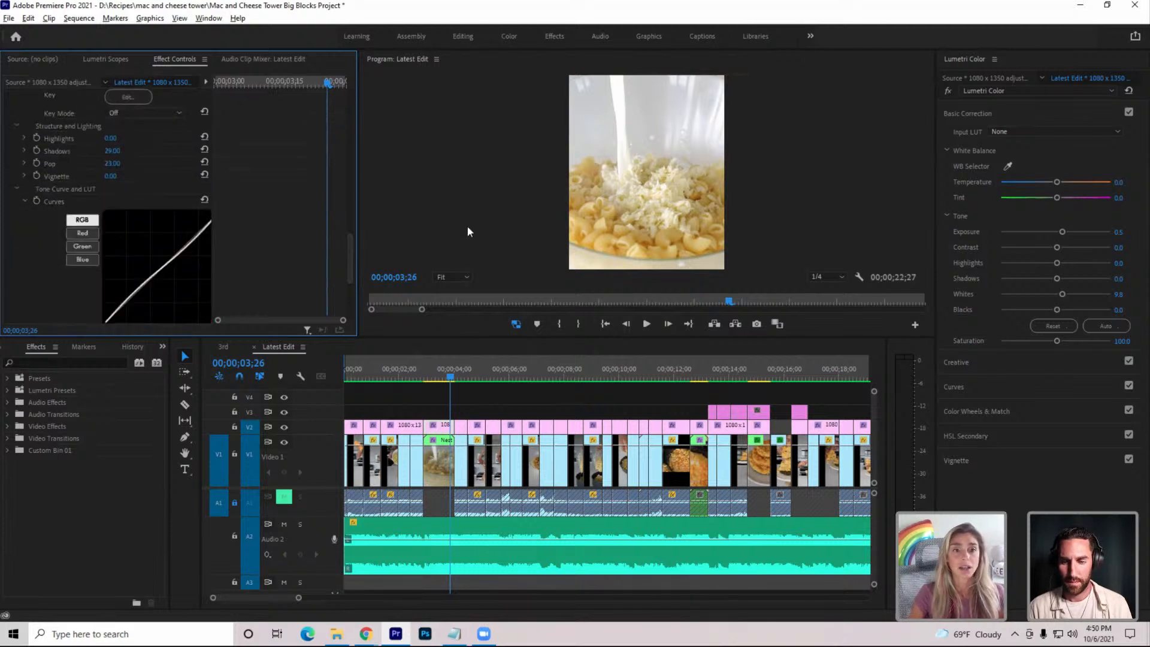
Replay the milk pour from 00;00;02;24 into the butter pour shot at 00;00;04;07
{"action": "left_click_drag", "start_coordinate": [443, 373], "coordinate": [423, 389]}
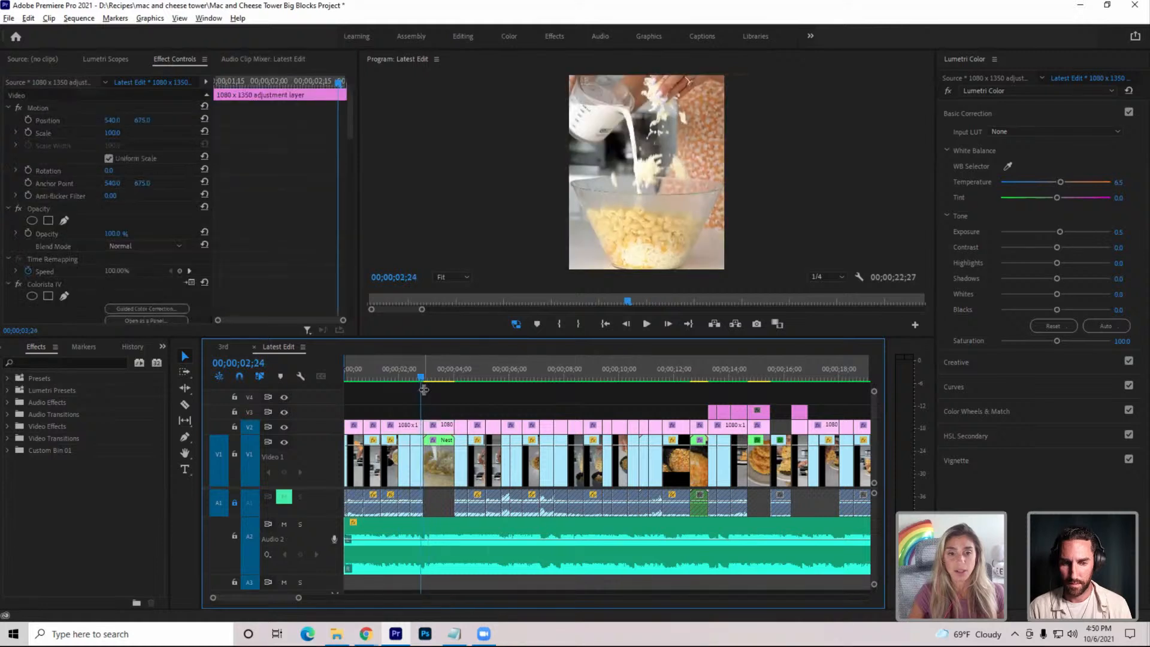
{"action": "left_click", "coordinate": [645, 325]}
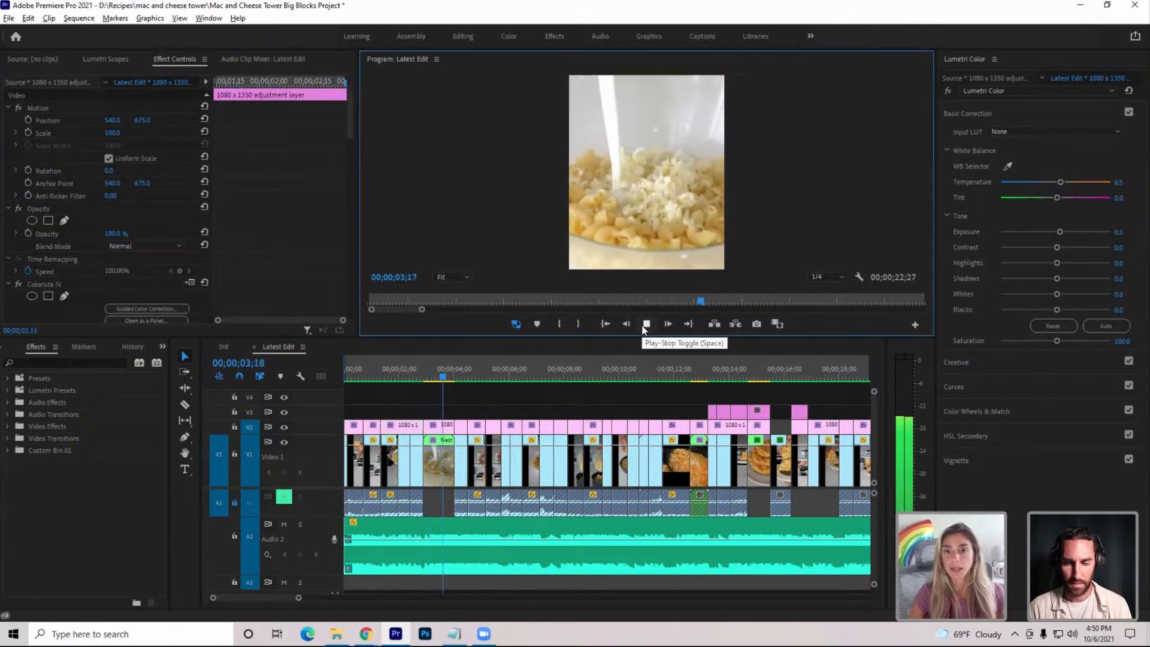
{"action": "left_click", "coordinate": [643, 326]}
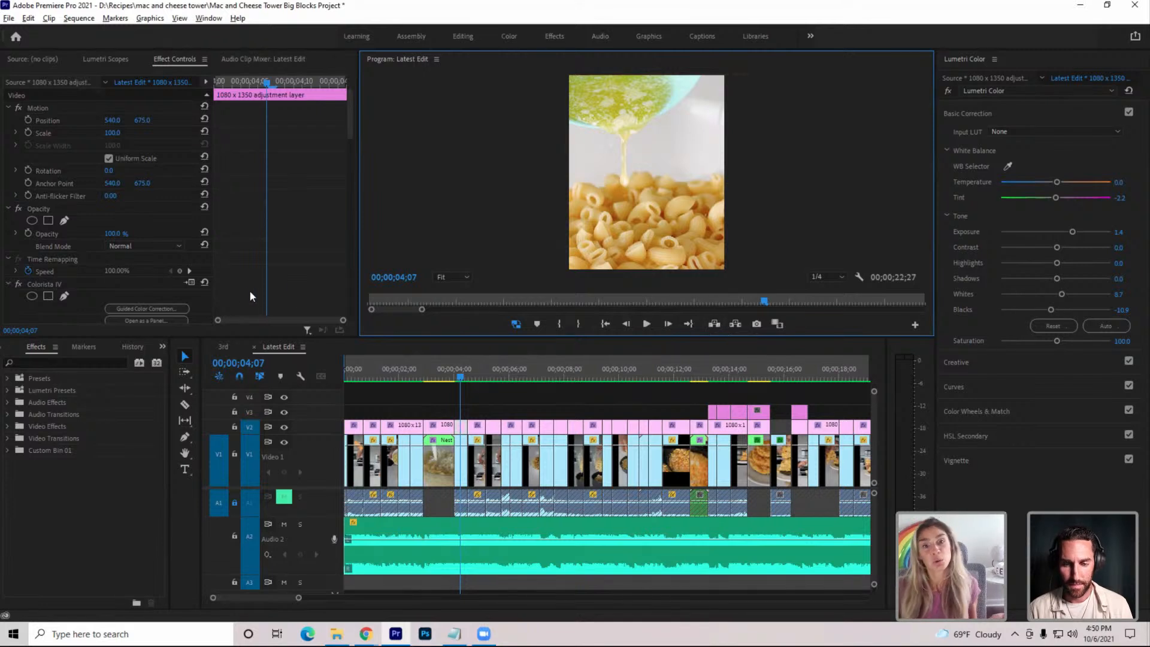
Compare the adjustment layer's color effects with the nested clip's Warp Stabilizer settings at 00;00;03;22
{"action": "left_click_drag", "start_coordinate": [459, 377], "coordinate": [446, 378]}
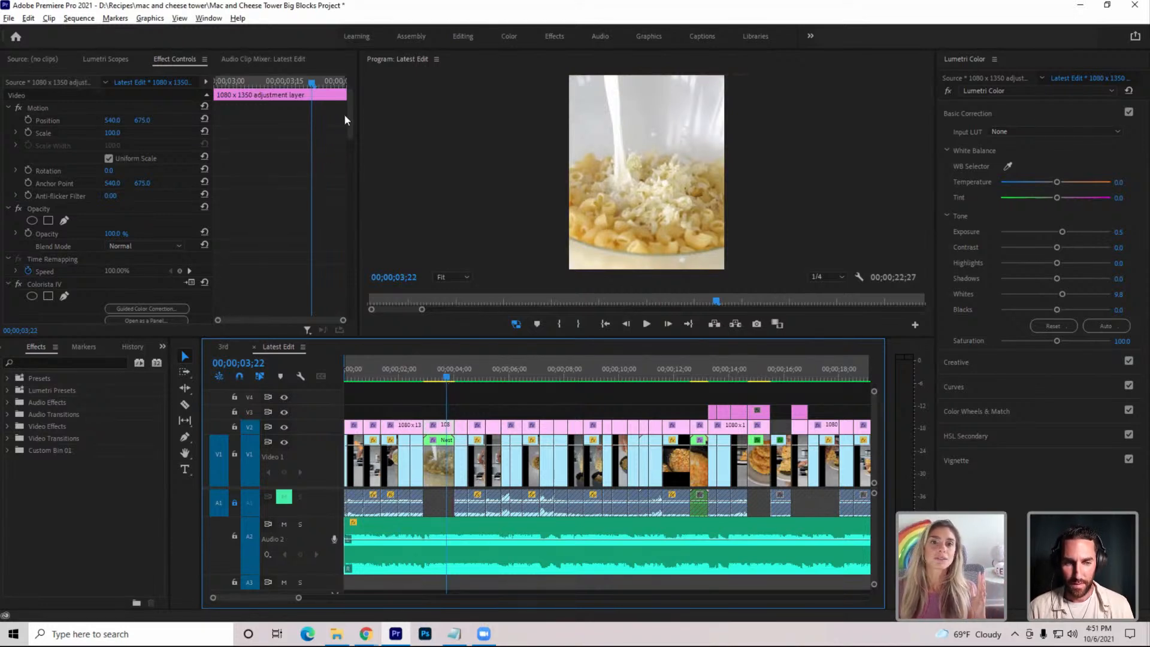
{"action": "left_click_drag", "start_coordinate": [351, 111], "coordinate": [325, 287]}
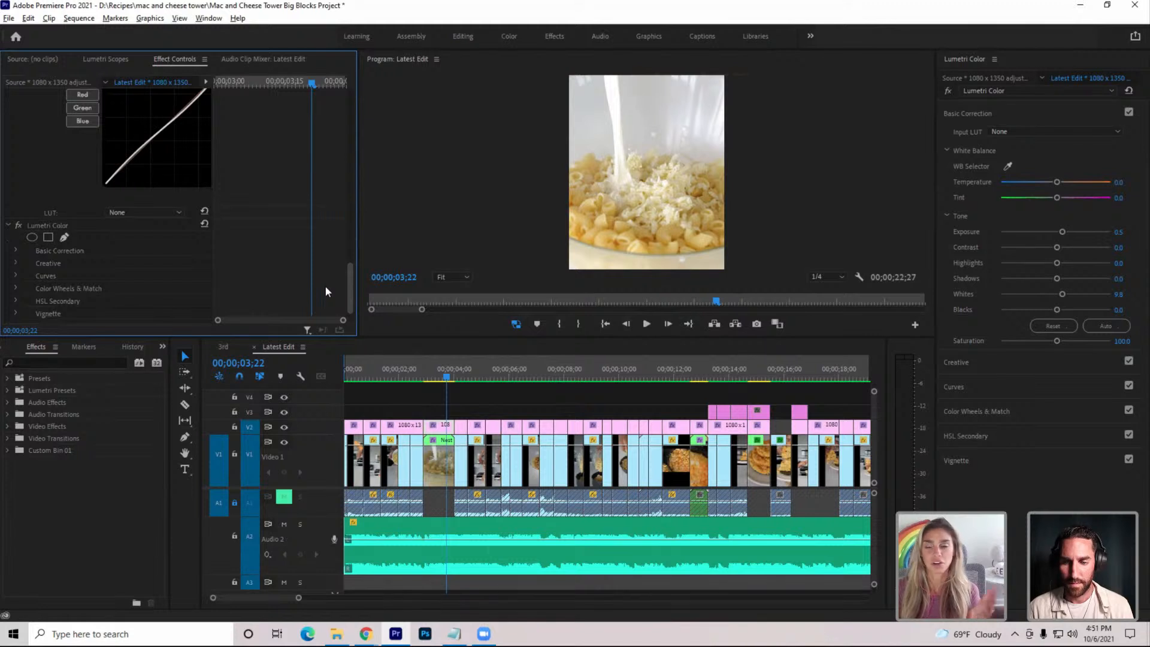
{"action": "left_click", "coordinate": [444, 466]}
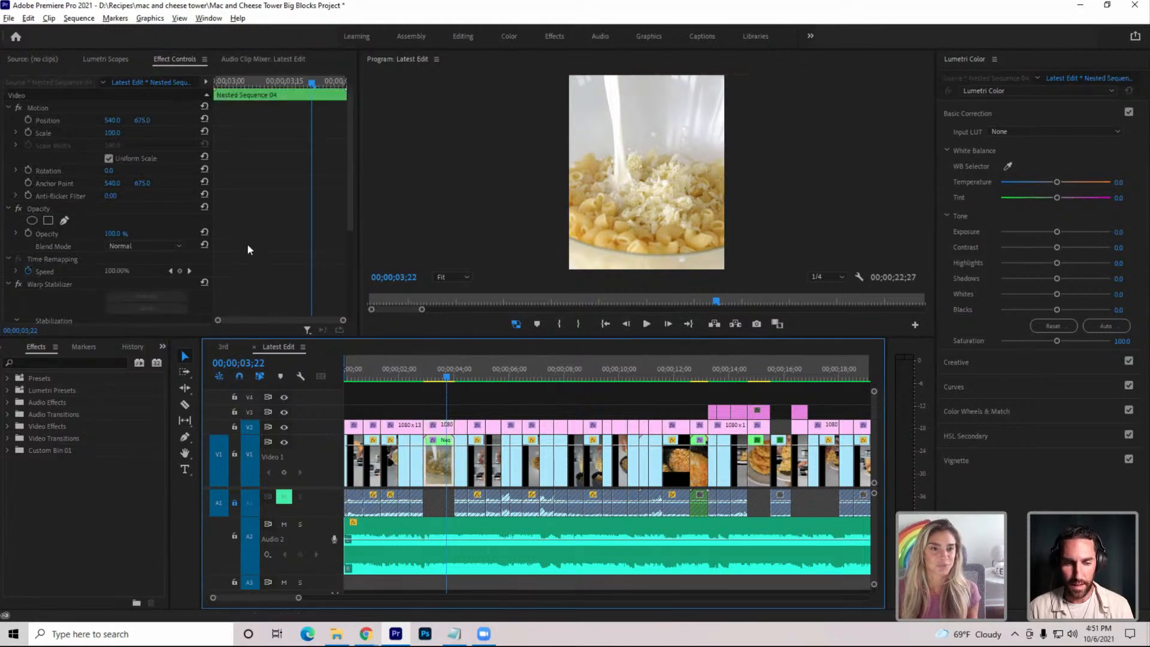
{"action": "left_click_drag", "start_coordinate": [350, 182], "coordinate": [316, 258]}
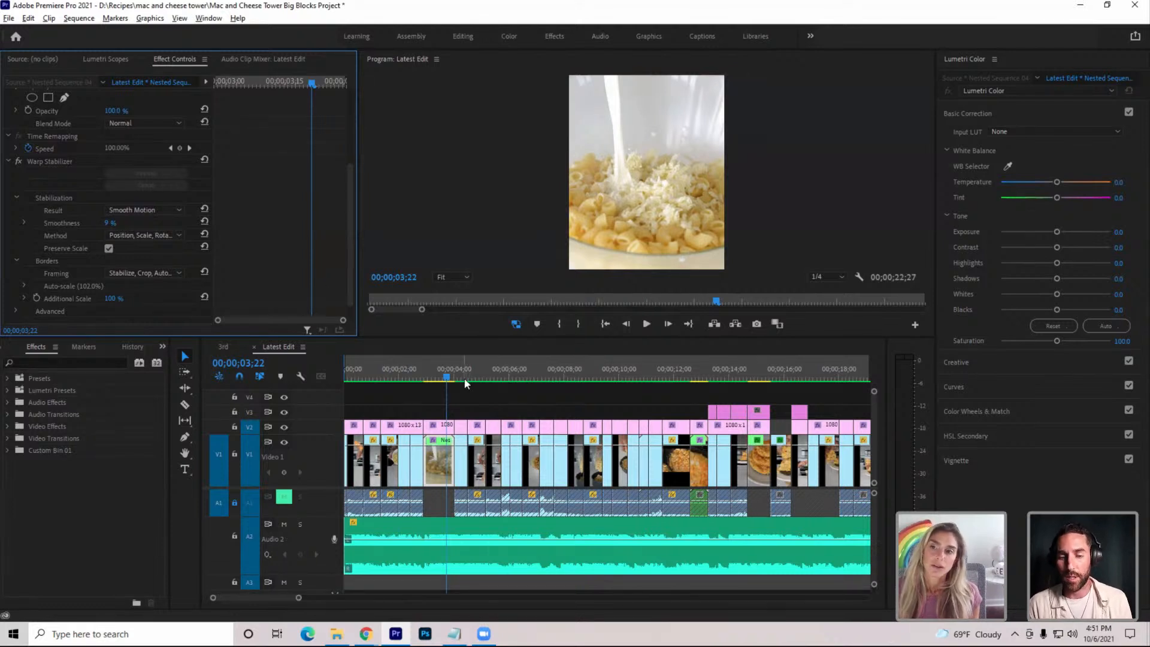
Scrub through the baked pan shots around 00;00;13;04, return to 00;00;12;03 and select C9832.MP4
{"action": "left_click_drag", "start_coordinate": [447, 378], "coordinate": [706, 433]}
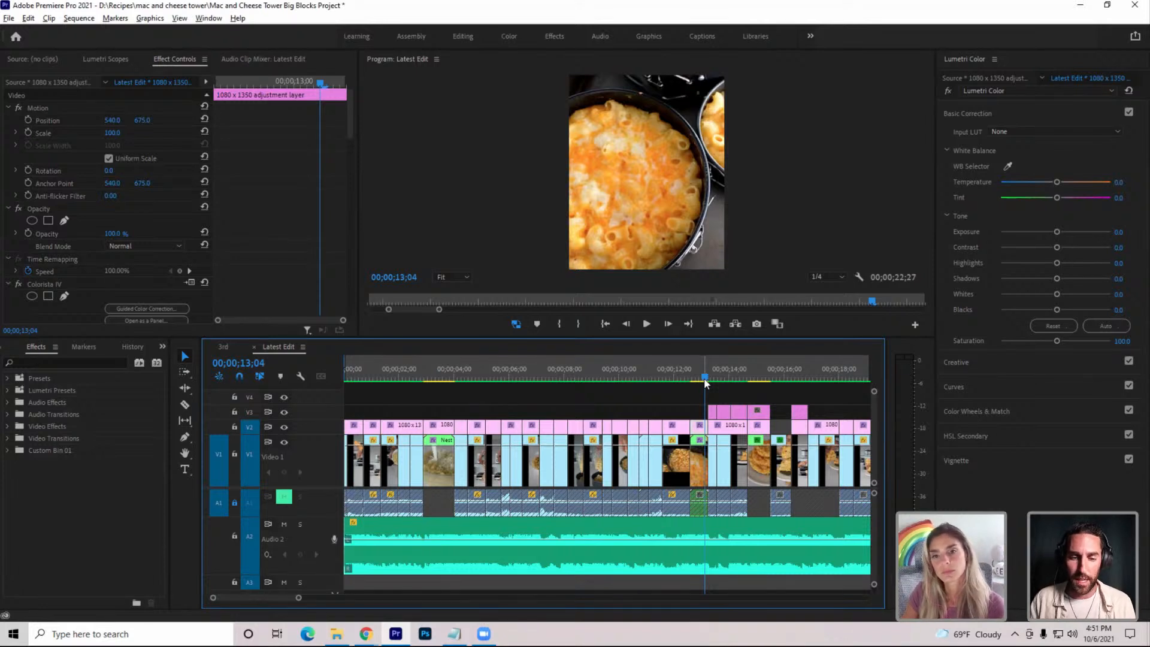
{"action": "left_click_drag", "start_coordinate": [705, 383], "coordinate": [693, 385]}
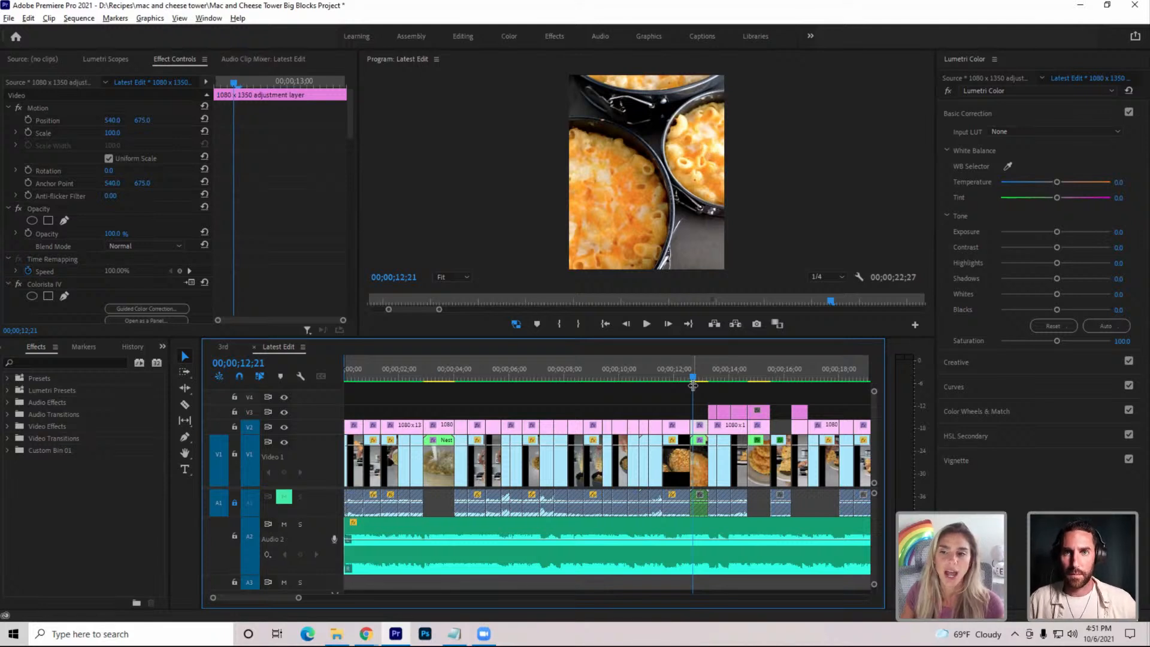
{"action": "left_click_drag", "start_coordinate": [691, 380], "coordinate": [676, 378]}
{"action": "left_click", "coordinate": [675, 461]}
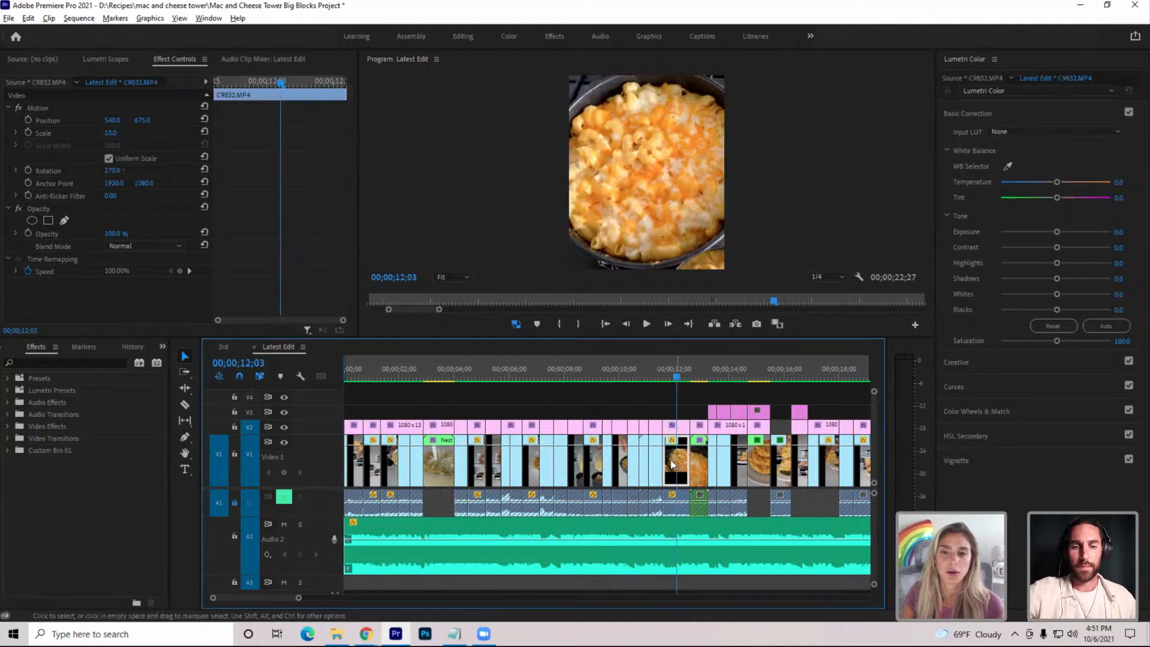
Try applying the Warp Stabilizer effect directly to C9832.MP4, and undo it
{"action": "left_click", "coordinate": [81, 362]}
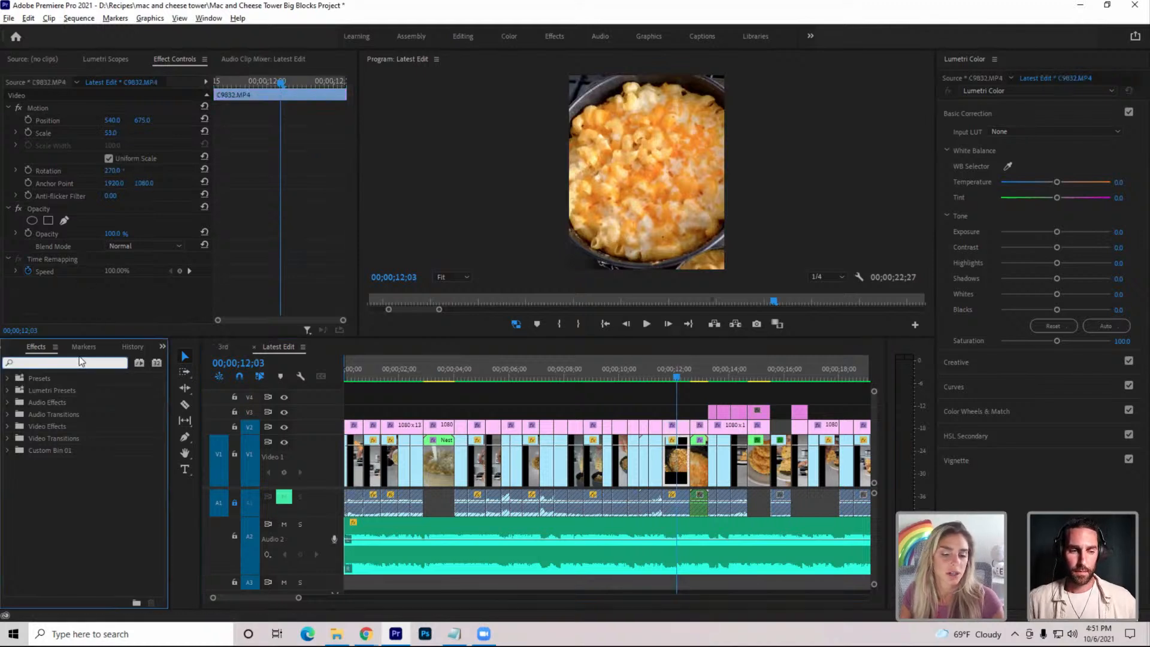
{"action": "type", "text": "WAR"}
{"action": "left_click_drag", "start_coordinate": [70, 450], "coordinate": [671, 458]}
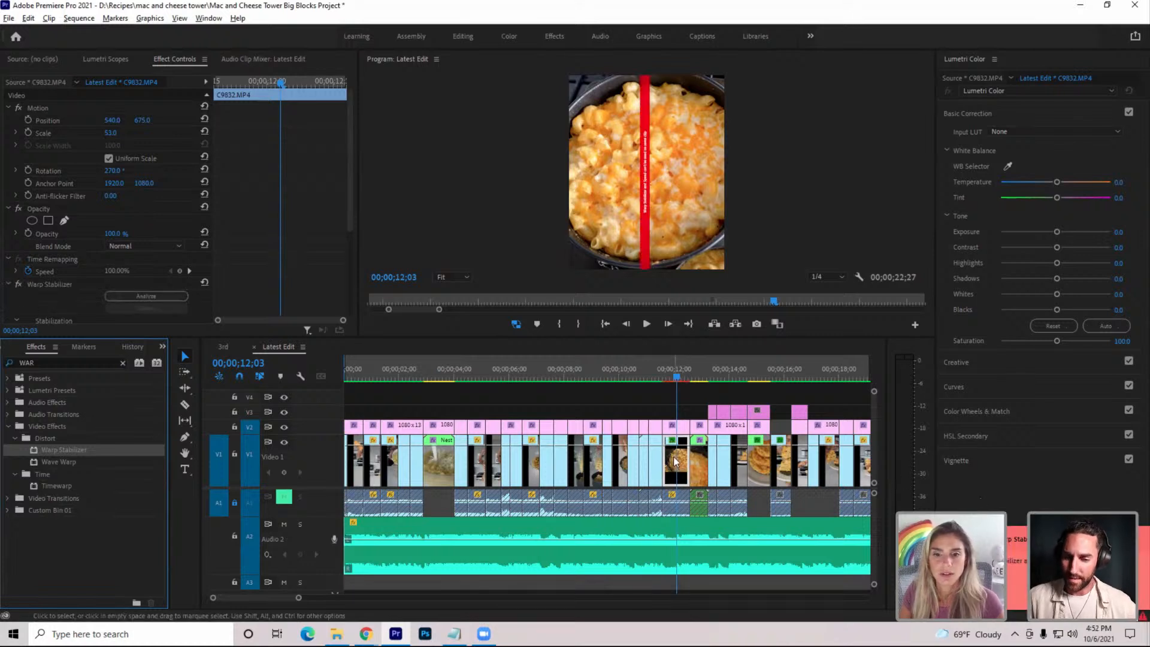
{"action": "key", "text": "ctrl+z"}
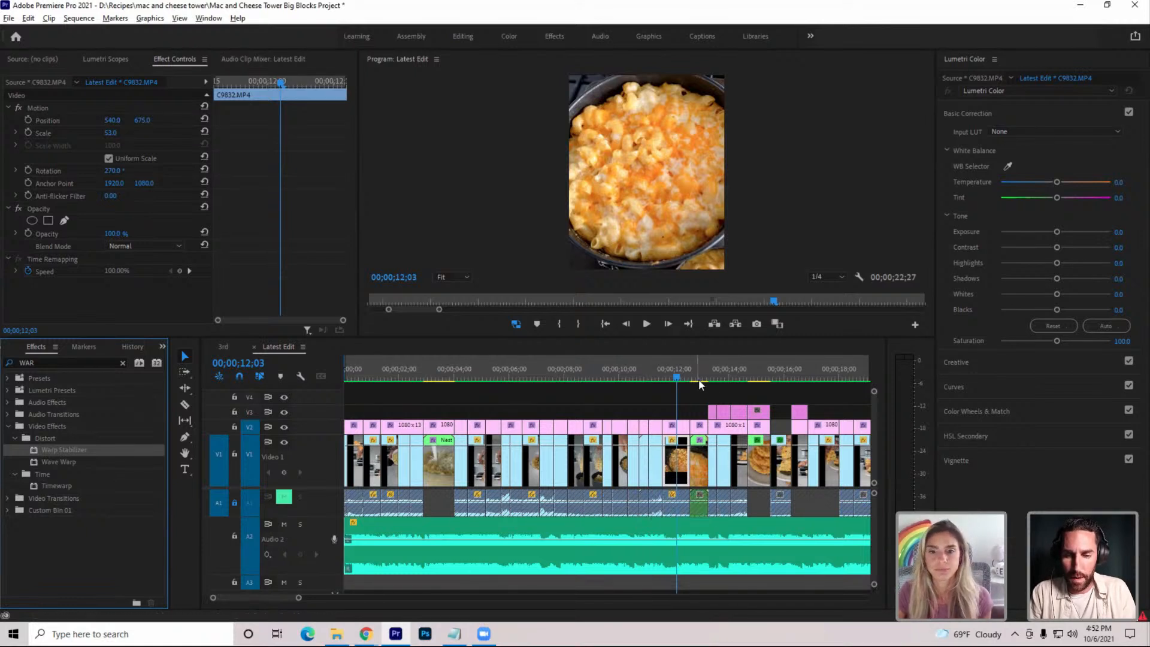
Inspect the Lumetri Color mask on the V3 adjustment layer over the stacked tower shot at 00;00;14;06
{"action": "left_click_drag", "start_coordinate": [698, 379], "coordinate": [736, 390]}
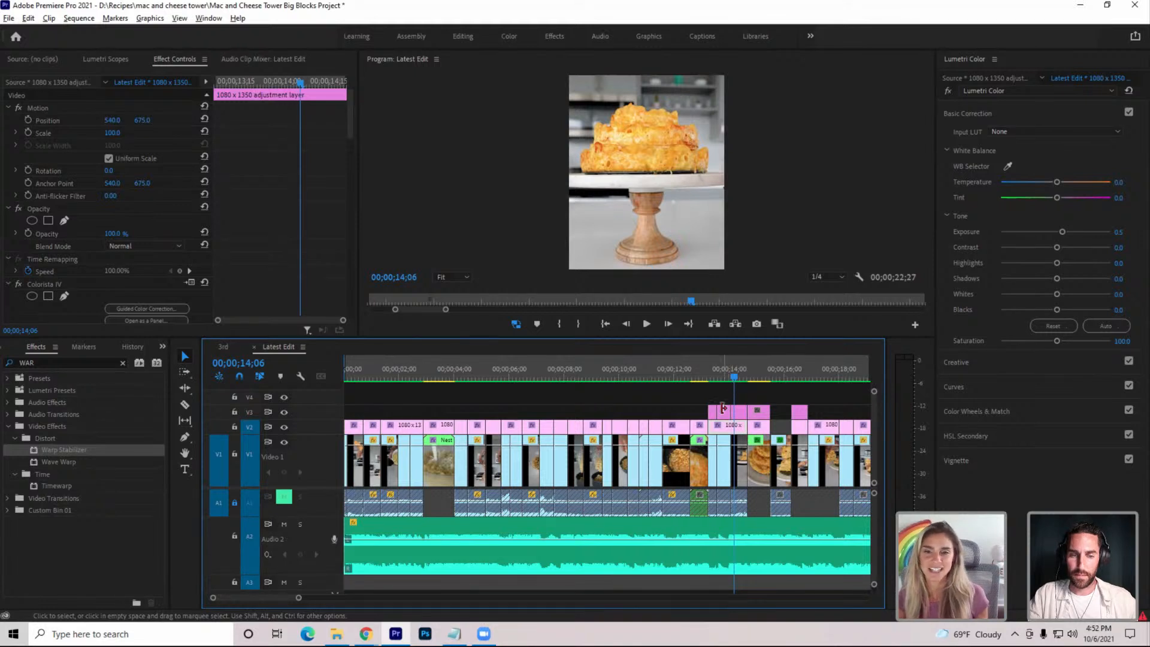
{"action": "left_click", "coordinate": [741, 414]}
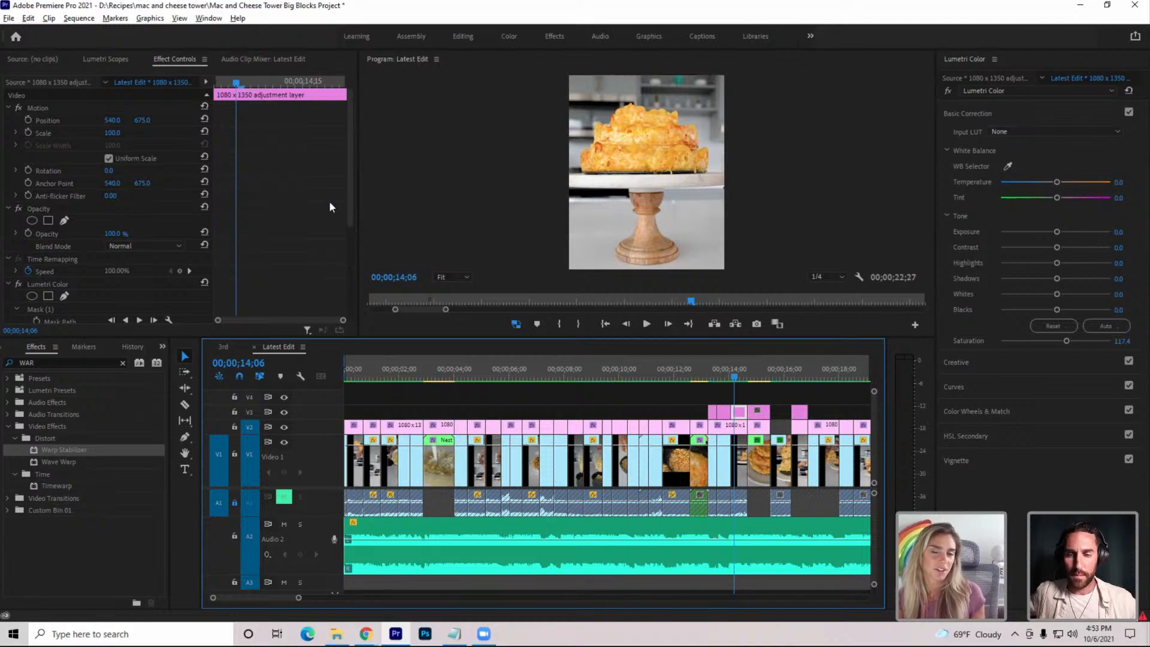
{"action": "left_click_drag", "start_coordinate": [349, 150], "coordinate": [334, 214]}
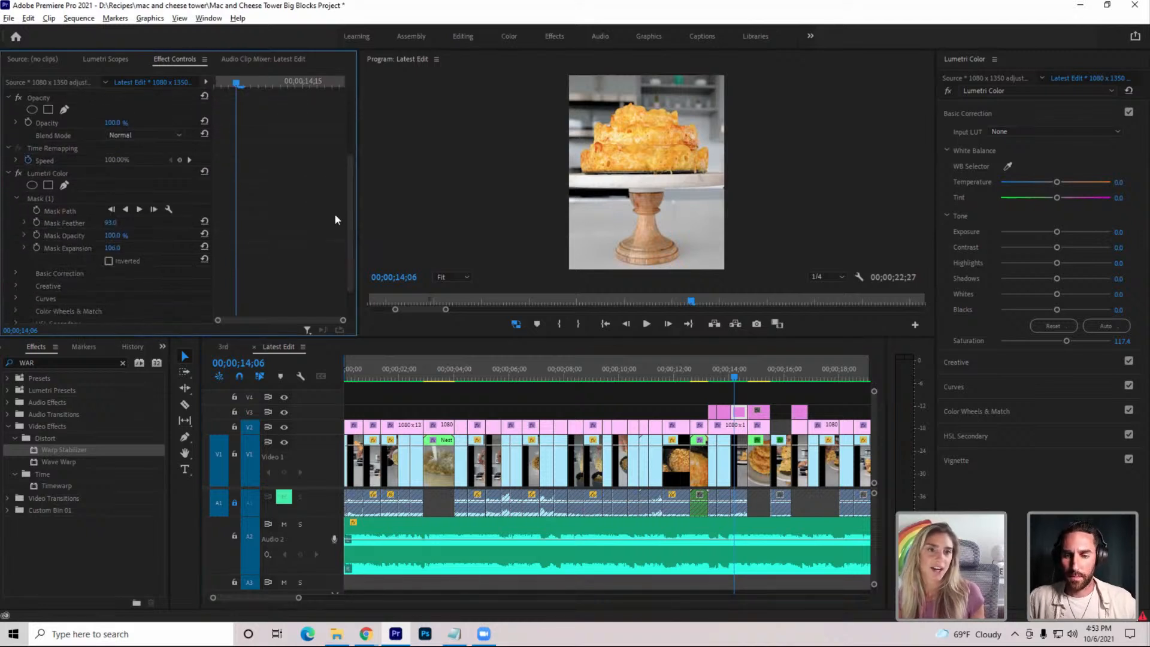
{"action": "left_click", "coordinate": [49, 197]}
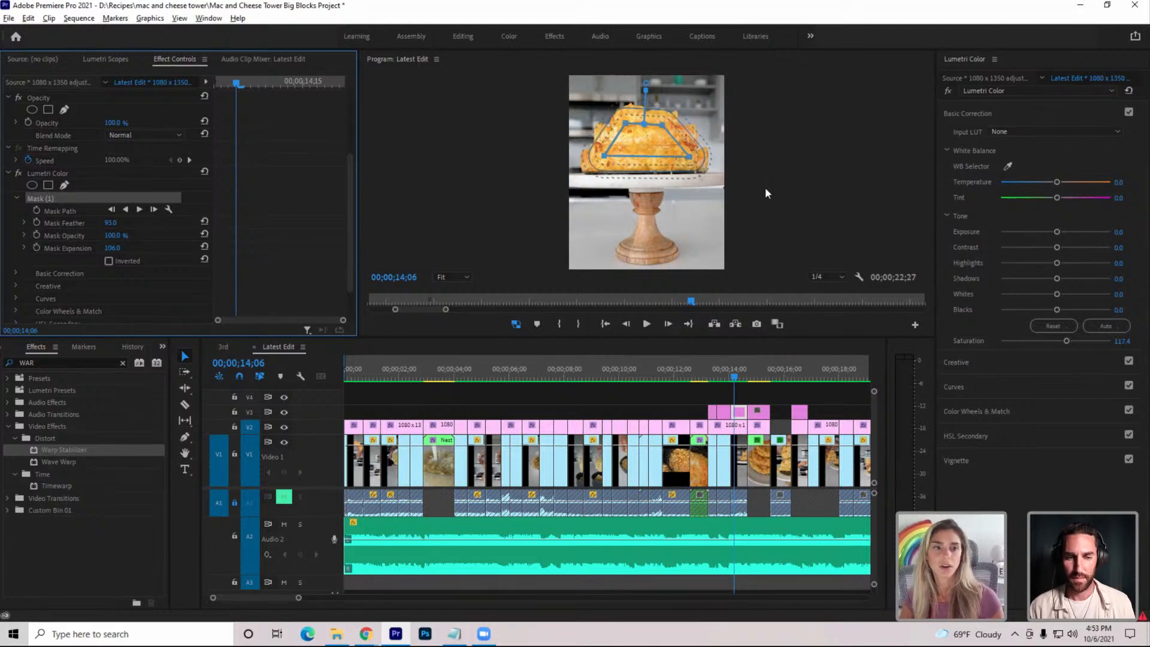
Inspect the Lumetri Color mask on the first V3 adjustment layer over the single-tier shot at 00;00;13;14
{"action": "left_click", "coordinate": [731, 371]}
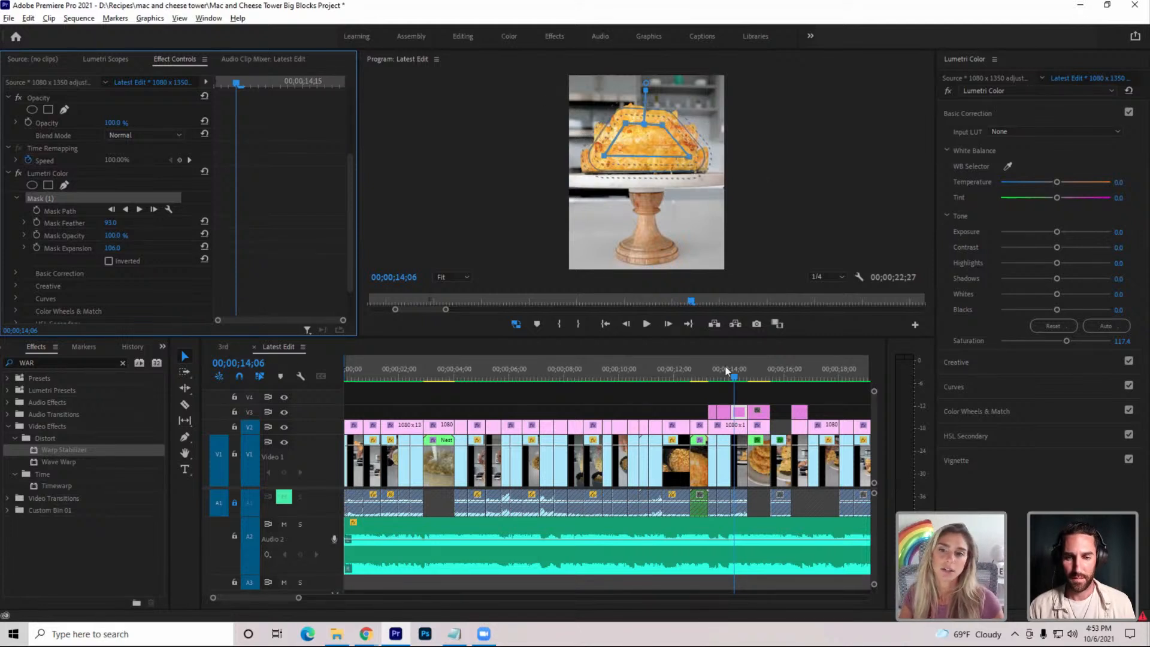
{"action": "left_click_drag", "start_coordinate": [732, 388], "coordinate": [713, 392]}
{"action": "left_click", "coordinate": [712, 414]}
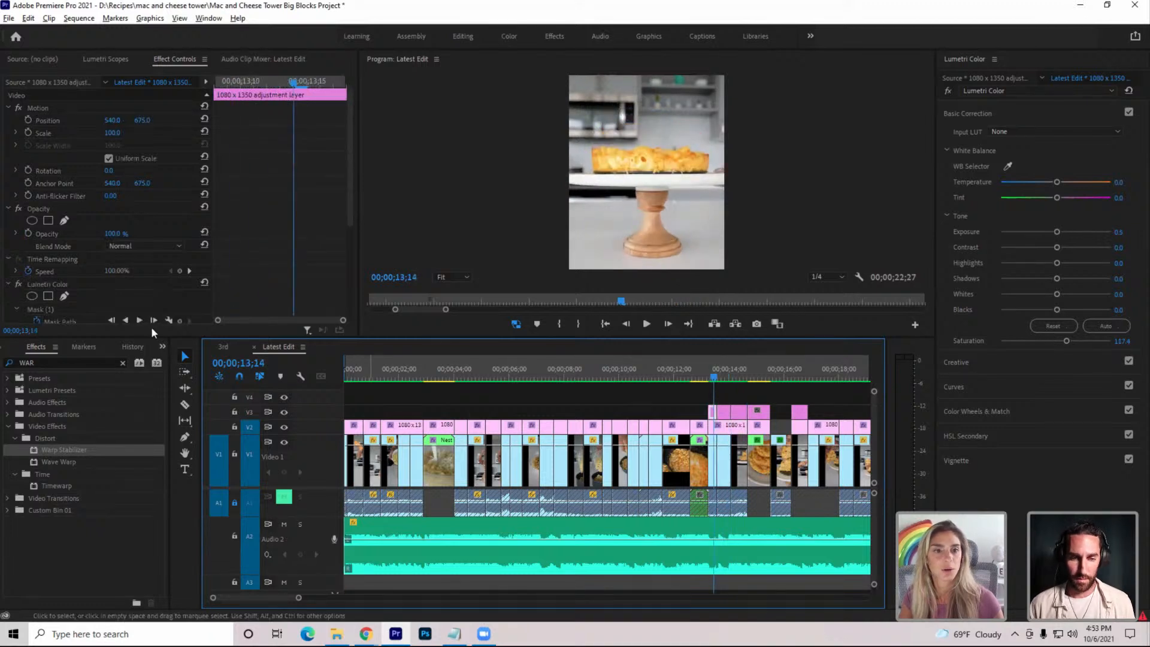
{"action": "left_click", "coordinate": [40, 310]}
Scrub through the slice-lifting shot at 00;00;17;20 to the tasting shot at 00;00;21;11
{"action": "left_click_drag", "start_coordinate": [713, 382], "coordinate": [829, 409]}
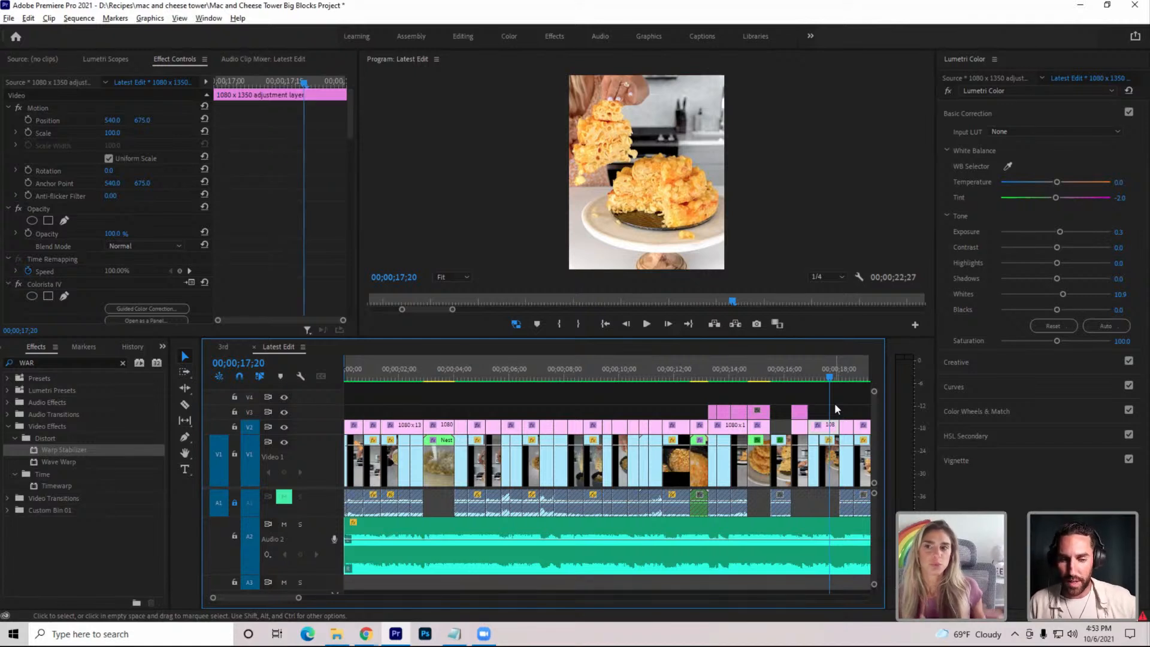
{"action": "left_click_drag", "start_coordinate": [833, 377], "coordinate": [853, 394]}
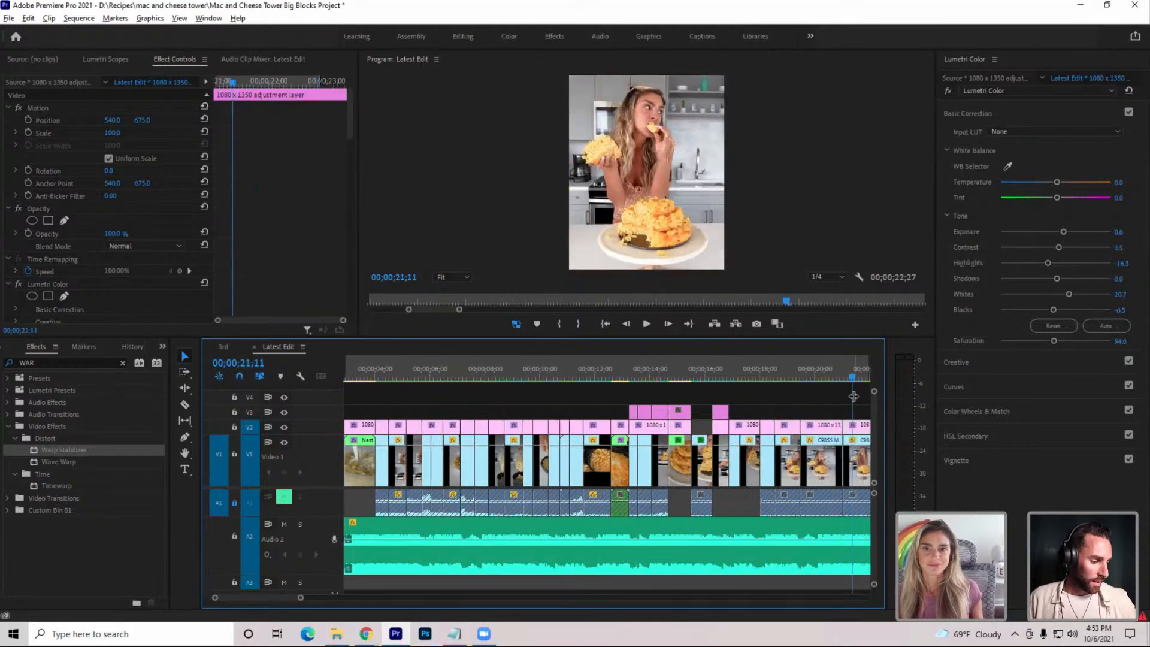